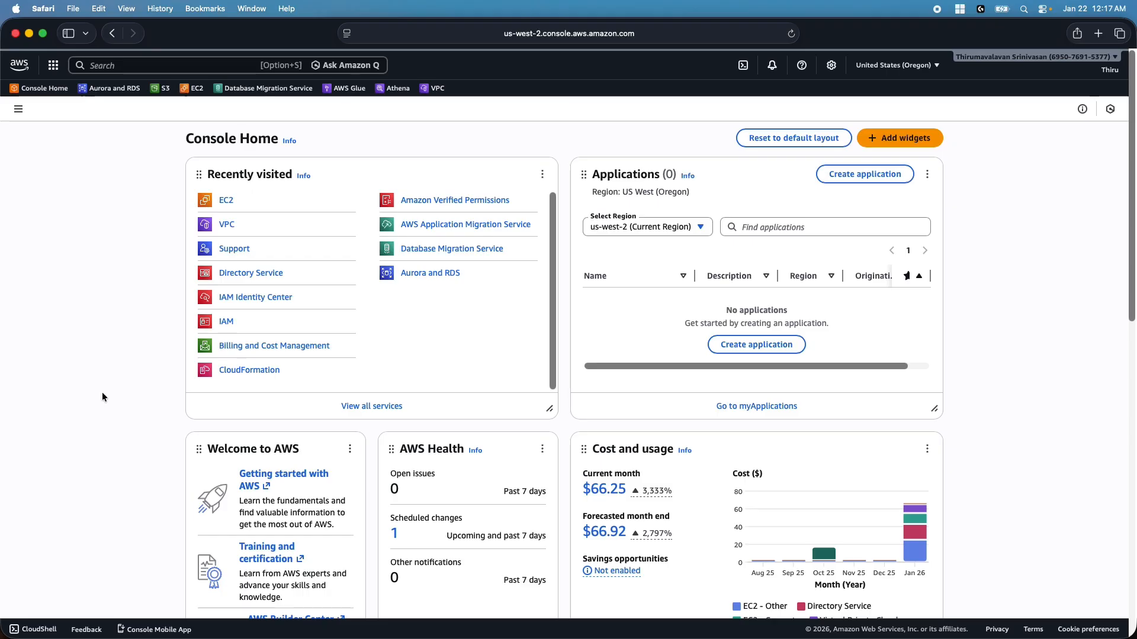
Confirm the Oregon region is selected and review the OnPrem-vpc details in Your VPCs
click(895, 68)
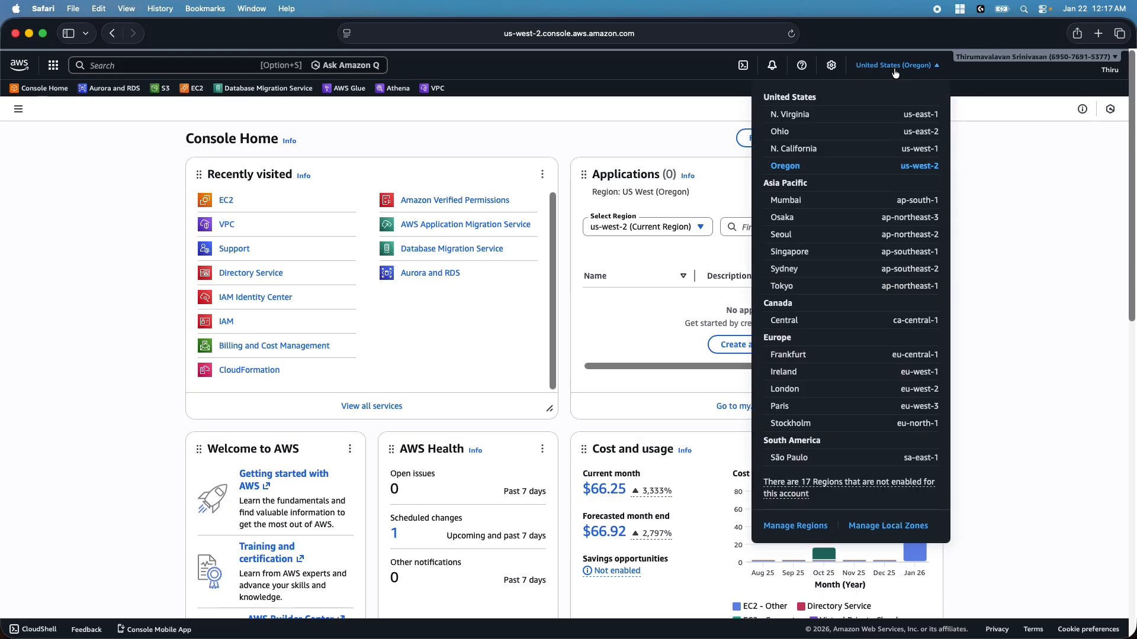
click(598, 123)
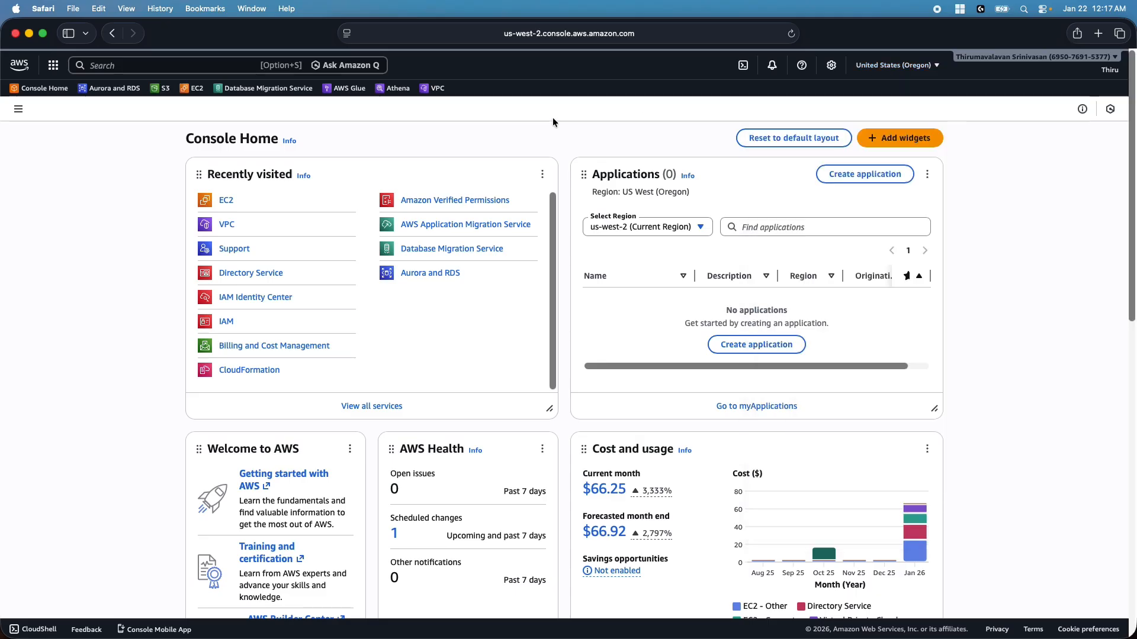
click(429, 91)
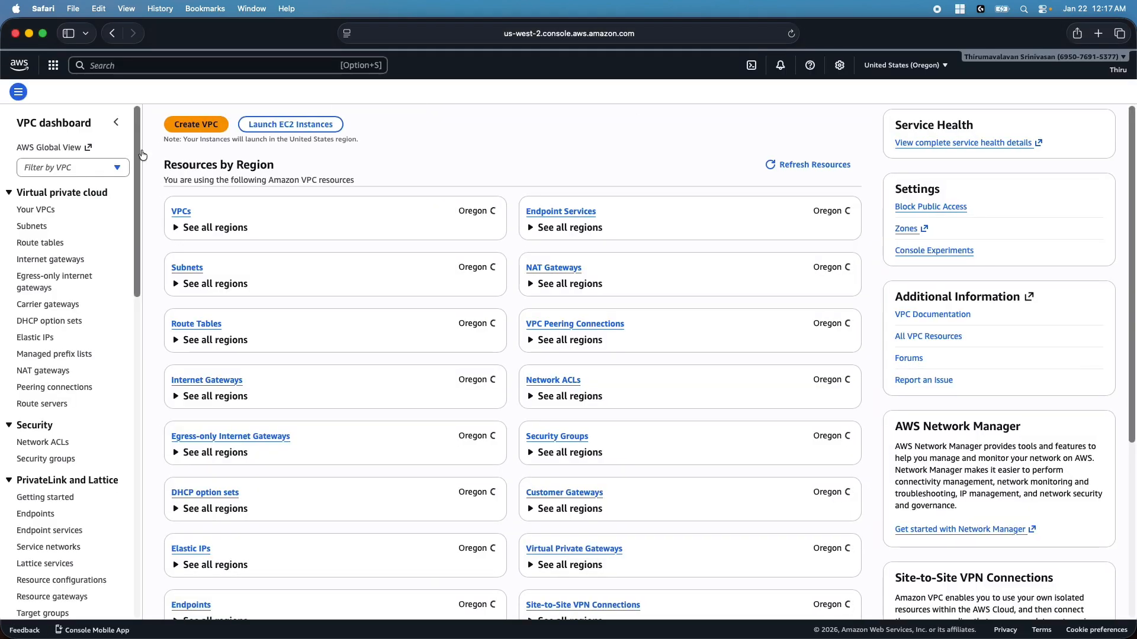
click(46, 229)
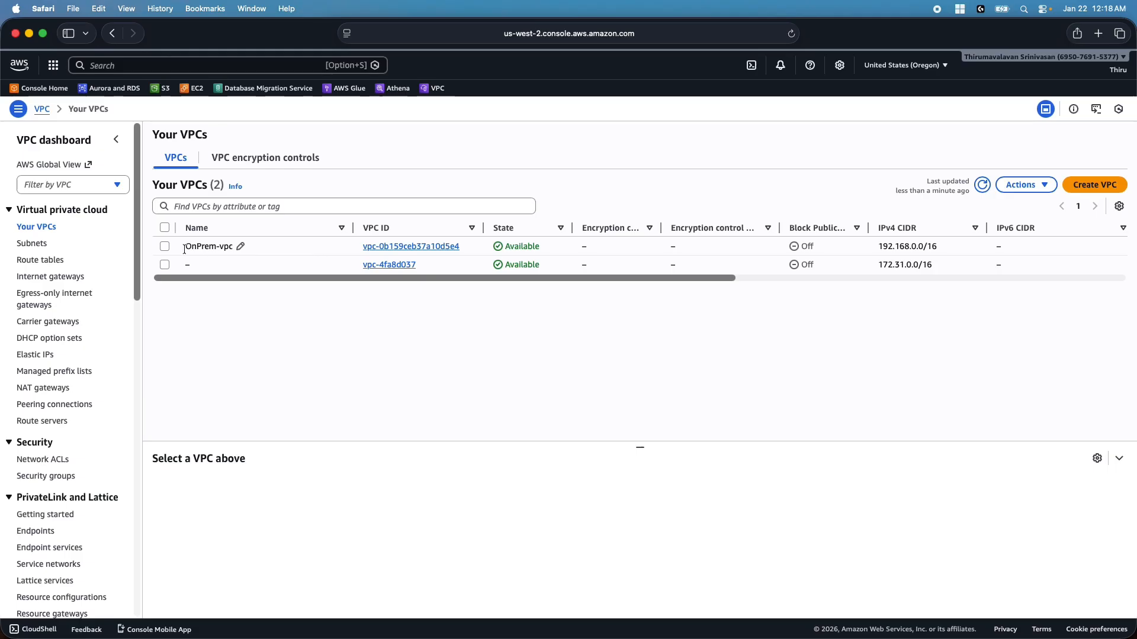
click(164, 247)
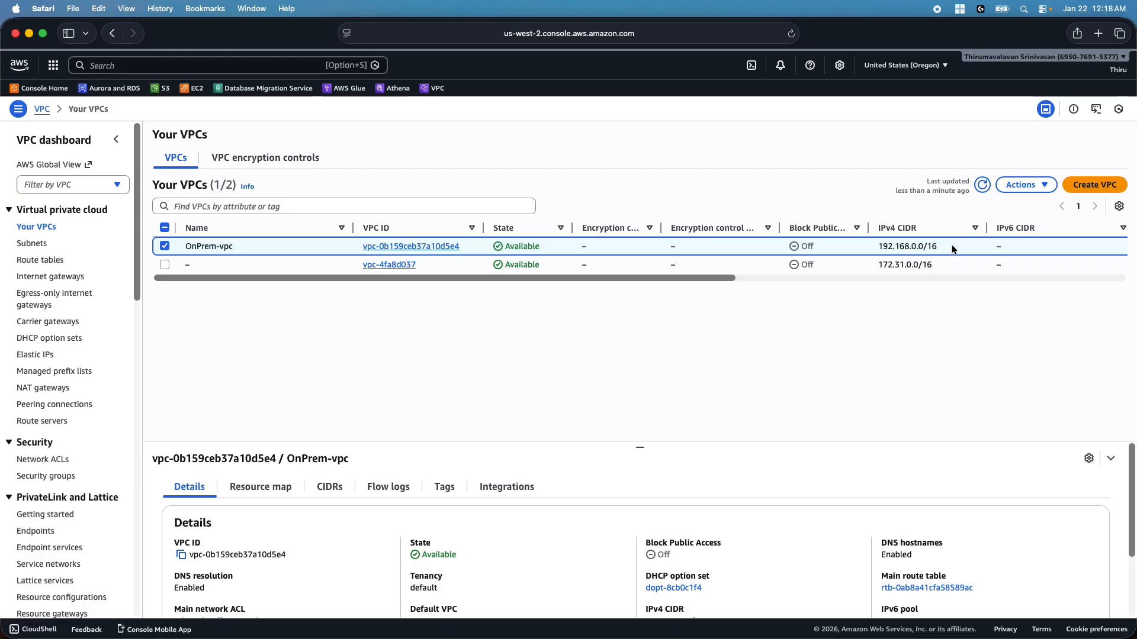
Review the OnPrem-vpc subnets sorted by name, then bring up the route tables list
click(32, 243)
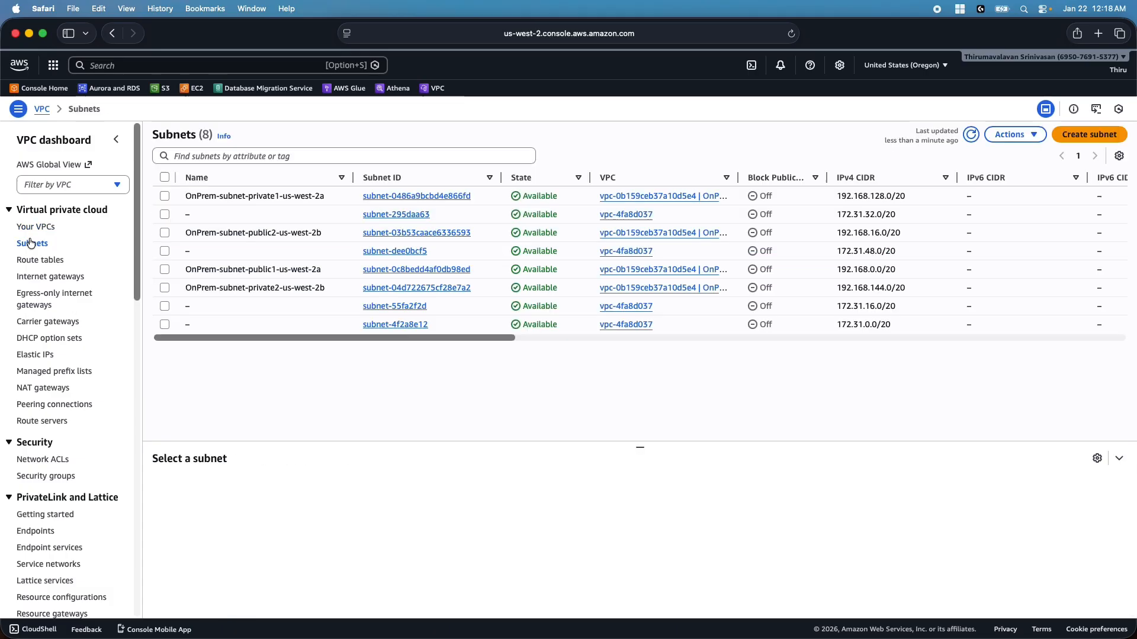
click(258, 177)
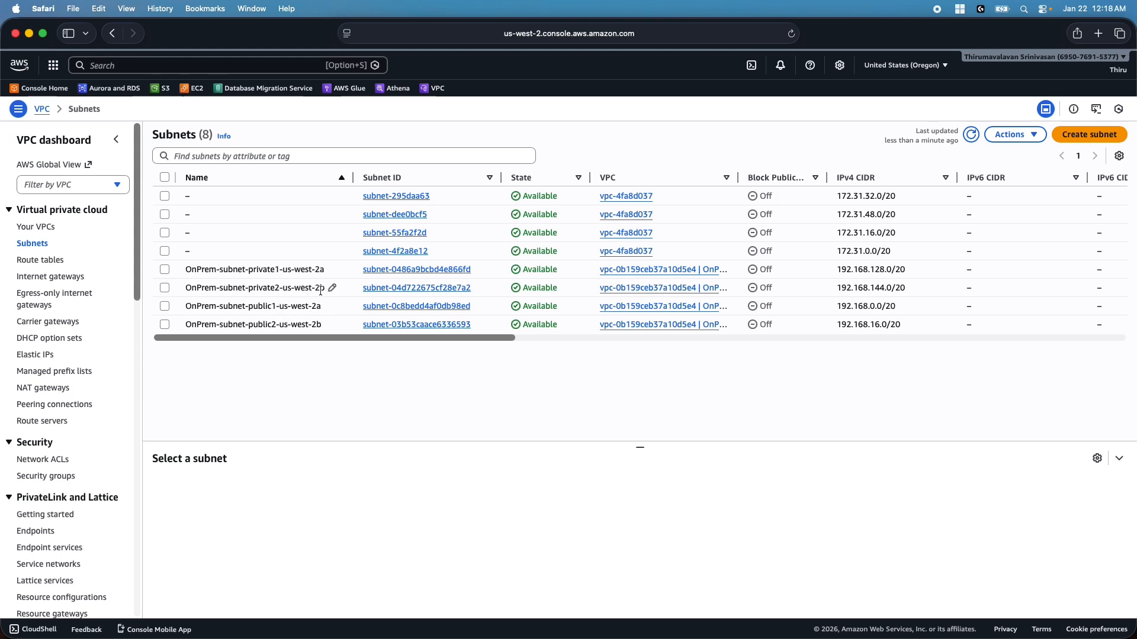
click(52, 261)
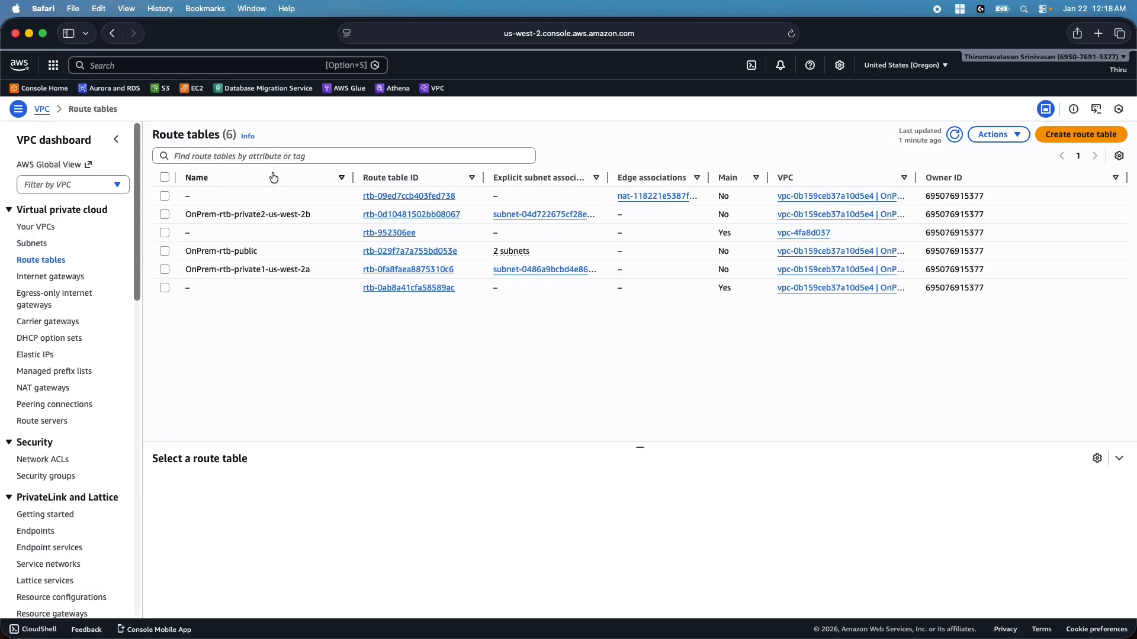
Sort route tables by name, check OnPrem-rtb-public's routes, then select OnPrem-rtb-private2-us-west-2b
click(273, 177)
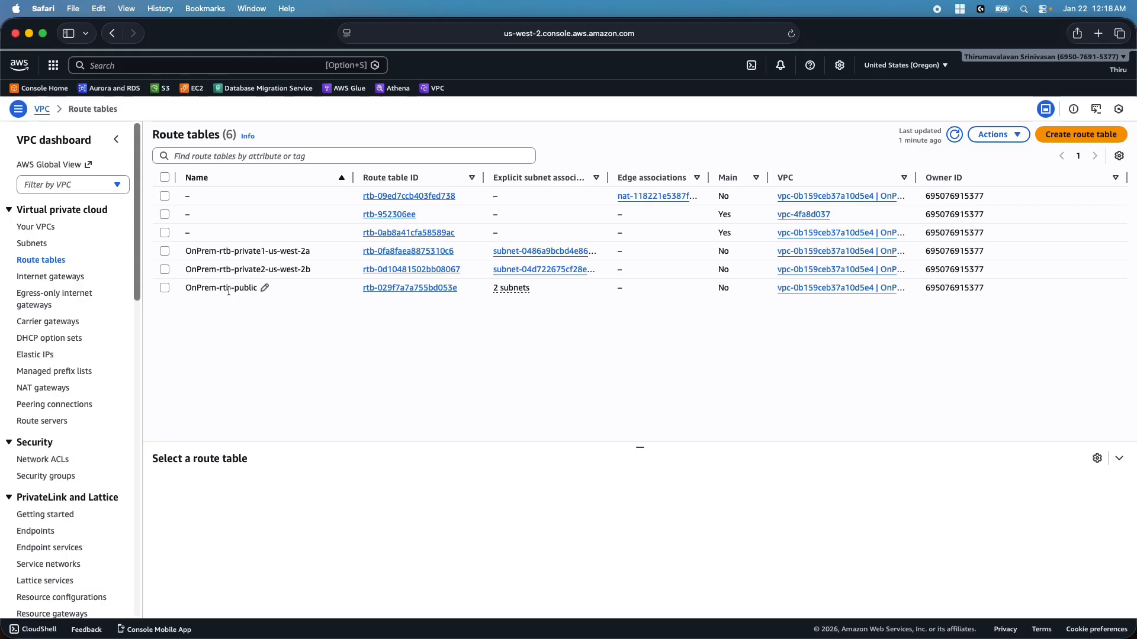
click(165, 287)
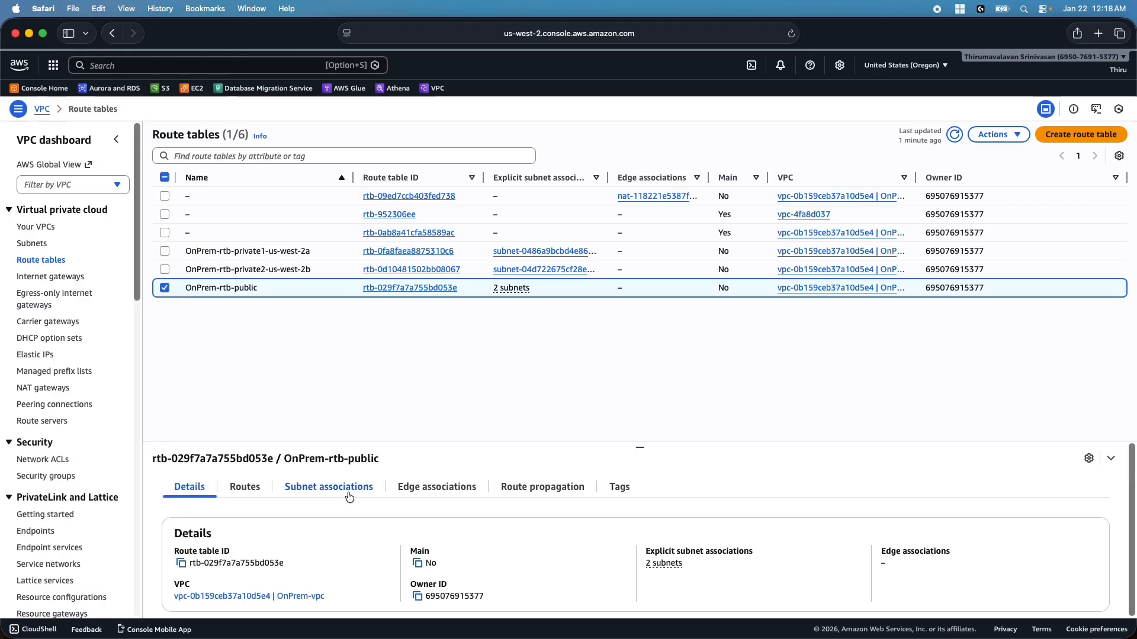
click(254, 490)
scroll(375, 509, down, 1)
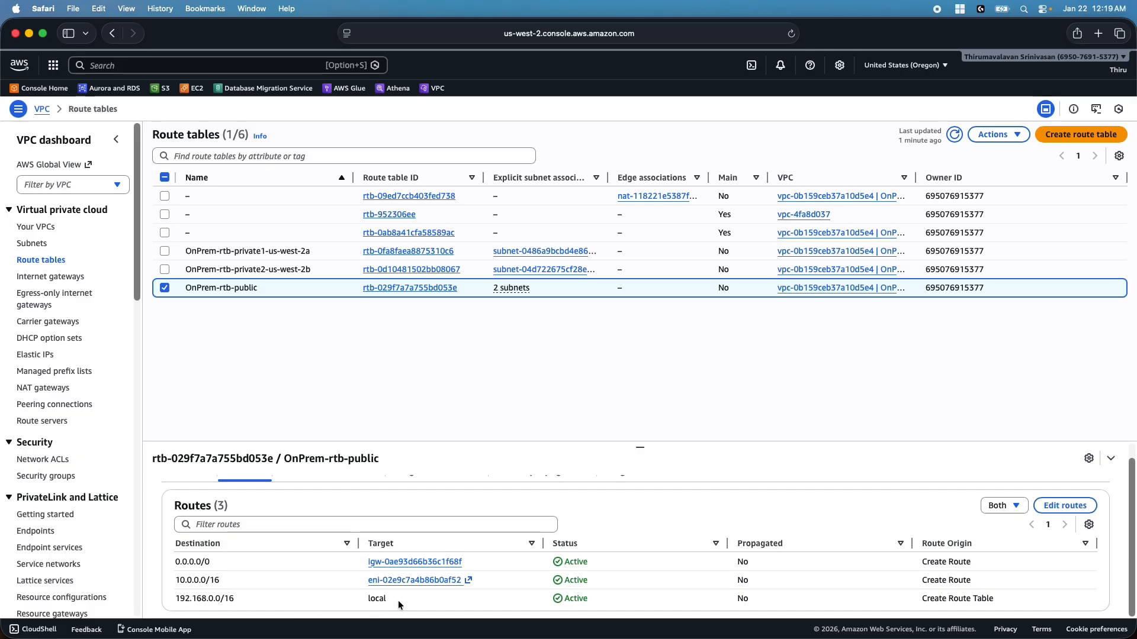
click(165, 288)
click(166, 270)
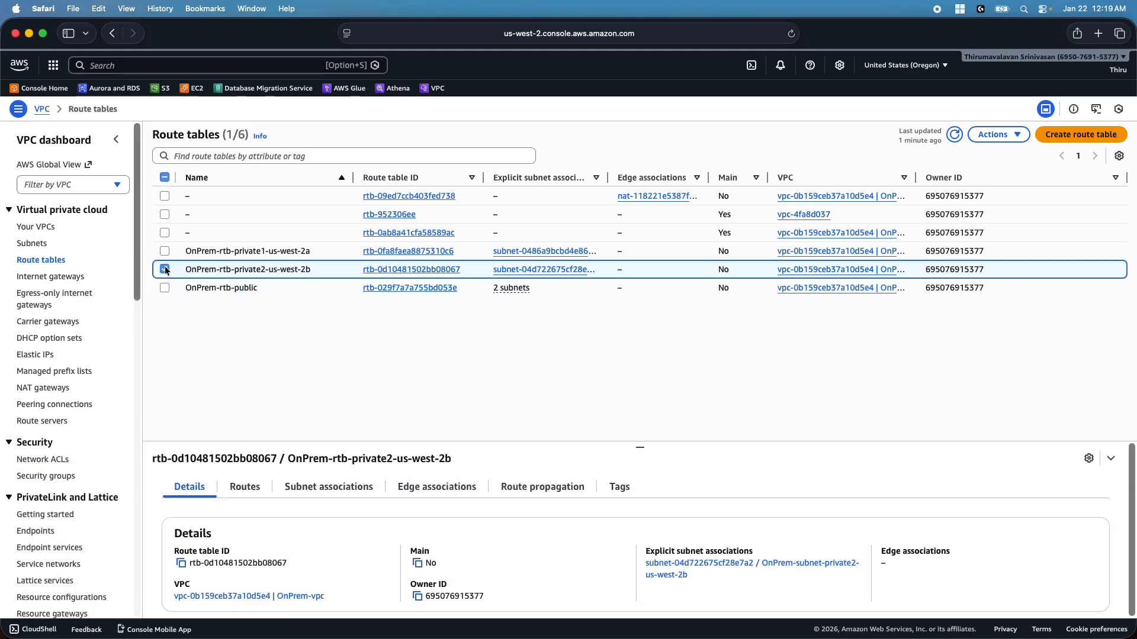
Review the routes of OnPrem-rtb-private2-us-west-2b
click(245, 487)
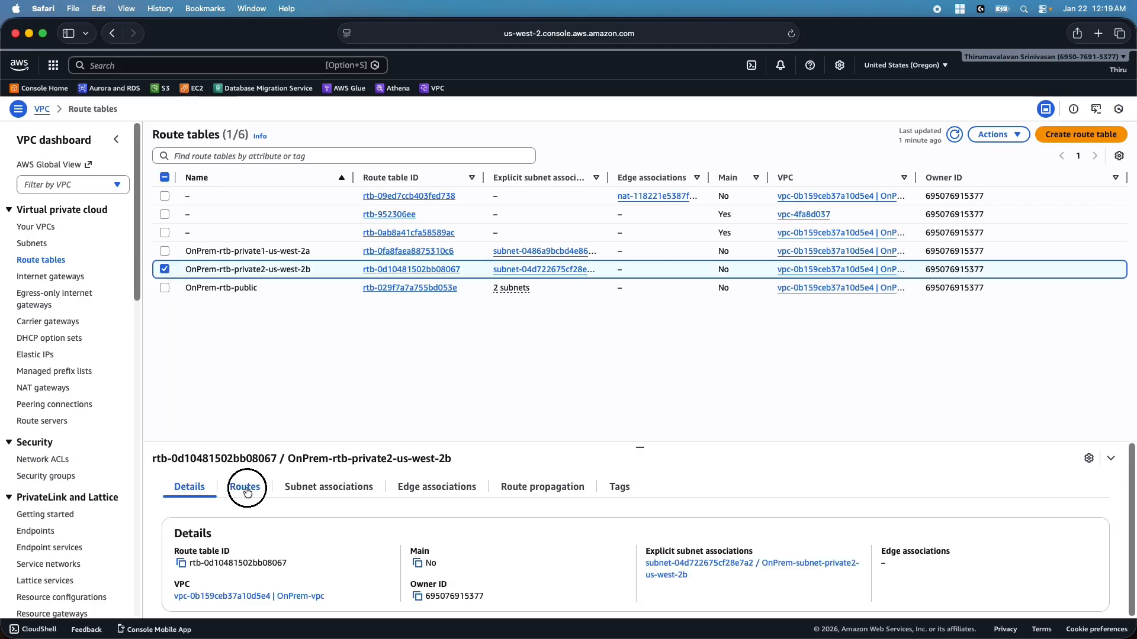
scroll(282, 559, down, 1)
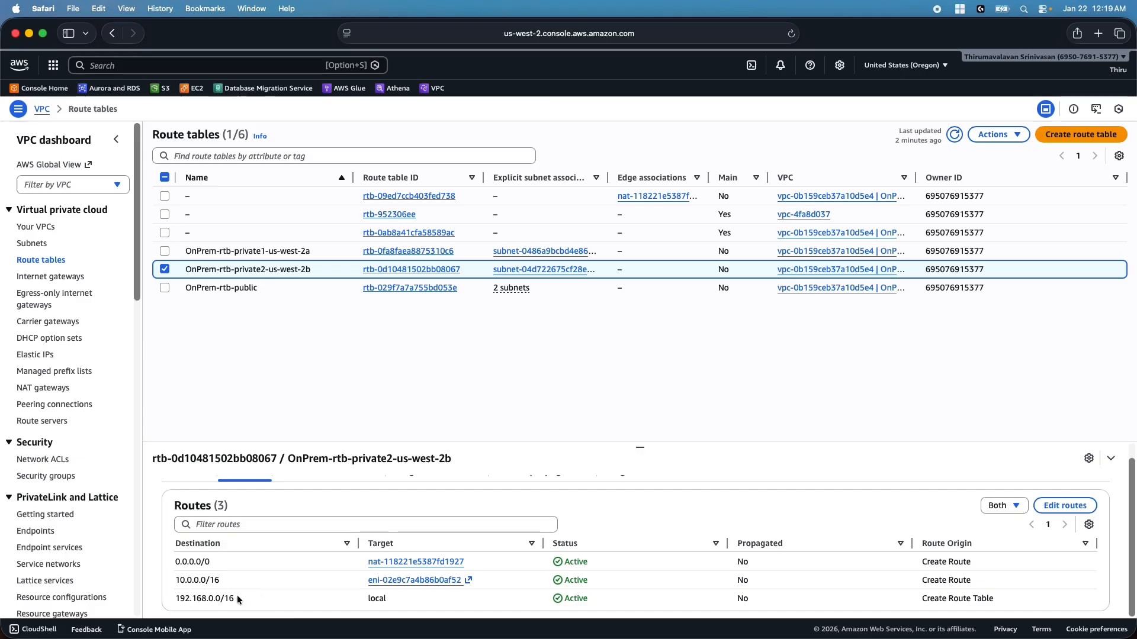
click(166, 268)
Check OnPrem-rtb-private1-us-west-2a's routes and subnet association, then open Internet gateways
click(165, 251)
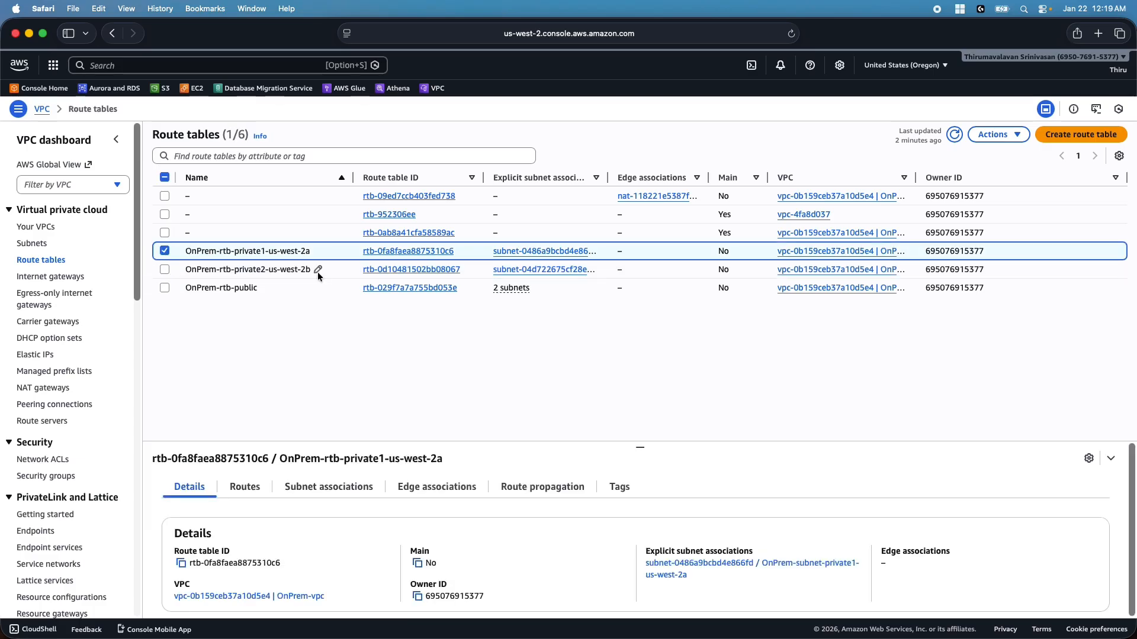
click(244, 487)
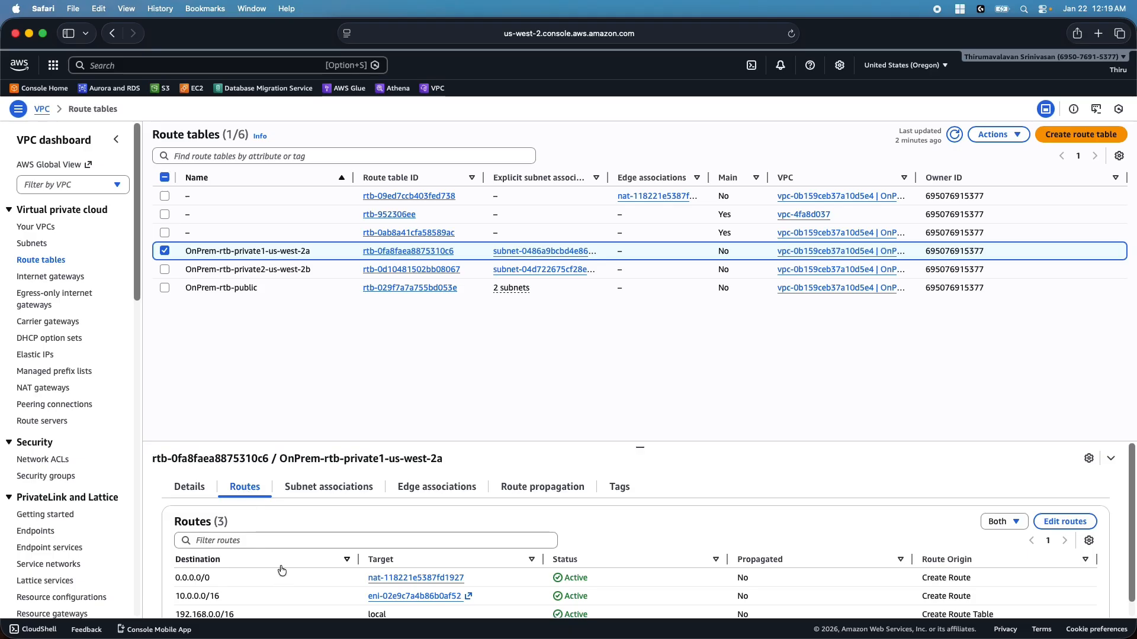
scroll(257, 566, down, 1)
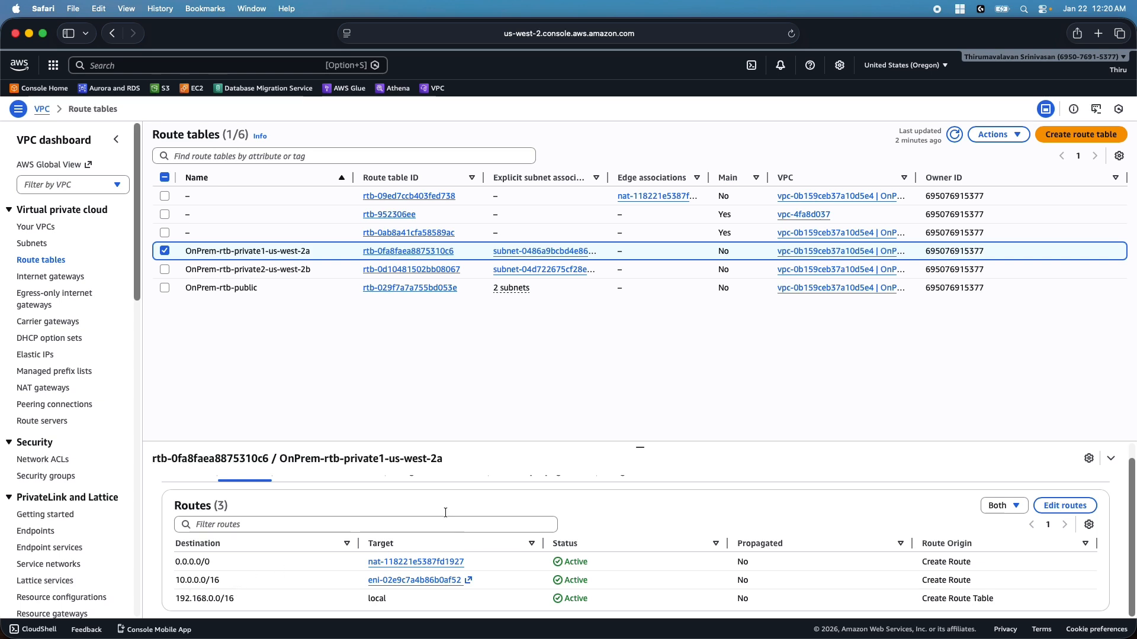
scroll(326, 531, up, 1)
click(331, 487)
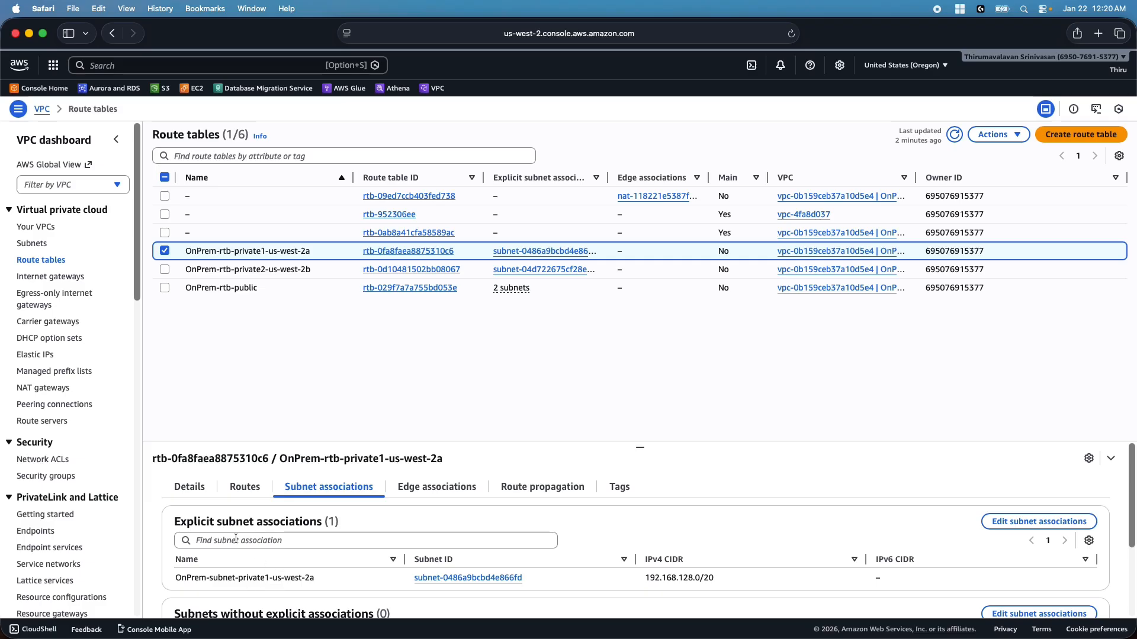
click(244, 488)
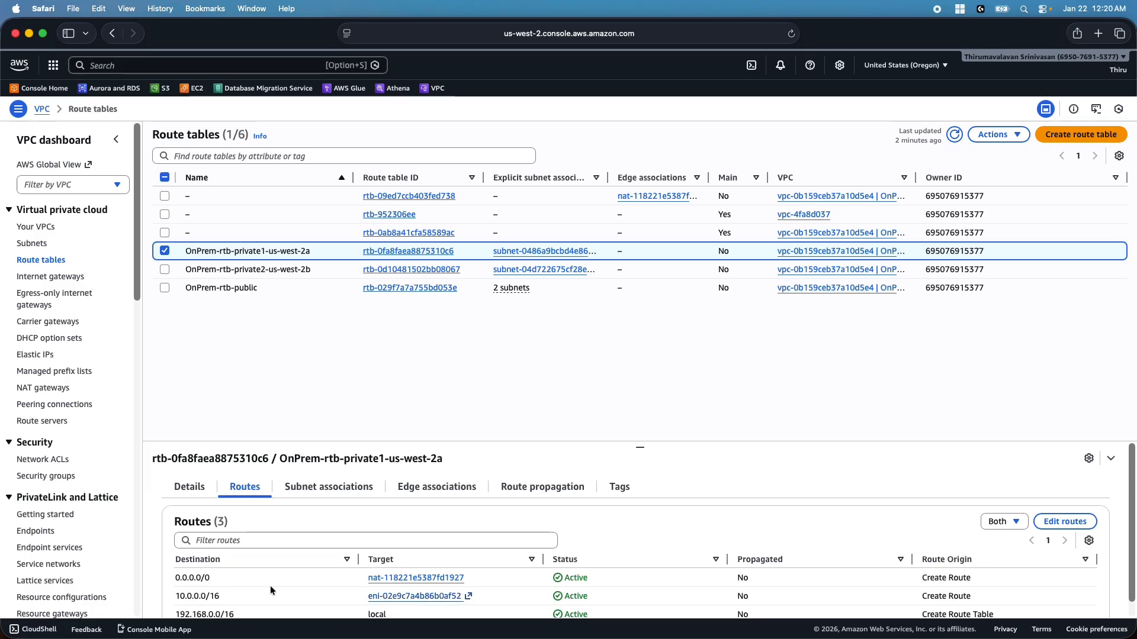
scroll(269, 586, down, 1)
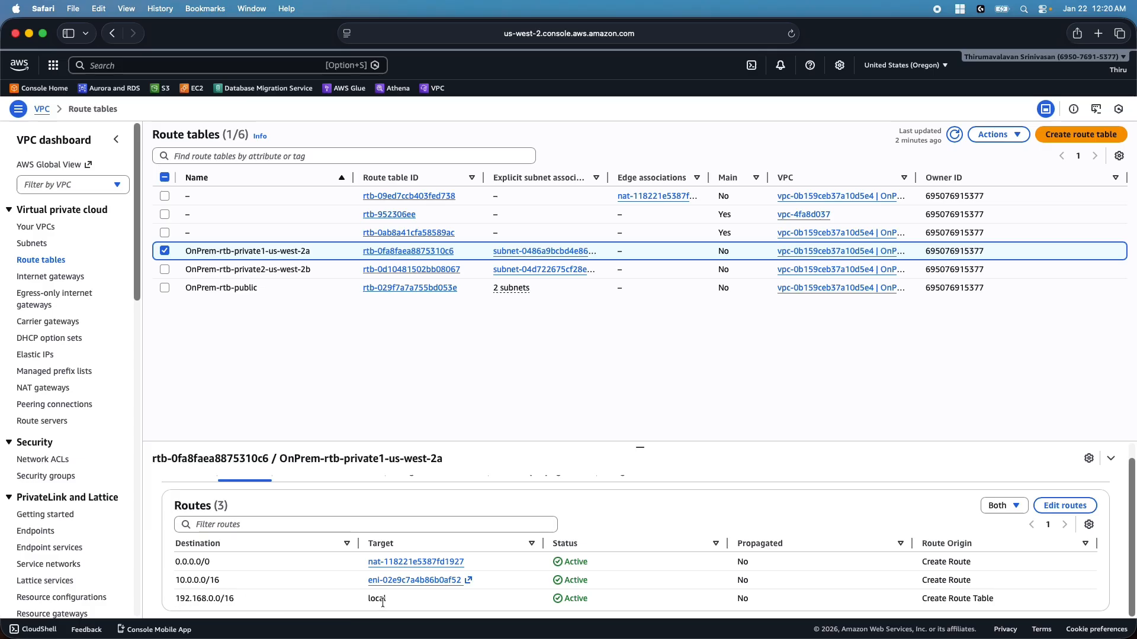
click(165, 246)
click(50, 278)
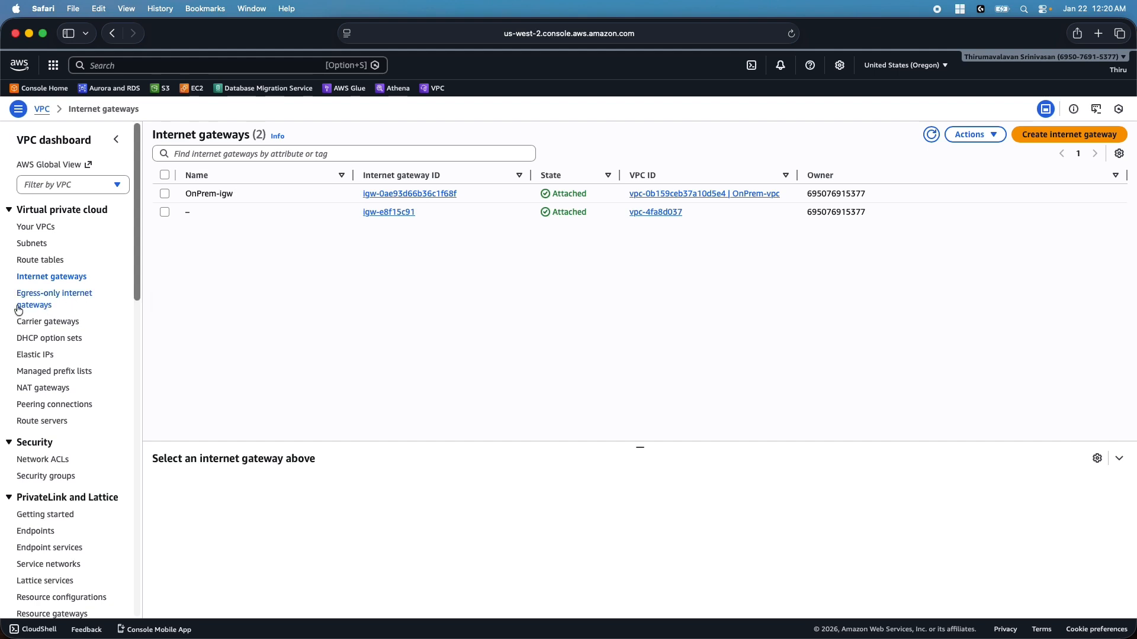
Inspect the OnPrem-regional-nat gateway, then show the refreshed security groups list
click(45, 388)
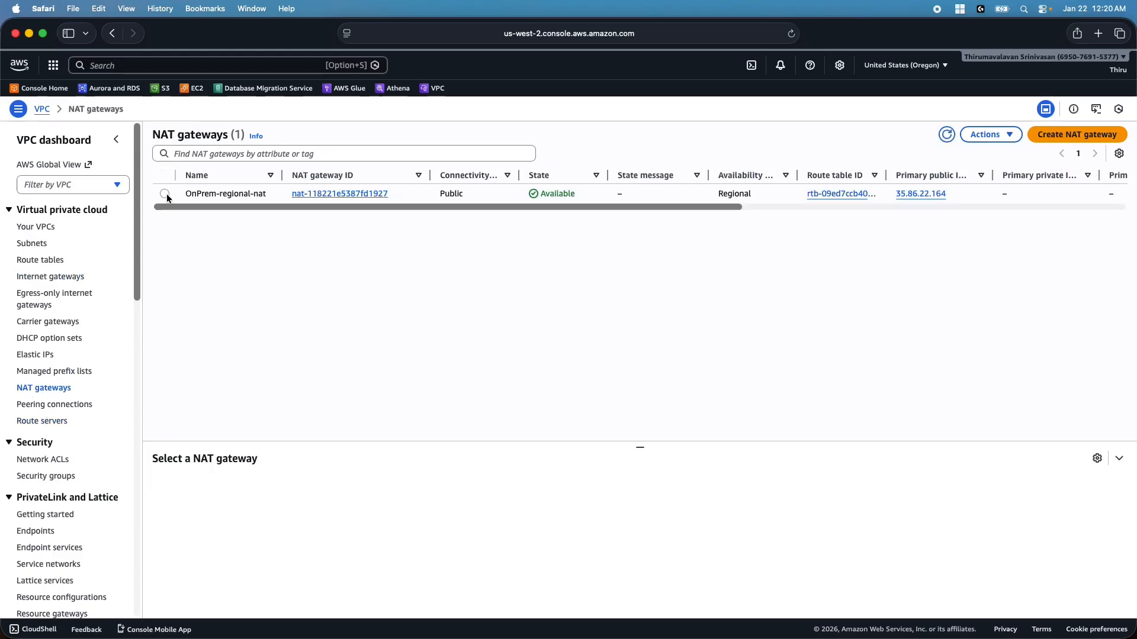
click(165, 193)
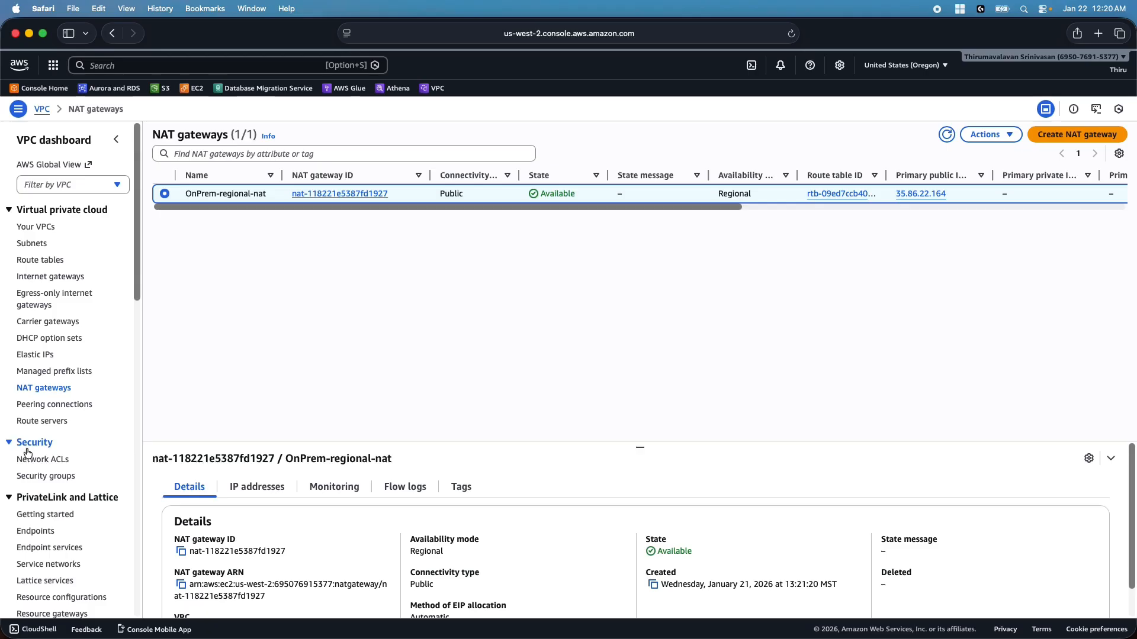
click(51, 477)
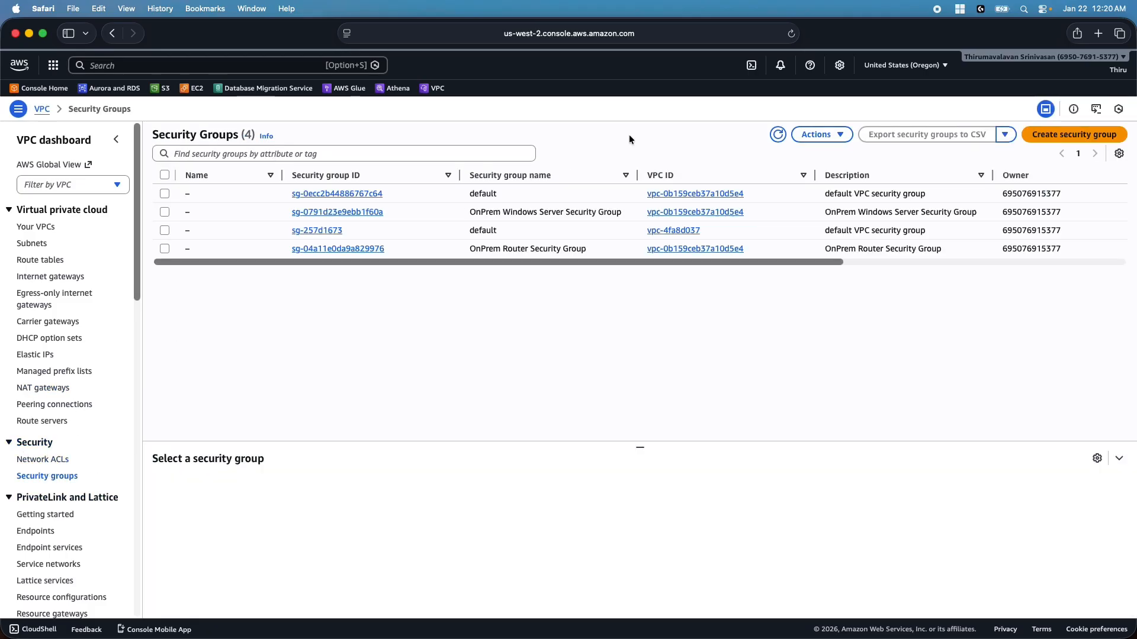
click(778, 135)
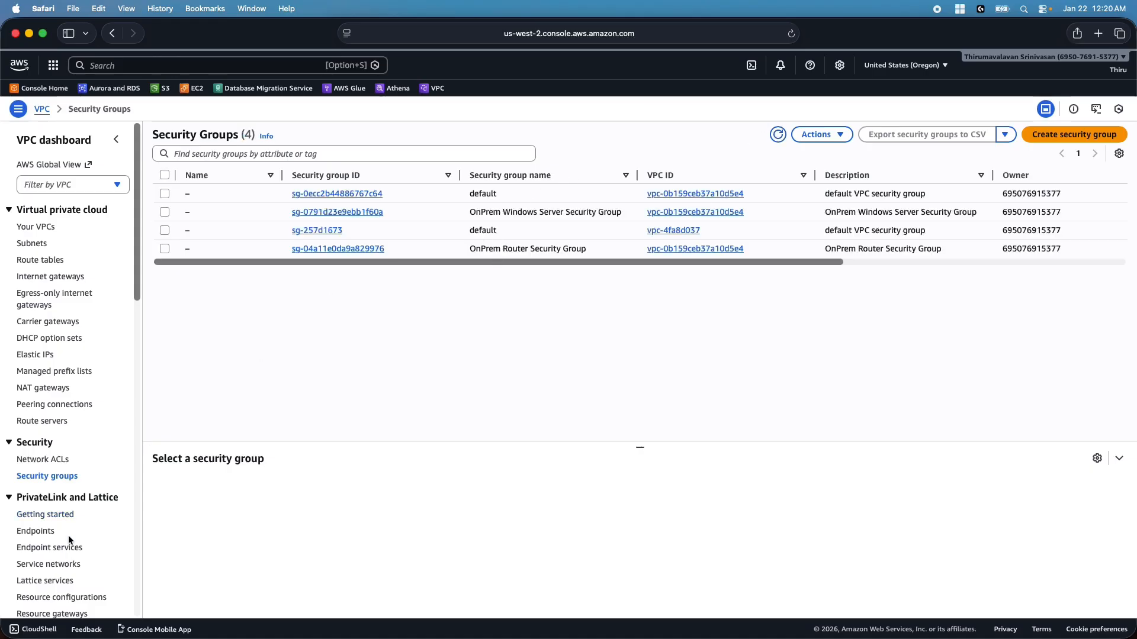
Restore the Safari window to a smaller size and bring the N. Virginia console forward
scroll(69, 535, down, 5)
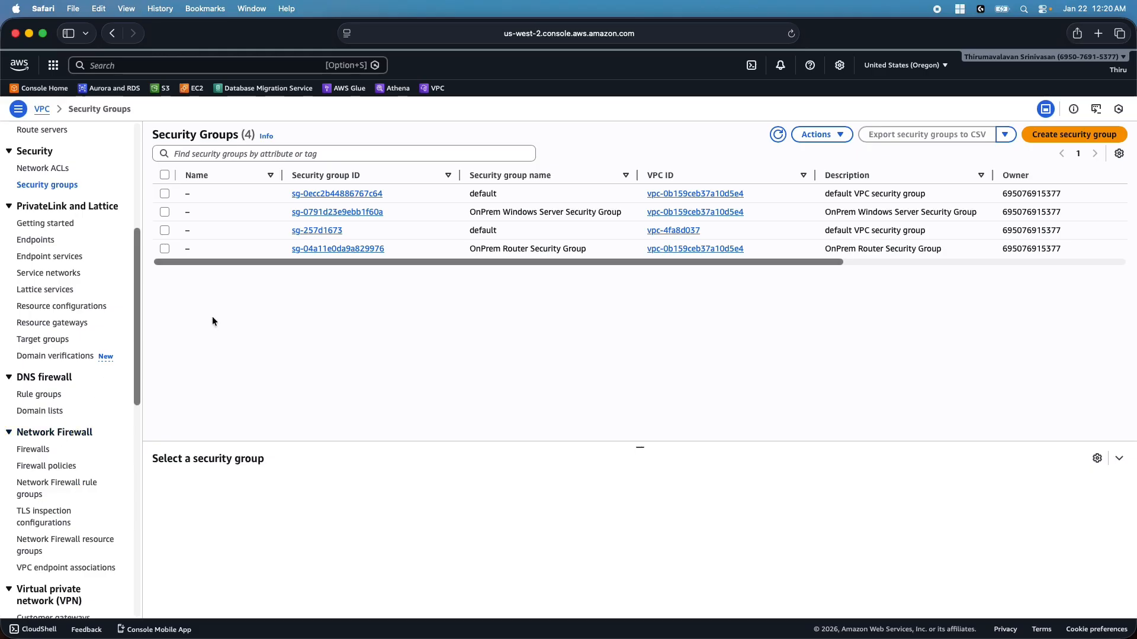
drag(299, 29, 293, 42)
click(960, 41)
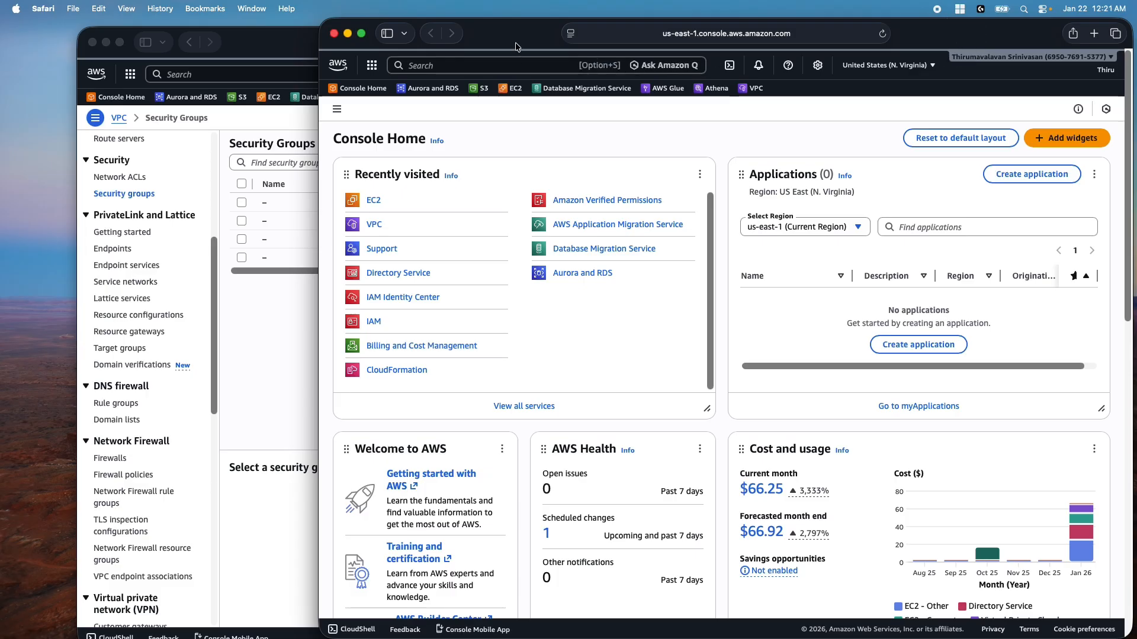
Make the N. Virginia console window full screen and confirm the region stays N. Virginia
drag(519, 42, 460, 27)
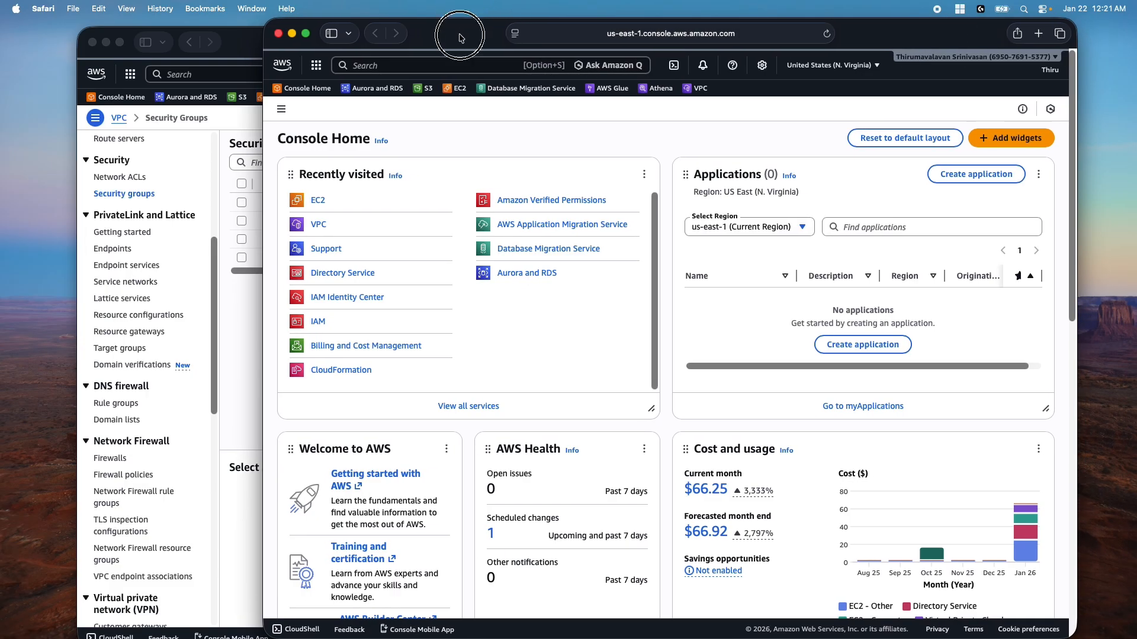
click(305, 33)
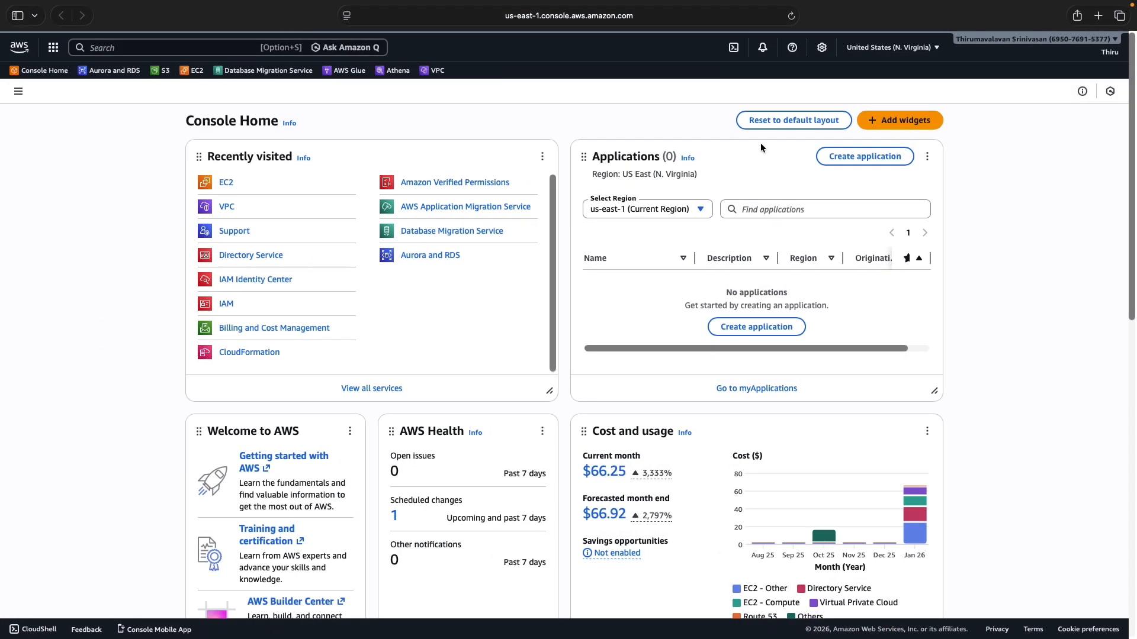
click(908, 52)
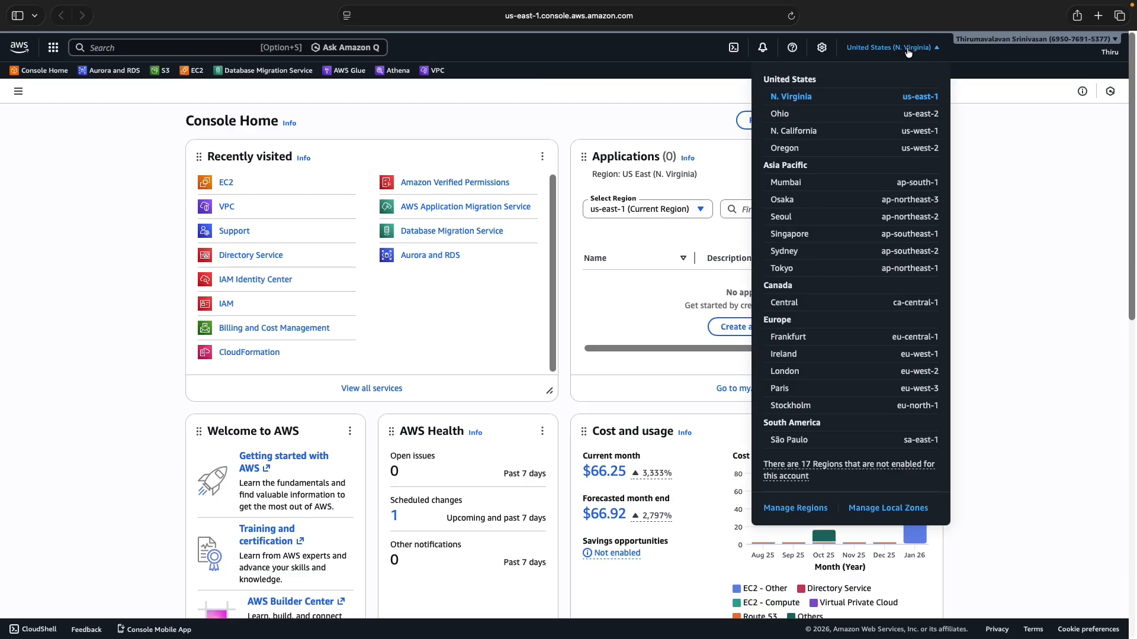
click(78, 236)
Review AWS-vpc details and its subnets sorted by name, then list the route tables
click(436, 71)
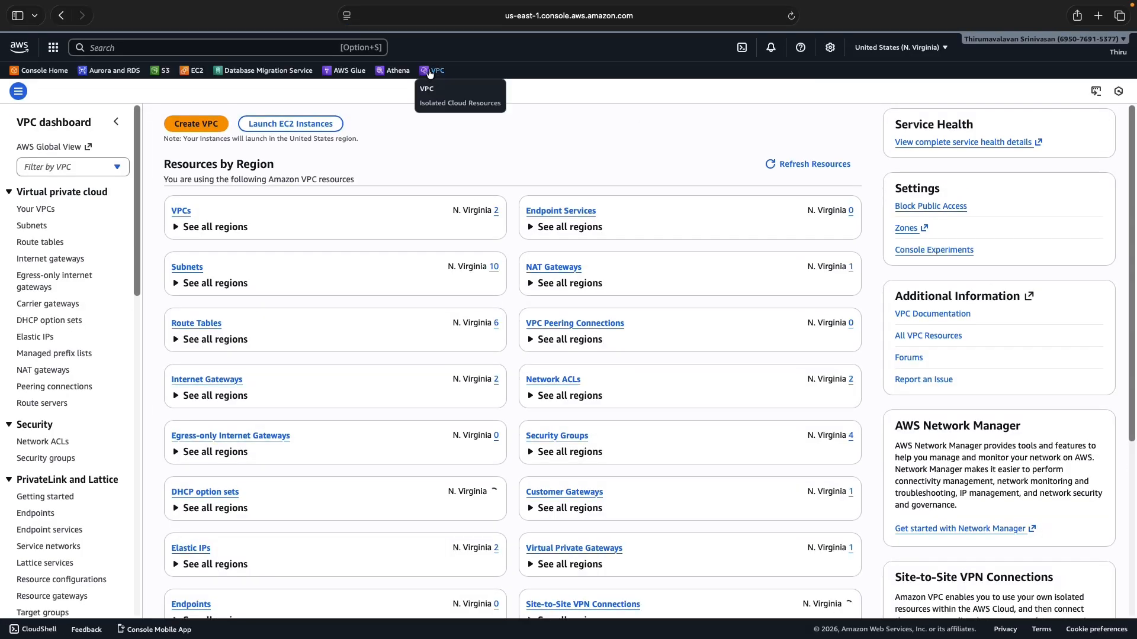
click(37, 210)
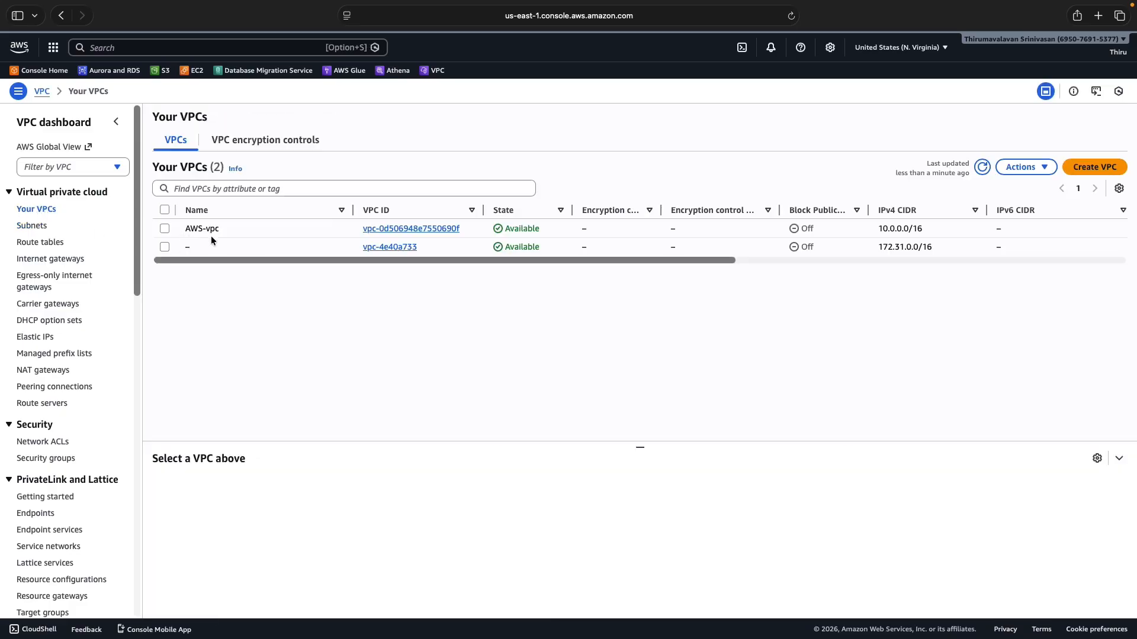
click(162, 229)
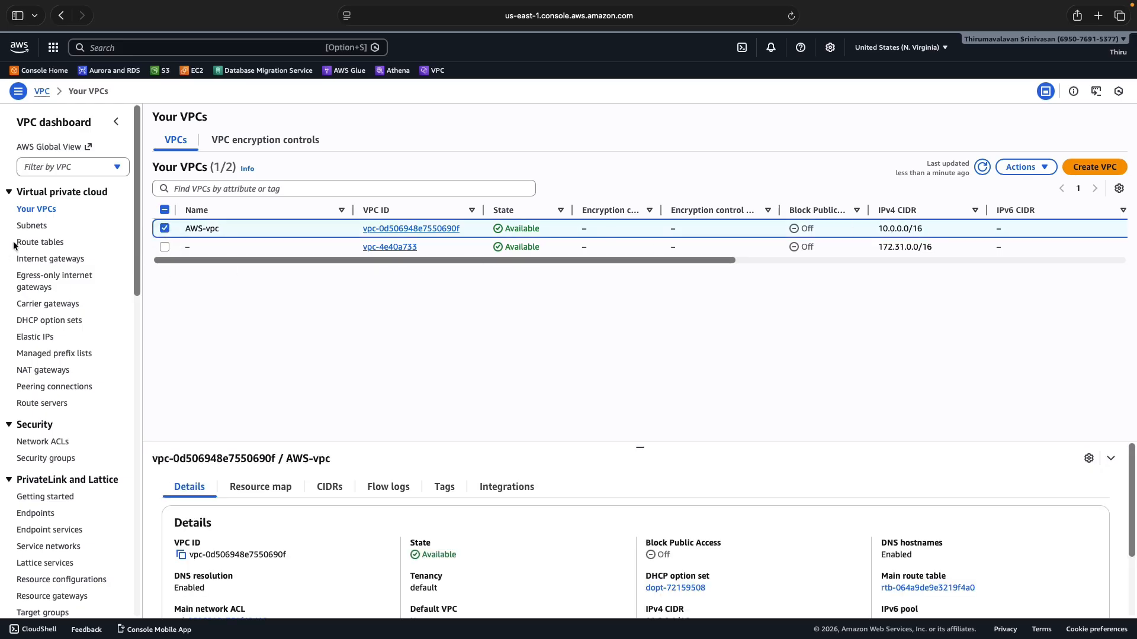
click(31, 226)
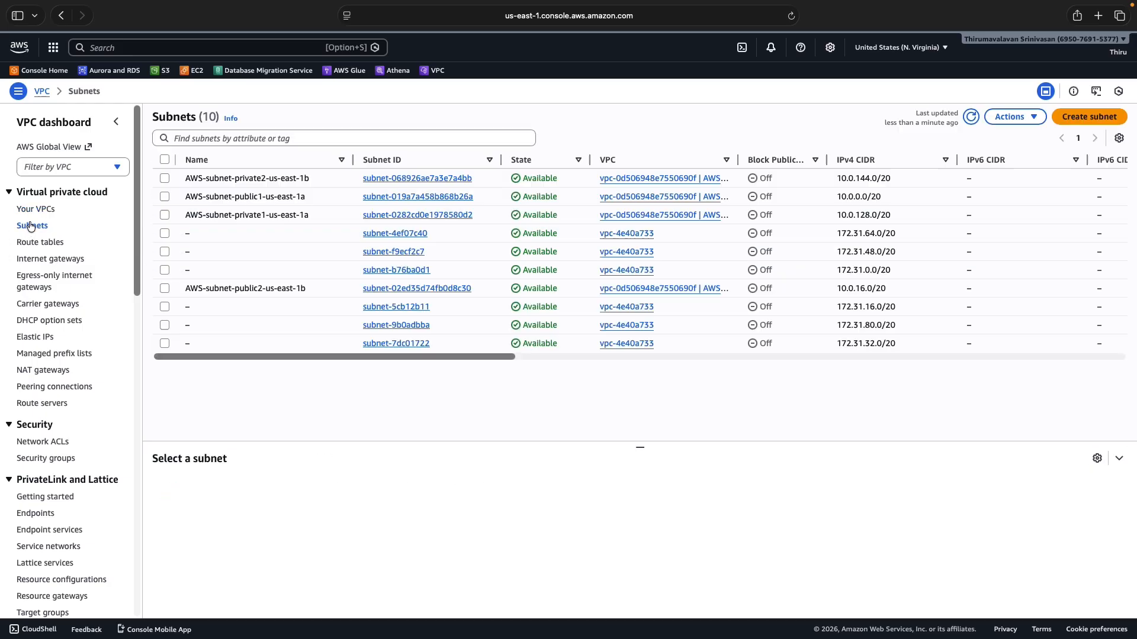
click(251, 162)
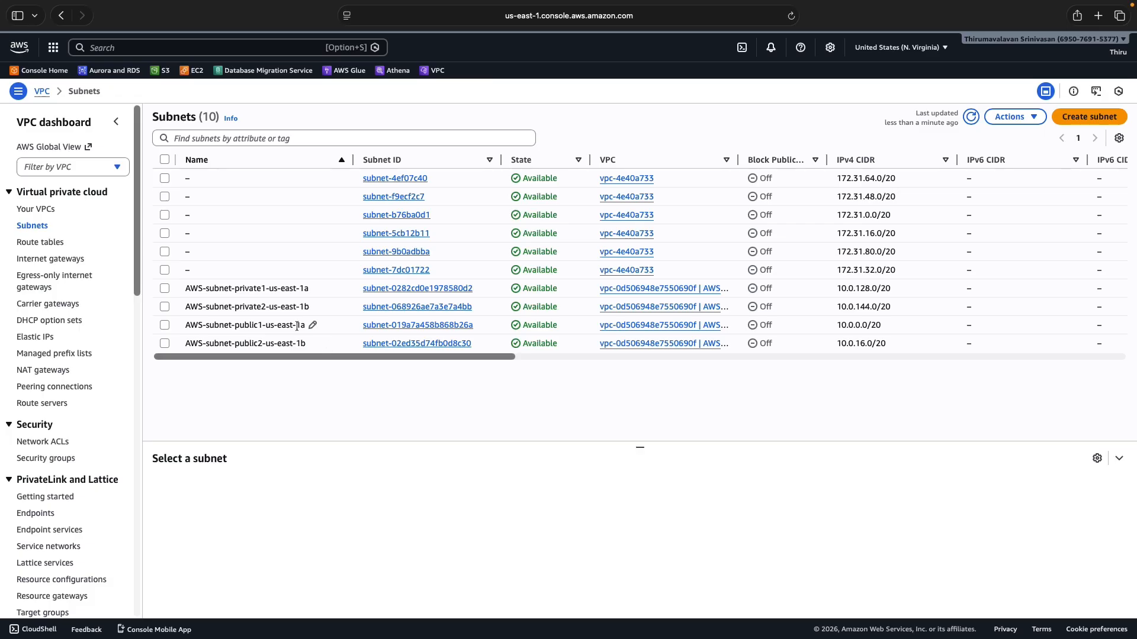
click(49, 245)
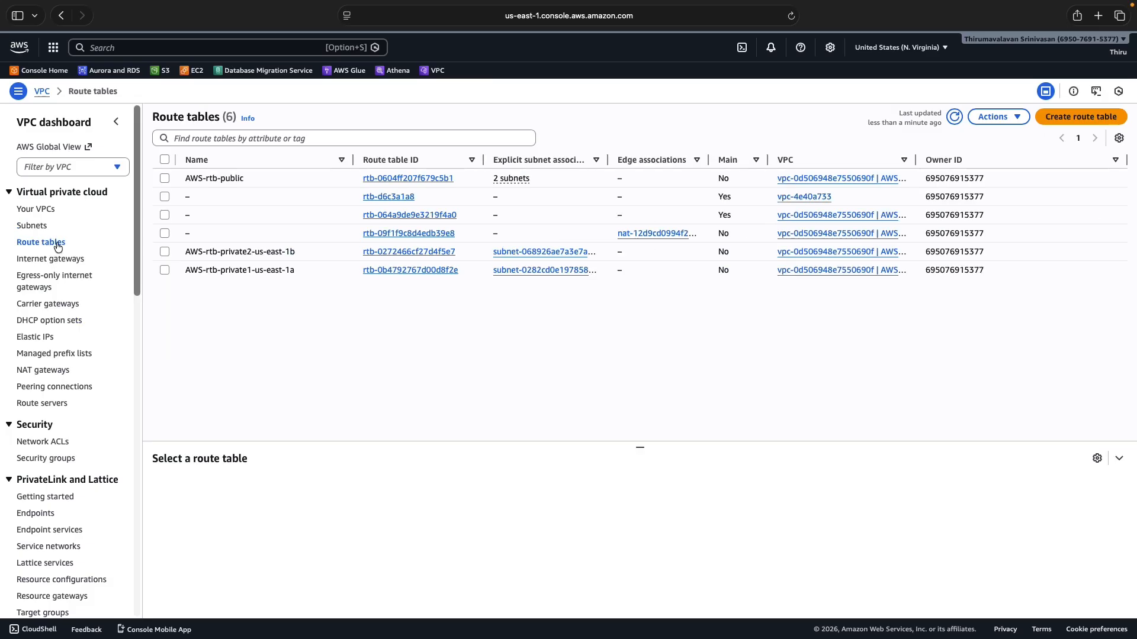
Sort route tables by name and check AWS-rtb-public's subnet associations and 192.168.0.0/16 route
click(243, 163)
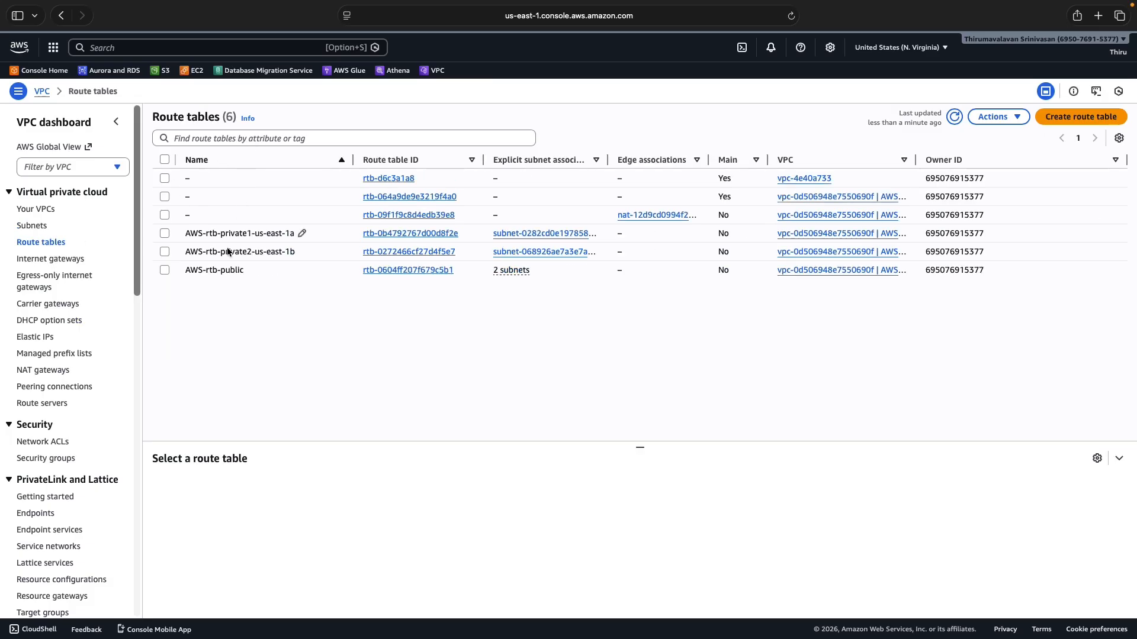
click(165, 270)
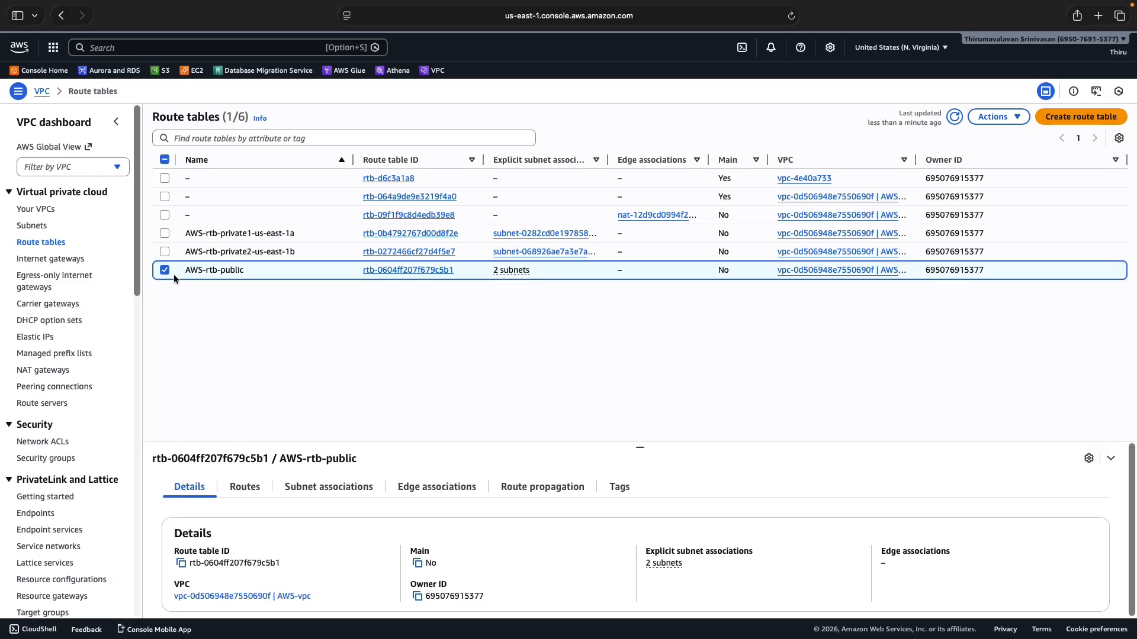
click(344, 487)
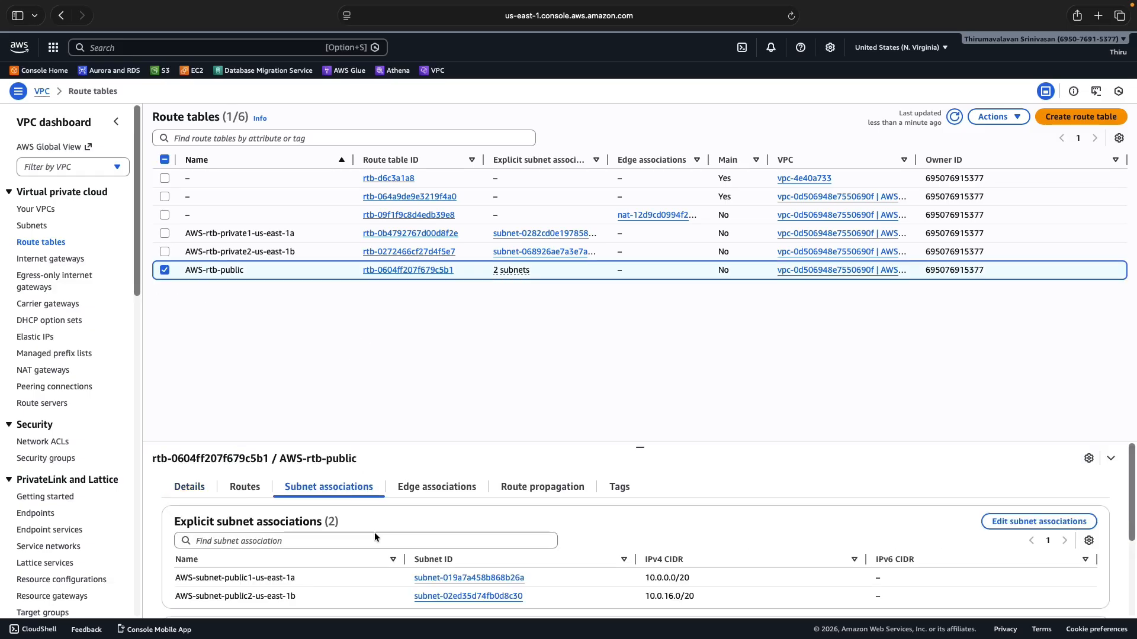
scroll(375, 542, down, 2)
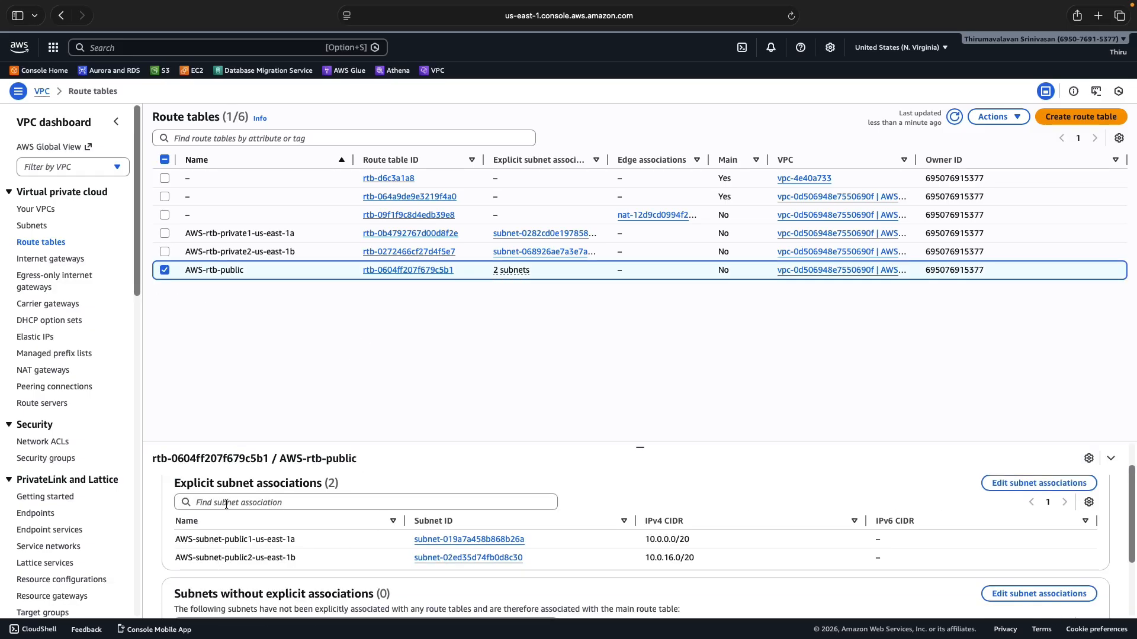
scroll(229, 502, up, 2)
click(248, 490)
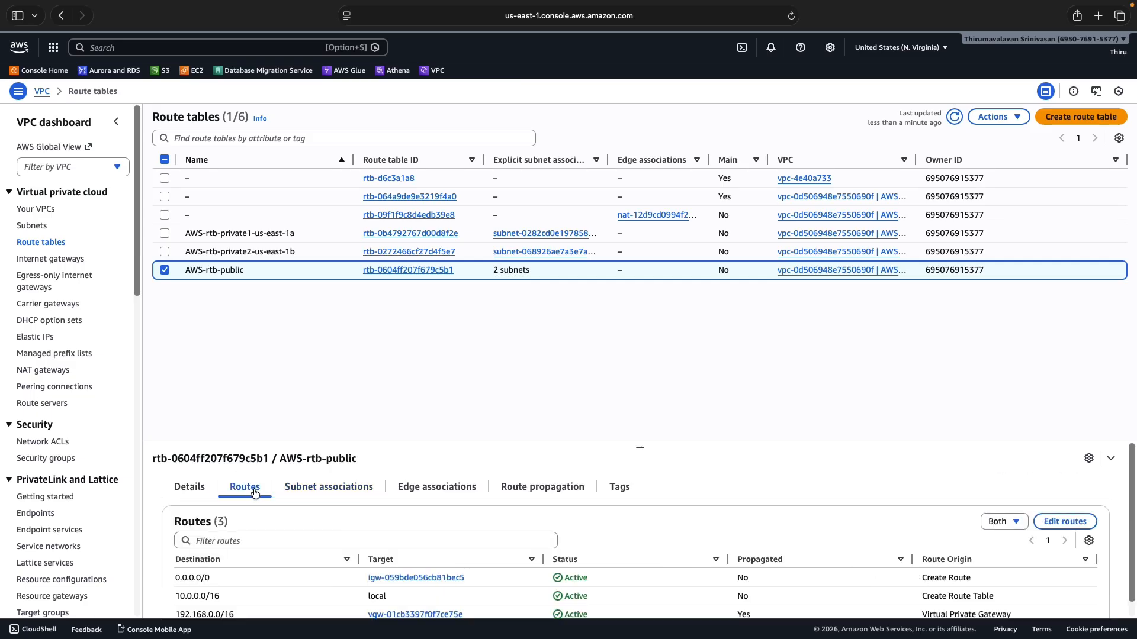
scroll(300, 508, down, 1)
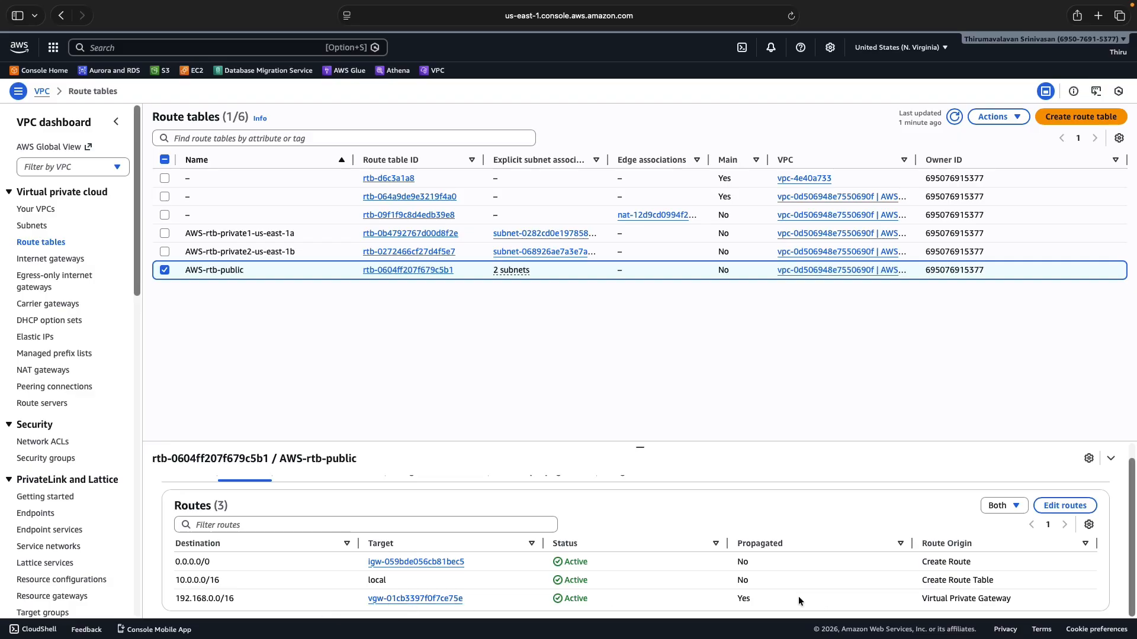
scroll(645, 557, up, 1)
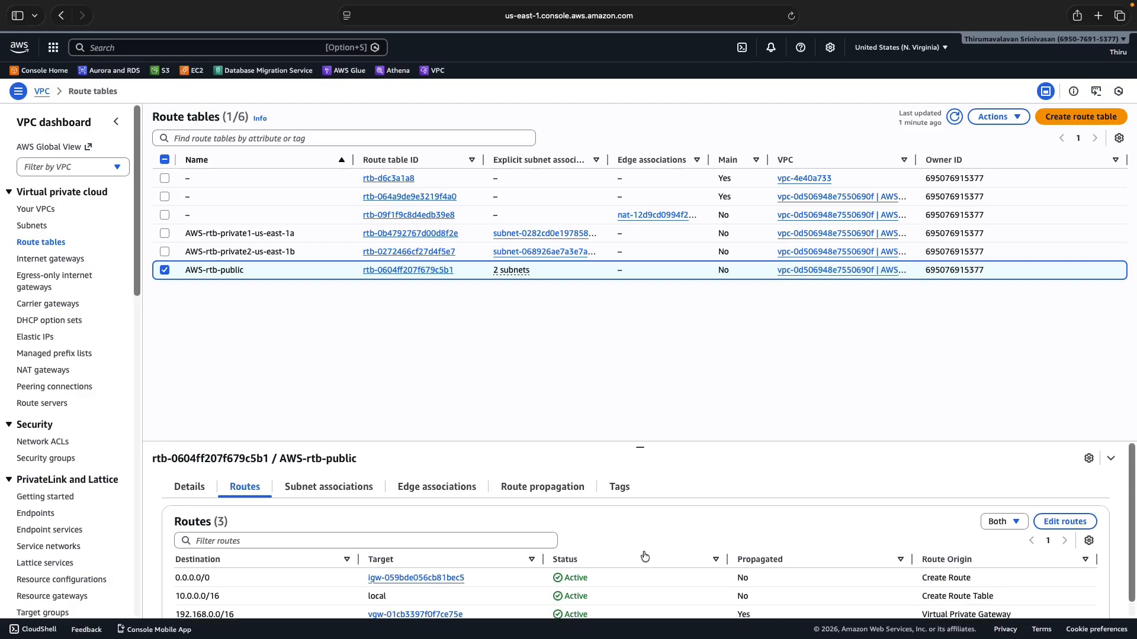
Confirm AWS-rtb-public propagates from VGW-01 without editing, then select AWS-rtb-private1-us-east-1a
click(549, 486)
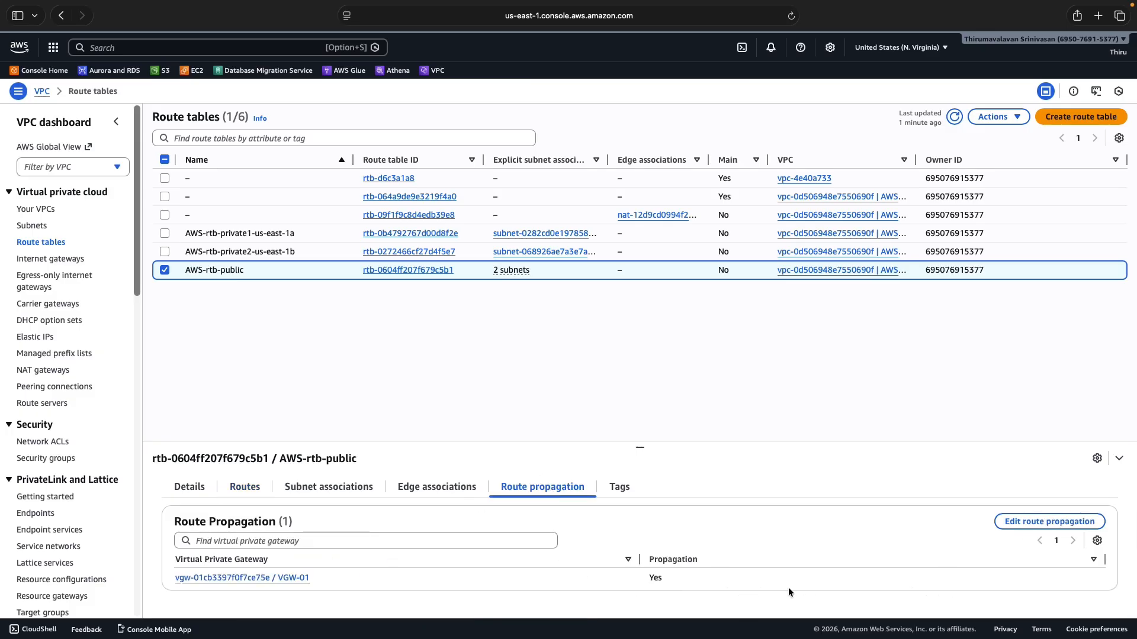
click(1035, 521)
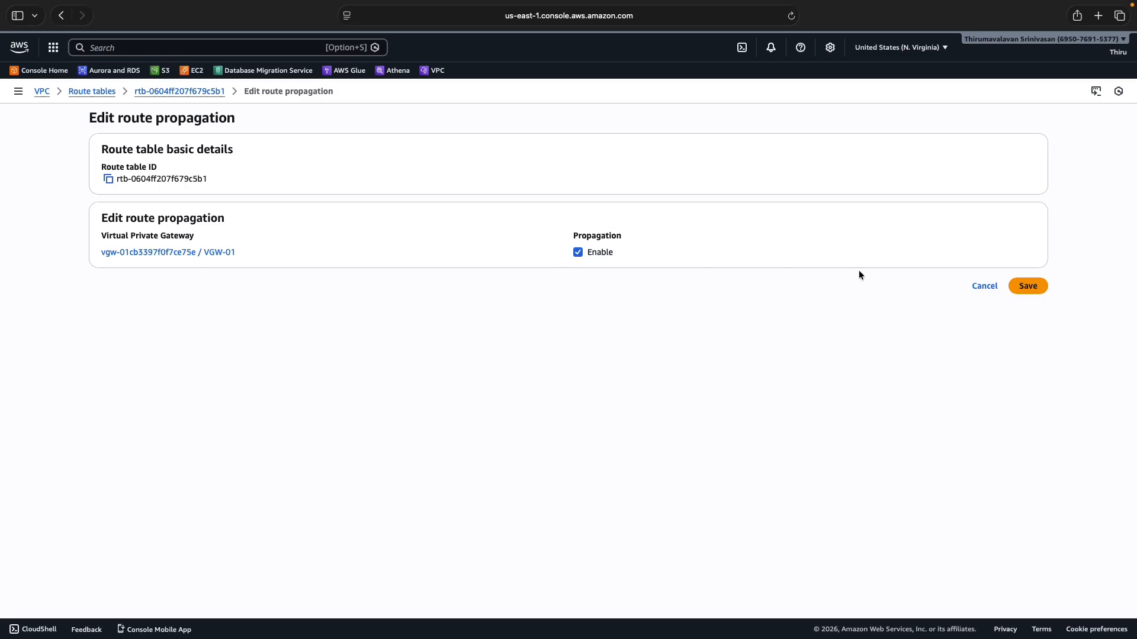
click(983, 287)
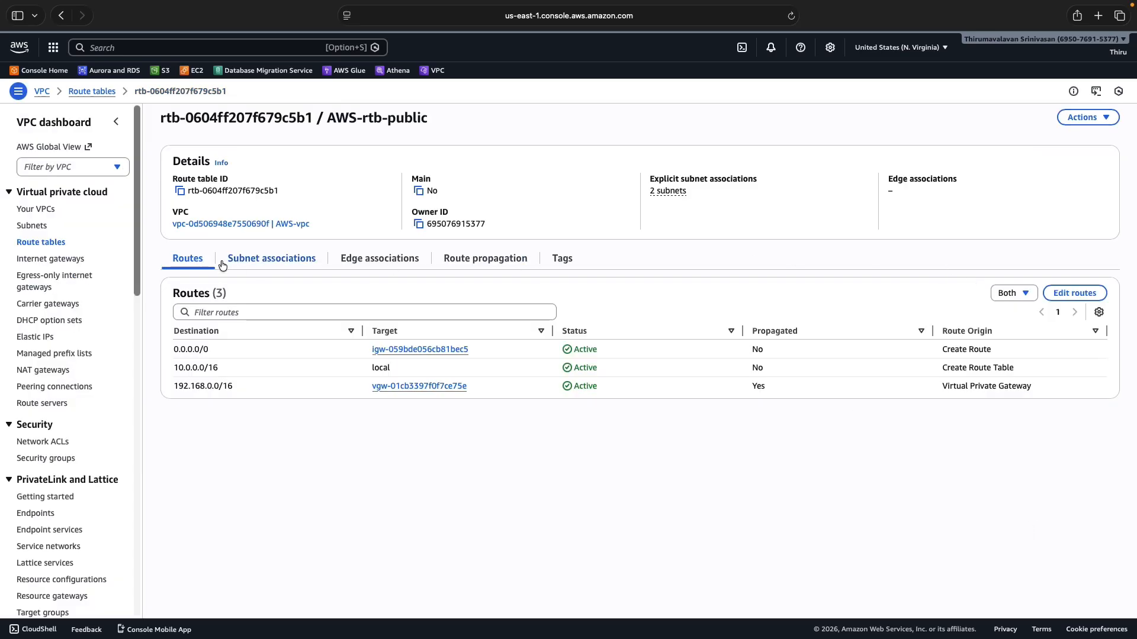
click(36, 243)
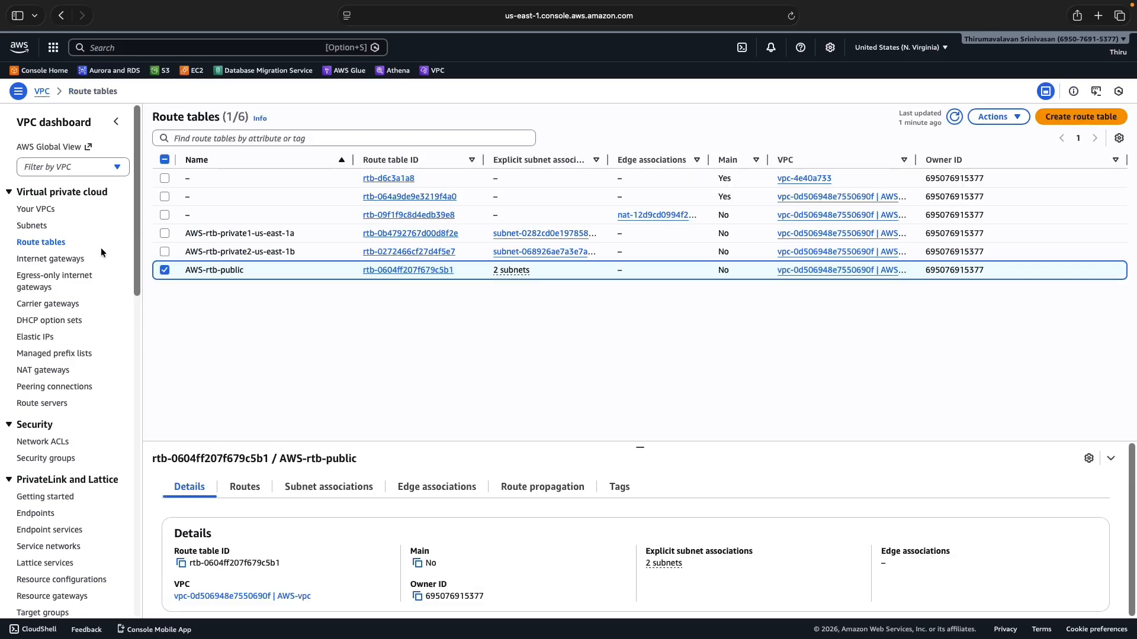
click(165, 270)
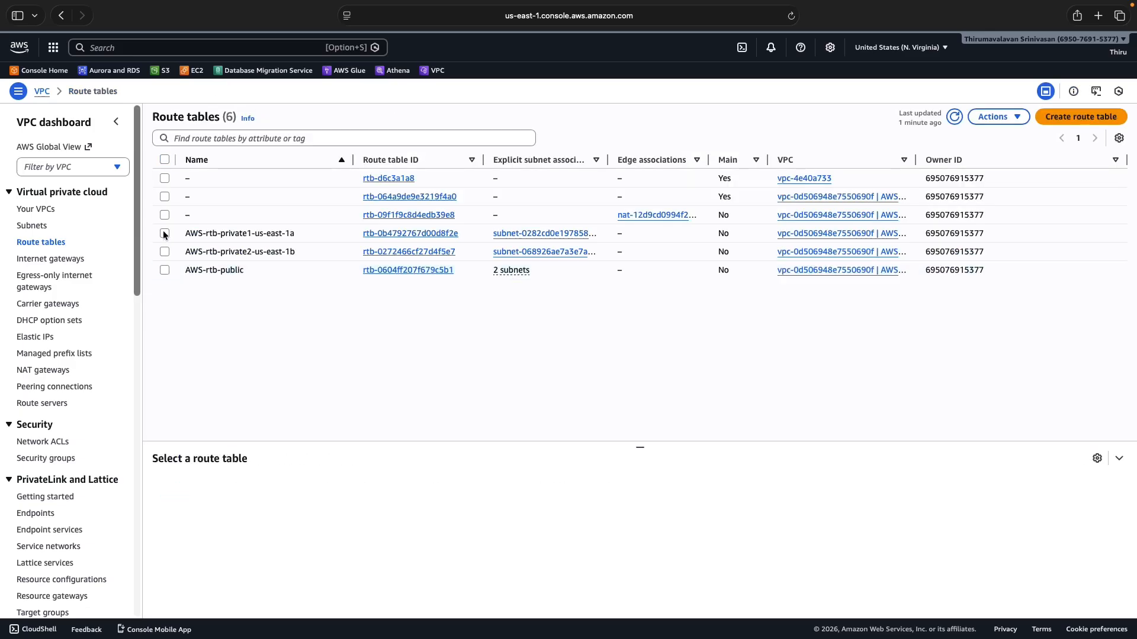
click(165, 233)
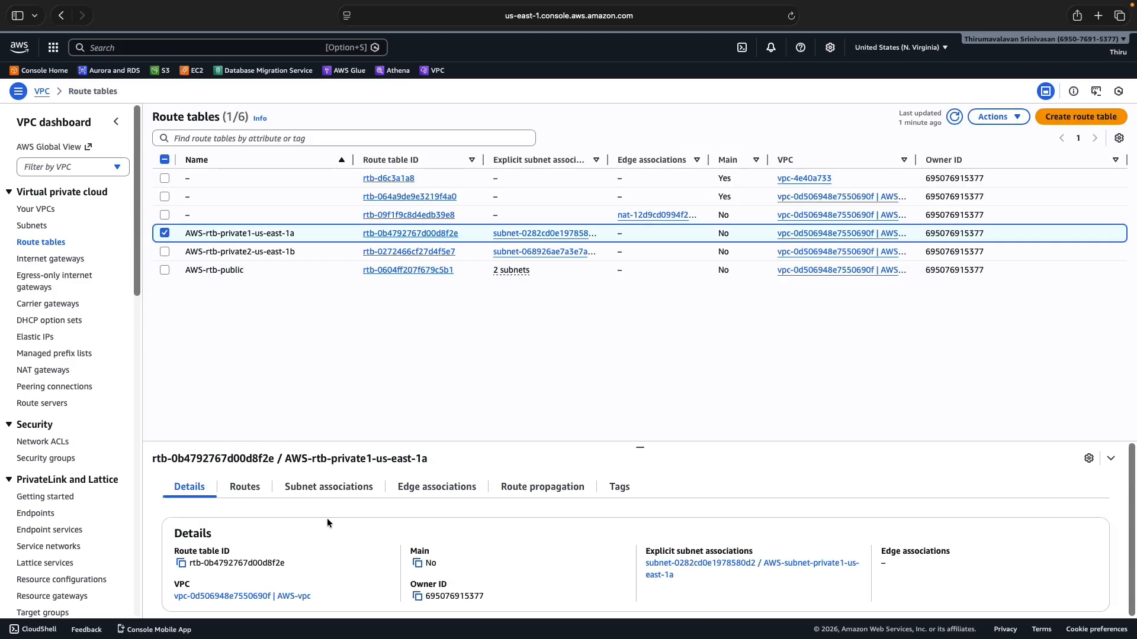
Check AWS-rtb-private1-us-east-1a's subnet association and its 192.168.0.0/16 route via the VGW
click(294, 486)
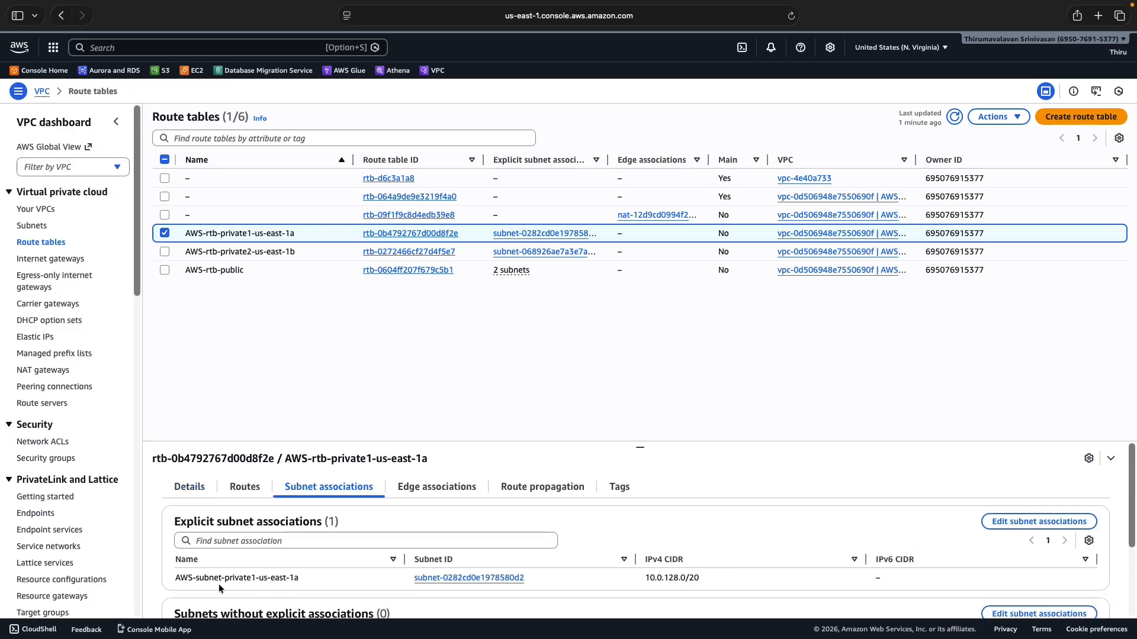
click(252, 487)
scroll(304, 562, down, 1)
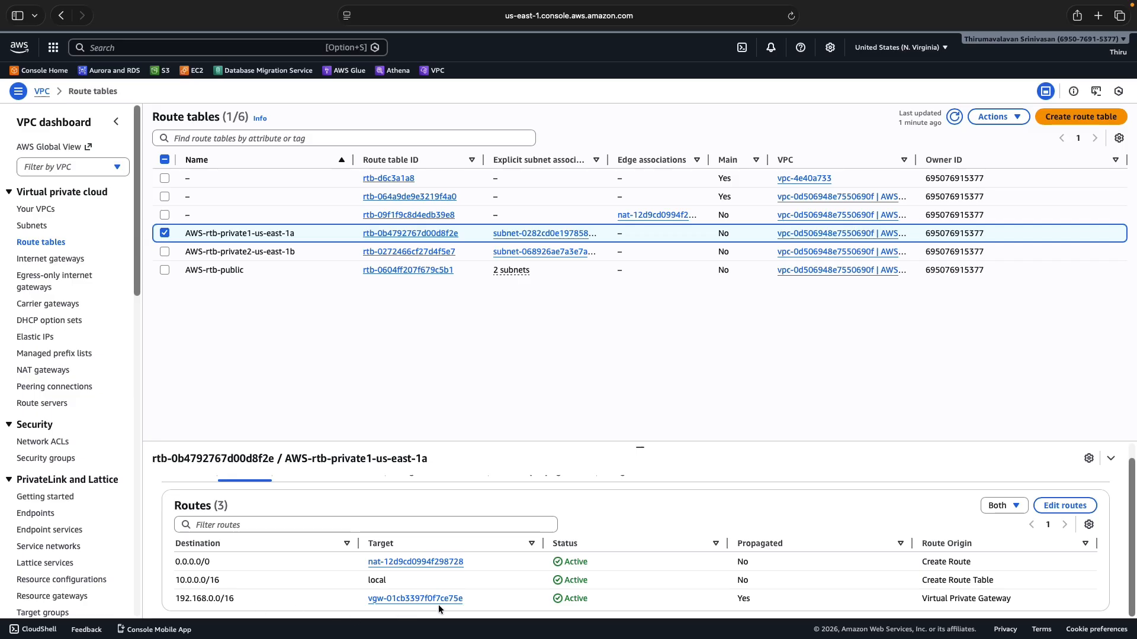
click(165, 234)
Check AWS-rtb-private2-us-east-1b's subnet association and routes, then open Internet gateways
click(165, 252)
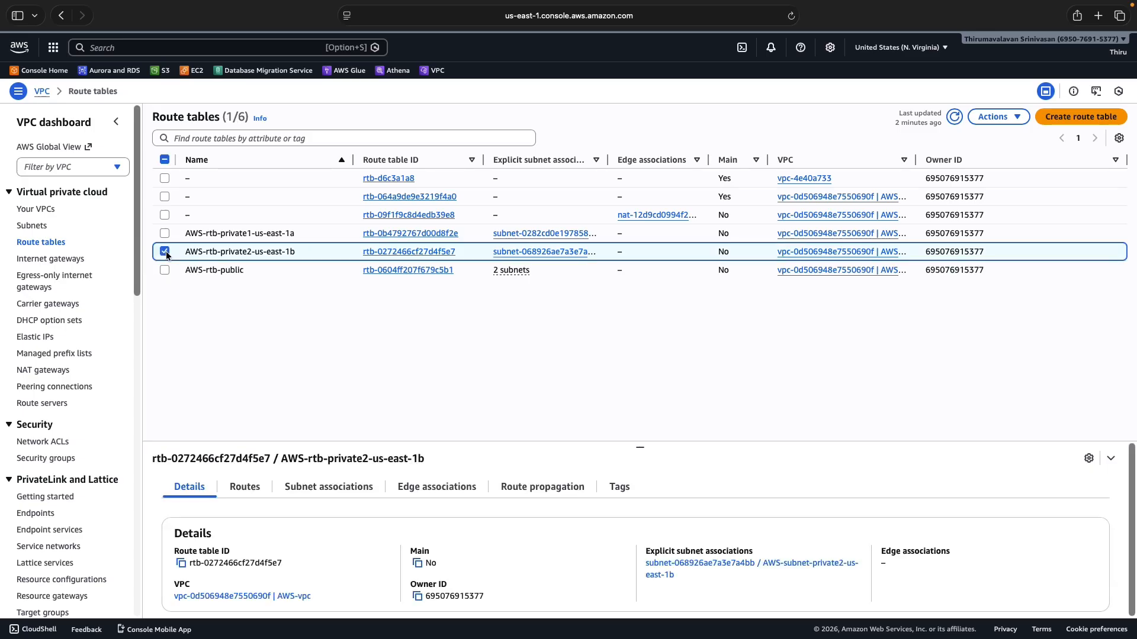
click(328, 487)
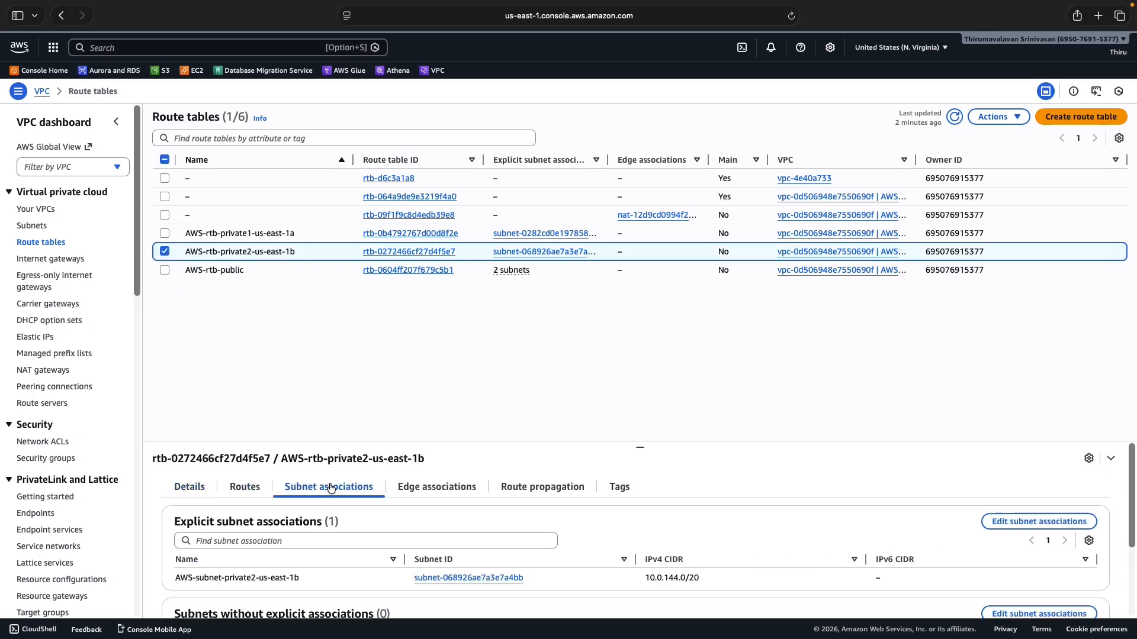
click(243, 490)
scroll(287, 578, down, 1)
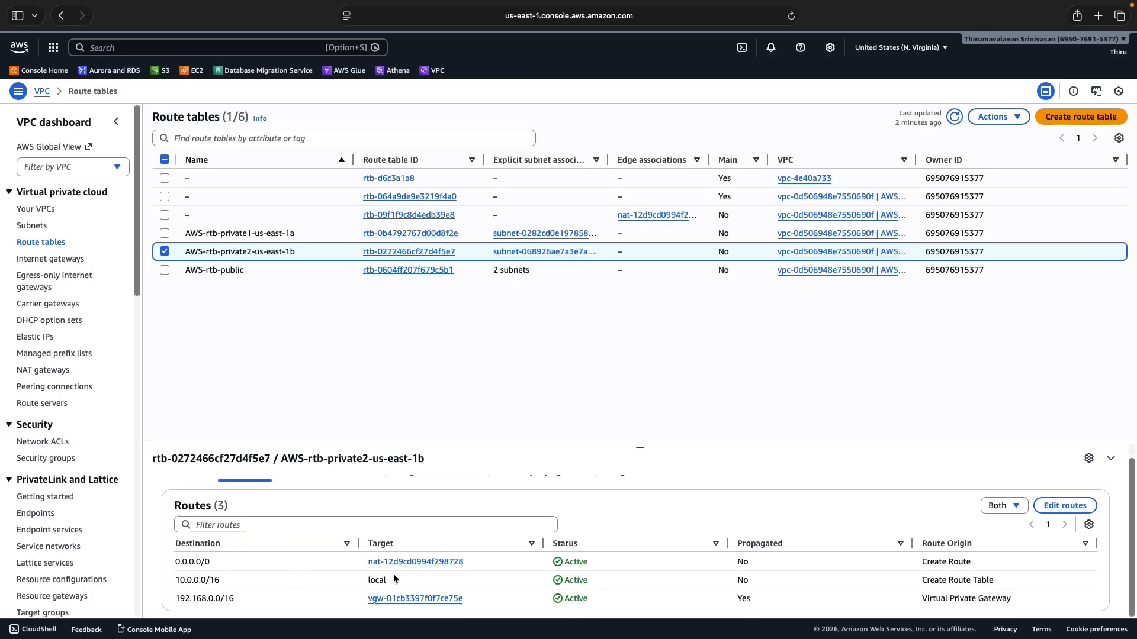
click(163, 251)
click(52, 259)
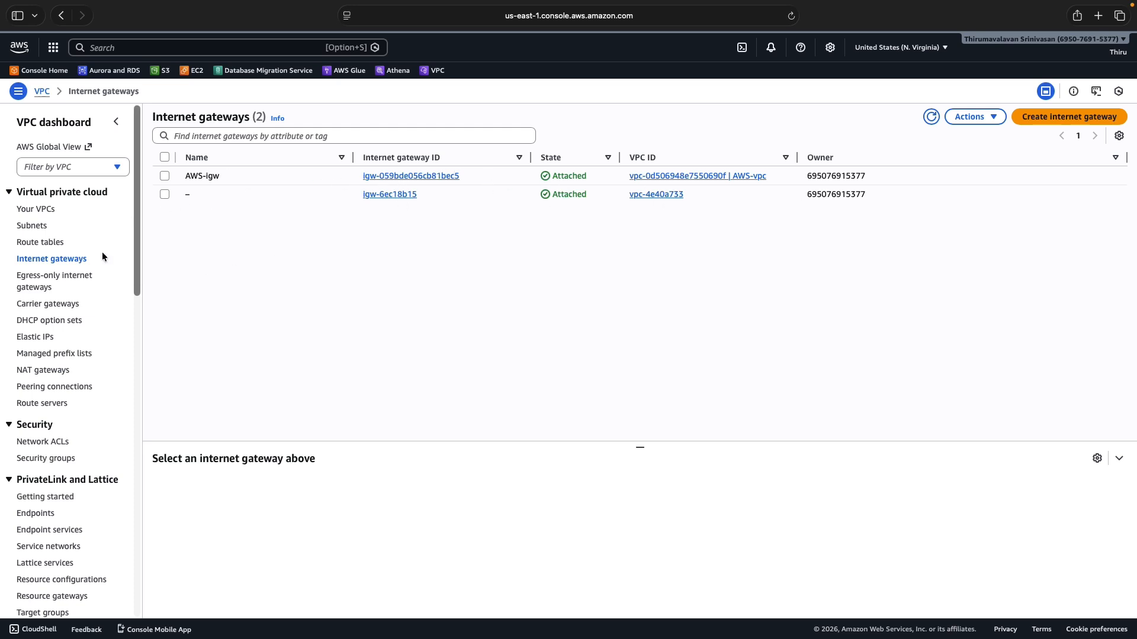
Look over the NAT gateways and the refreshed N. Virginia security groups list
click(51, 371)
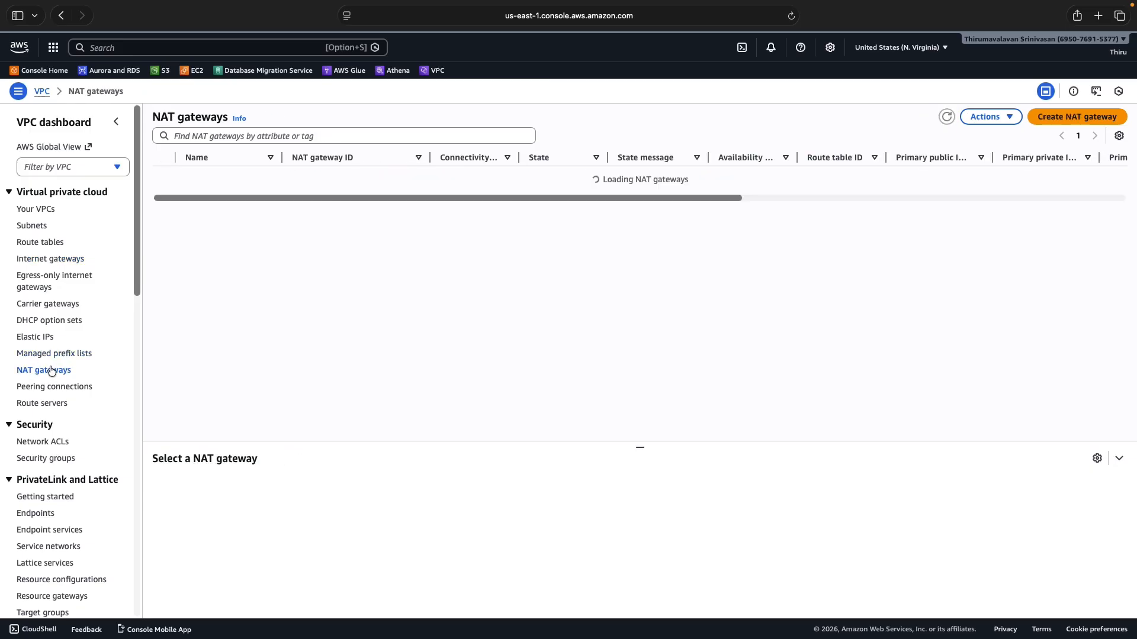
click(64, 459)
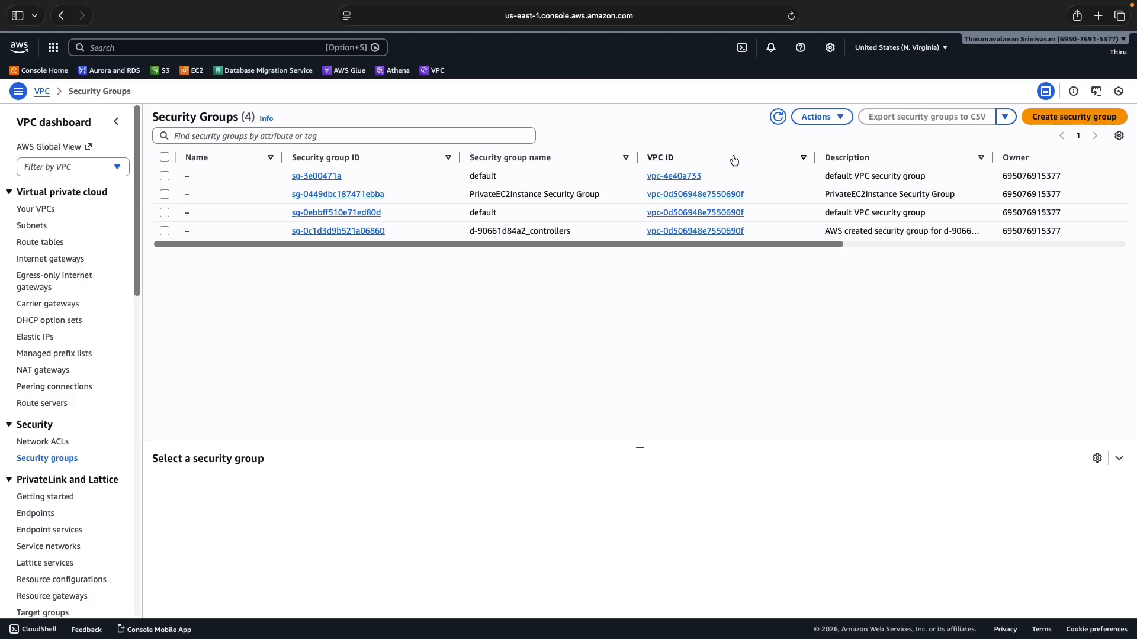
click(777, 118)
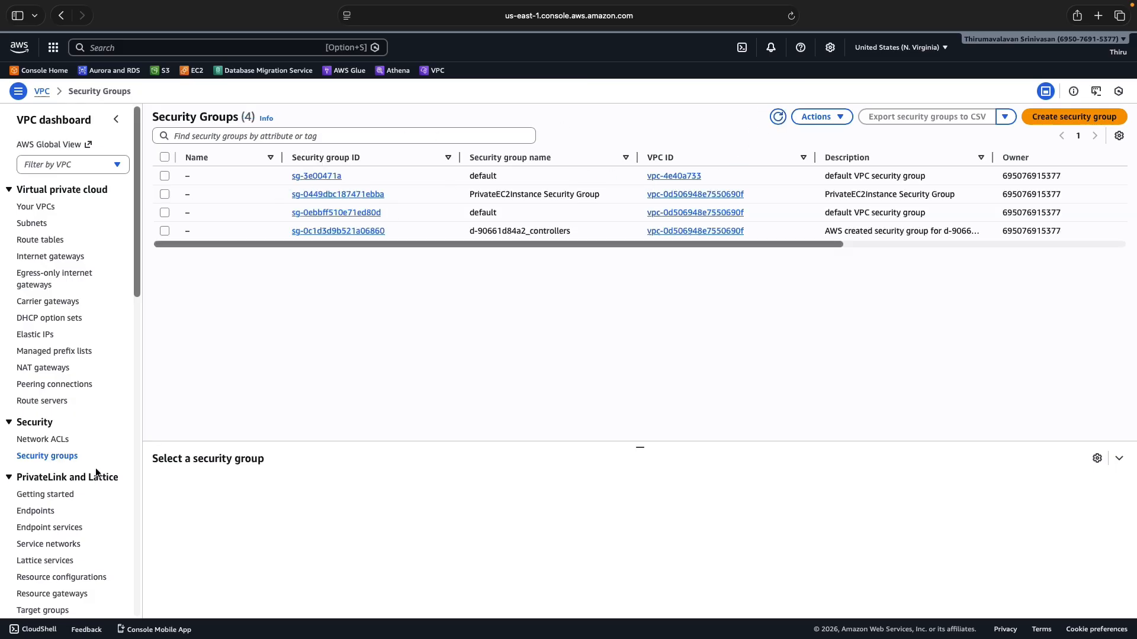
scroll(103, 477, down, 6)
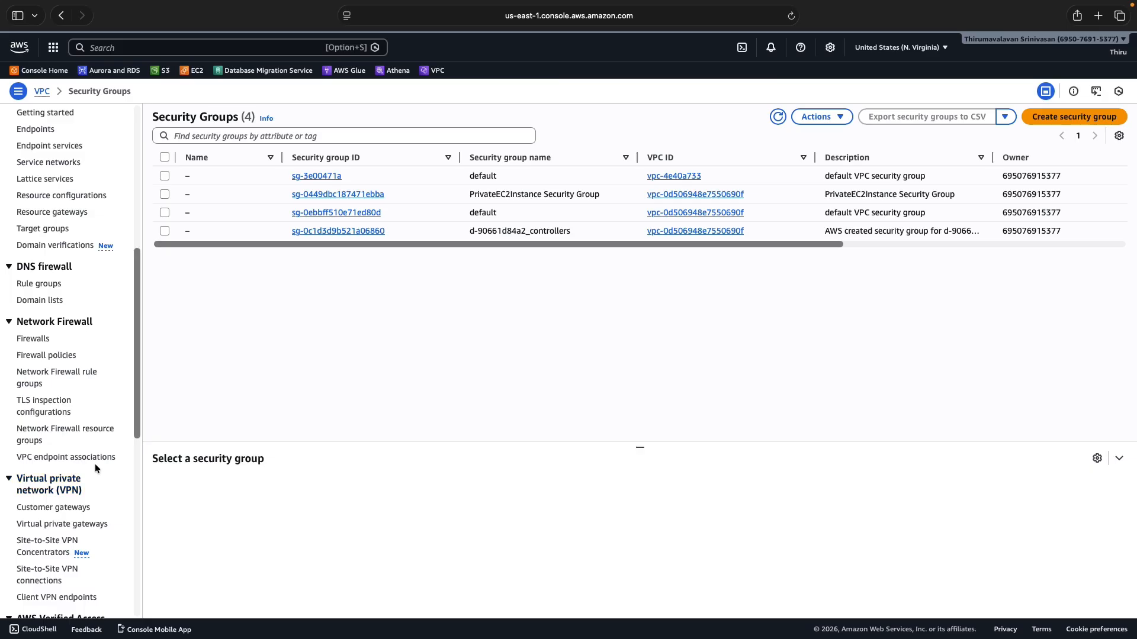
scroll(93, 470, down, 1)
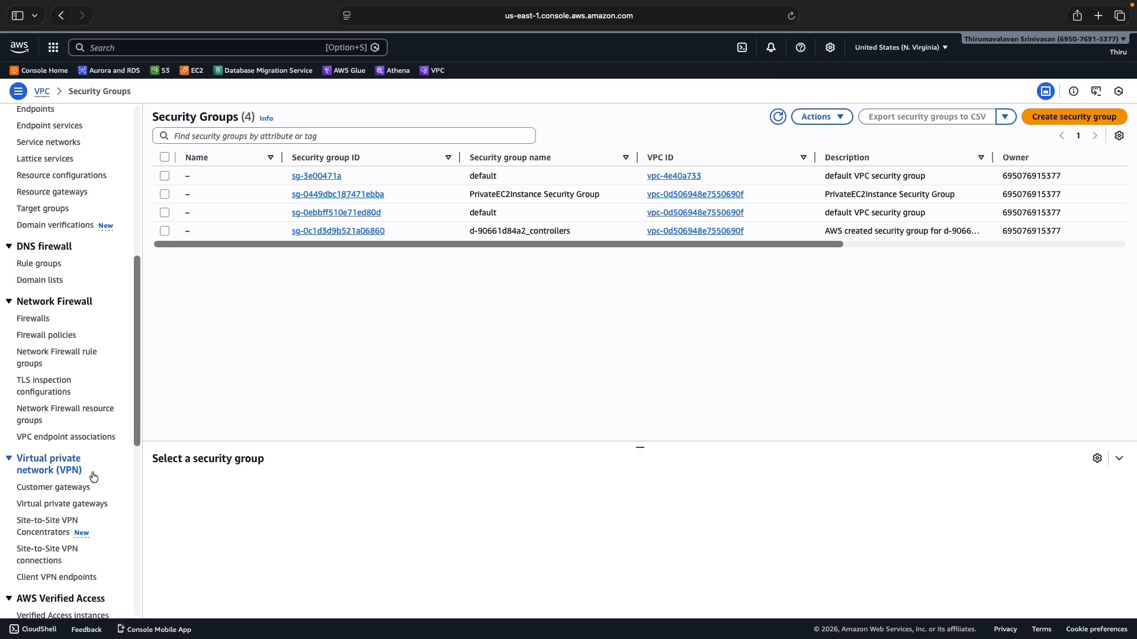
Review customer gateway CGW-01 and virtual private gateway VGW-01, then open Site-to-Site VPN connections
click(76, 487)
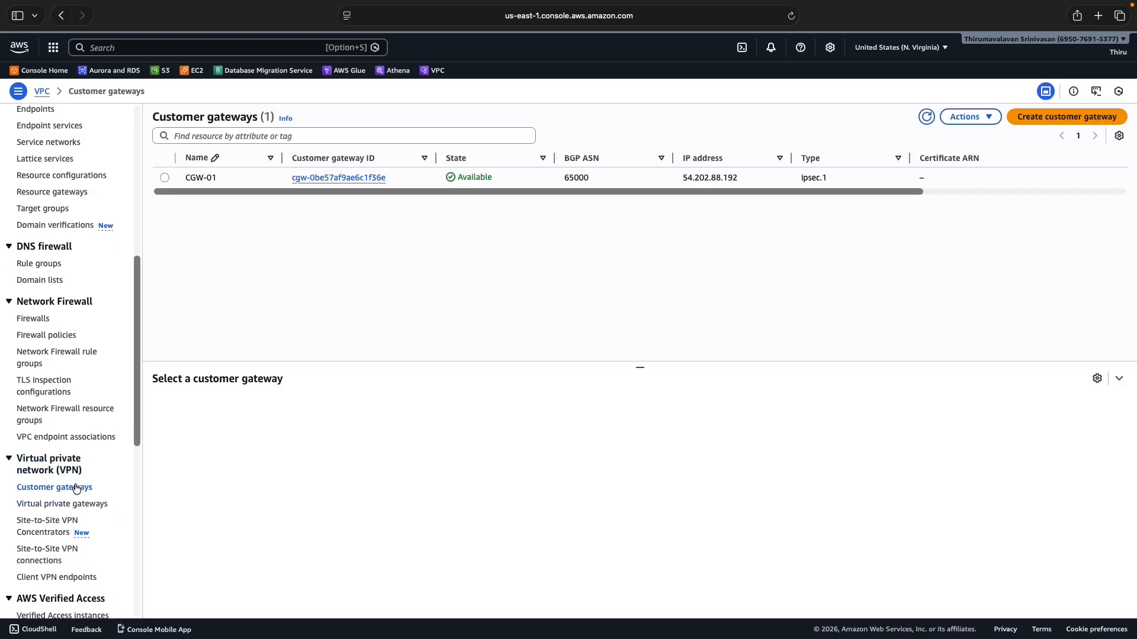
click(164, 177)
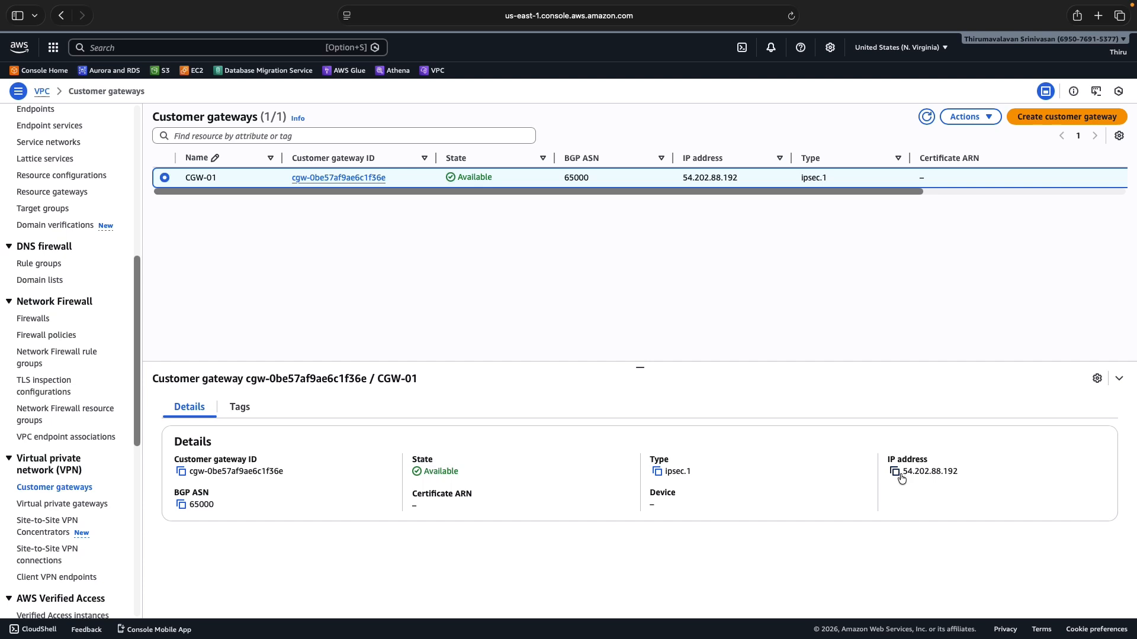
click(58, 503)
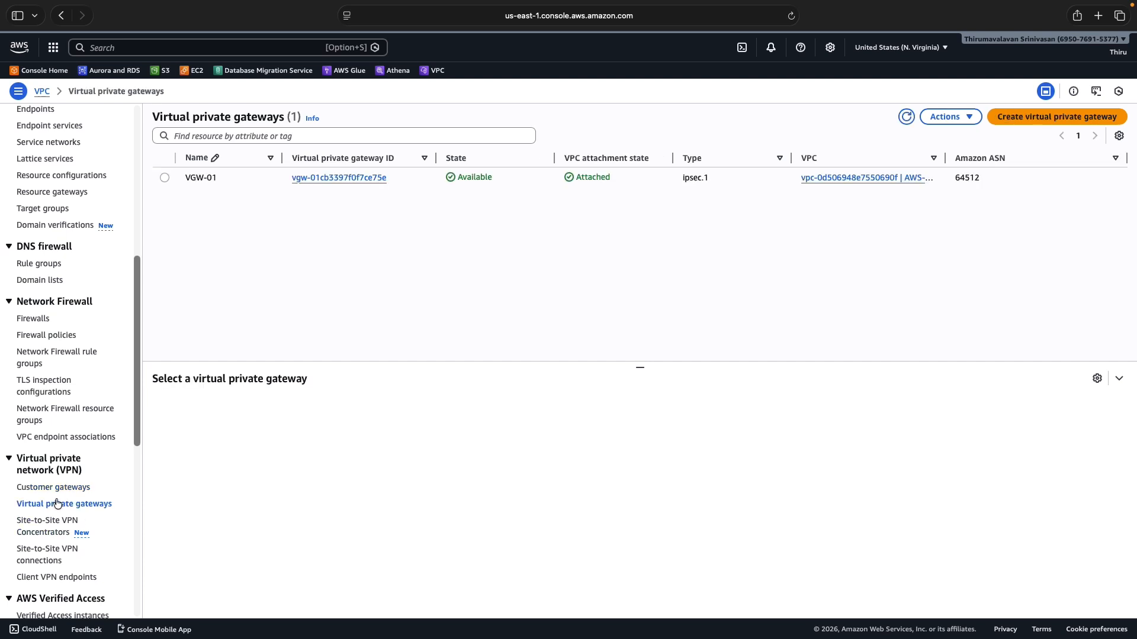
click(163, 182)
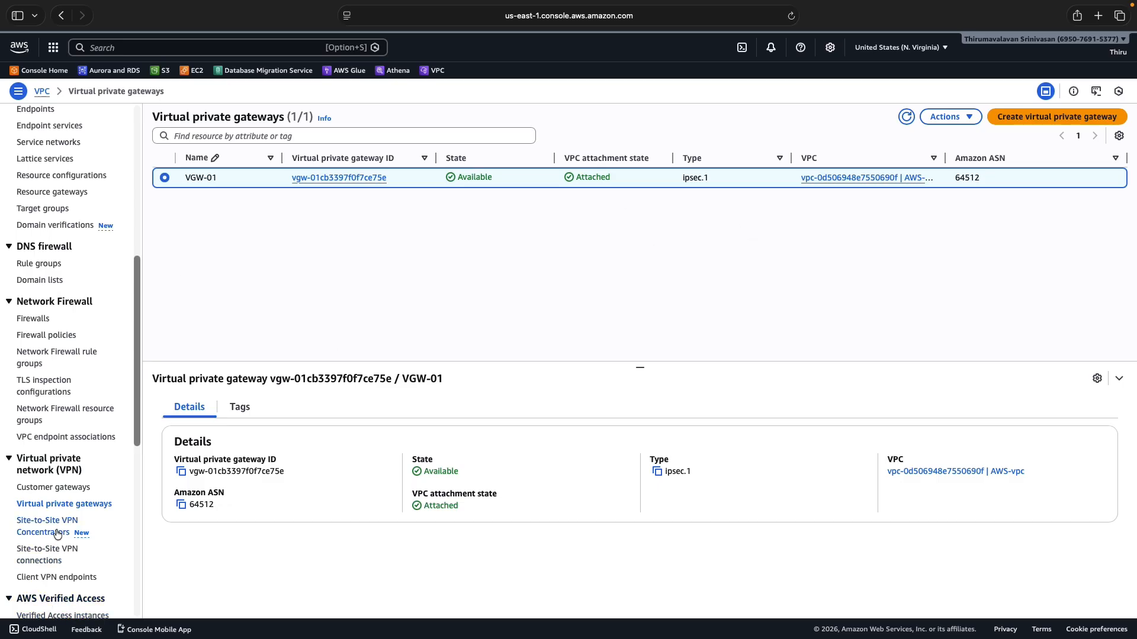
click(49, 554)
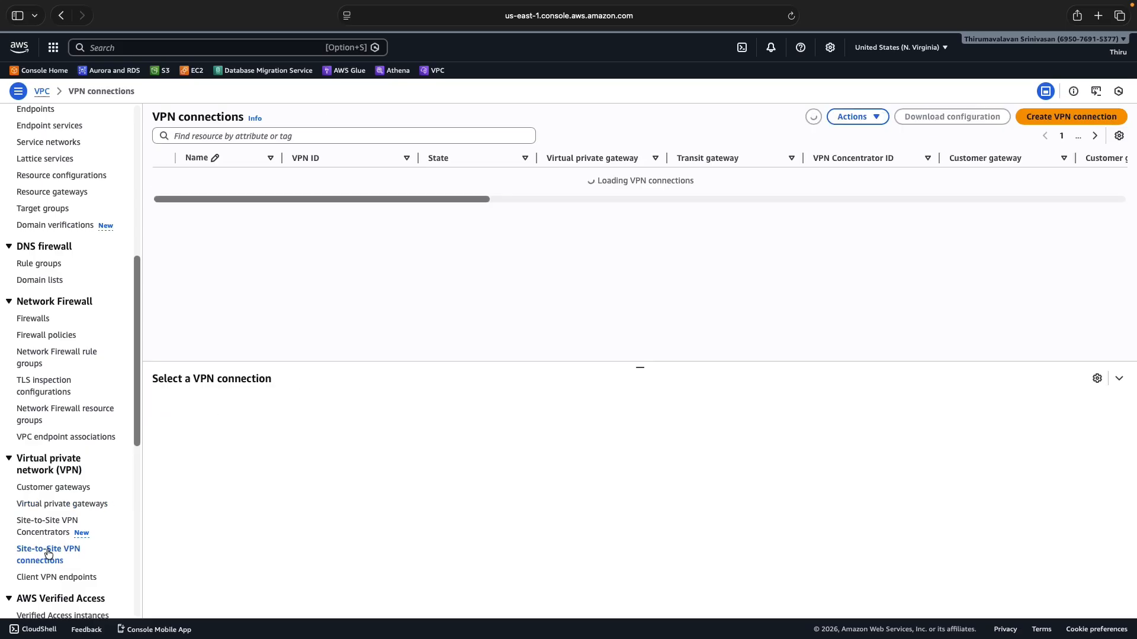
Select OnPrem-AWS-VPN, check its two static route prefixes, and view tunnel details showing both Up
click(164, 177)
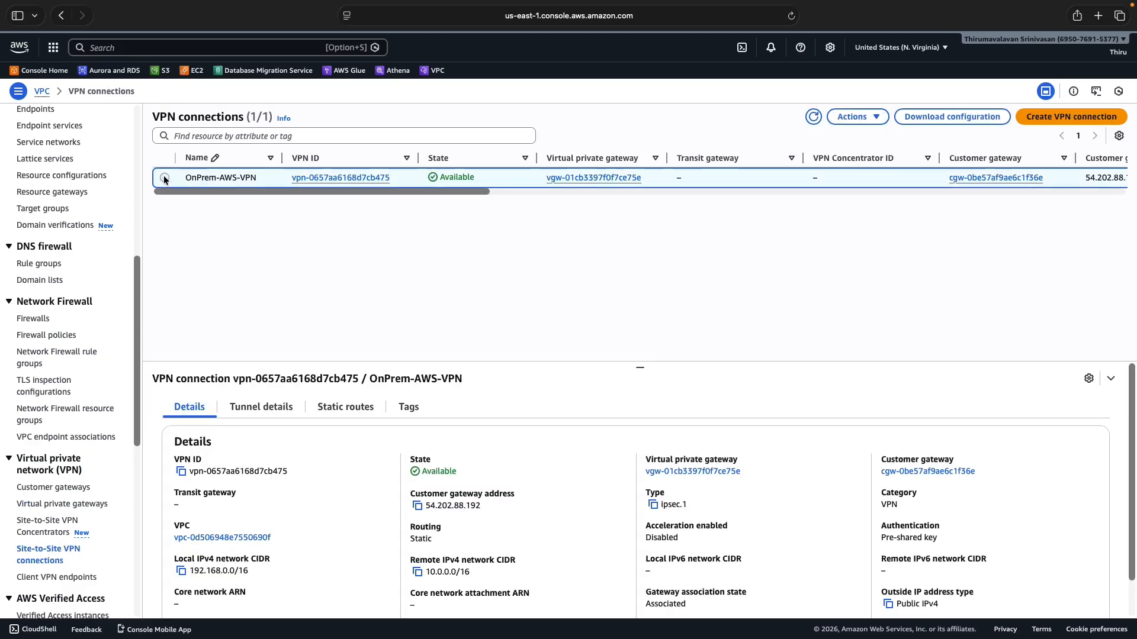
click(260, 408)
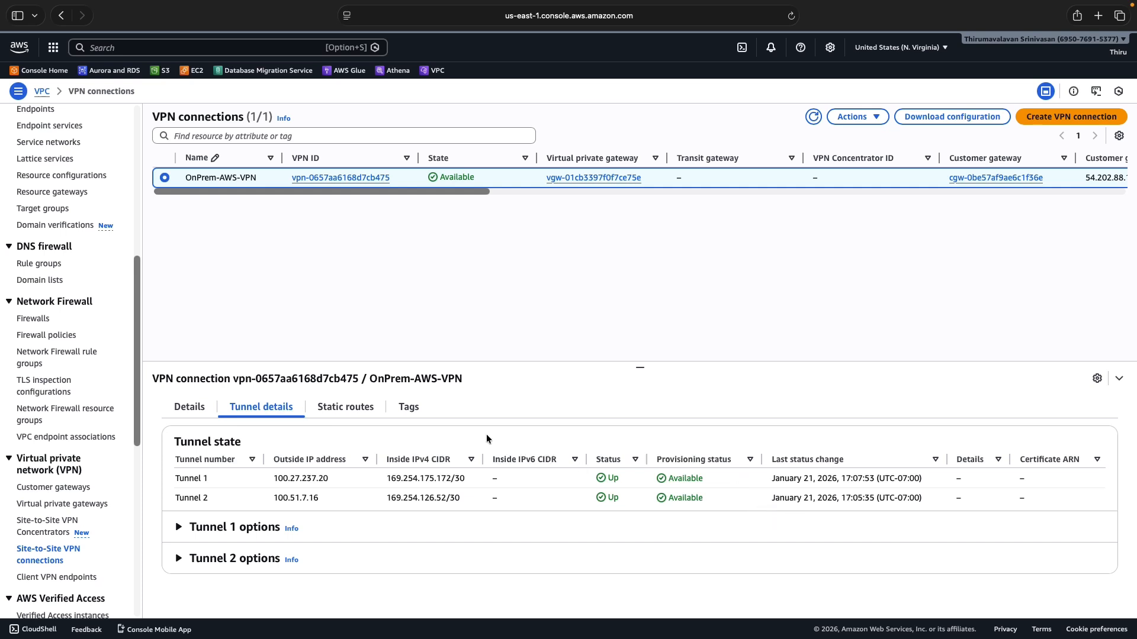
click(339, 410)
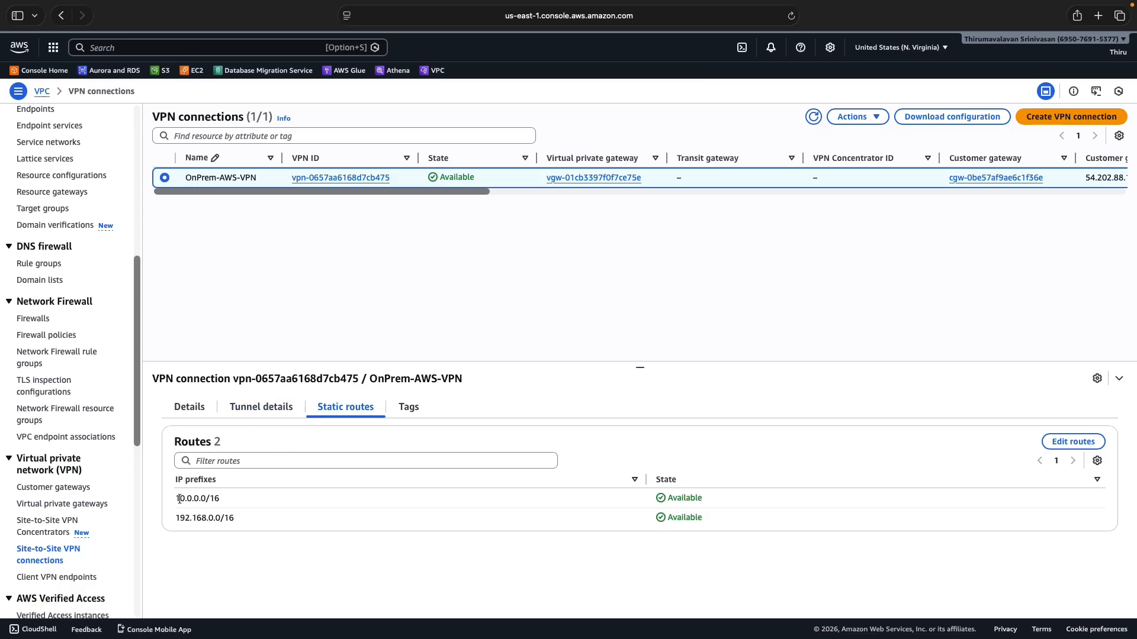
mouse_move(178, 501)
mouse_down()
mouse_move(233, 499)
mouse_move(181, 519)
mouse_up()
click(261, 407)
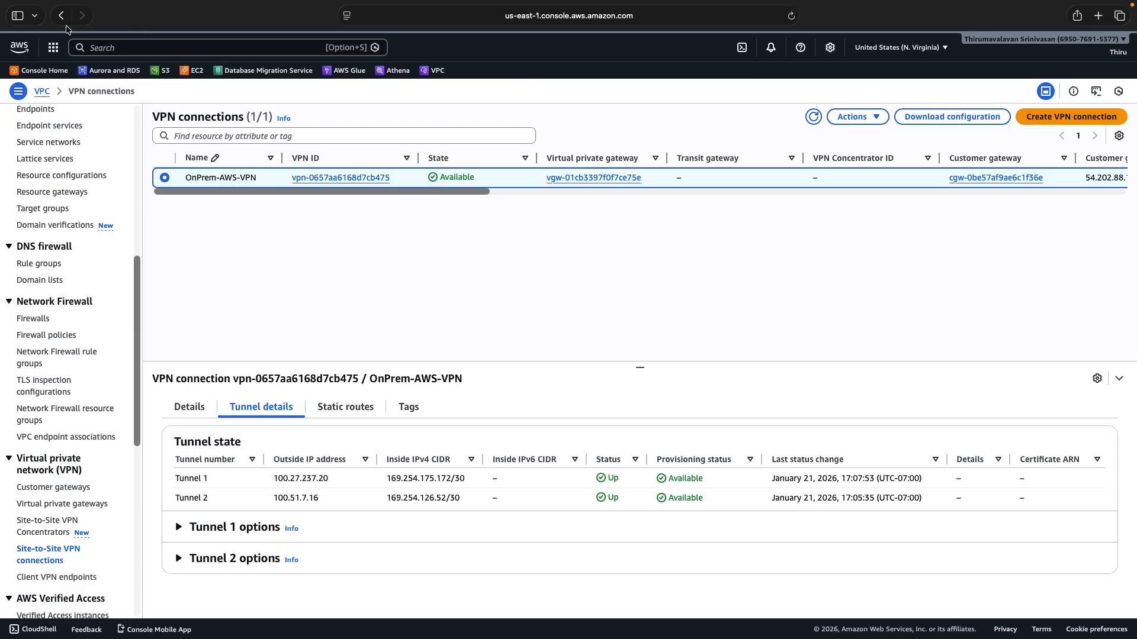
Take Safari out of full screen and bring Windows App forward, filling the screen
mouse_move(30, 2)
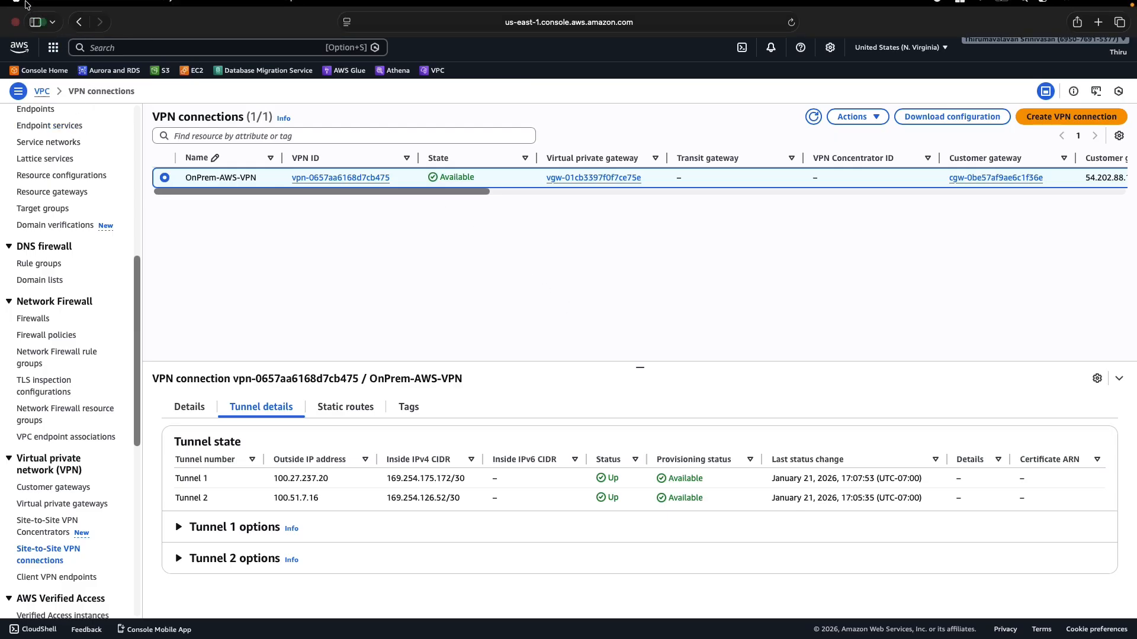
click(43, 33)
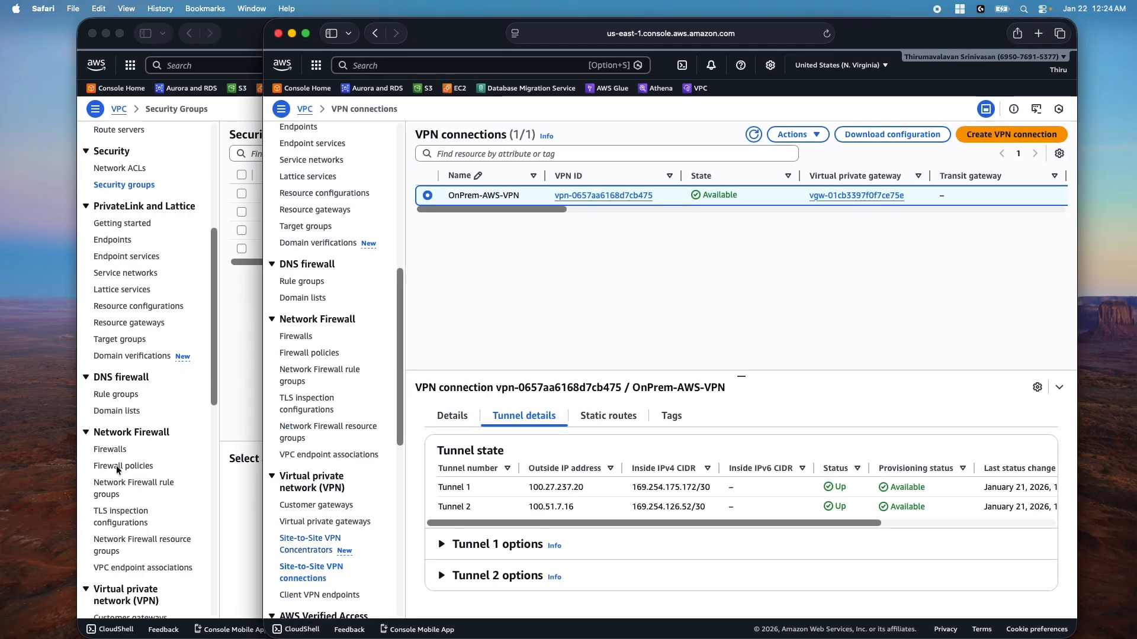
key(super+Tab)
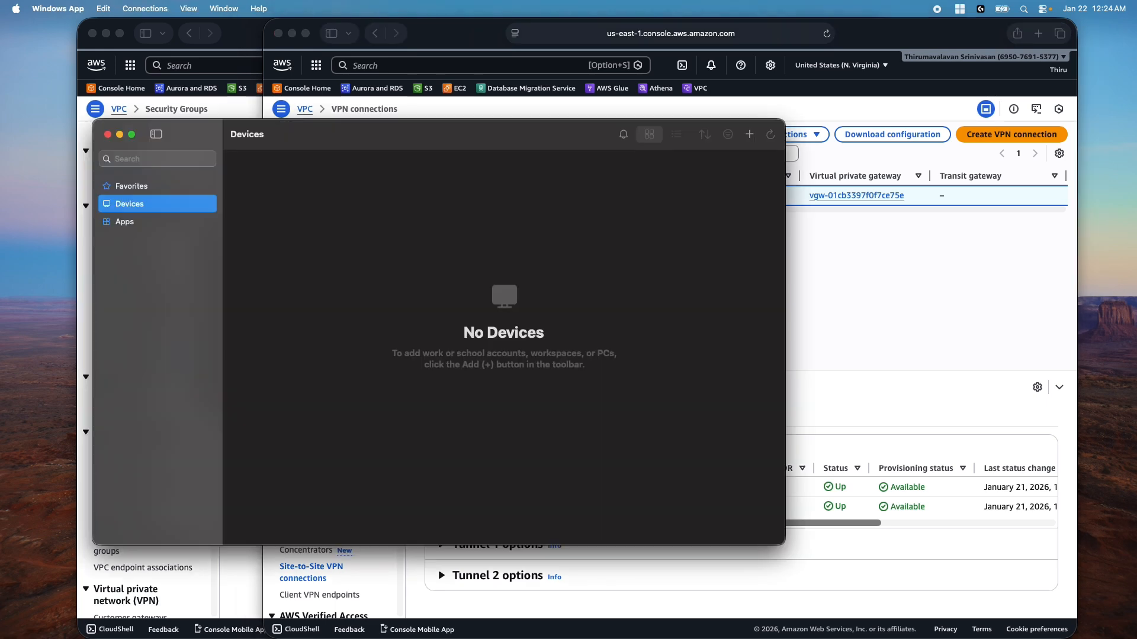
click(132, 135)
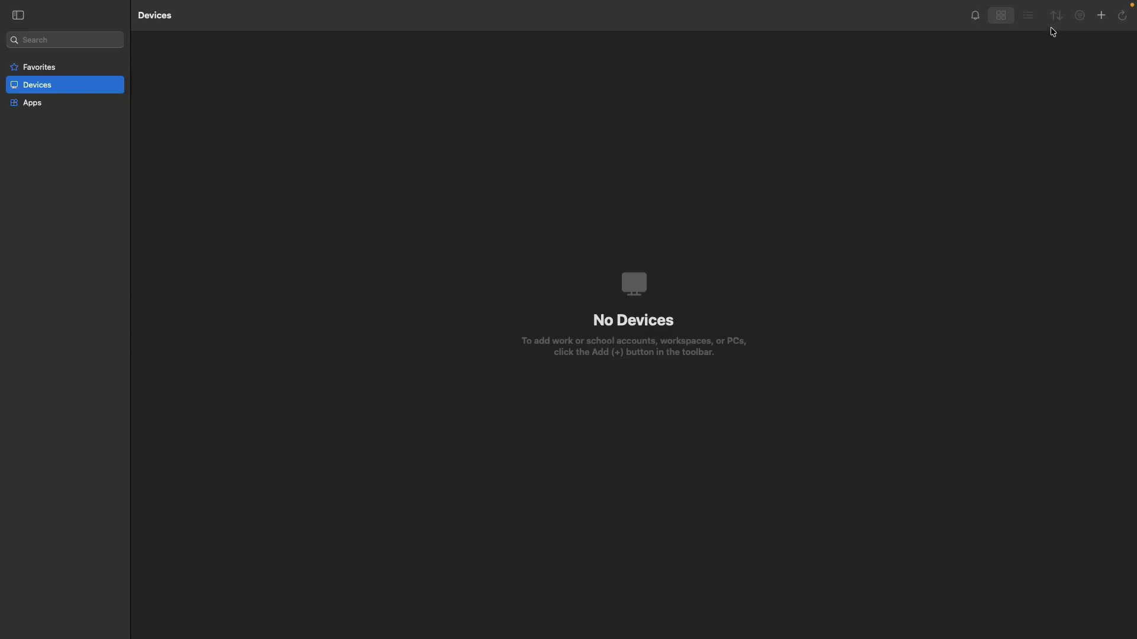
Start adding a PC from the + menu, cancel it, and exit full screen
click(1103, 16)
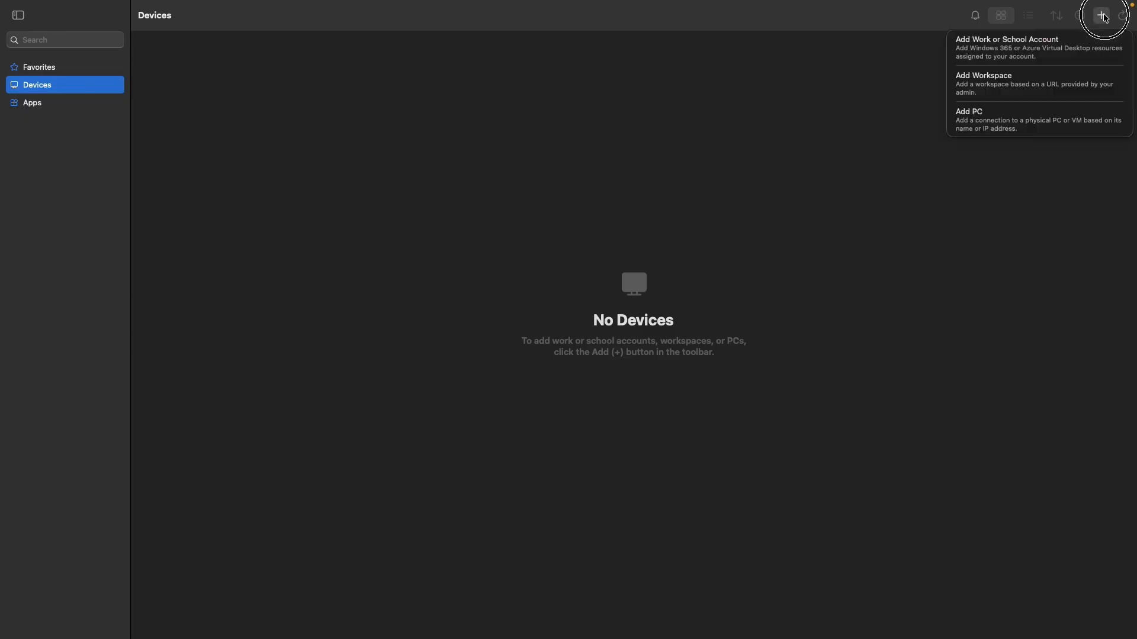
click(973, 120)
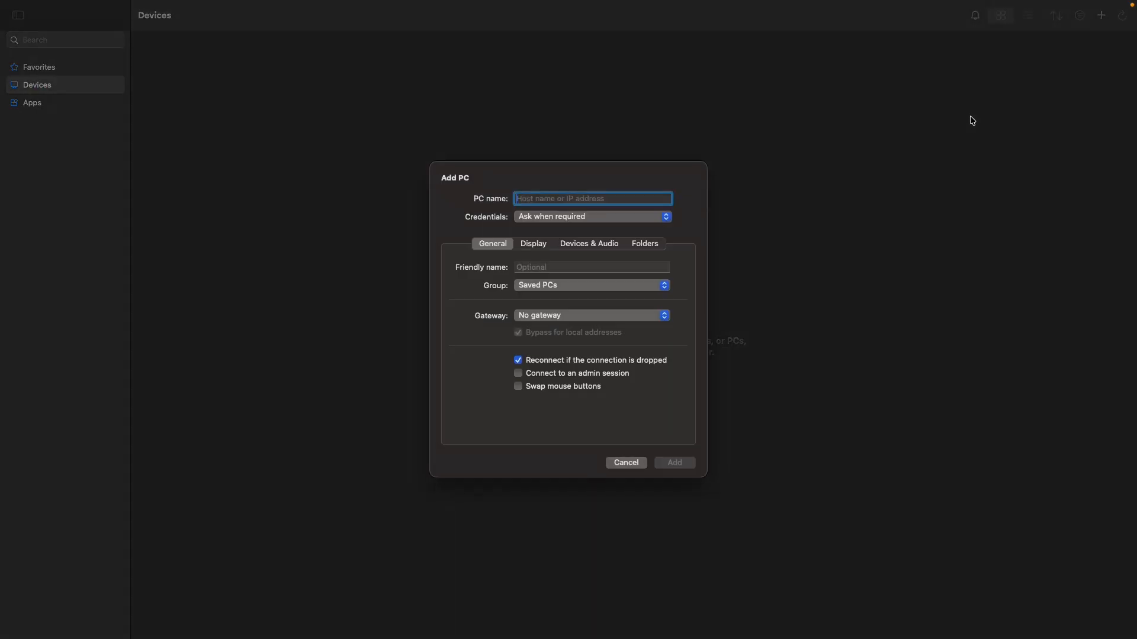
click(626, 463)
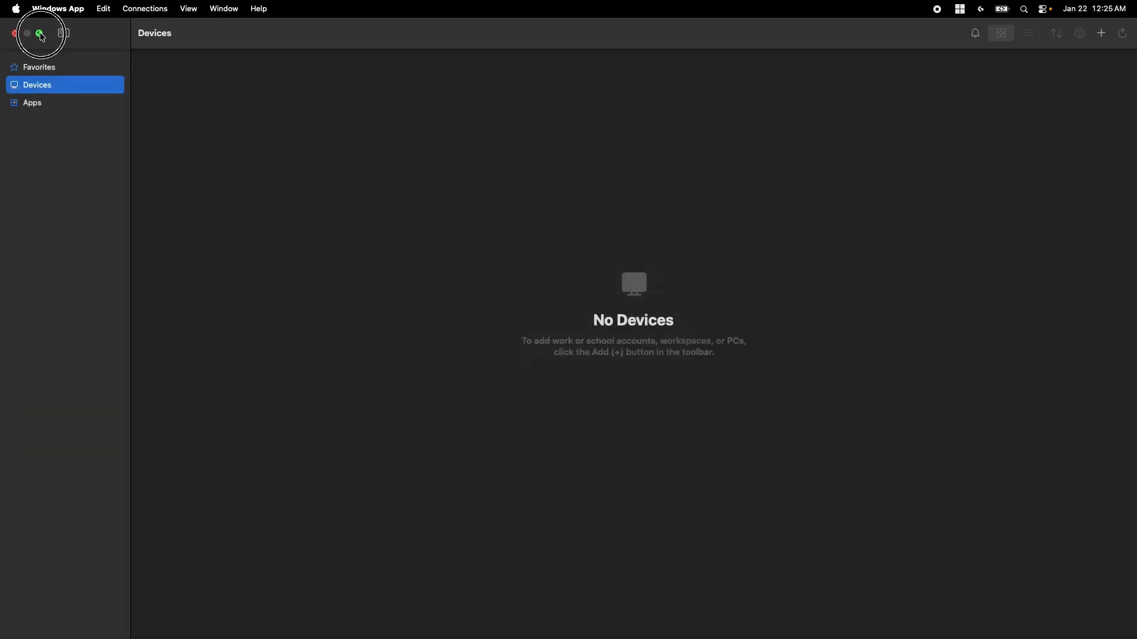
click(41, 34)
Select the OnPrem-Windows-Server instance in the EC2 Instances list
click(247, 40)
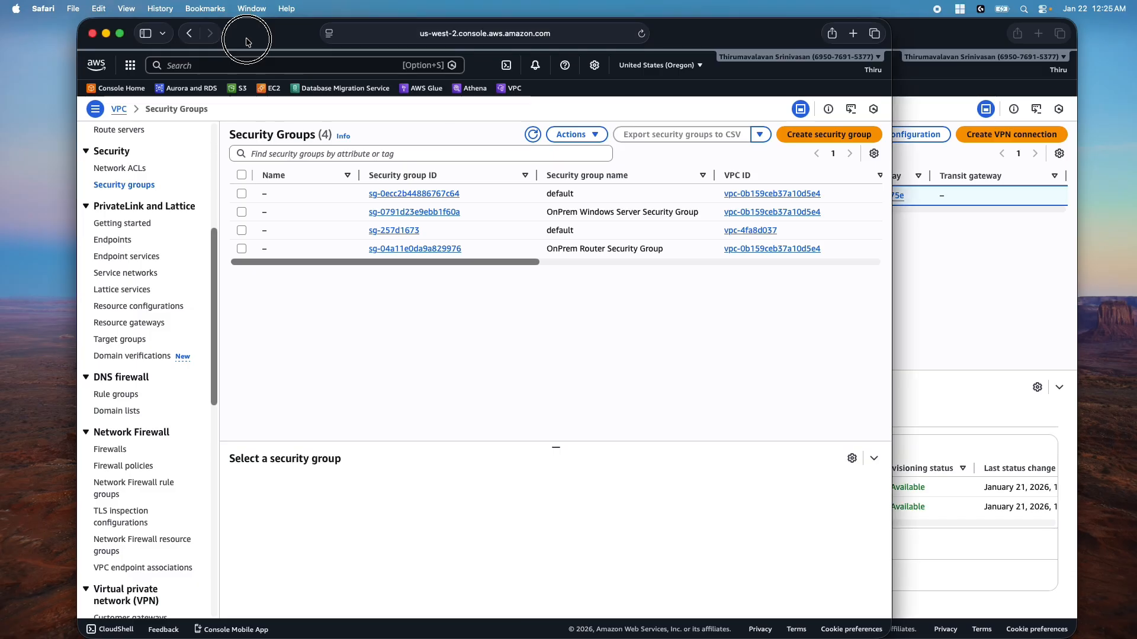
drag(247, 40, 159, 33)
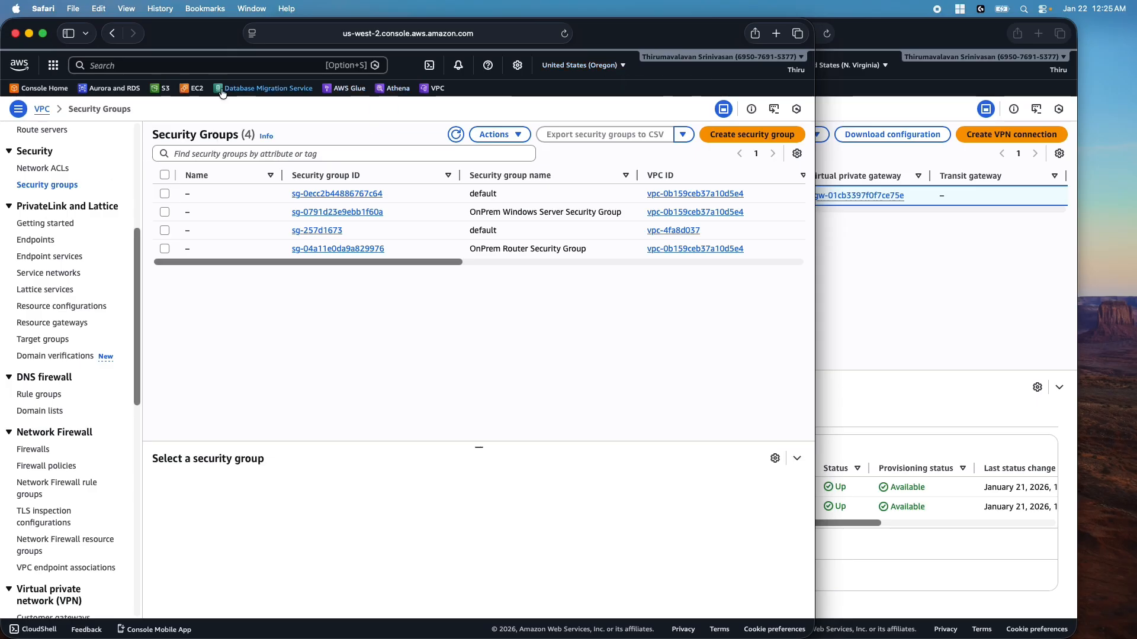
click(189, 89)
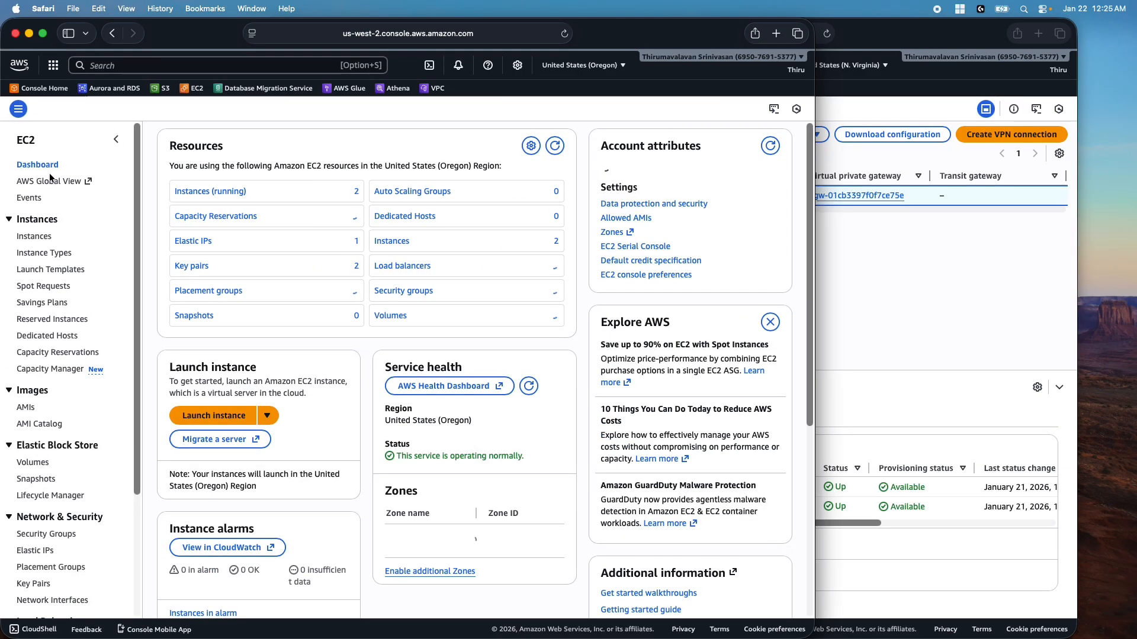
click(37, 236)
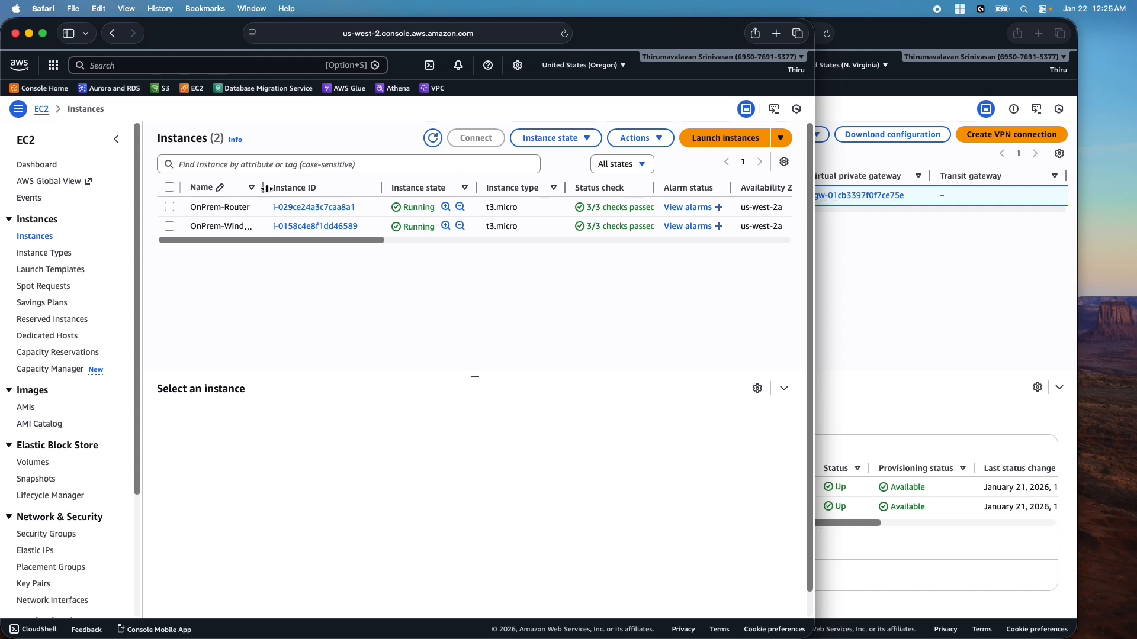
drag(262, 187, 318, 181)
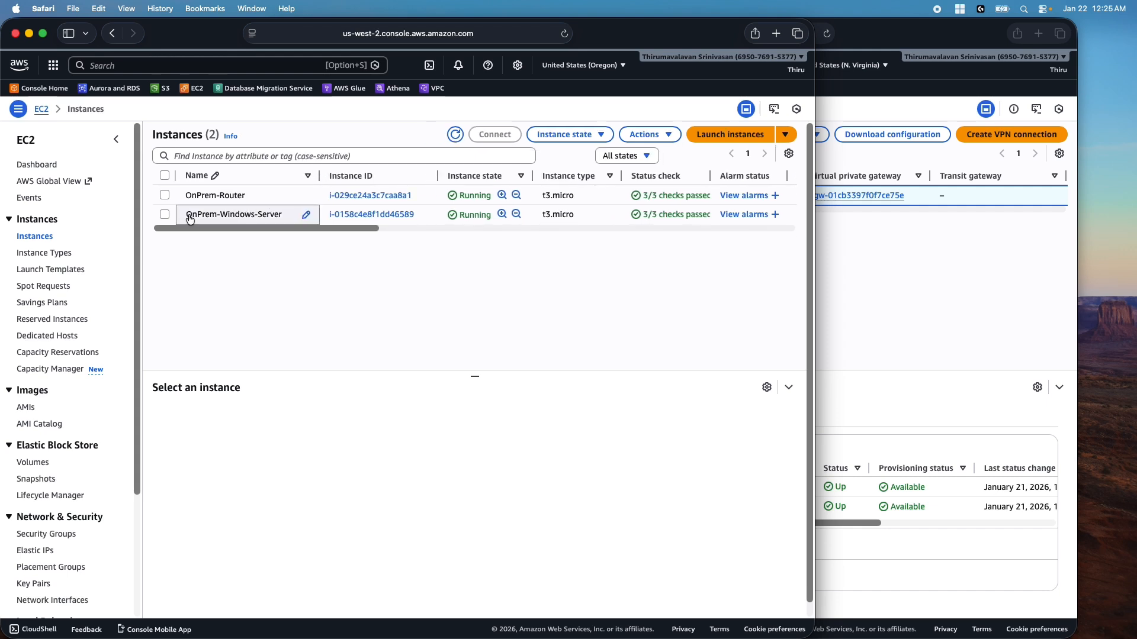
click(164, 196)
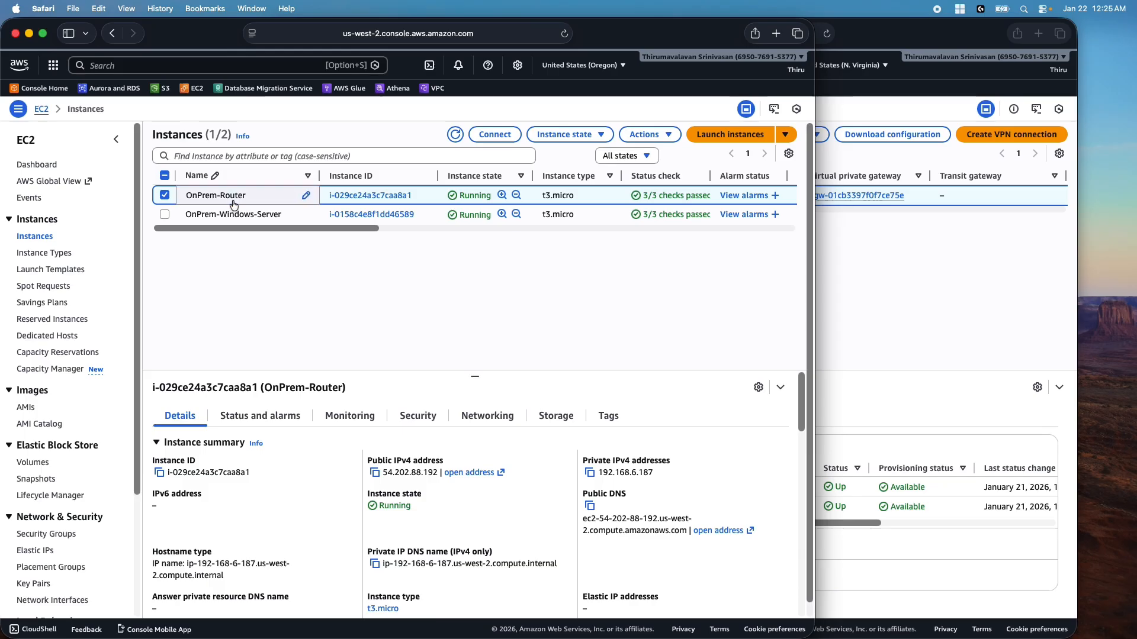
click(164, 202)
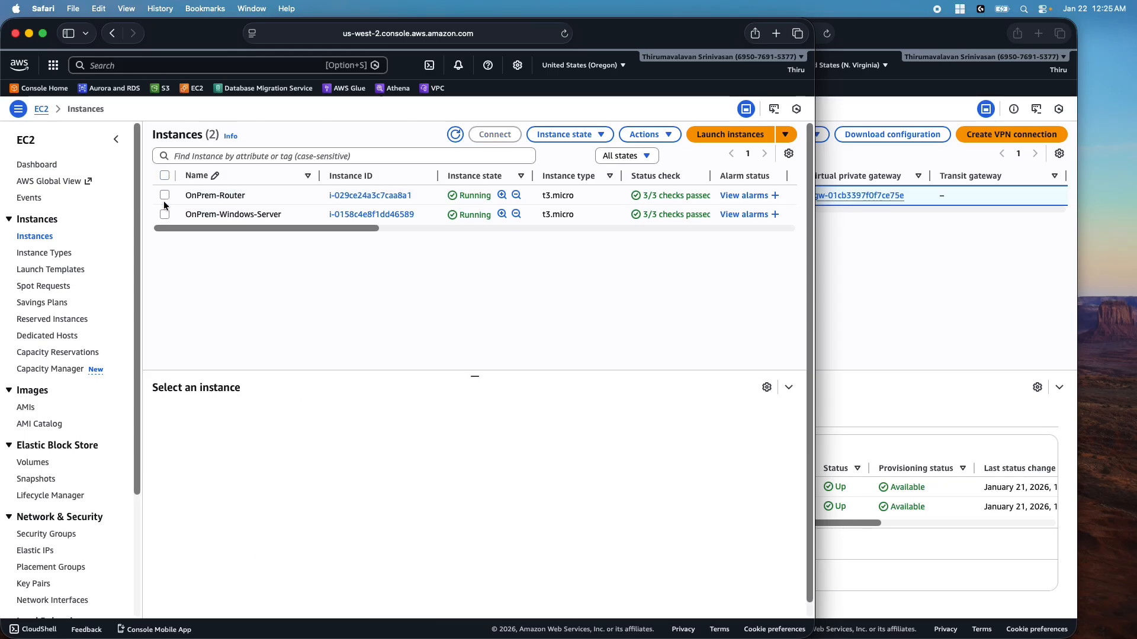
click(165, 215)
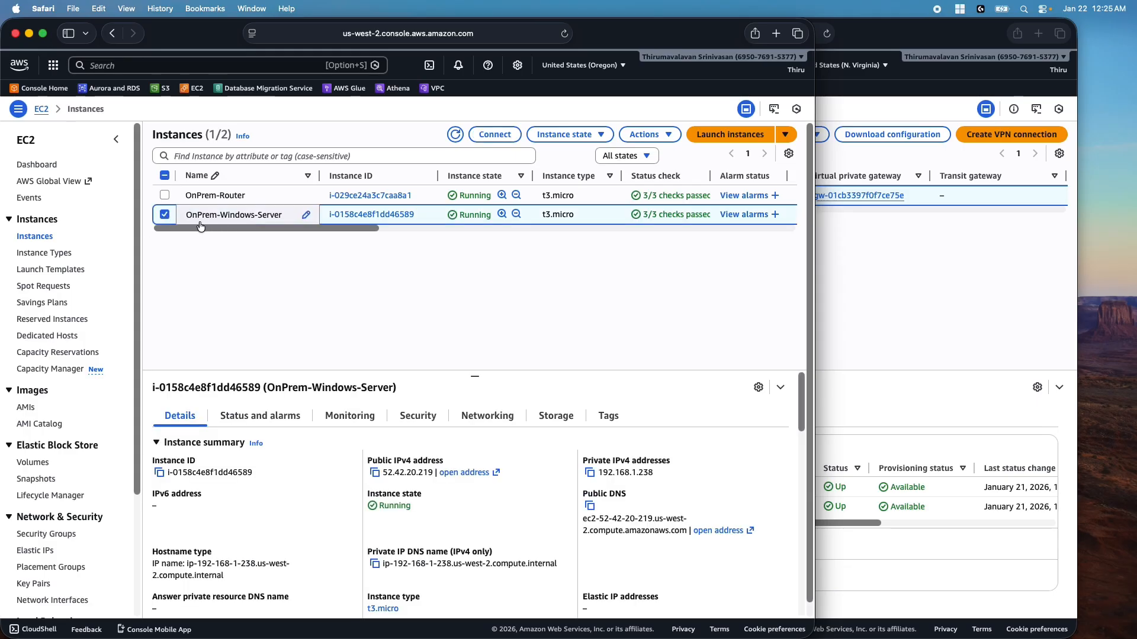
Copy the server's public IPv4 address and show its RDP client connection details
click(374, 474)
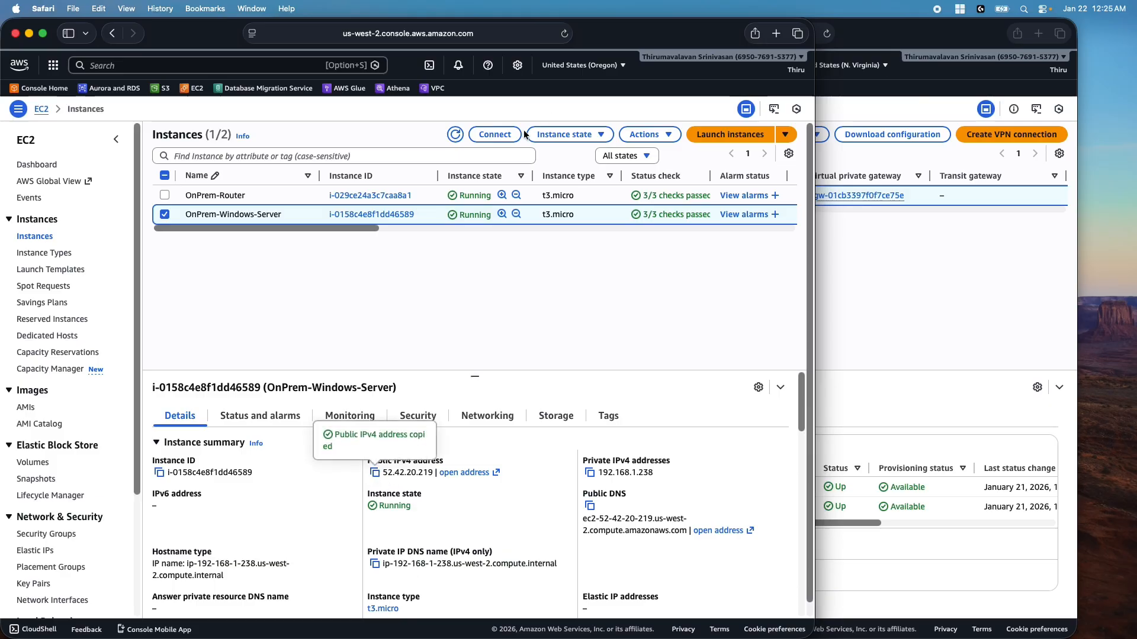
click(502, 135)
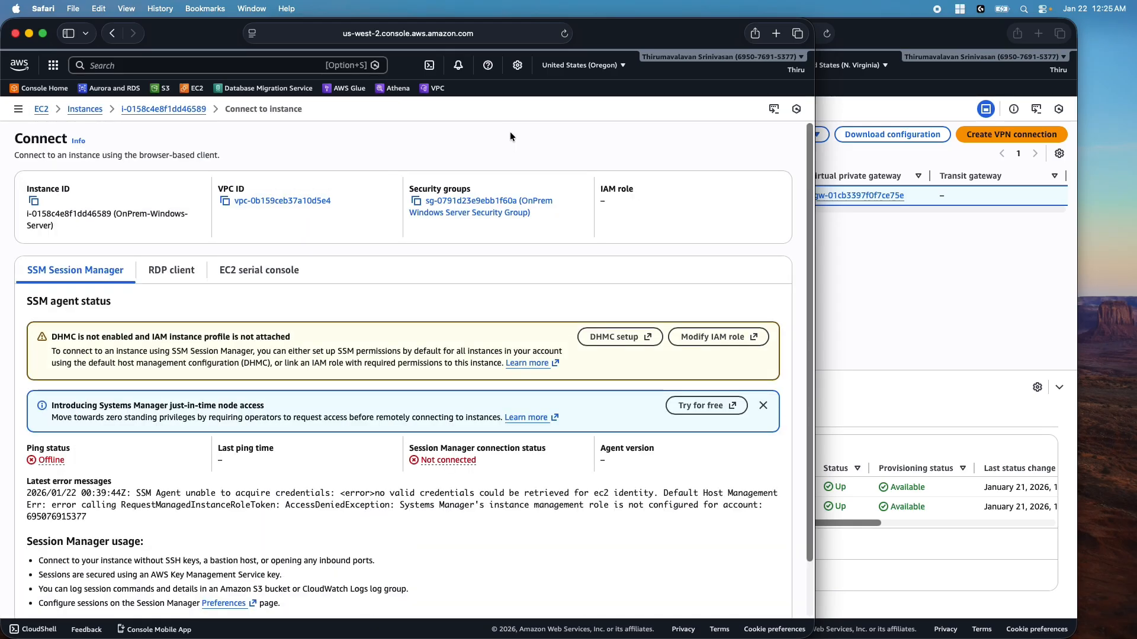
click(172, 277)
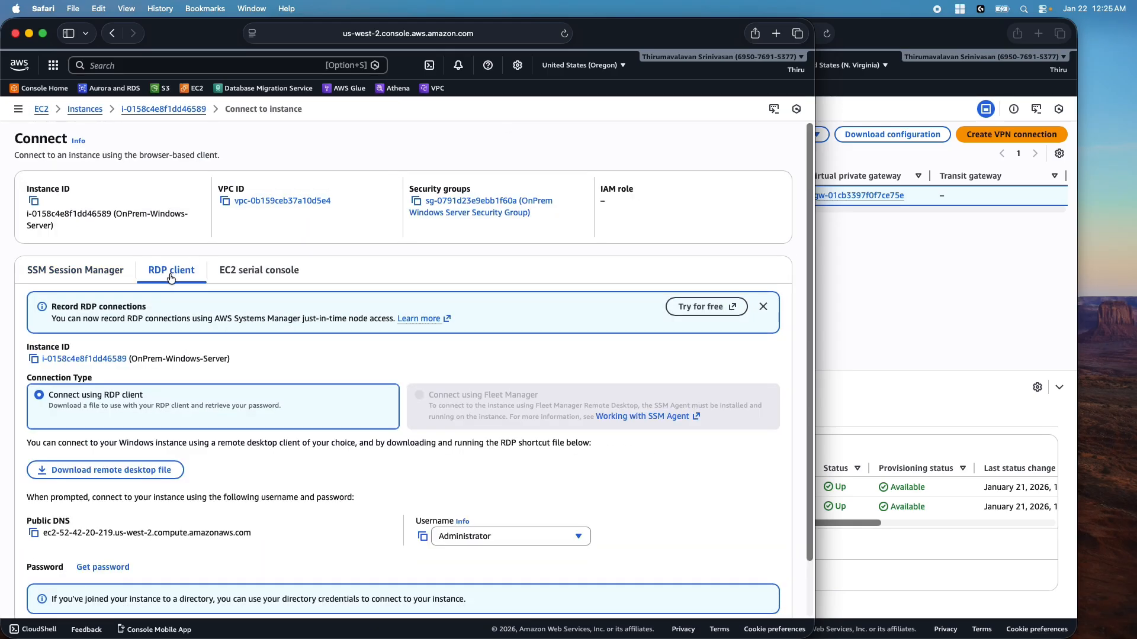
scroll(250, 515, down, 2)
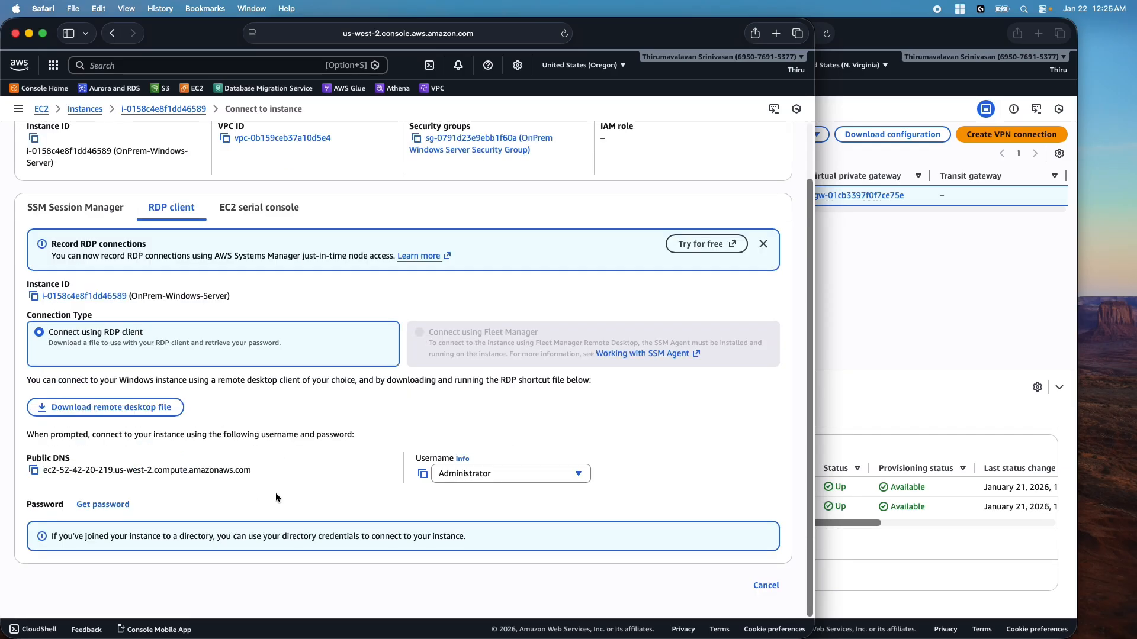
Upload the OnPrem-KP.pem private key and decrypt the Administrator password
click(101, 504)
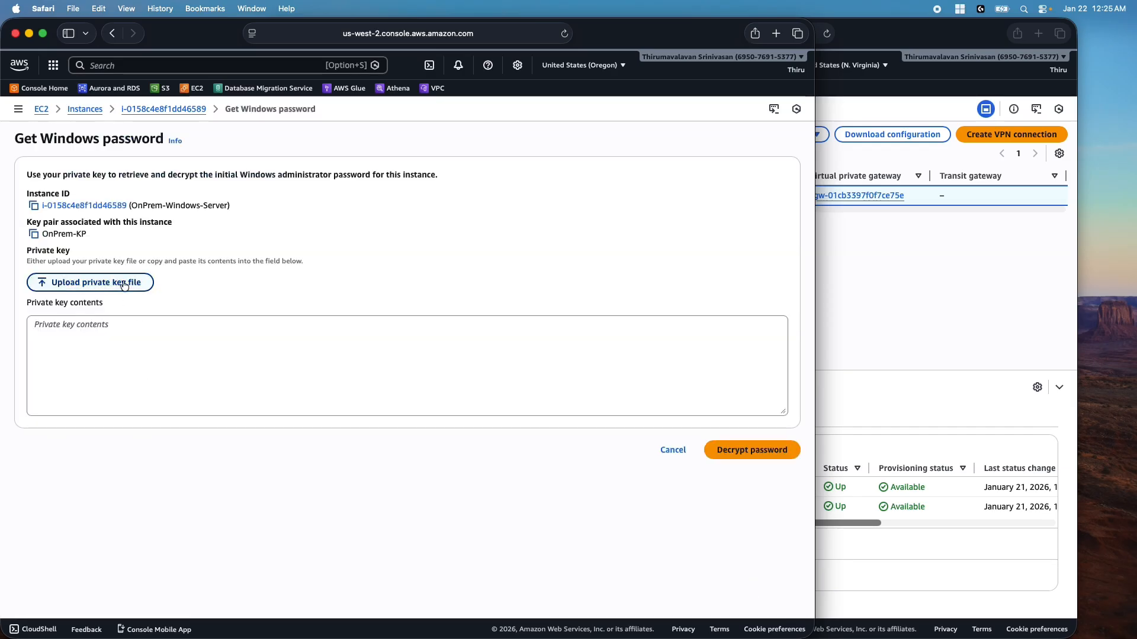
click(124, 284)
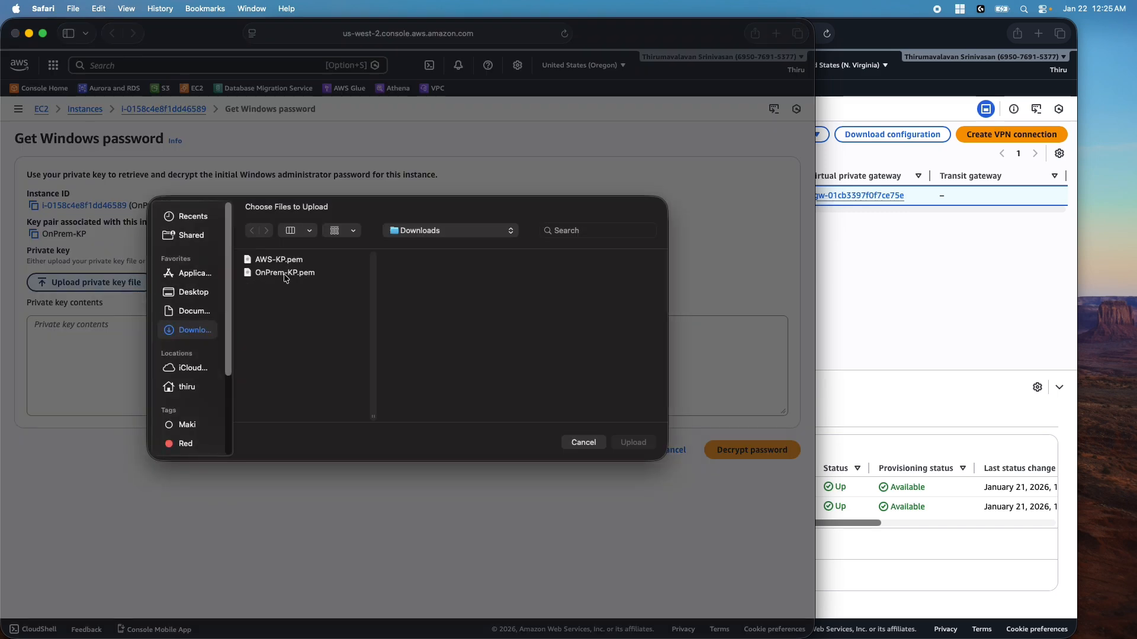
click(286, 274)
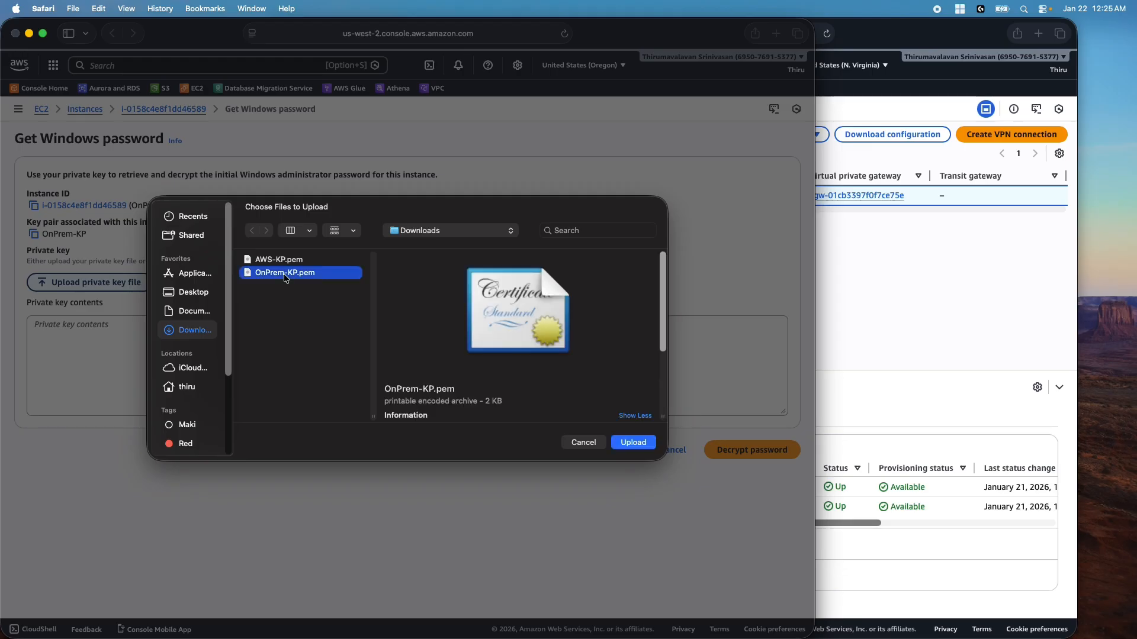
click(633, 443)
click(769, 493)
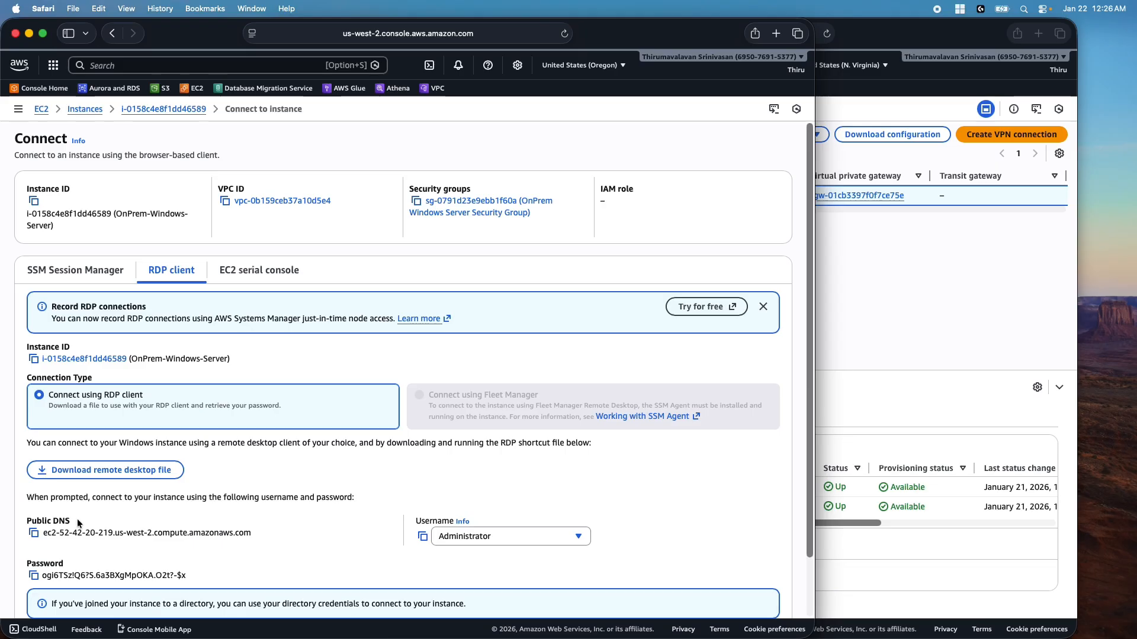
Add PC 52.42.20.219 in Windows App with friendly name 'OnPrem Windows Server'
key(super+Tab)
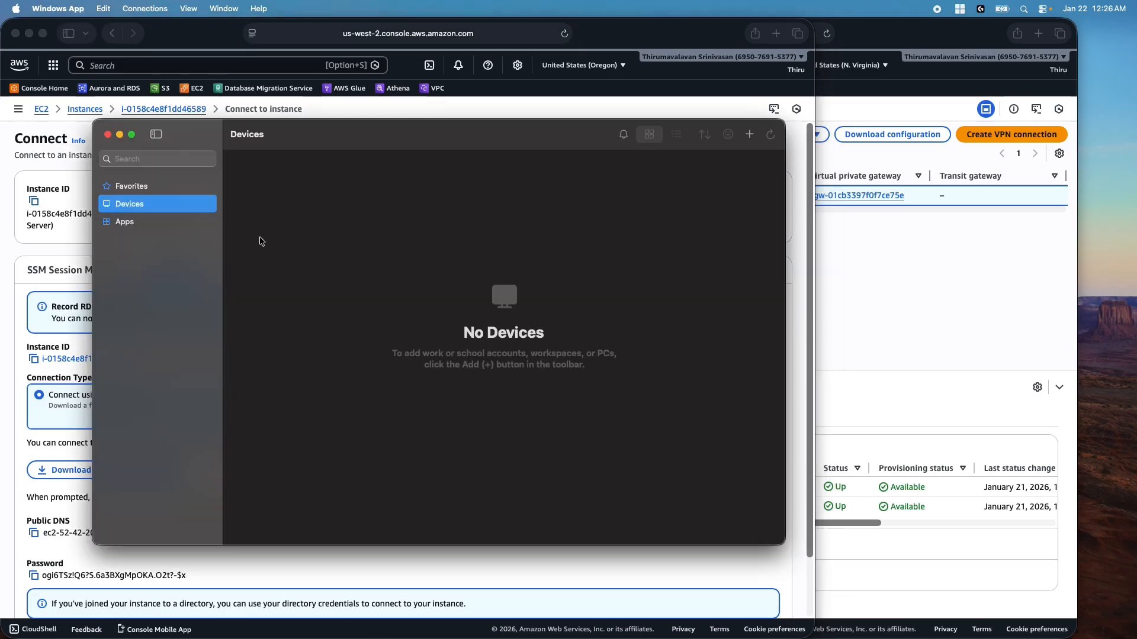
click(751, 138)
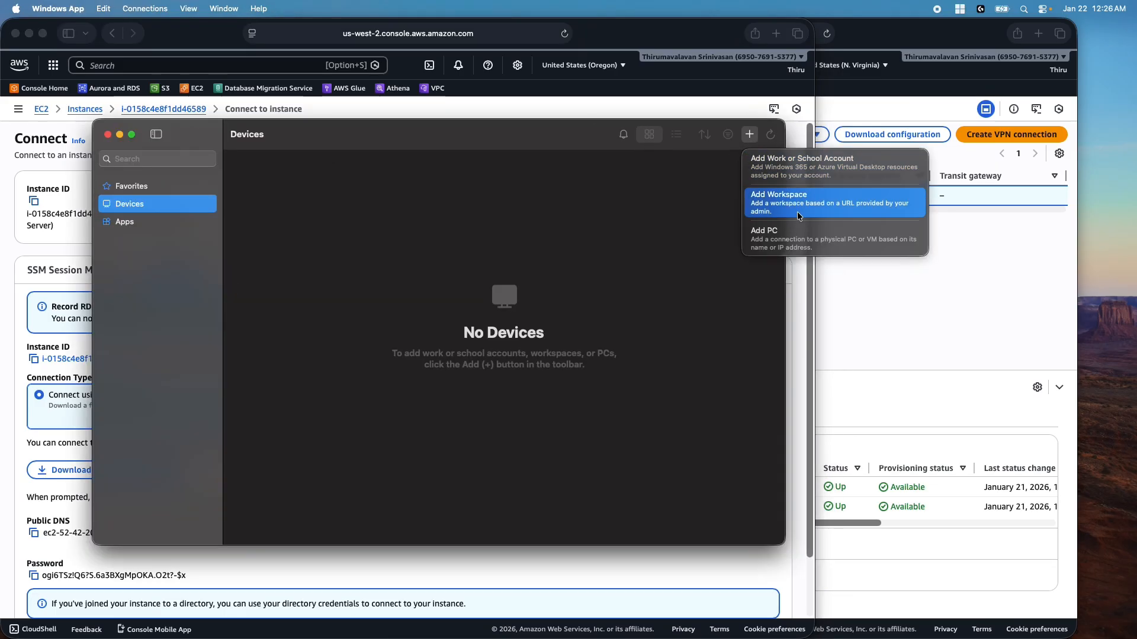
click(791, 239)
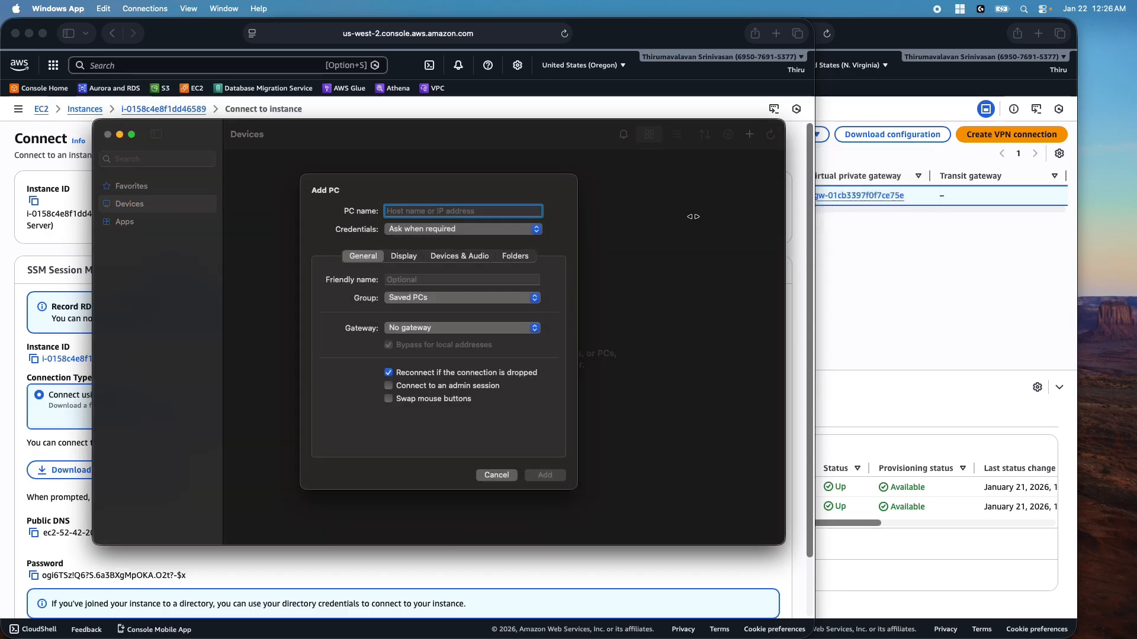
key(super+v)
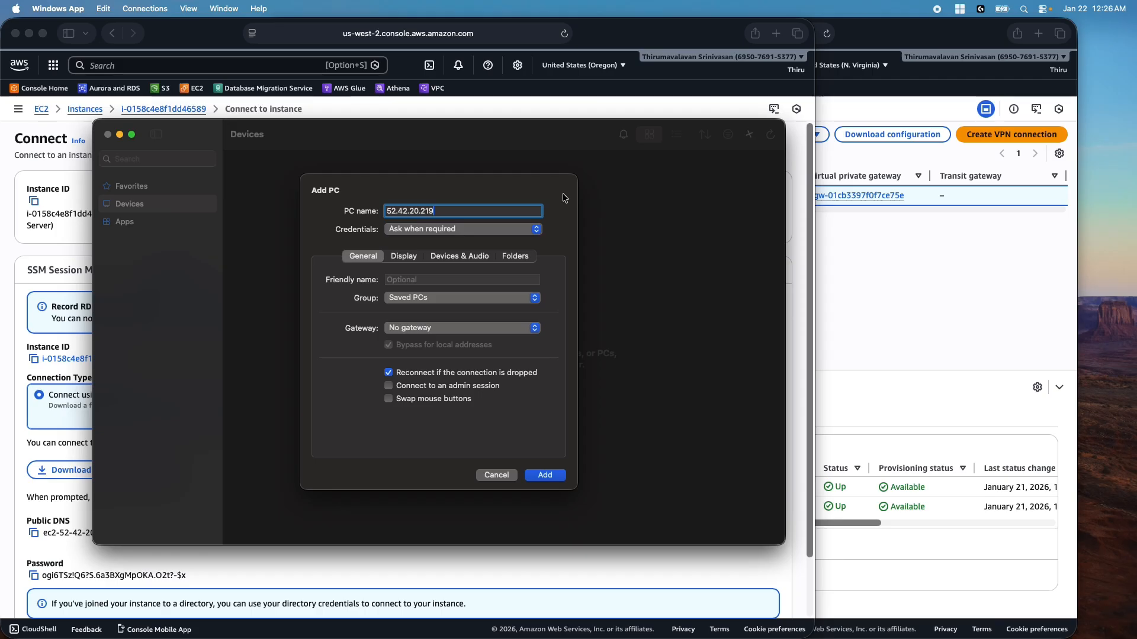
click(395, 279)
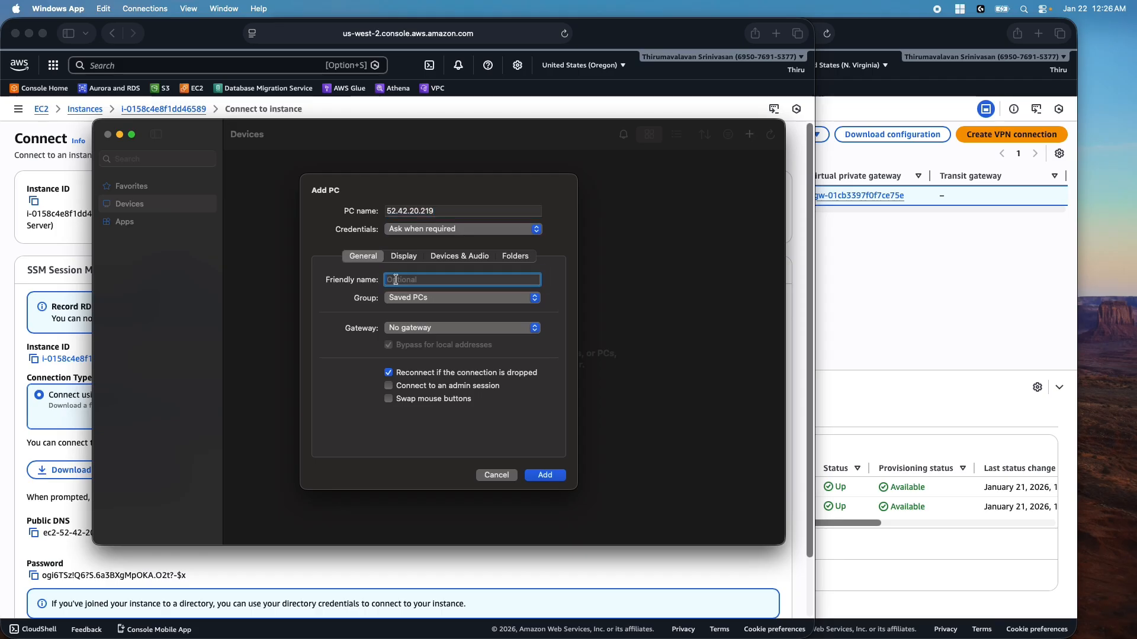
text(I)
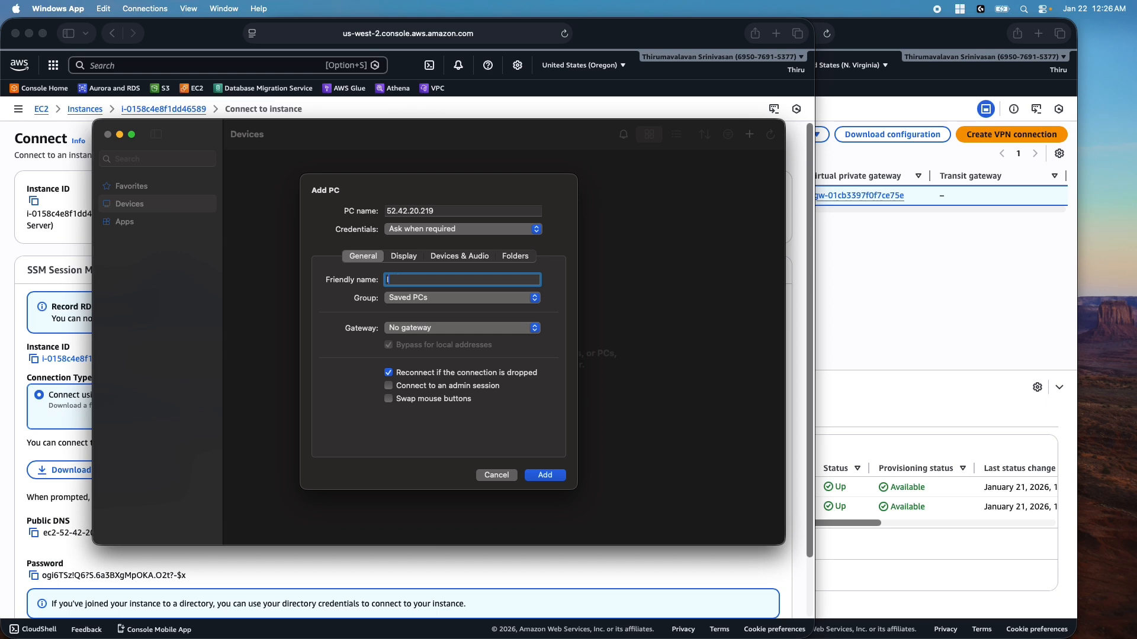
key(BackSpace)
text(OnPrem Windows Server)
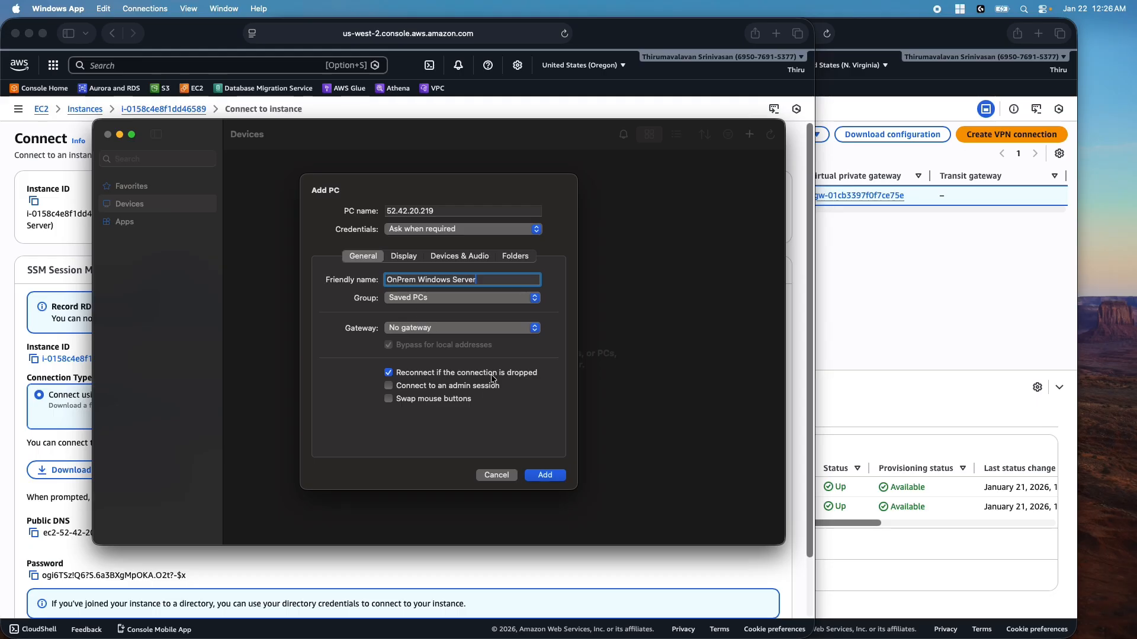
click(547, 473)
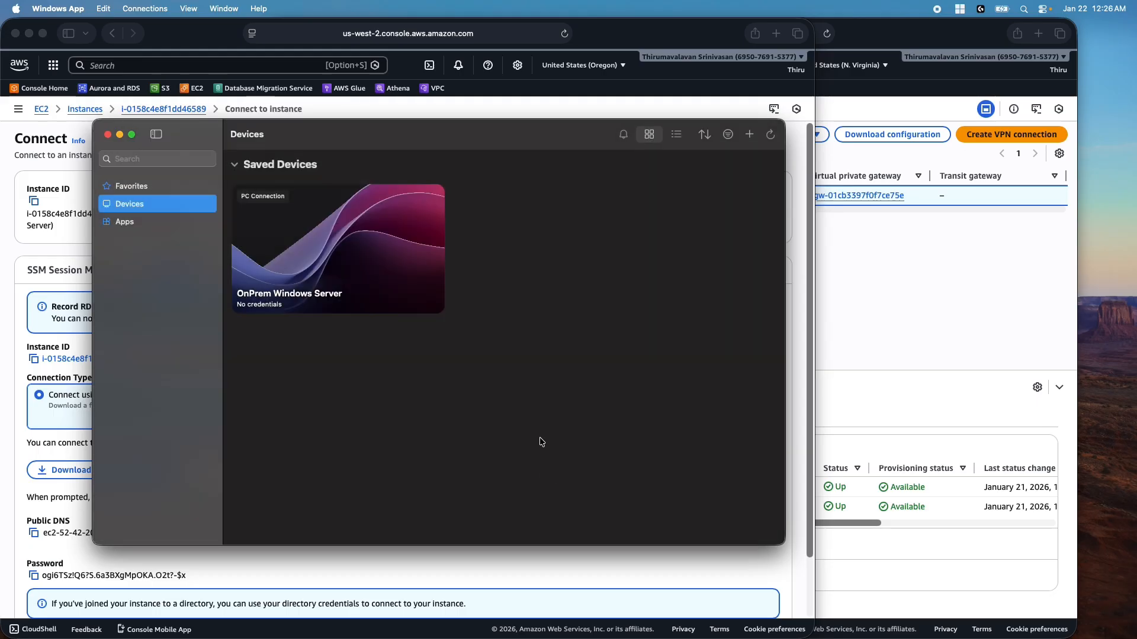
Copy the instance's Administrator password from the AWS connect page
drag(356, 148, 500, 130)
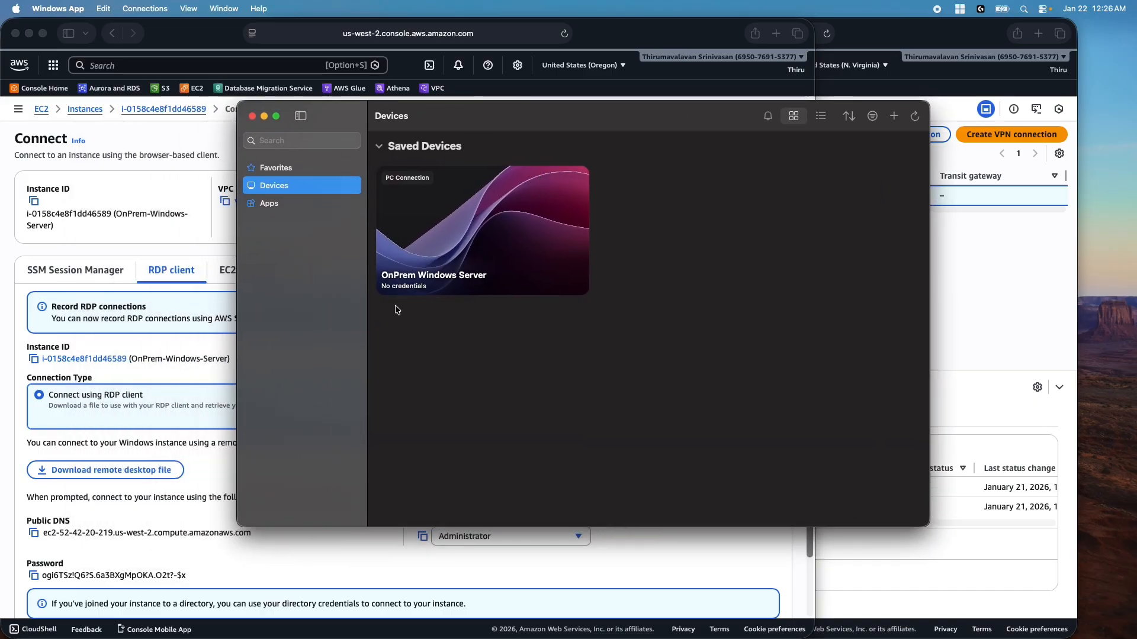
click(133, 526)
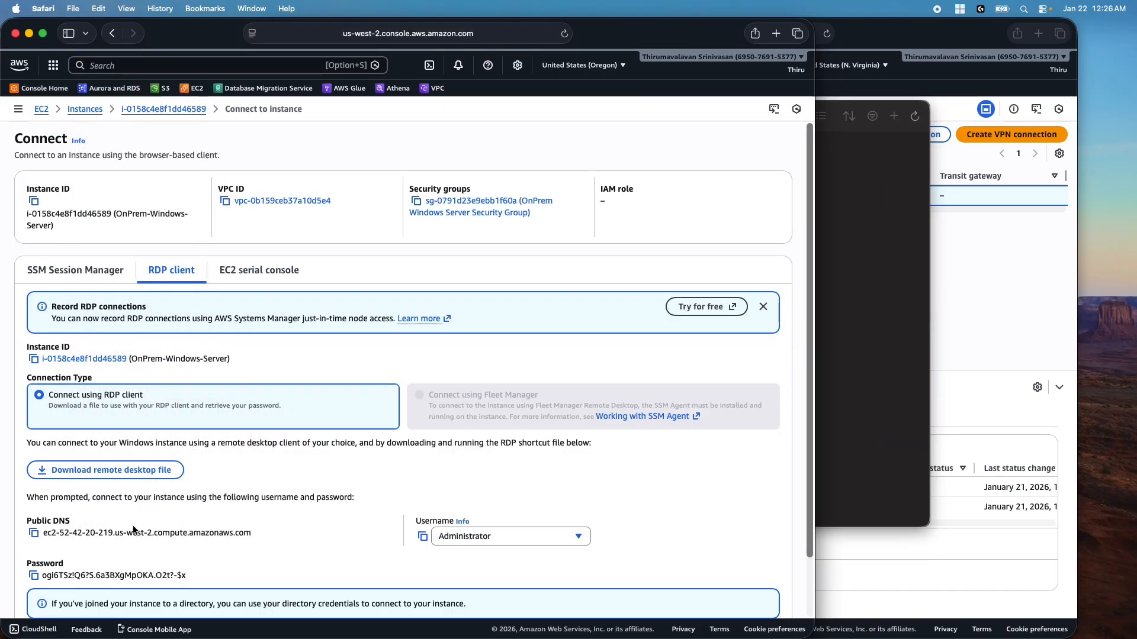
click(34, 577)
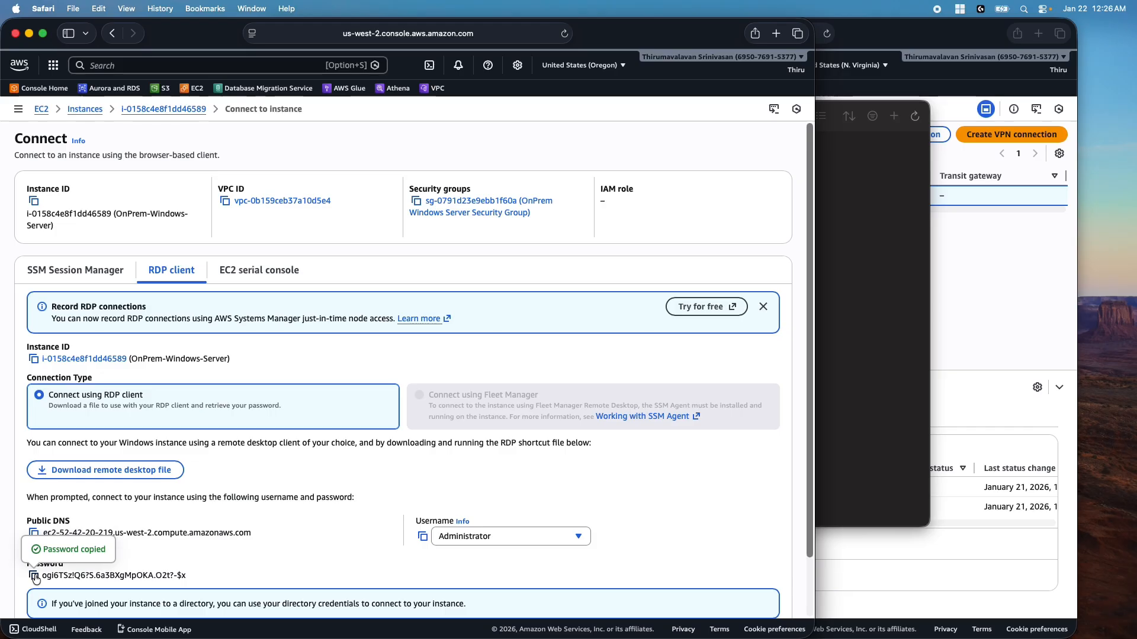
Connect to OnPrem Windows Server as Administrator with the copied password, accepting the certificate
click(856, 315)
double_click(461, 203)
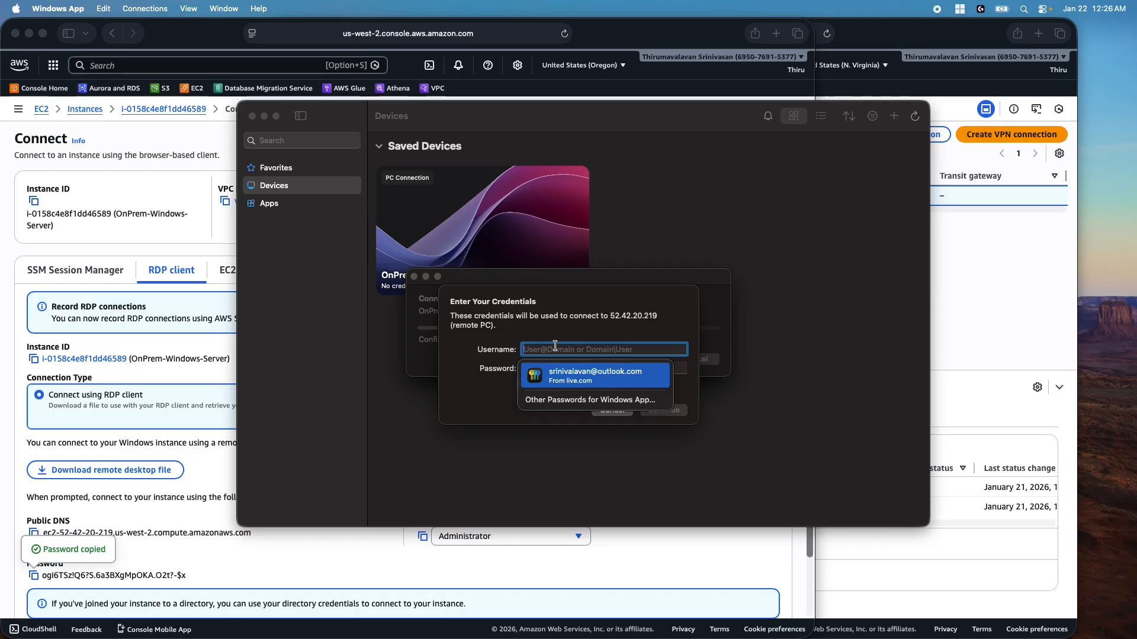
text(Ad)
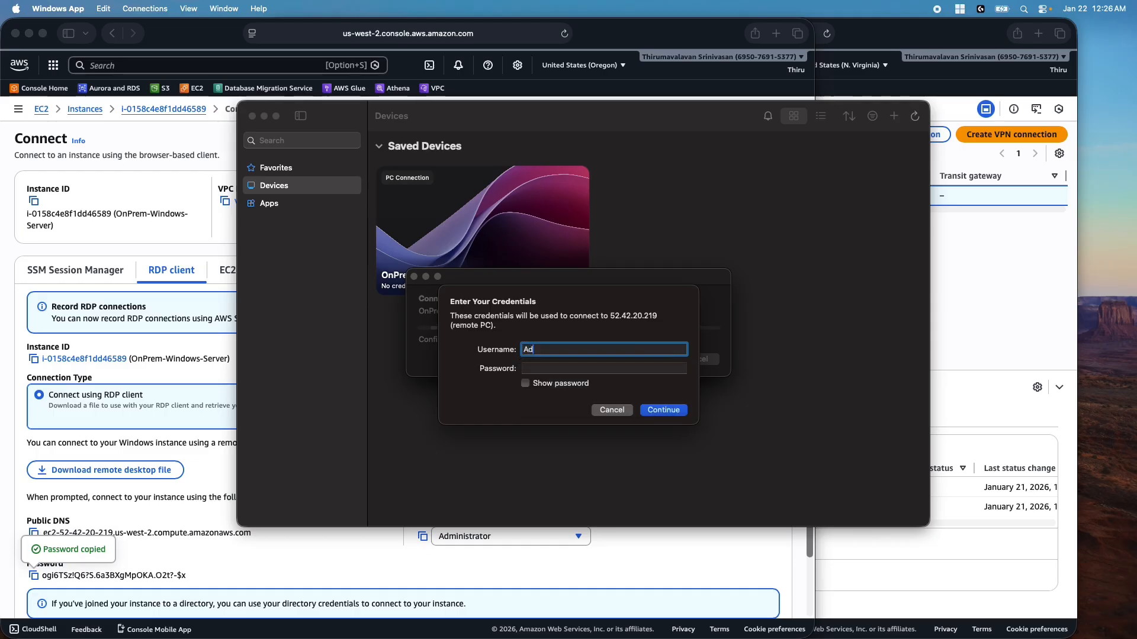
text(ministrator)
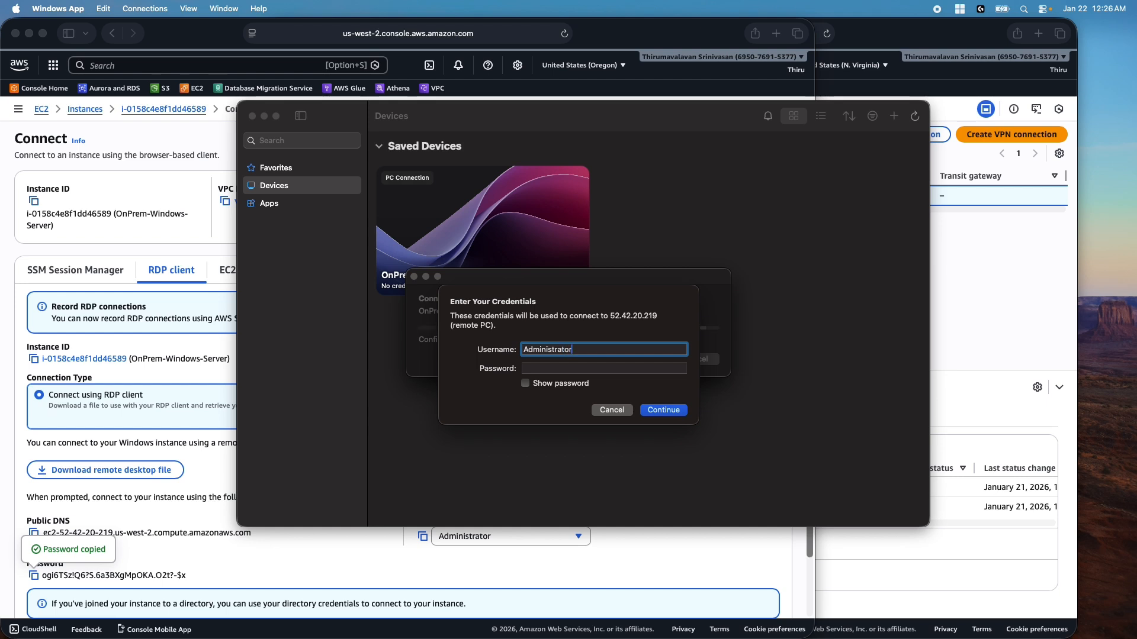
key(Tab)
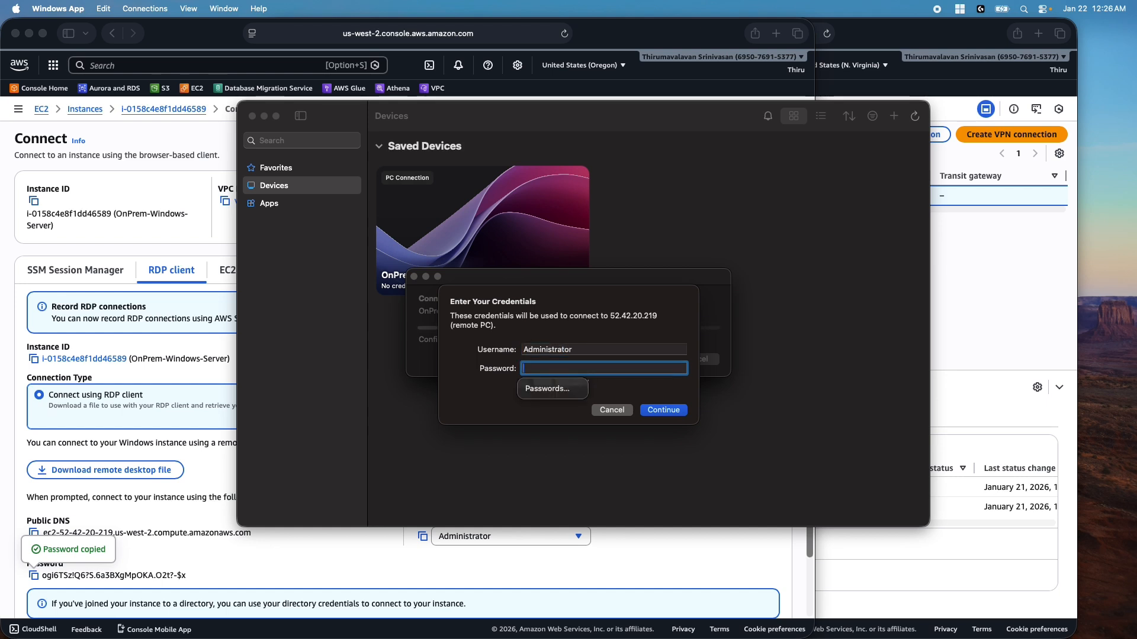
key(super+v)
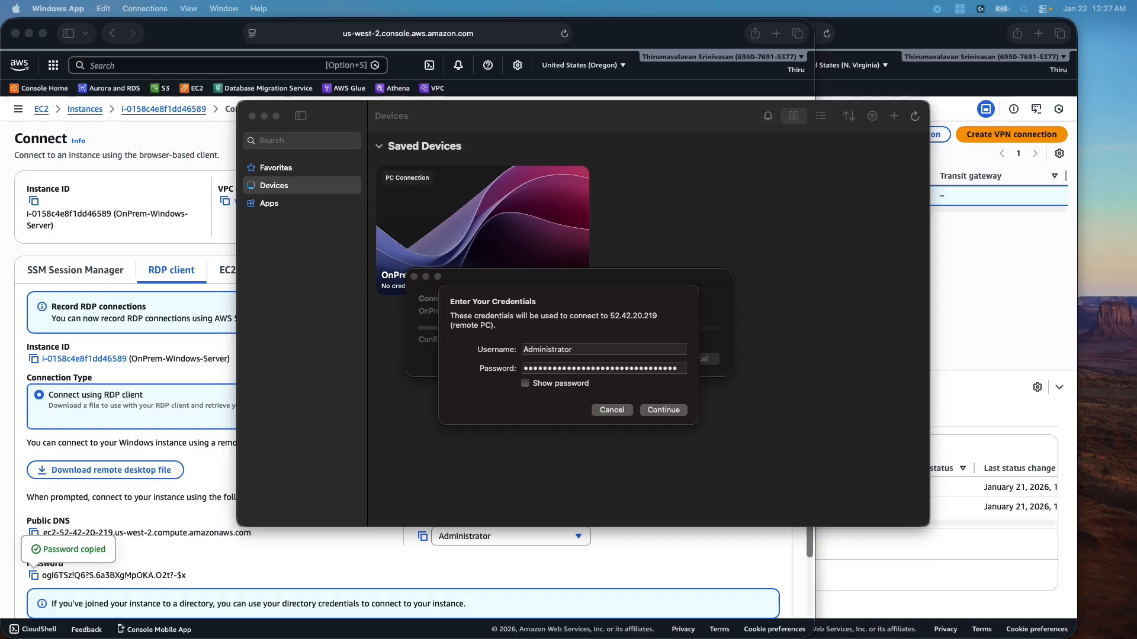
click(675, 413)
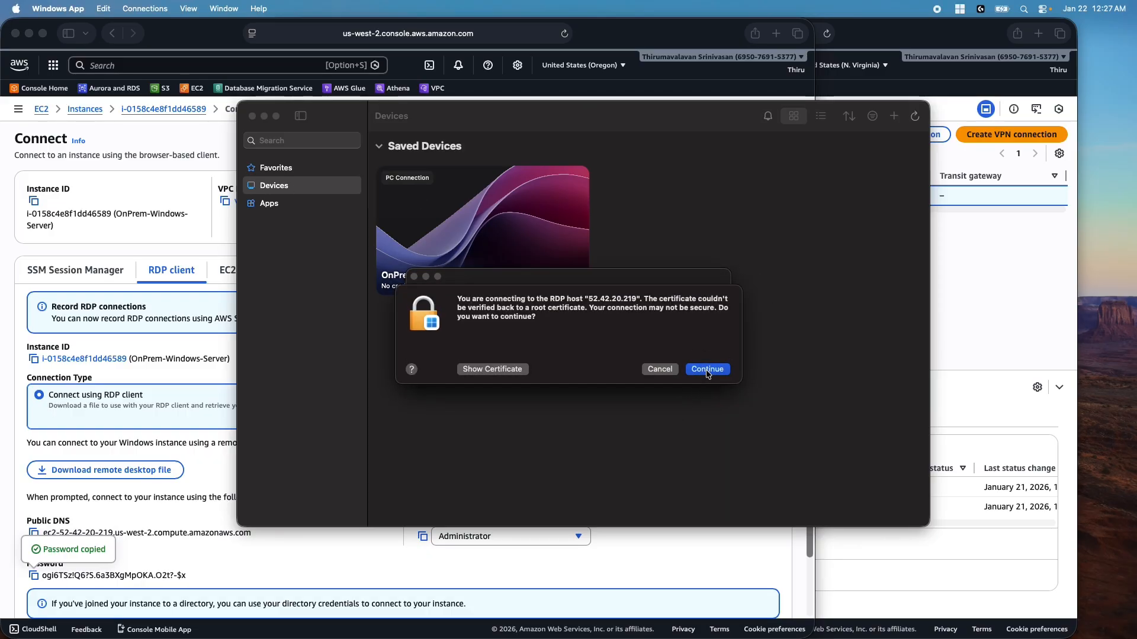
click(708, 370)
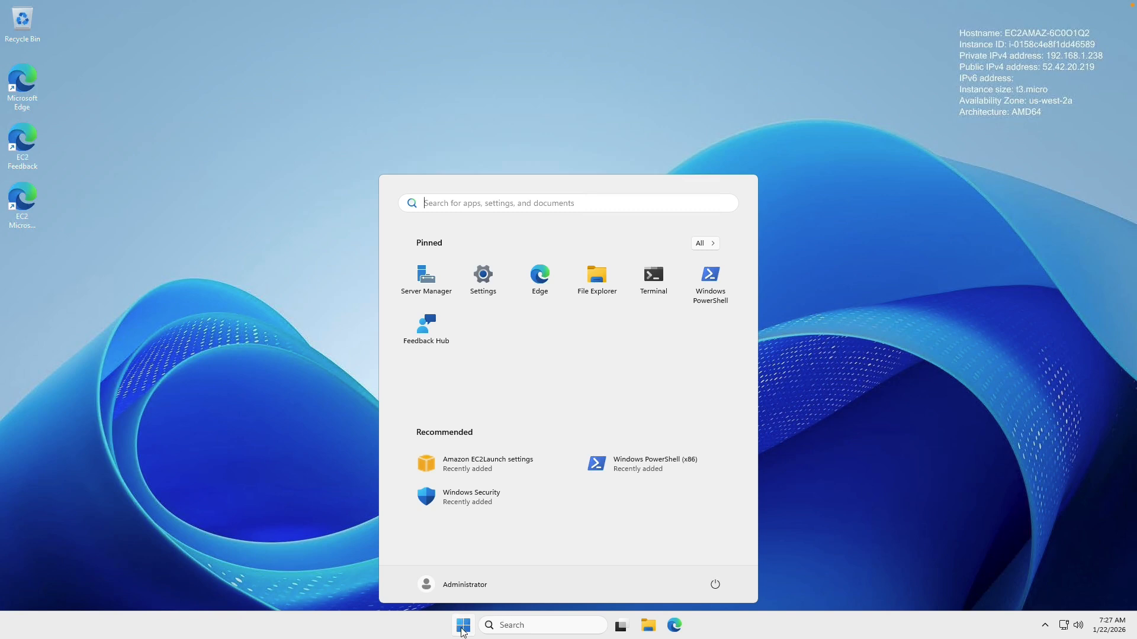
Run Windows PowerShell as administrator on the remote server, then exit full screen
click(715, 286)
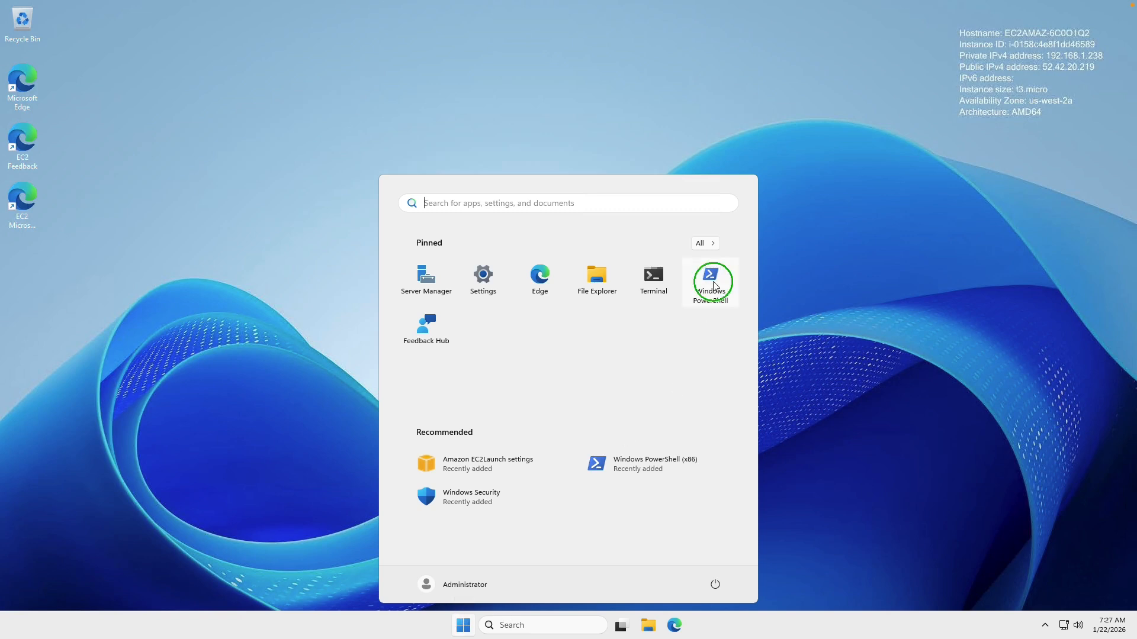
right_click(715, 287)
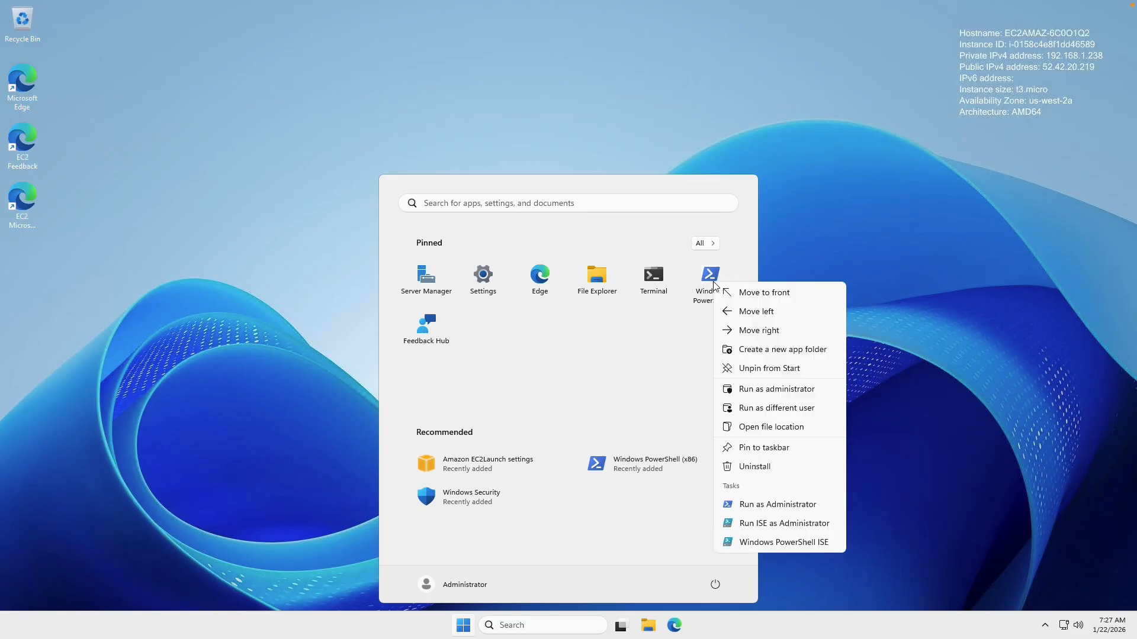
click(761, 390)
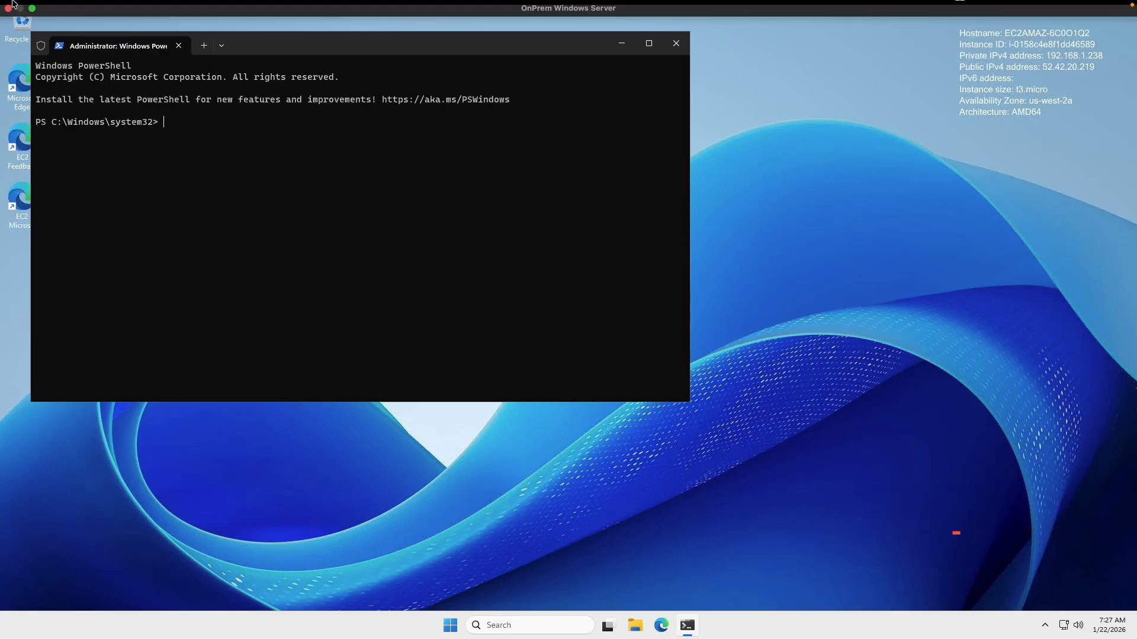
click(31, 26)
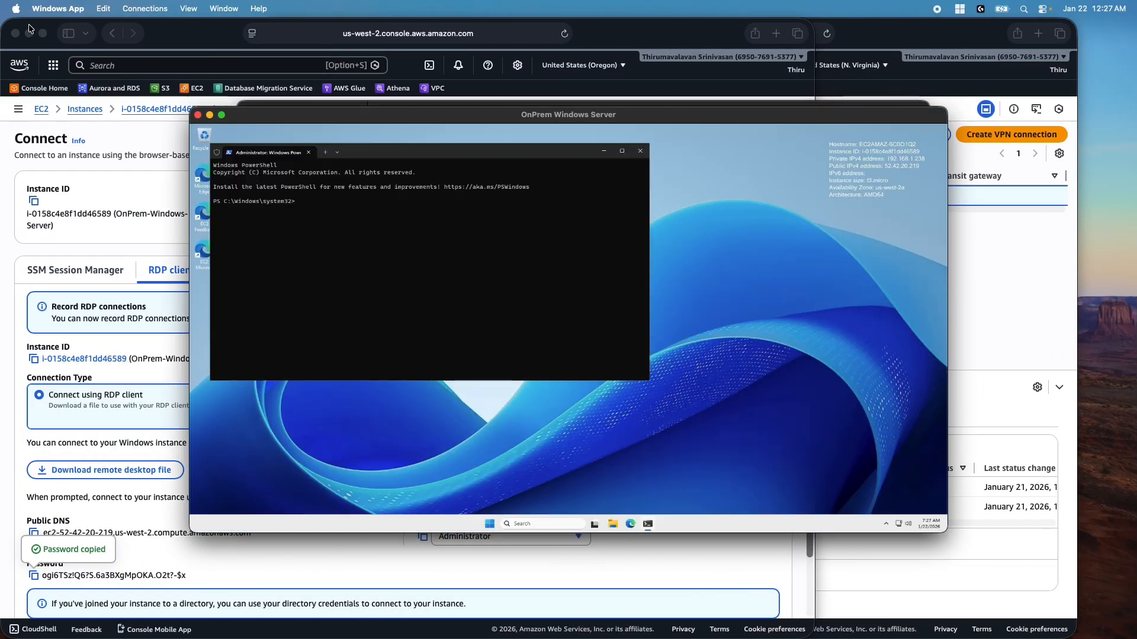
drag(871, 34, 929, 29)
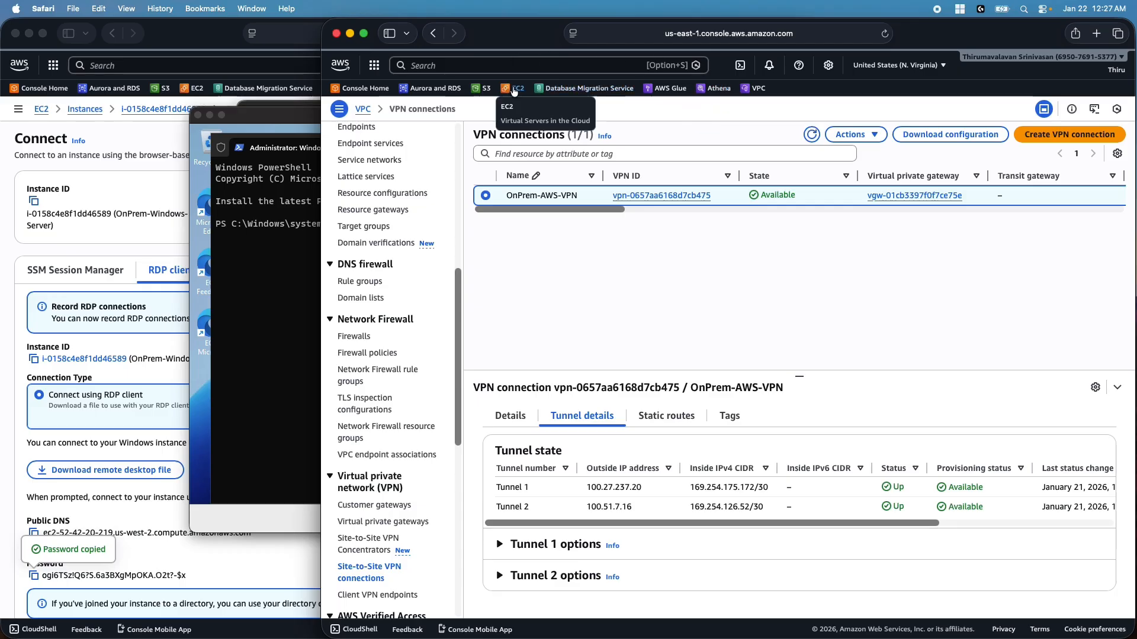
Copy PrivateEC2Instance's private IPv4 10.0.134.147 from the N. Virginia instances list
click(515, 89)
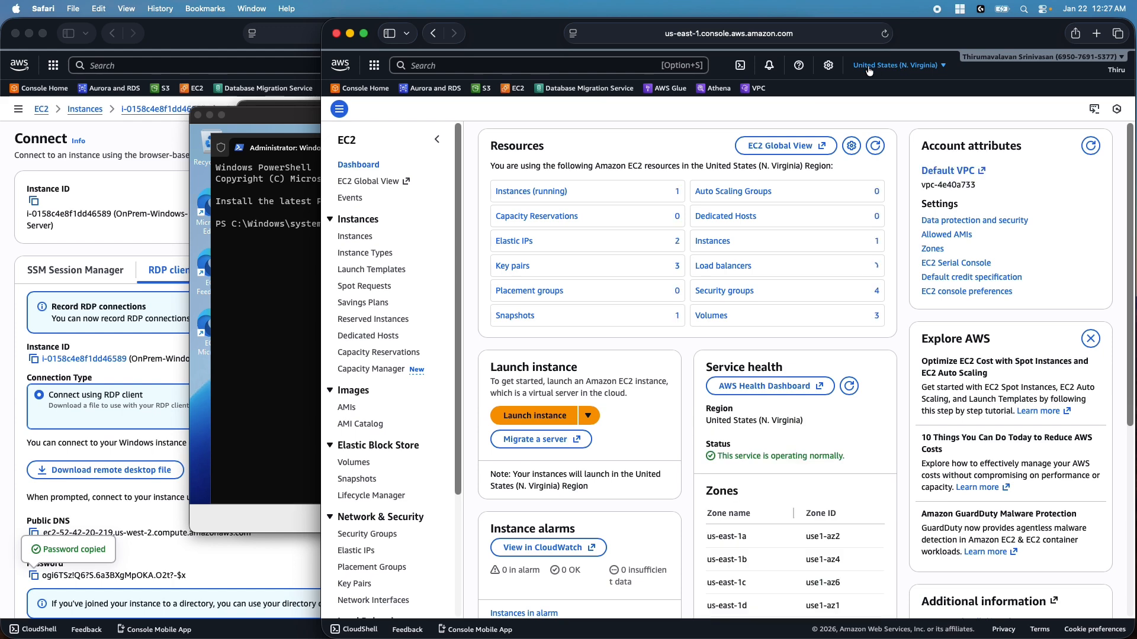
click(349, 237)
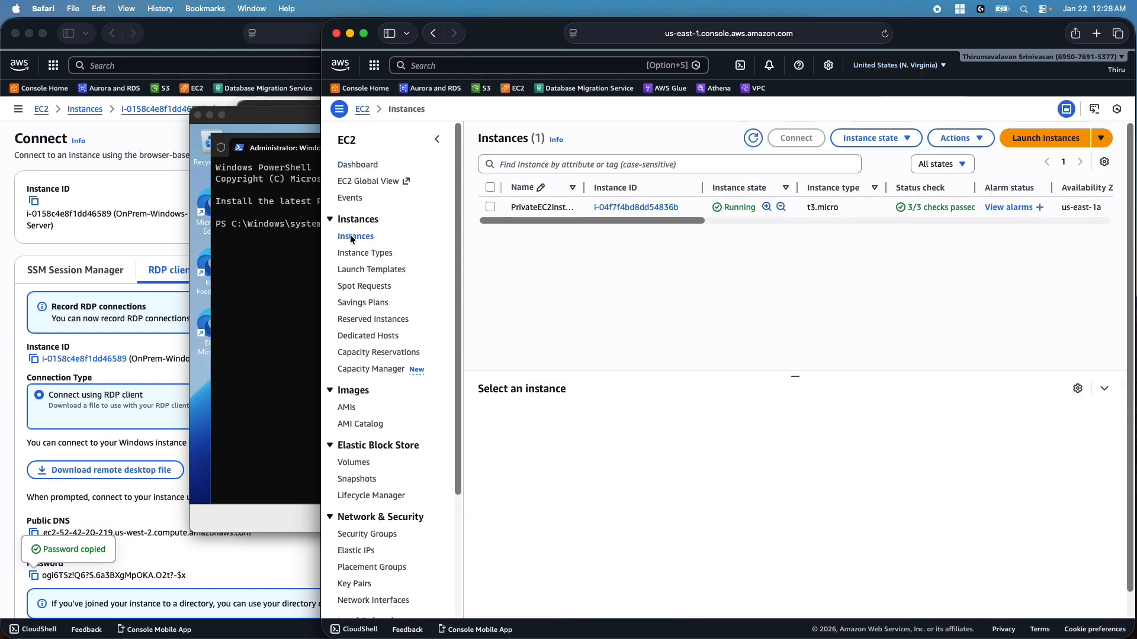
click(490, 207)
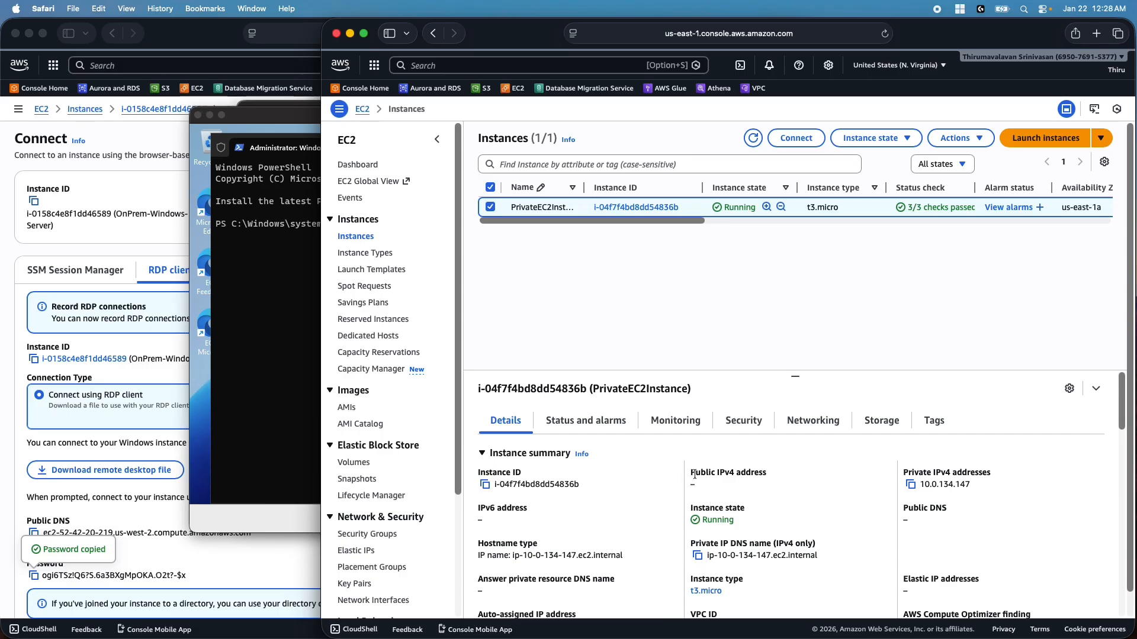
drag(694, 475, 715, 487)
click(715, 488)
click(911, 487)
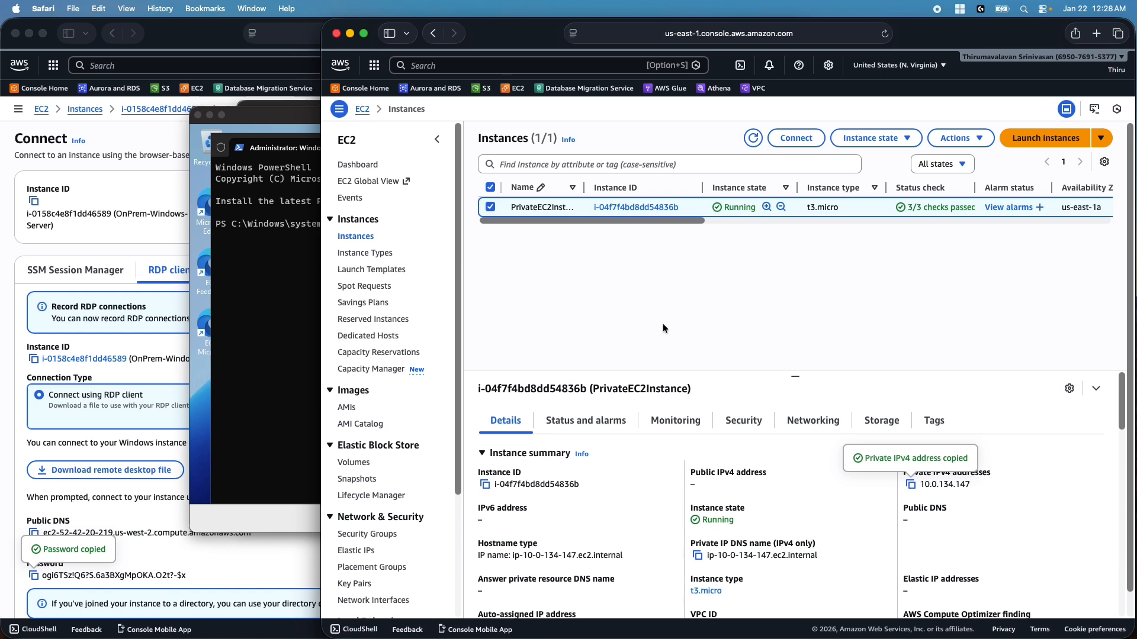
click(279, 114)
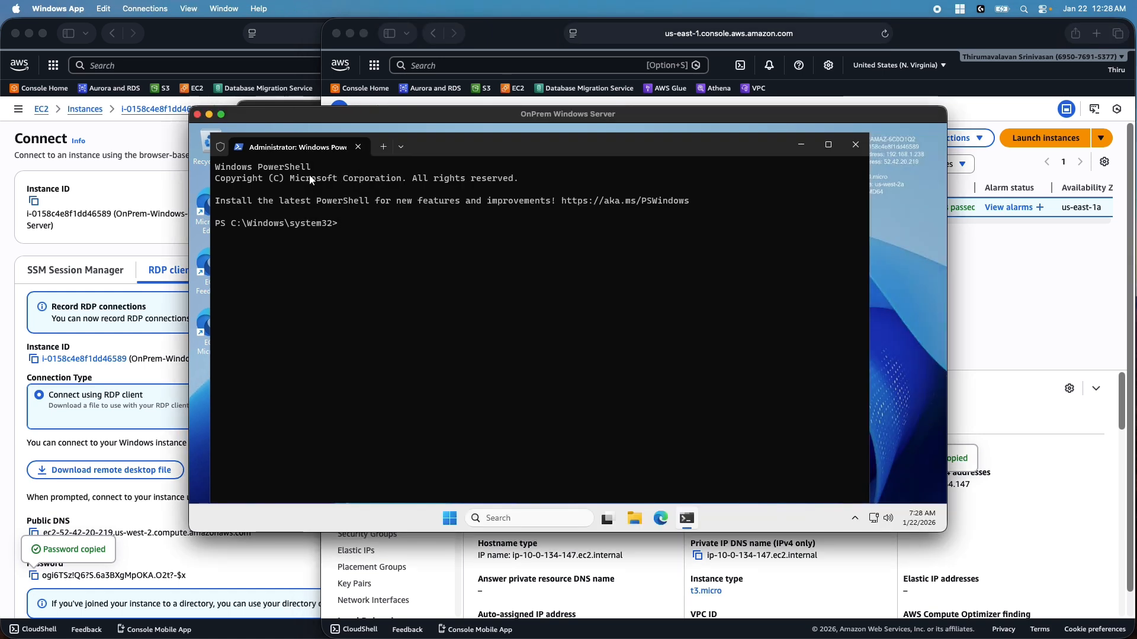
Ping 10.0.134.147 from PowerShell, getting 4 replies with 0% loss
text(pi)
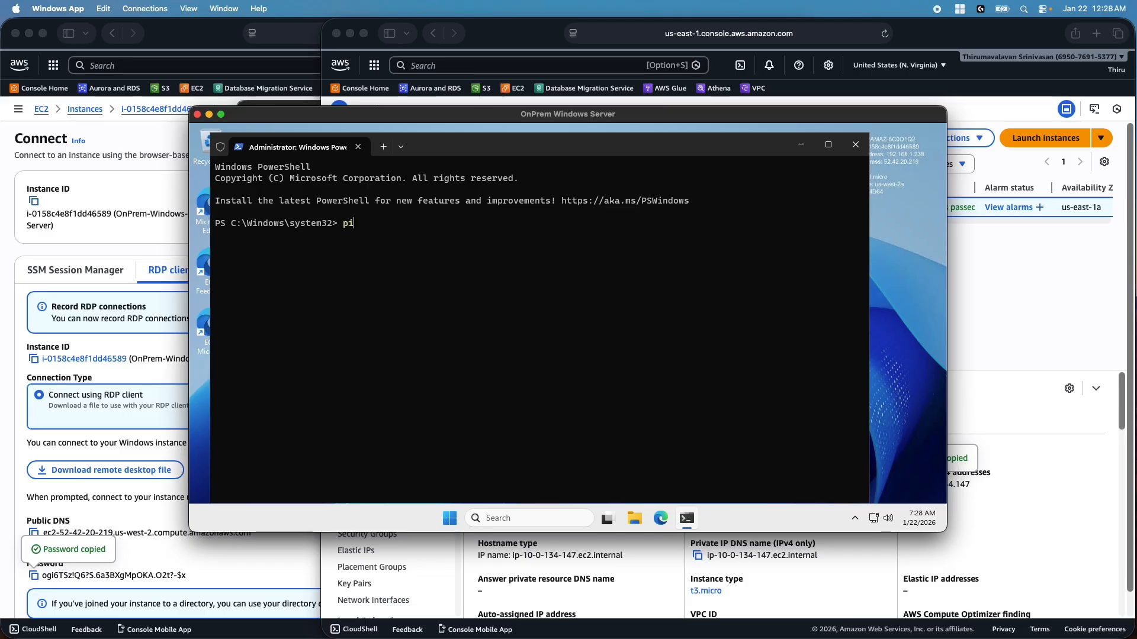
text(ng 10.0.134.147)
key(Return)
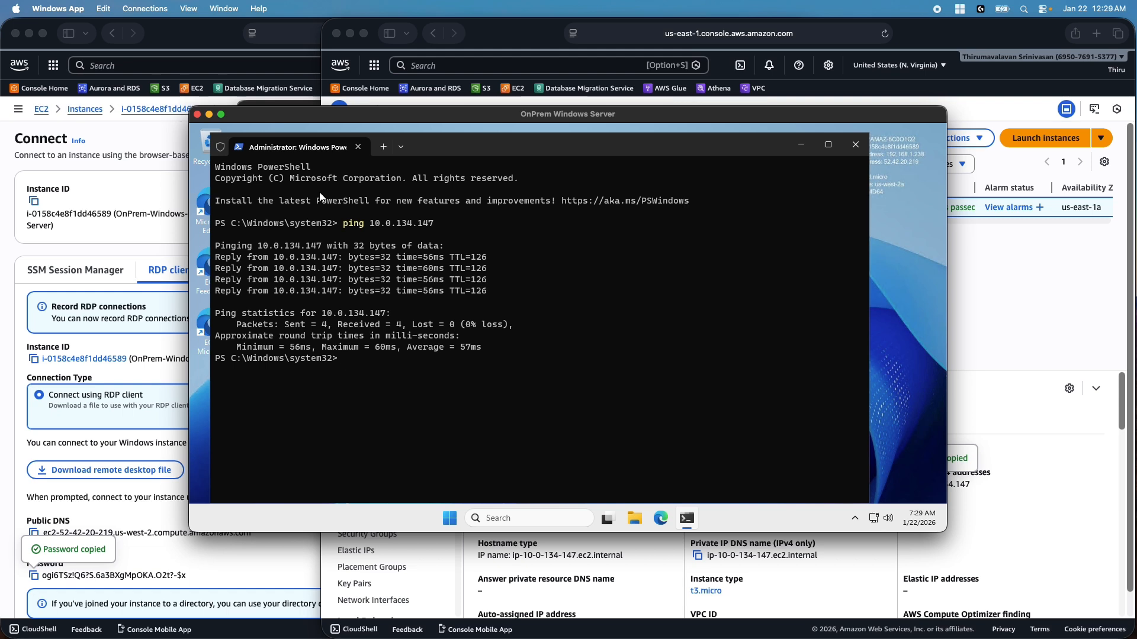
double_click(187, 39)
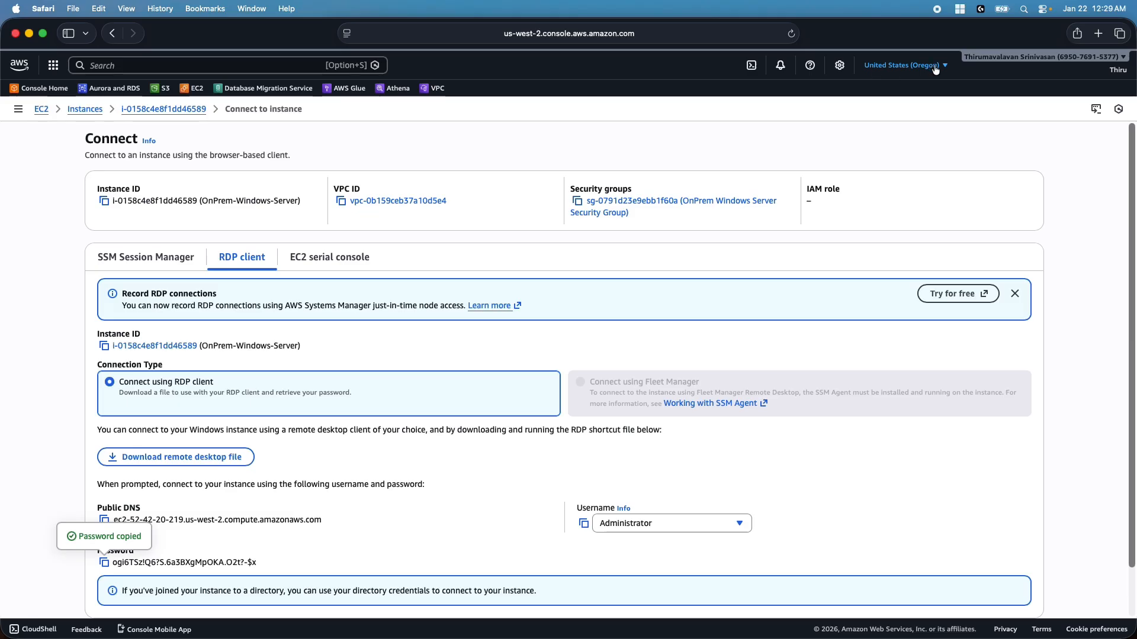
Start an Oregon instance launch named OnPremDC with a Windows Server base image
click(87, 112)
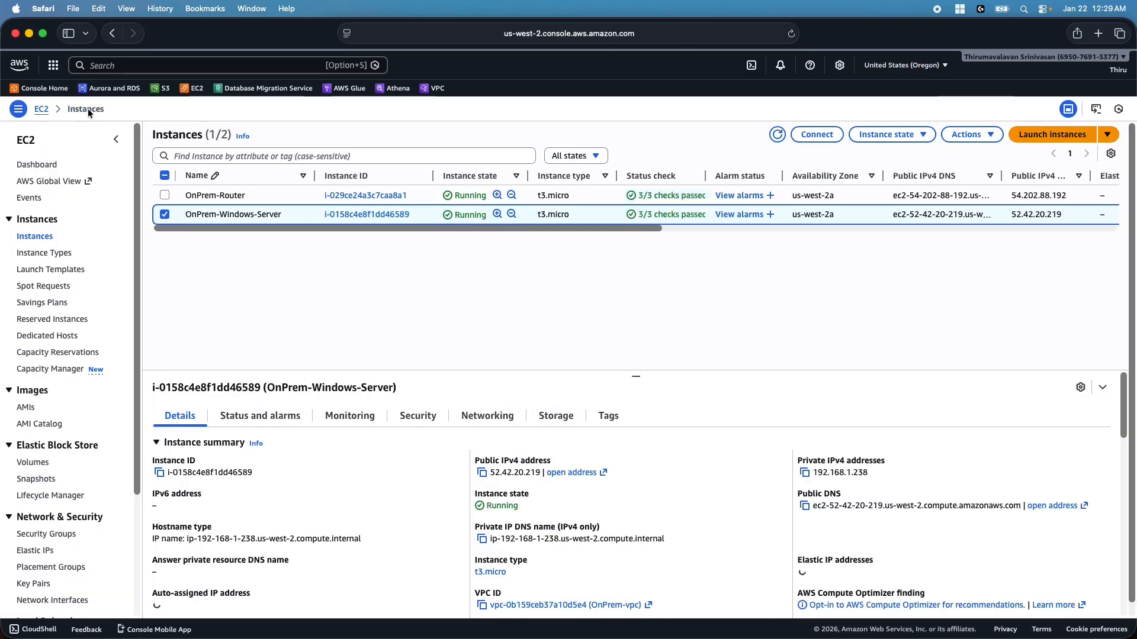
click(1039, 136)
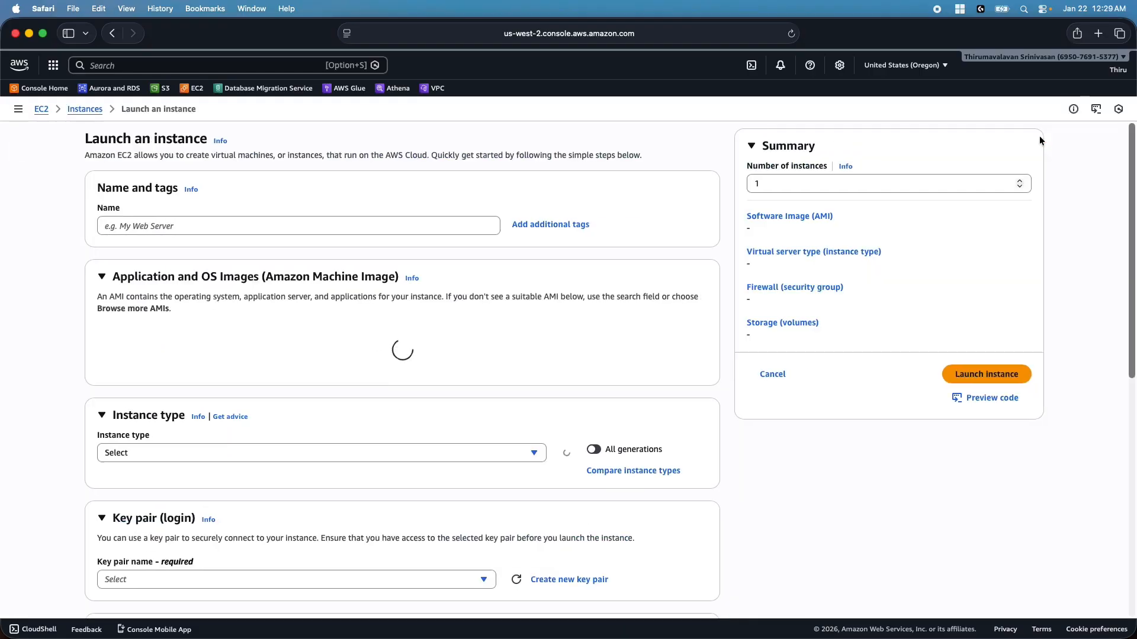
click(150, 226)
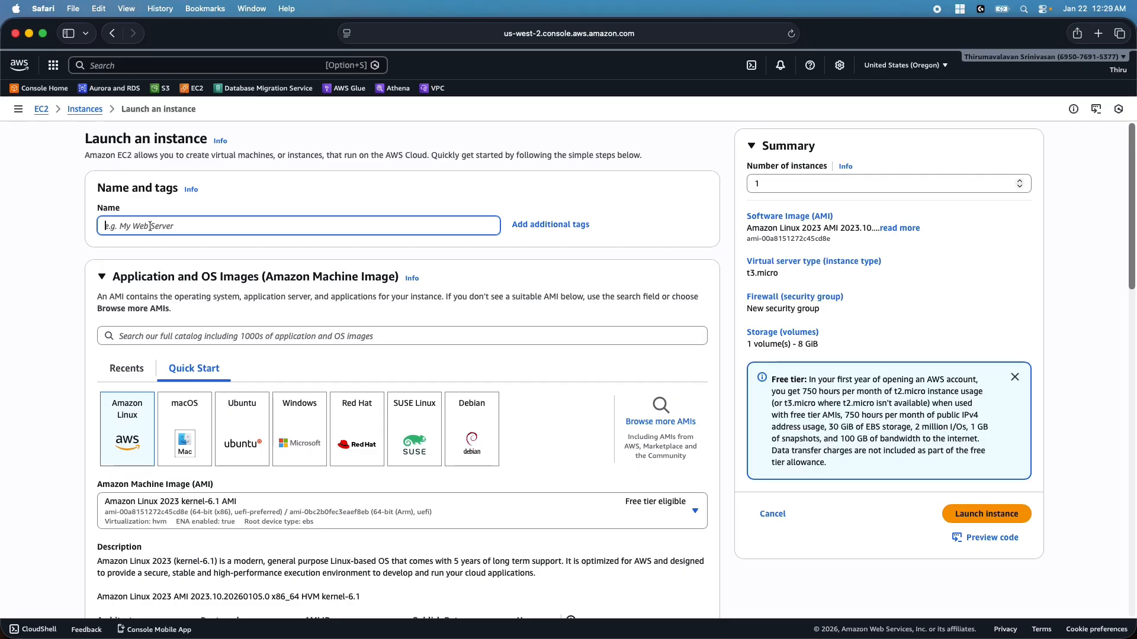
text(OnPremDC)
click(303, 423)
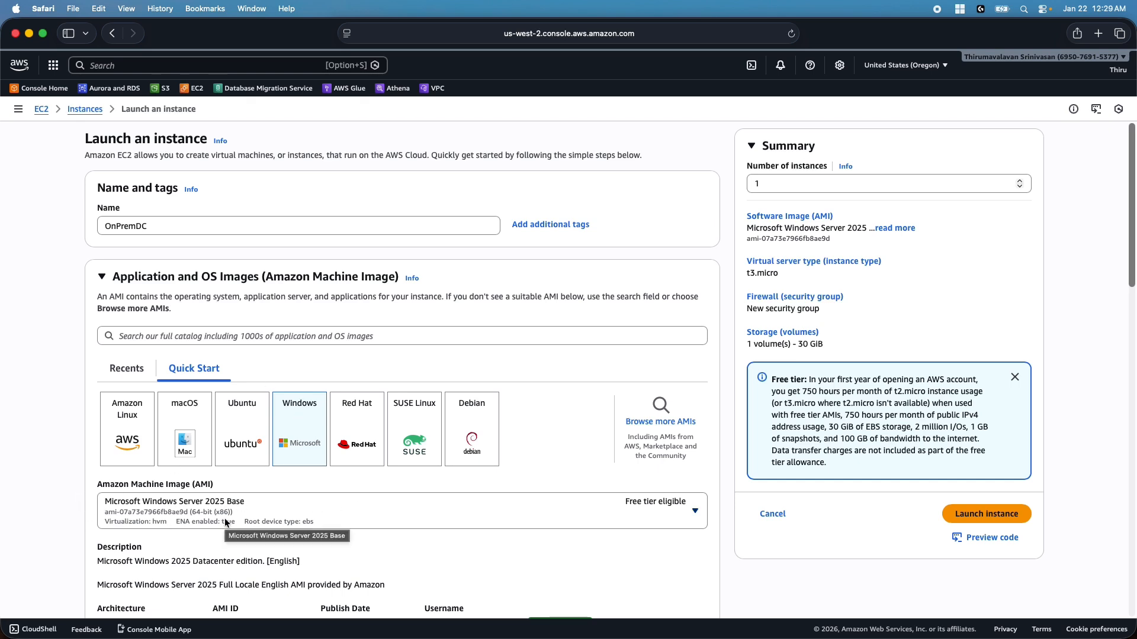
Choose t3.medium as the instance type and OnPrem-KP as the key pair
scroll(331, 510, down, 3)
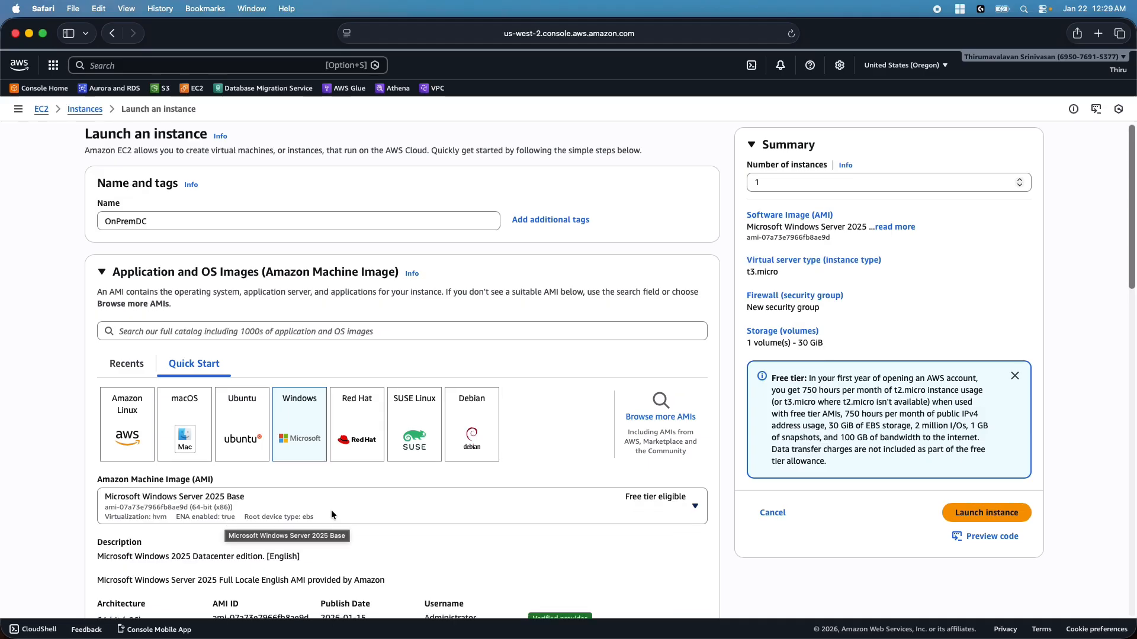
scroll(496, 470, down, 2)
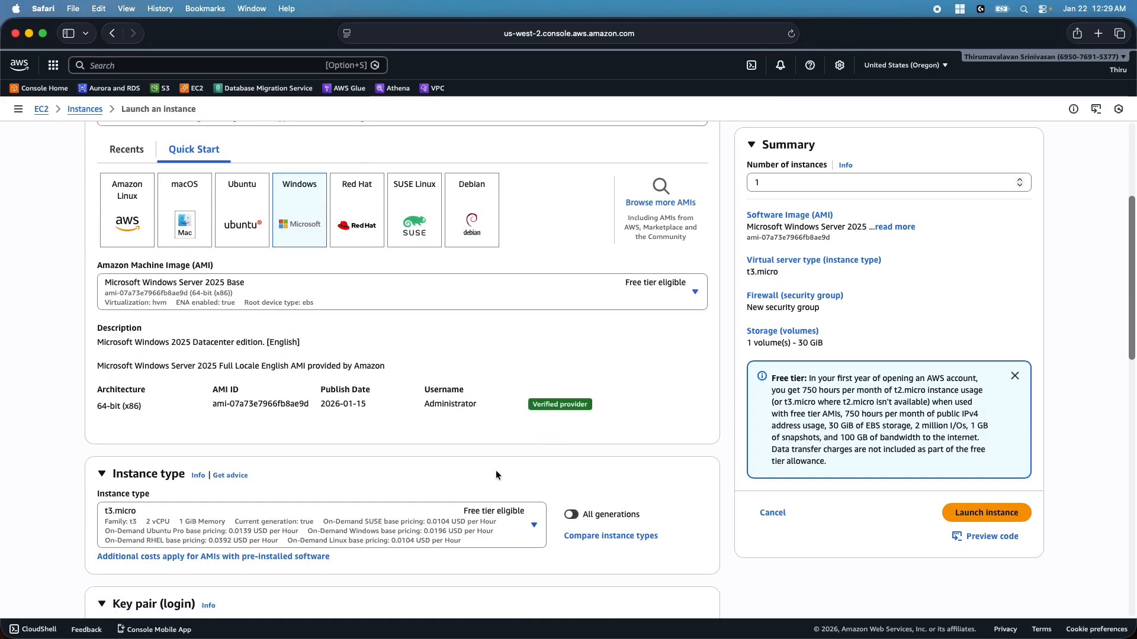
click(501, 512)
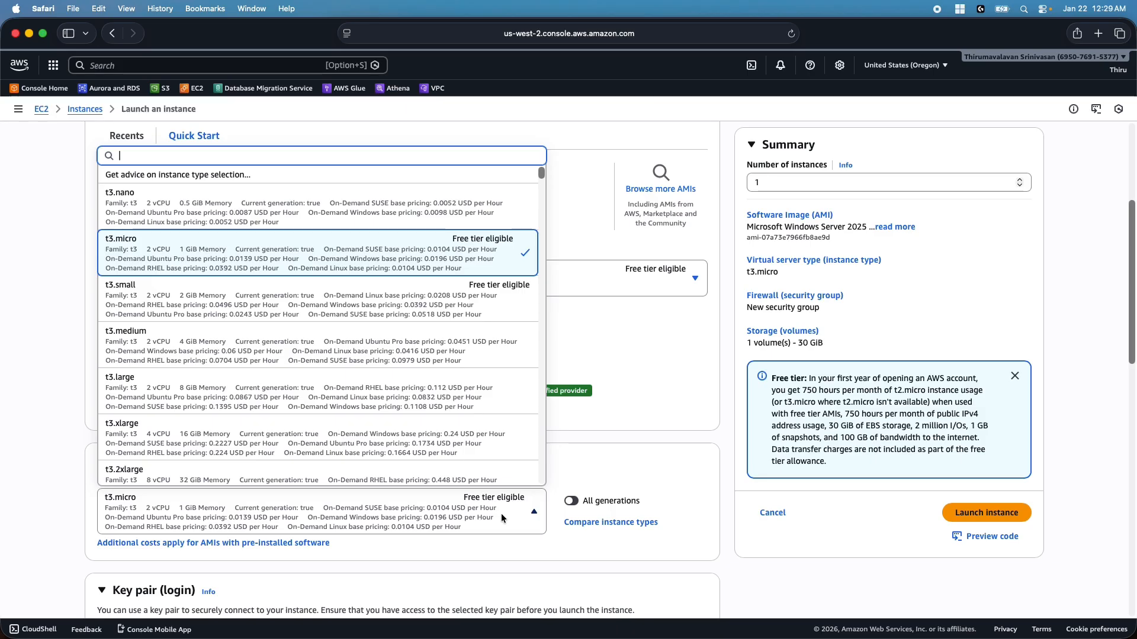
click(173, 343)
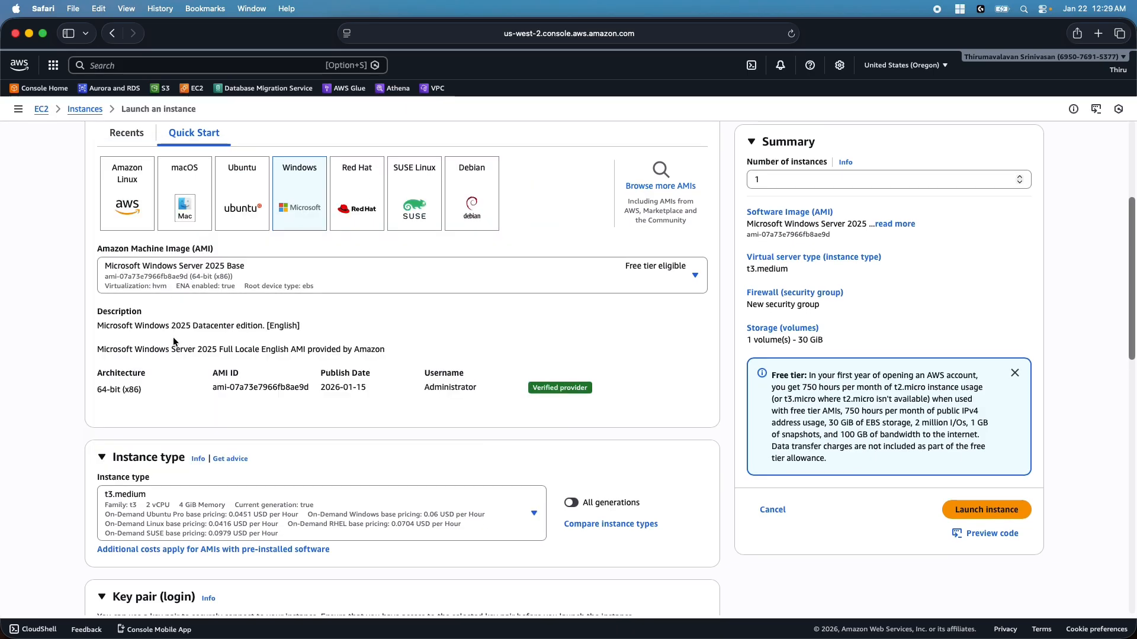
scroll(415, 448, down, 5)
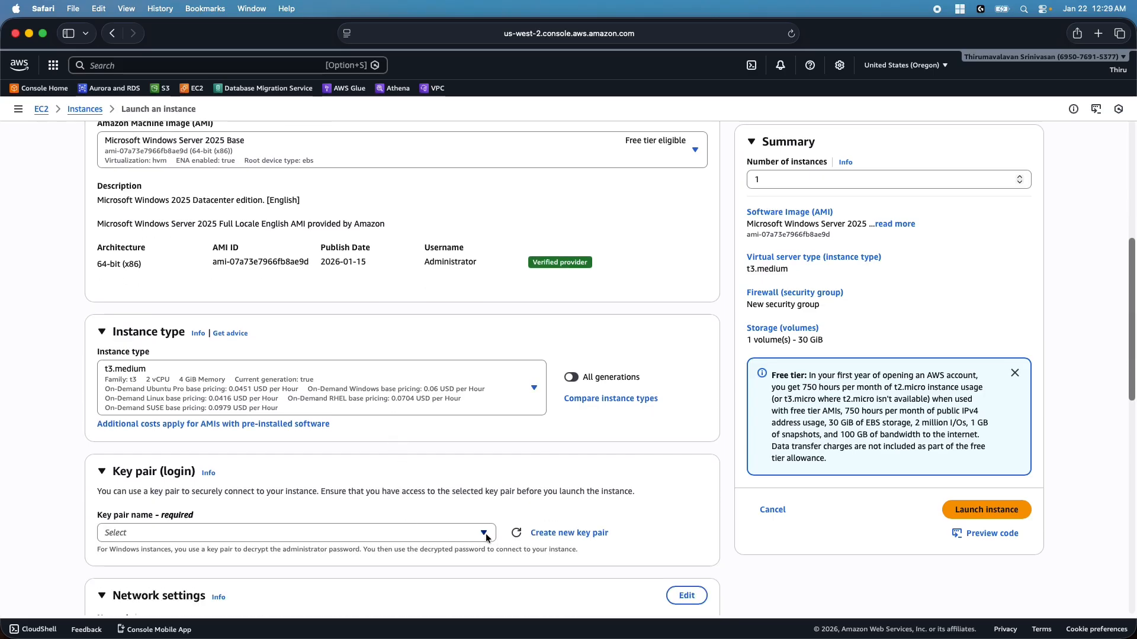
click(485, 534)
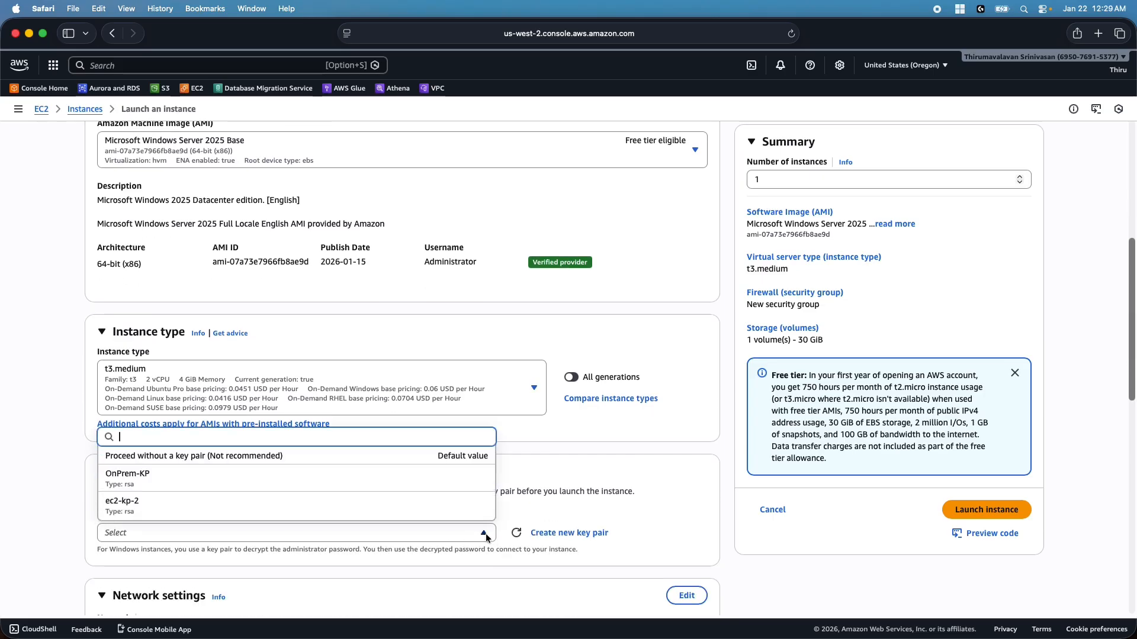
click(148, 478)
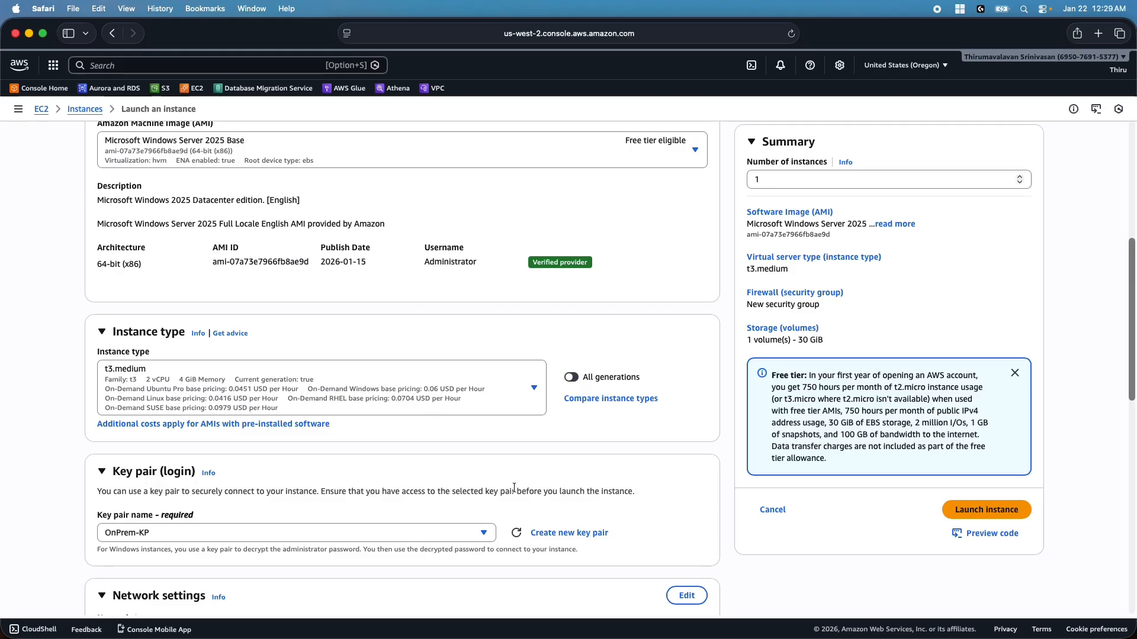
Edit network settings to place the instance in OnPrem-vpc
scroll(513, 478, down, 4)
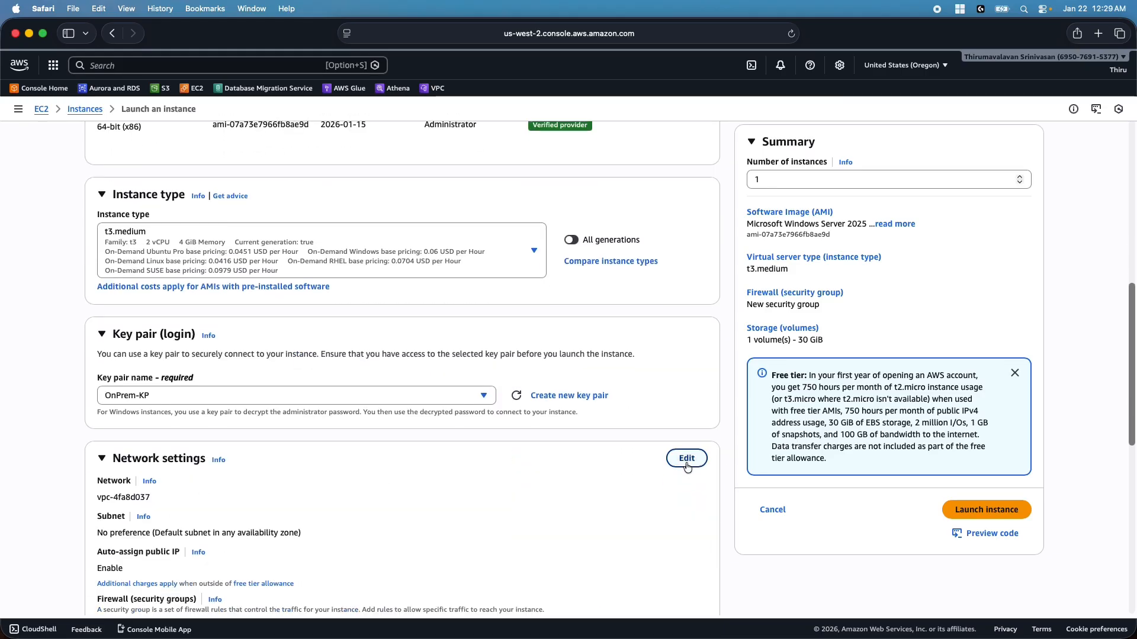
click(686, 459)
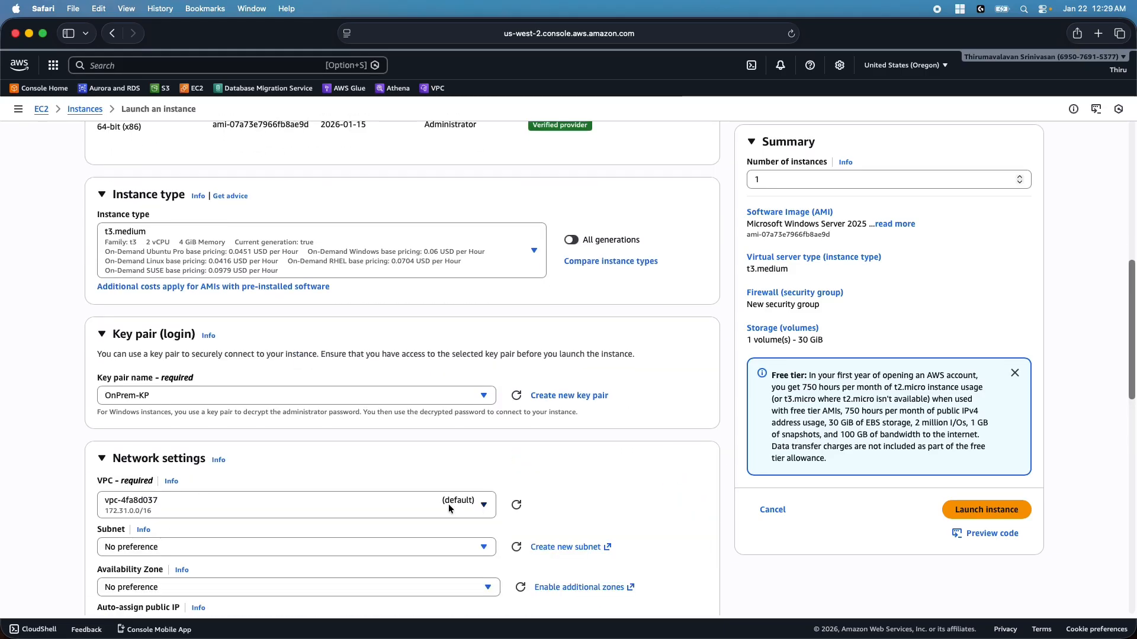
click(448, 503)
click(211, 447)
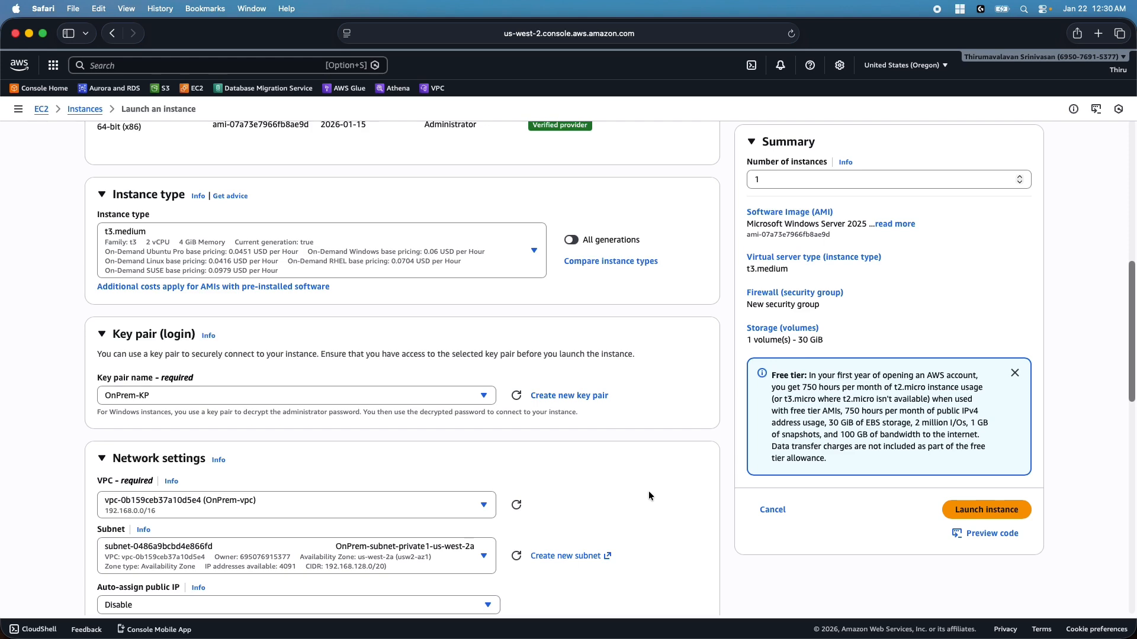
scroll(649, 491, down, 3)
scroll(648, 496, down, 2)
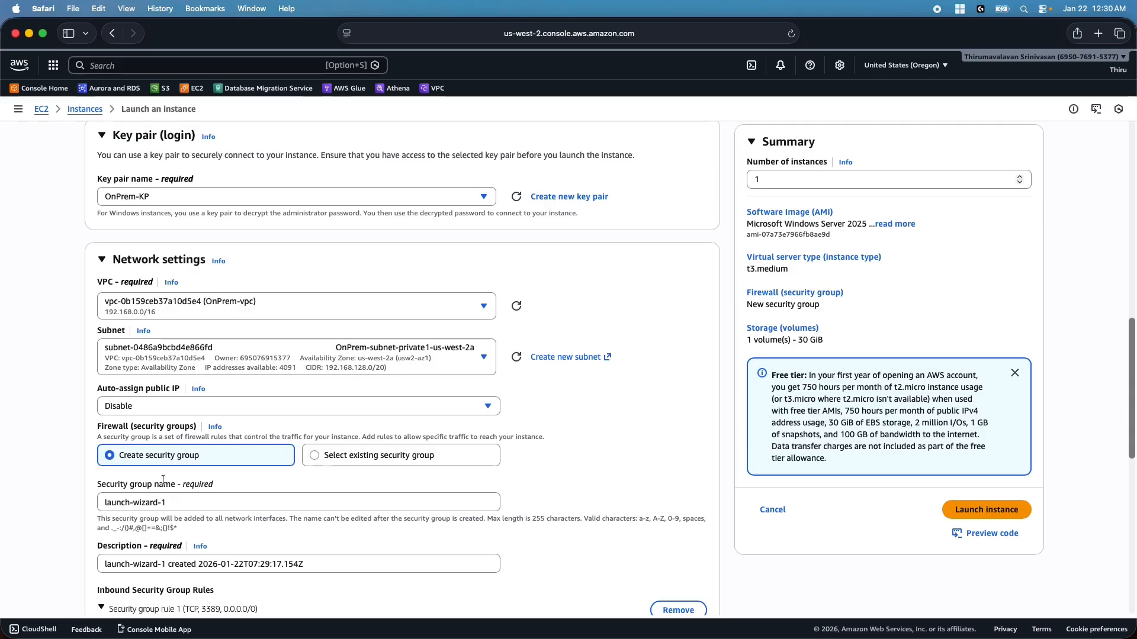
Set the security group name and description to 'OnPremDC Security Group'
triple_click(190, 508)
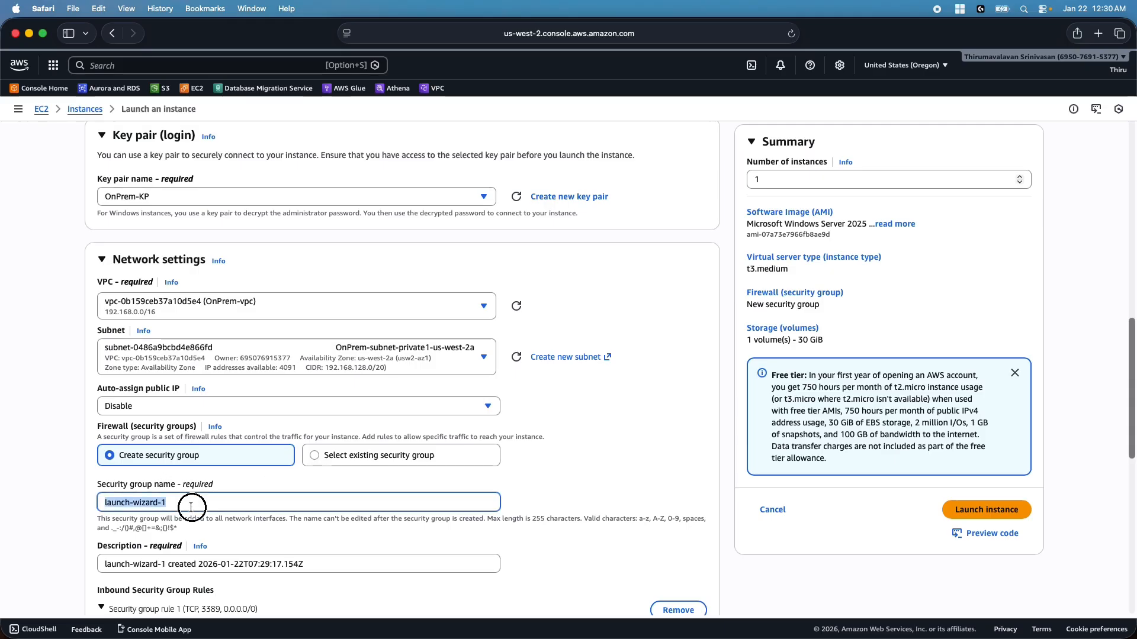
key(BackSpace)
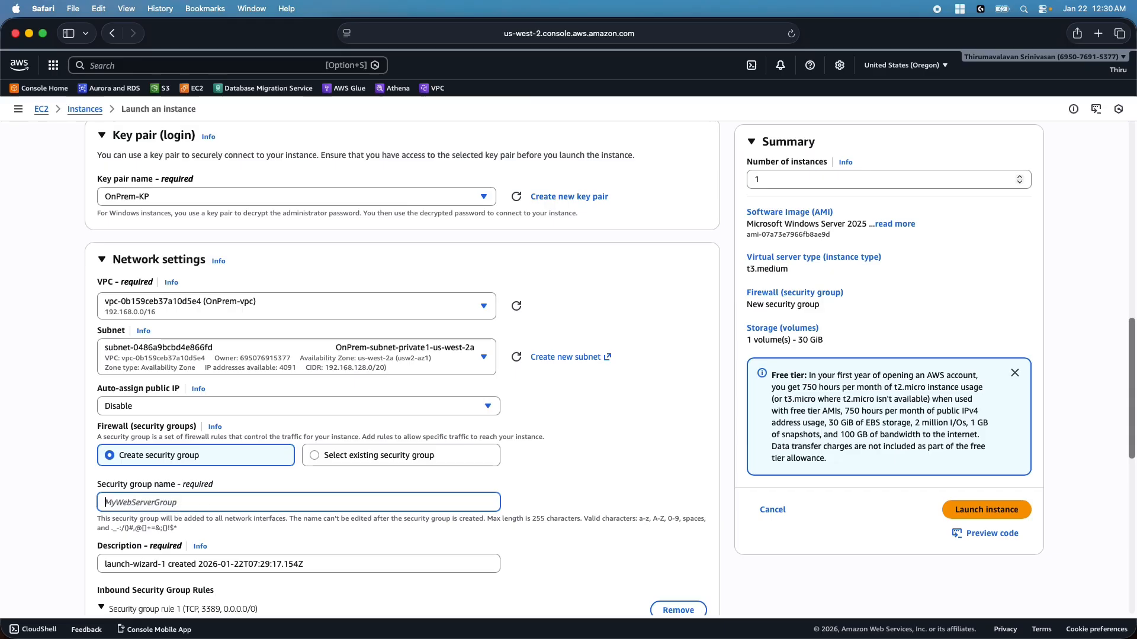
text(OnPrem)
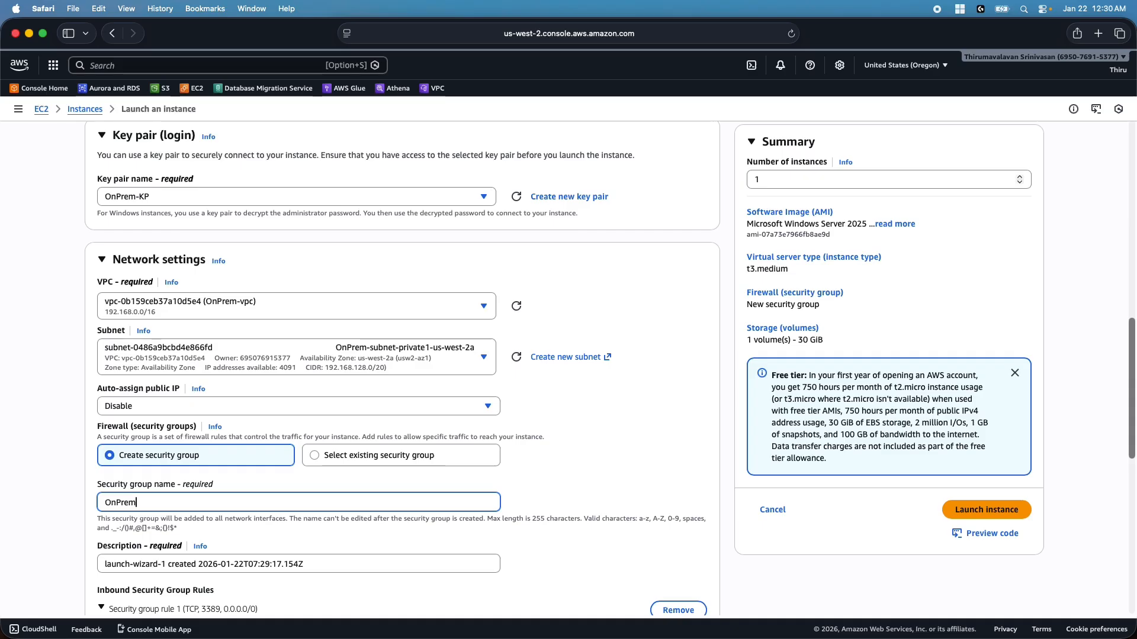
text(DC)
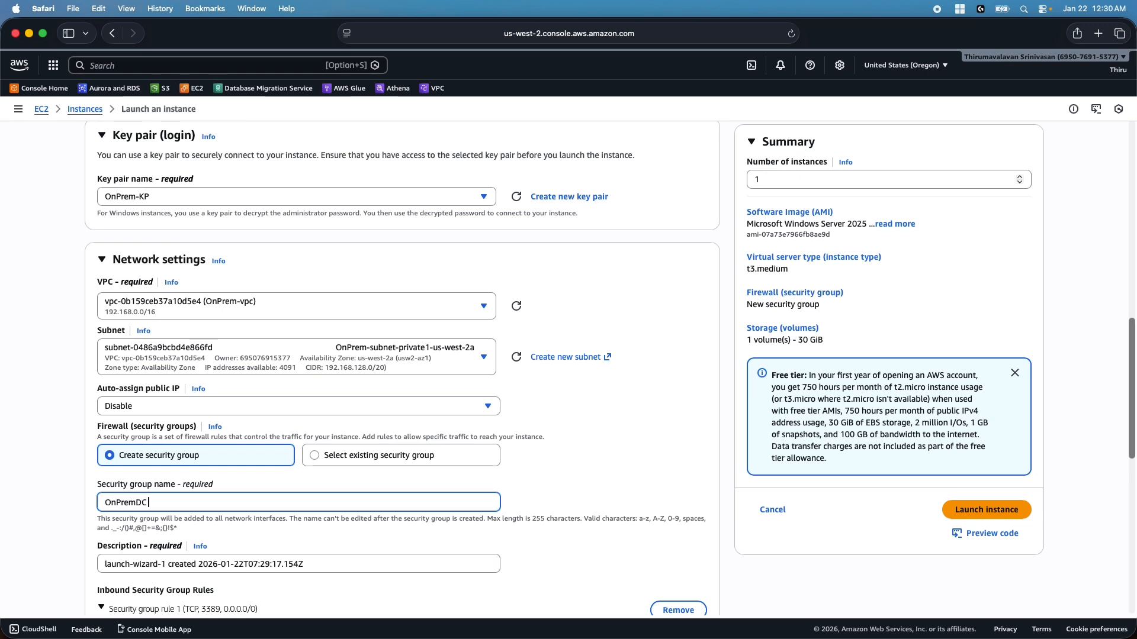
text( RDP Security Grou)
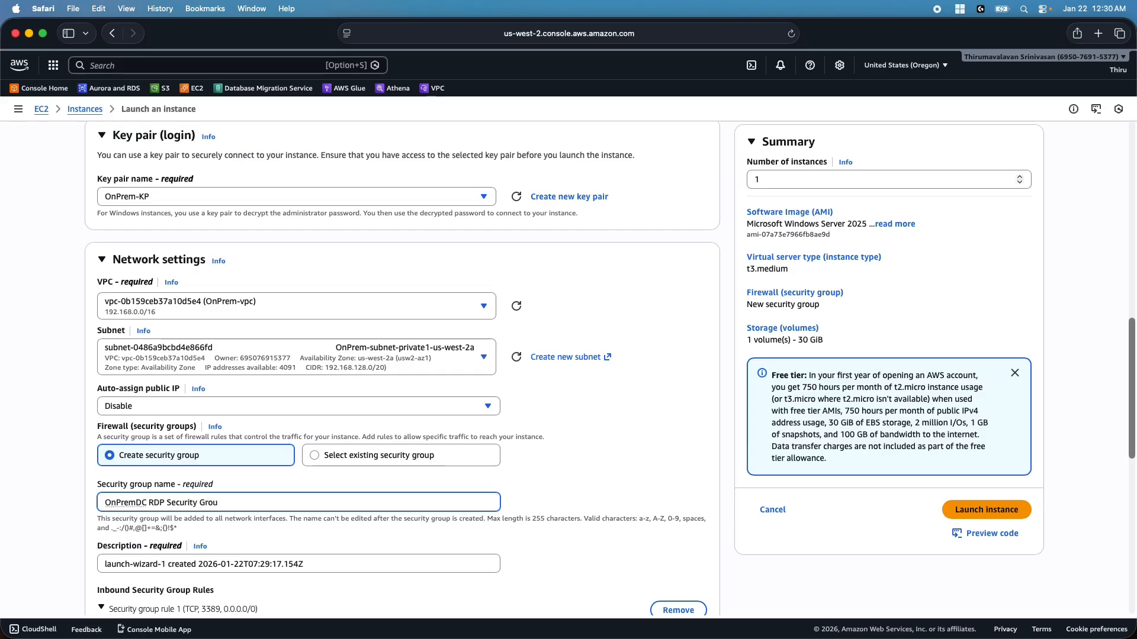
text(p)
click(167, 503)
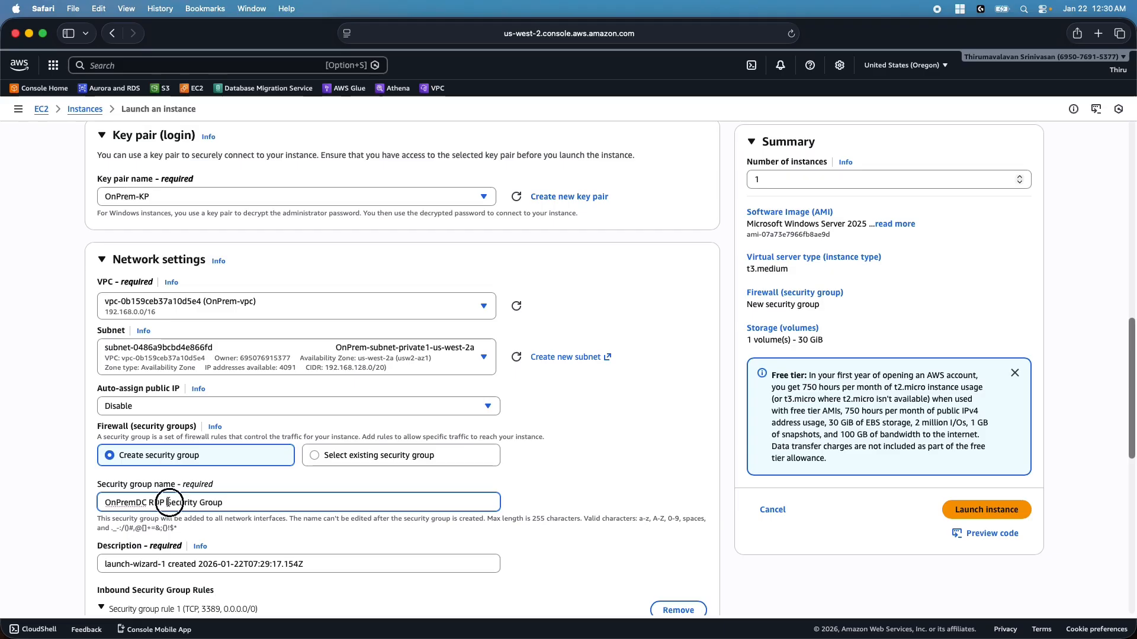
key(BackSpace)
key(BackSpace)
key(BackSpace)
key(BackSpace)
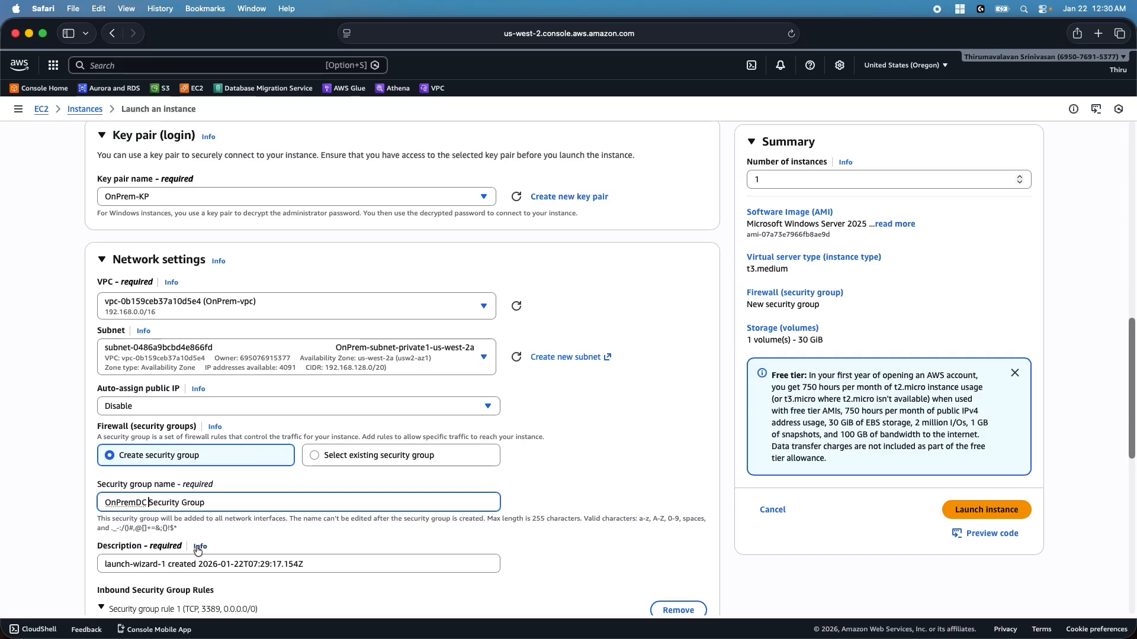
triple_click(199, 501)
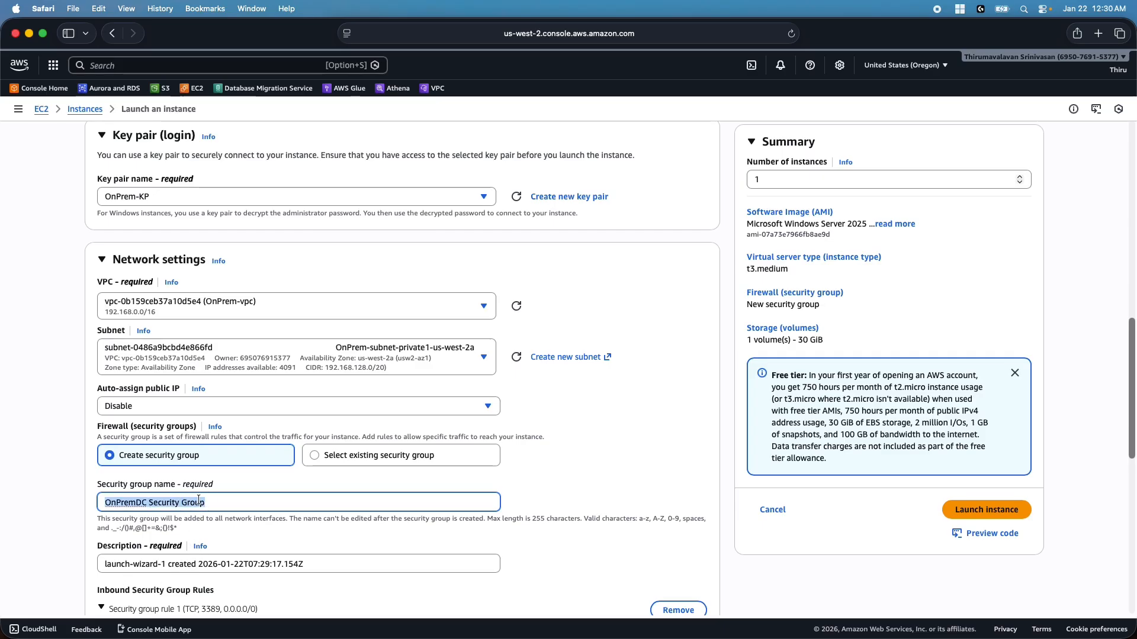
key(super+c)
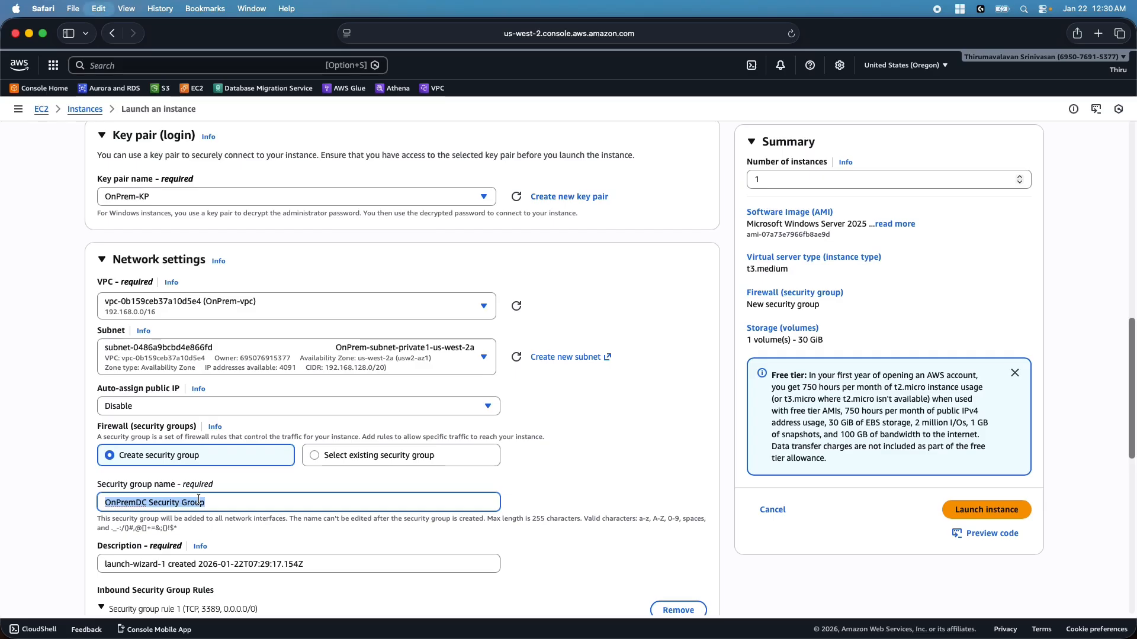
triple_click(188, 565)
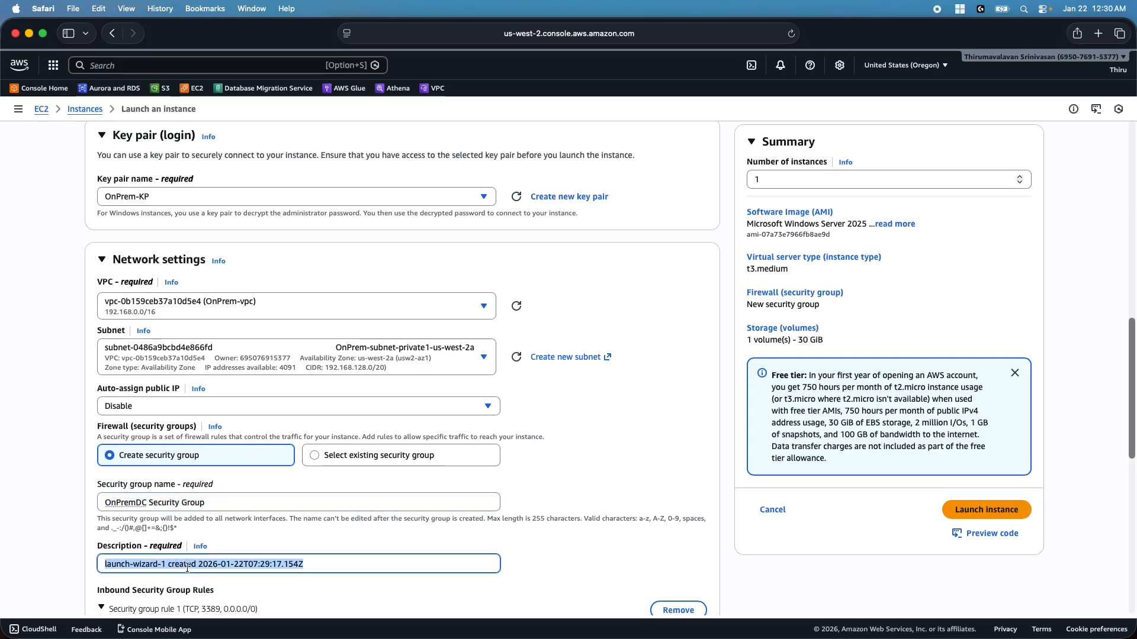
key(super+v)
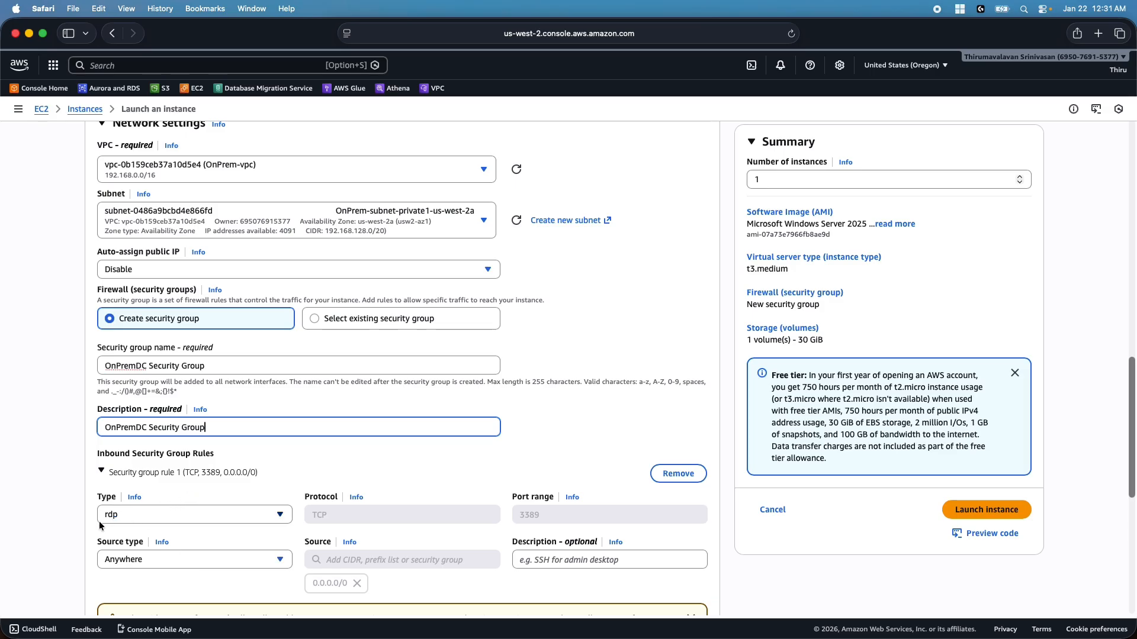
Keep the RDP rule source as Anywhere and launch the OnPremDC instance
click(272, 559)
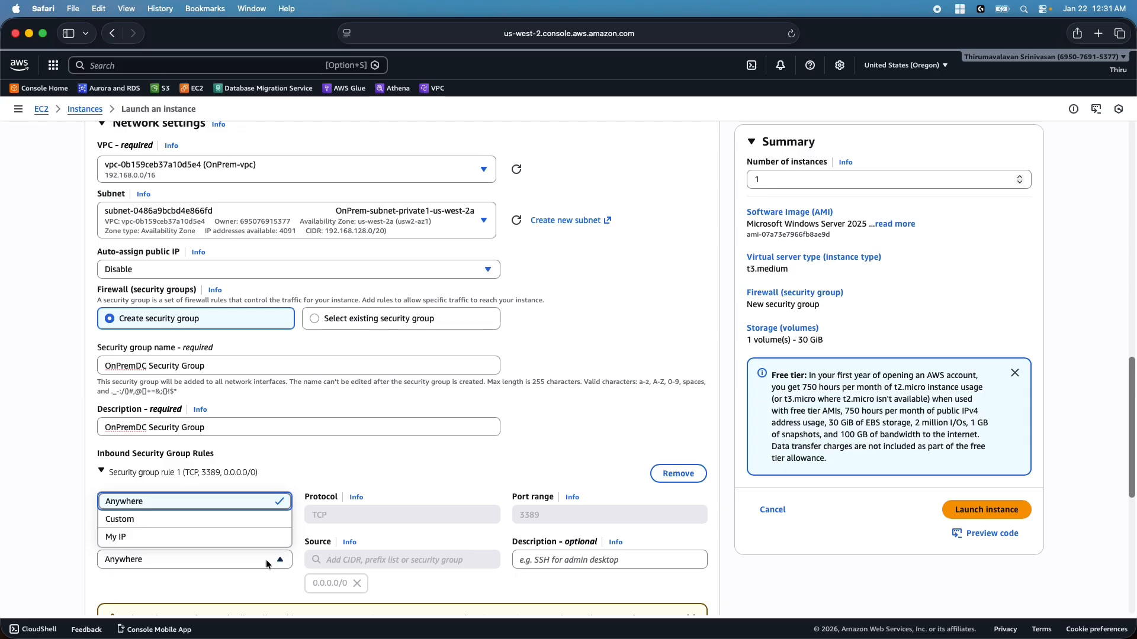
click(76, 537)
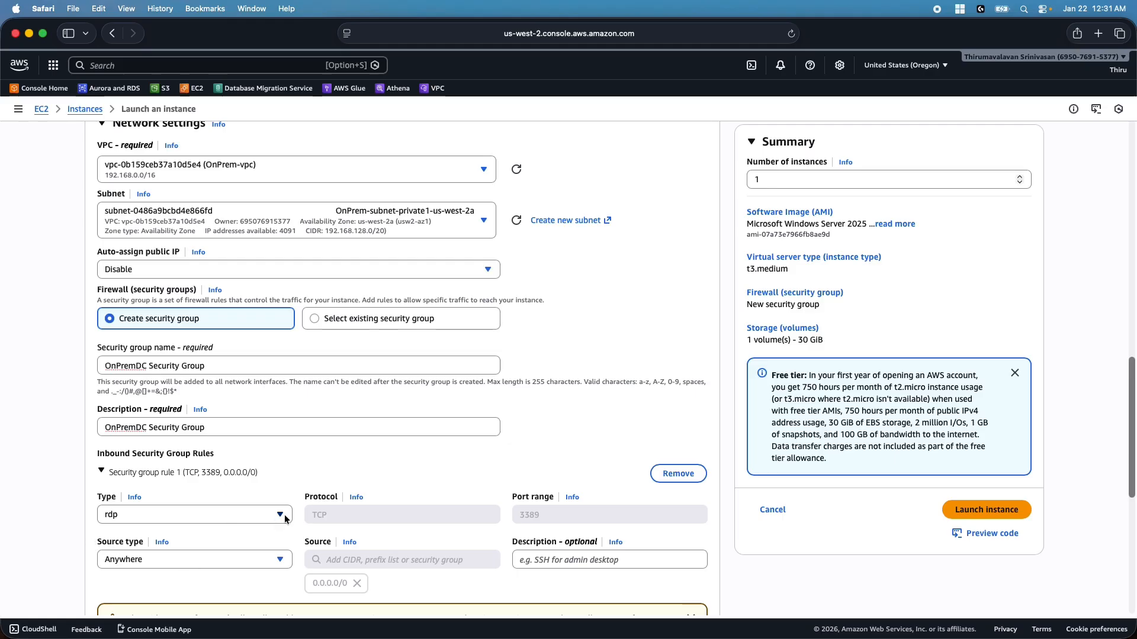
scroll(254, 520, down, 1)
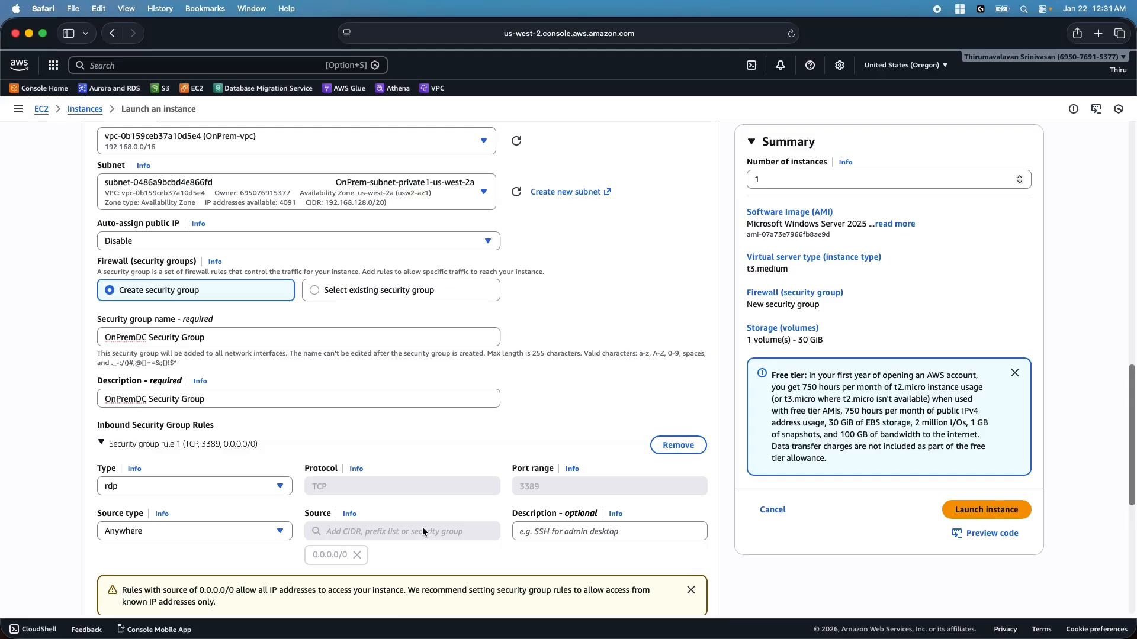
scroll(421, 527, down, 4)
scroll(418, 531, down, 8)
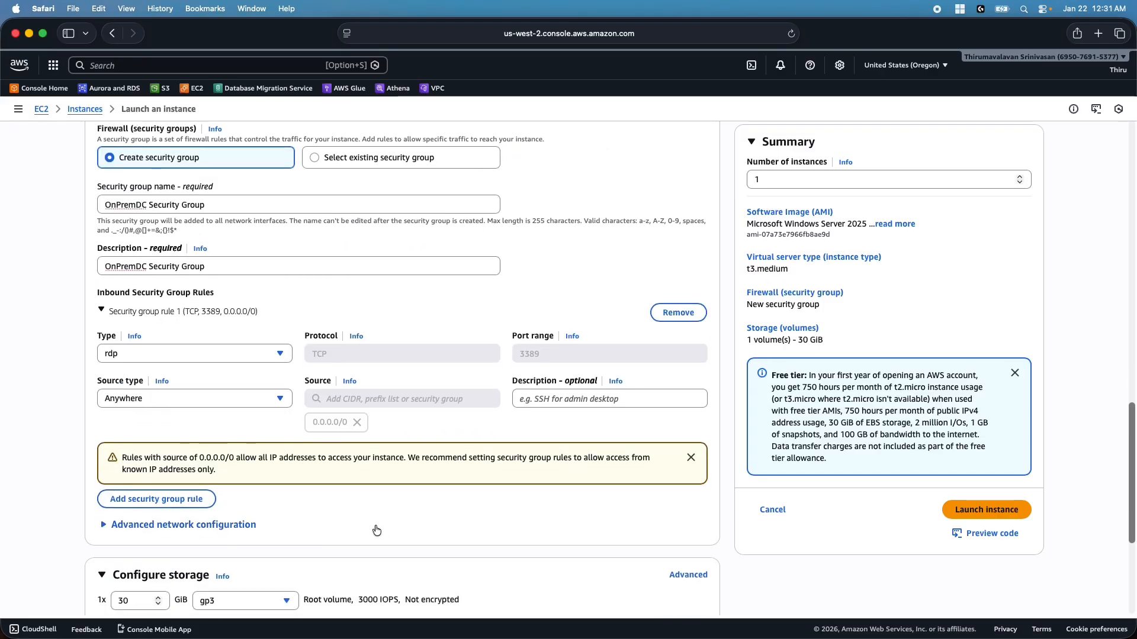
scroll(331, 532, down, 4)
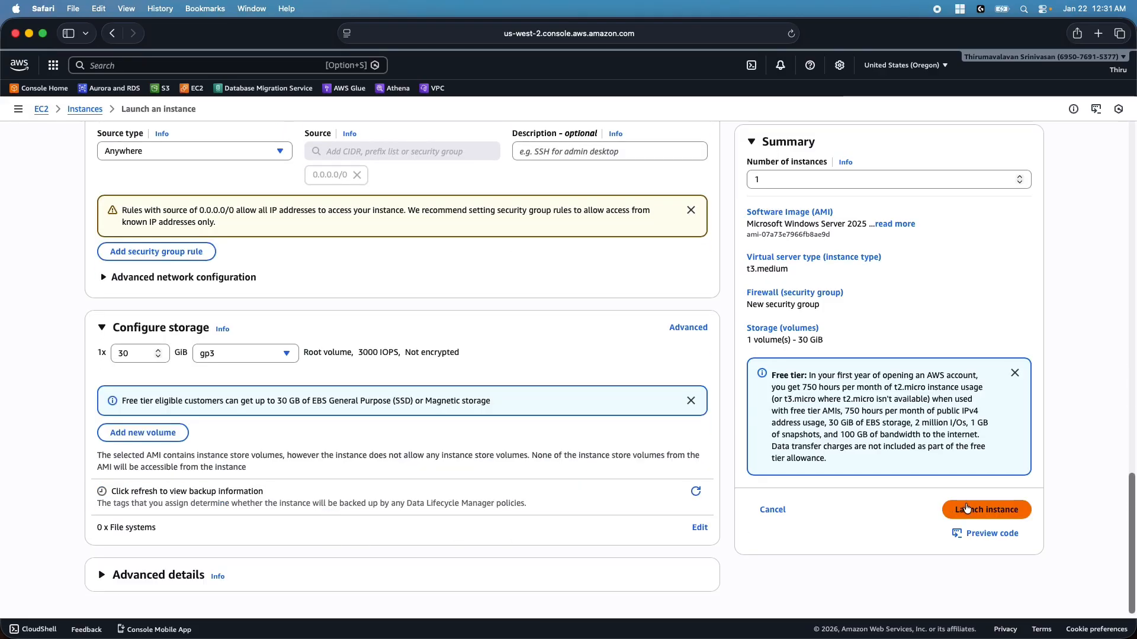
click(1000, 513)
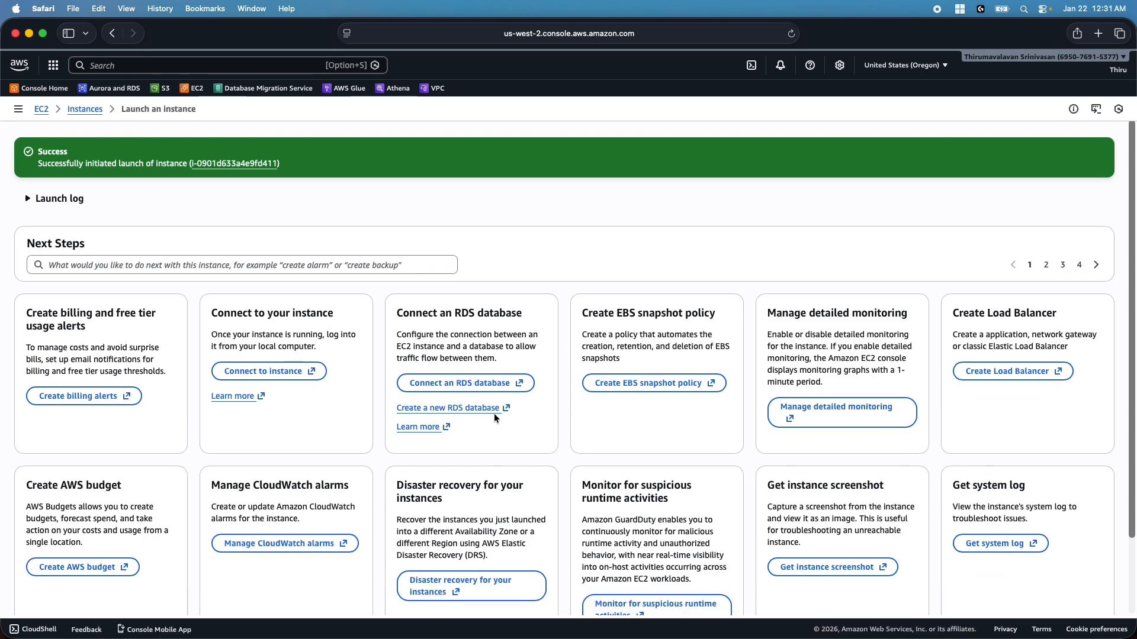
View all instances to see OnPremDC running with 3/3 checks and private IP 192.168.141.91
scroll(715, 368, down, 3)
click(1052, 578)
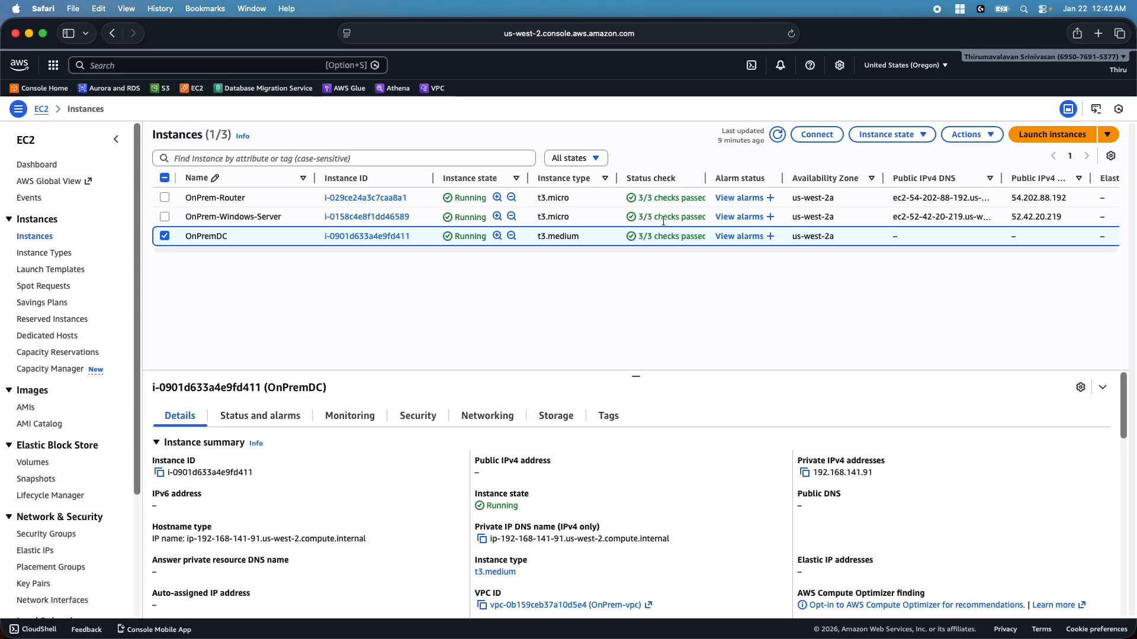
Decrypt OnPremDC's Windows administrator password using the OnPrem-KP.pem key file
click(817, 134)
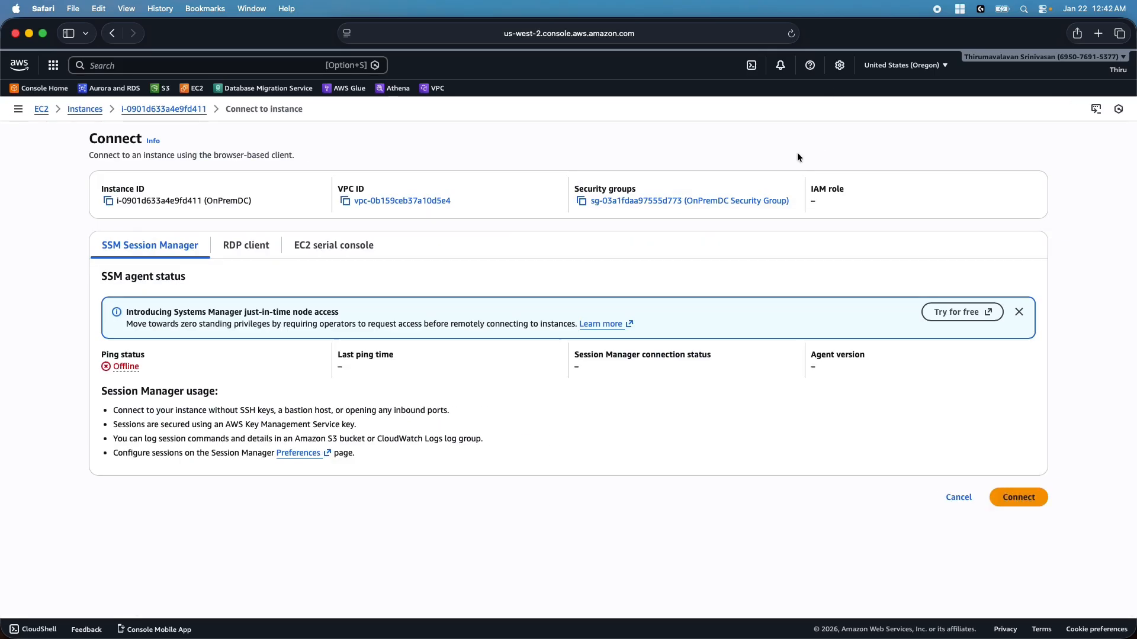
click(239, 247)
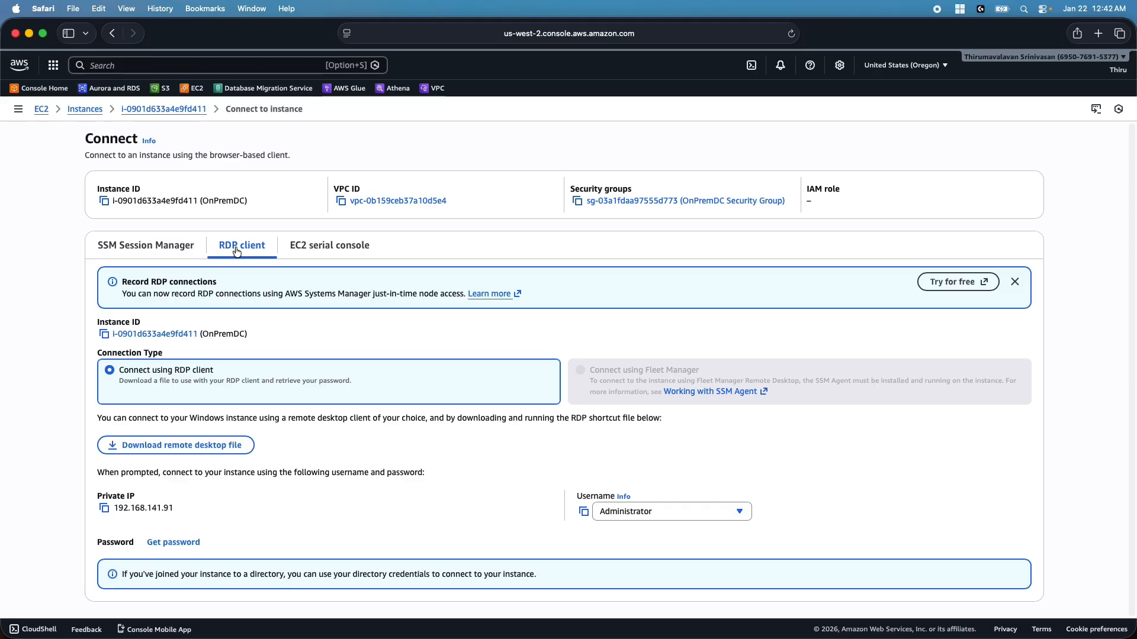
click(174, 542)
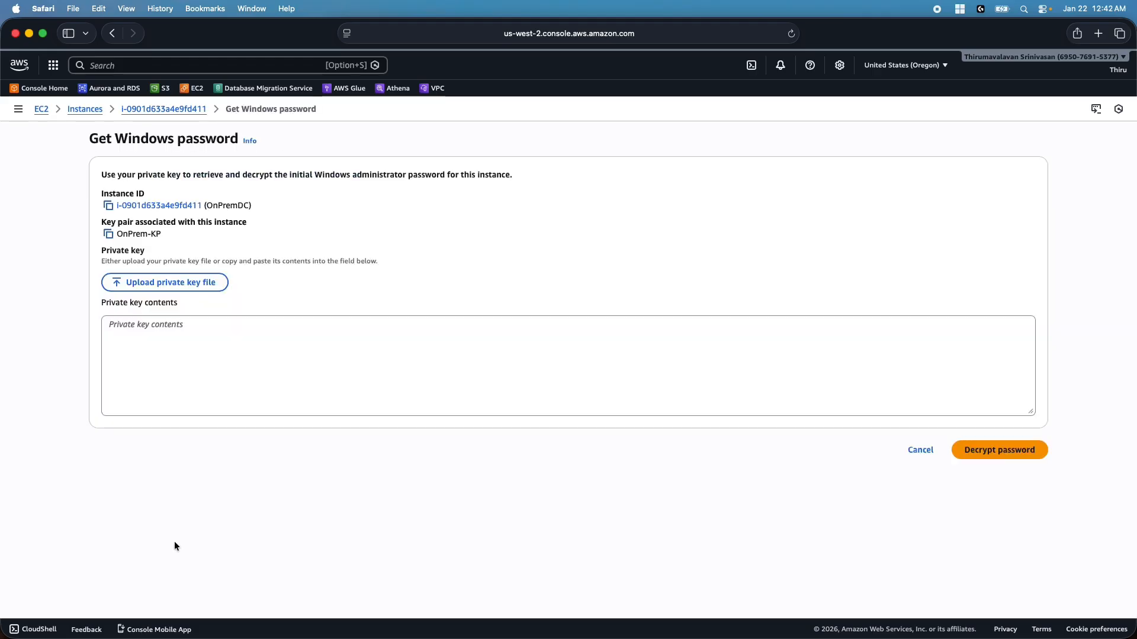
click(182, 282)
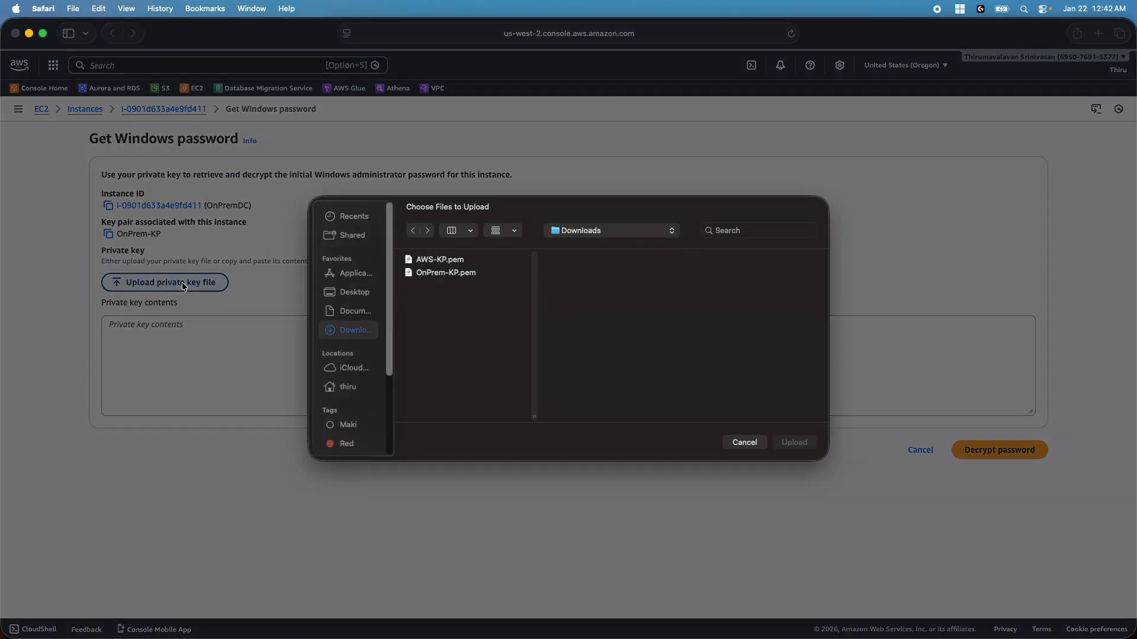
double_click(440, 270)
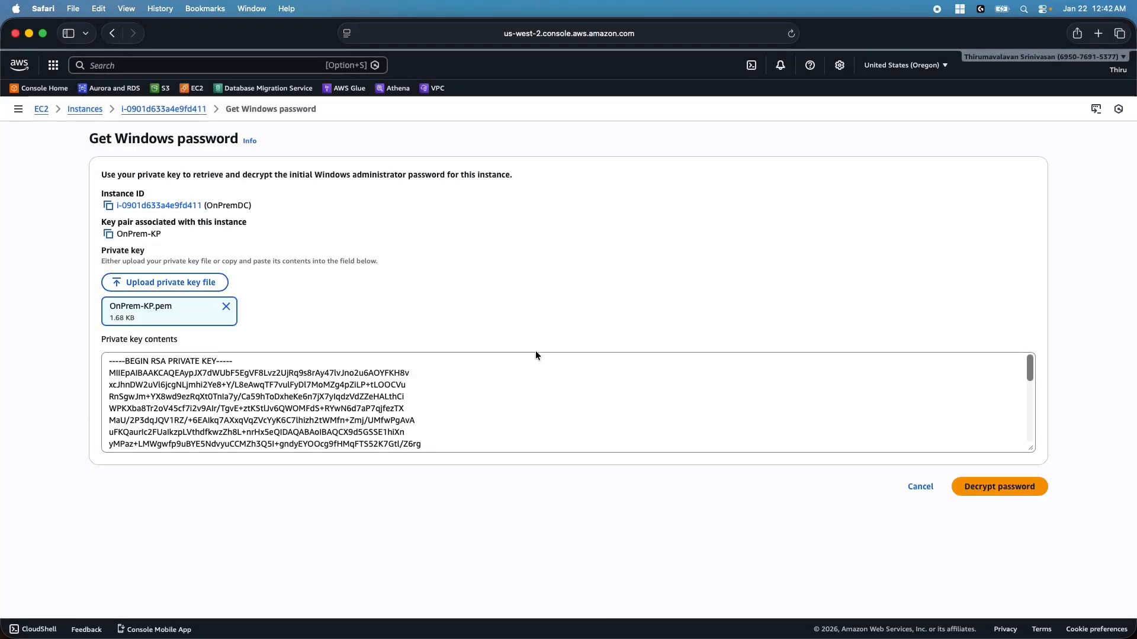
click(988, 489)
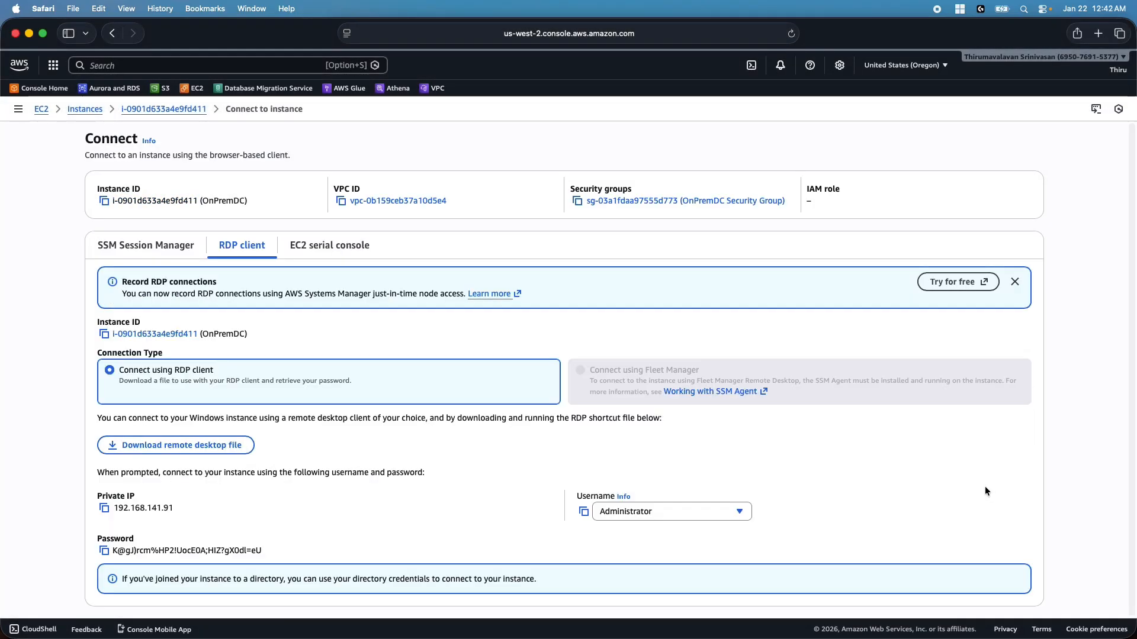
Copy the decrypted administrator password and return to the instances list
click(103, 550)
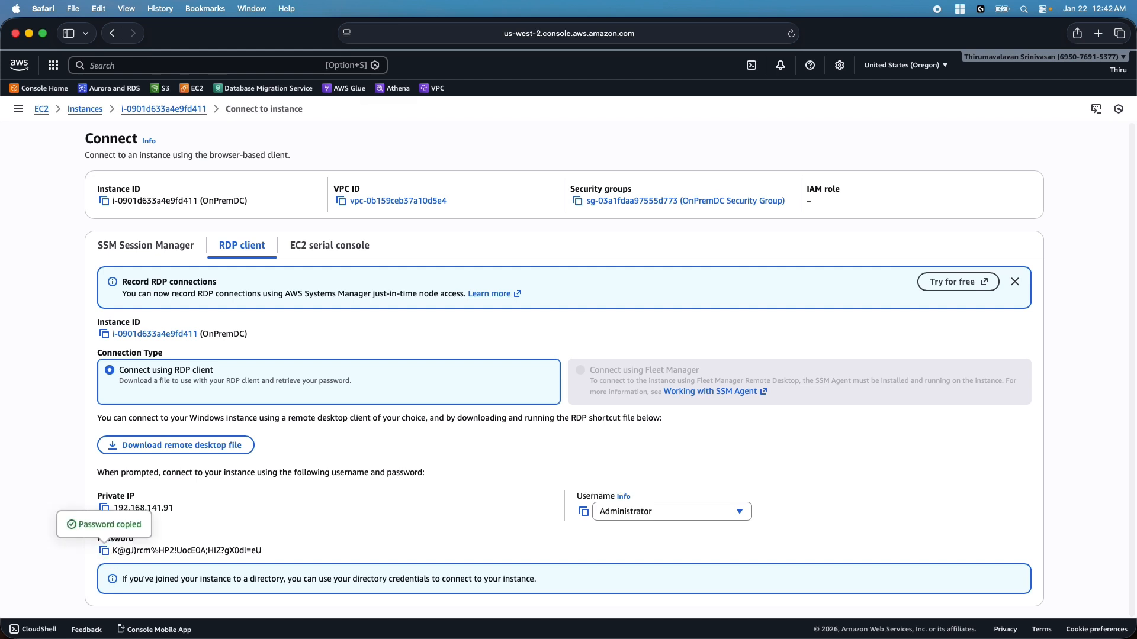
key(super+Tab)
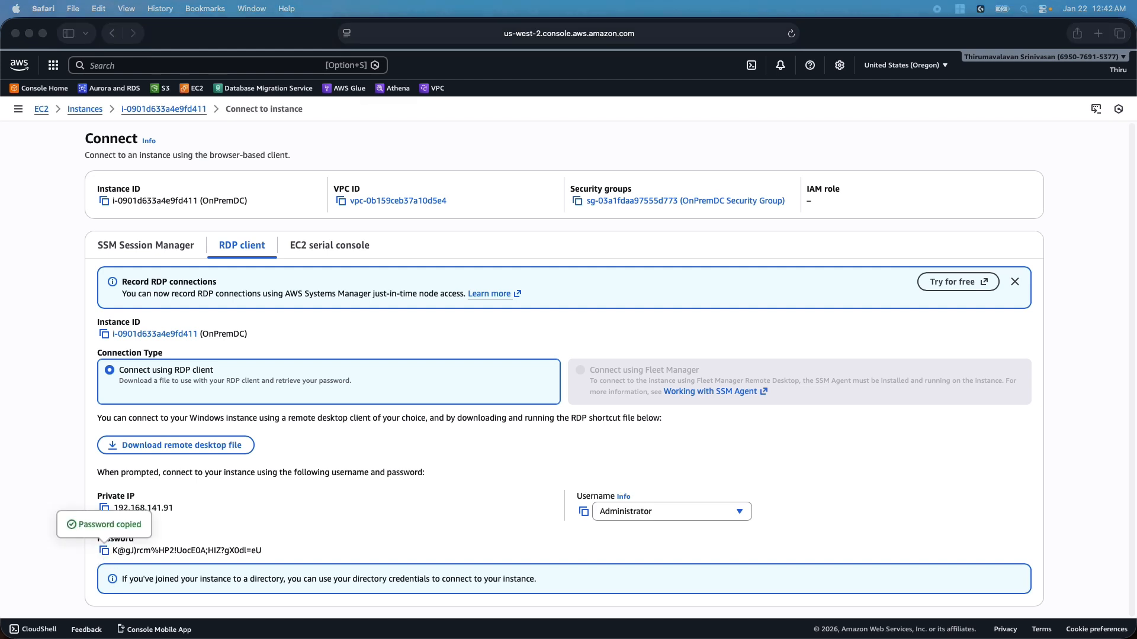
click(266, 508)
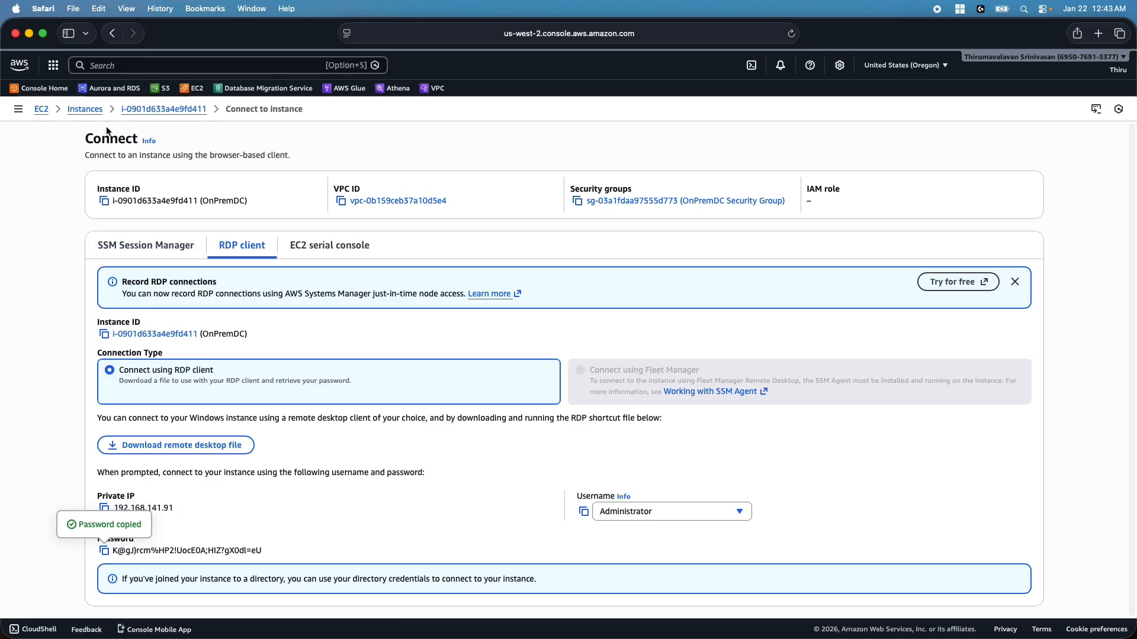
click(84, 109)
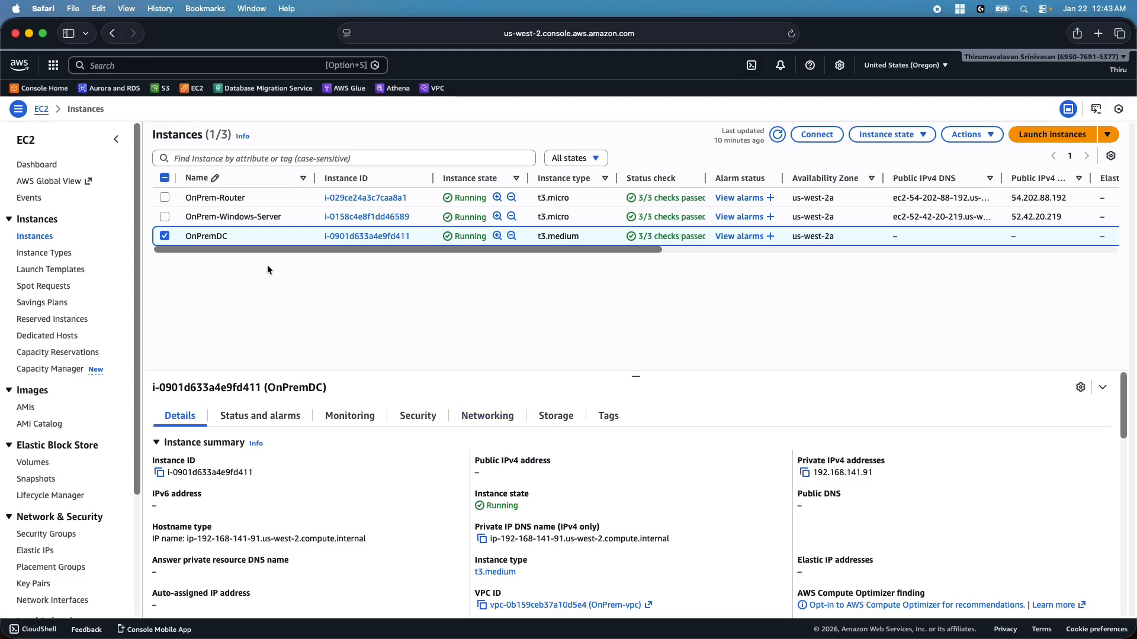
Select OnPrem-Windows-Server instead of OnPremDC and copy its public IPv4 address
click(164, 234)
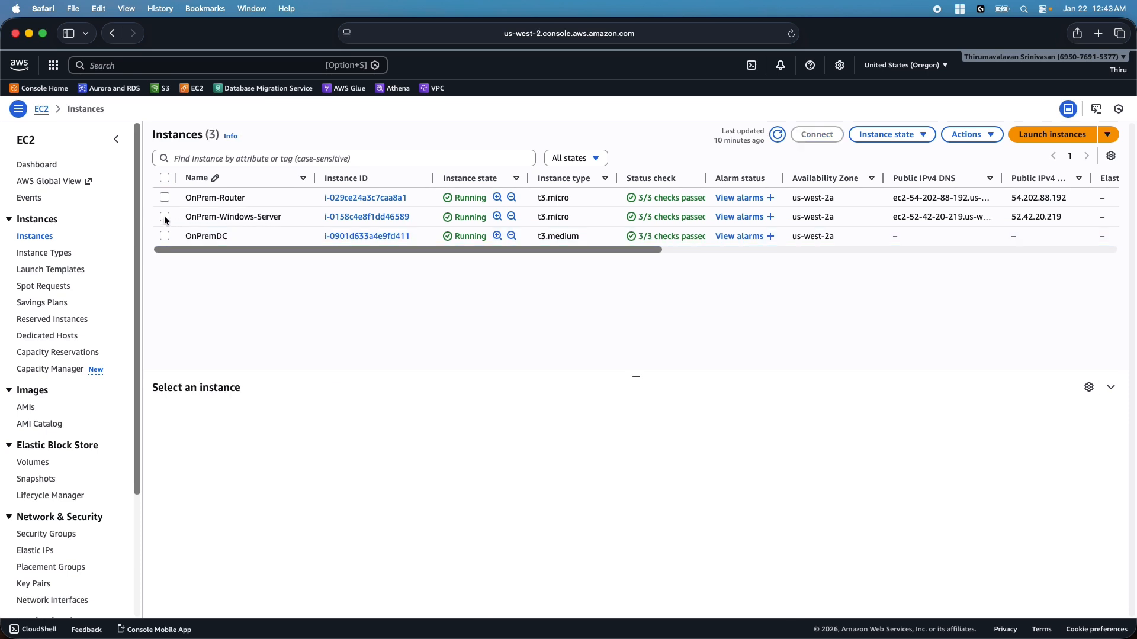
click(164, 217)
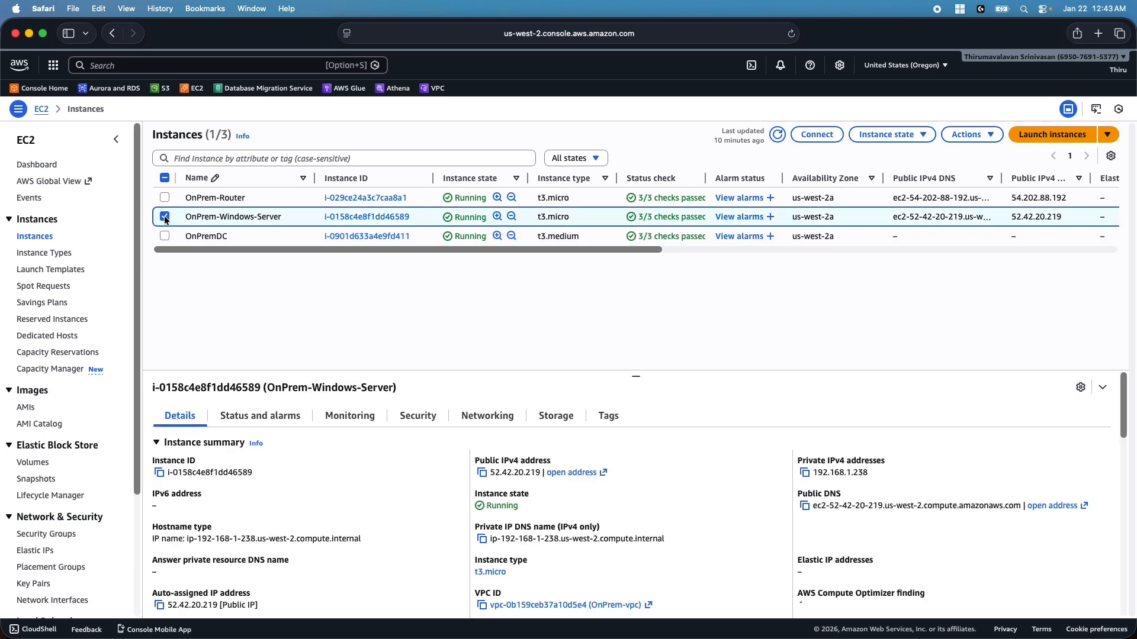
click(482, 473)
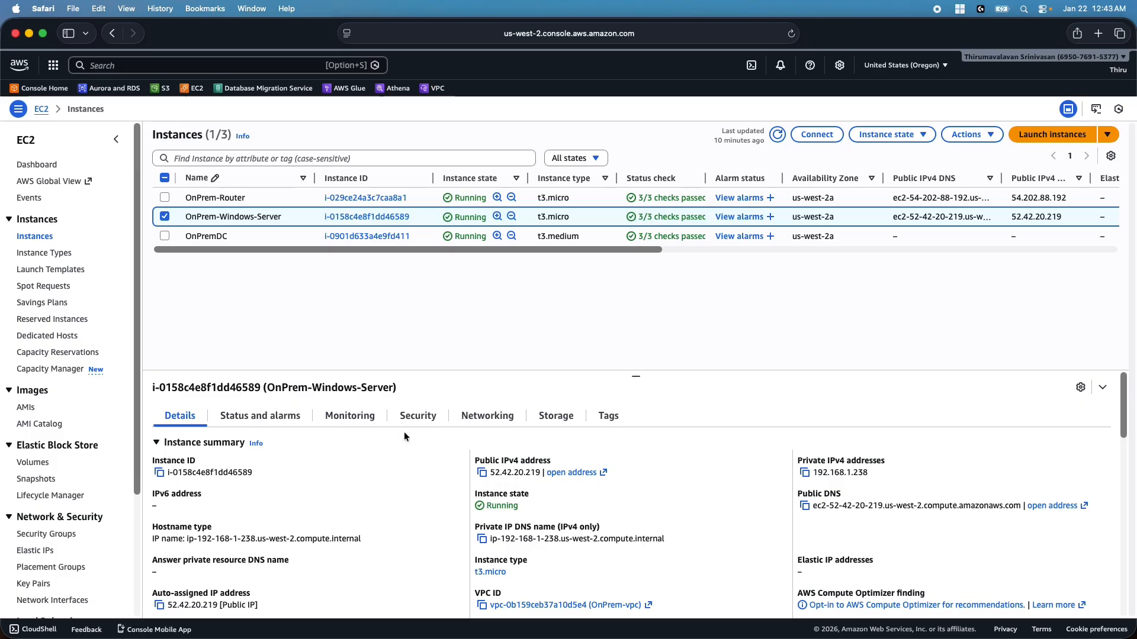
Review the server's inbound rules, then go to the Security Groups list
click(417, 416)
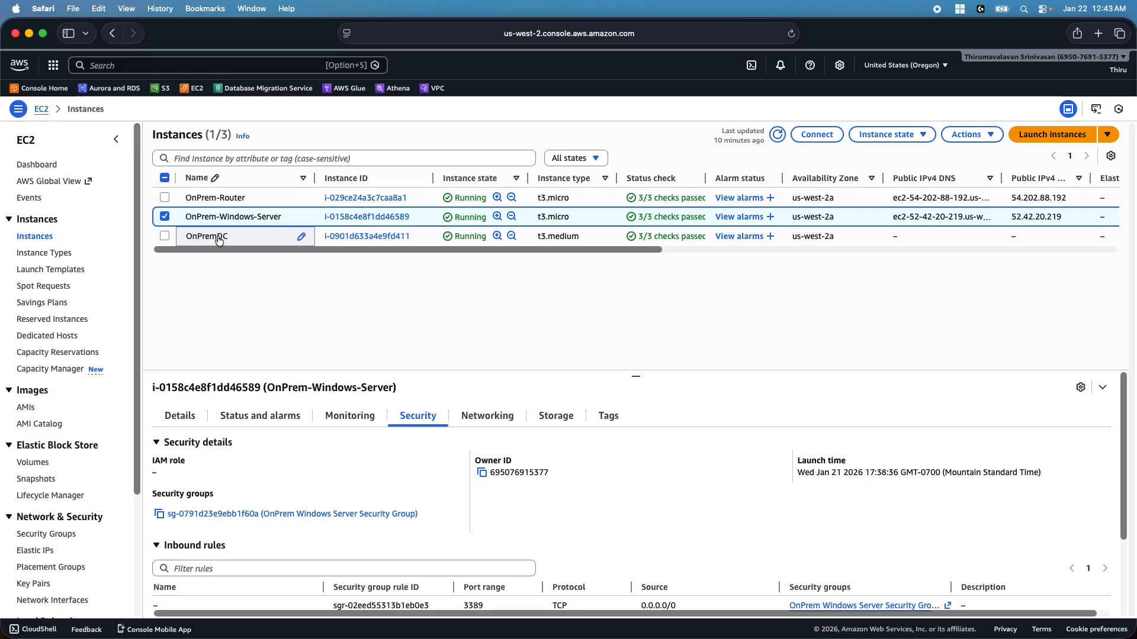
click(166, 217)
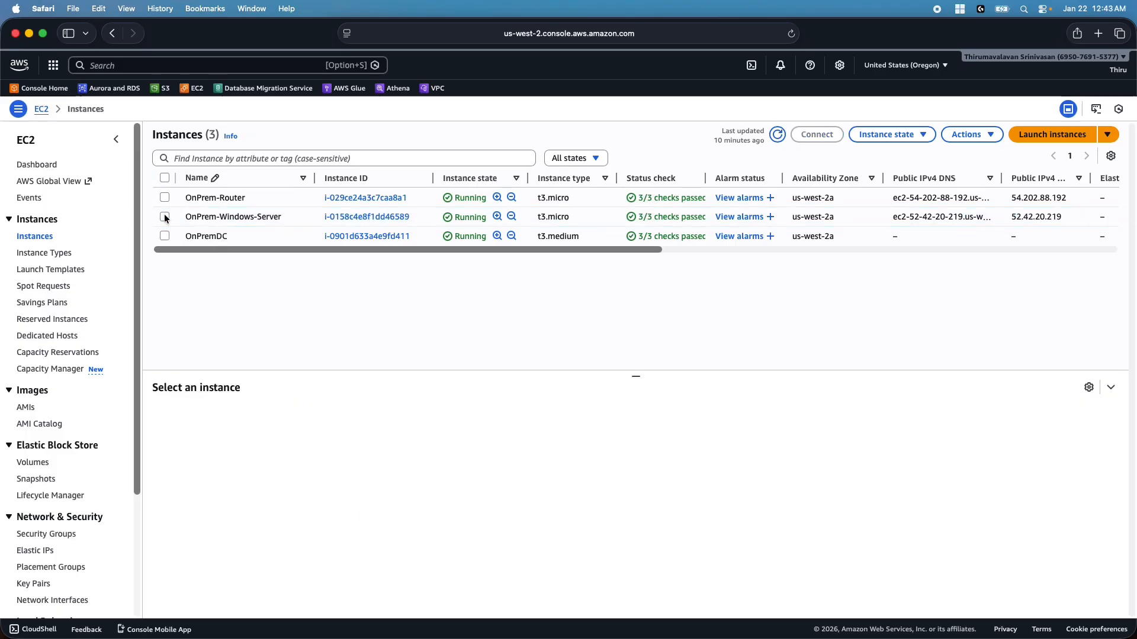
click(46, 534)
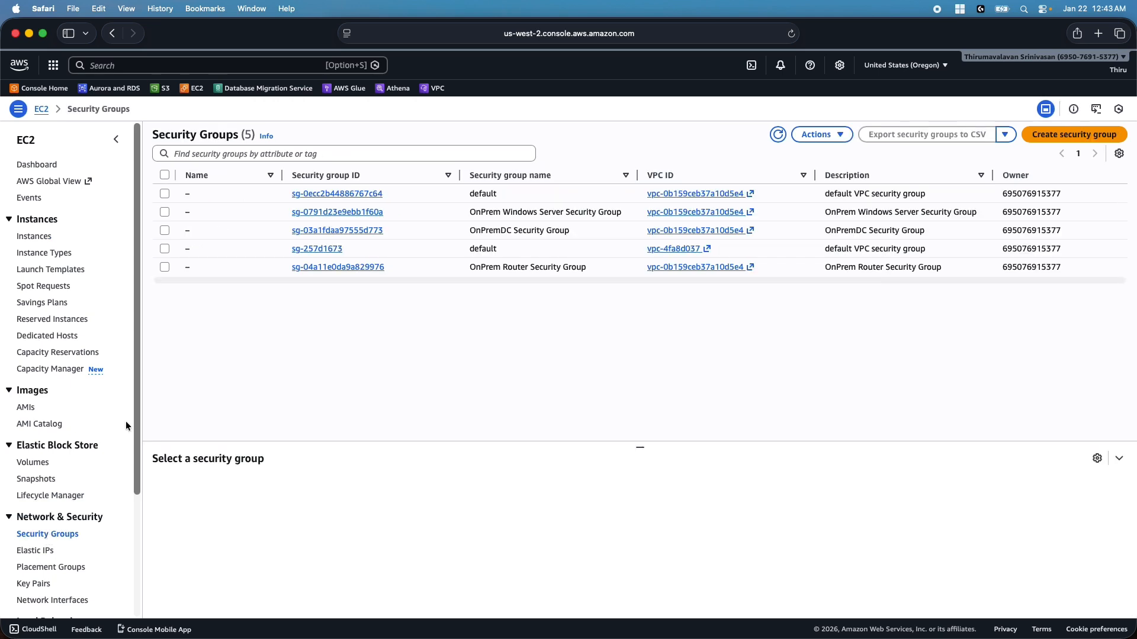
Add an RDP inbound rule to OnPremDC Security Group sourced from OnPrem Windows Server Security Group
click(165, 230)
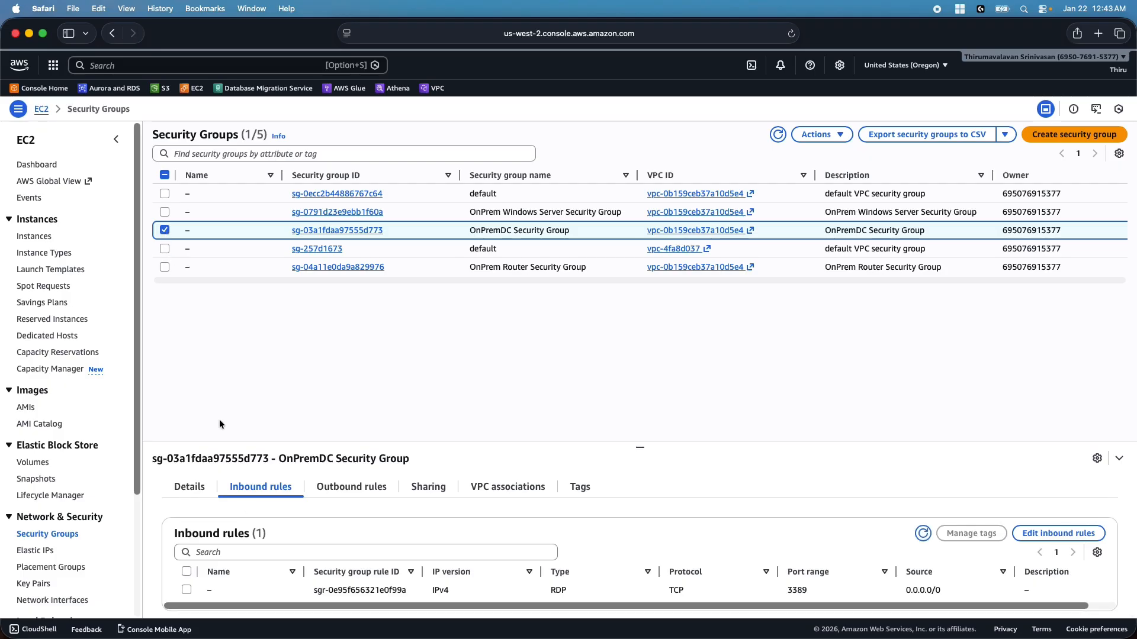
click(1062, 533)
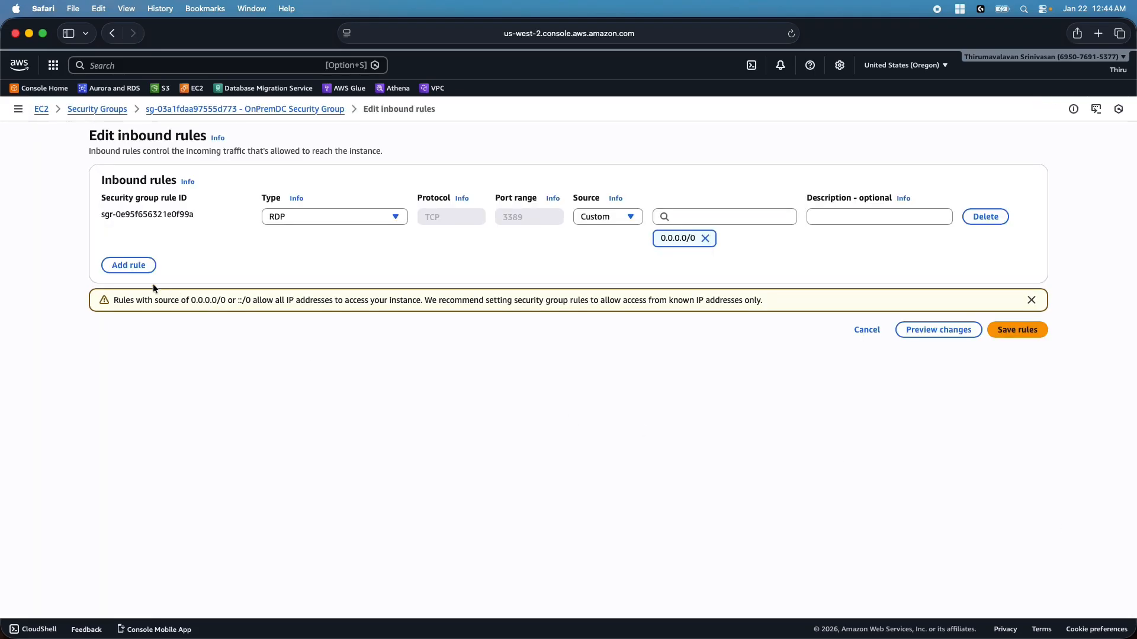
click(122, 264)
click(329, 255)
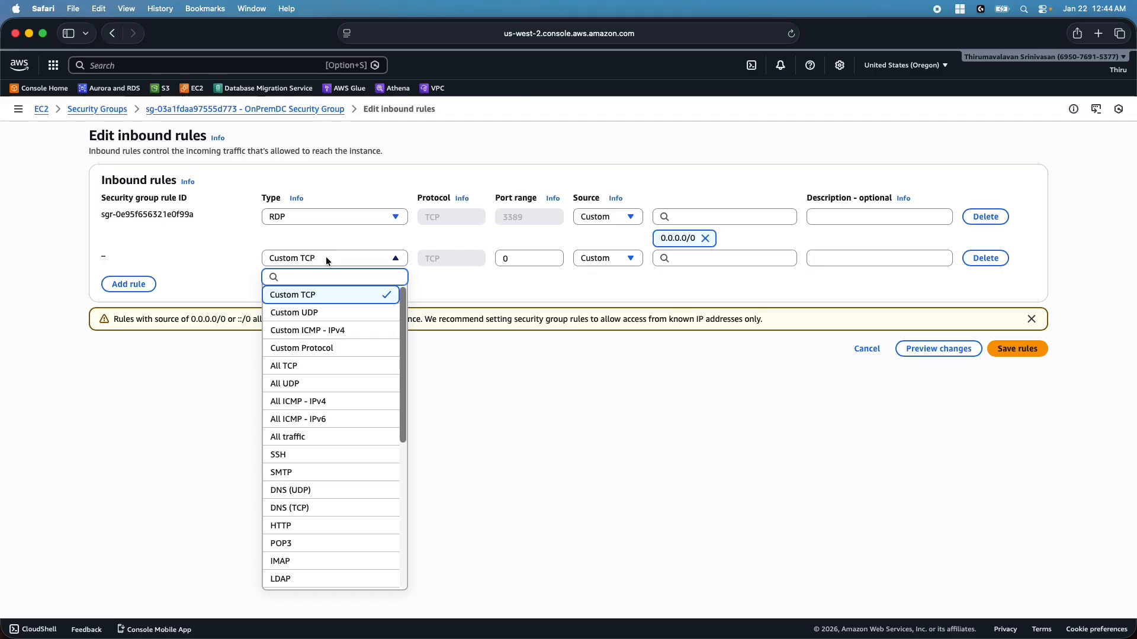
scroll(334, 461, down, 2)
scroll(334, 461, down, 5)
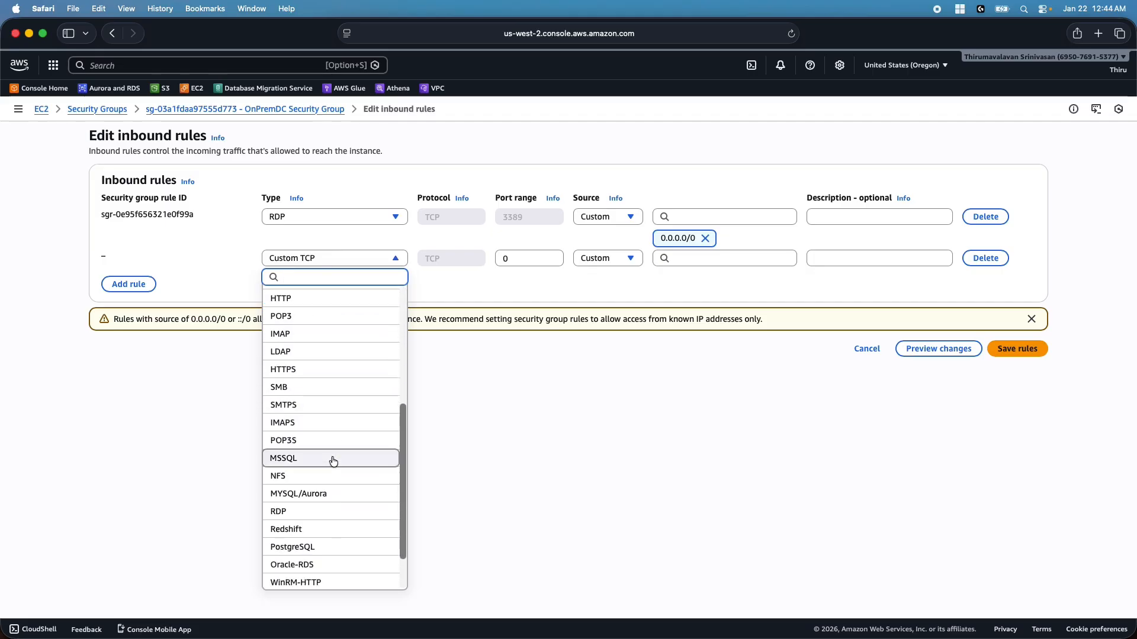
click(308, 511)
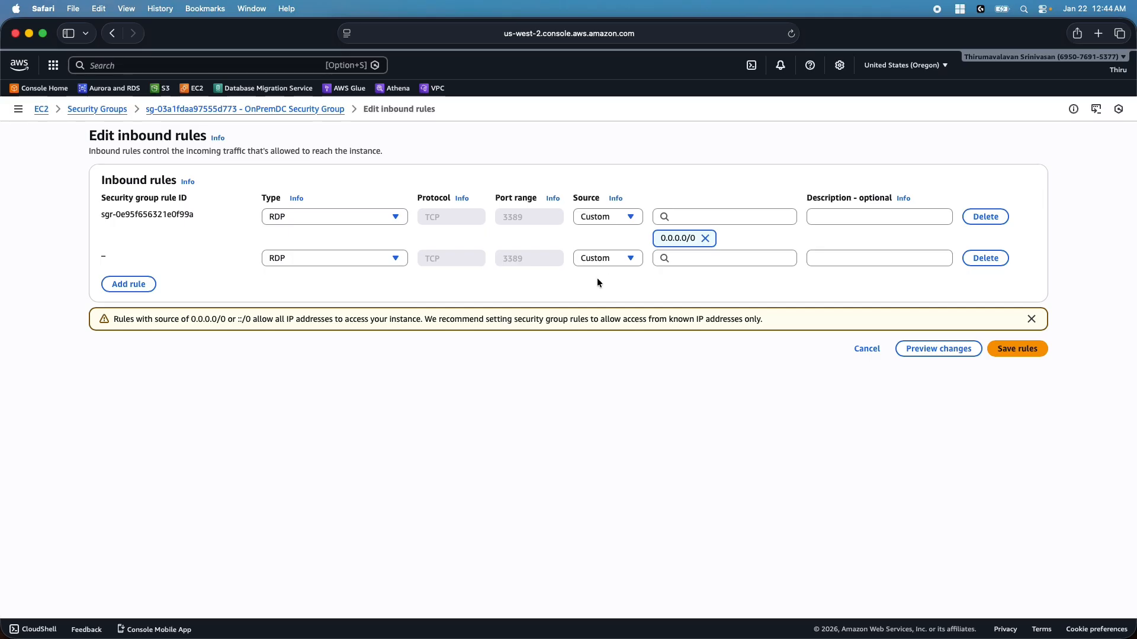
click(687, 259)
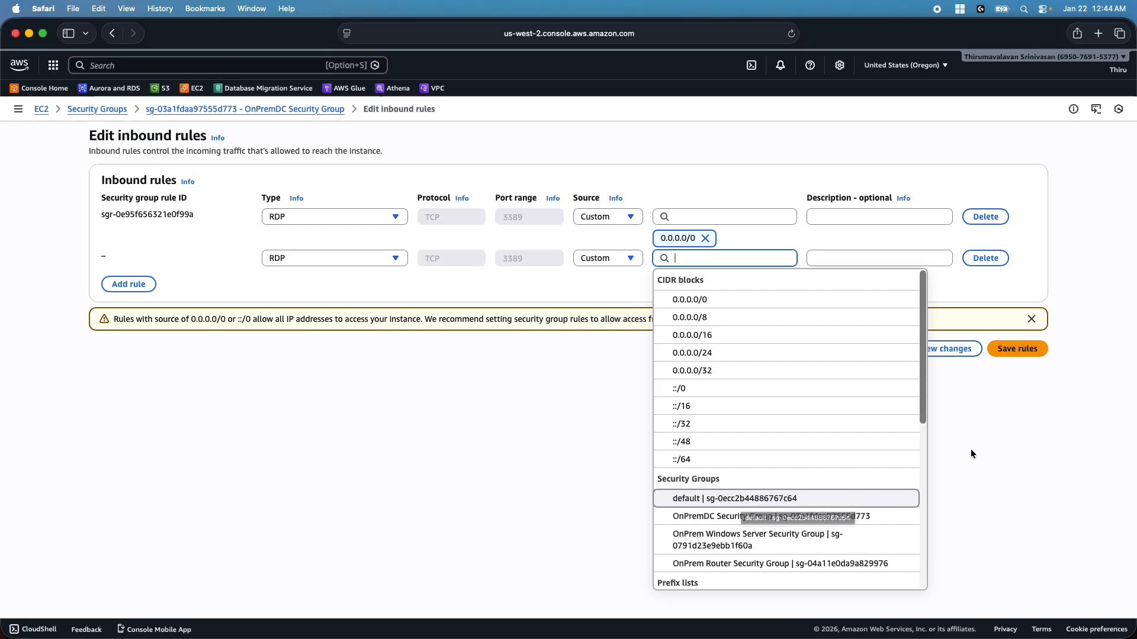
click(711, 541)
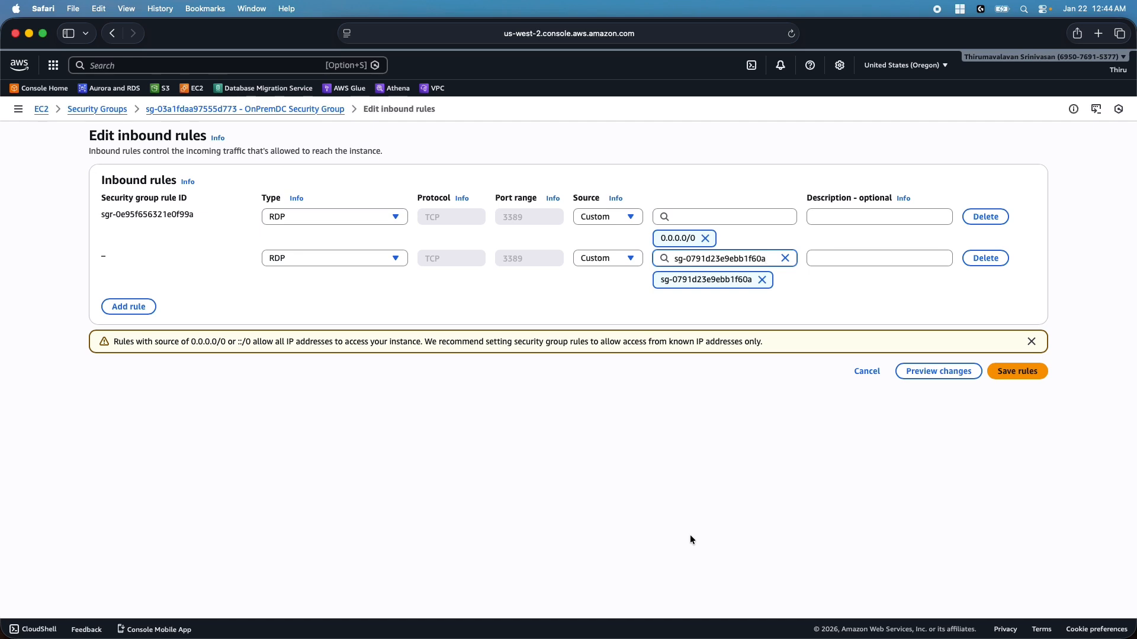
Delete the RDP rule open to 0.0.0.0/0 and save the inbound rules
click(983, 219)
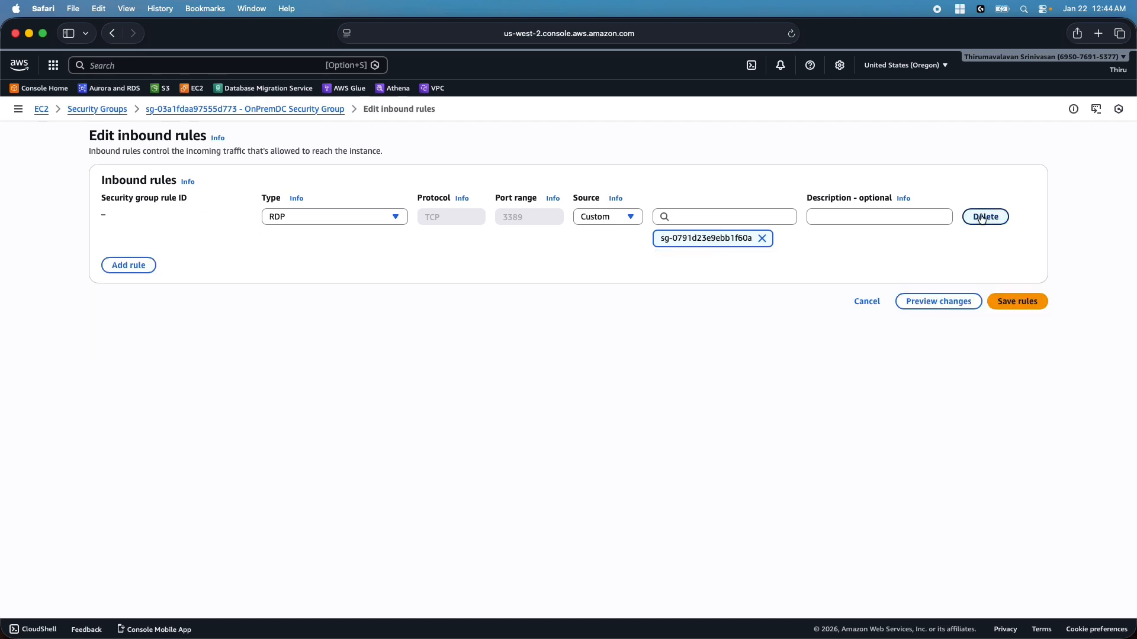
click(1023, 302)
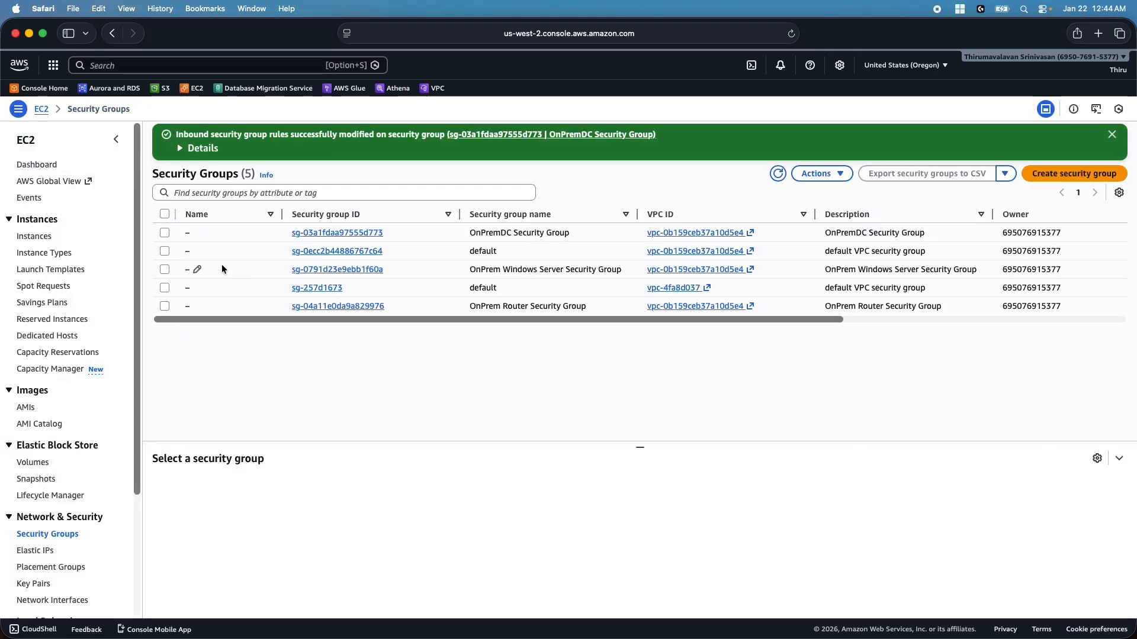
click(35, 237)
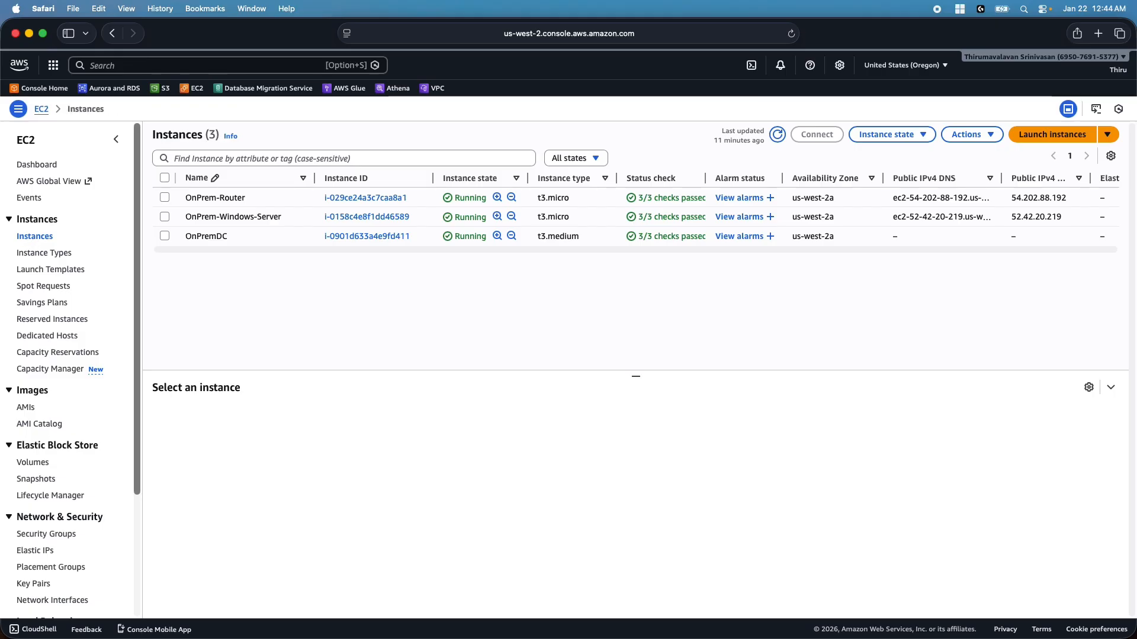
key(super+Tab)
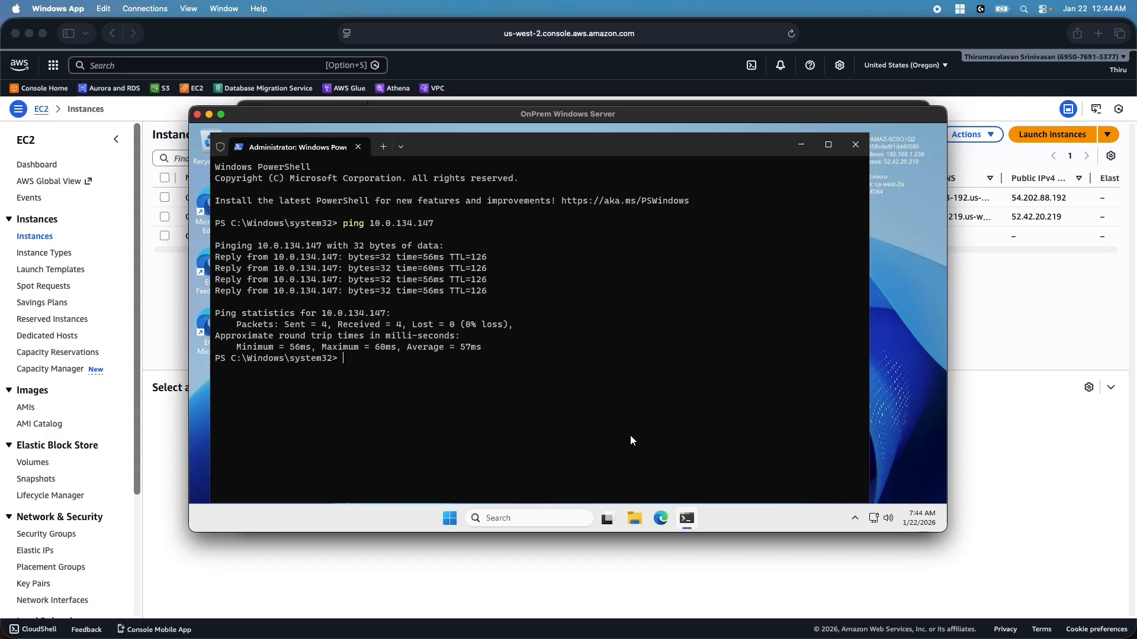
Maximize the remote session and launch Remote Desktop Connection from Windows Tools
click(222, 114)
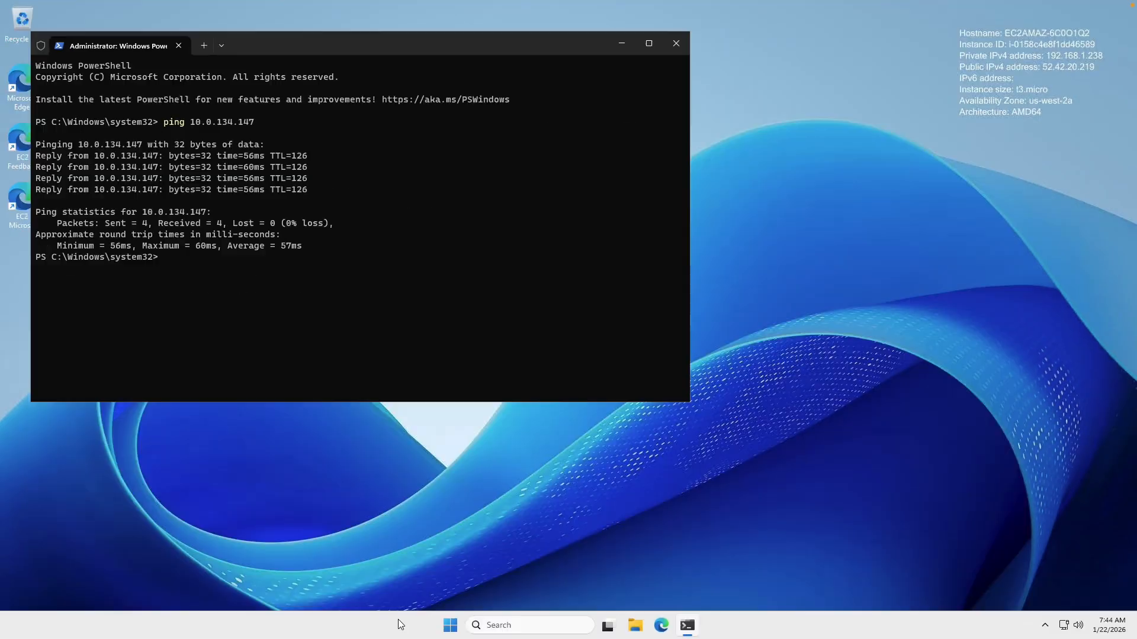
click(453, 631)
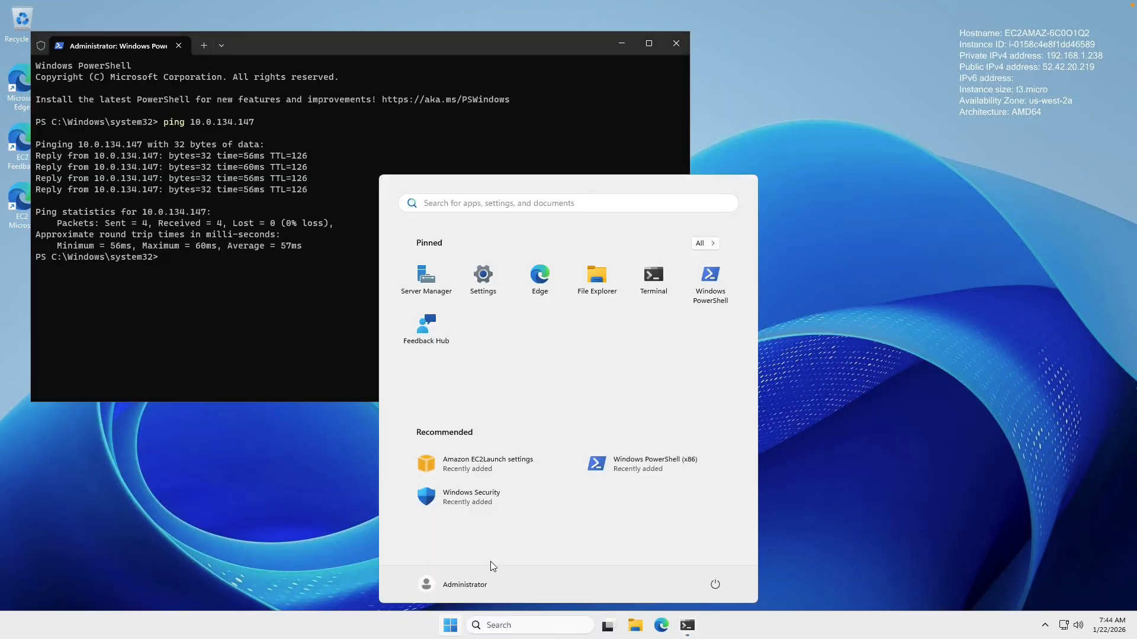
click(718, 244)
scroll(578, 415, down, 5)
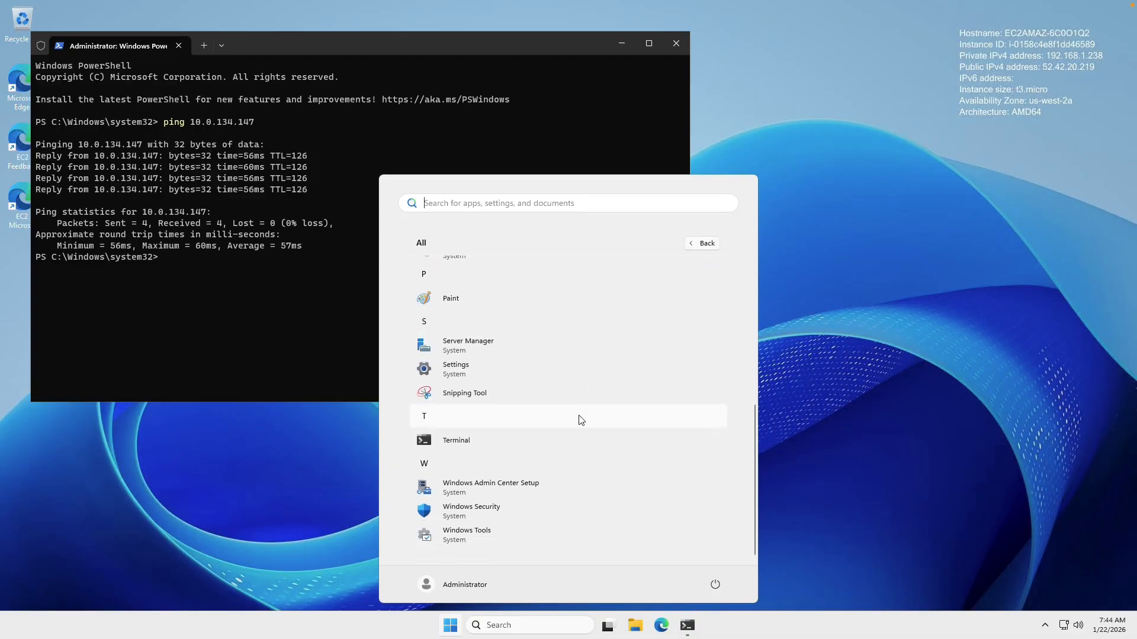
click(473, 538)
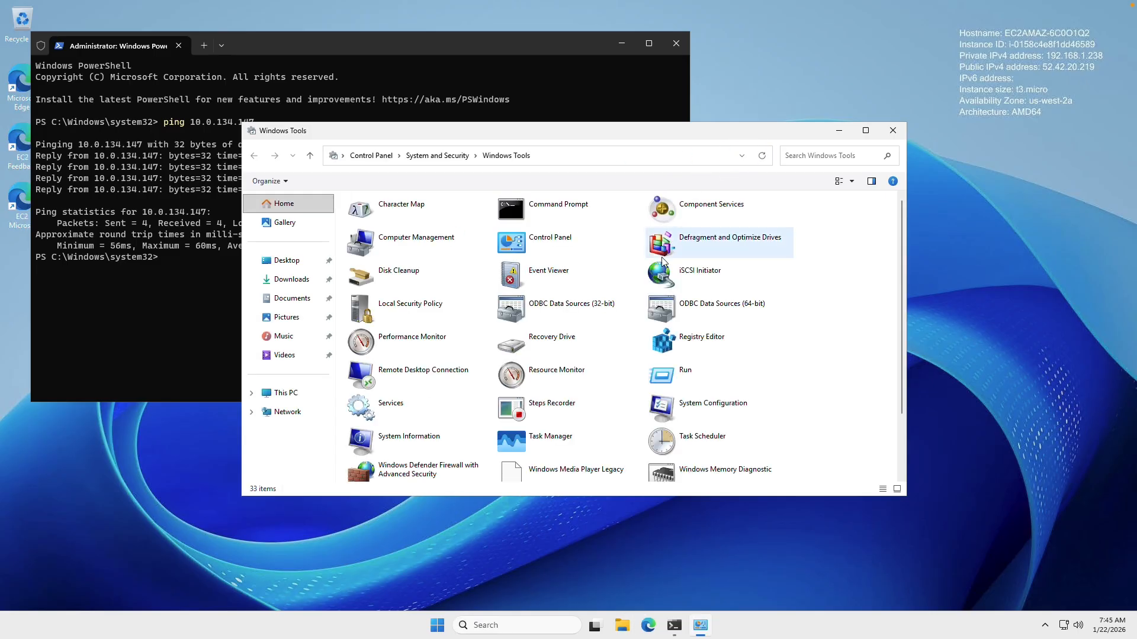
double_click(407, 380)
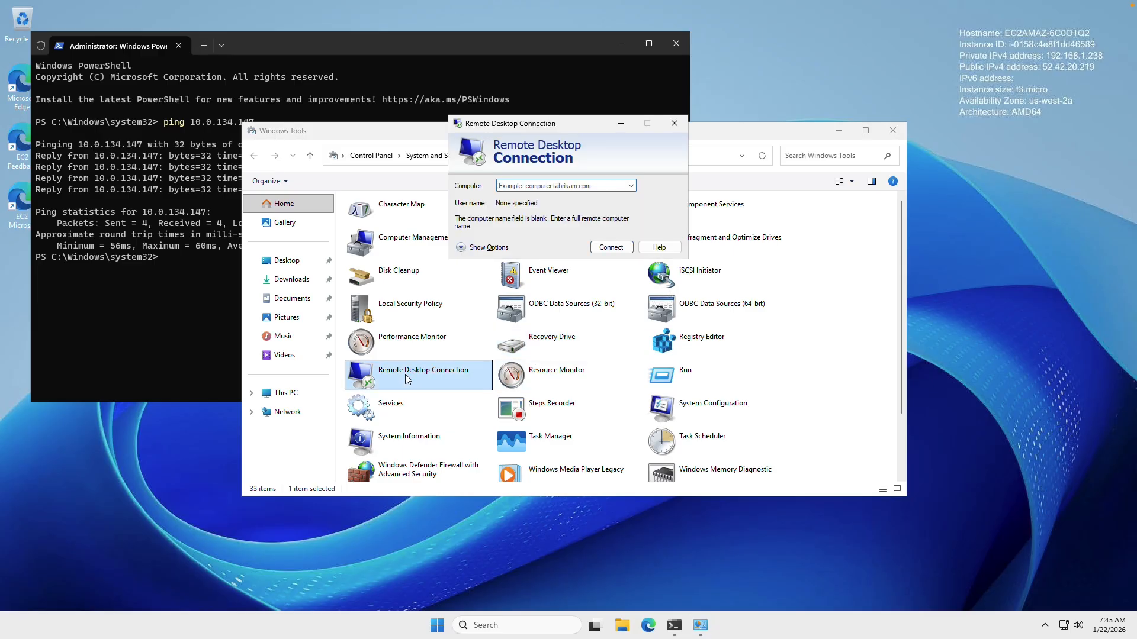
Paste 192.168.141.91 as the target computer and start the connection
mouse_move(450, 4)
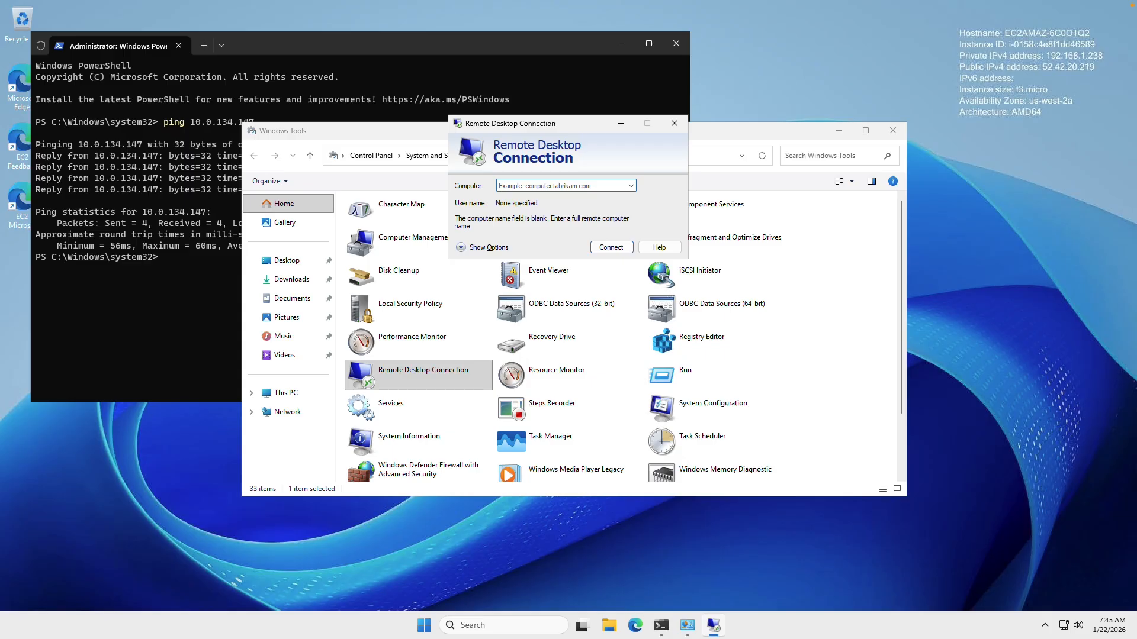
click(551, 183)
click(549, 186)
key(ctrl+v)
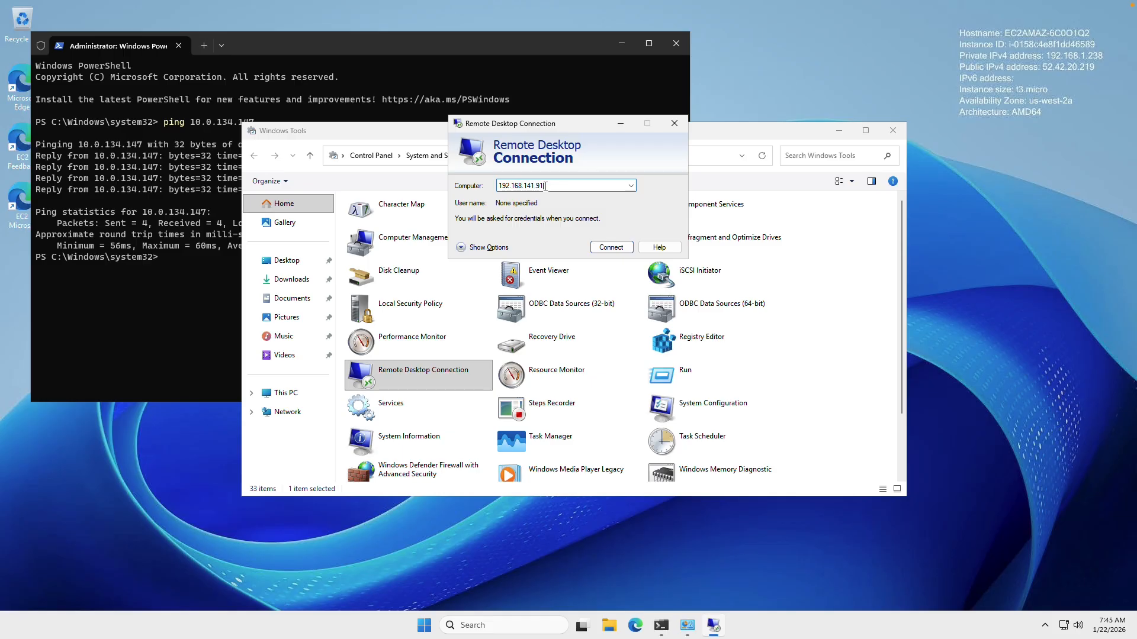
click(606, 248)
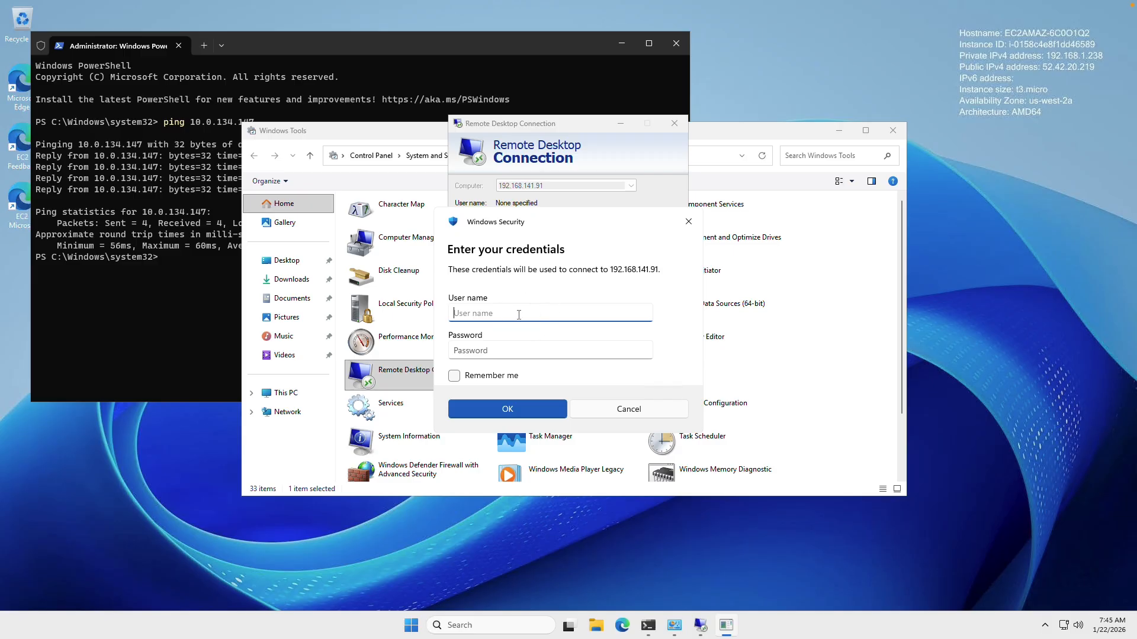
Sign in as Administrator with the copied password and accept the unverified certificate
text(Administrator)
click(468, 349)
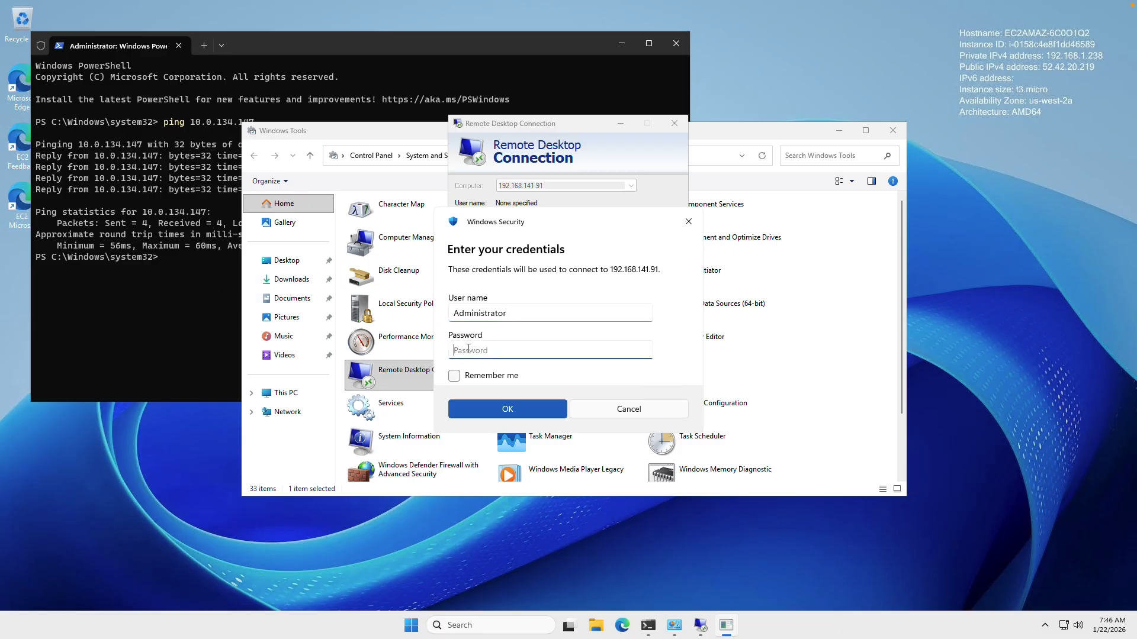
key(ctrl+v)
click(516, 409)
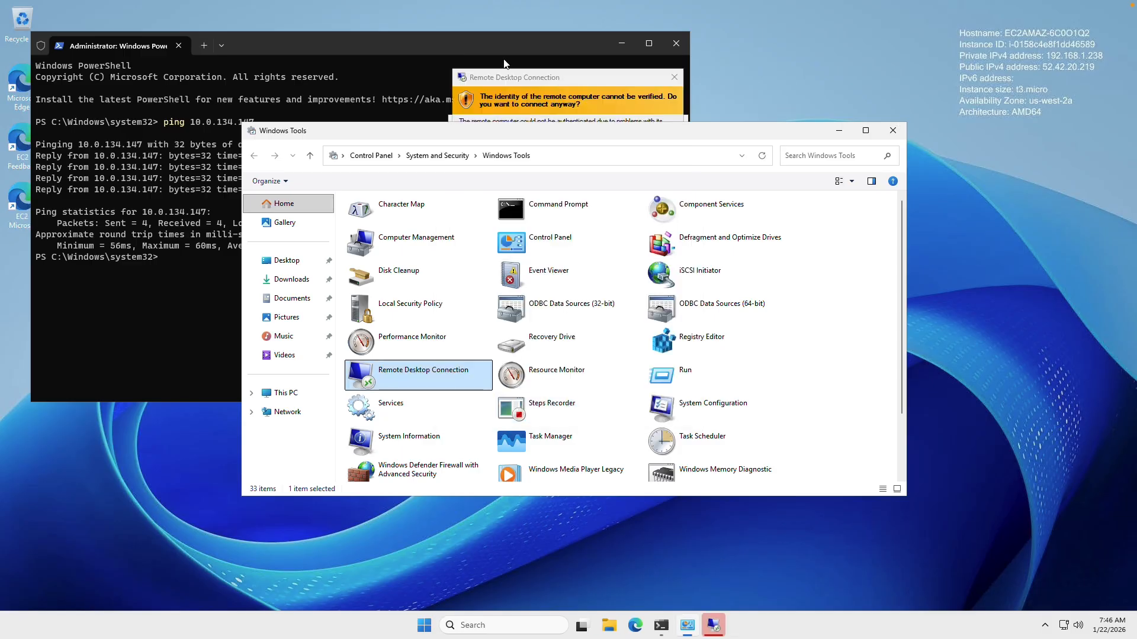
click(501, 77)
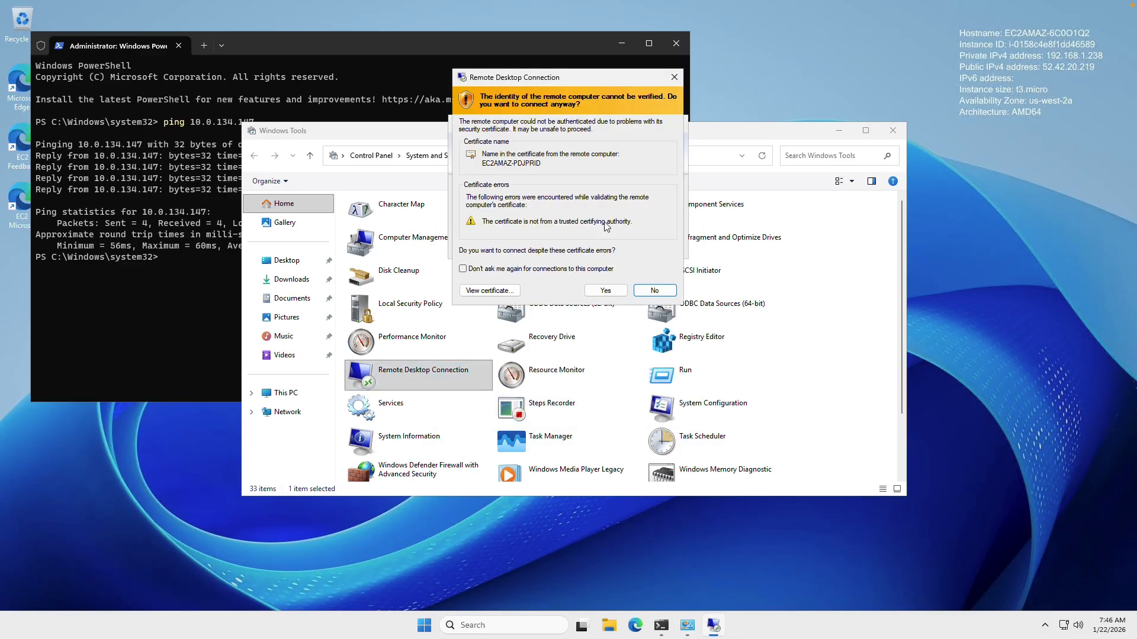
click(607, 290)
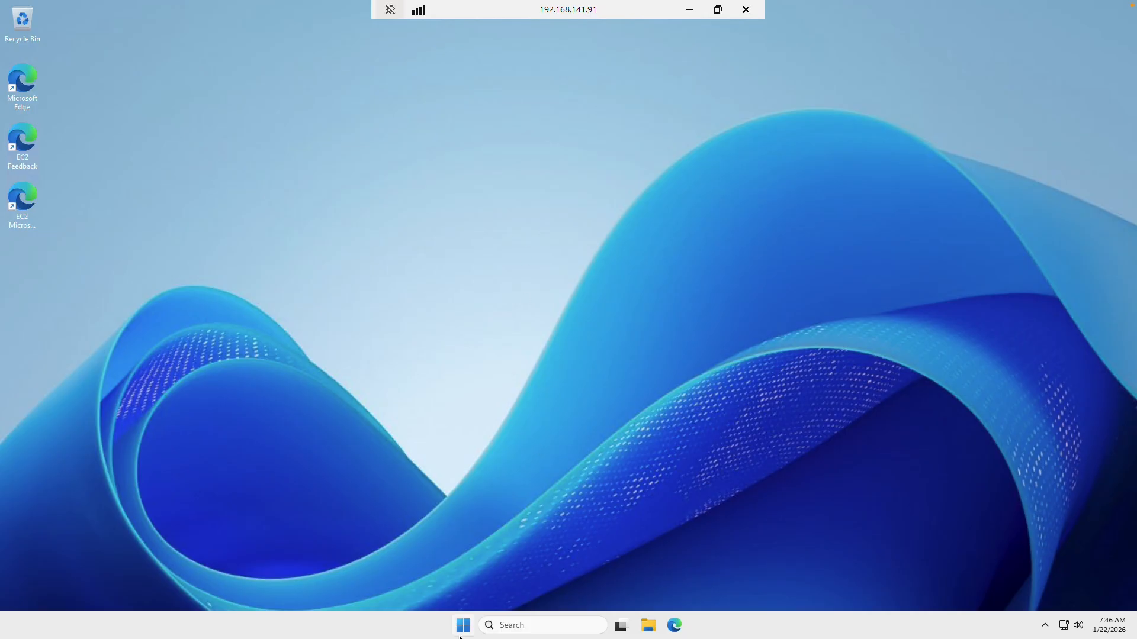
Find Network Connections via search and open the Ethernet adapter's properties
click(528, 626)
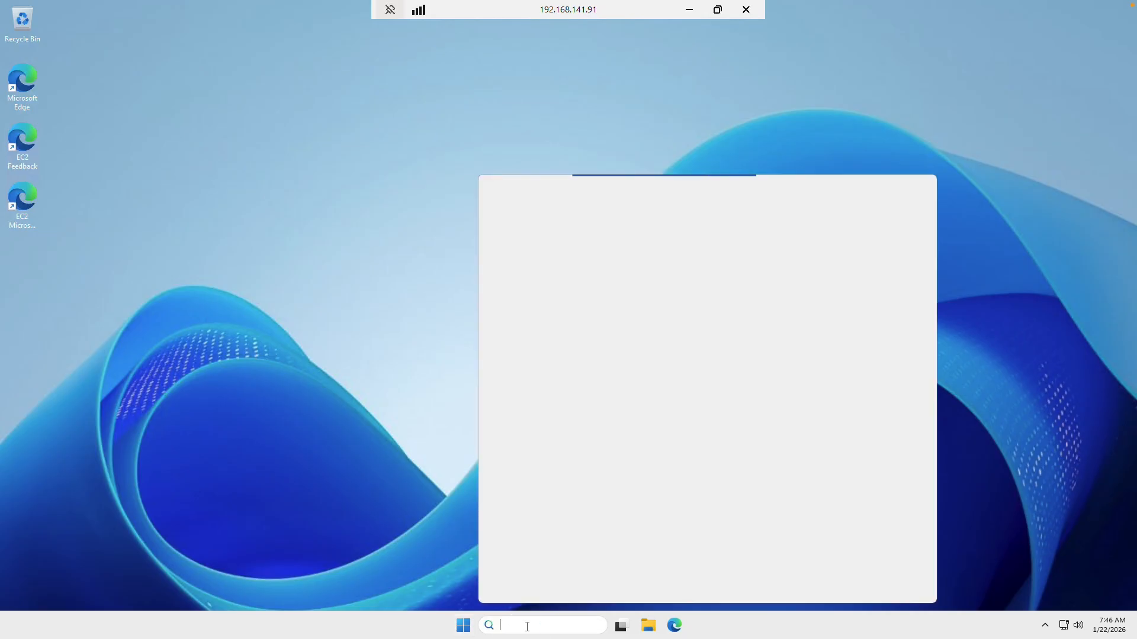
text(view network conn)
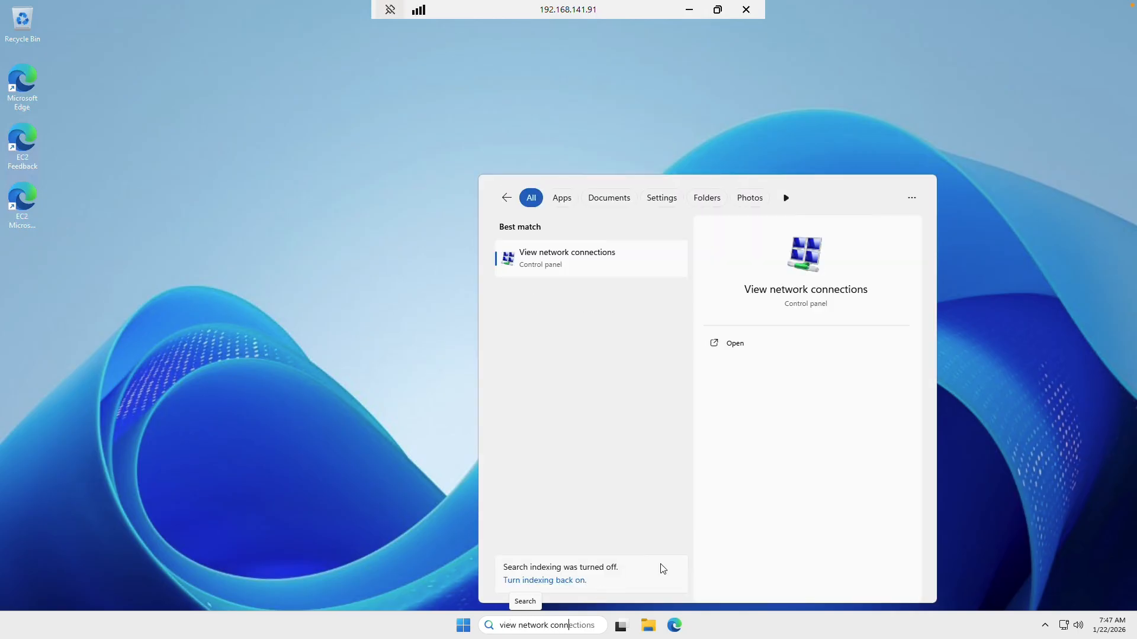
click(740, 345)
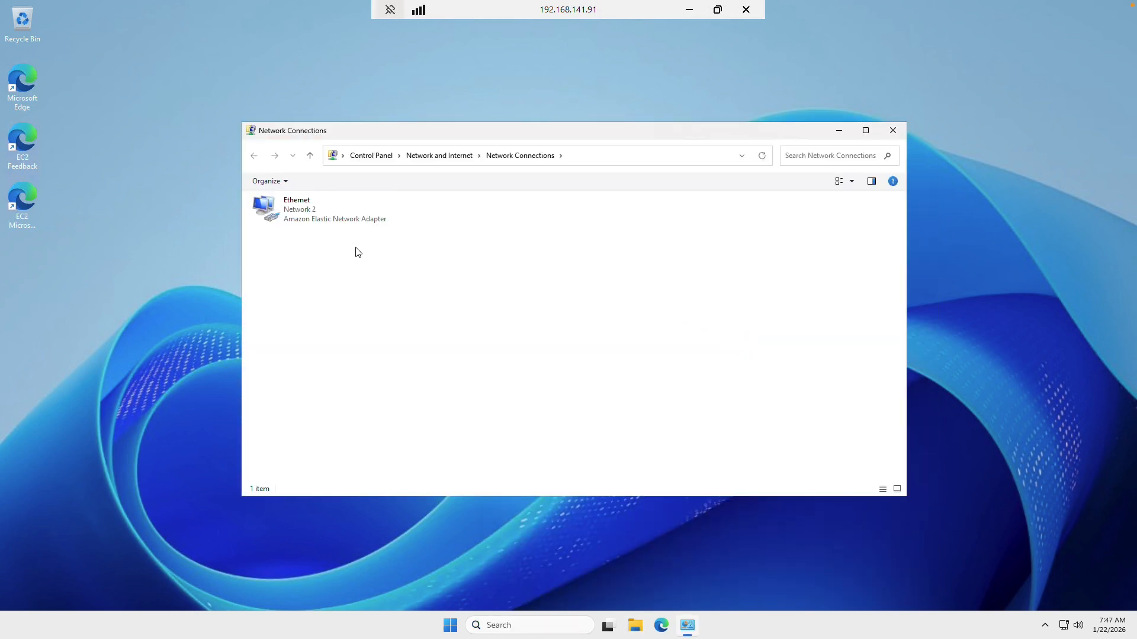
click(285, 214)
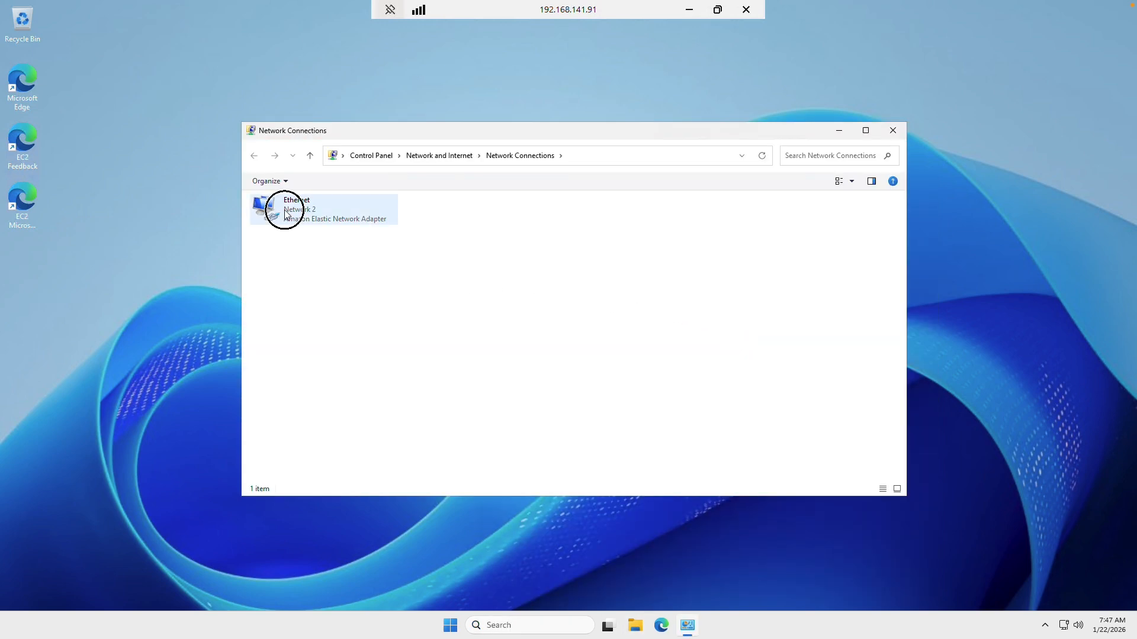
double_click(285, 213)
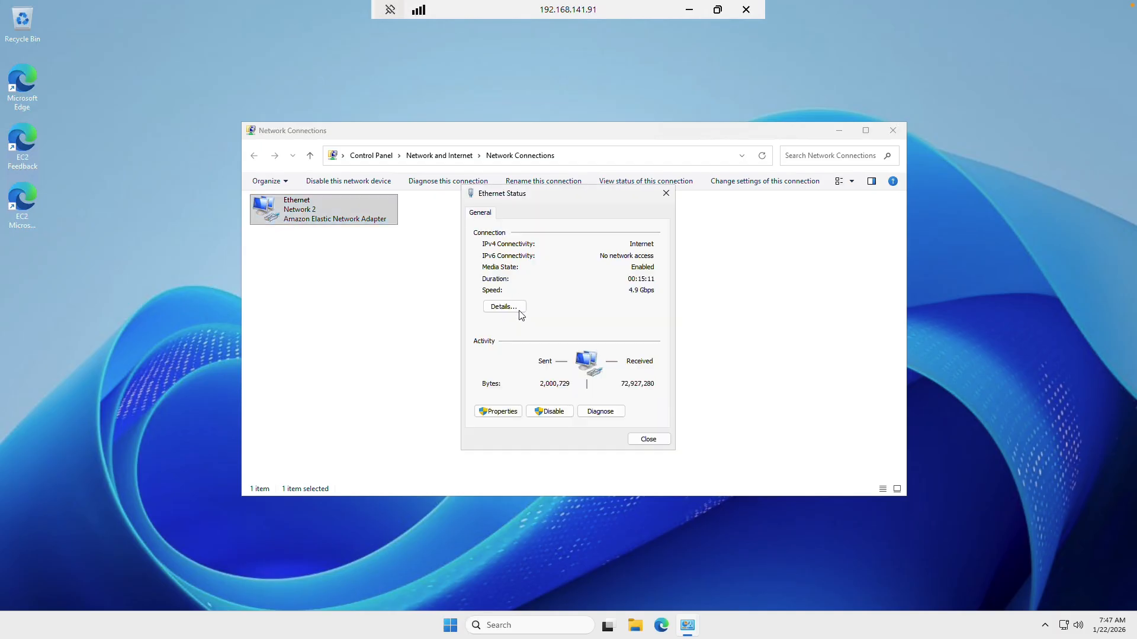
click(500, 417)
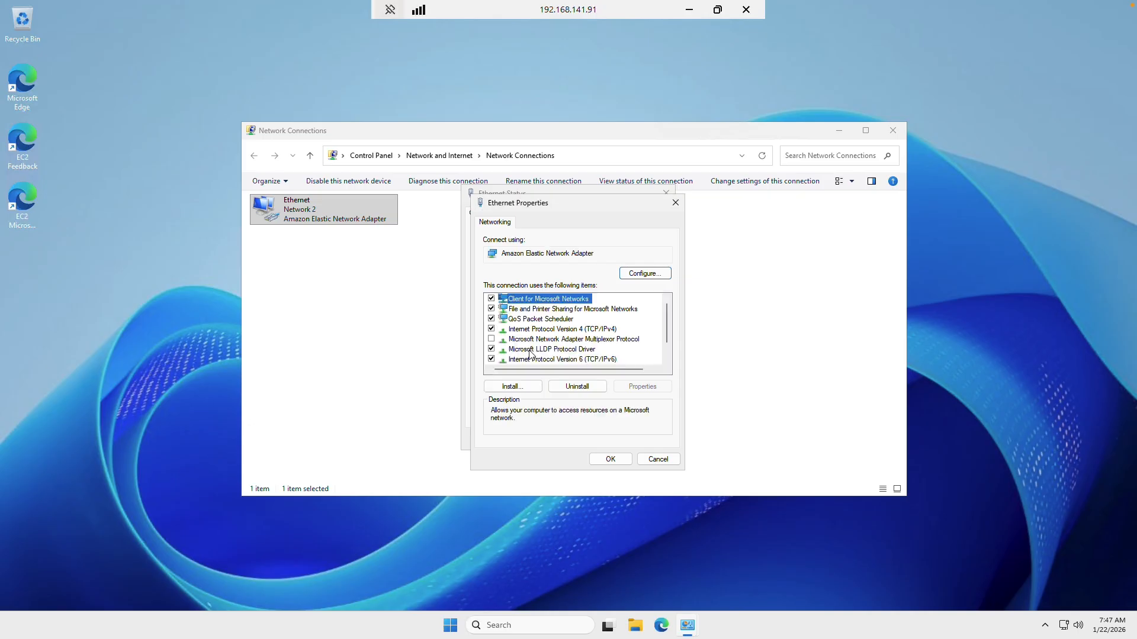
Set the IPv4 preferred DNS server to 127.0.0.1, save, and close the network windows
click(537, 330)
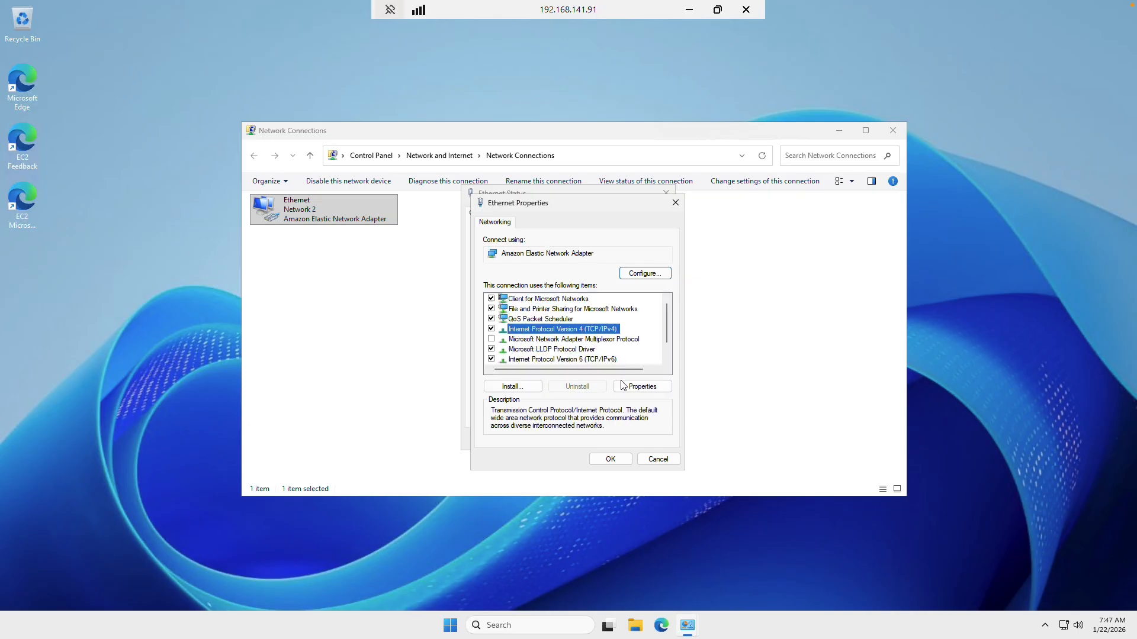
click(641, 387)
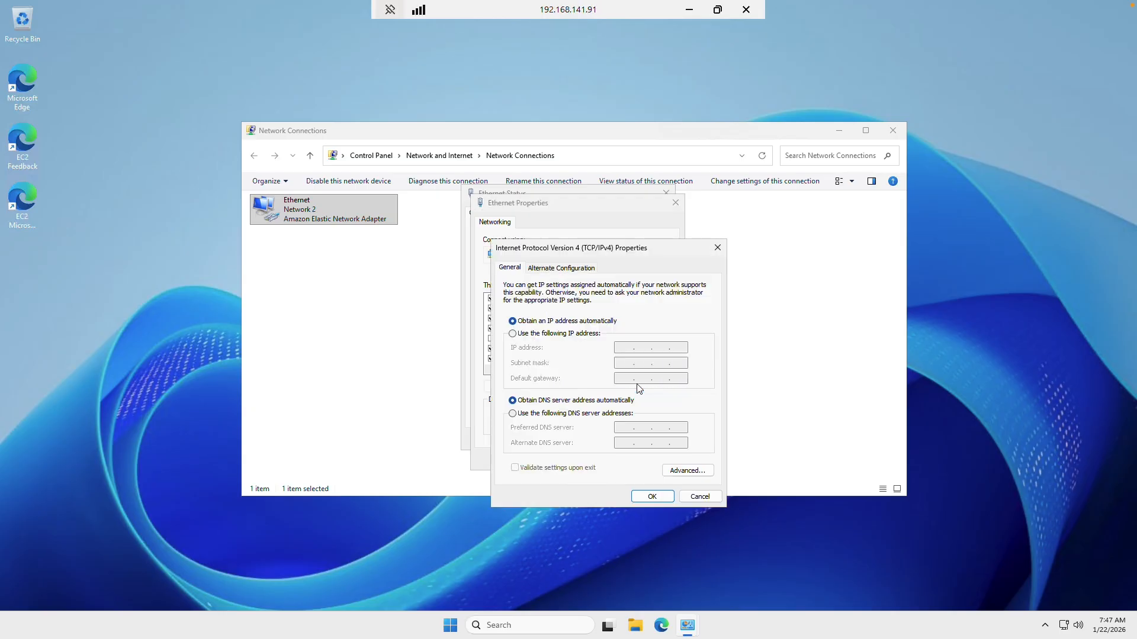
click(512, 414)
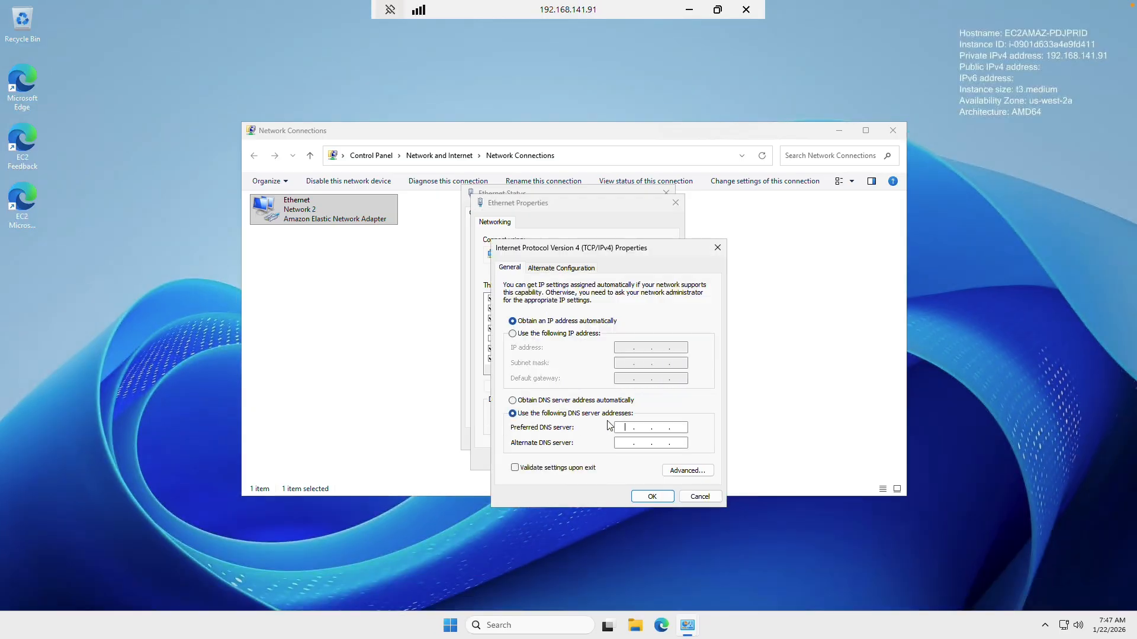
text(127 . 0 . 0 . 1)
click(652, 497)
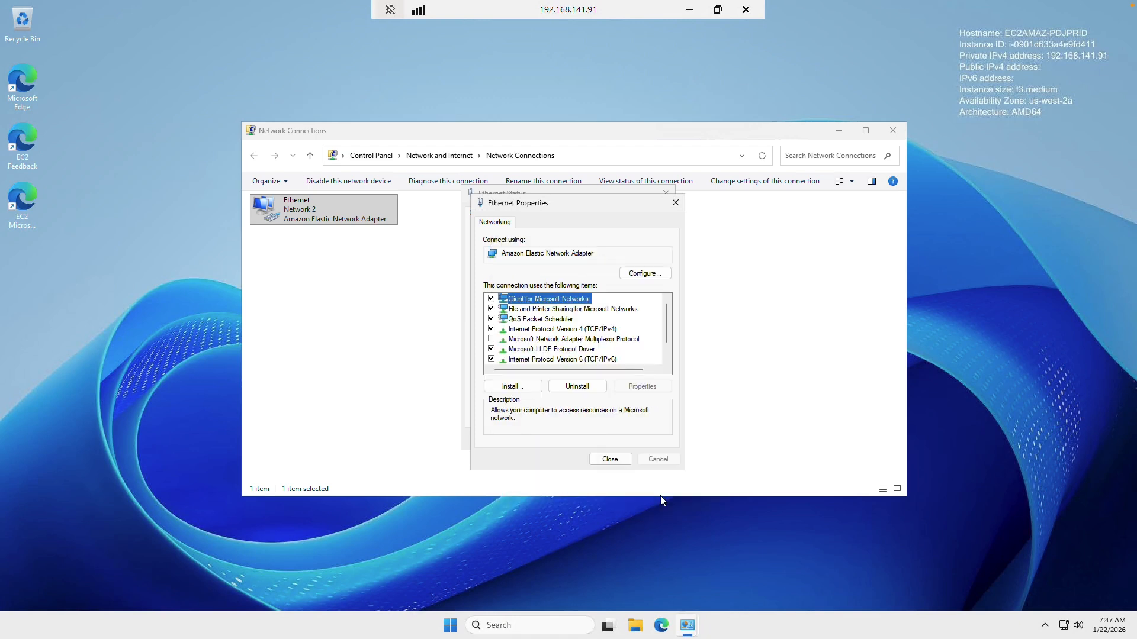
click(613, 462)
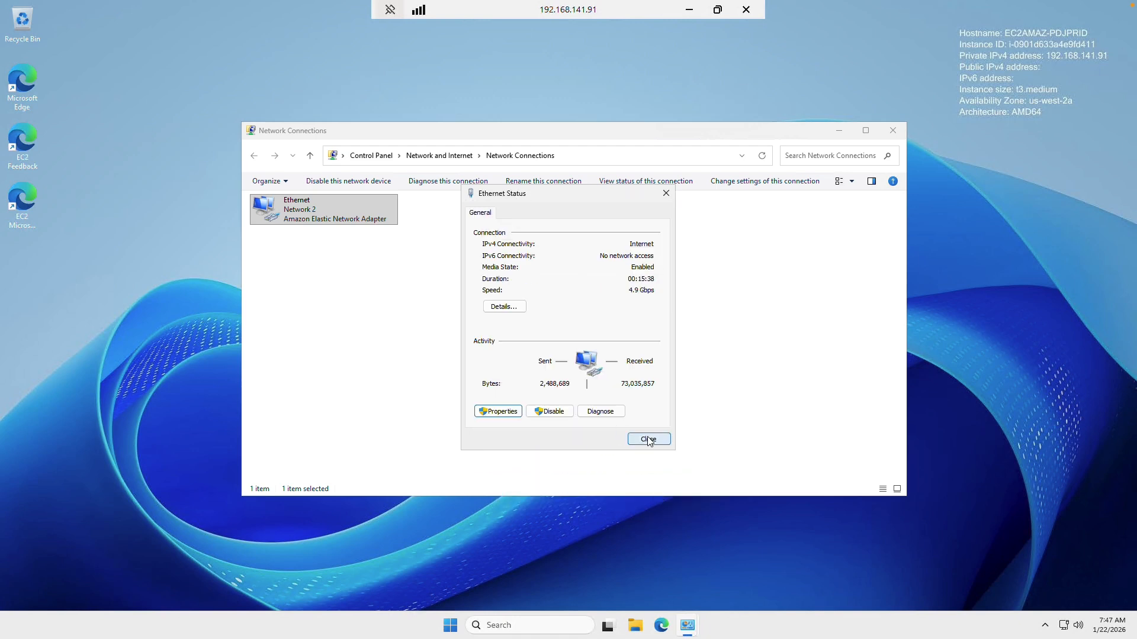
click(648, 442)
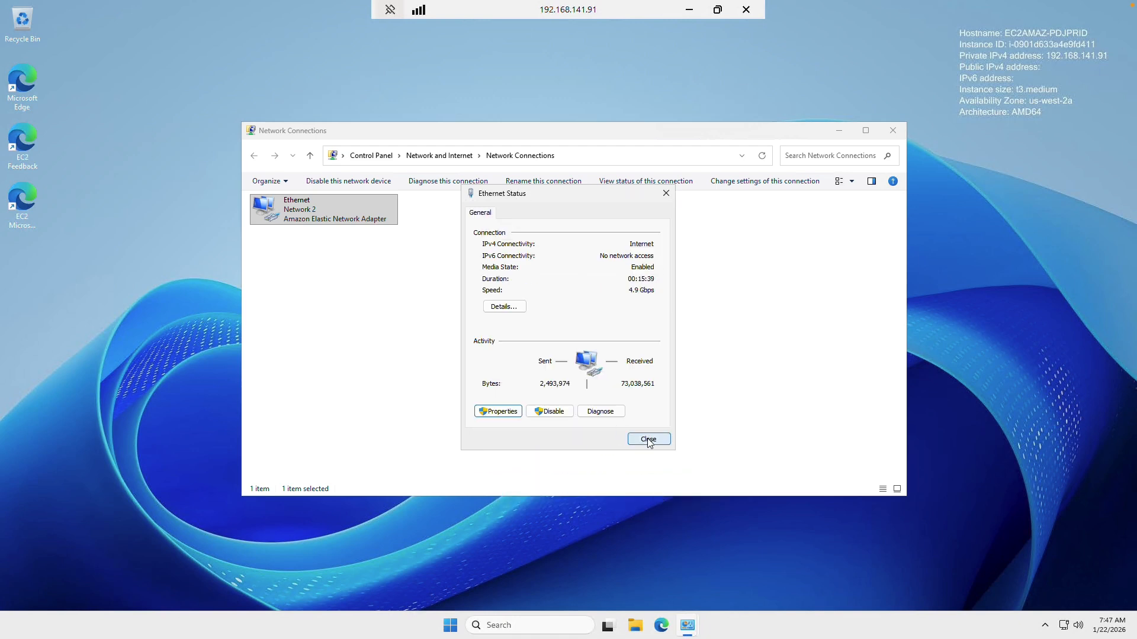
click(893, 130)
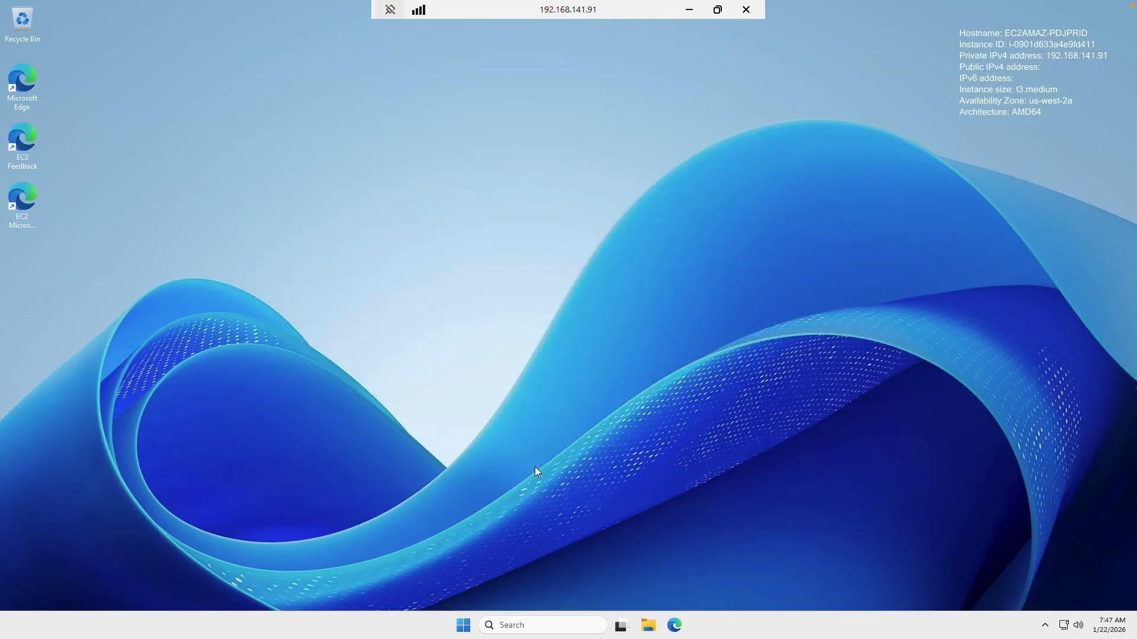
Run Install-WindowsFeature AD-Domain-Services in an administrator PowerShell window
click(470, 626)
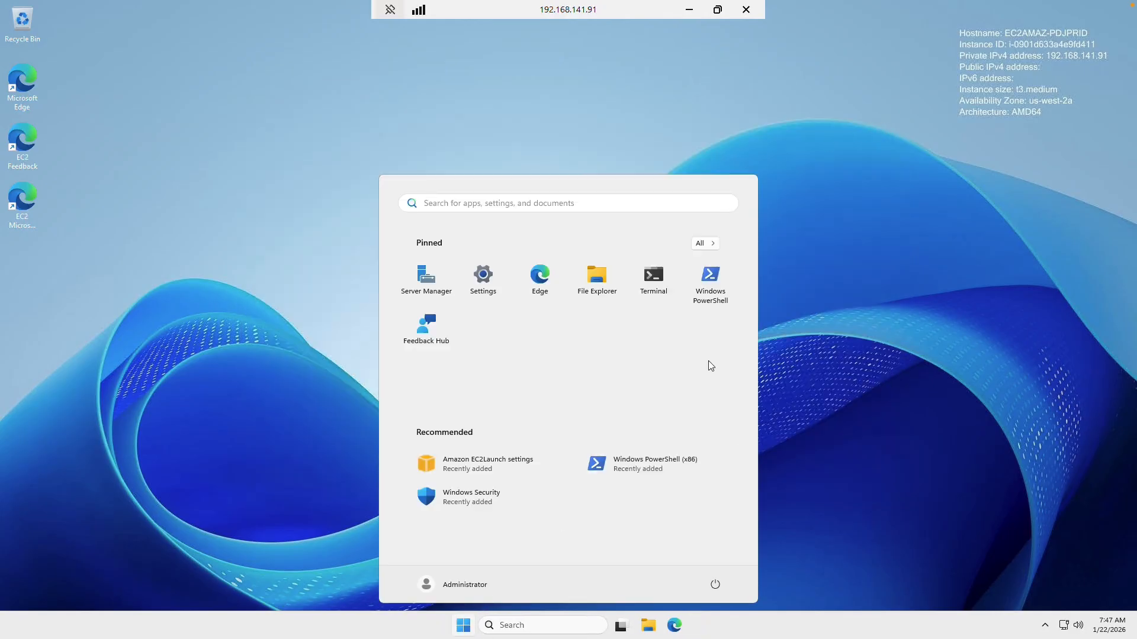
right_click(709, 270)
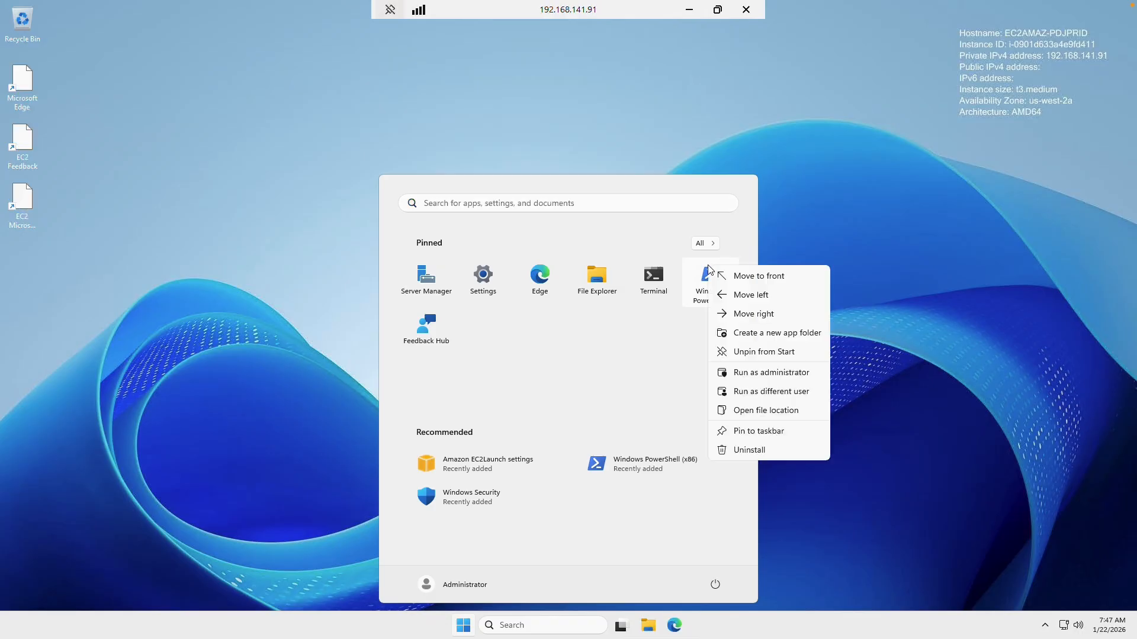
click(785, 371)
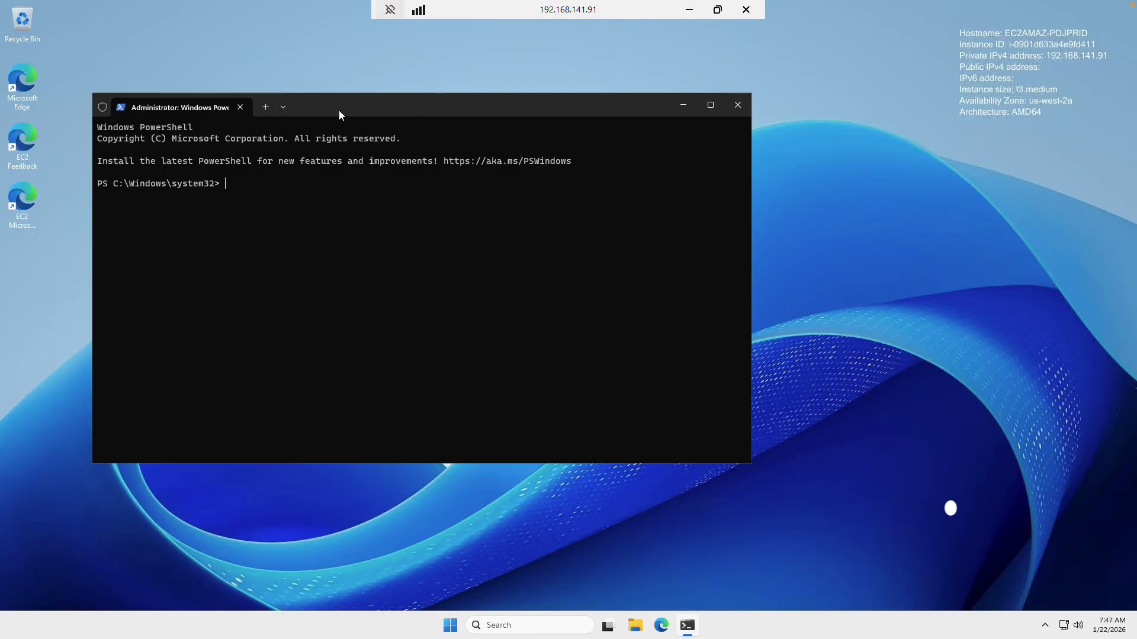
text(Install-WindowsFeature AD-Domain-Services)
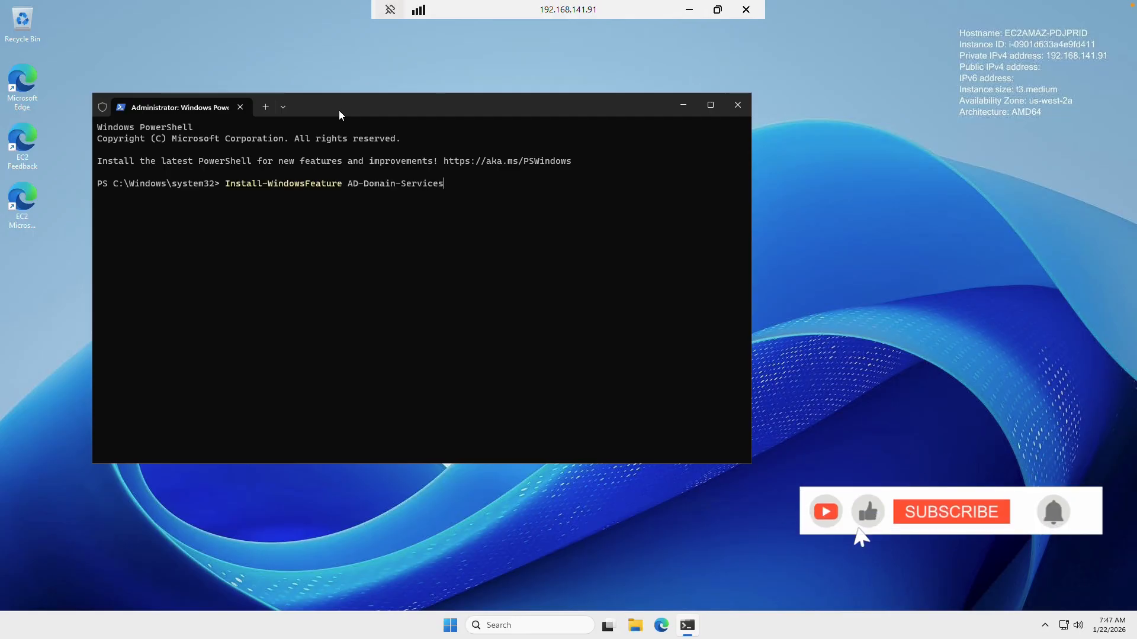
key(Return)
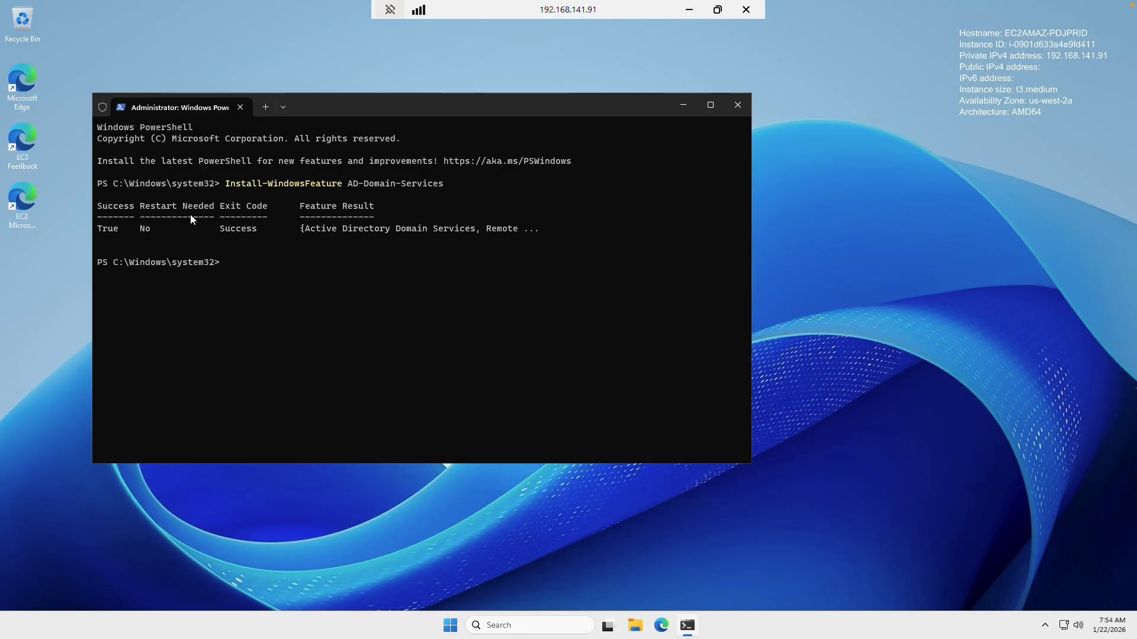
Run the pasted Install-ADDSForest command for onpremad.local and enter the safe-mode password twice
text(Install-ADDSForest -CreateDnsDelegation:$false -DatabasePath "C:\Windows\NTDS" -DomainMode "7" -DomainName "onpremad.local" -DomainNetbiosName "onpremad" -ForestMode "7" -InstallDns:$true -LogPath "C:\Windows\NTDS" -NoRebootOnCompletion:$false -SysvolPath "C:\Windows\SYSVOL" -Force:$true)
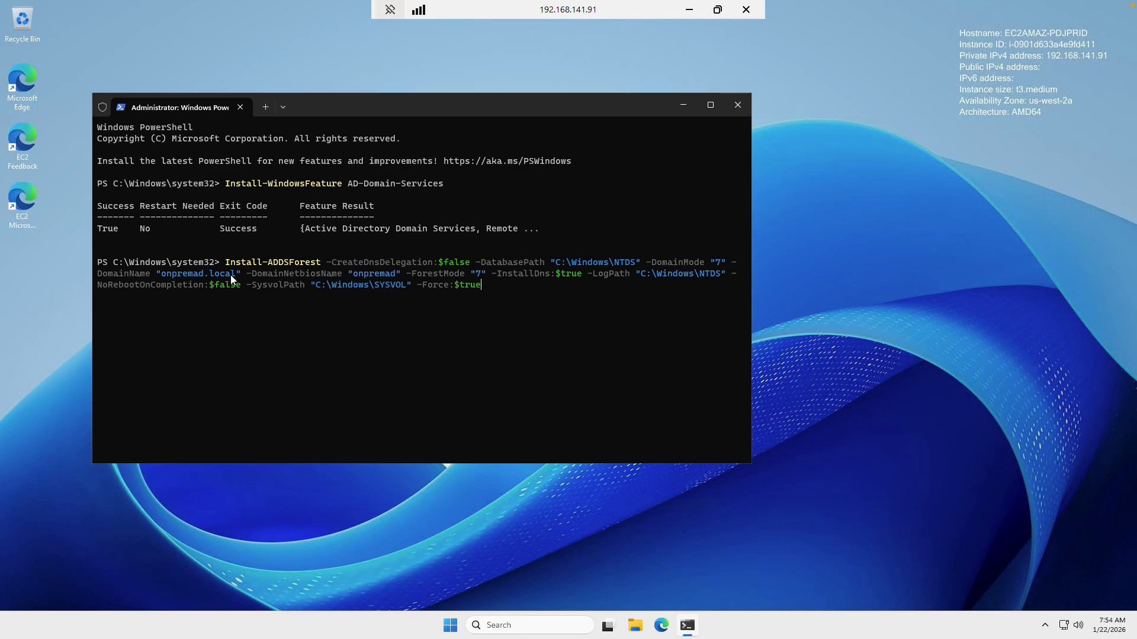
key(Return)
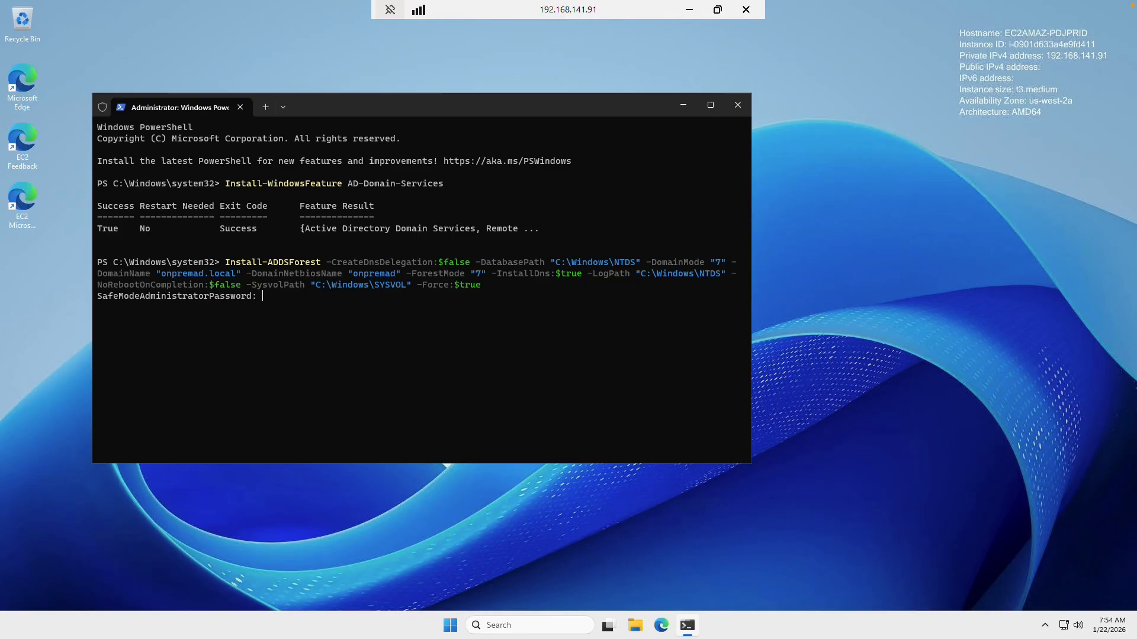
text(********)
key(Return)
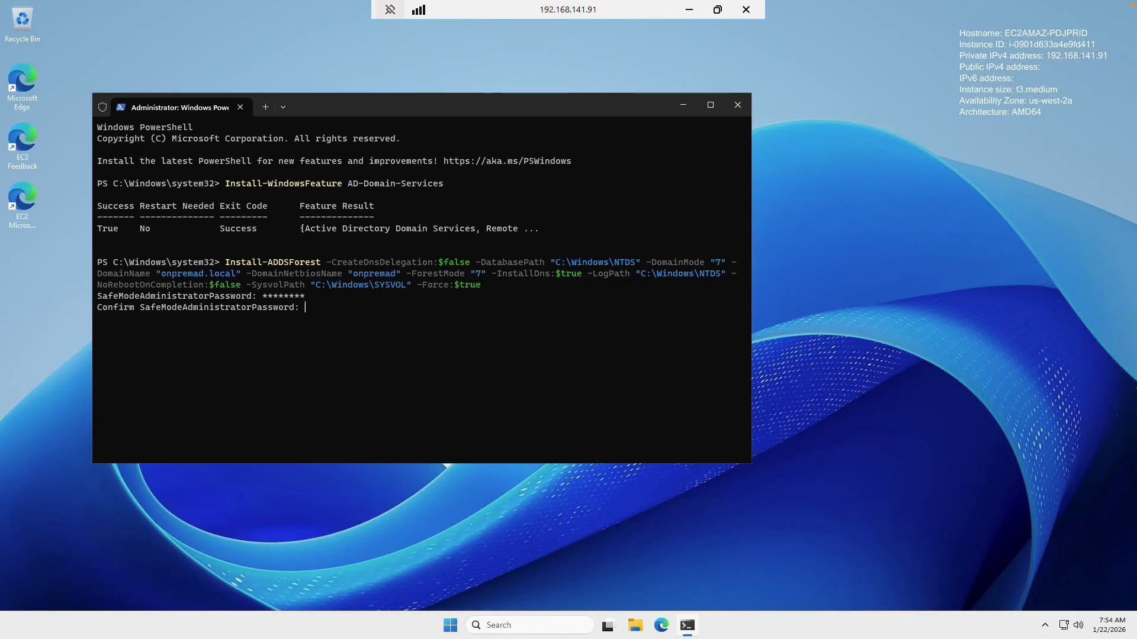
text(********)
key(Return)
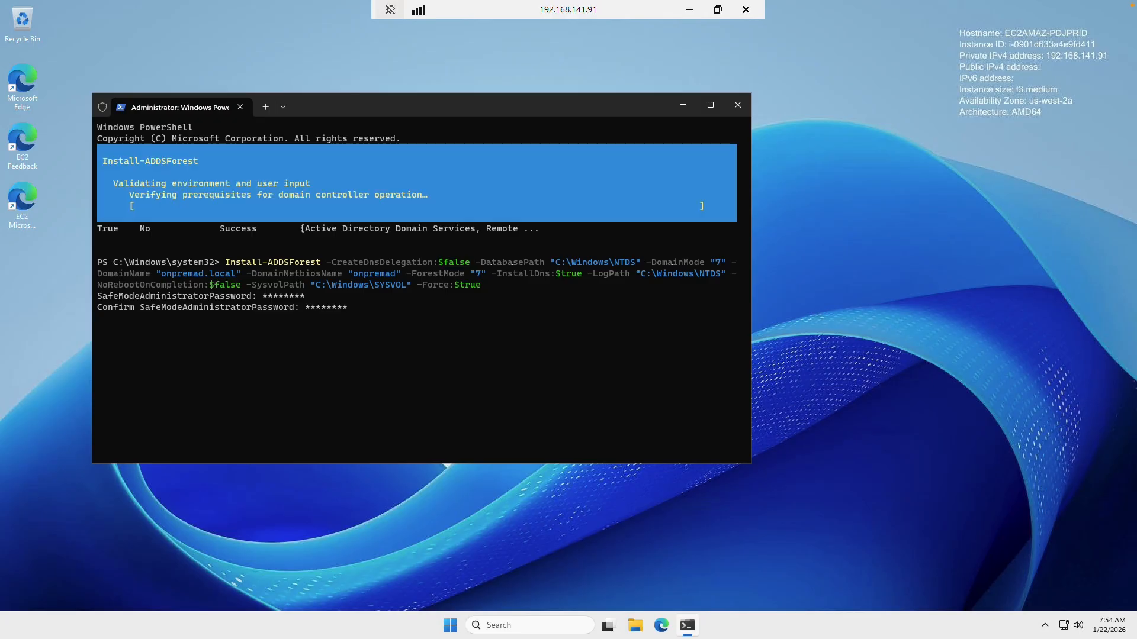
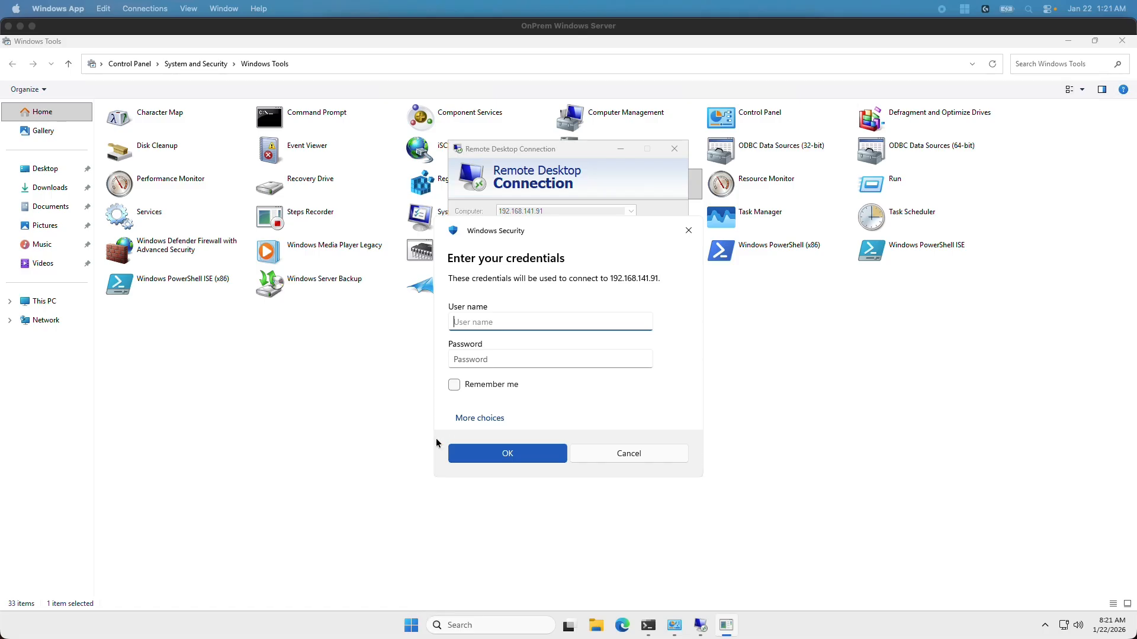
Sign in to 192.168.141.91 as onpremad.local\Administrator with the pasted account password
click(479, 322)
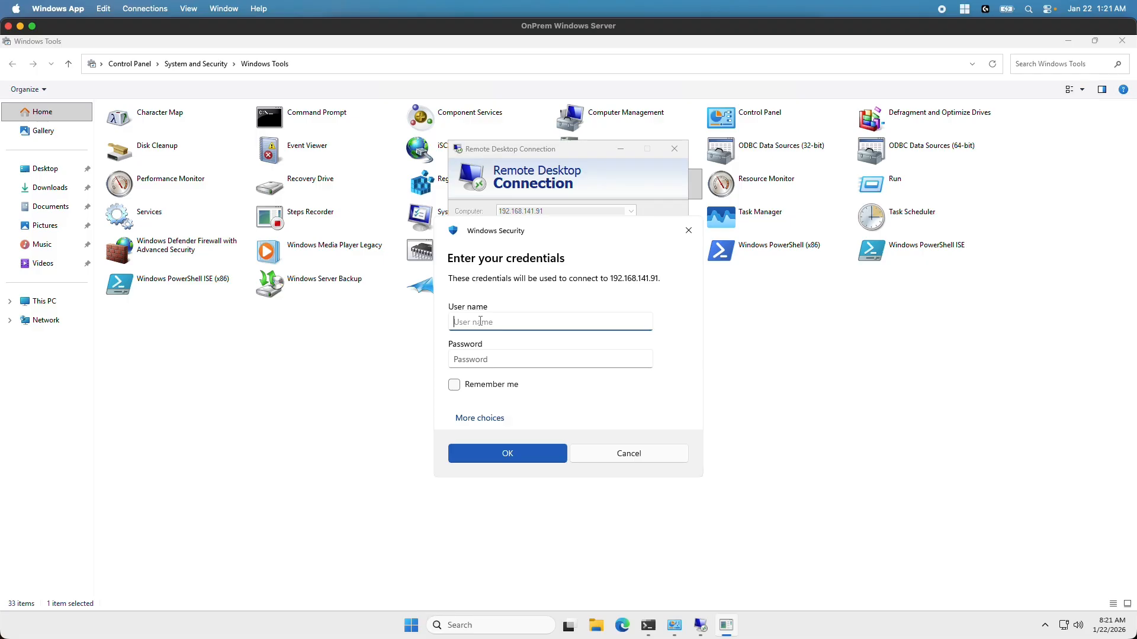
text(onpremad.local\Administrator)
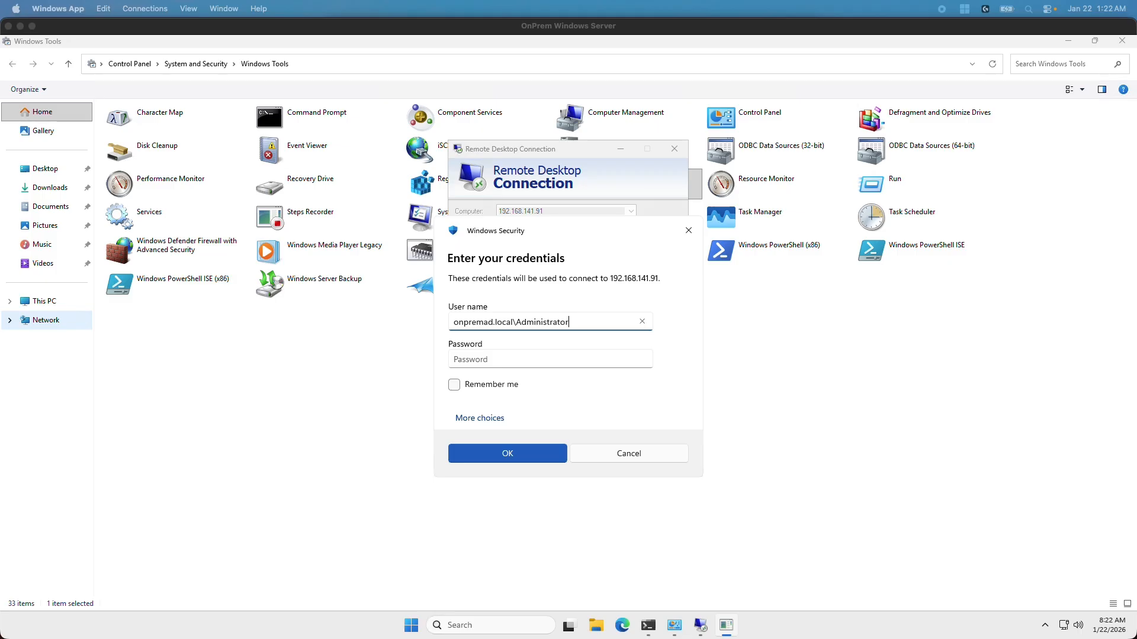
click(517, 358)
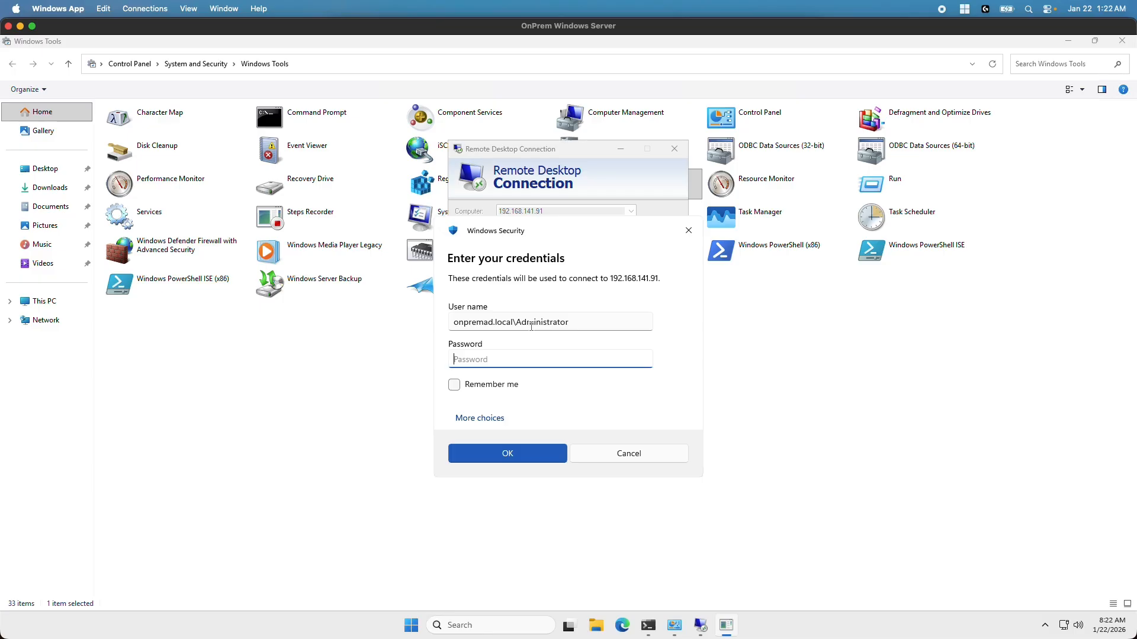
key(ctrl+v)
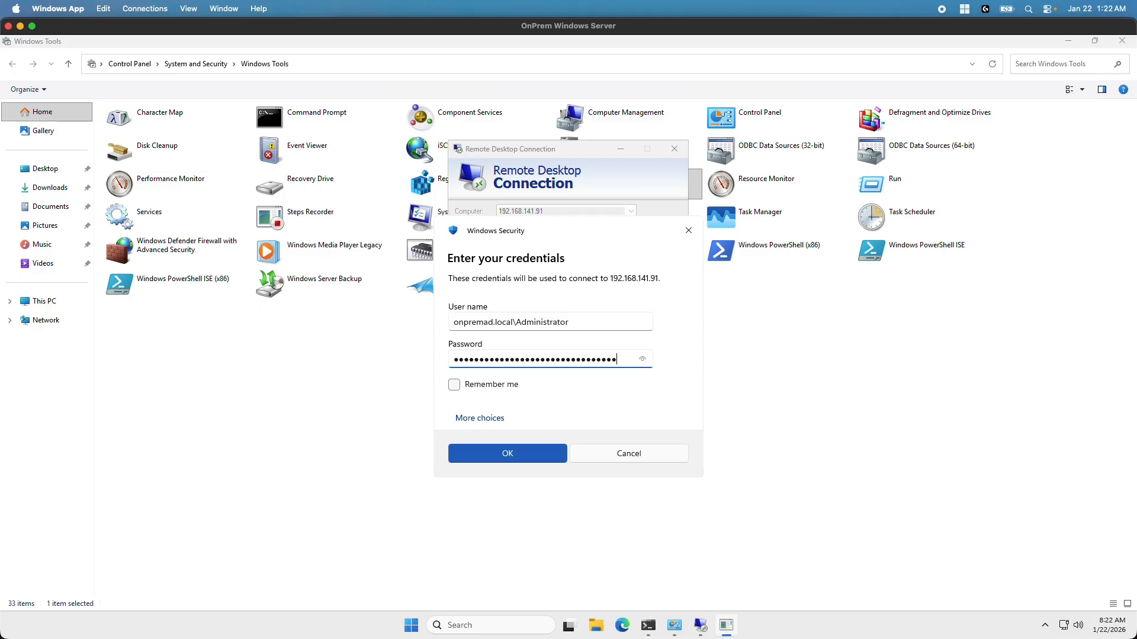
click(521, 459)
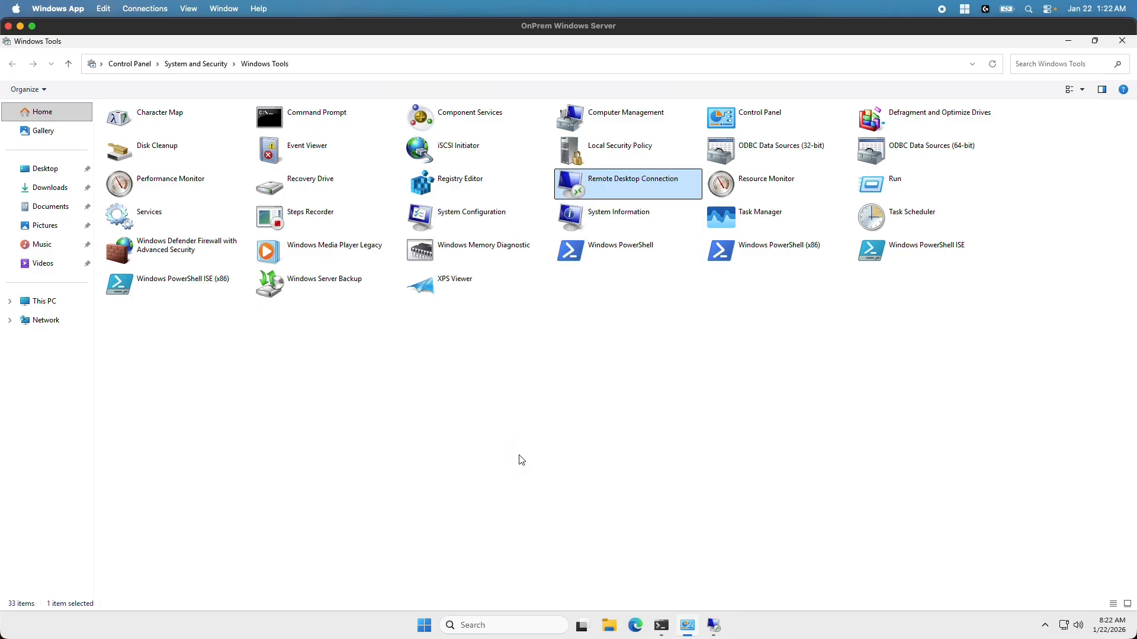
click(714, 626)
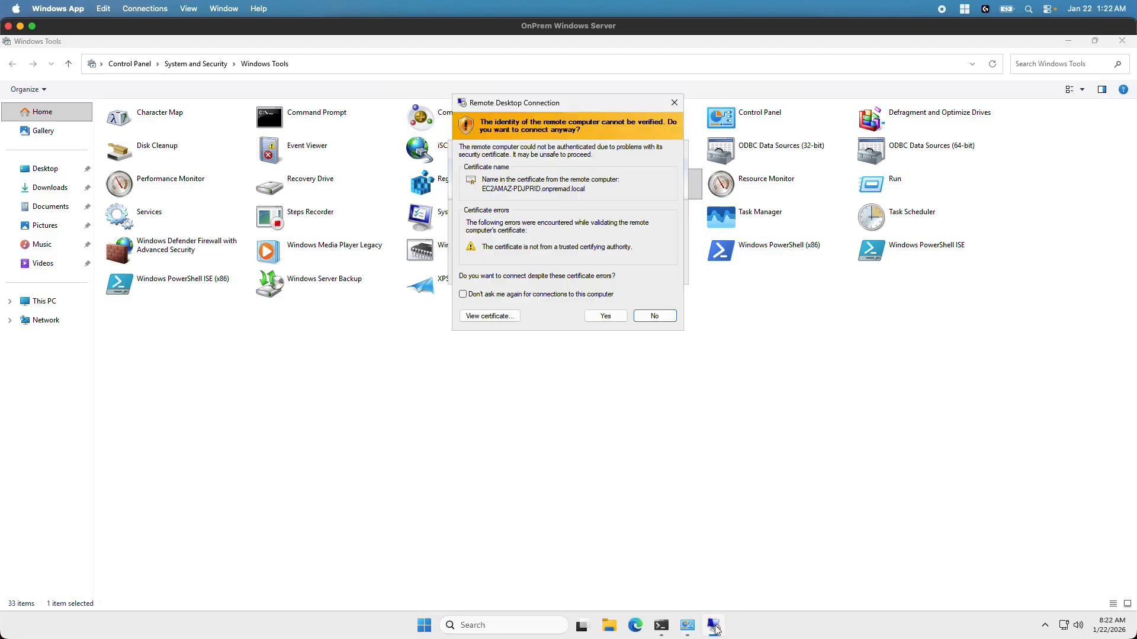
Accept the untrusted certificate and connect to the 192.168.141.91 remote desktop
click(606, 316)
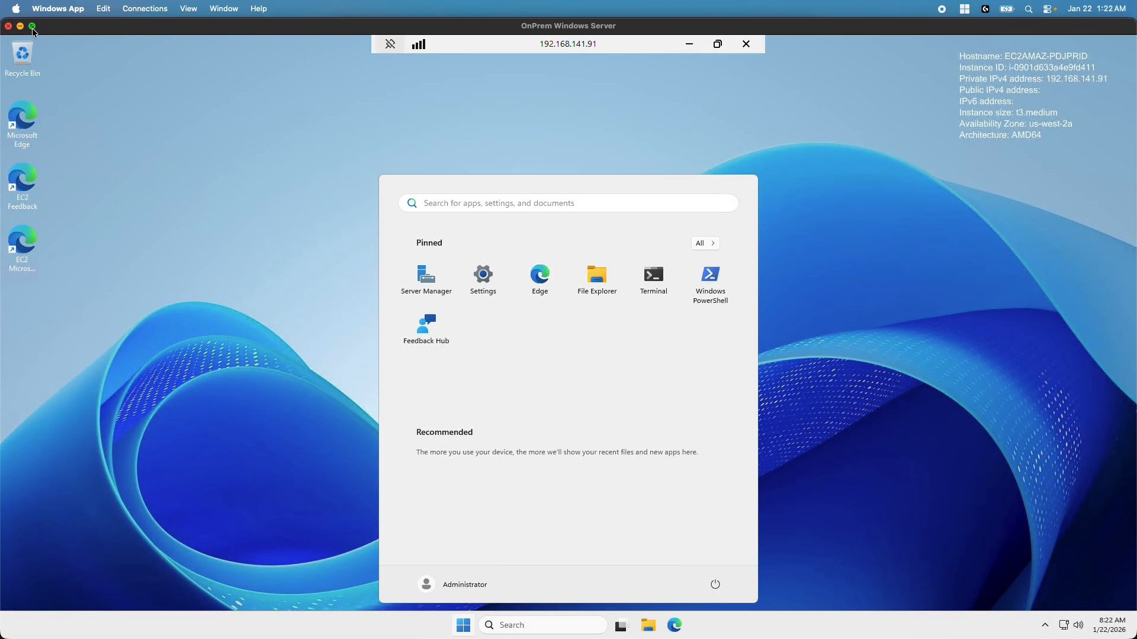
click(33, 27)
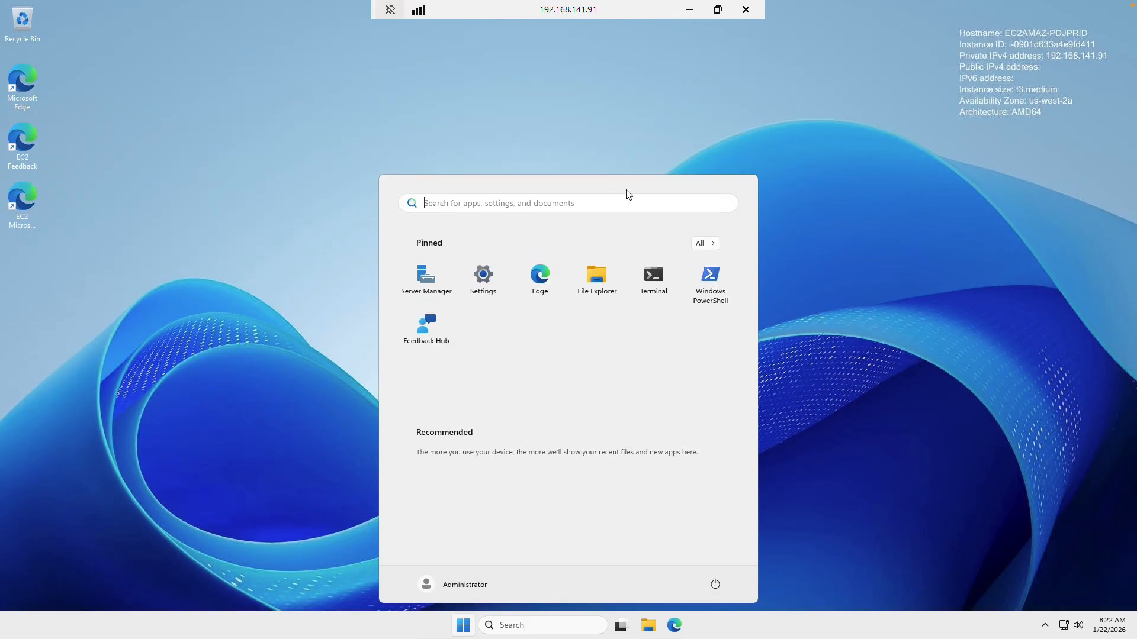
click(717, 9)
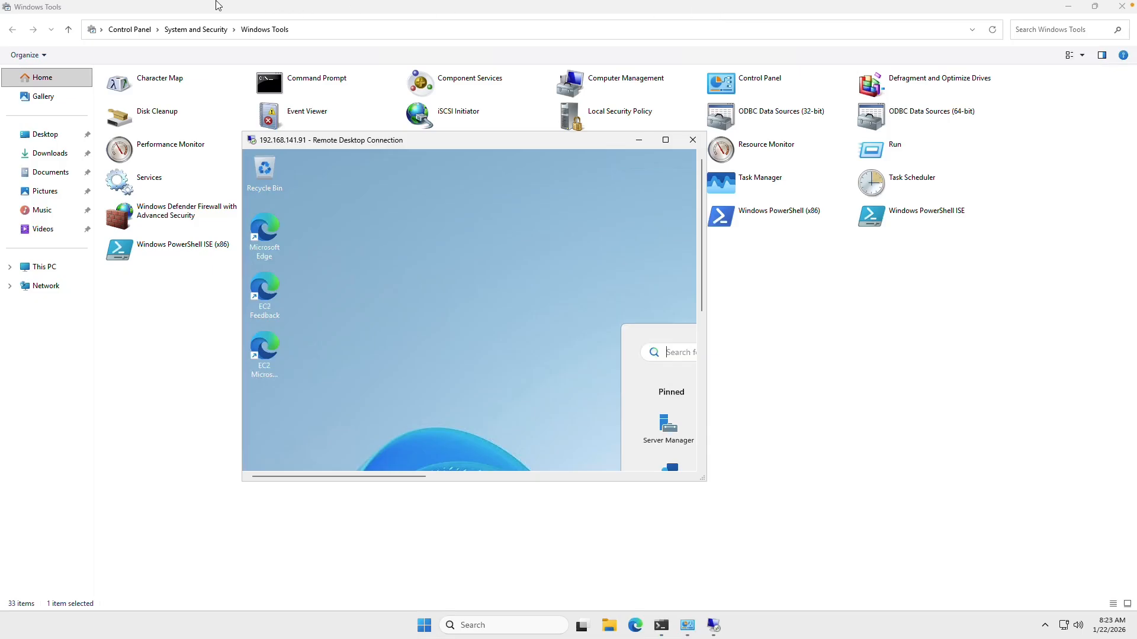
Take the remote sessions out of full screen and bring the AWS EC2 browser window forward
mouse_move(7, 3)
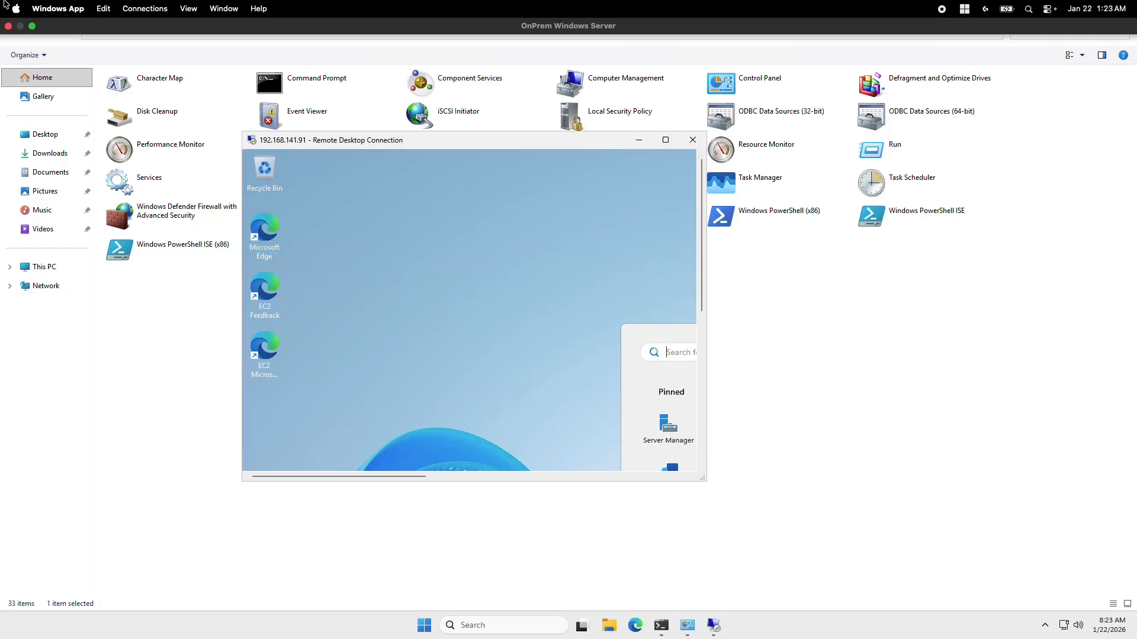
click(34, 26)
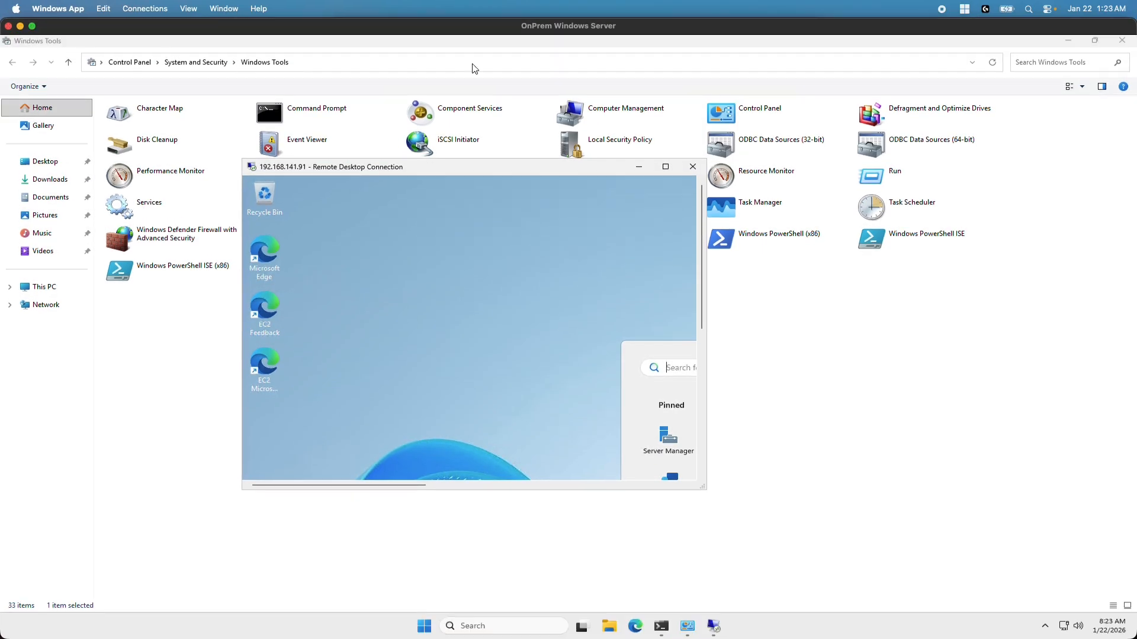
drag(216, 27, 189, 24)
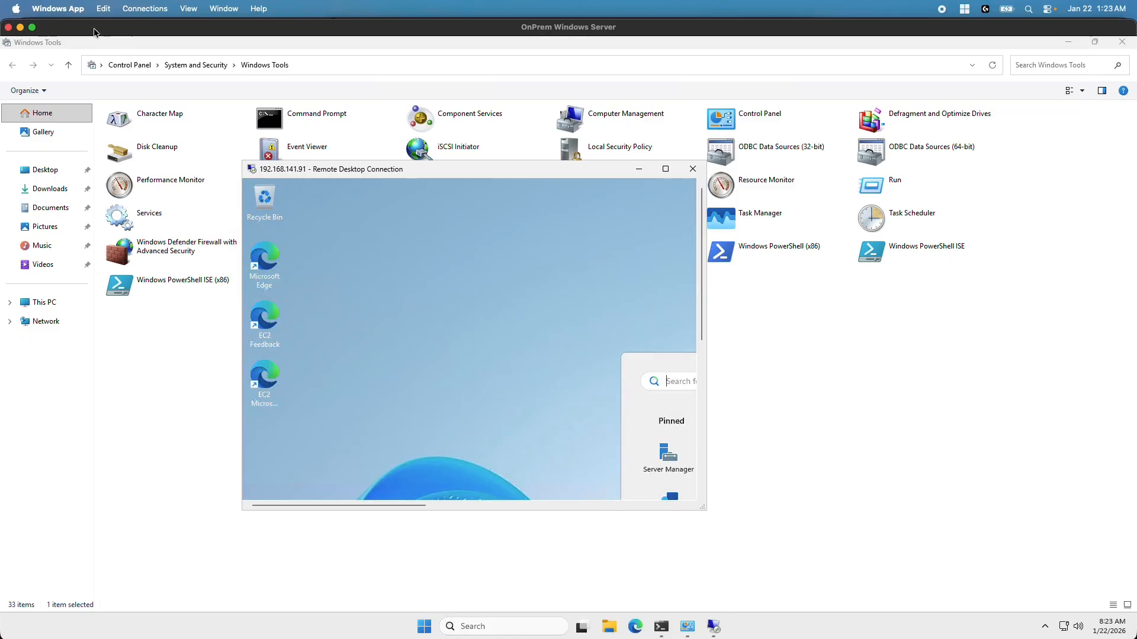
double_click(60, 31)
click(952, 37)
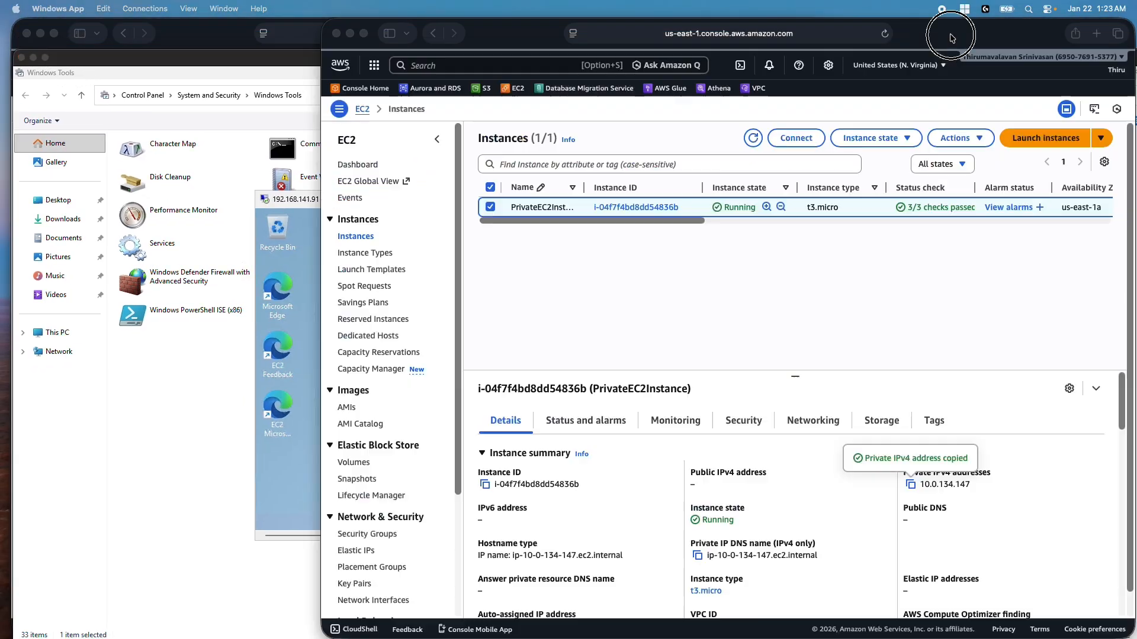
Search 'direct' and open Directory Service in a new browser tab
click(365, 36)
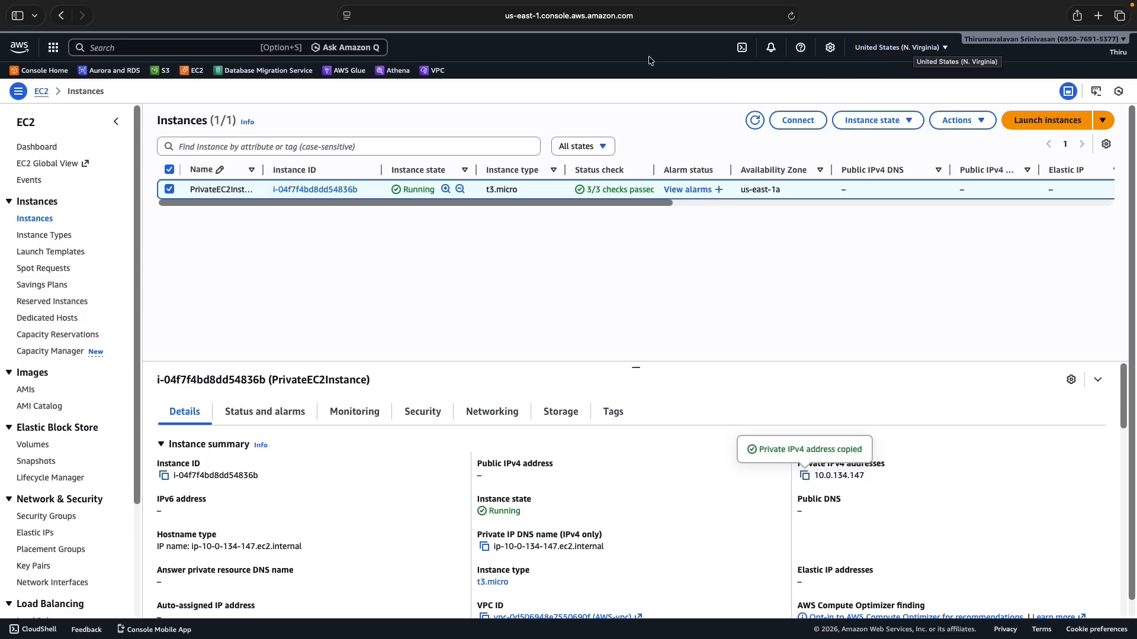
click(182, 49)
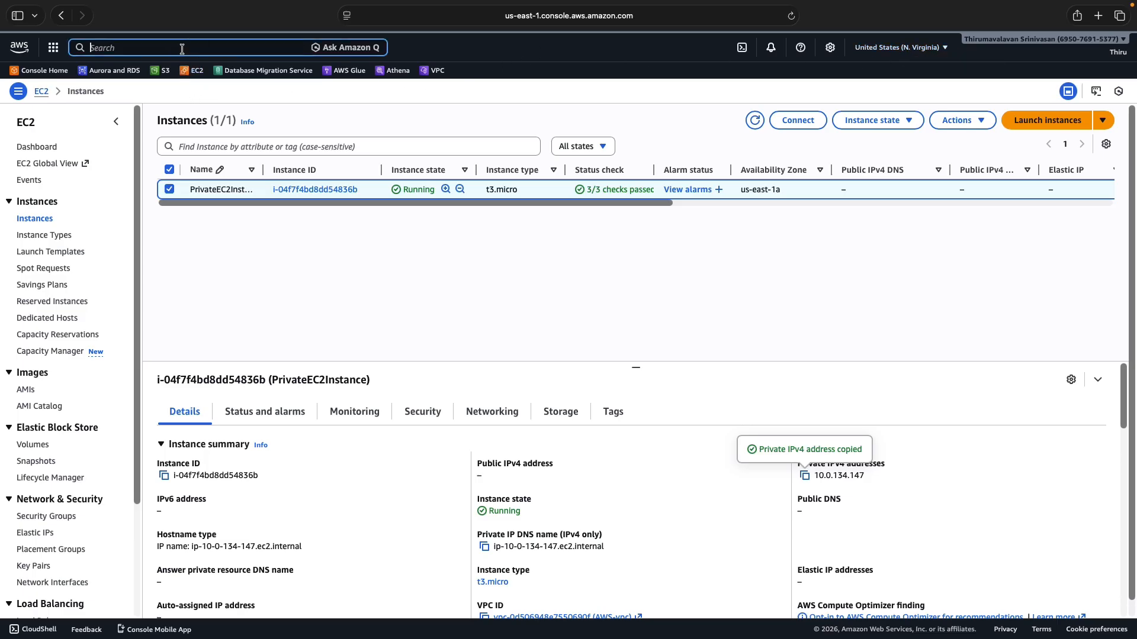
text(dire)
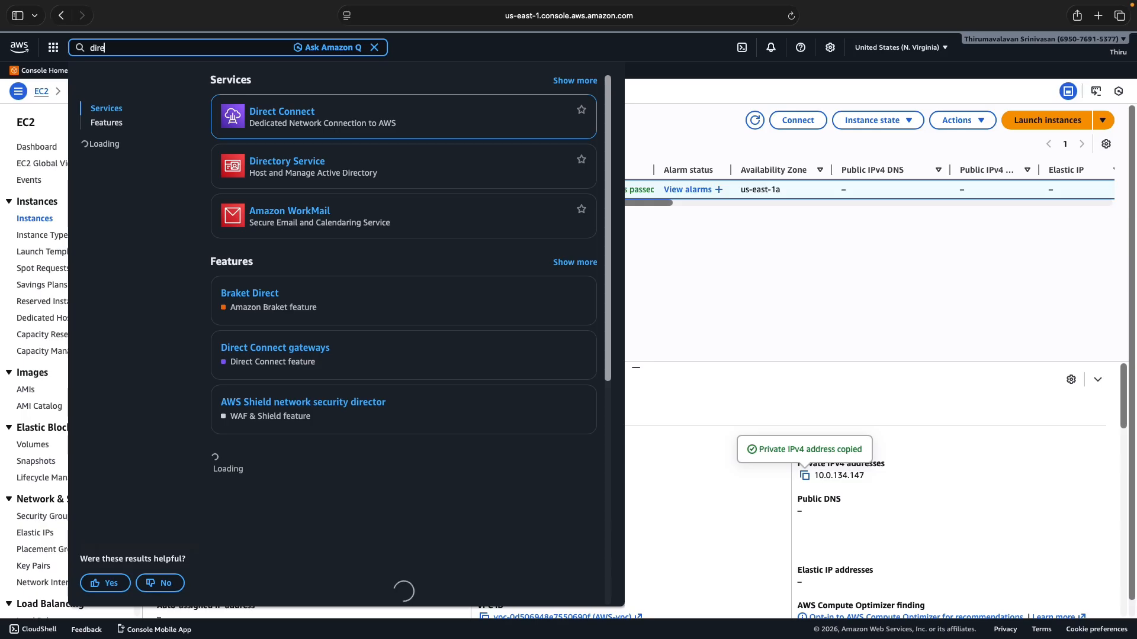
text(ct)
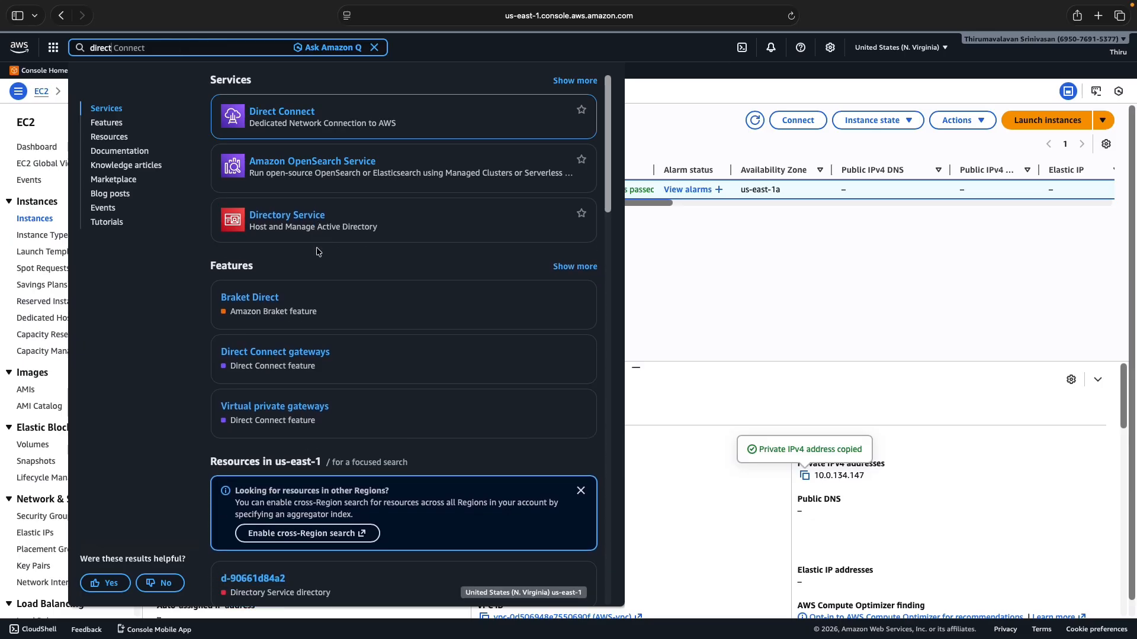
right_click(305, 217)
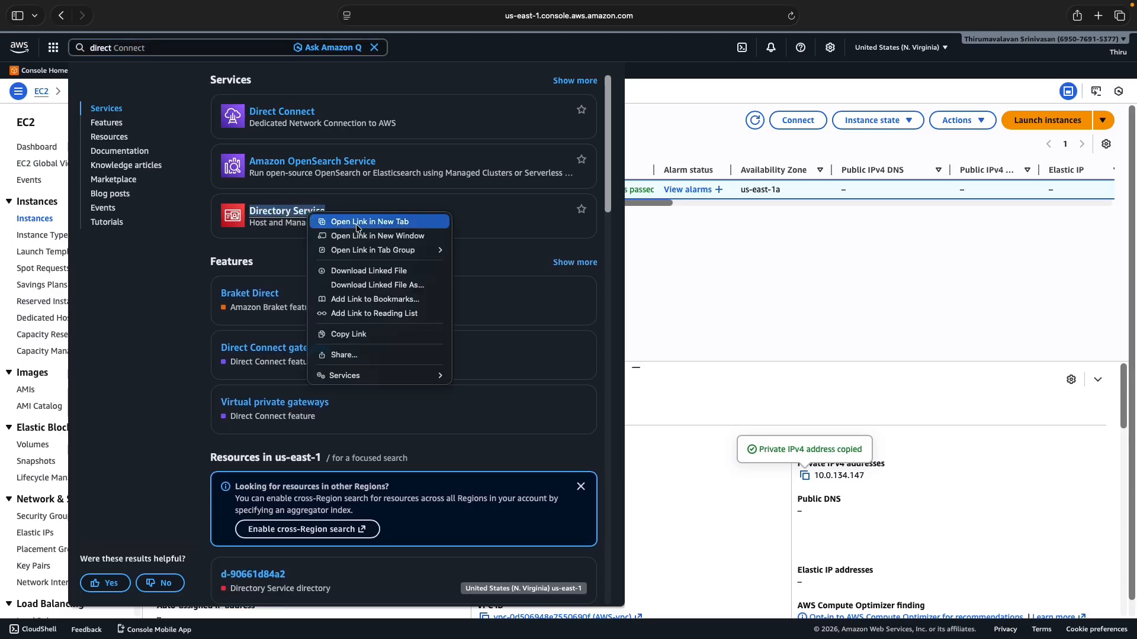
key(Escape)
super+click(358, 227)
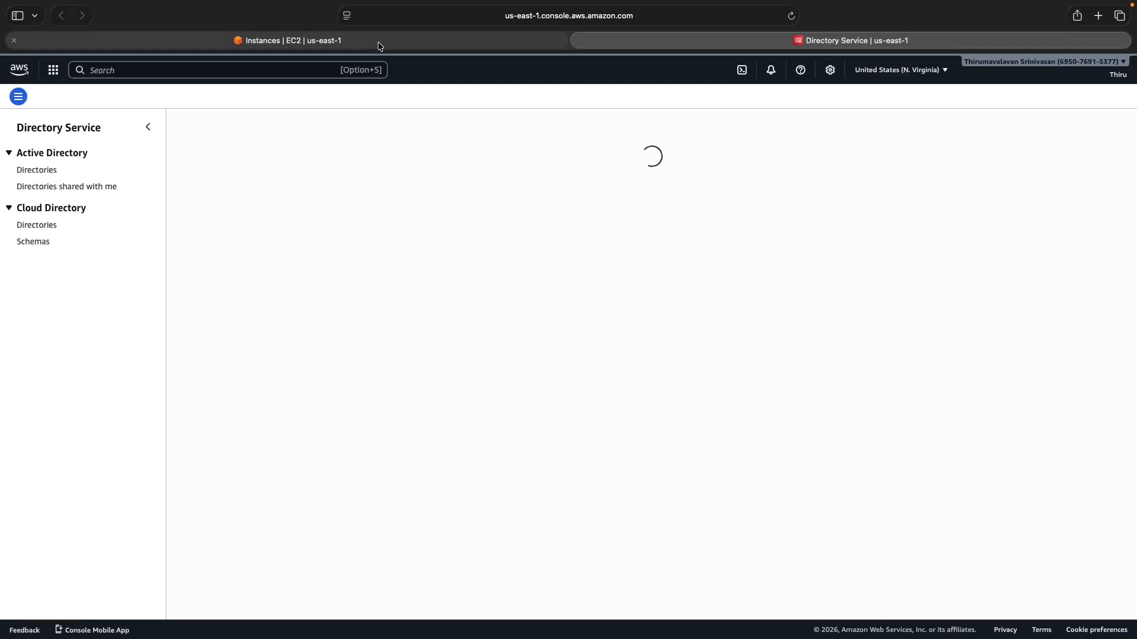
View directory d-90661d84a2 in the Directory Service tab, then return to the Directories list
click(414, 45)
click(374, 70)
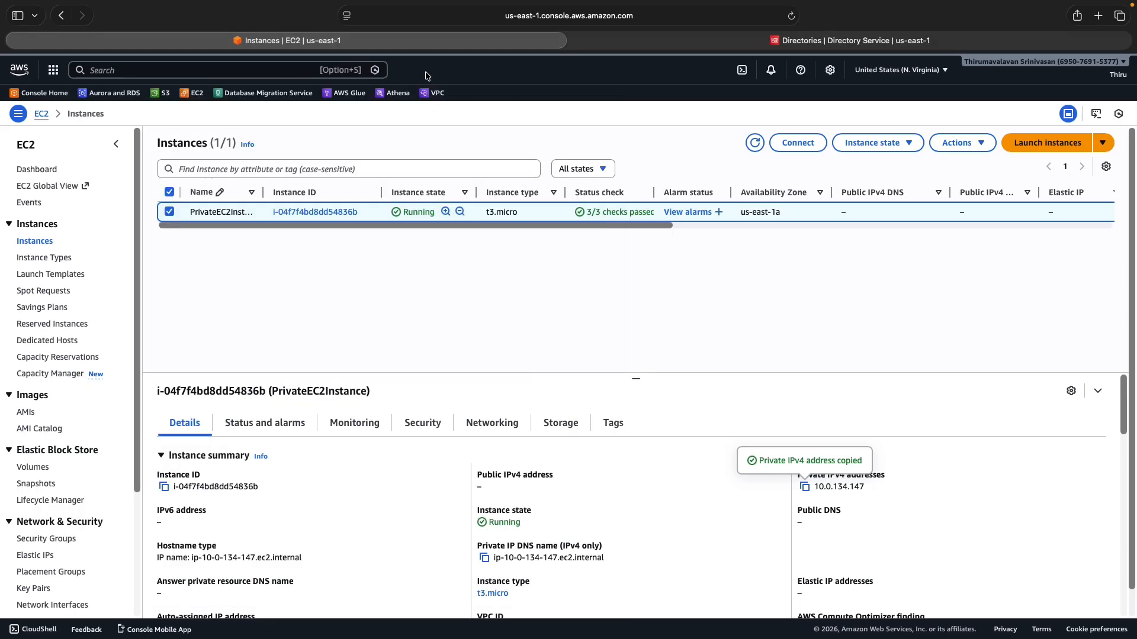
click(840, 40)
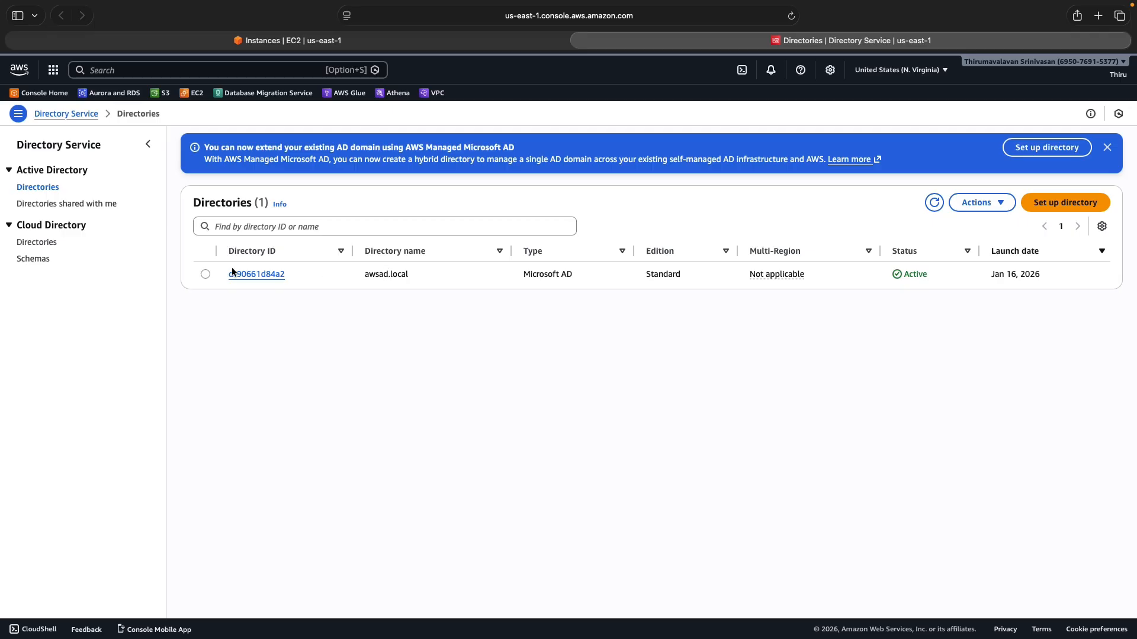
click(247, 275)
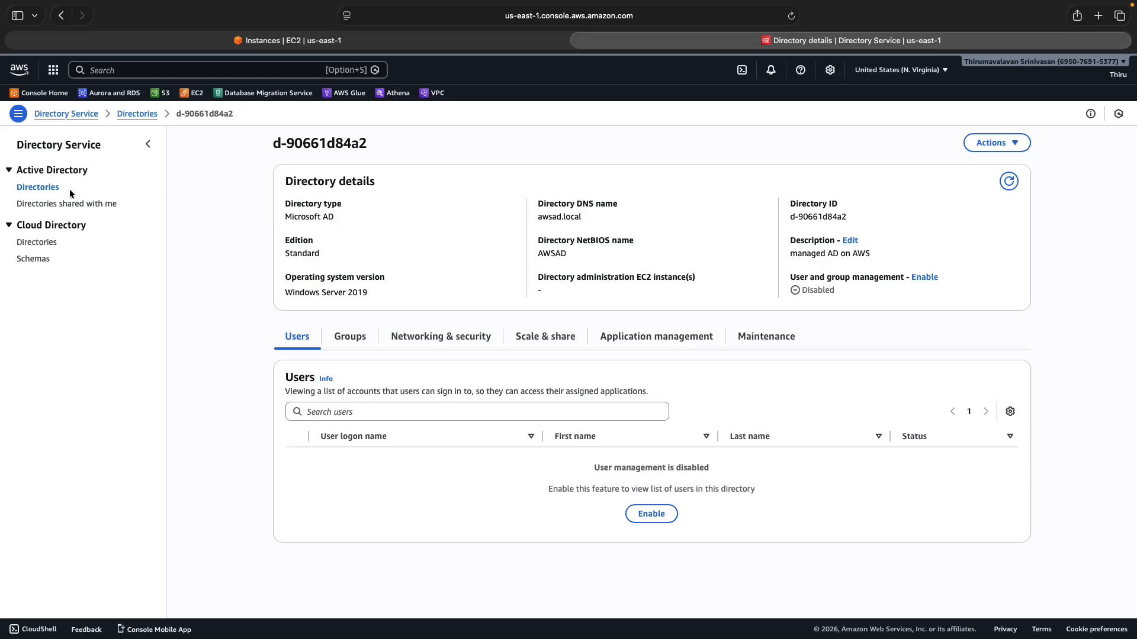
click(39, 188)
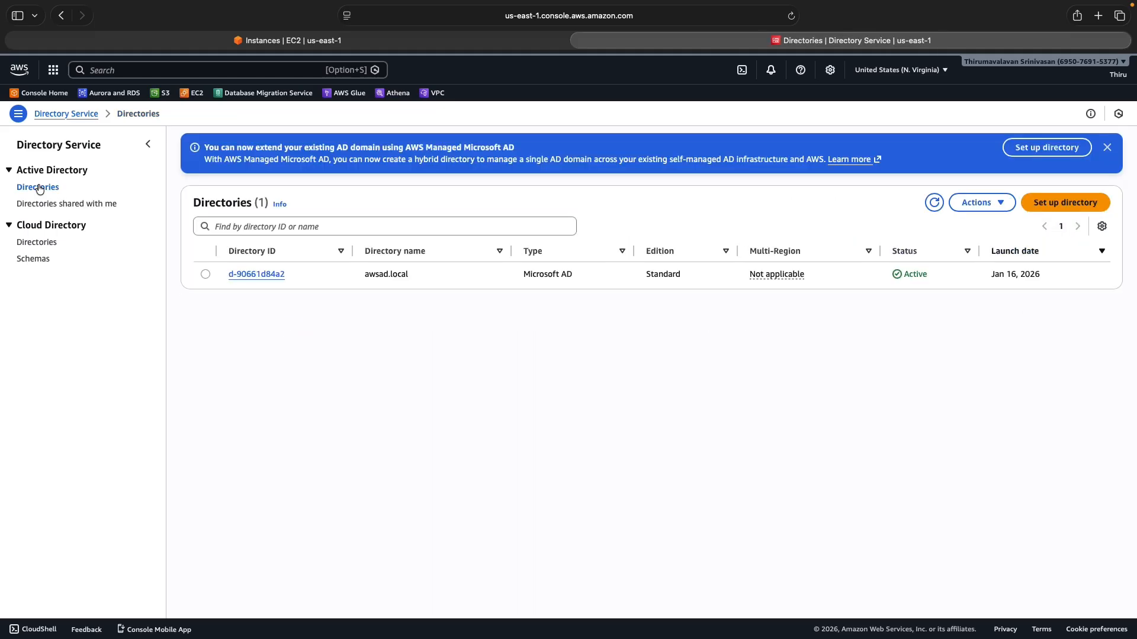
Set up an AWS Managed Microsoft AD directory, choosing Create new AWS managed AD domain
click(1061, 201)
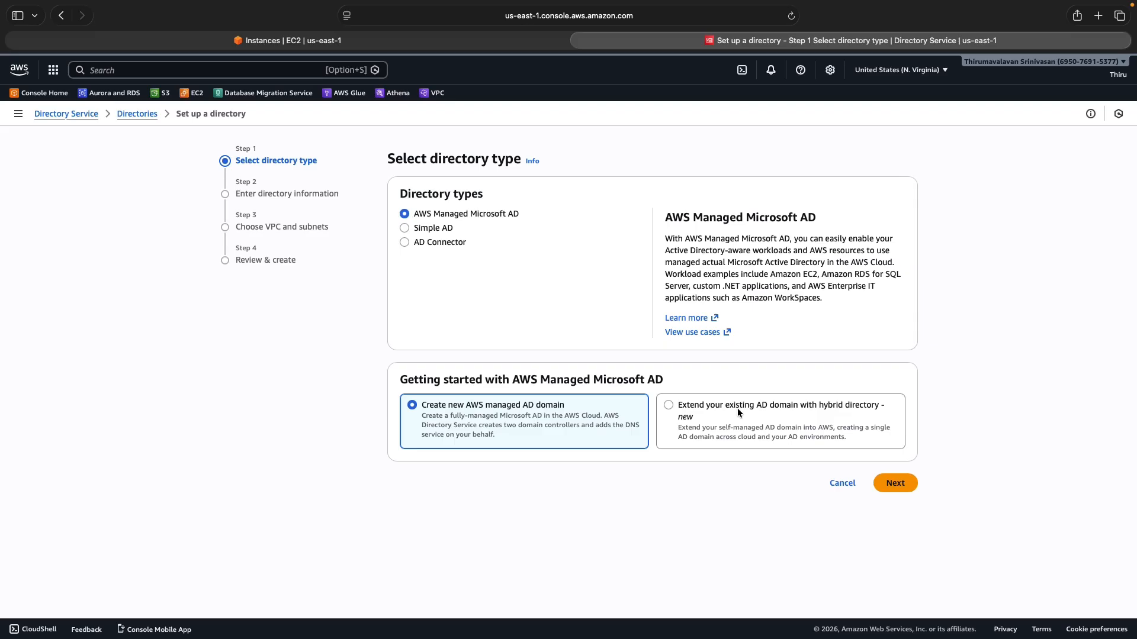
click(668, 406)
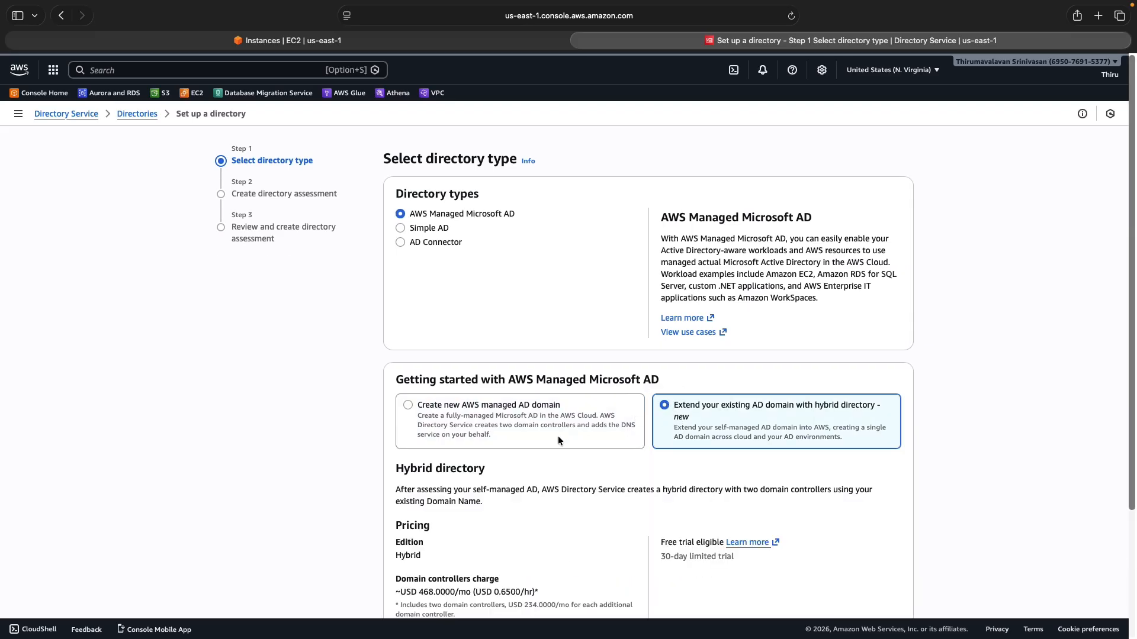
scroll(558, 436, down, 2)
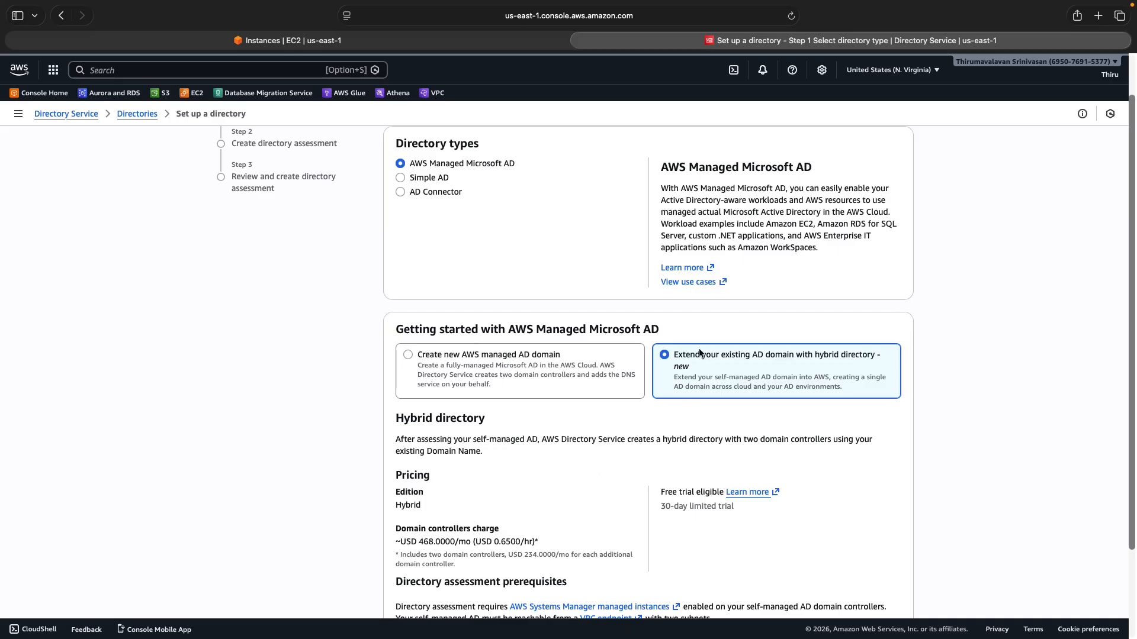
click(411, 354)
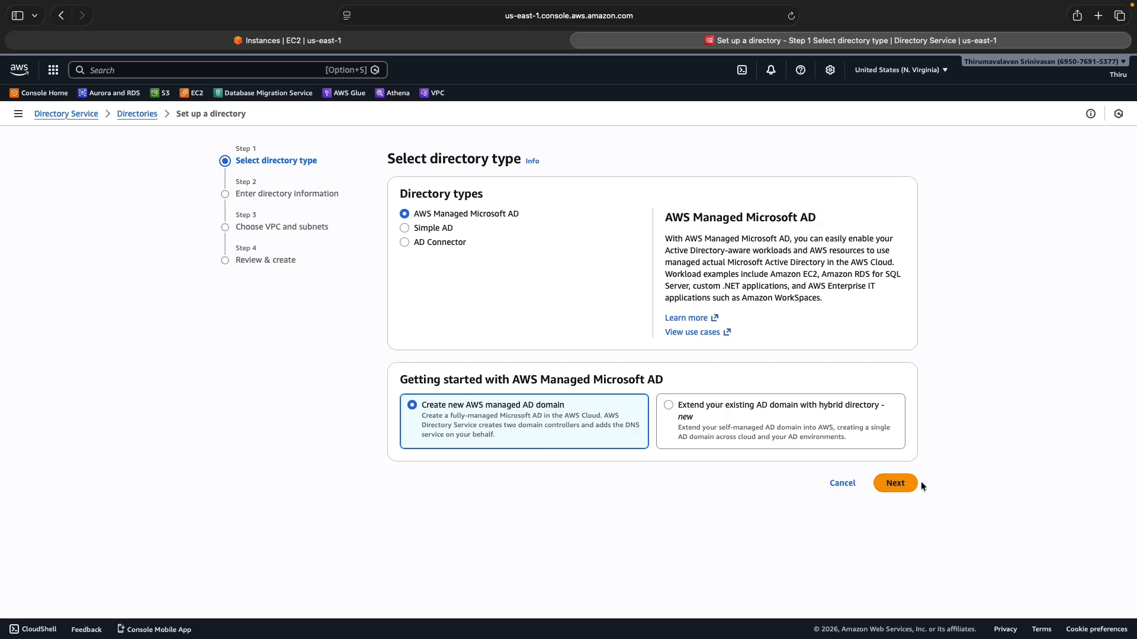
Choose Standard Edition with DNS name corp.example.com and NetBIOS name CORP
click(891, 483)
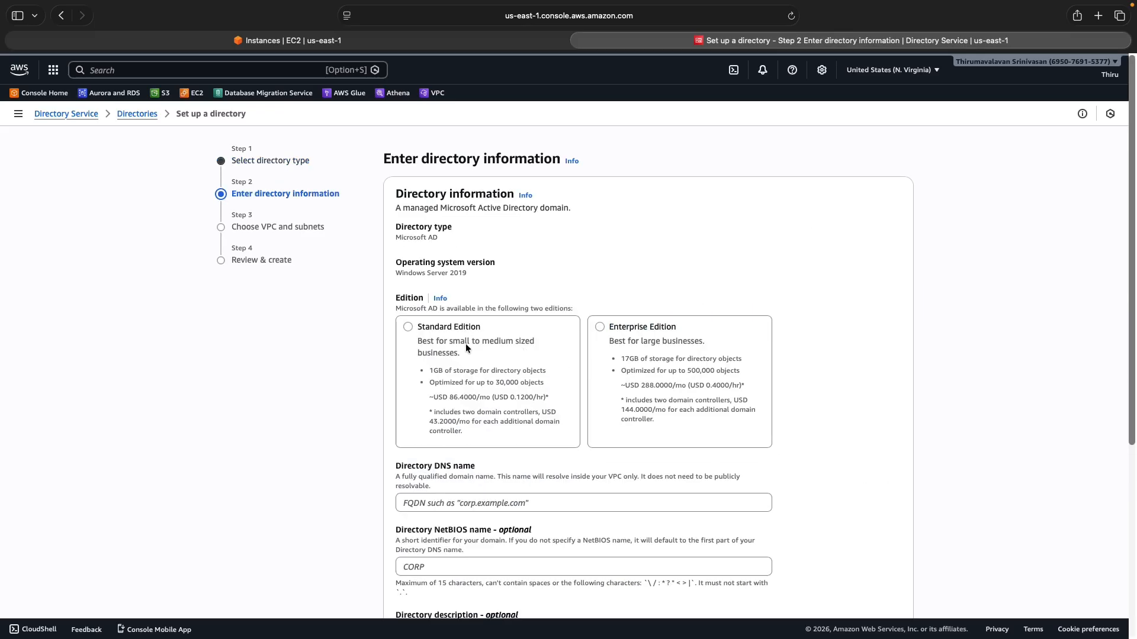
click(404, 328)
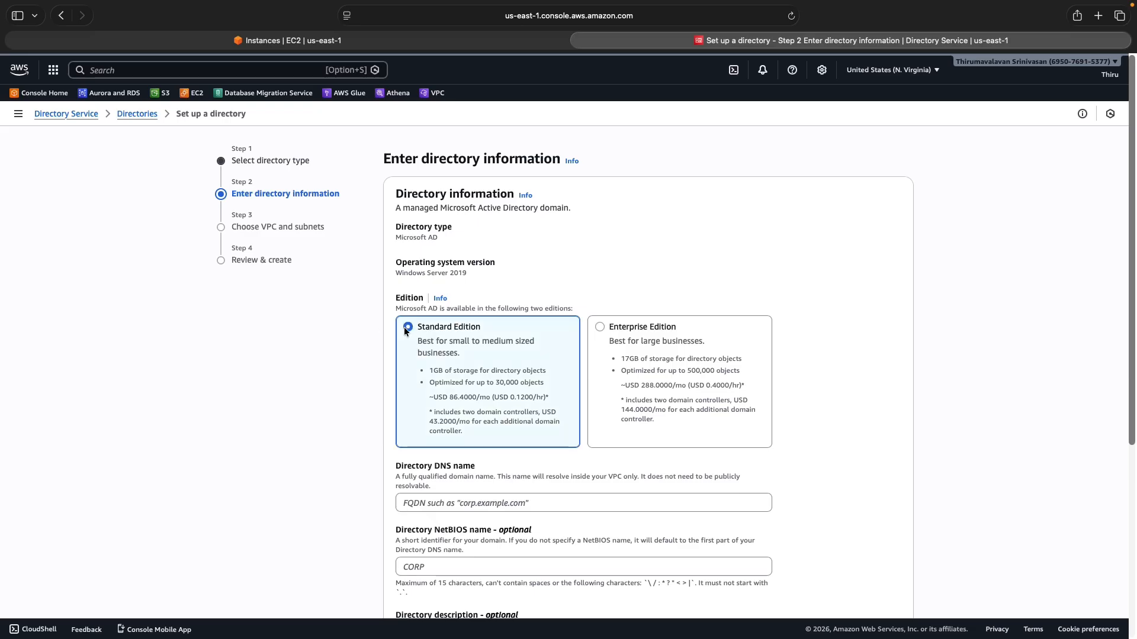
click(433, 503)
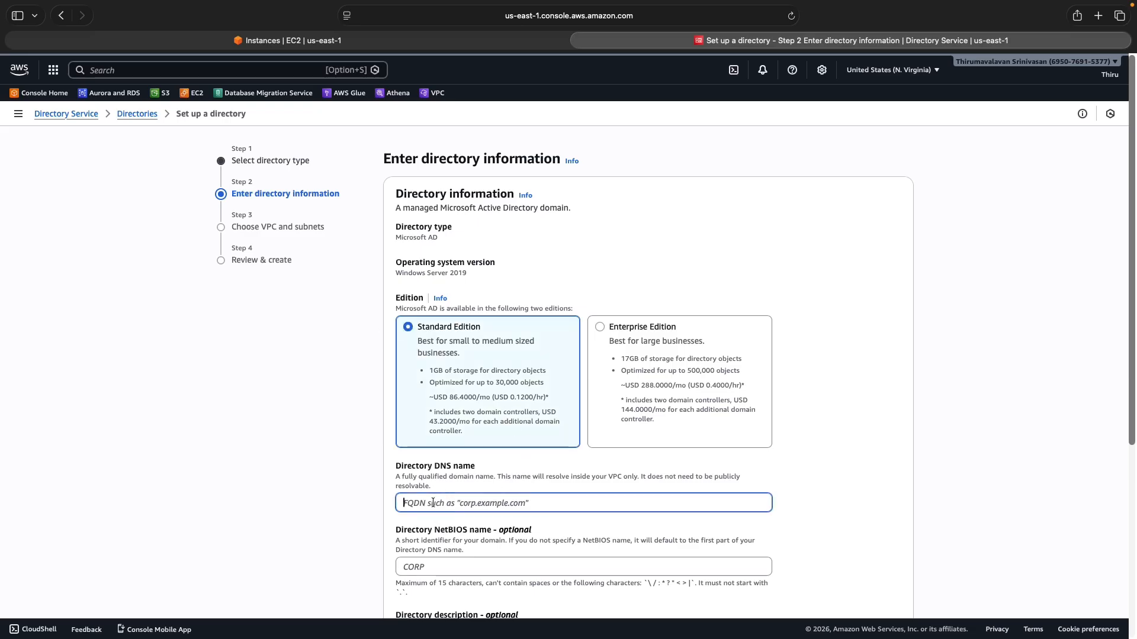
text(corp)
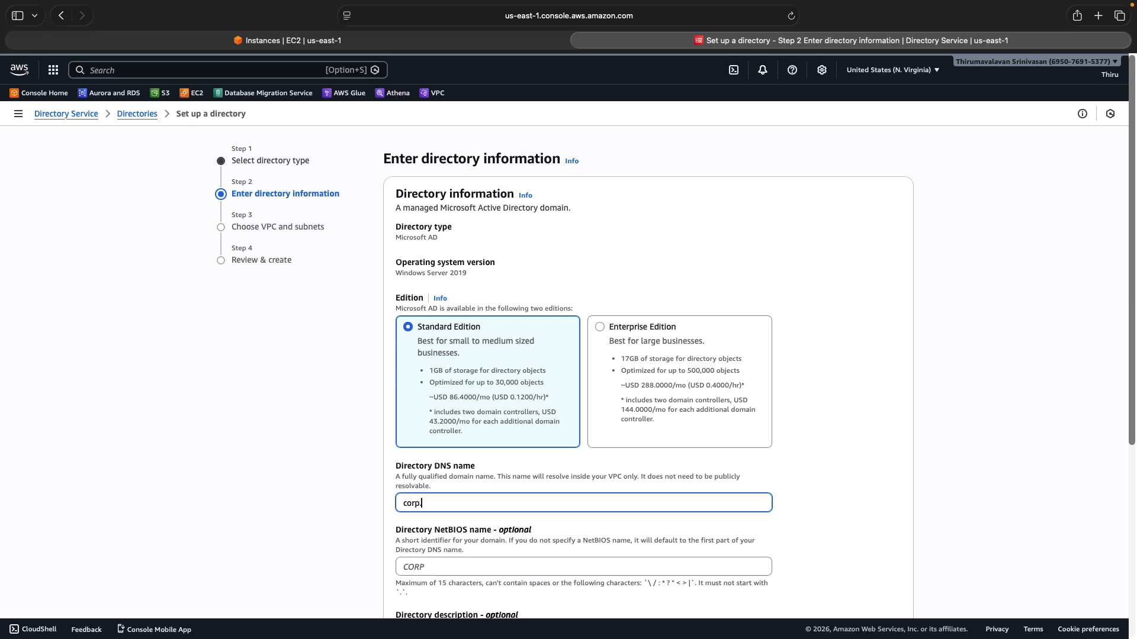
text(.example.com)
click(437, 560)
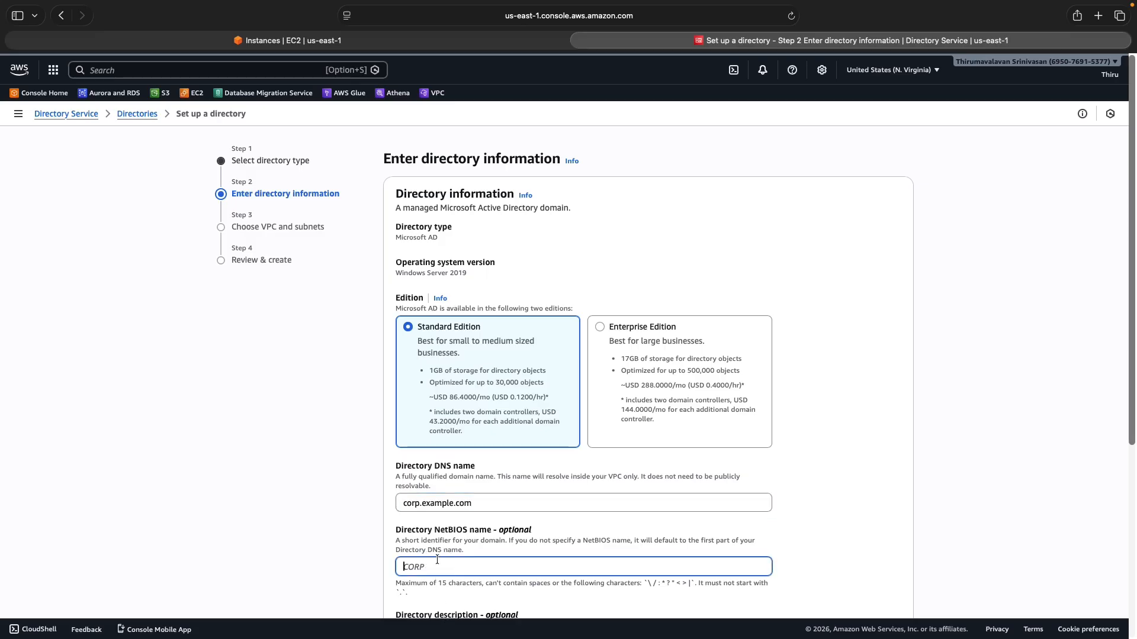
text(CORP)
Set and confirm the directory Admin password, then continue to VPC and subnets
scroll(472, 567, down, 4)
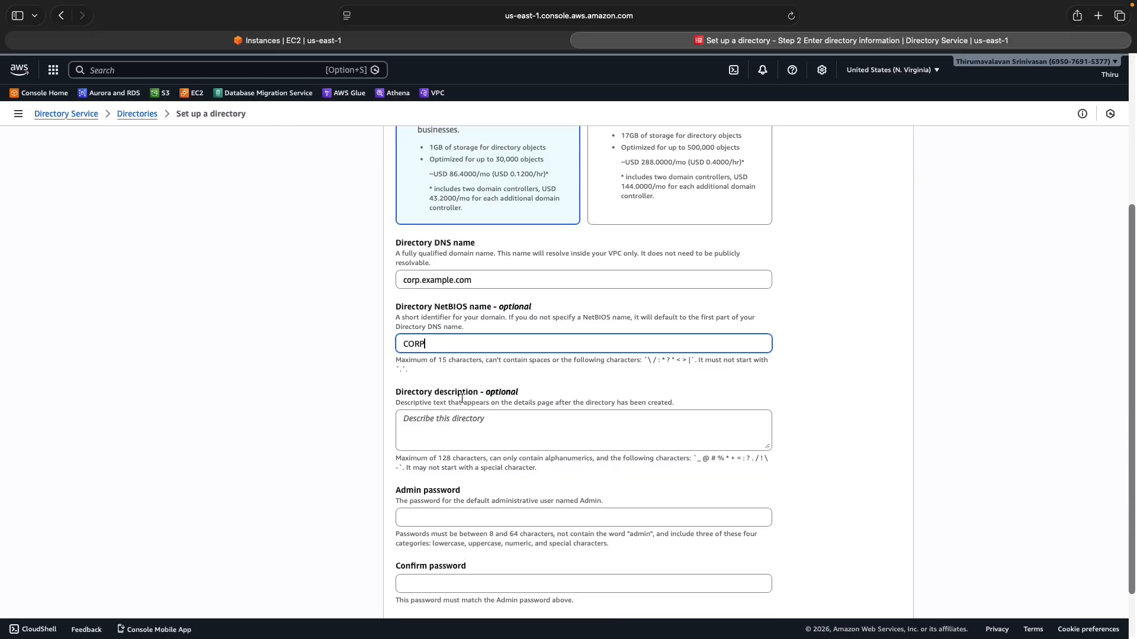
click(436, 520)
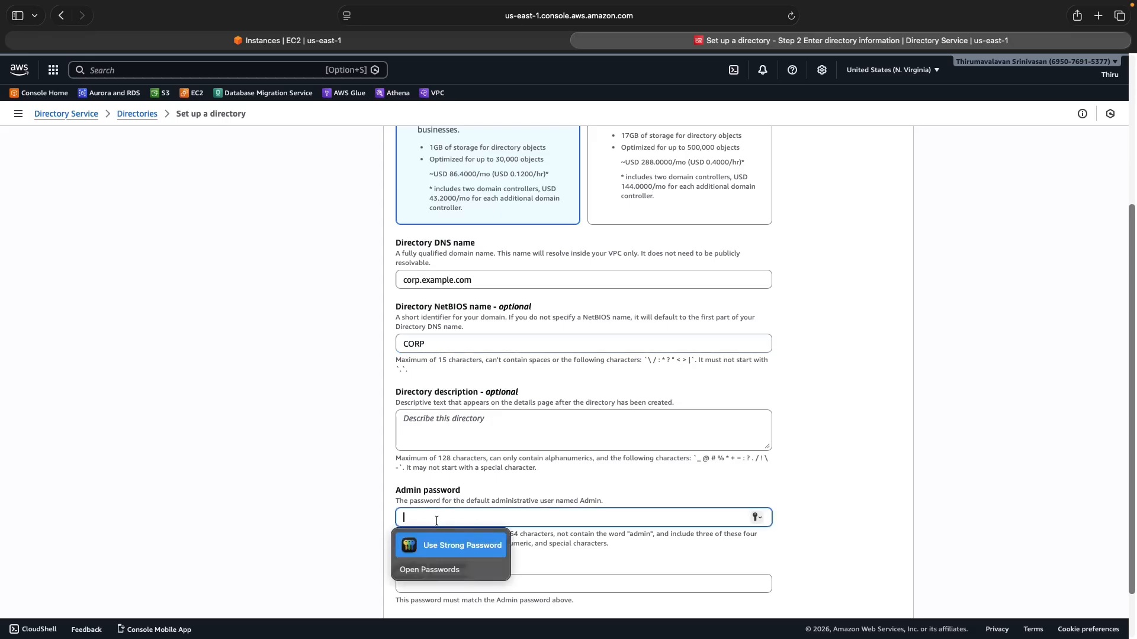
text(******)
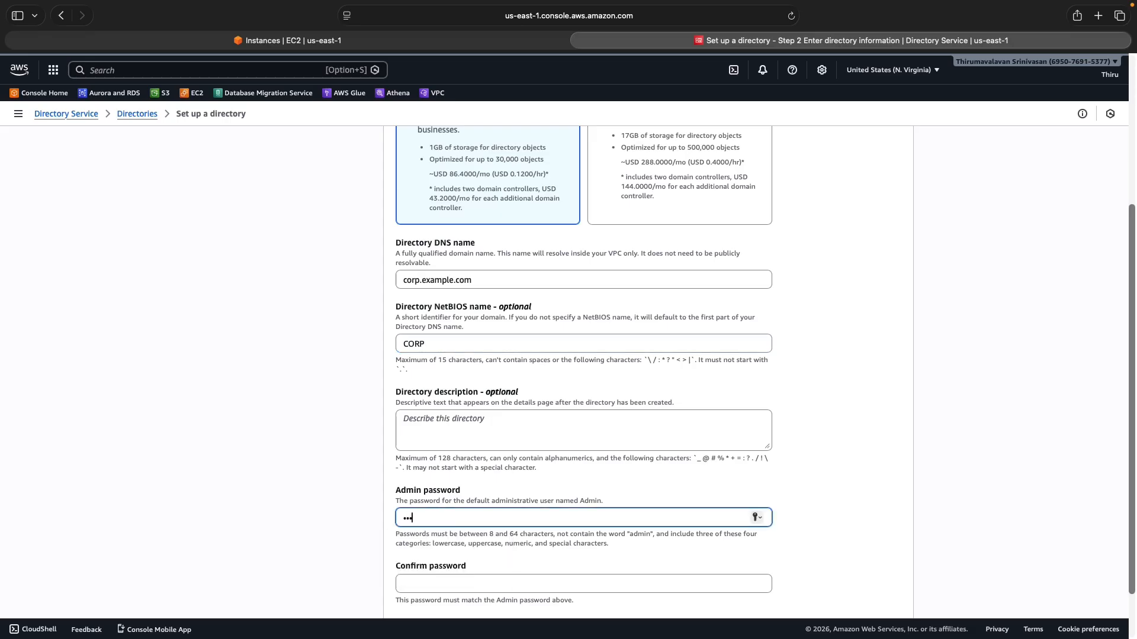
text(**)
click(446, 580)
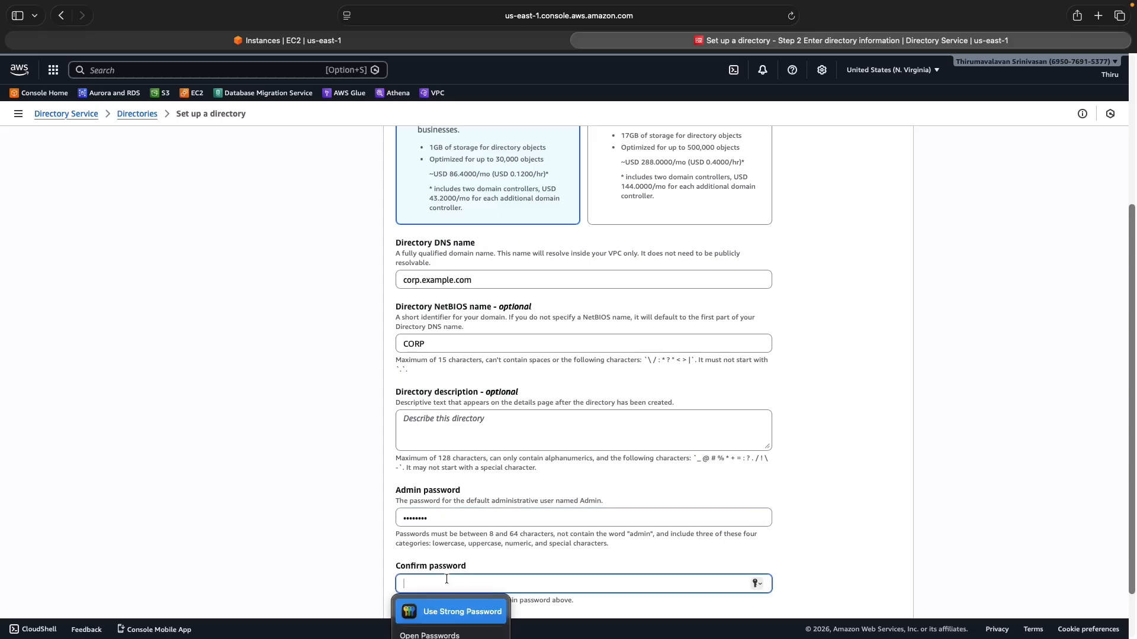
text(****)
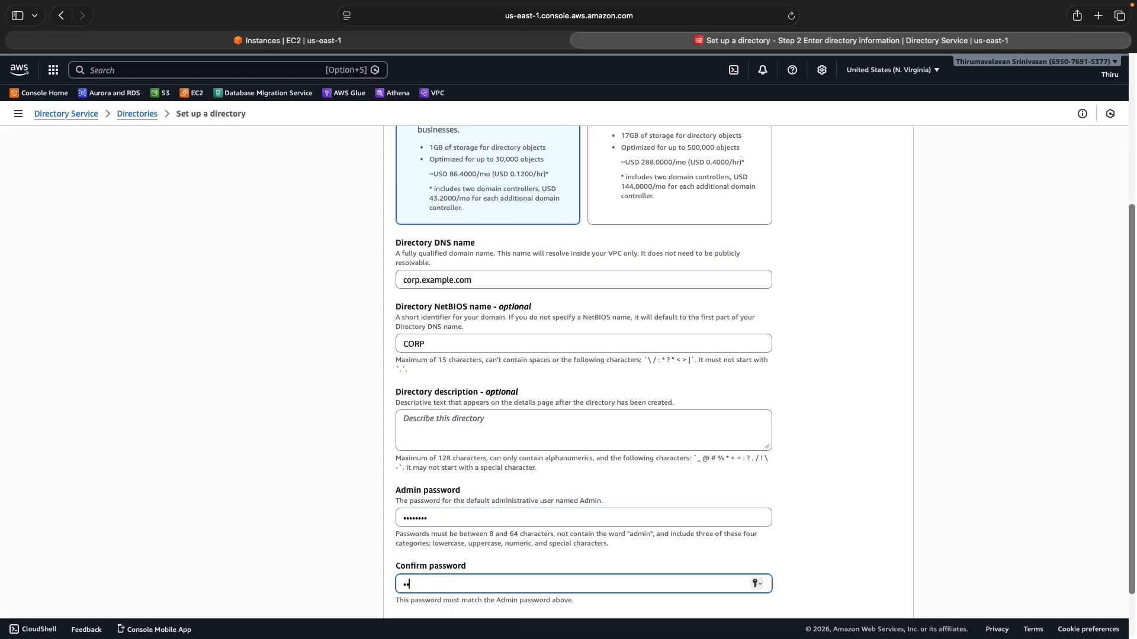
text(****)
scroll(768, 503, down, 2)
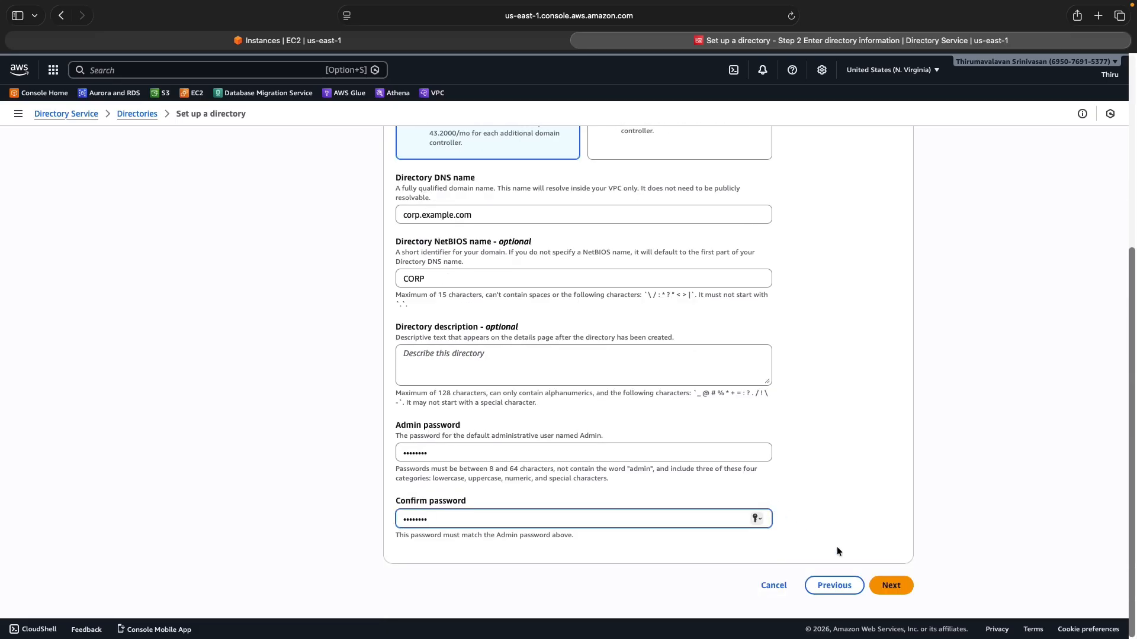
click(896, 585)
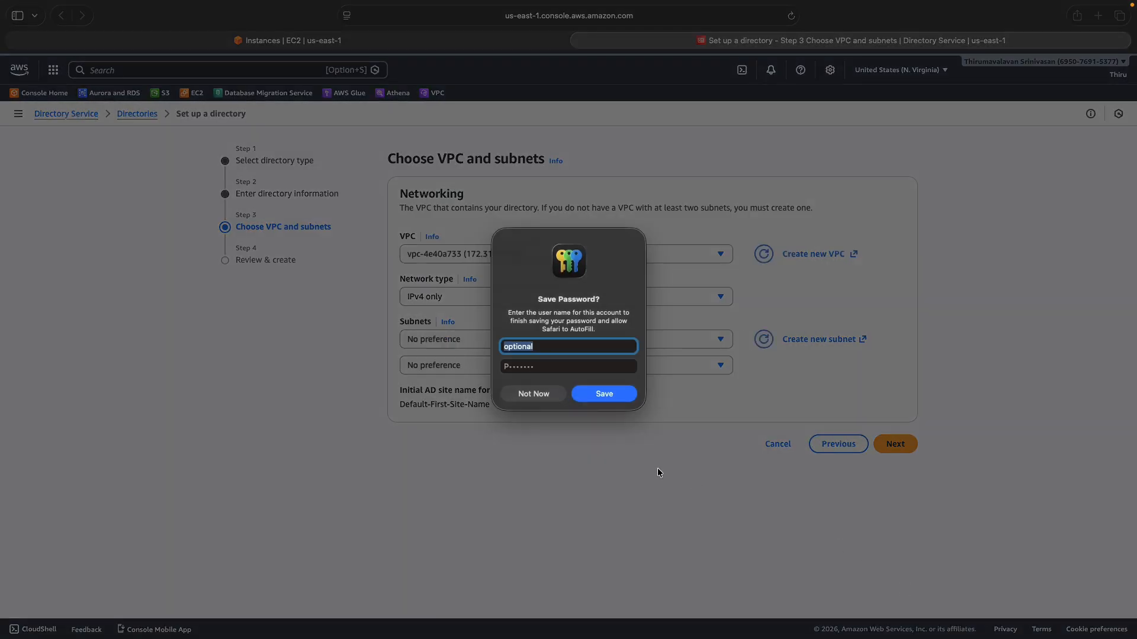
Place the directory in AWS-vpc on AWS-subnet-private1-us-east-1a and AWS-subnet-private2-us-east-1b
click(528, 395)
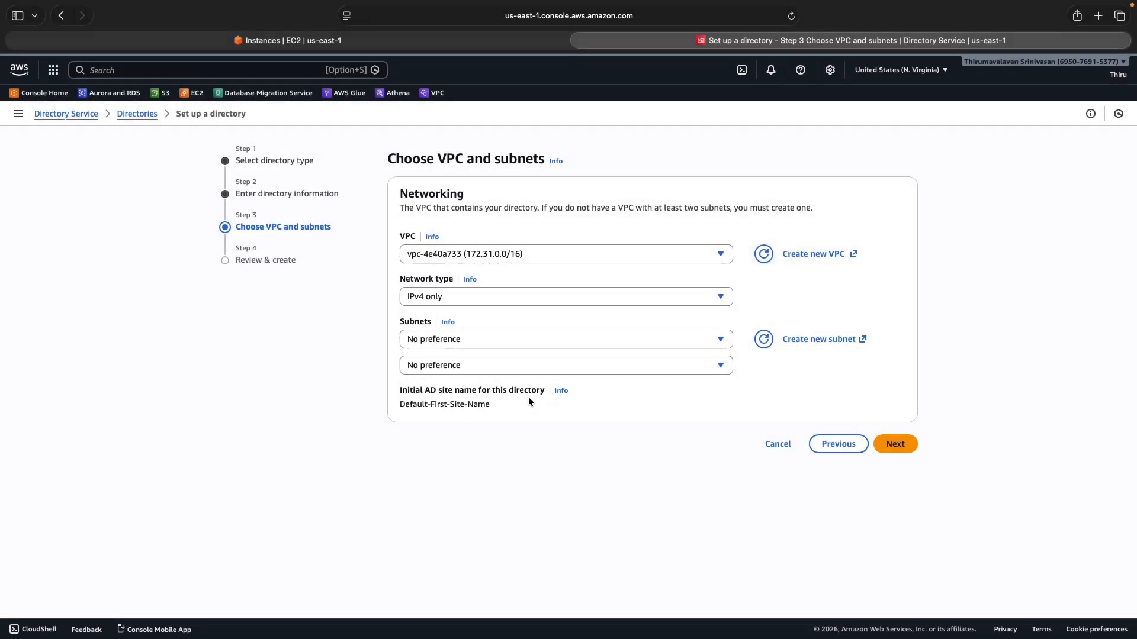
click(450, 253)
click(457, 295)
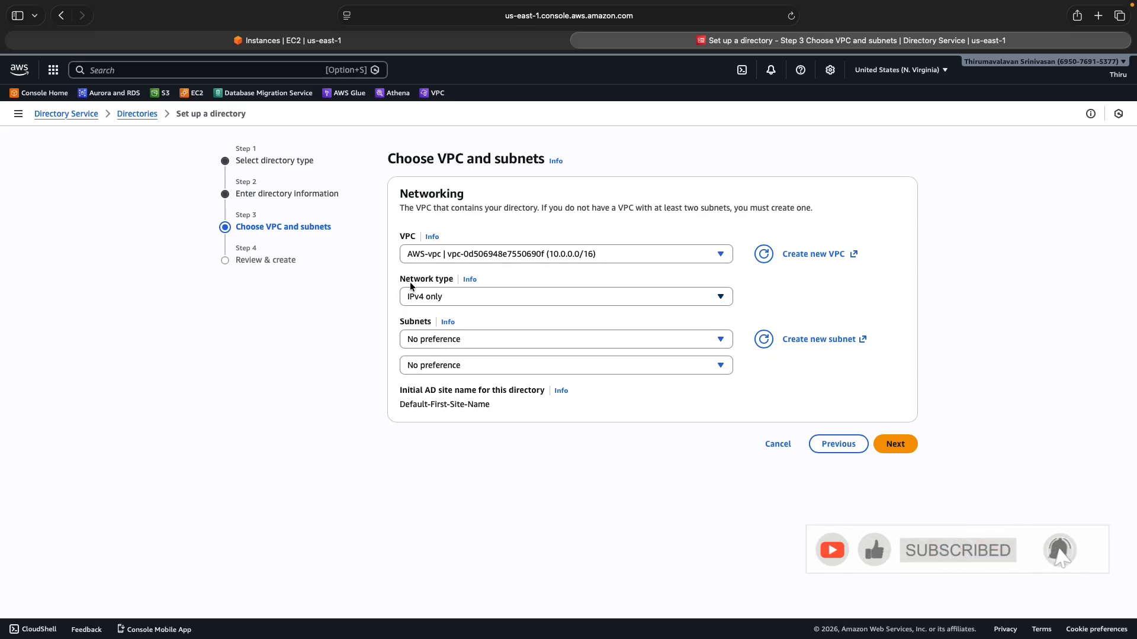
click(431, 342)
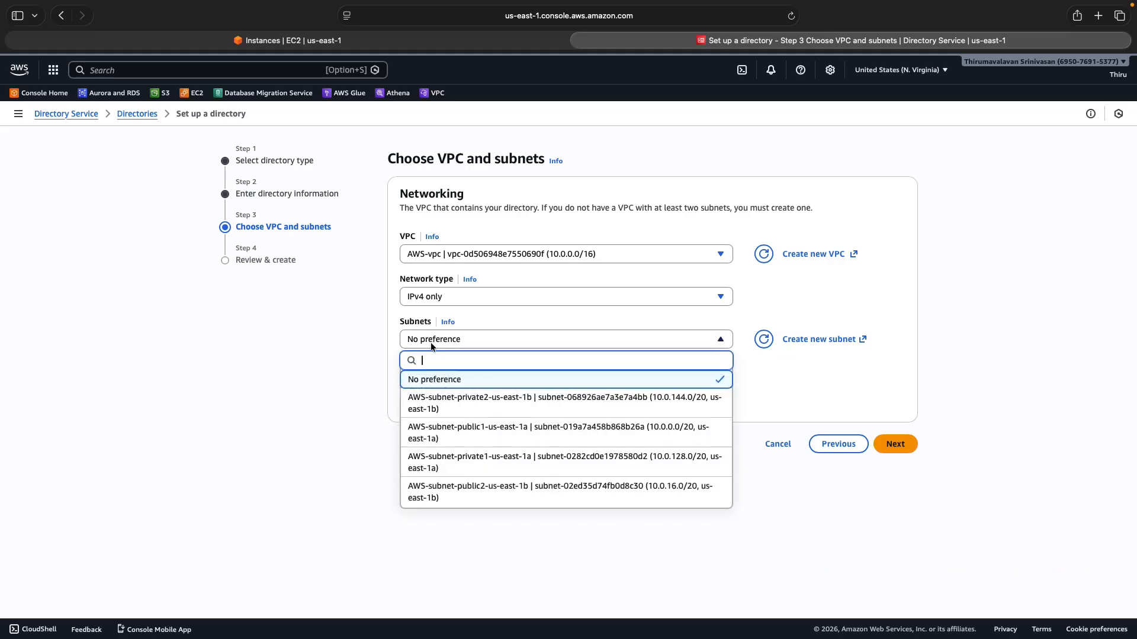
click(509, 467)
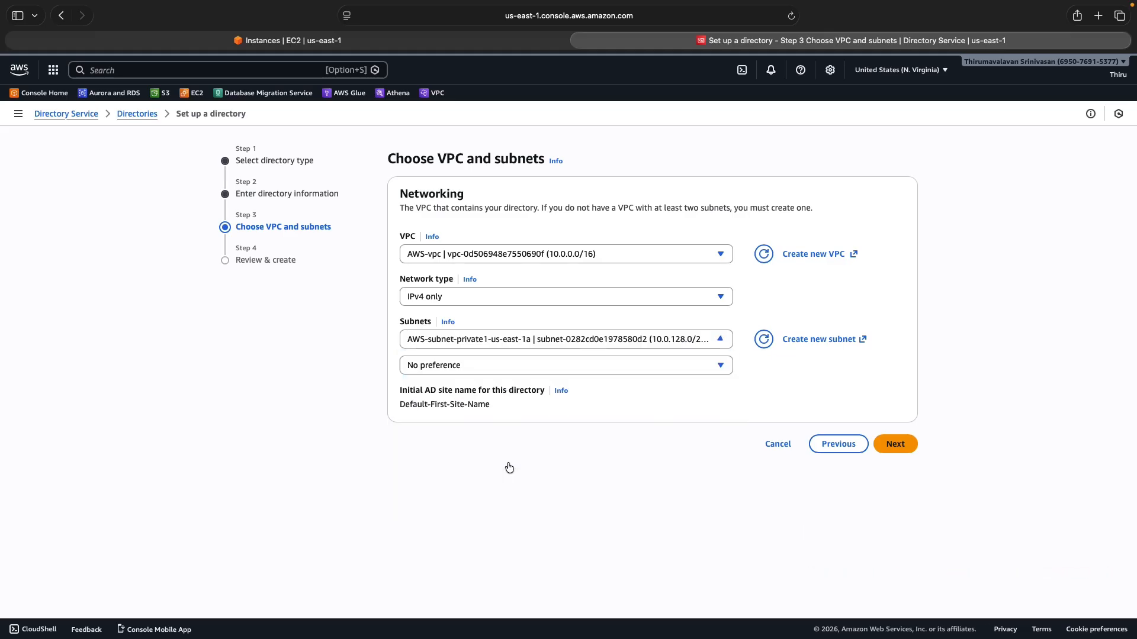
click(447, 368)
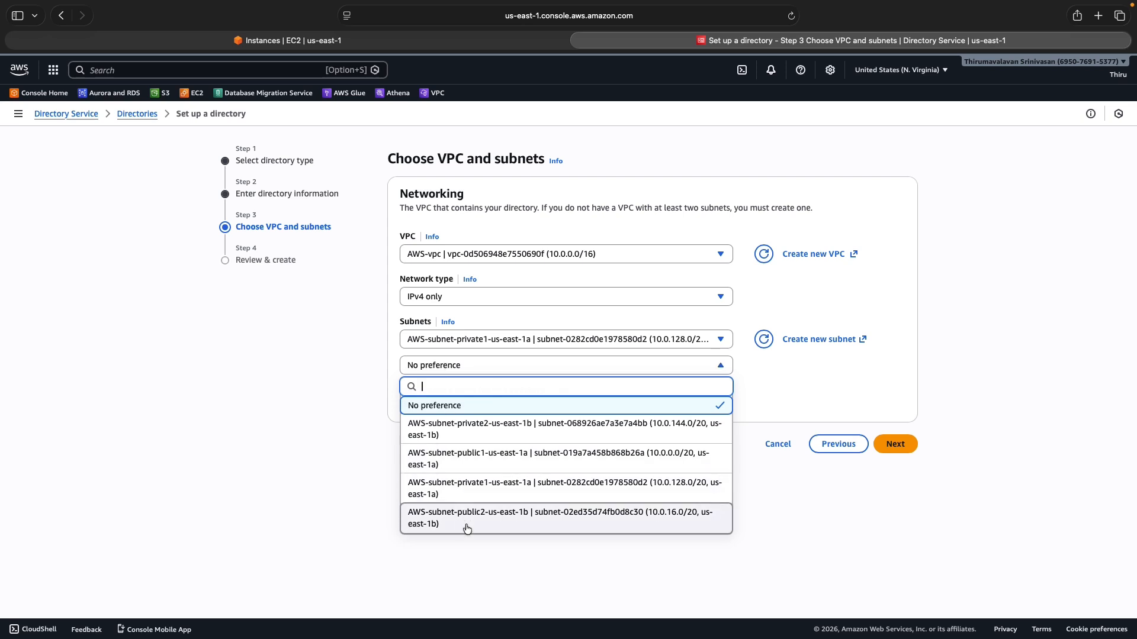
click(486, 430)
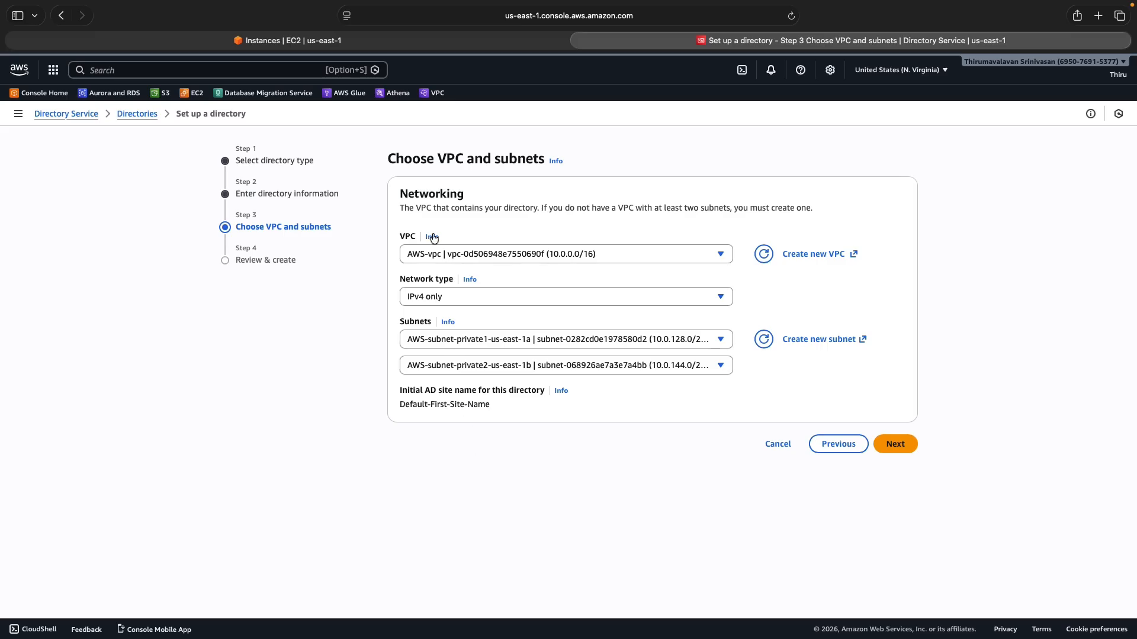
click(895, 445)
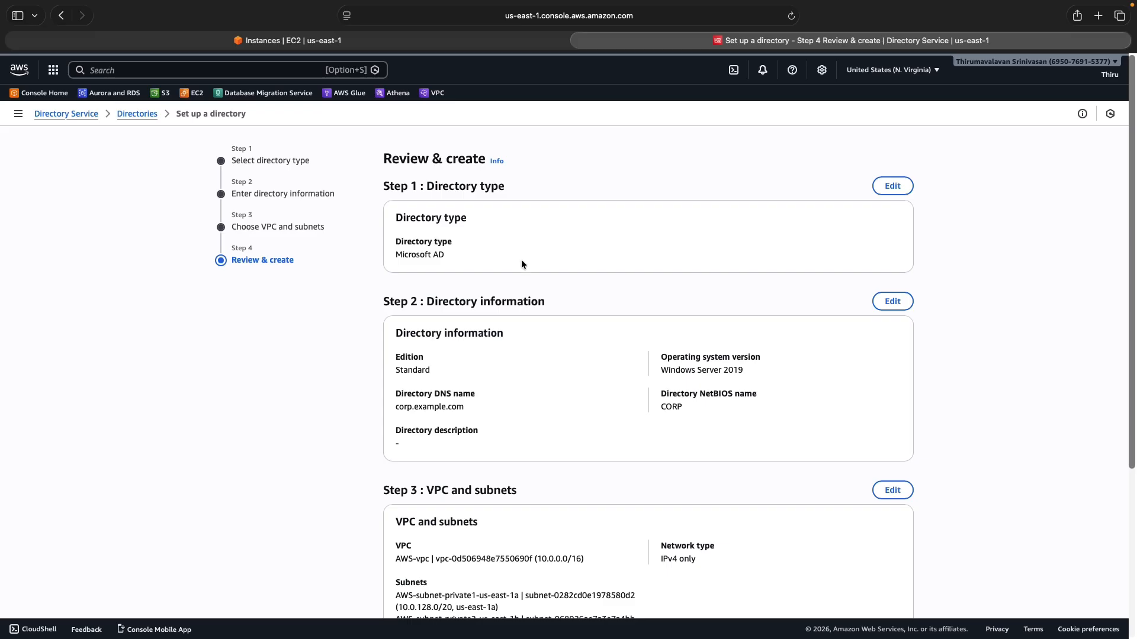
Cancel and leave the new-directory wizard, then open the existing directory d-90661d84a2
scroll(547, 476, down, 5)
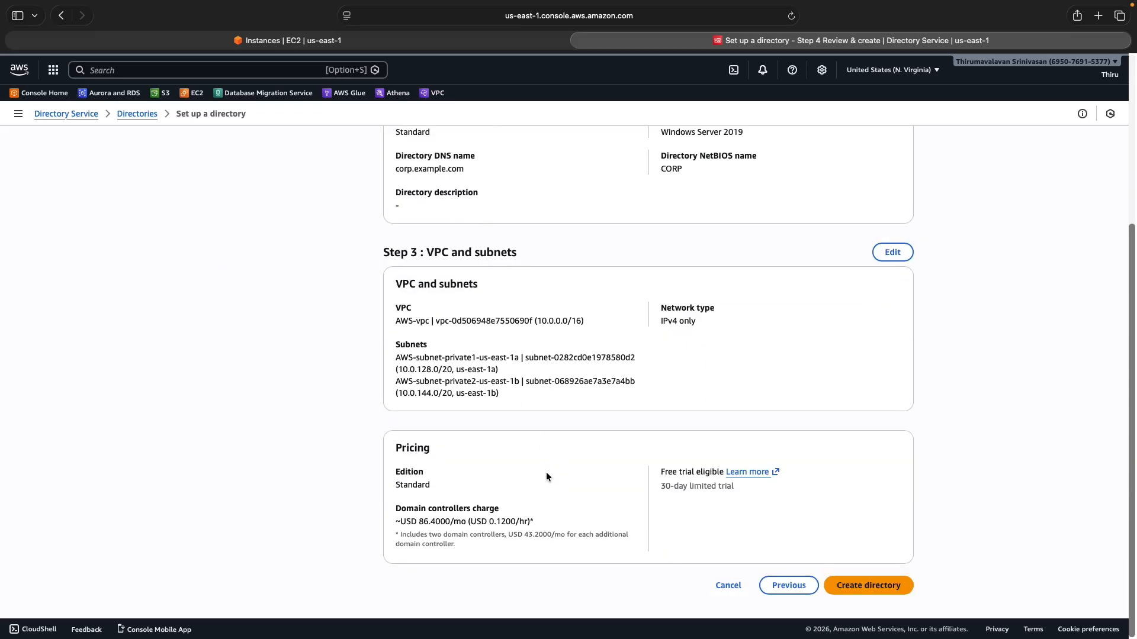
click(729, 587)
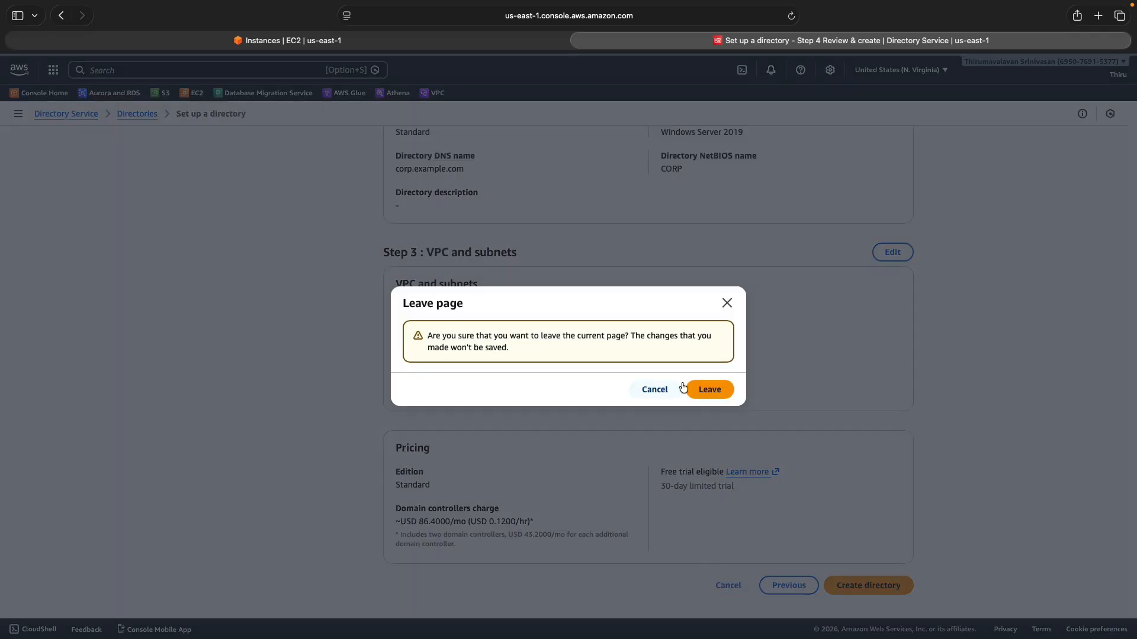
click(701, 387)
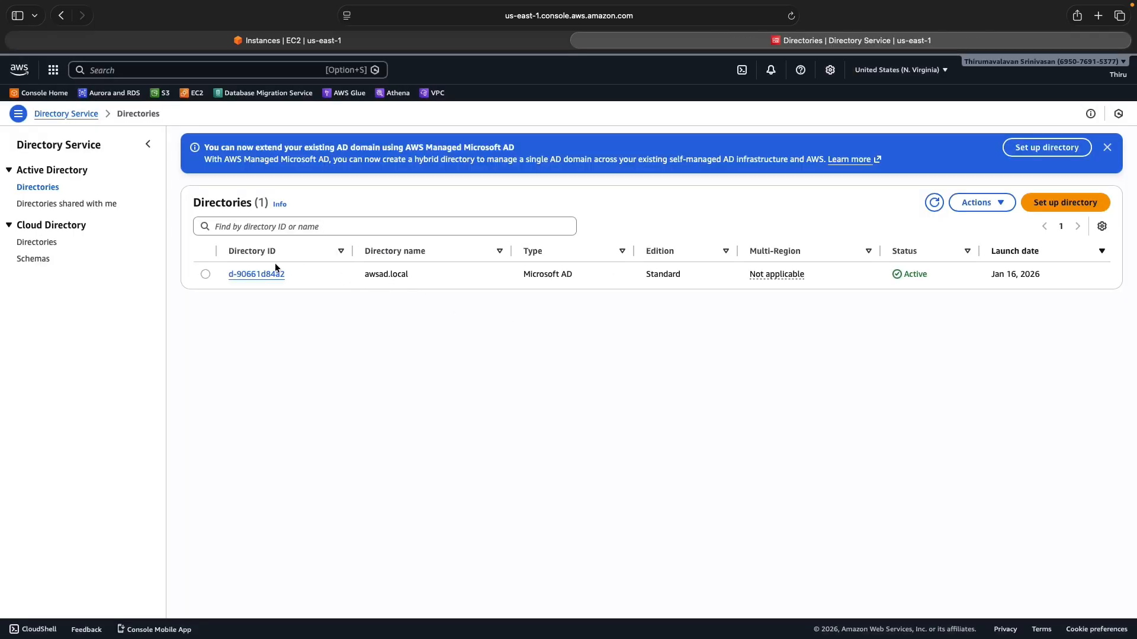
click(258, 273)
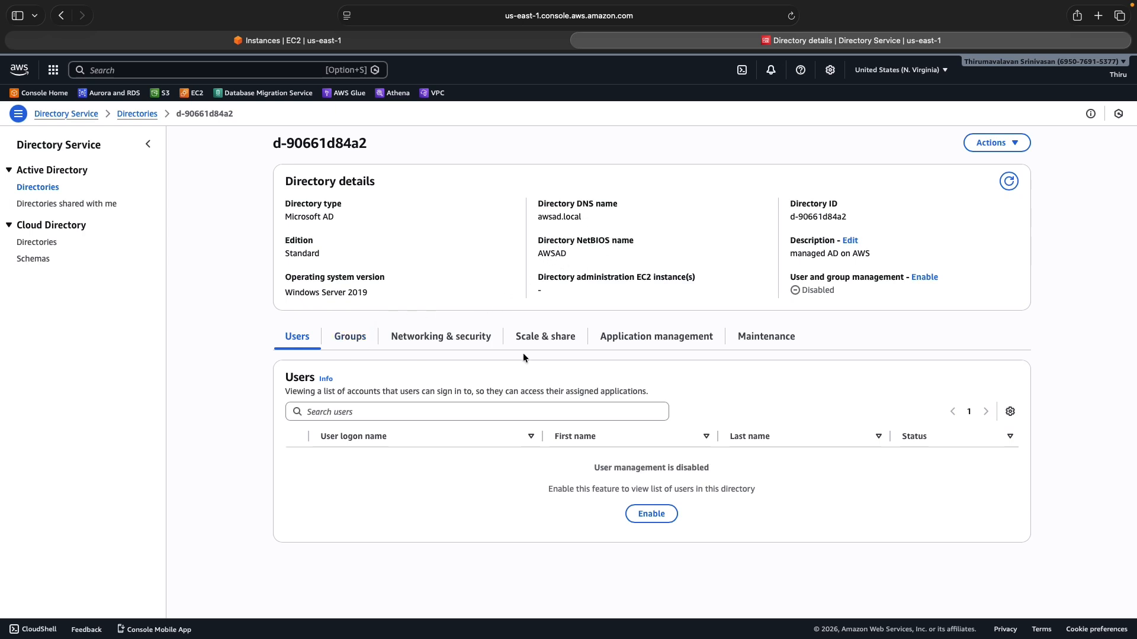
Review the awsad.local Networking & security details and DNS addresses, then return to EC2 Instances
click(468, 337)
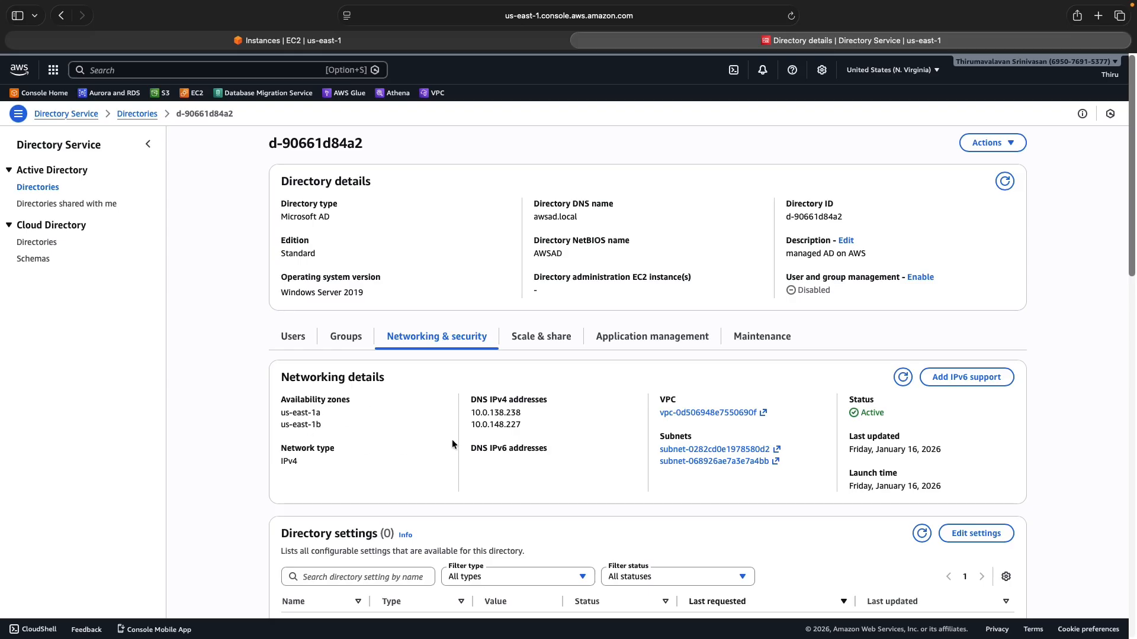
scroll(462, 436, down, 10)
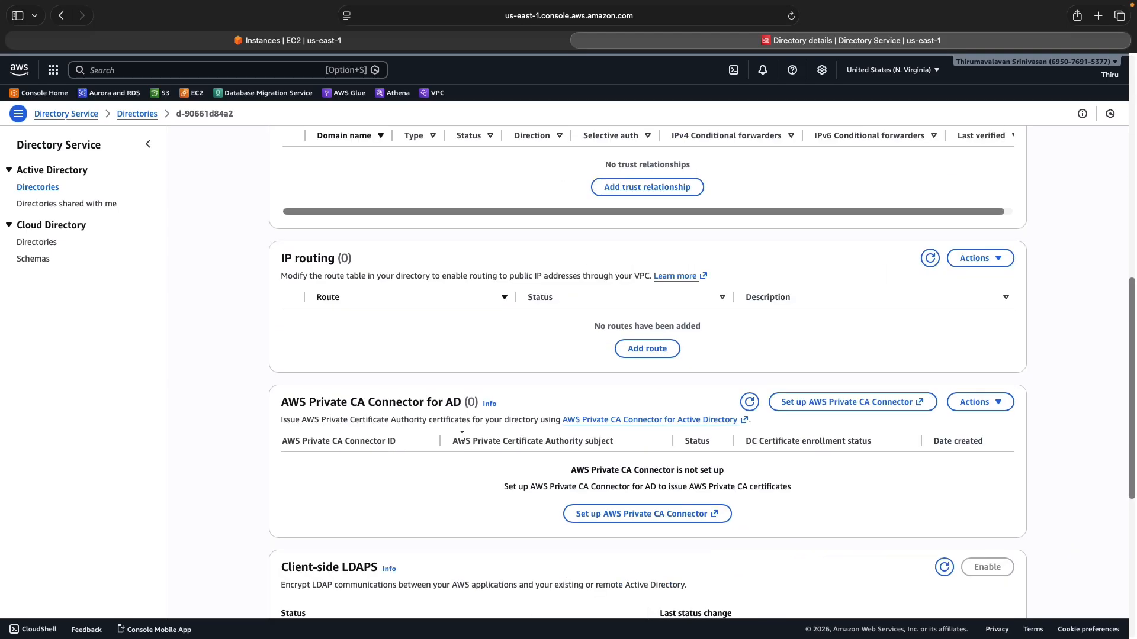
scroll(461, 436, up, 15)
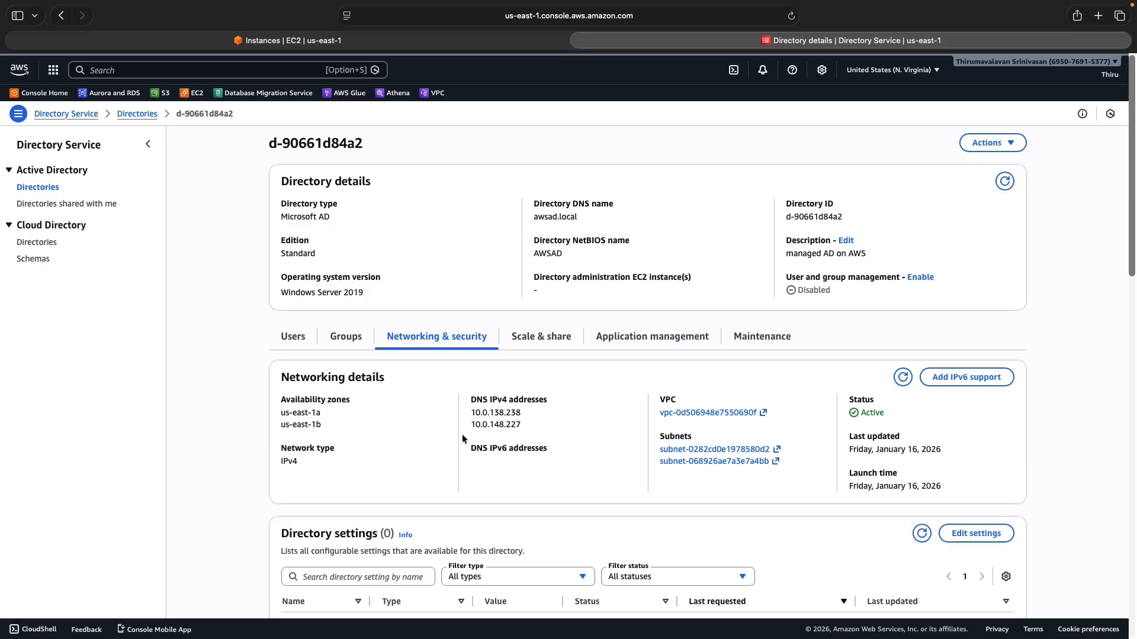
click(385, 40)
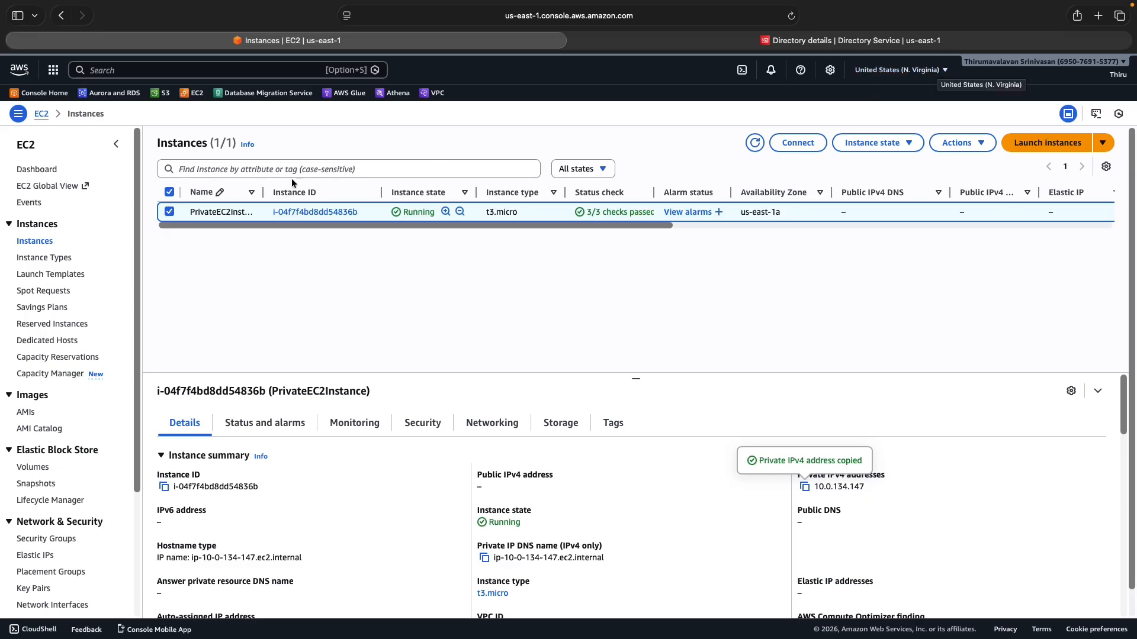
Deselect the instance and open the IAM console from the service search in a new tab
click(169, 211)
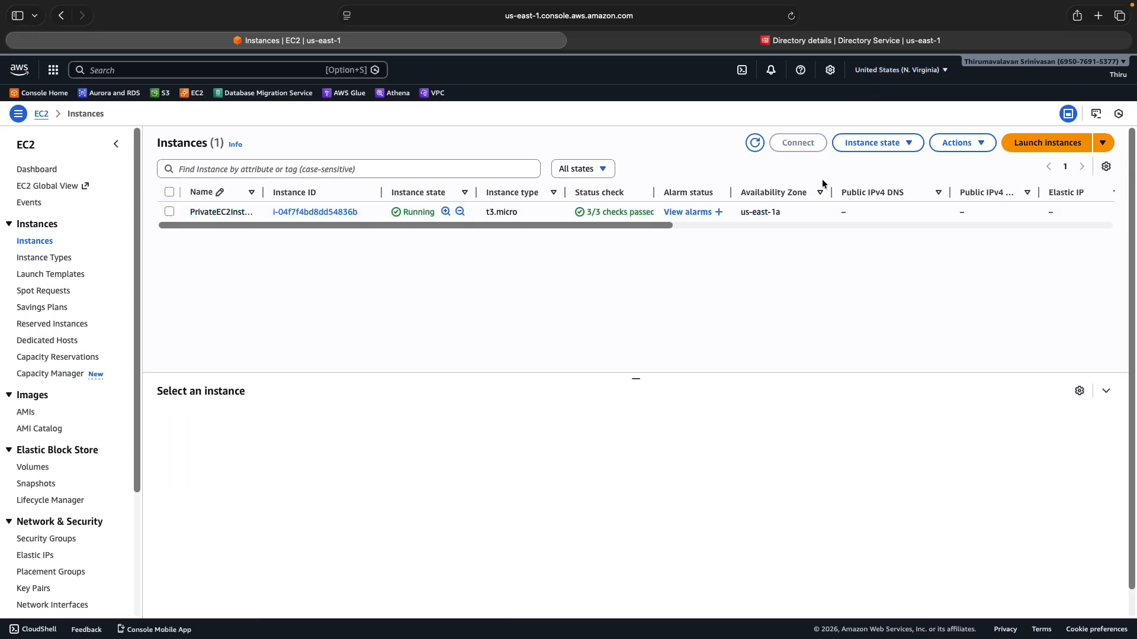
click(177, 70)
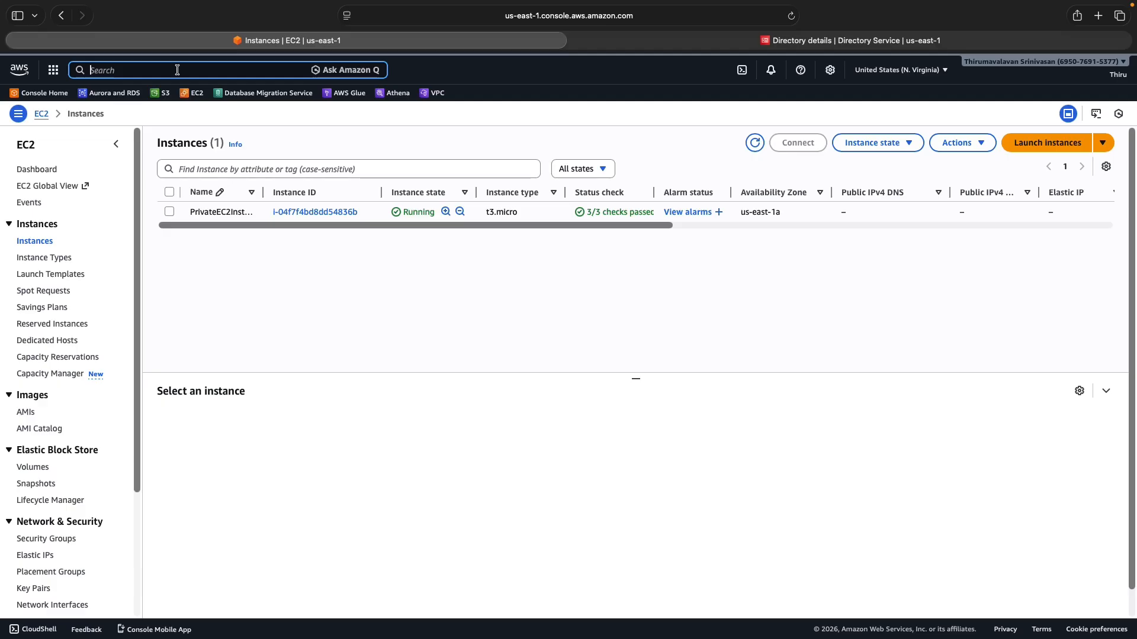
text(IAM)
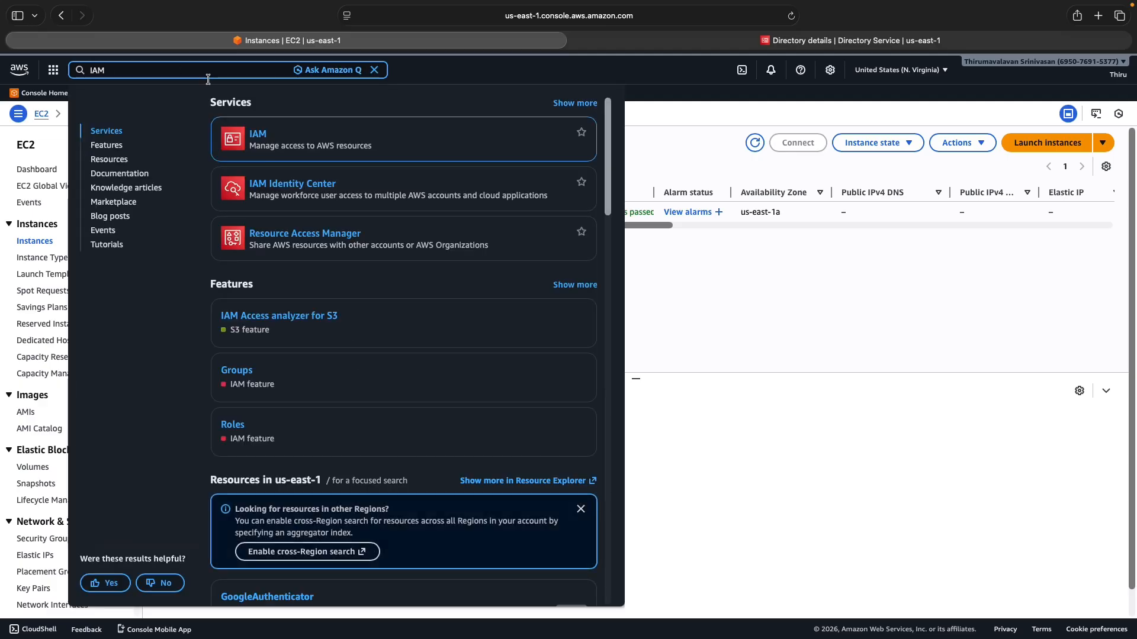
right_click(258, 140)
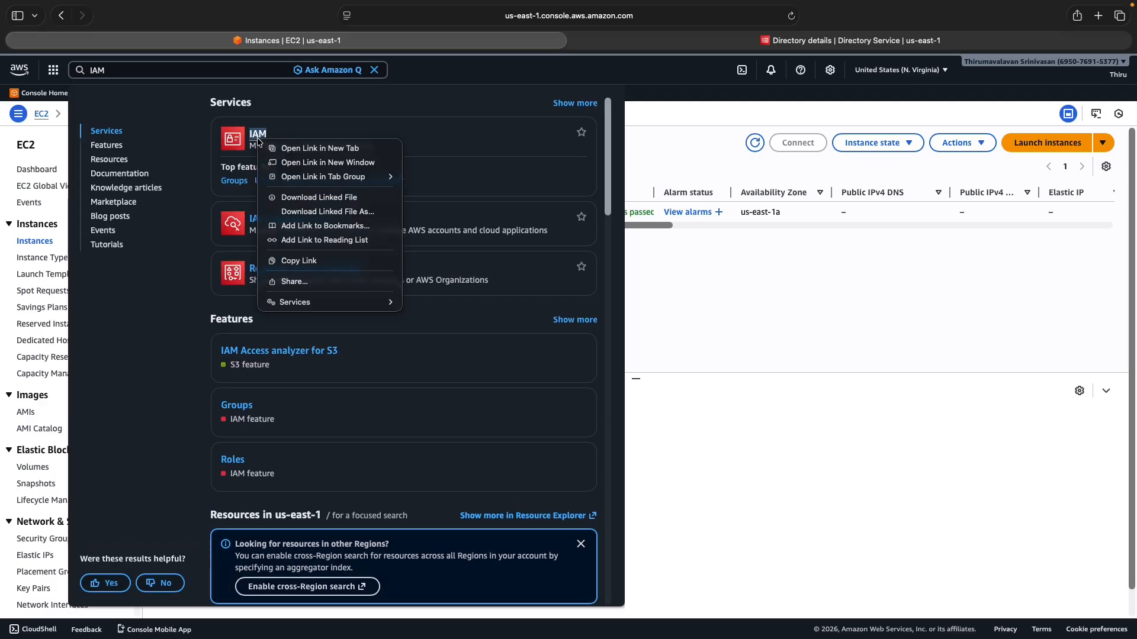
click(302, 148)
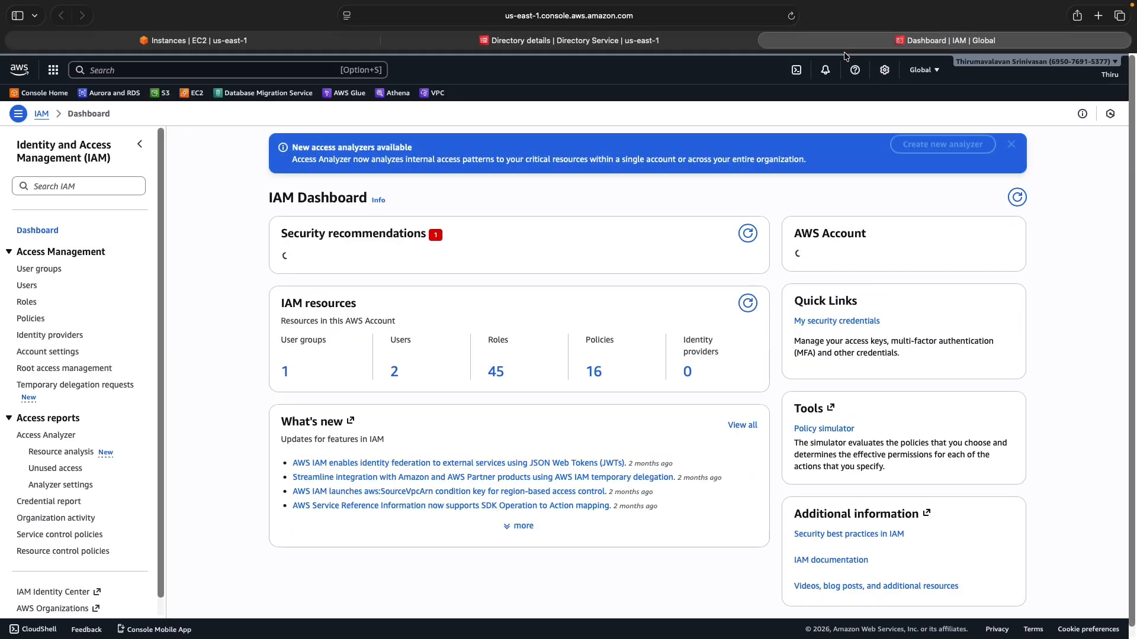
Create a new IAM role with EC2 as the trusted AWS service
click(26, 303)
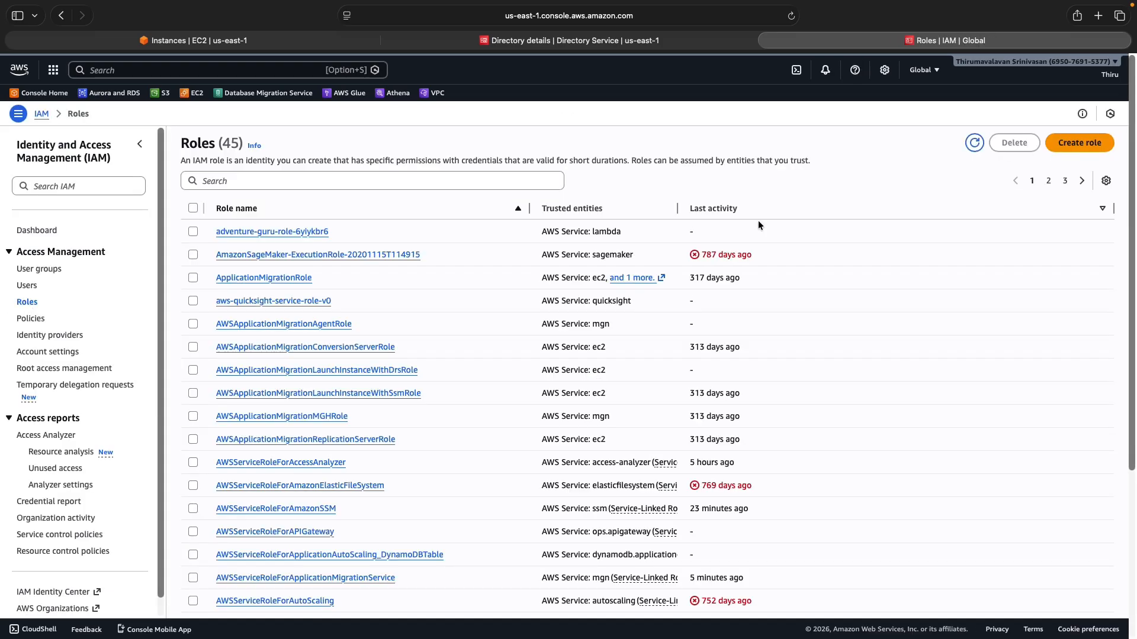
click(1078, 143)
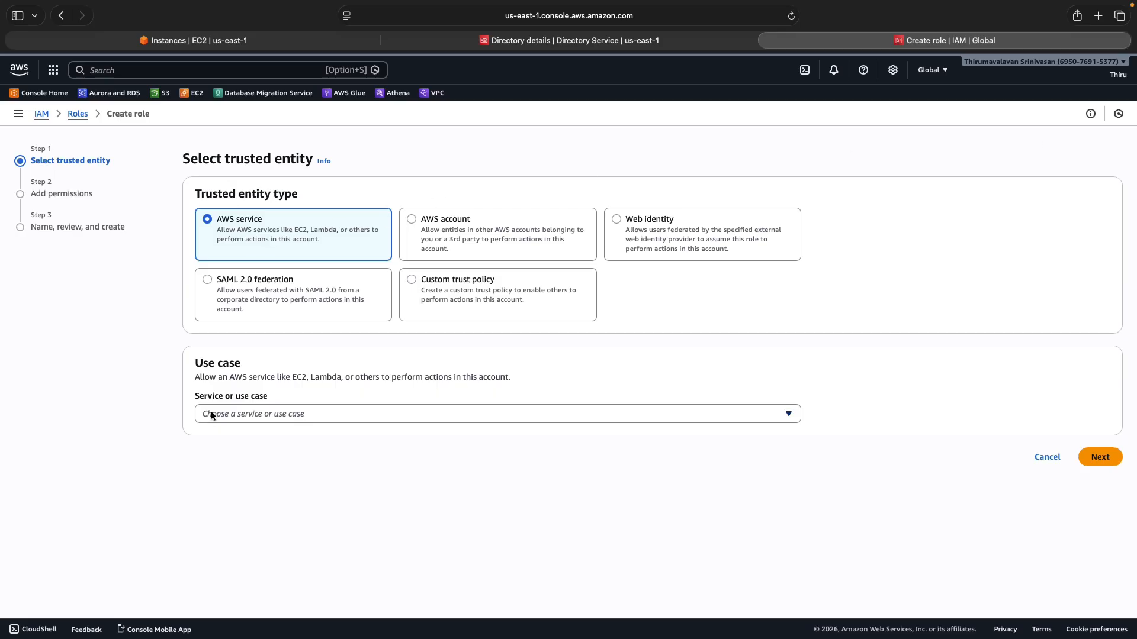
click(231, 416)
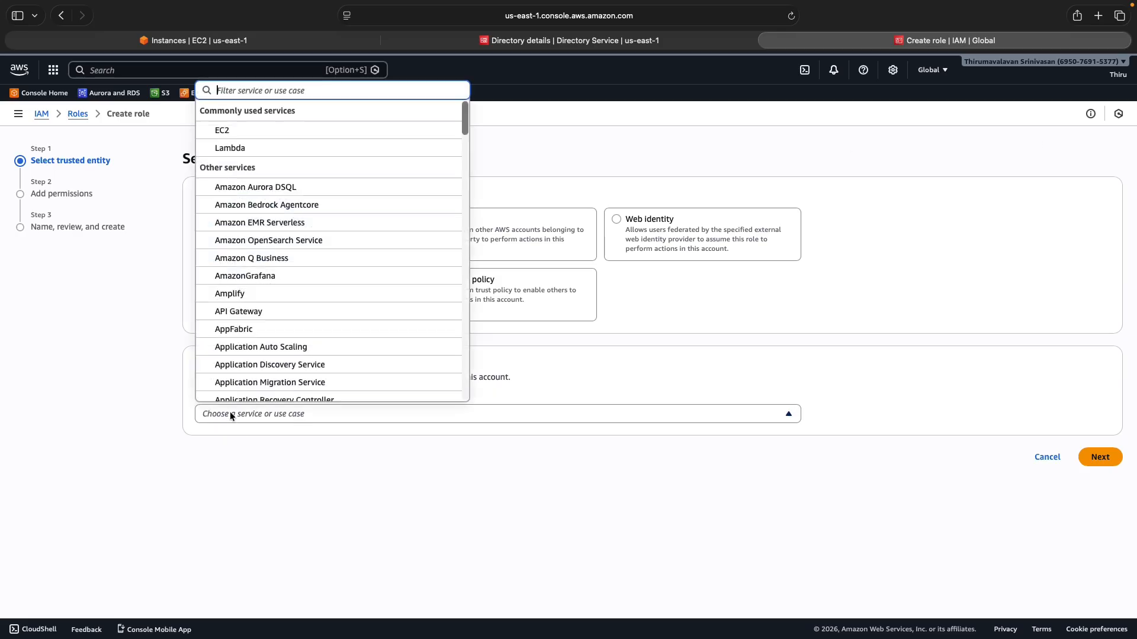
click(232, 131)
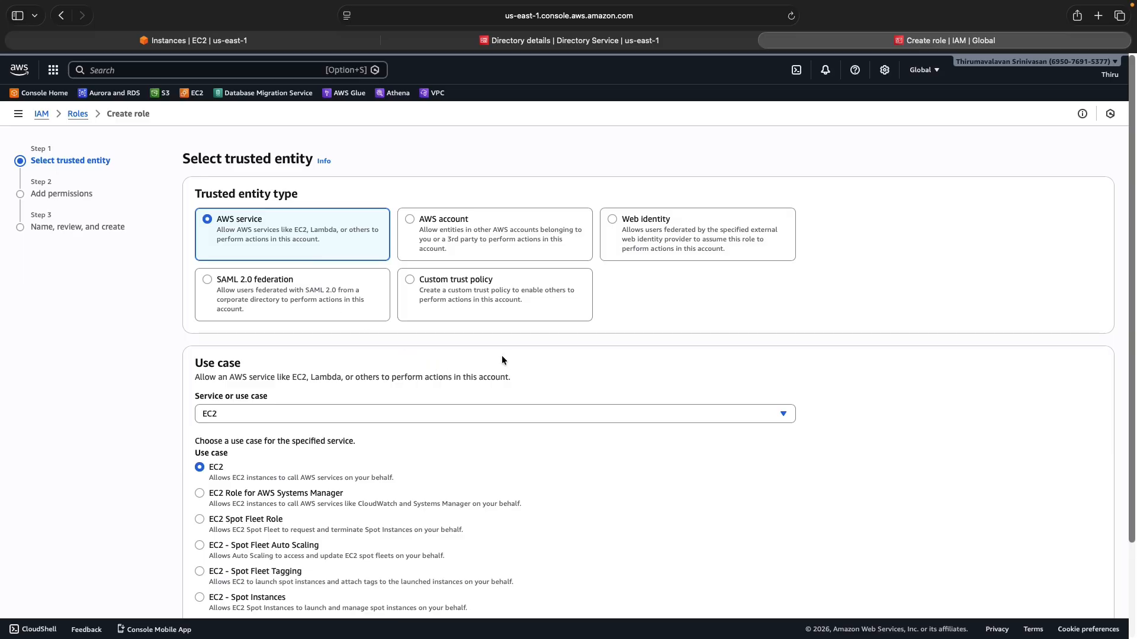
scroll(862, 337, down, 3)
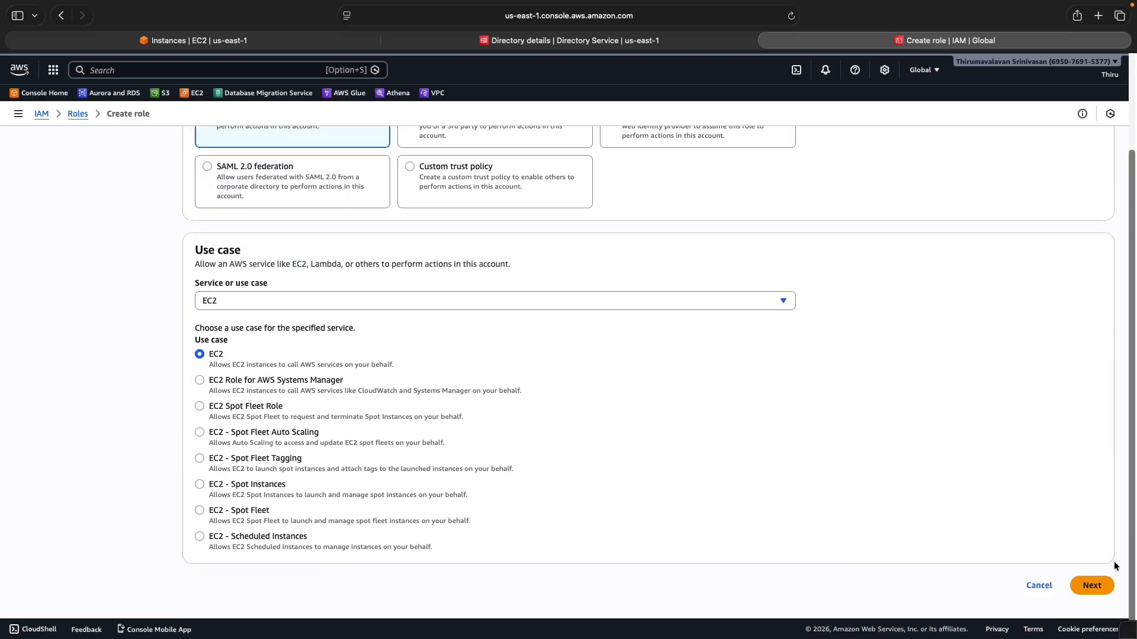
click(1088, 582)
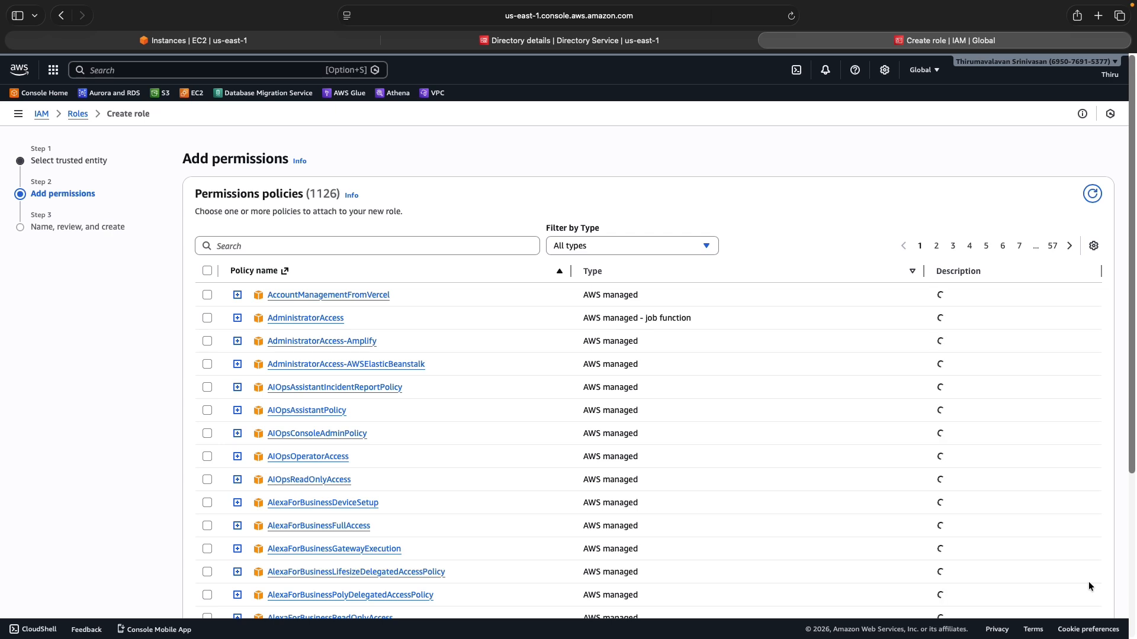
Attach the AmazonEC2RoleforSSM policy to the role and continue to naming
click(286, 247)
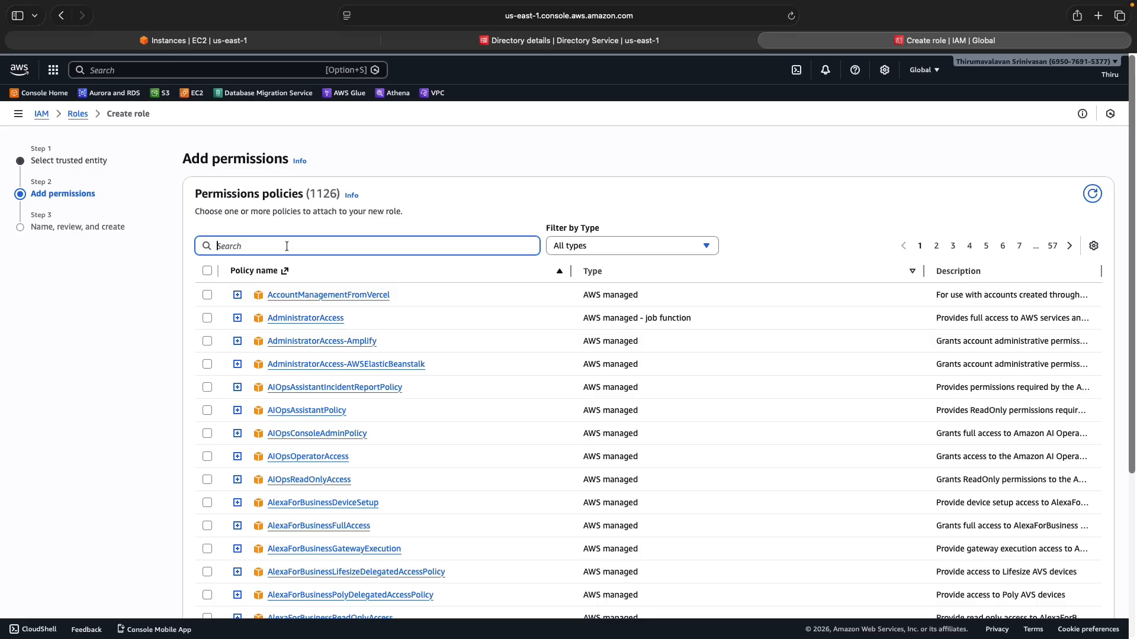
text(EC2)
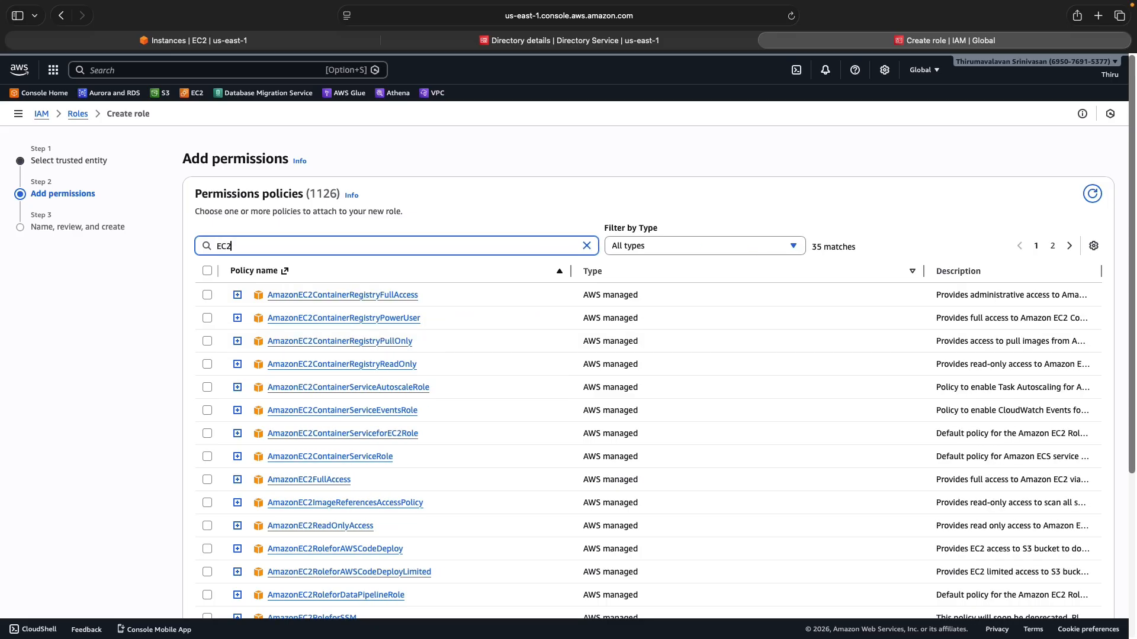
text(roleforssm)
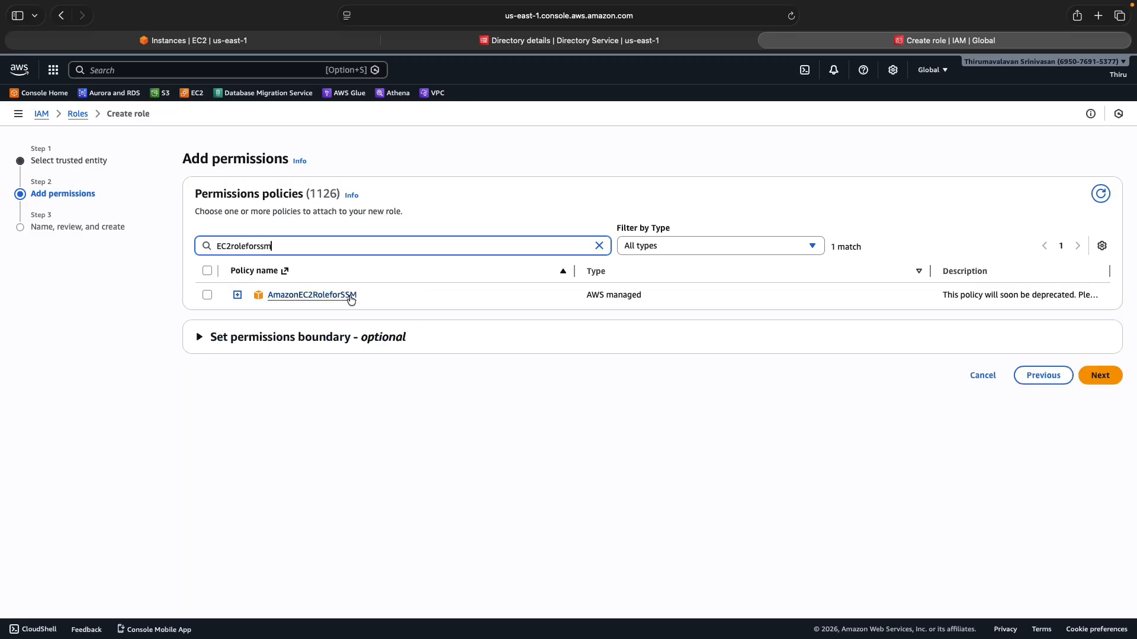
click(207, 295)
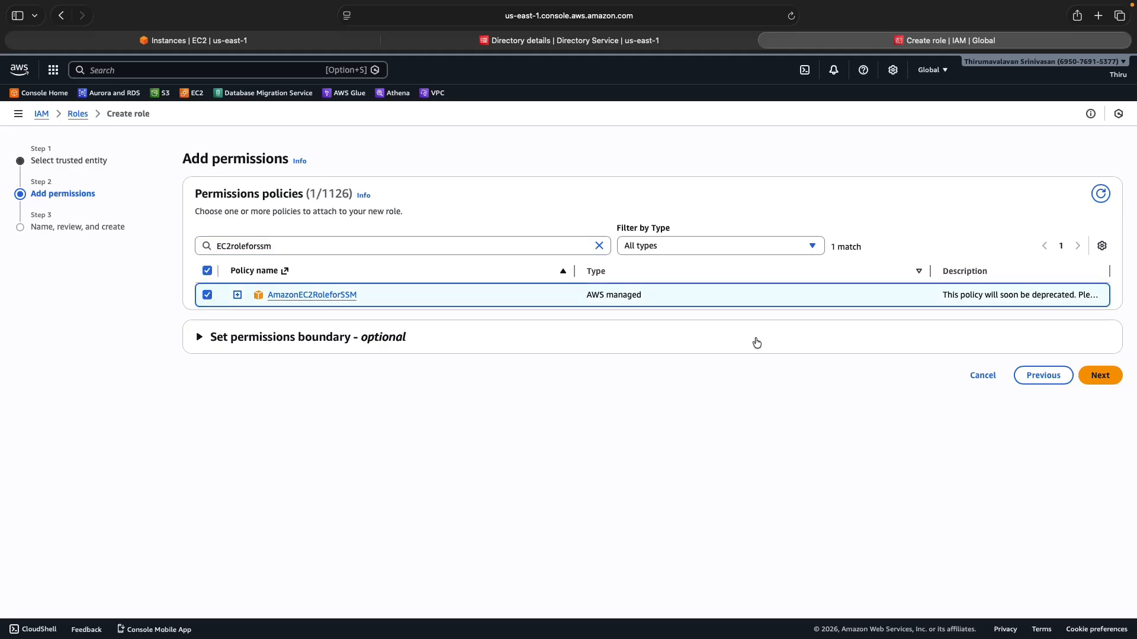
click(1101, 374)
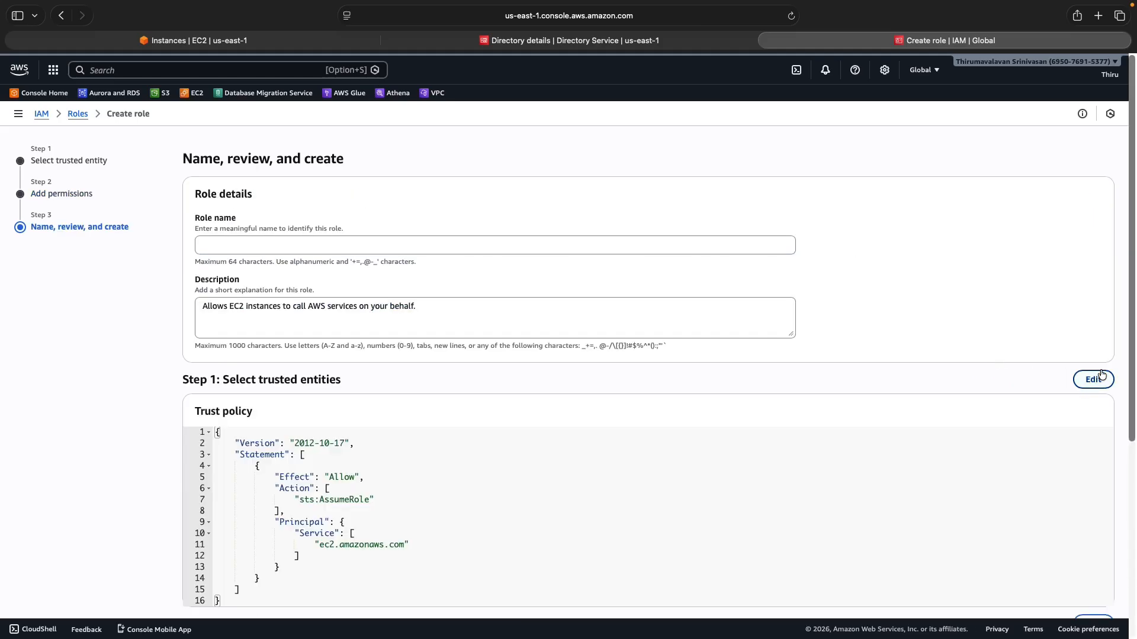
Enter EC2DomainJoinRole as the IAM role name, fixing the typo in it
click(243, 244)
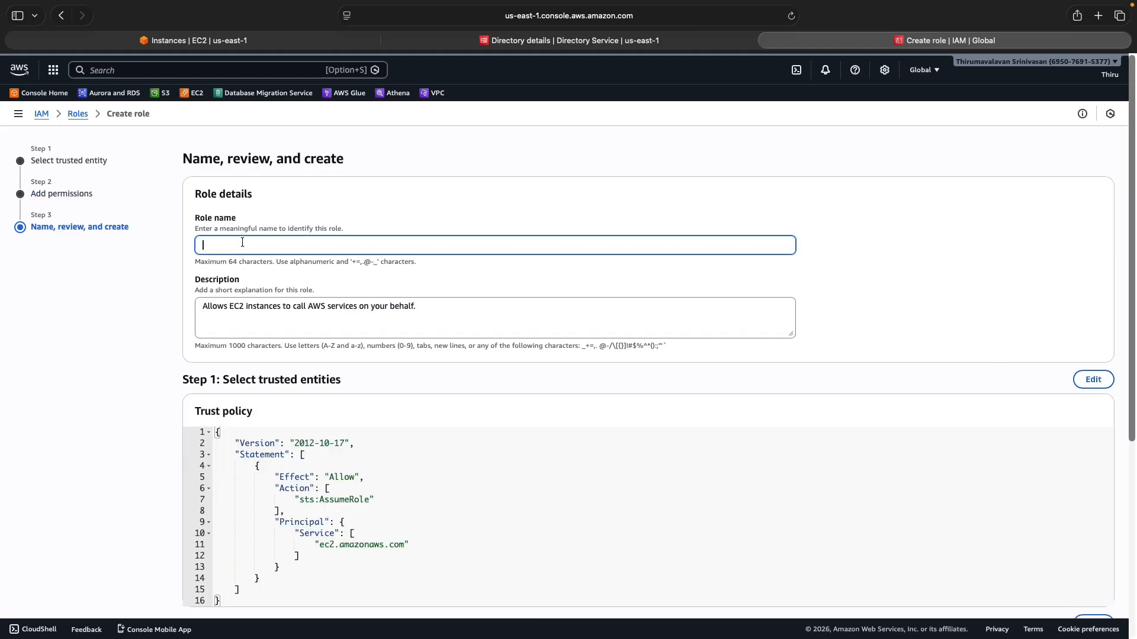
text(EC2DomainJoilRole)
click(259, 245)
key(BackSpace)
key(BackSpace)
text(n)
scroll(654, 466, down, 3)
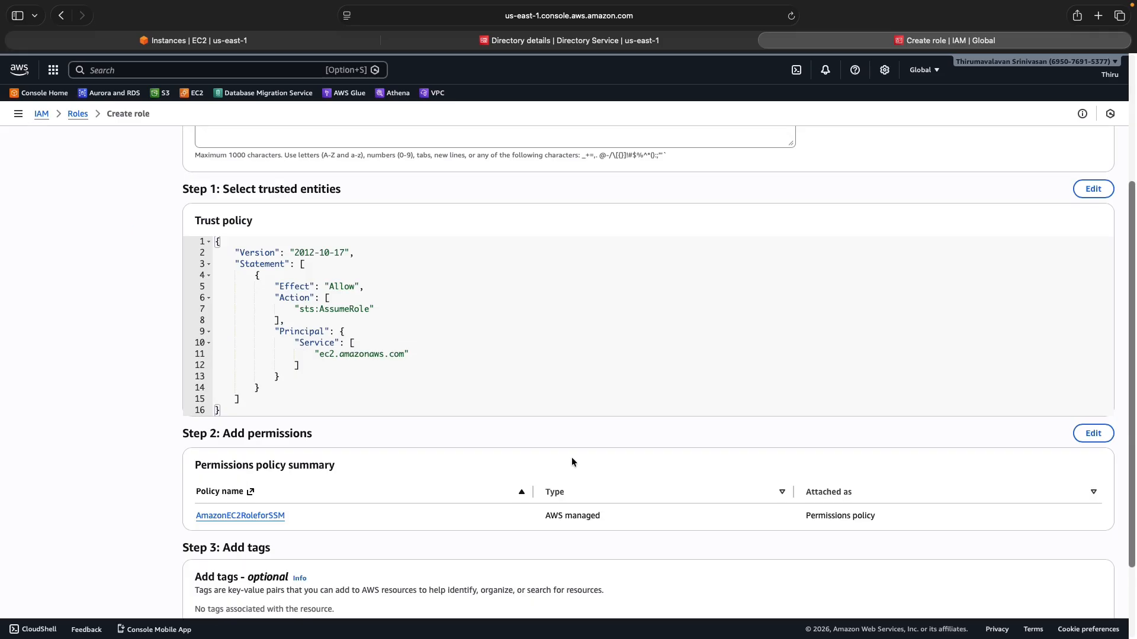
scroll(562, 459, down, 2)
scroll(503, 438, up, 5)
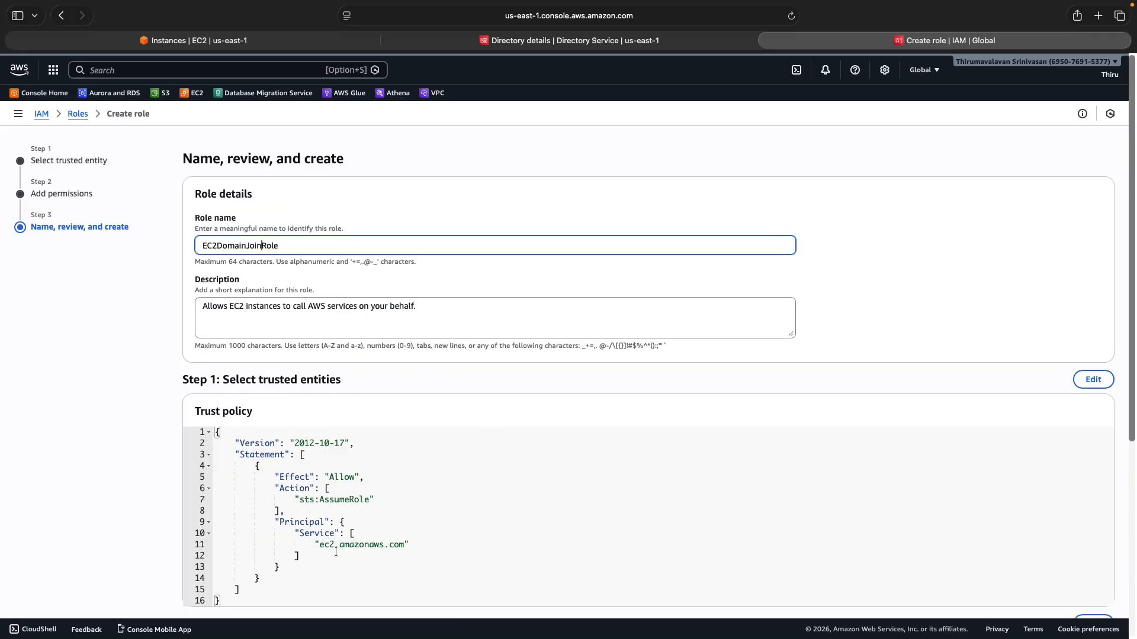
scroll(417, 524, down, 5)
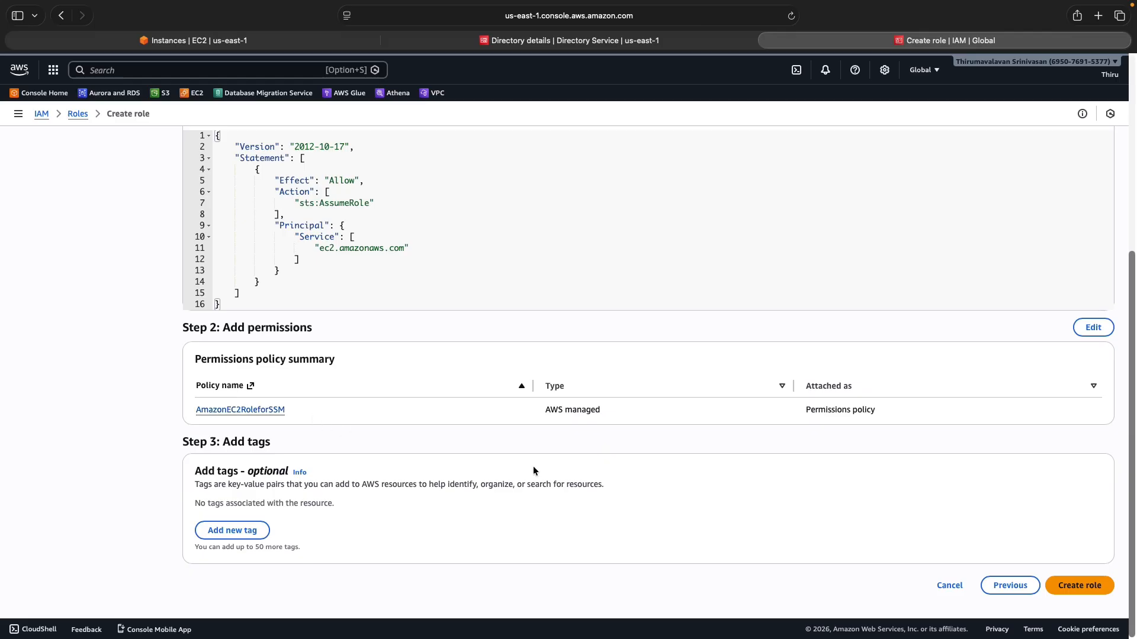
Create the role, dismiss the confirmation banner, and return to the EC2 Instances page
click(1080, 587)
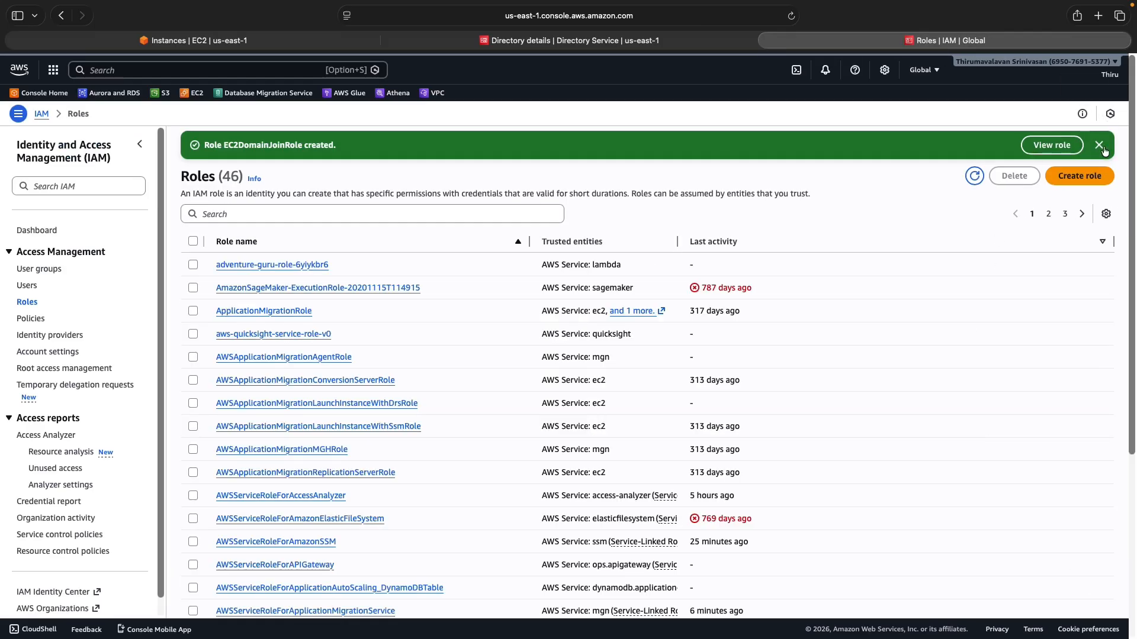
click(1099, 145)
click(258, 41)
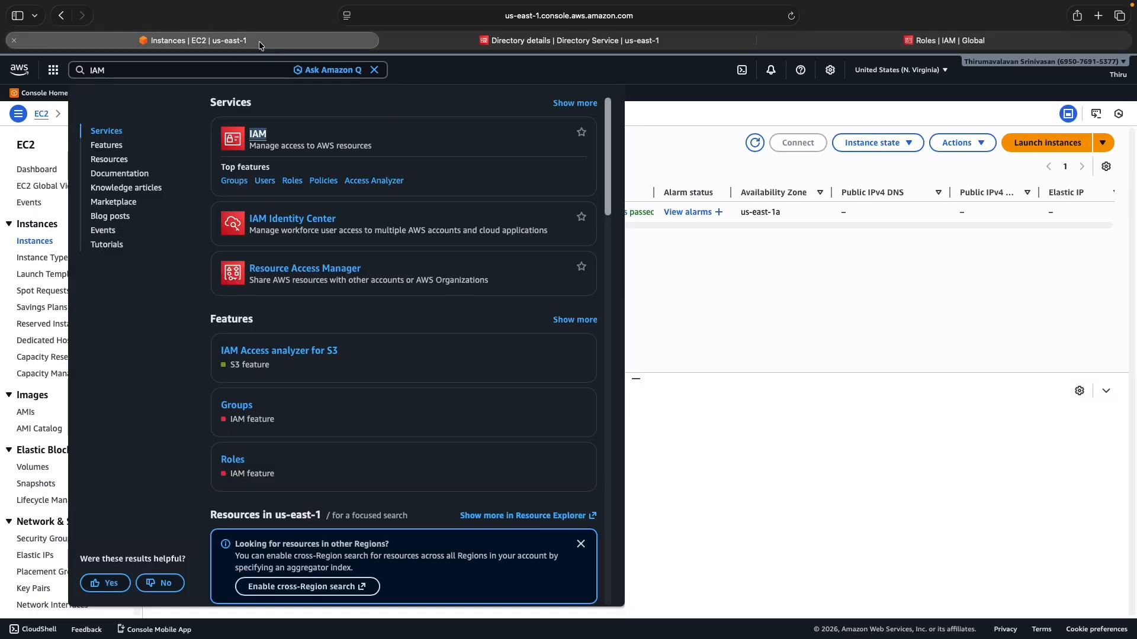
click(374, 69)
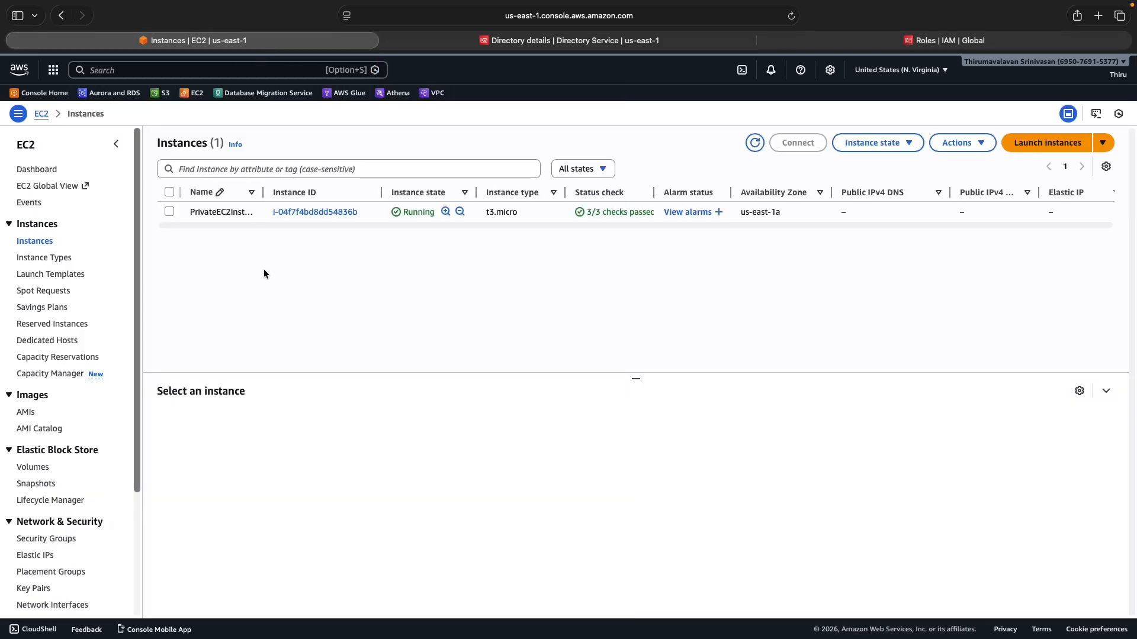
Start a new instance named 'AWS AD Management Server' using the Windows Server 2025 Base AMI
click(1037, 144)
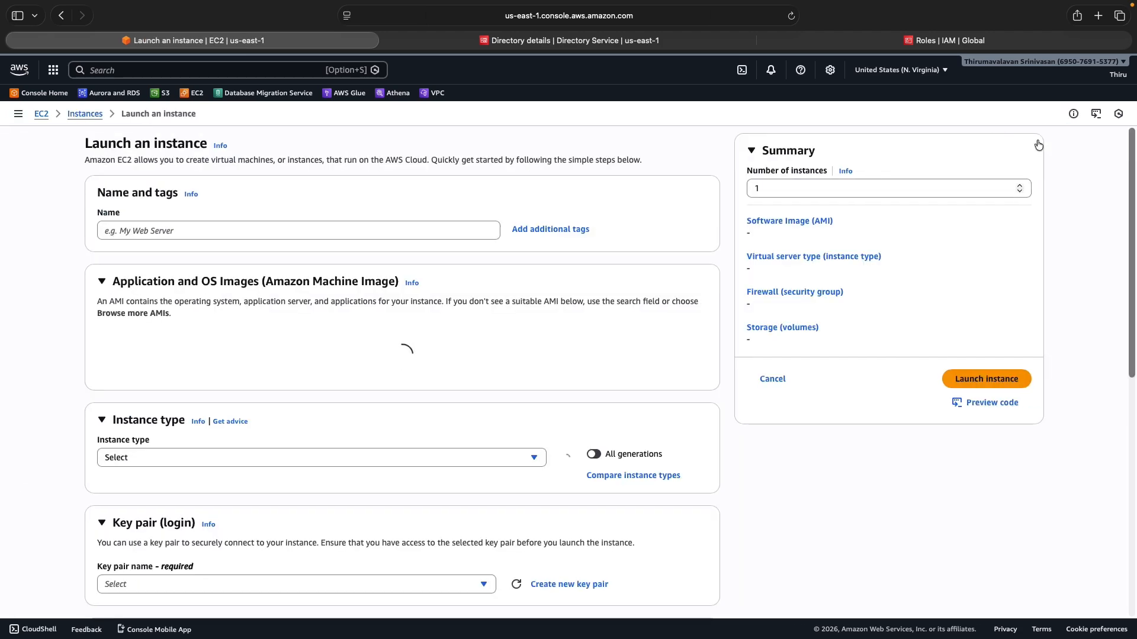
click(204, 232)
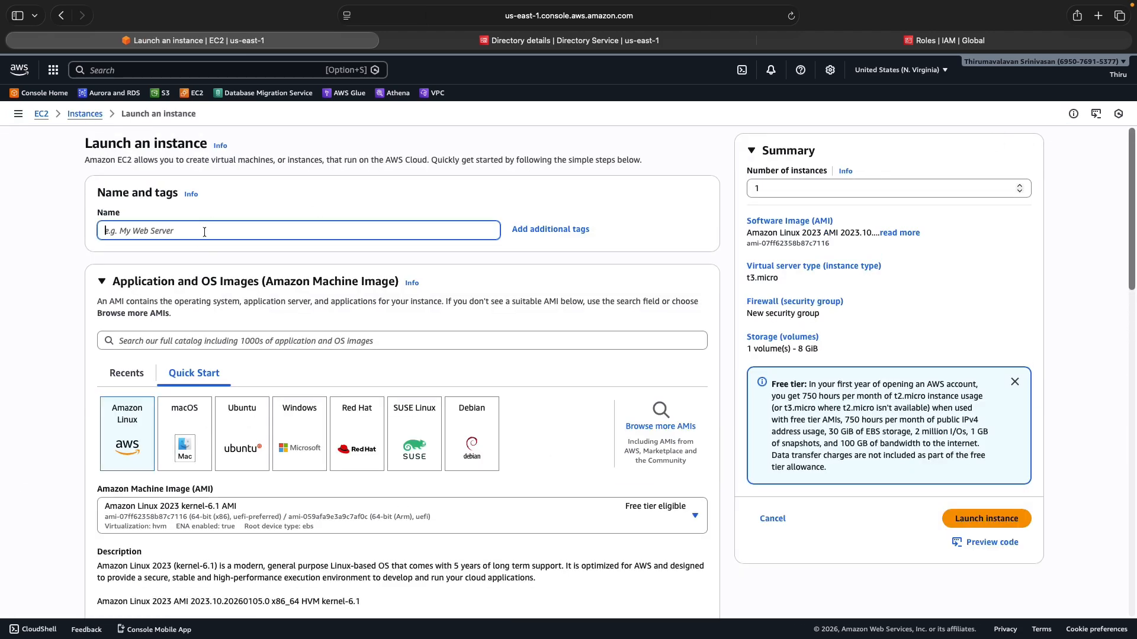
text(AWS Management Server)
click(127, 231)
text(AD)
click(306, 428)
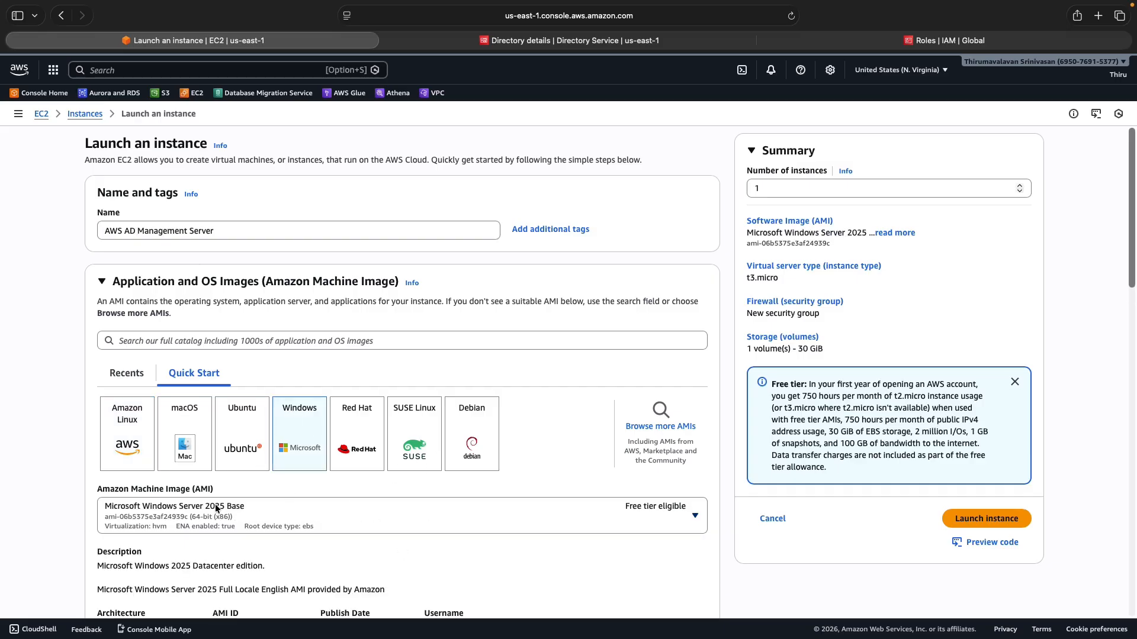
Choose instance type t3.medium and key pair AWS-KP, then make the network settings editable
scroll(340, 510, down, 5)
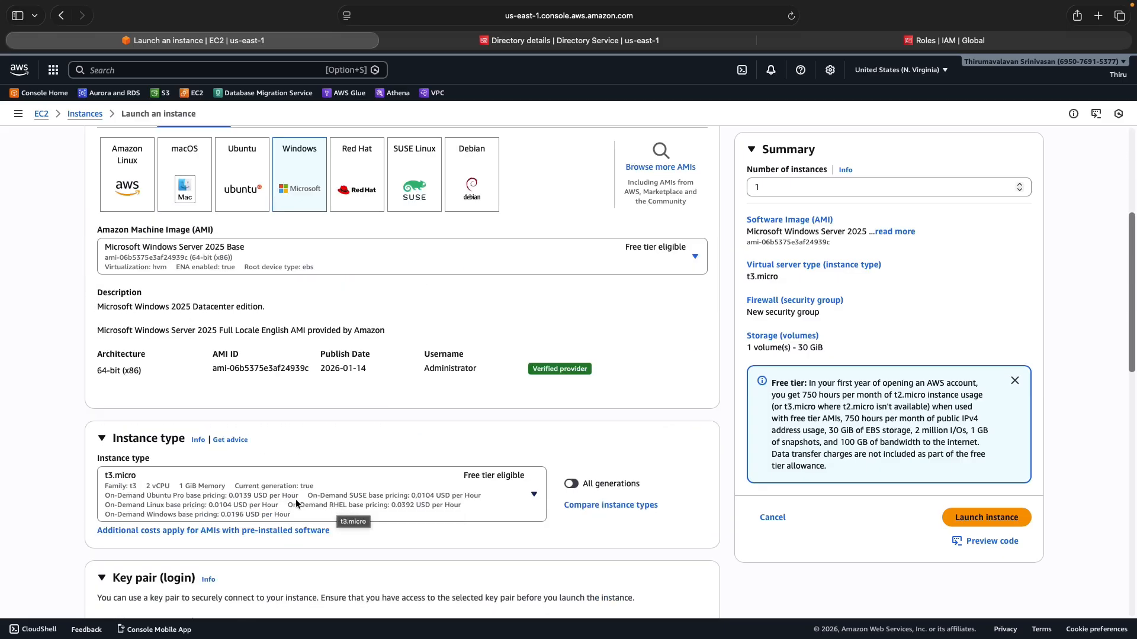
click(490, 495)
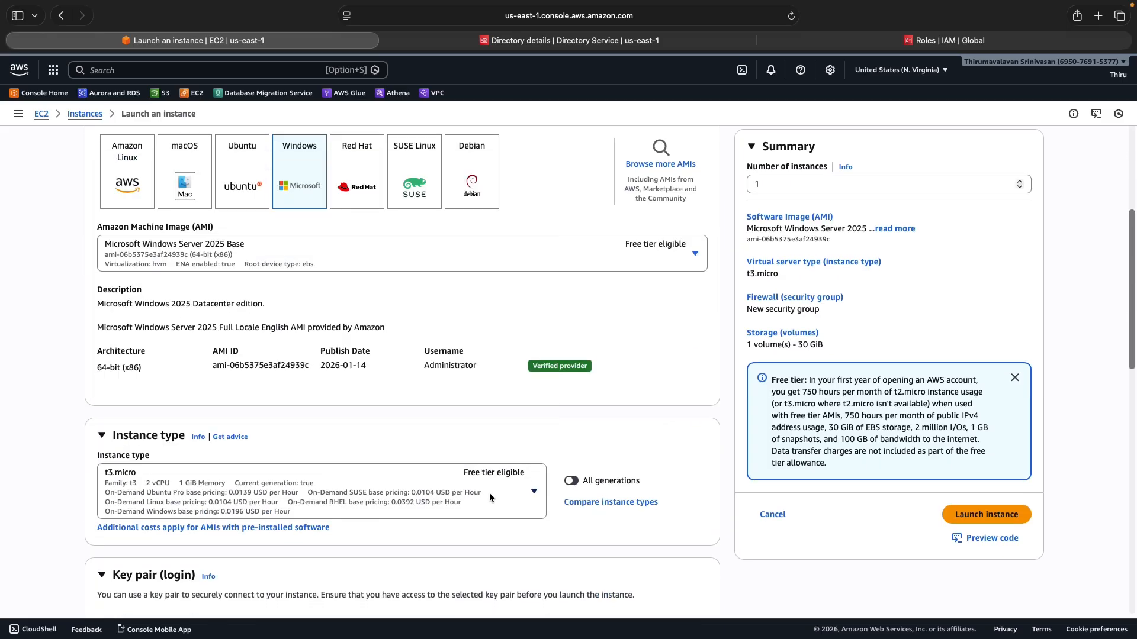
click(489, 496)
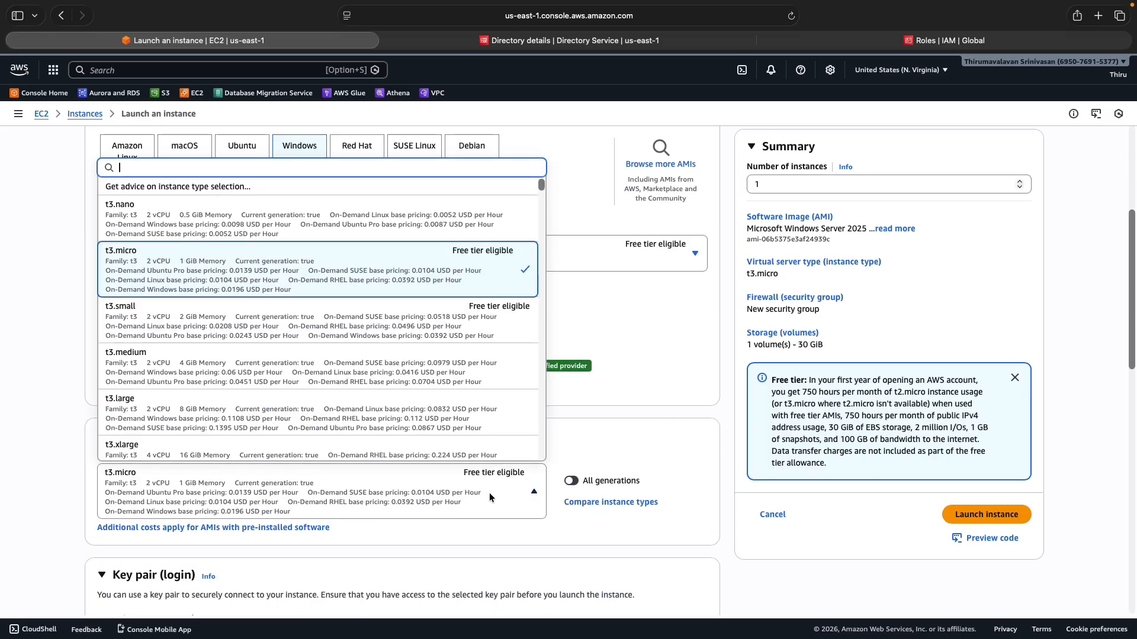
click(137, 359)
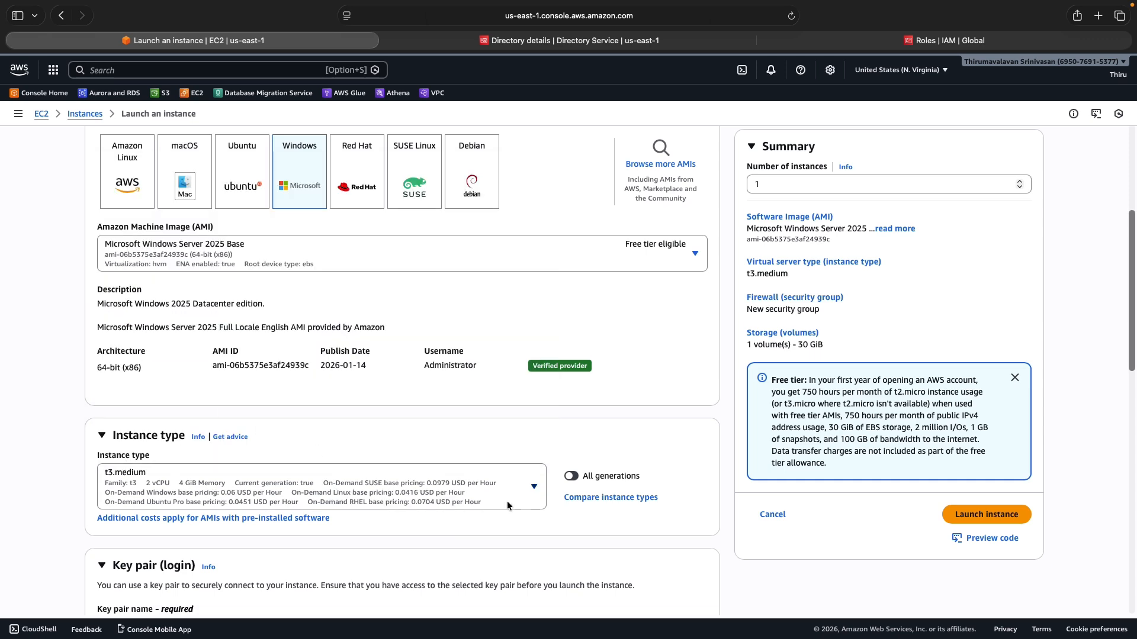
scroll(509, 496, down, 3)
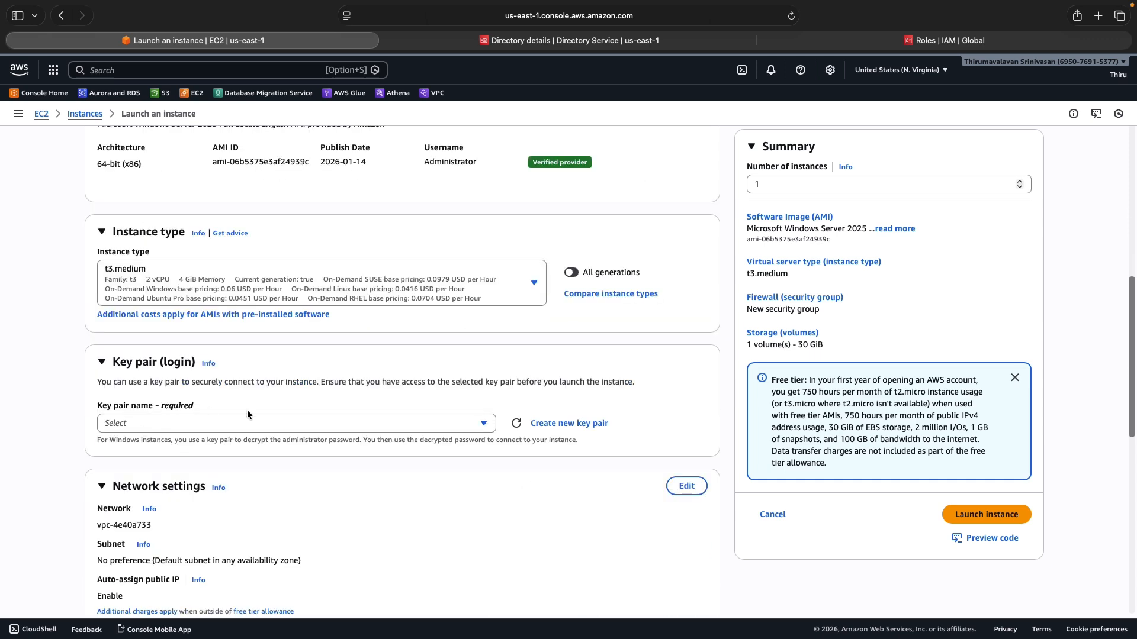
click(329, 422)
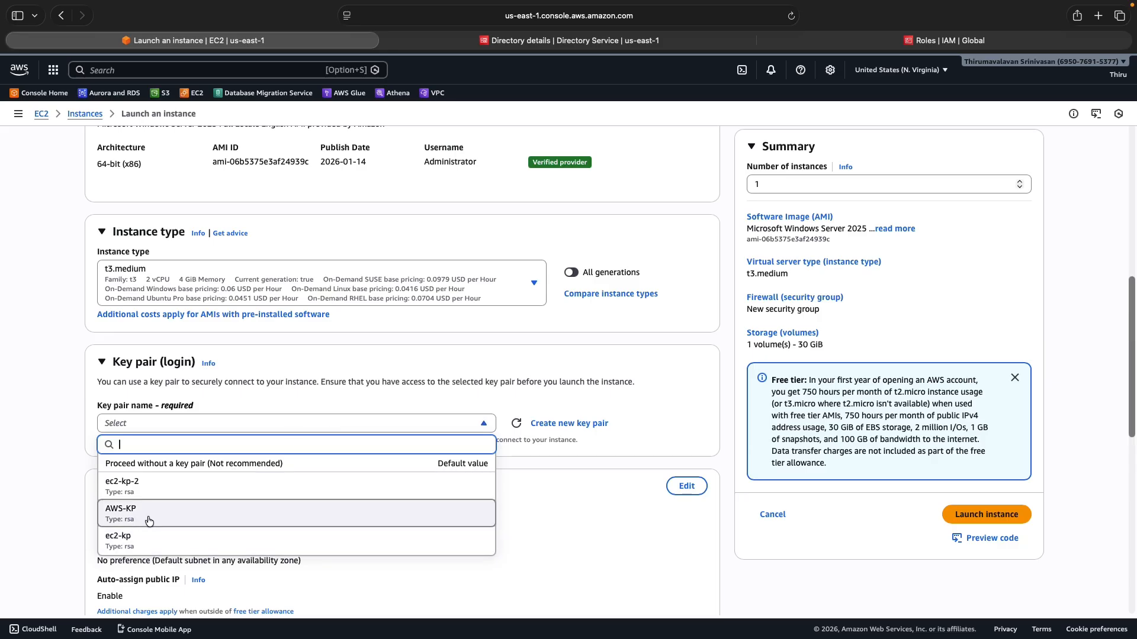
click(149, 520)
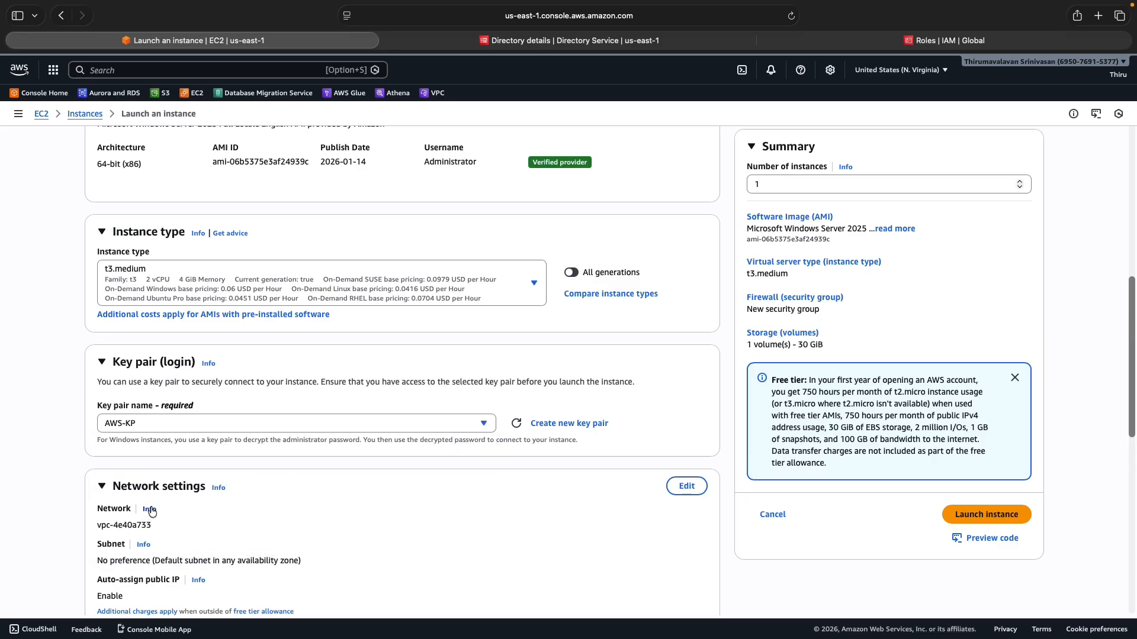
click(686, 486)
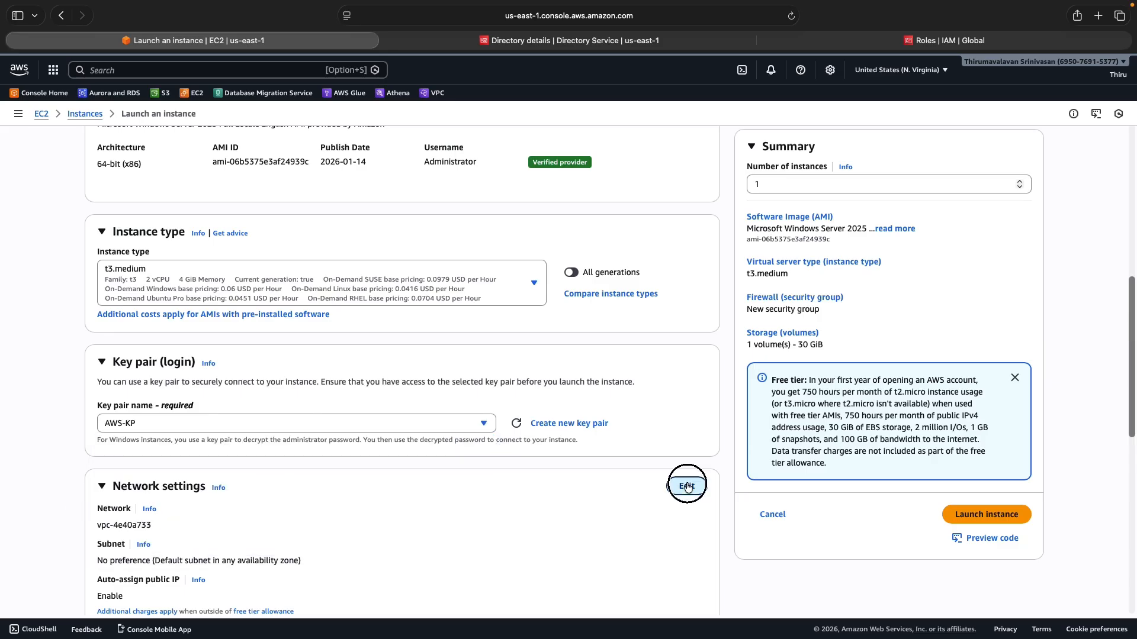
Use AWS-vpc with subnet AWS-subnet-public1-us-east-1a and enable auto-assign public IP
click(411, 537)
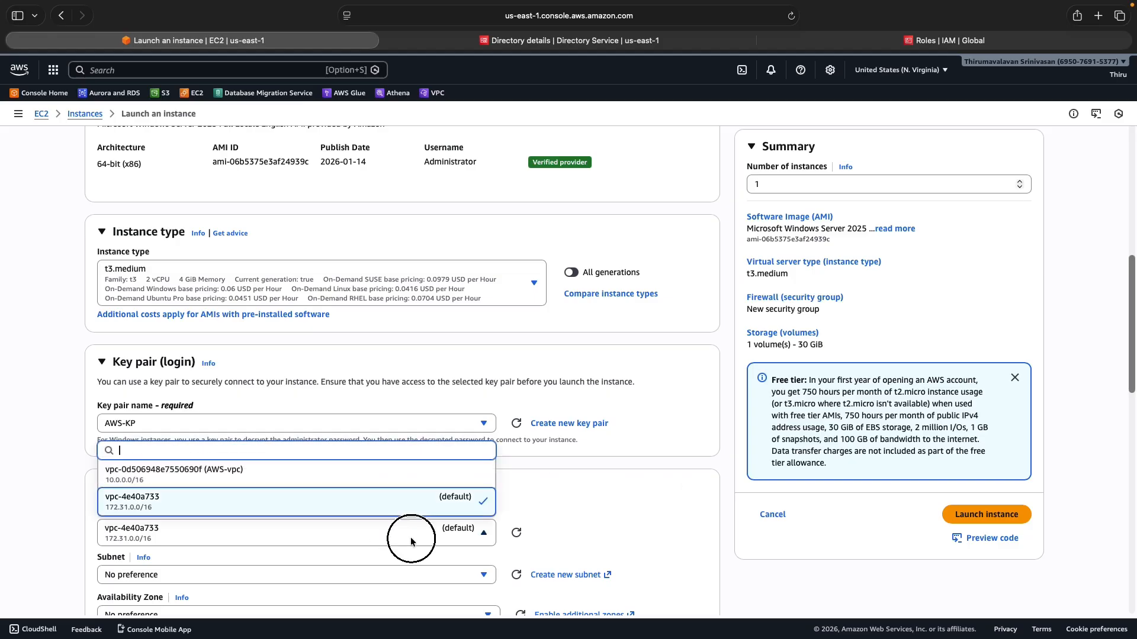
click(280, 468)
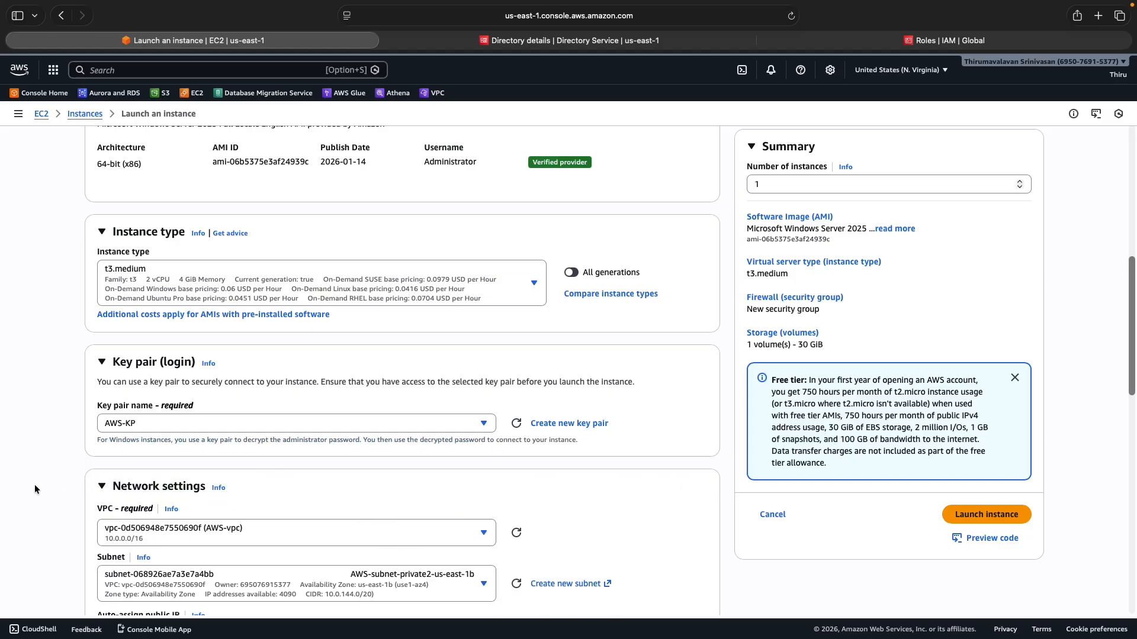
scroll(45, 482, down, 5)
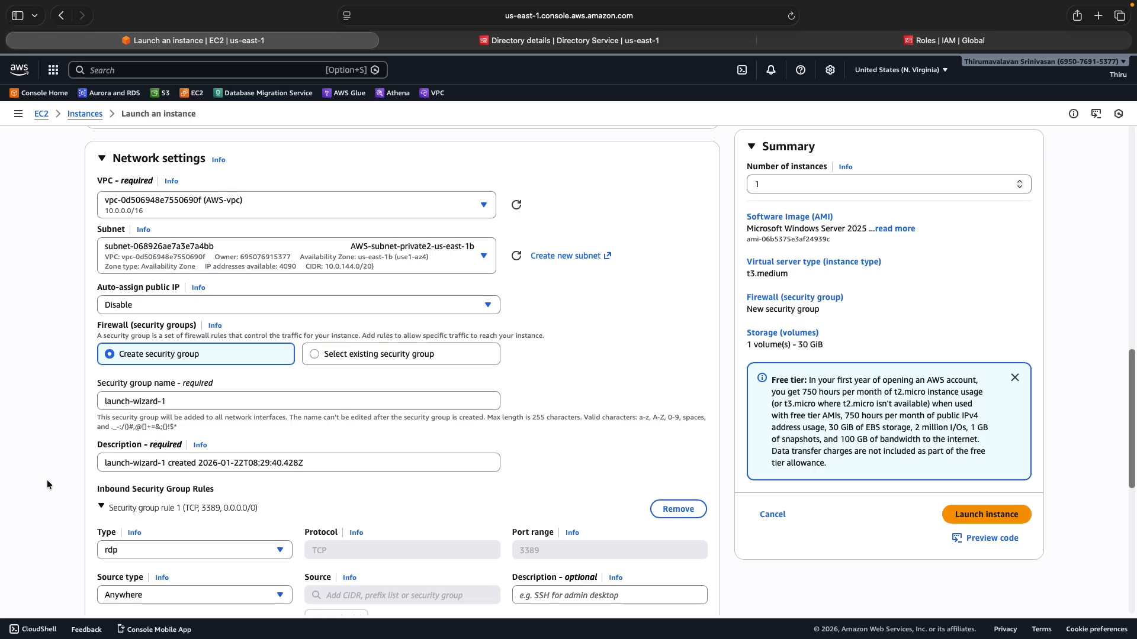
click(302, 258)
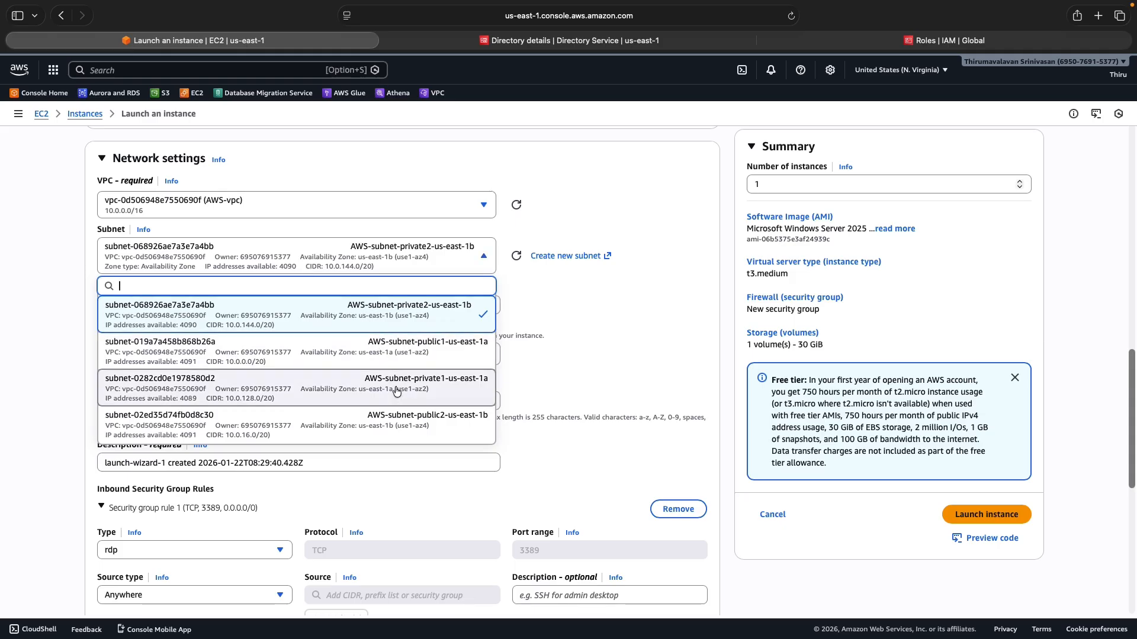
click(399, 354)
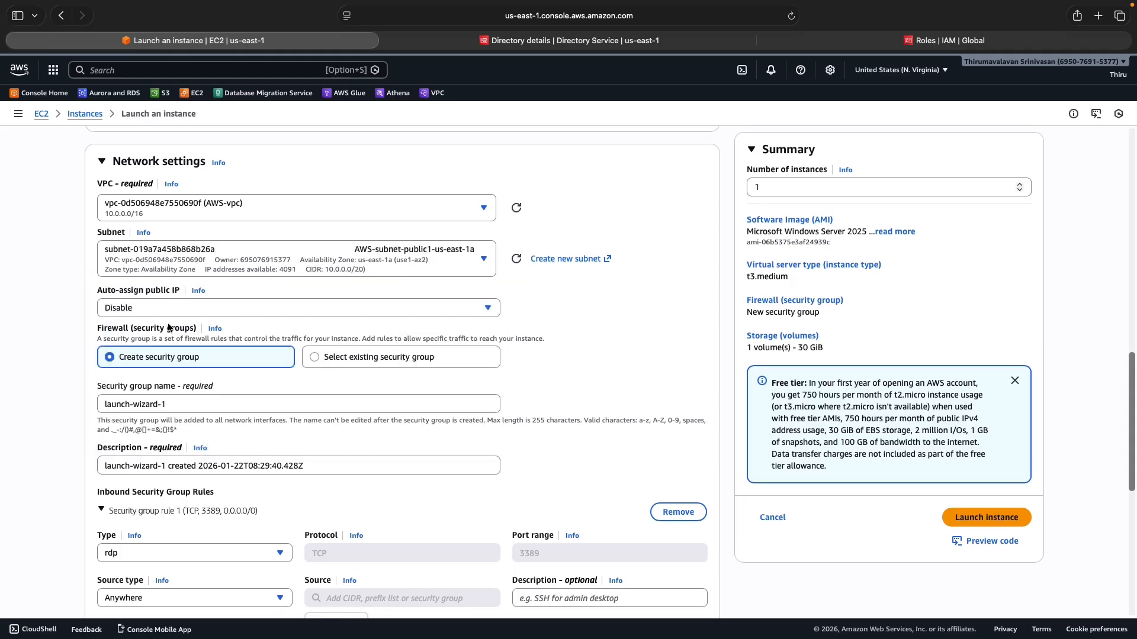
click(144, 307)
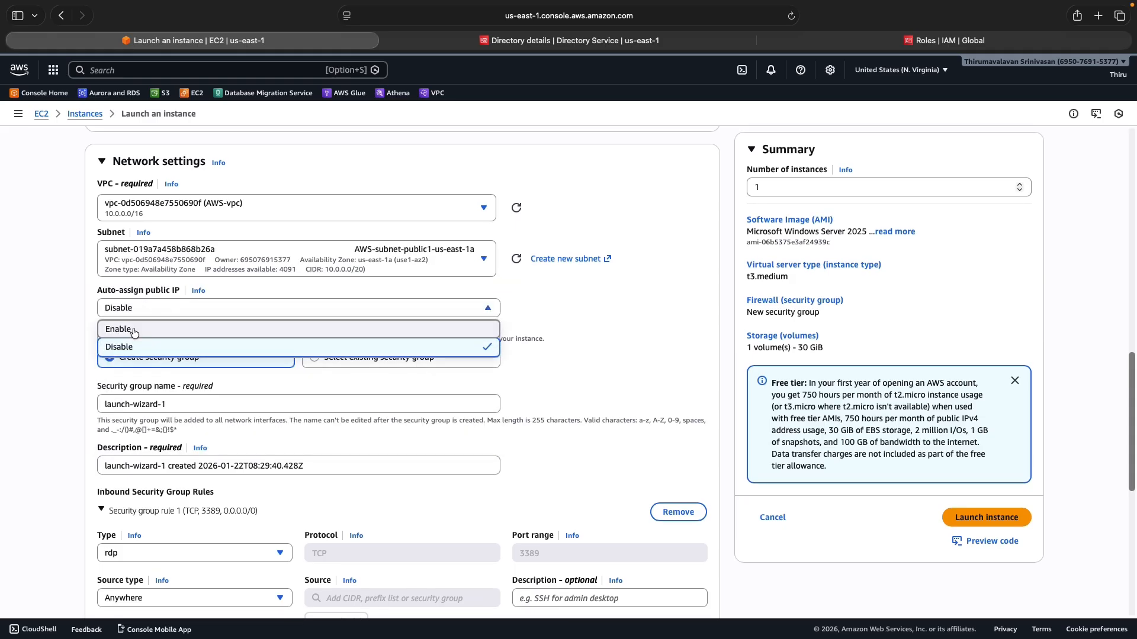
click(134, 330)
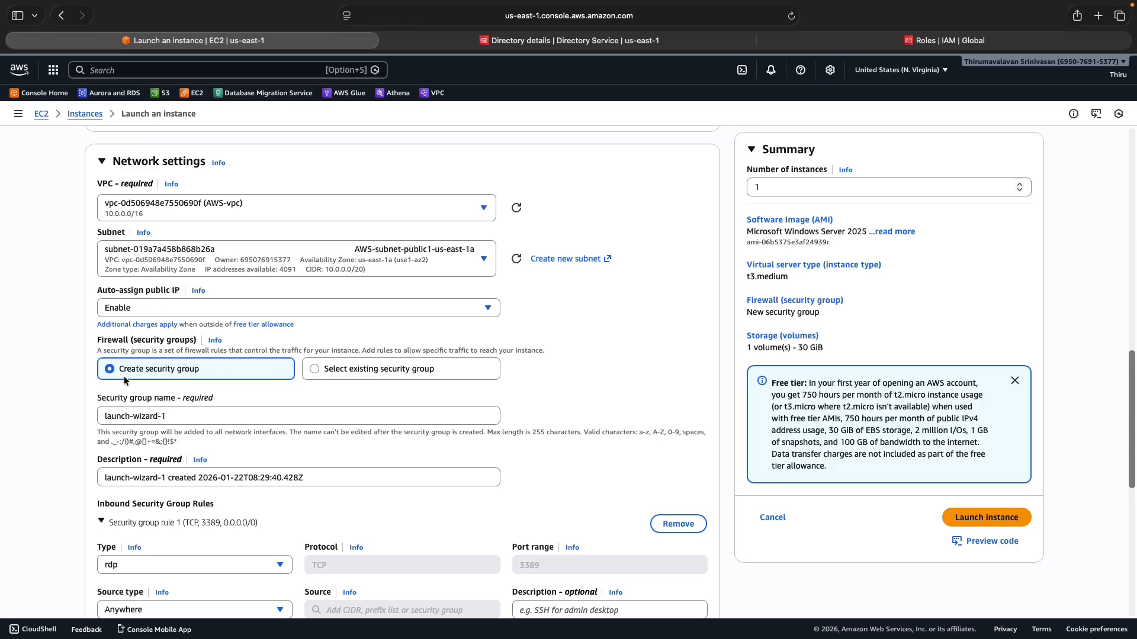
click(163, 417)
Rename the security group 'AWS AD Management Server SG' and paste that text as its description
key(super+a)
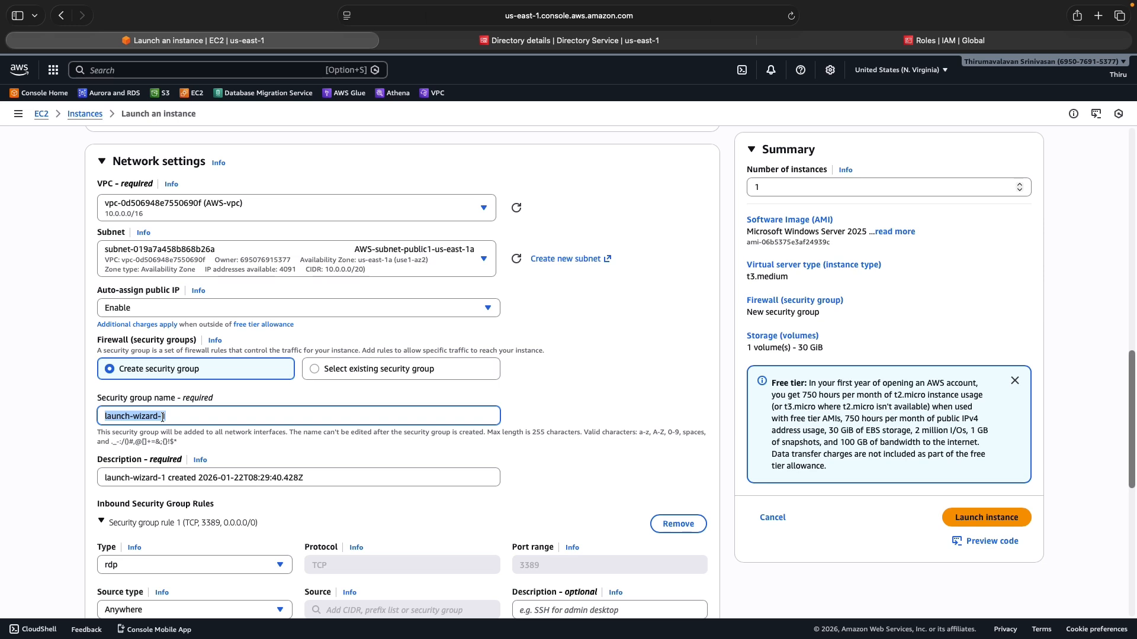
text(AWS AD Manage)
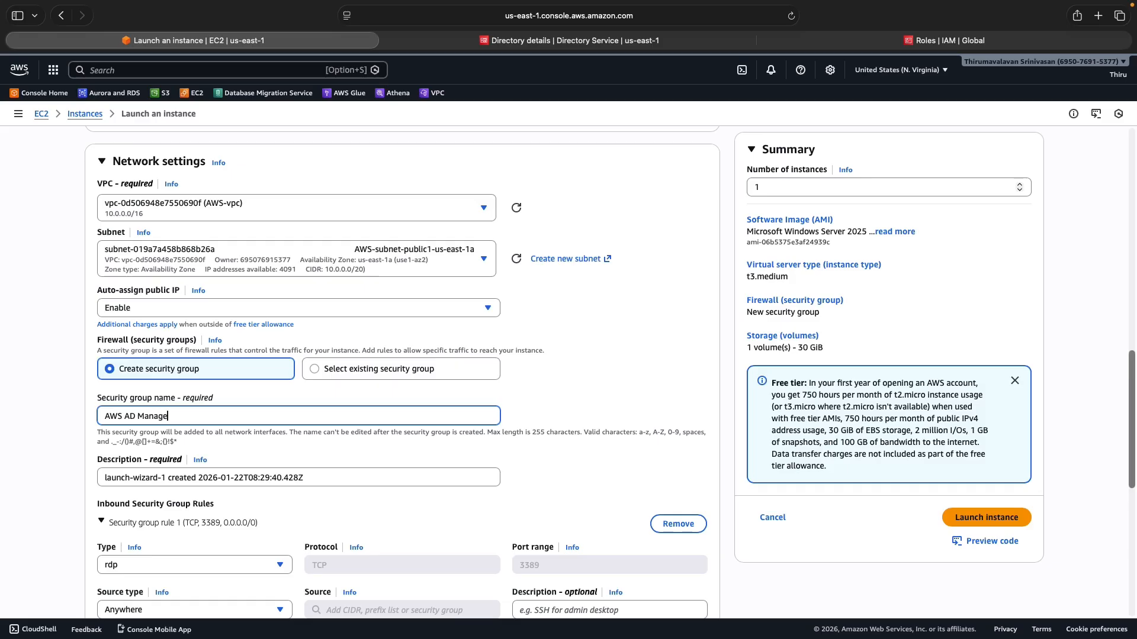
text(ment Server SG)
triple_click(146, 414)
key(super+c)
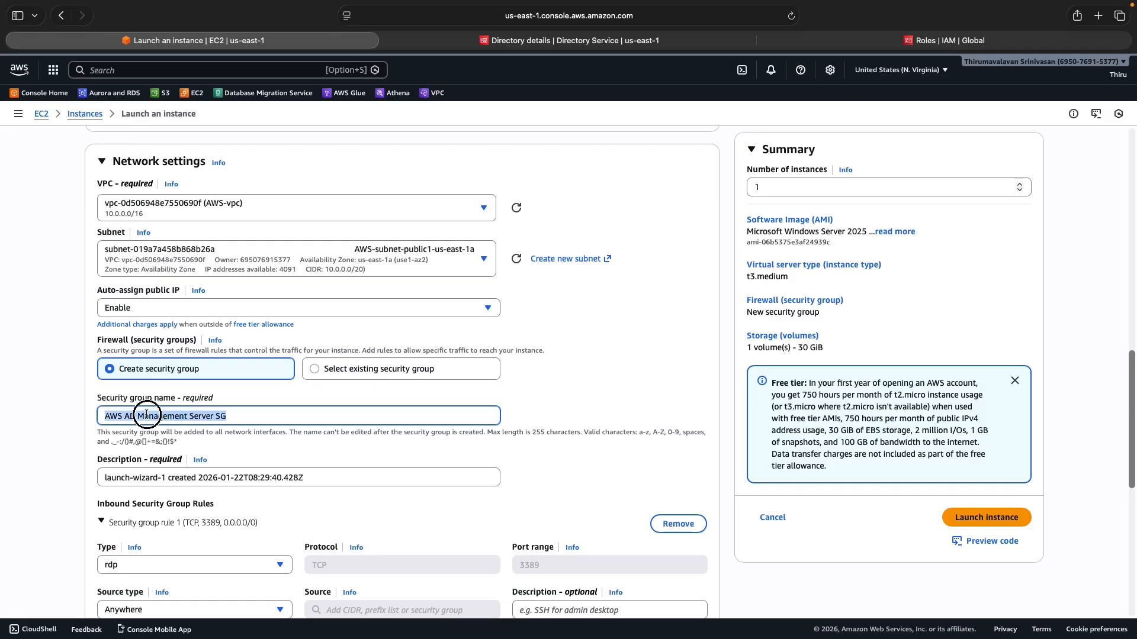
triple_click(145, 479)
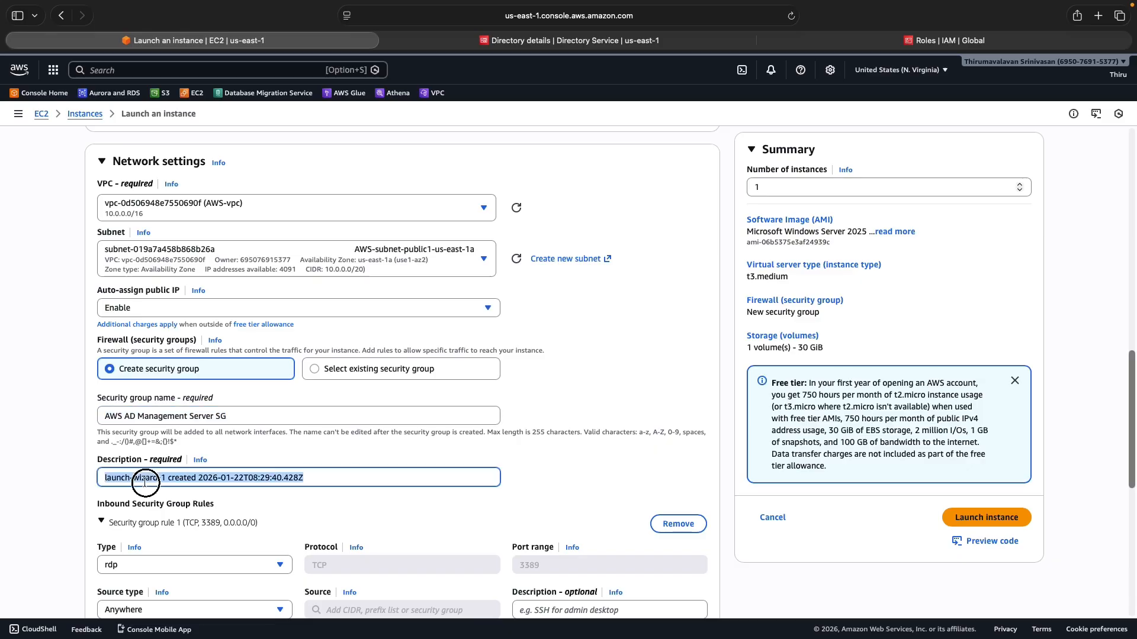
key(super+v)
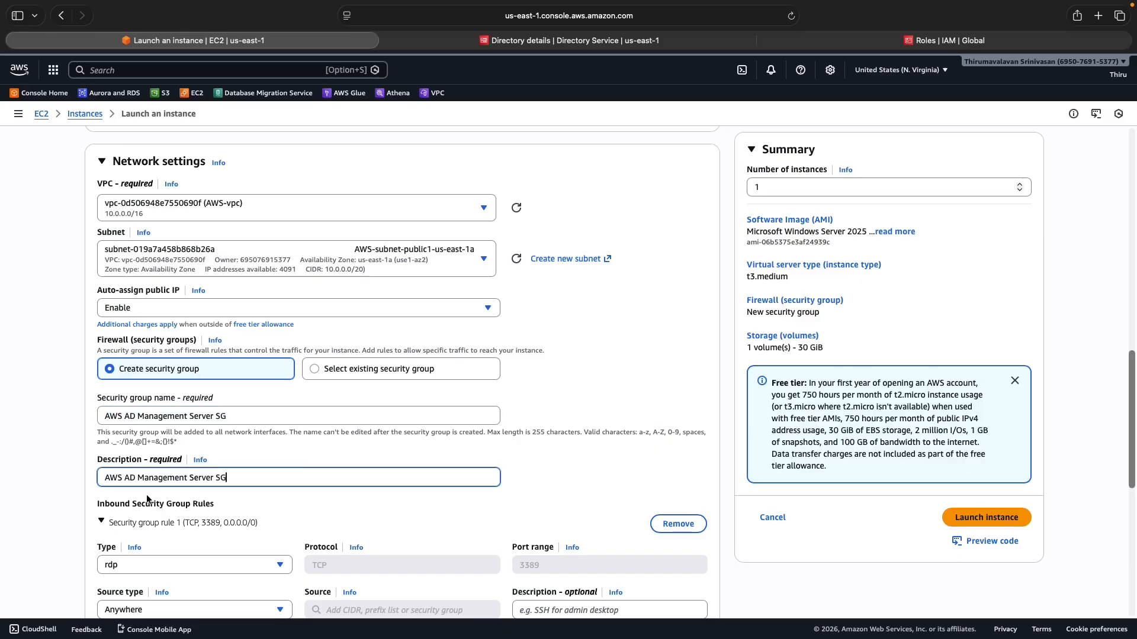
scroll(308, 515, down, 2)
scroll(309, 515, down, 2)
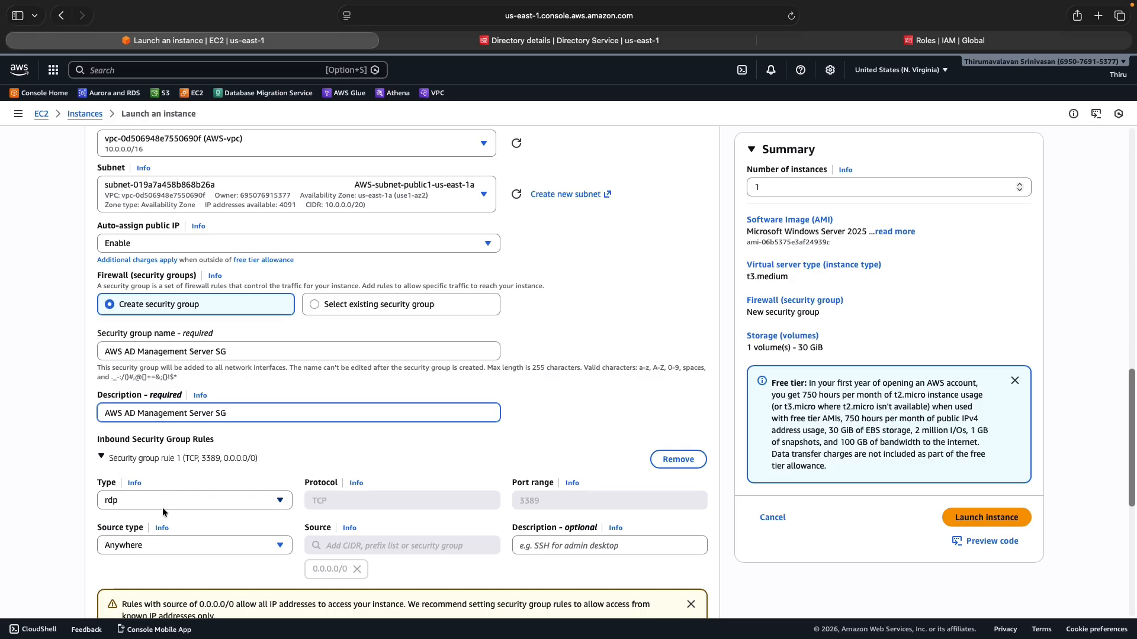
scroll(266, 503, down, 2)
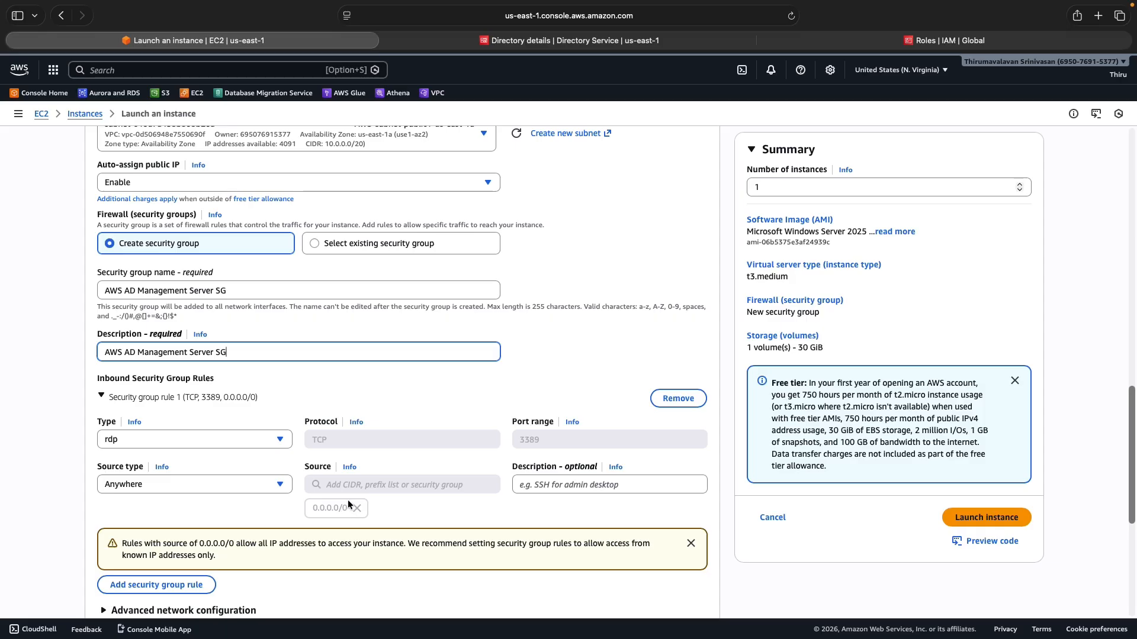
scroll(347, 500, down, 4)
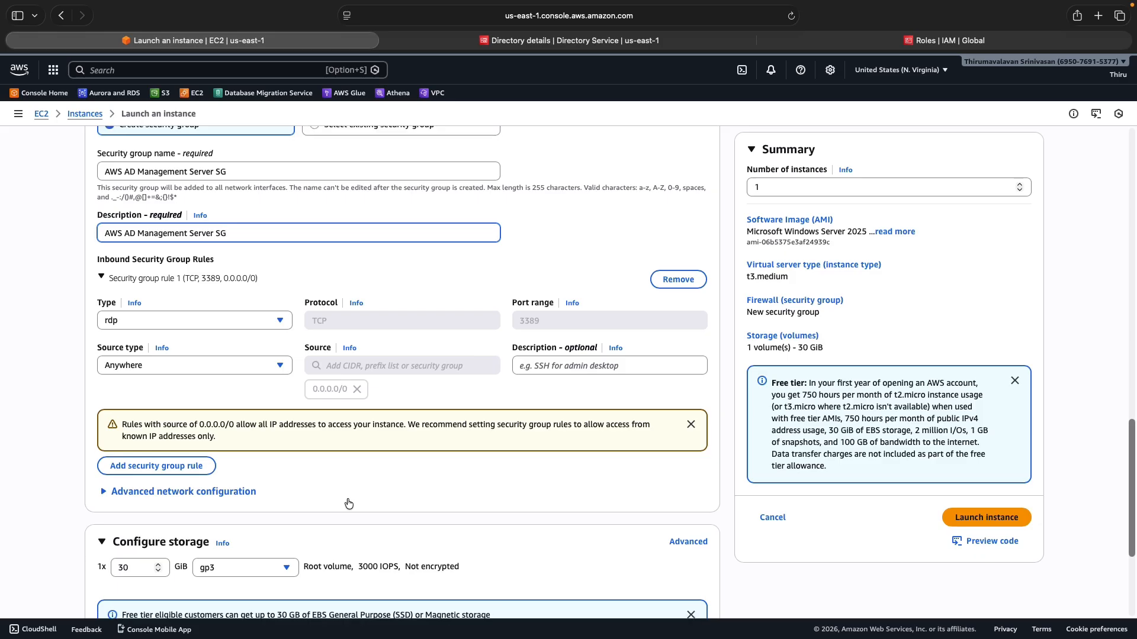
scroll(349, 504, down, 6)
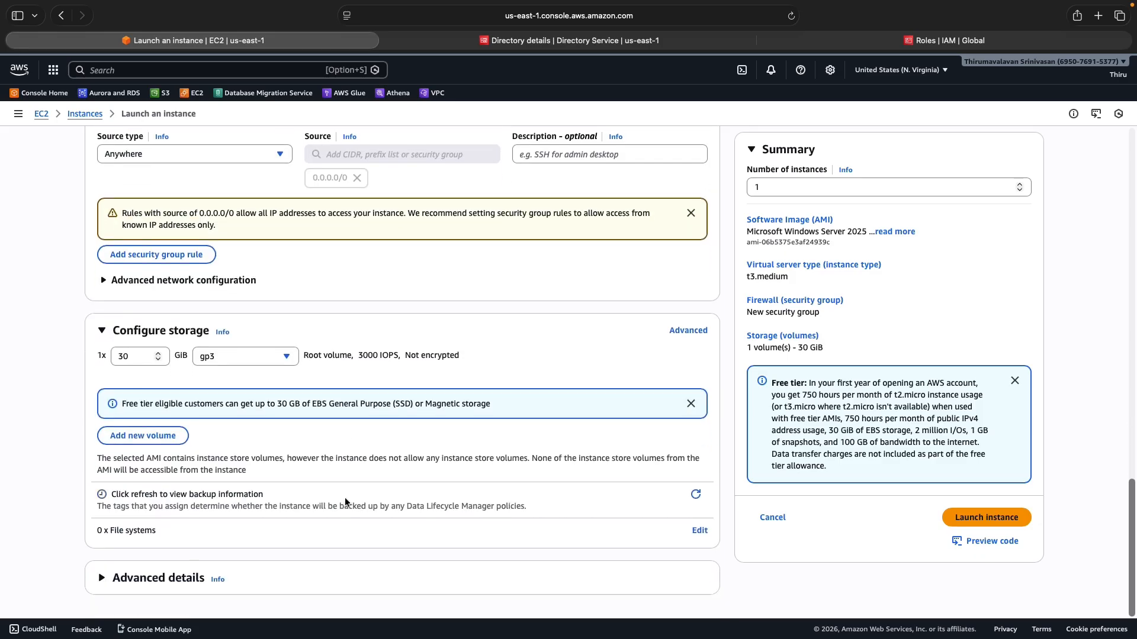
Under Advanced details, set the domain join directory to awsad.local
click(113, 579)
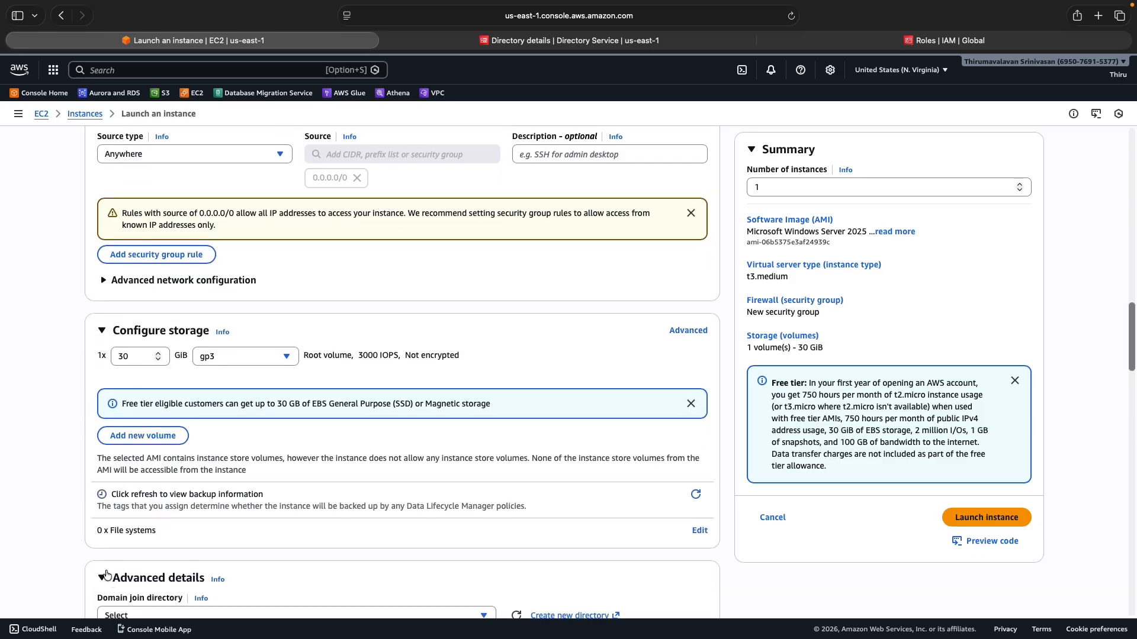
scroll(45, 515, down, 5)
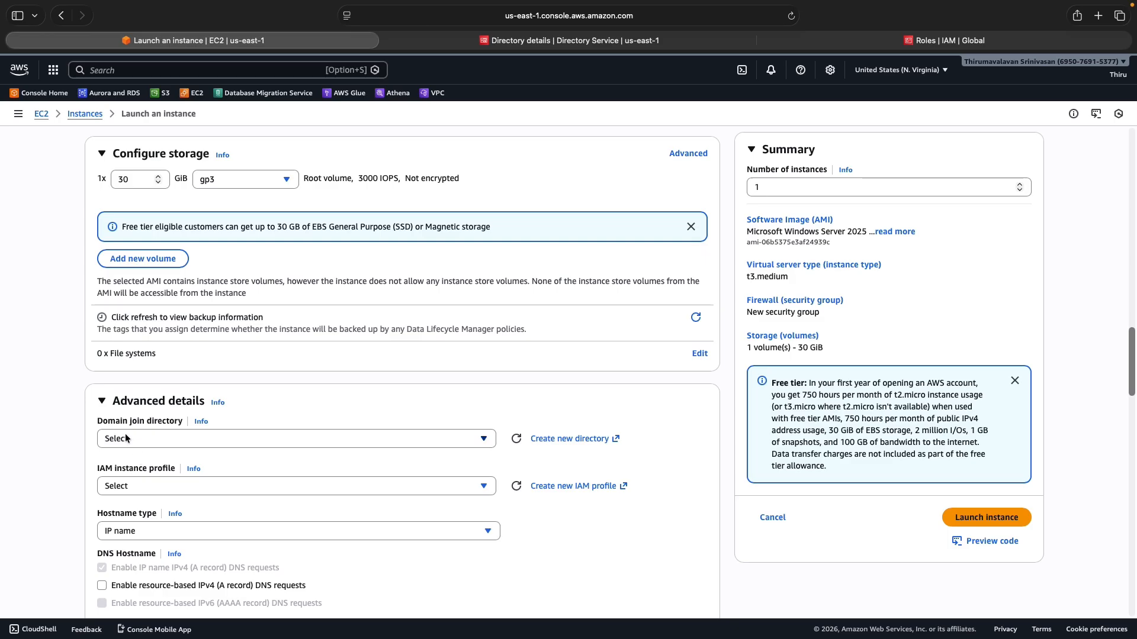
click(124, 438)
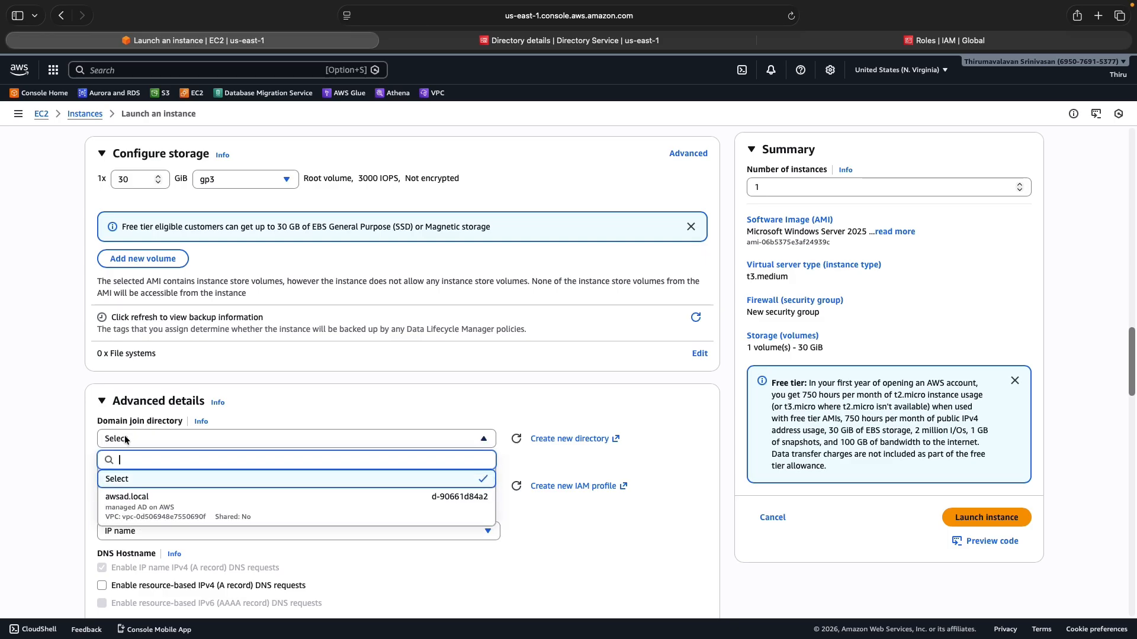
click(136, 508)
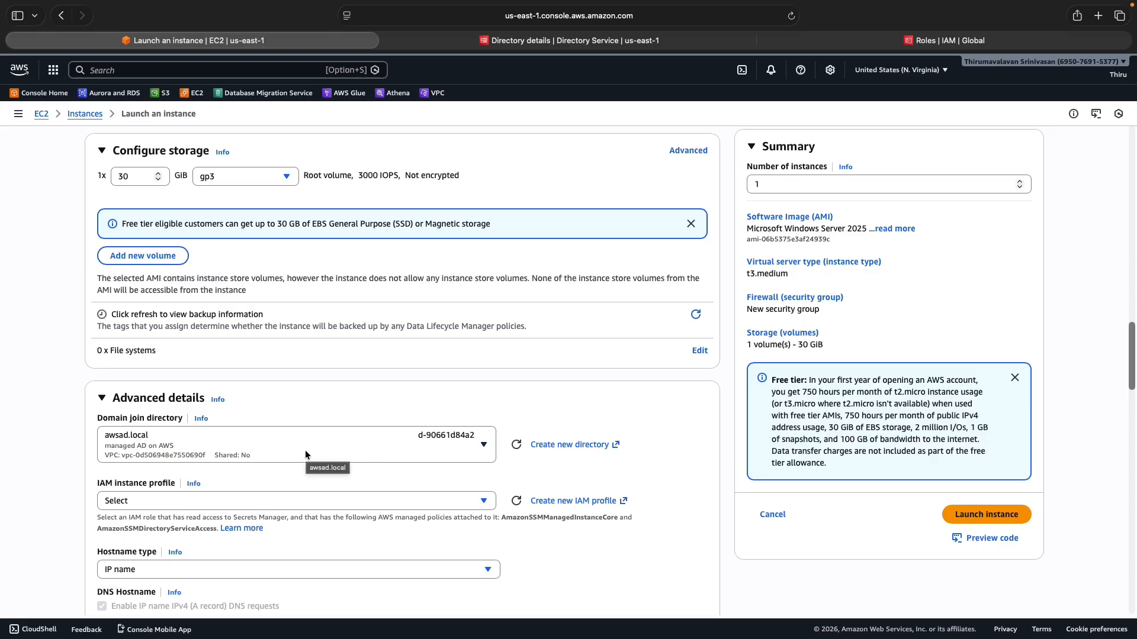
Attach the EC2DomainJoinRole IAM instance profile to the instance
click(174, 495)
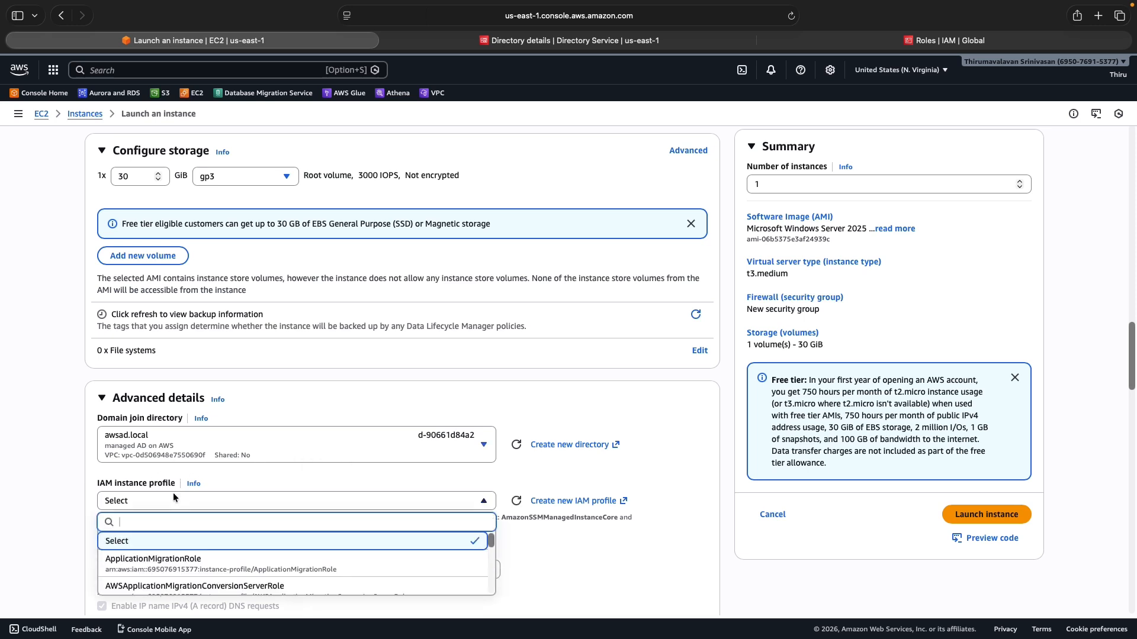
scroll(213, 566, down, 3)
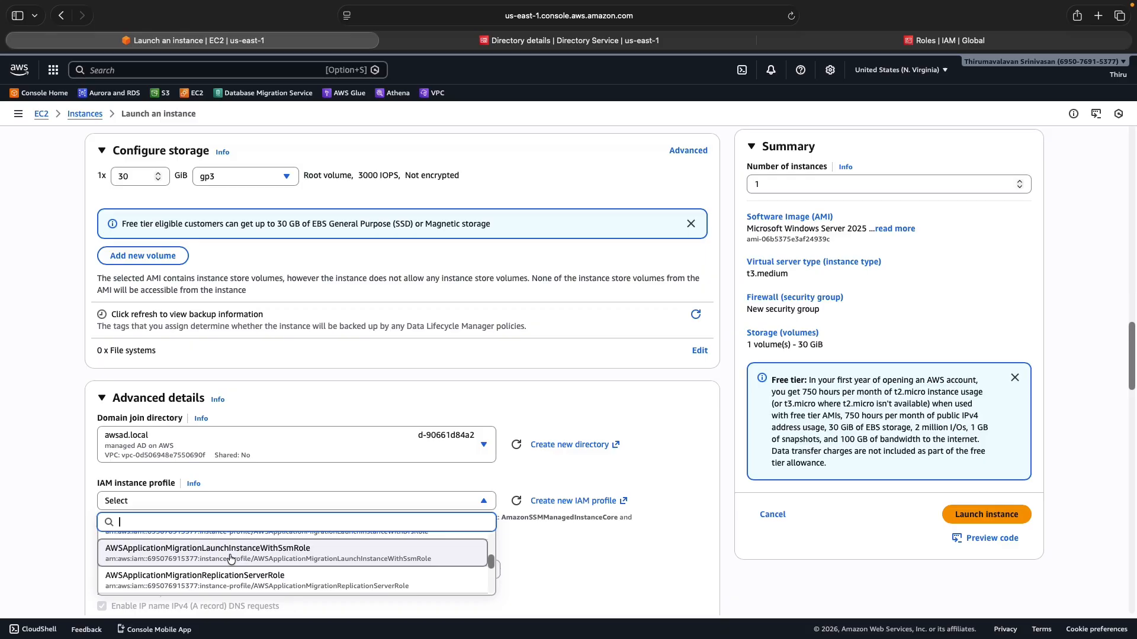
scroll(231, 559, down, 5)
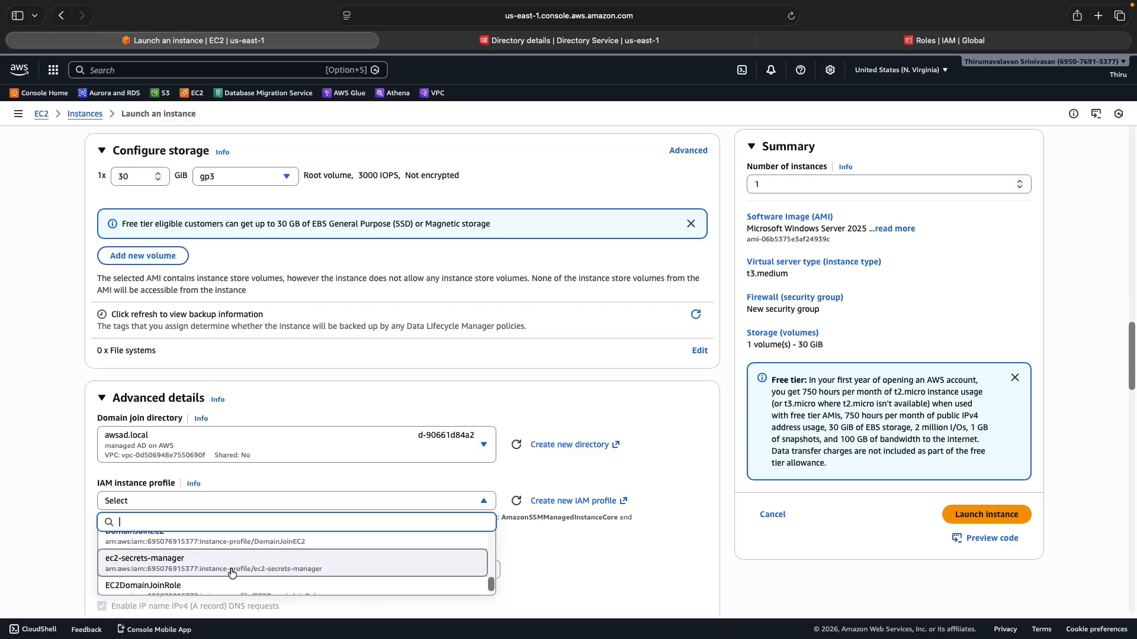
scroll(231, 563, down, 1)
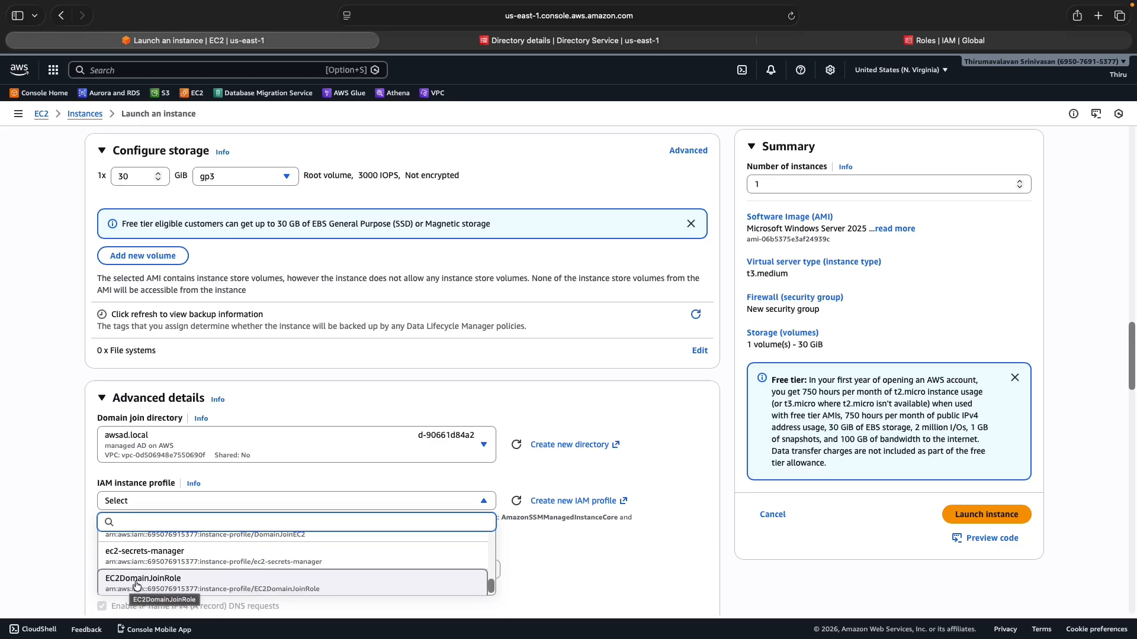
click(158, 586)
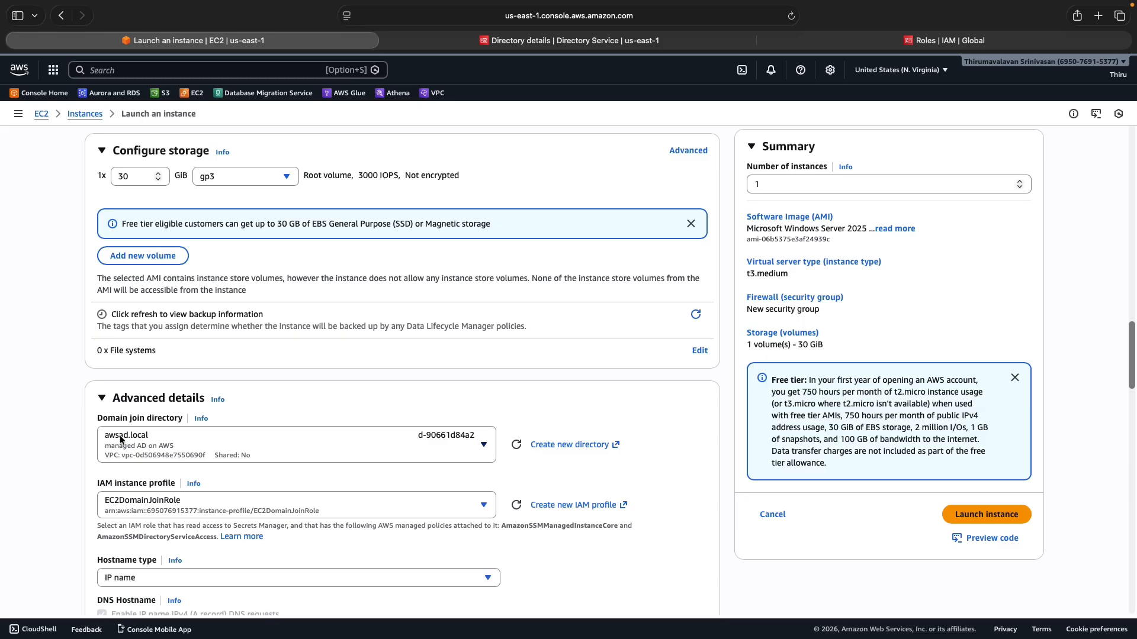
scroll(71, 507, down, 5)
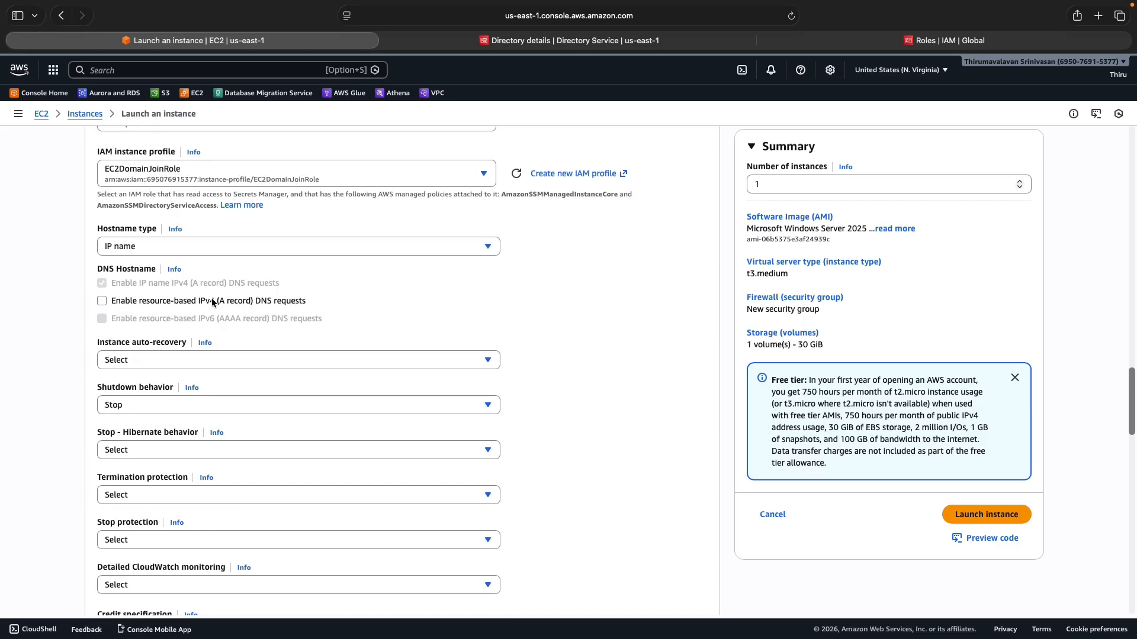
scroll(637, 489, down, 10)
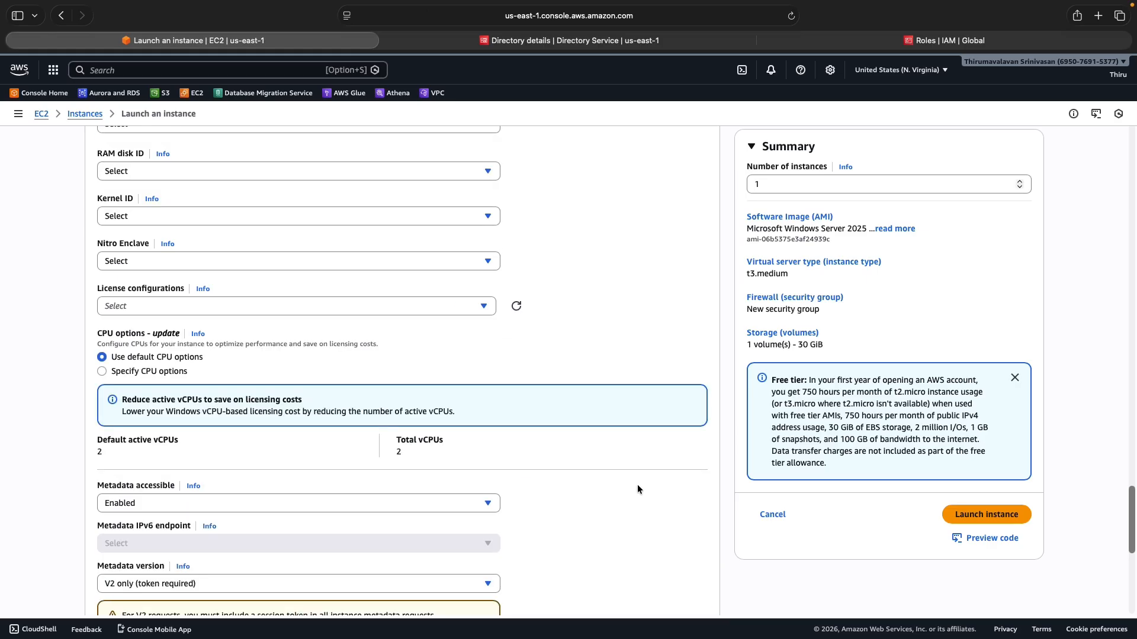
scroll(637, 489, down, 7)
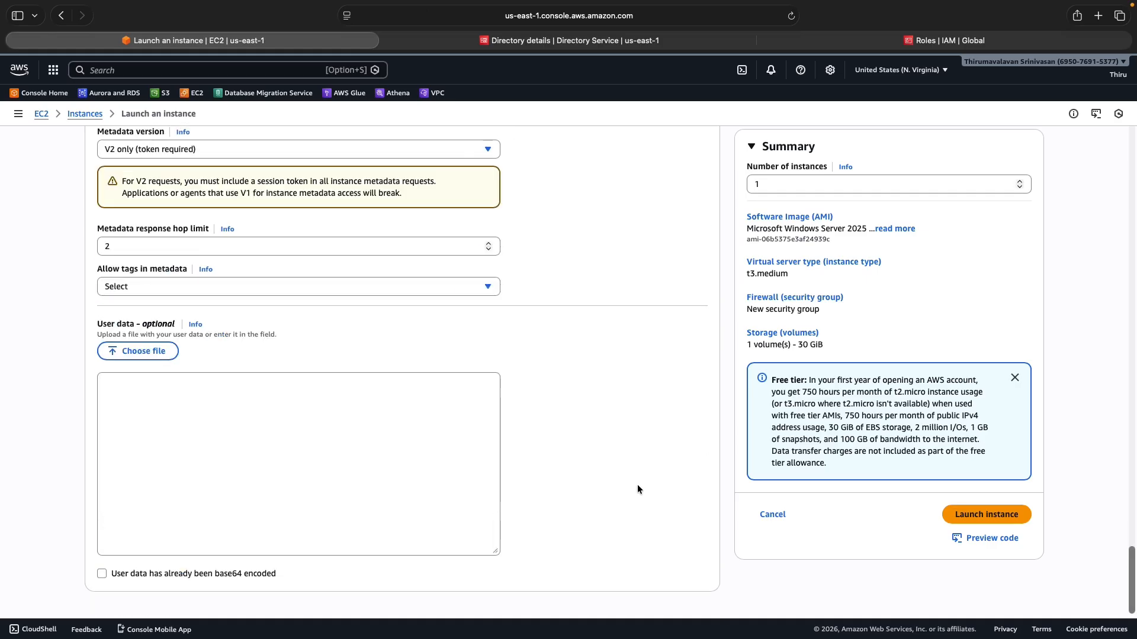
Launch the AWS AD Management Server instance and go to the full instances list
click(1010, 517)
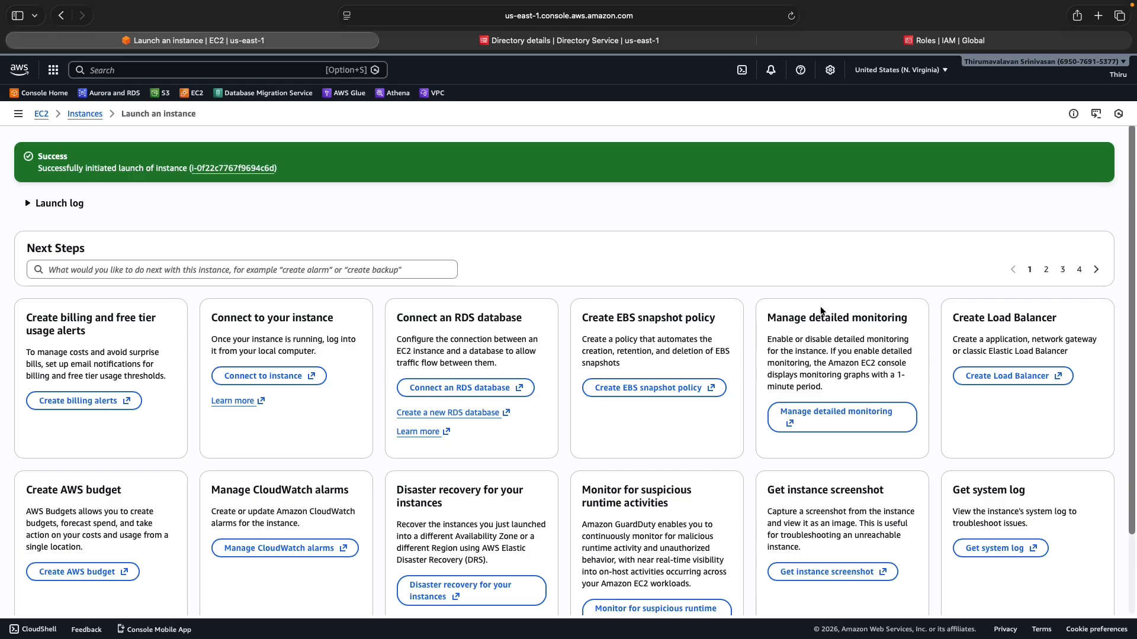
scroll(711, 307, down, 3)
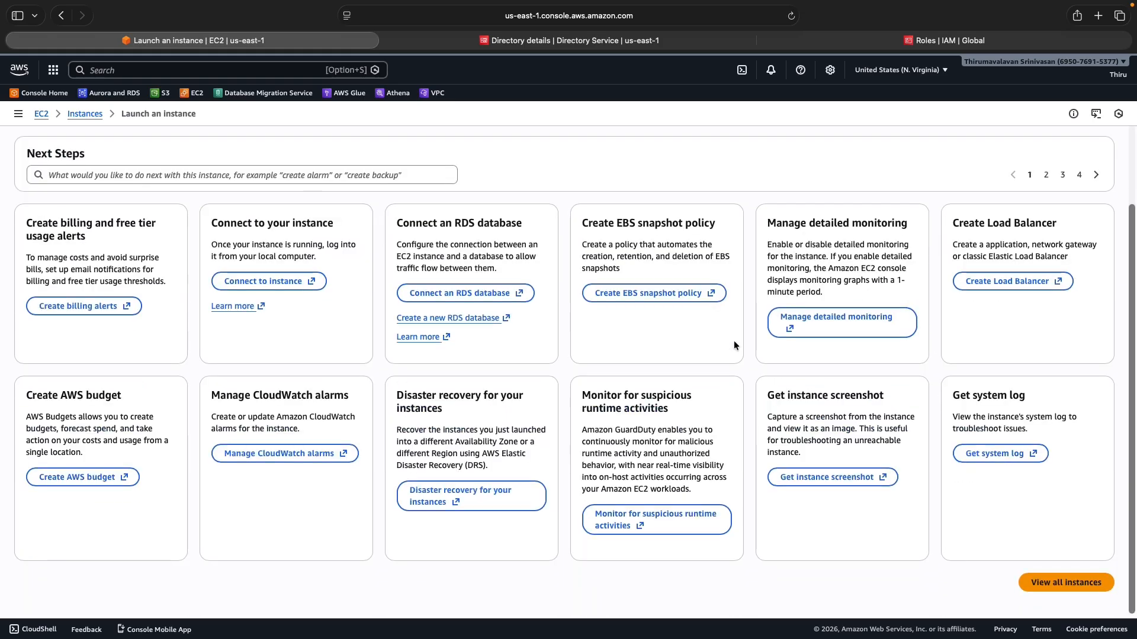
click(1053, 583)
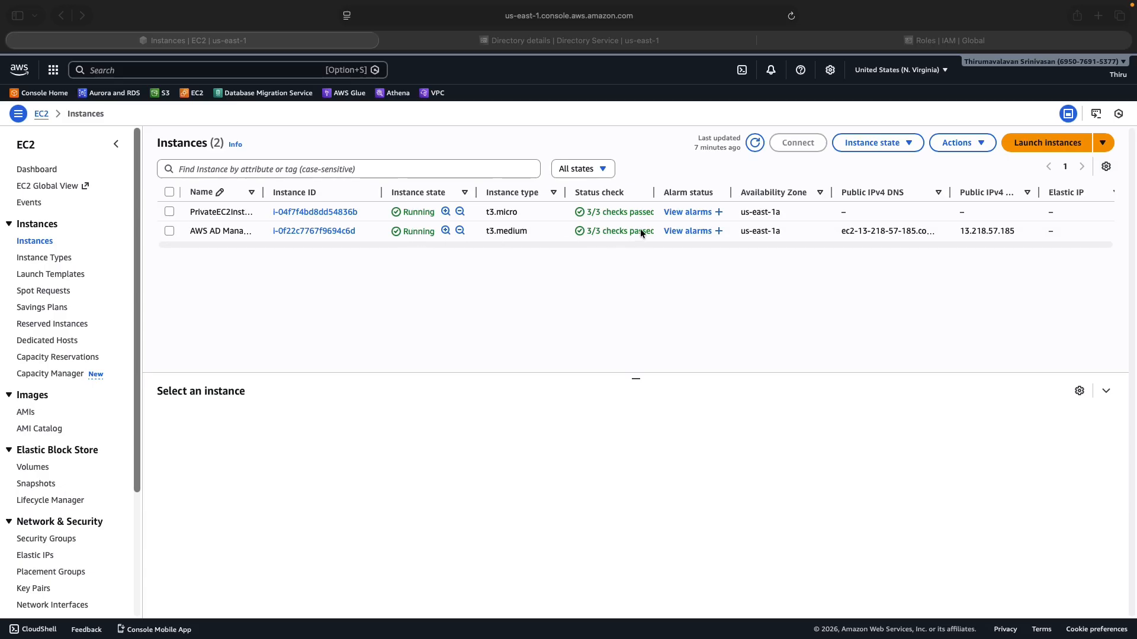
Copy the new instance's public IPv4 13.218.57.185 and switch to the remote-session desktop
click(169, 231)
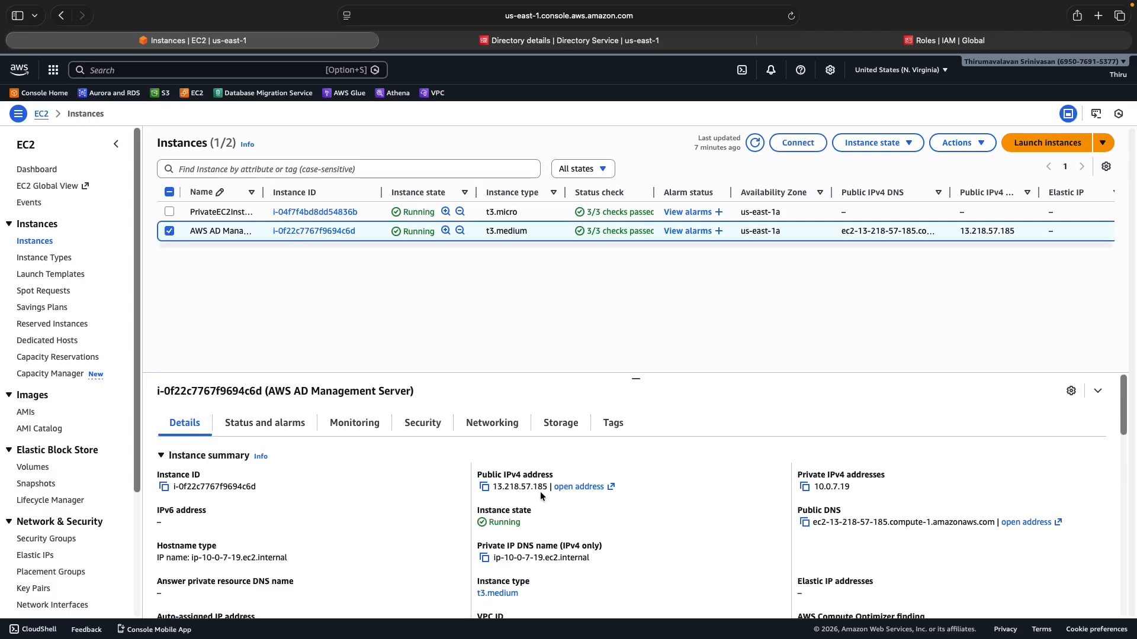
click(484, 488)
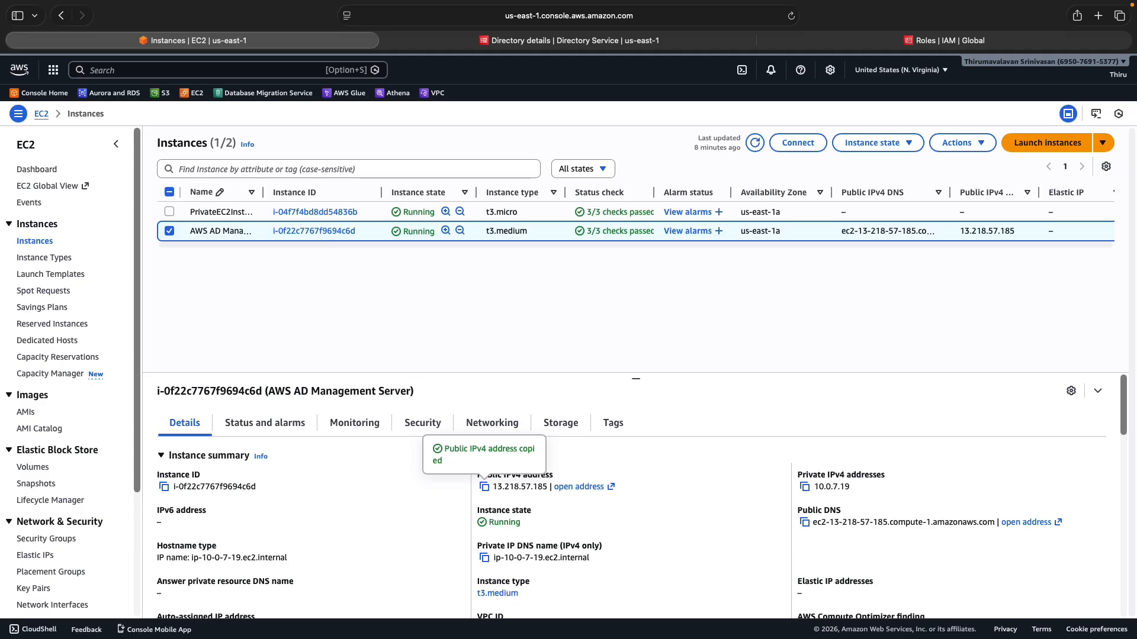
key(ctrl+Left)
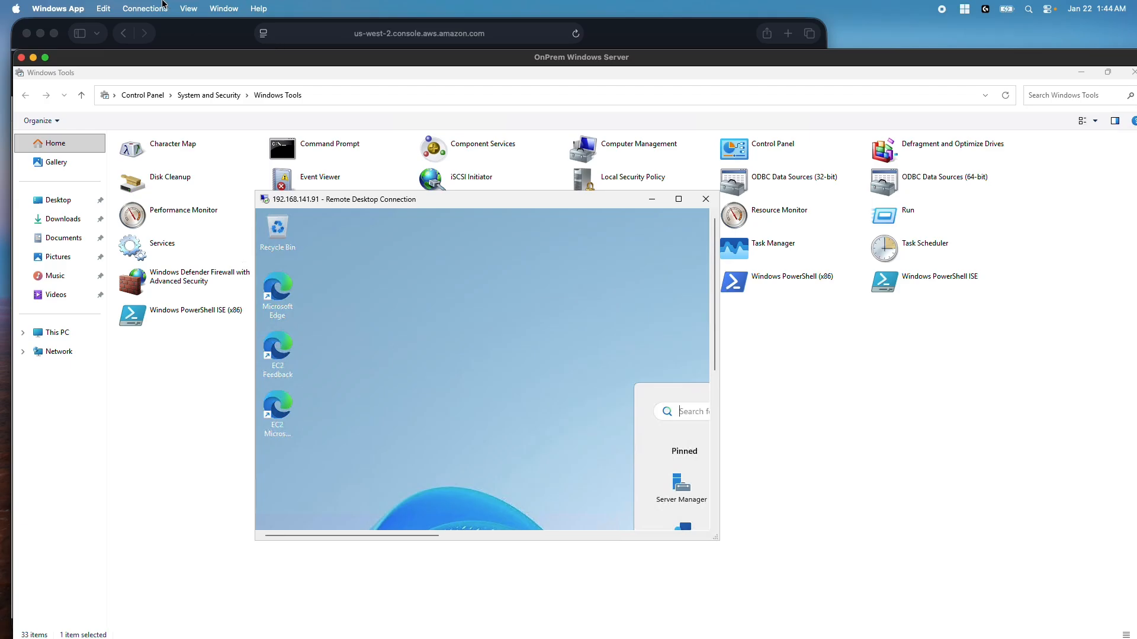
Move and minimize the OnPrem Windows Server session, then choose Add PC in Windows App
mouse_move(47, 58)
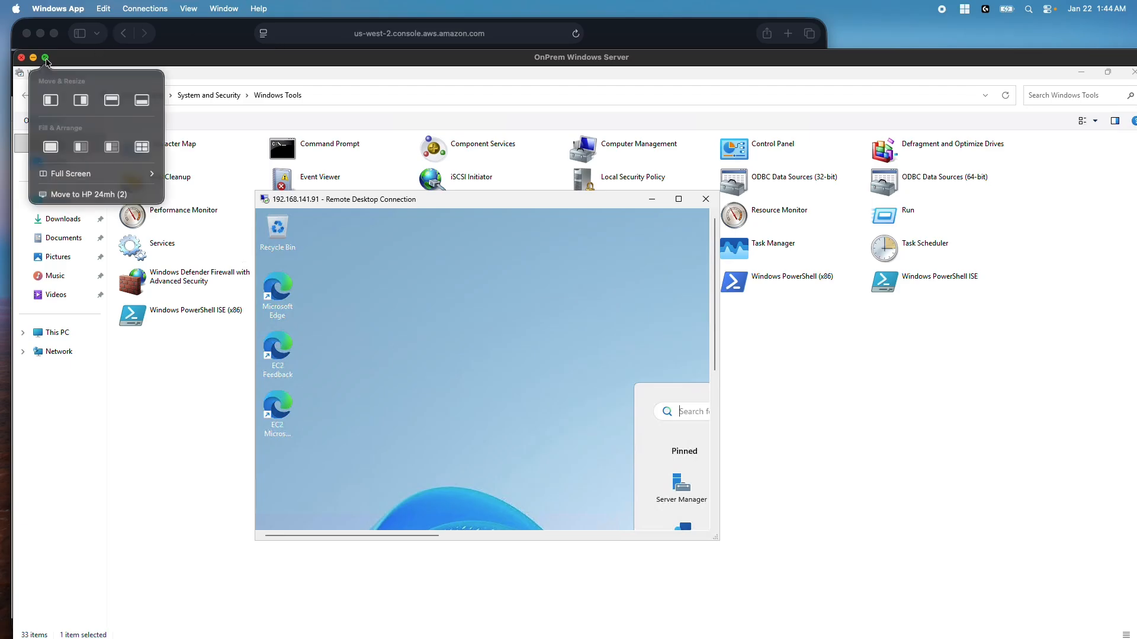
mouse_move(193, 63)
mouse_down()
mouse_move(213, 111)
mouse_move(224, 70)
mouse_move(210, 49)
mouse_up()
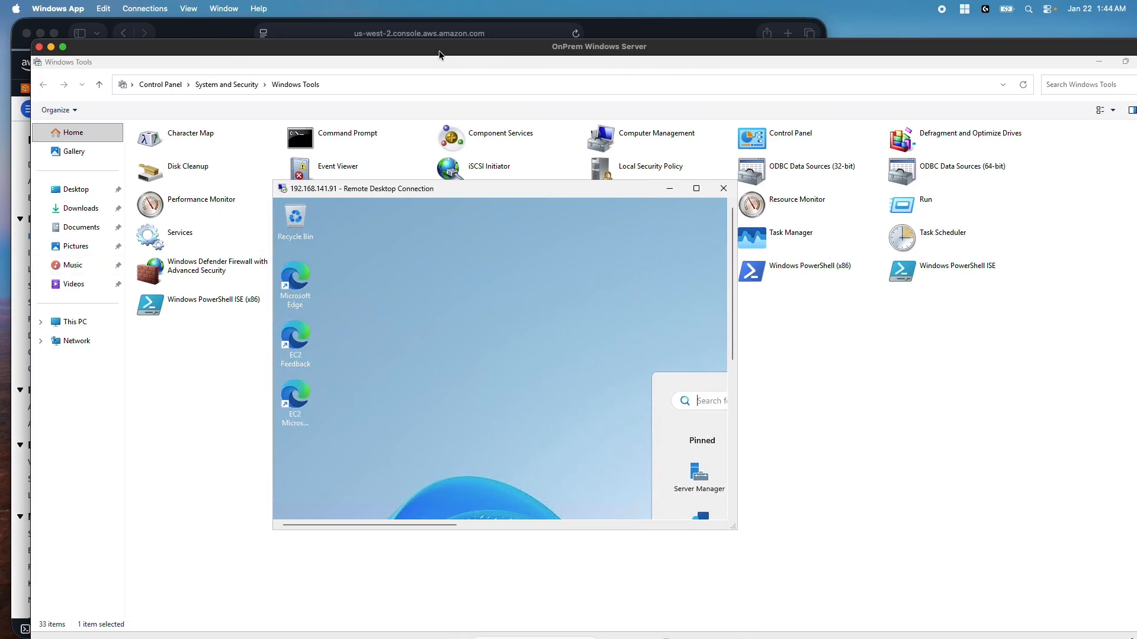
click(52, 47)
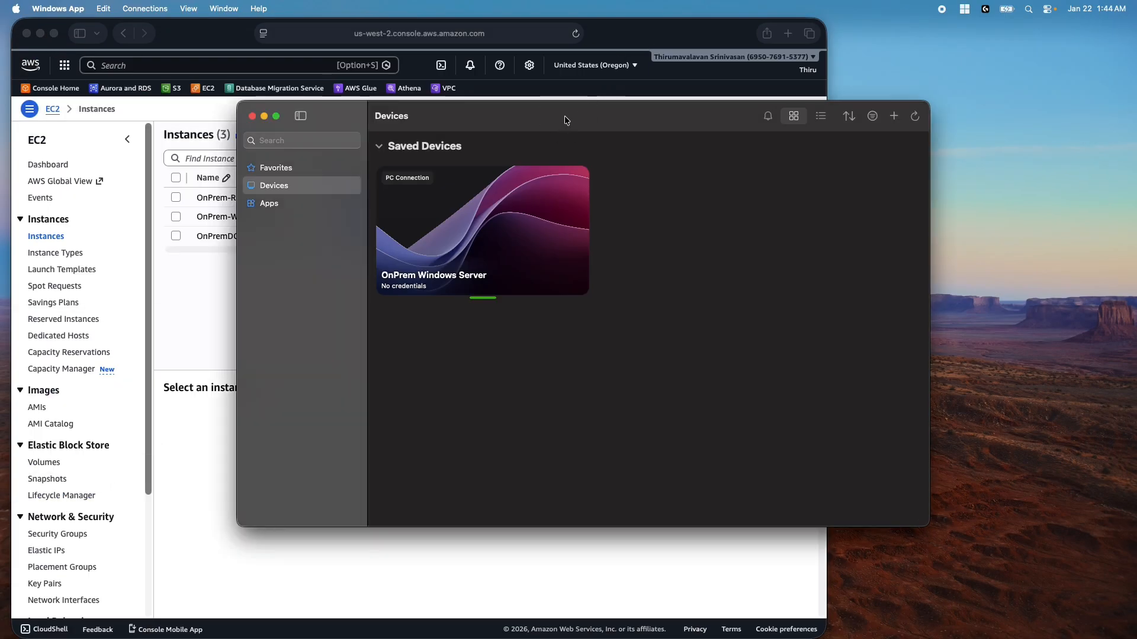
click(893, 117)
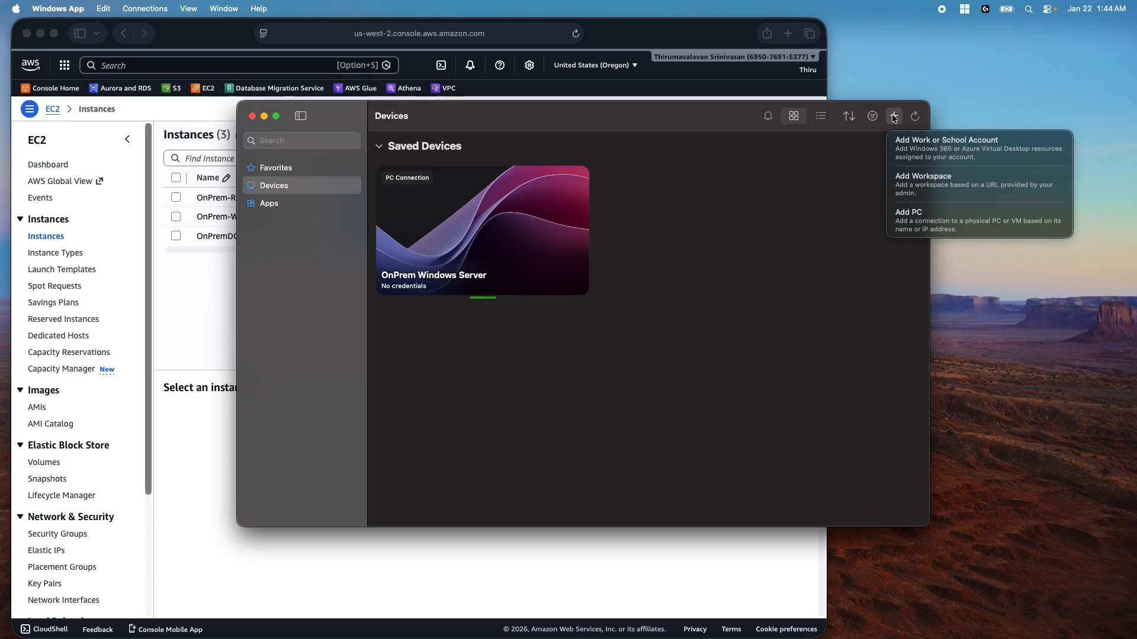
click(921, 225)
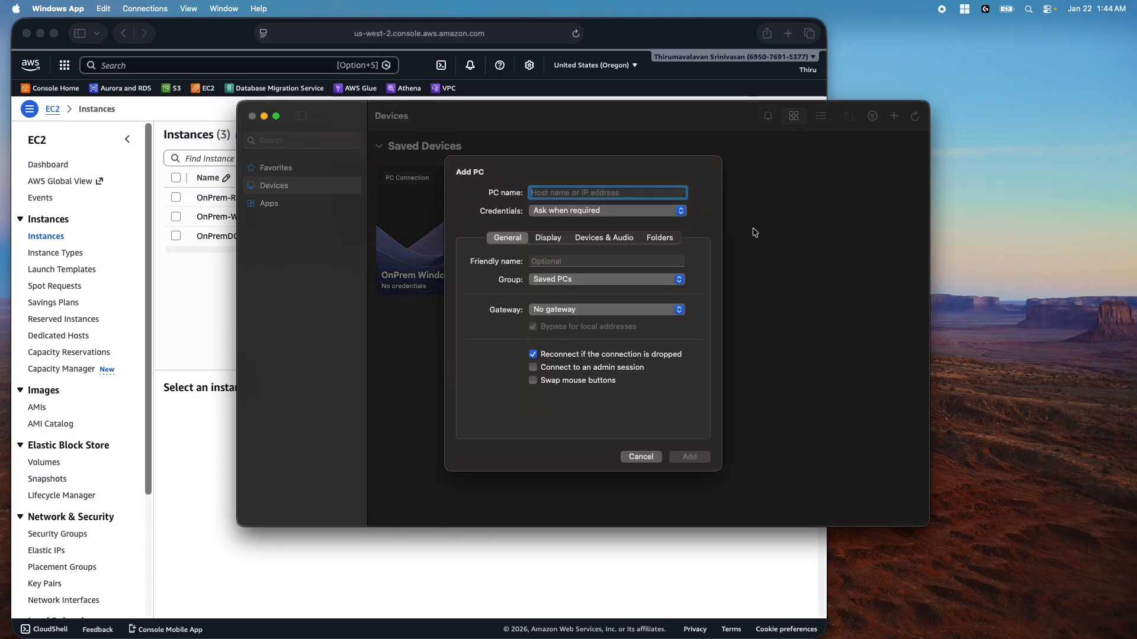
Save PC 13.218.57.185 as 'AWS AD Management Server' and connect to it
key(super+v)
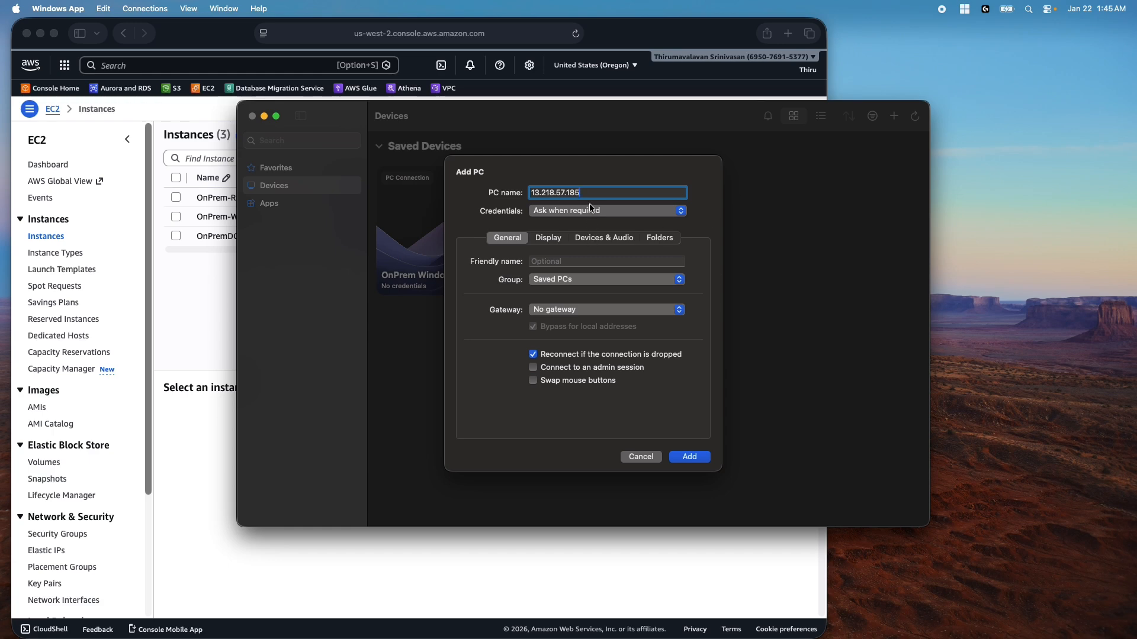
click(549, 264)
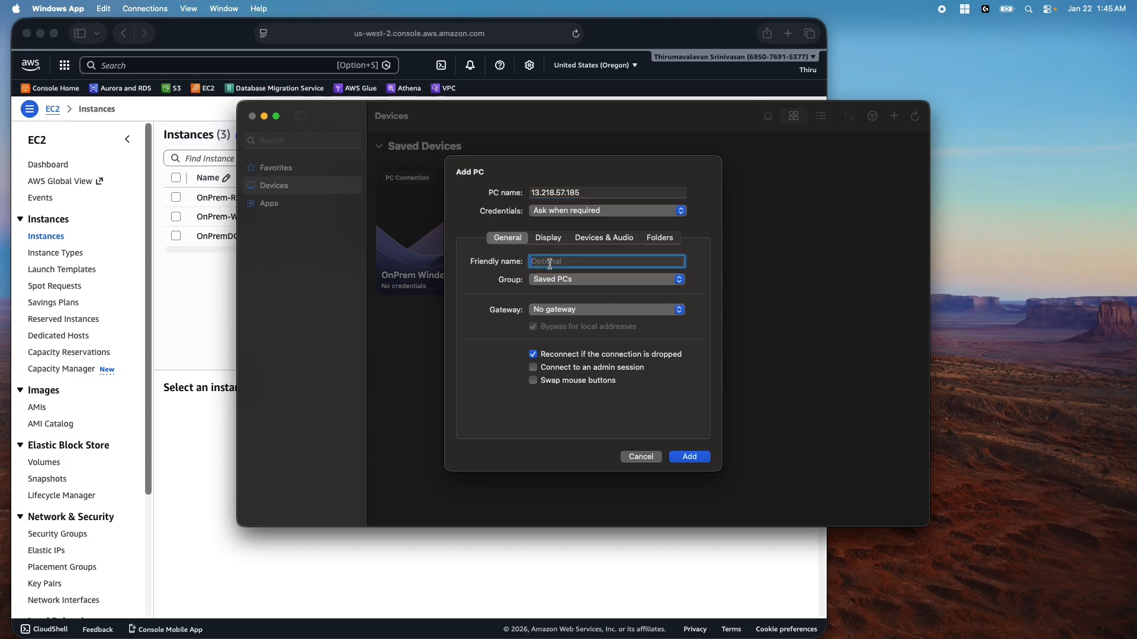
text(AWS AD Management Server)
click(694, 459)
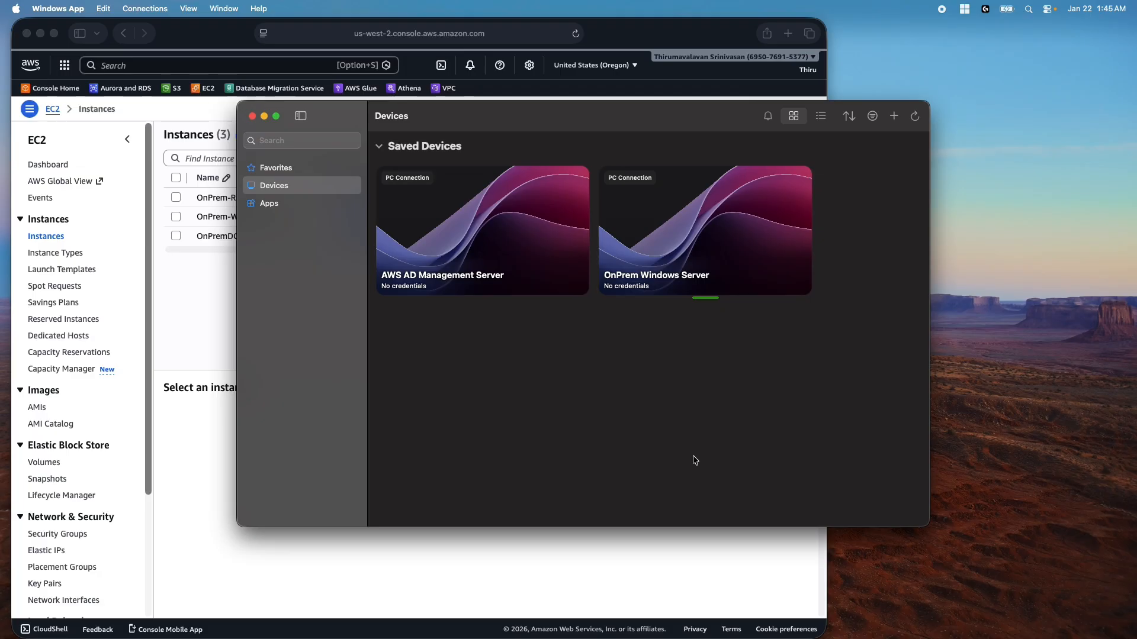
double_click(468, 222)
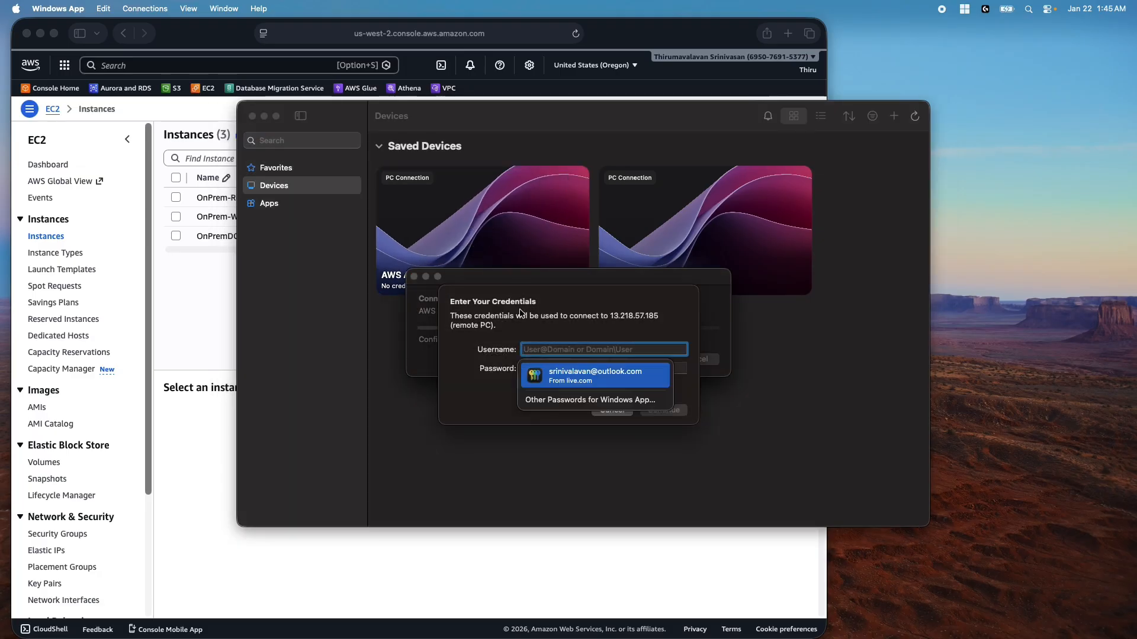
Sign in as awsad.local\admin with the account password and accept the server's certificate warning
text(awsa)
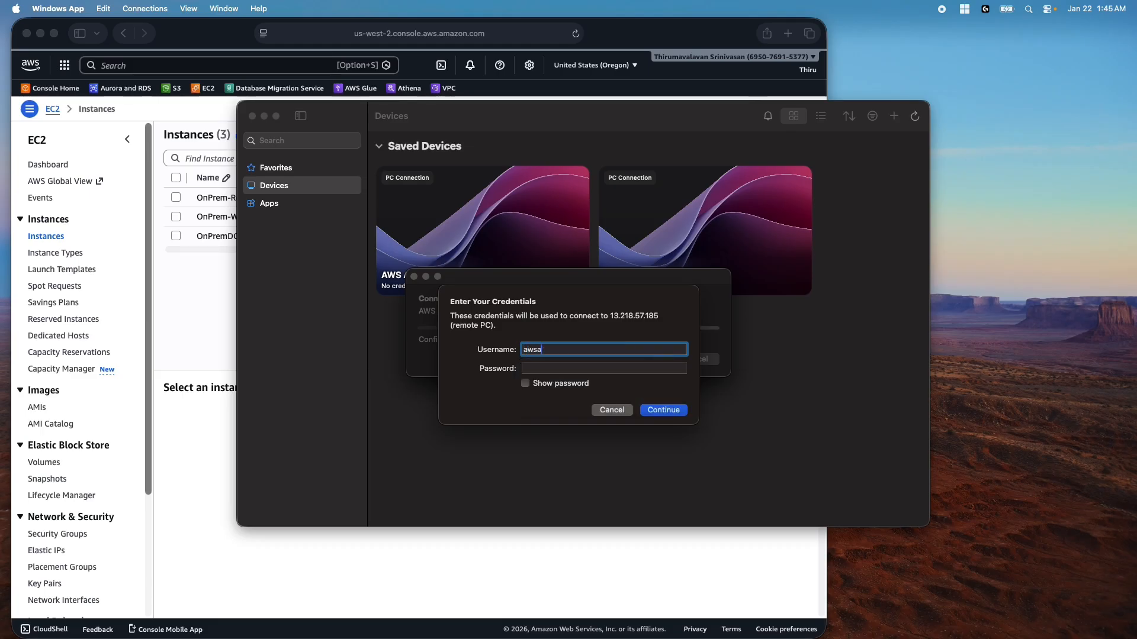
text(d.local)
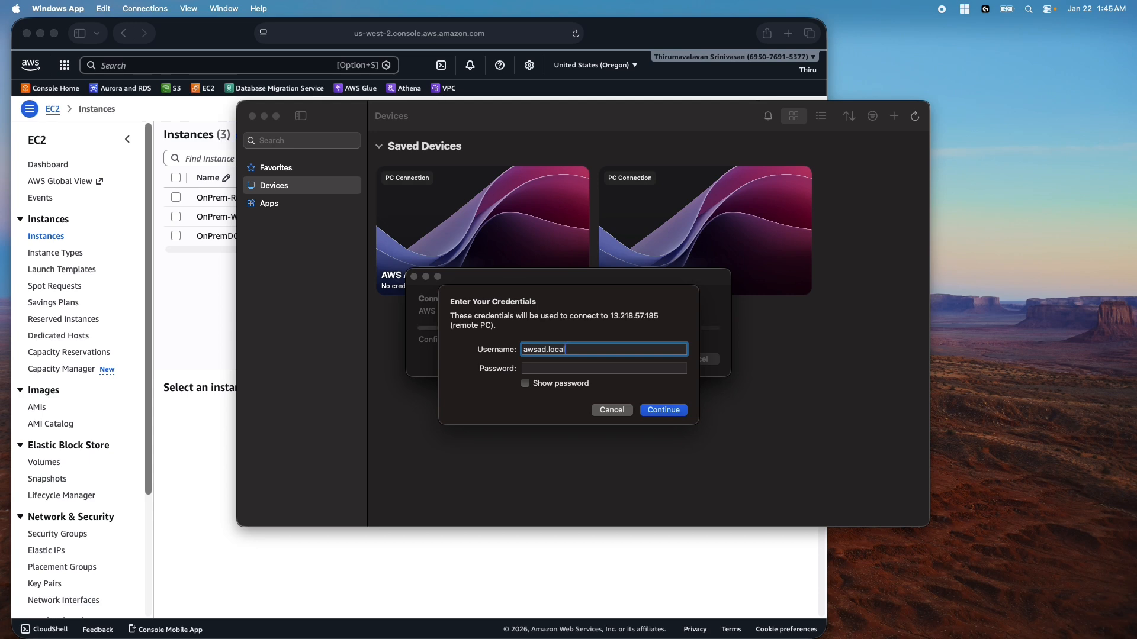
text(\admin)
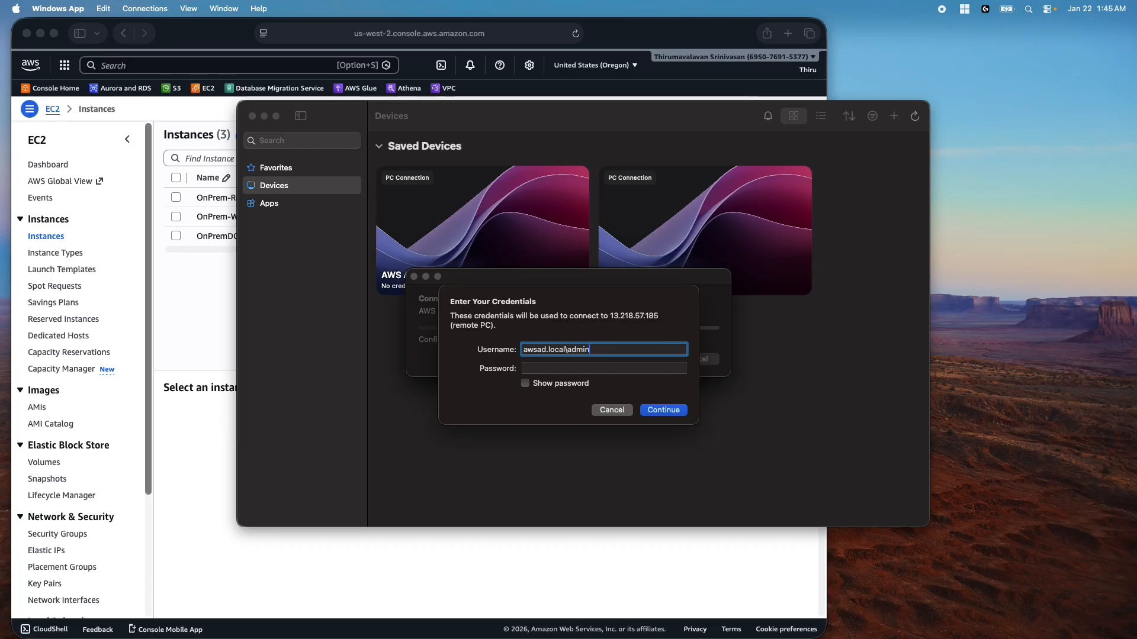
click(542, 368)
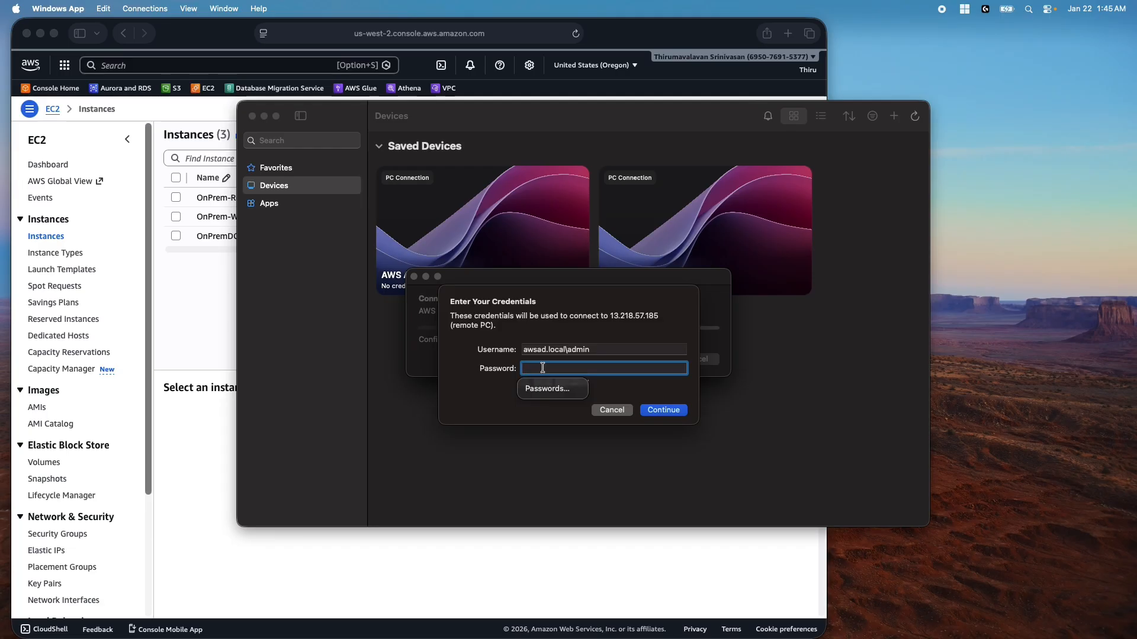
text(••••)
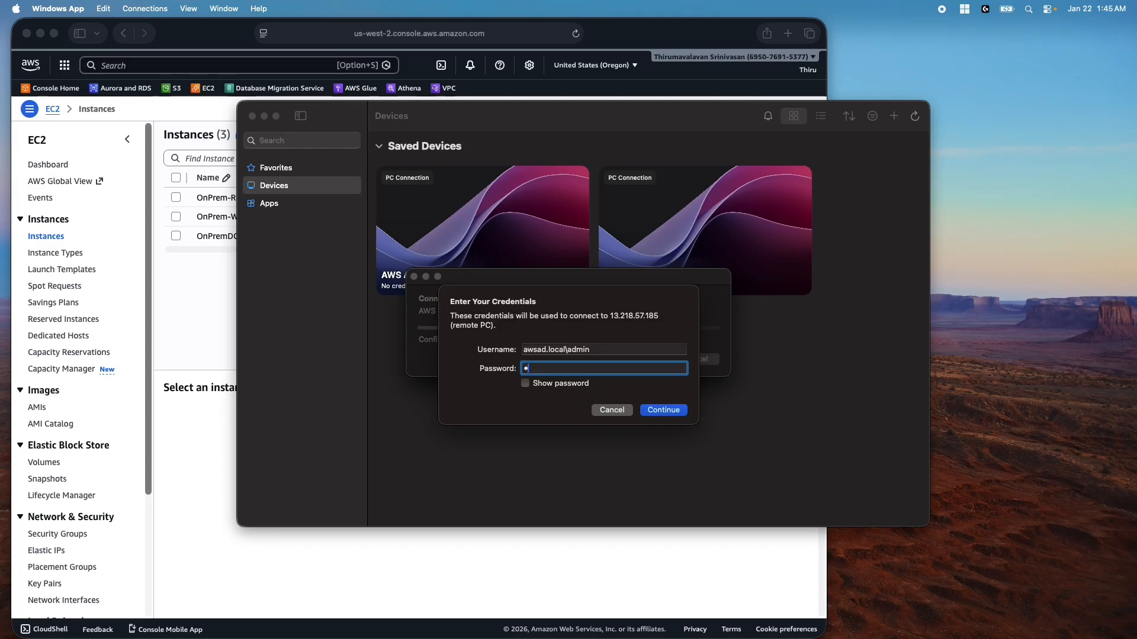
text(••••)
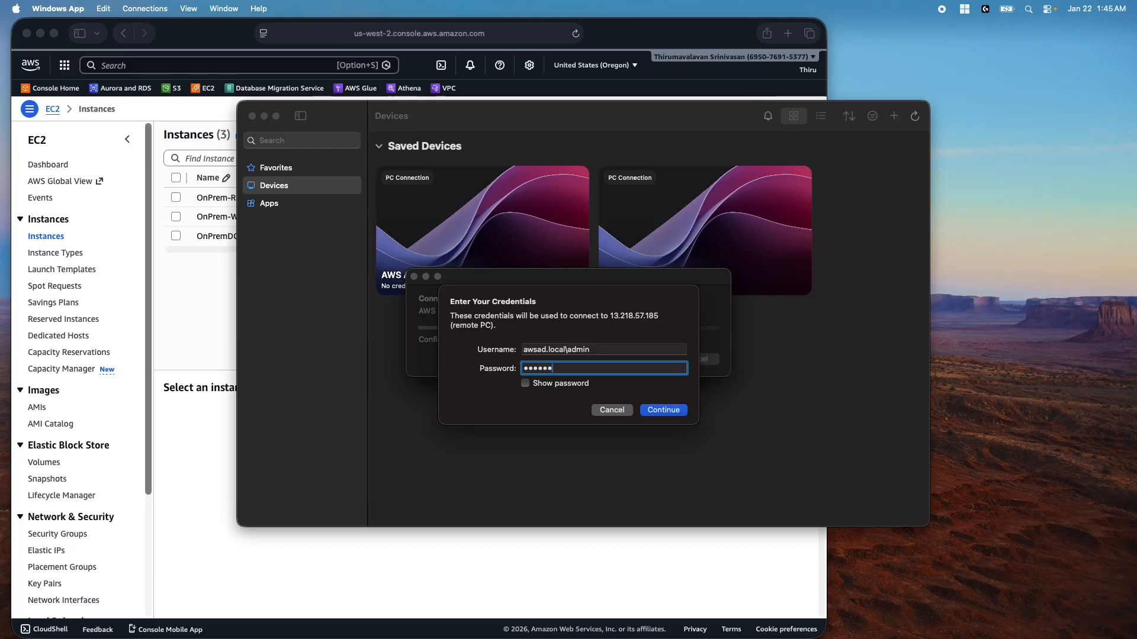
key(super+a)
key(Return)
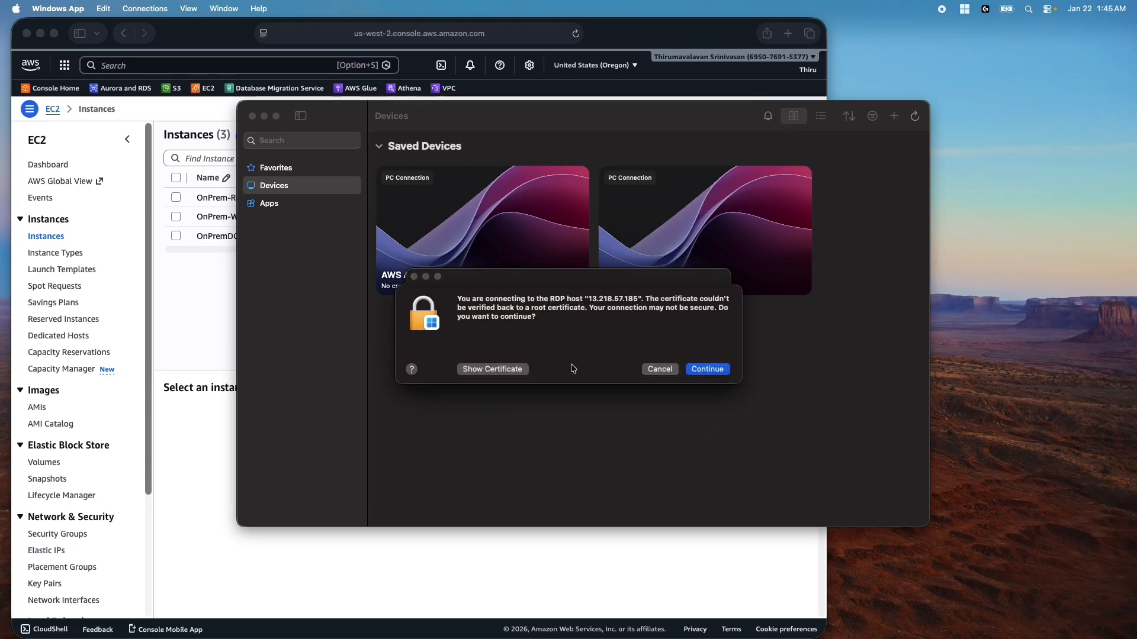
click(710, 358)
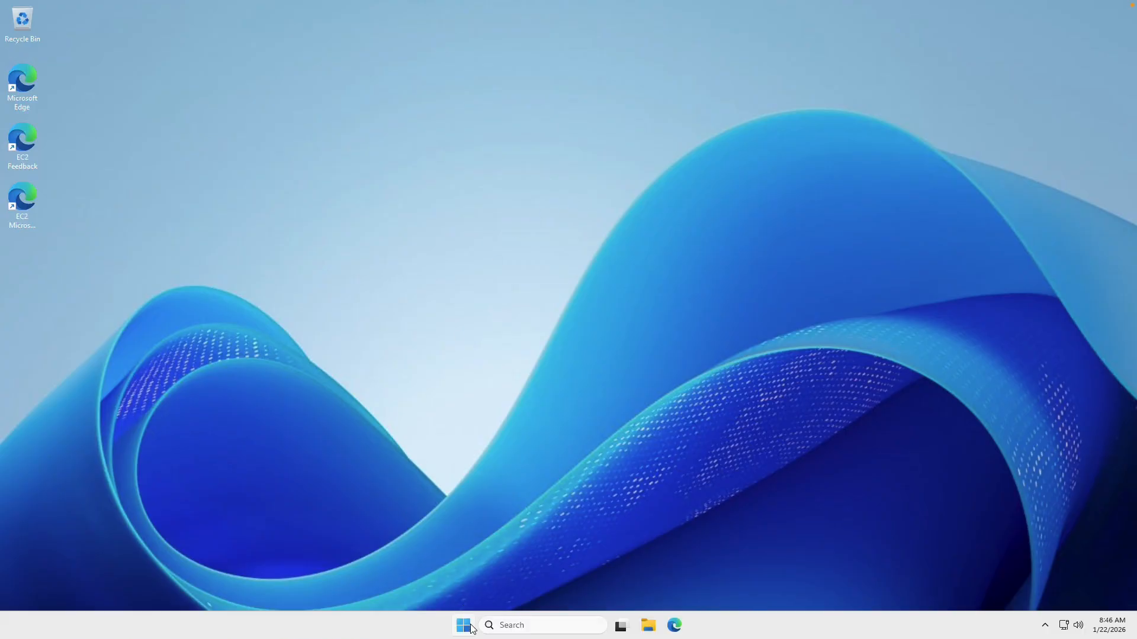
Launch Windows PowerShell as administrator from the remote Start menu and approve the UAC prompt
click(472, 629)
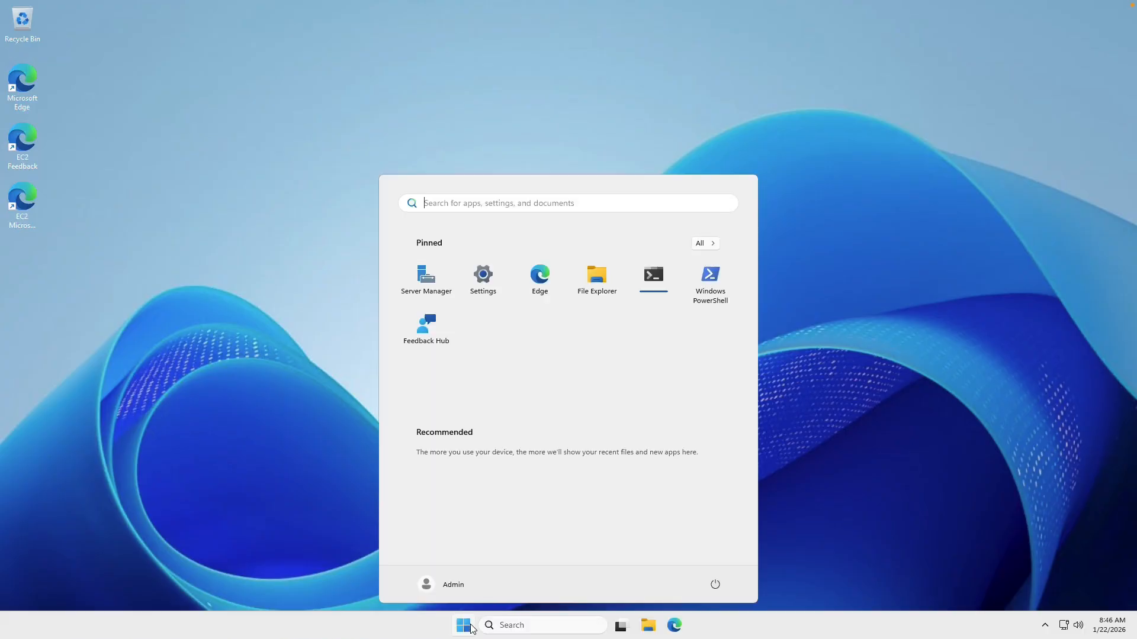
right_click(717, 283)
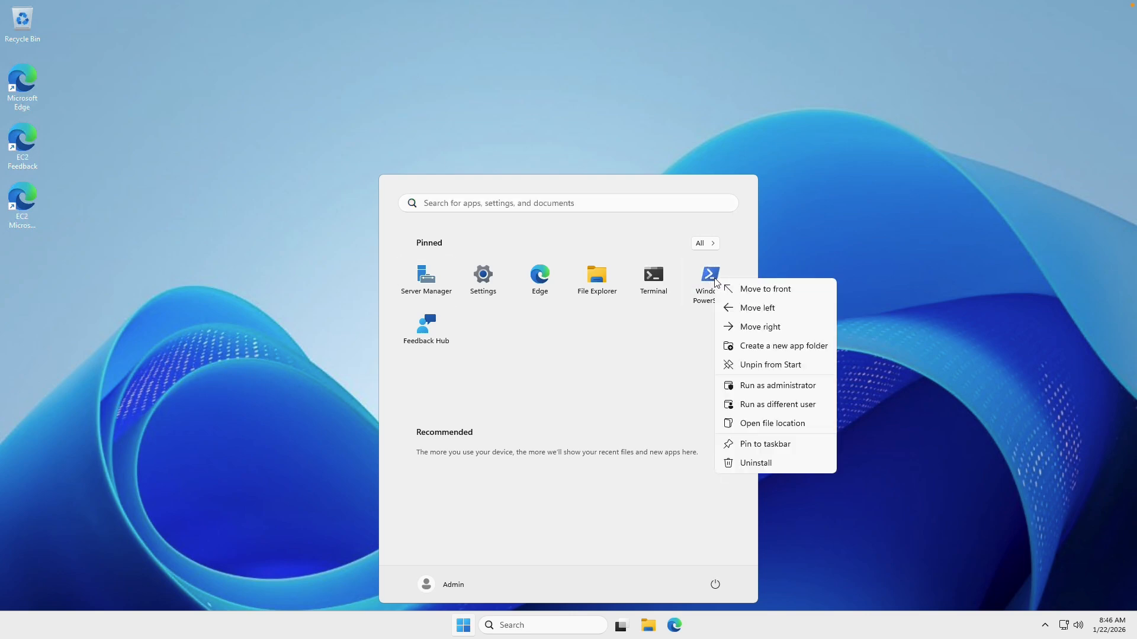
click(779, 385)
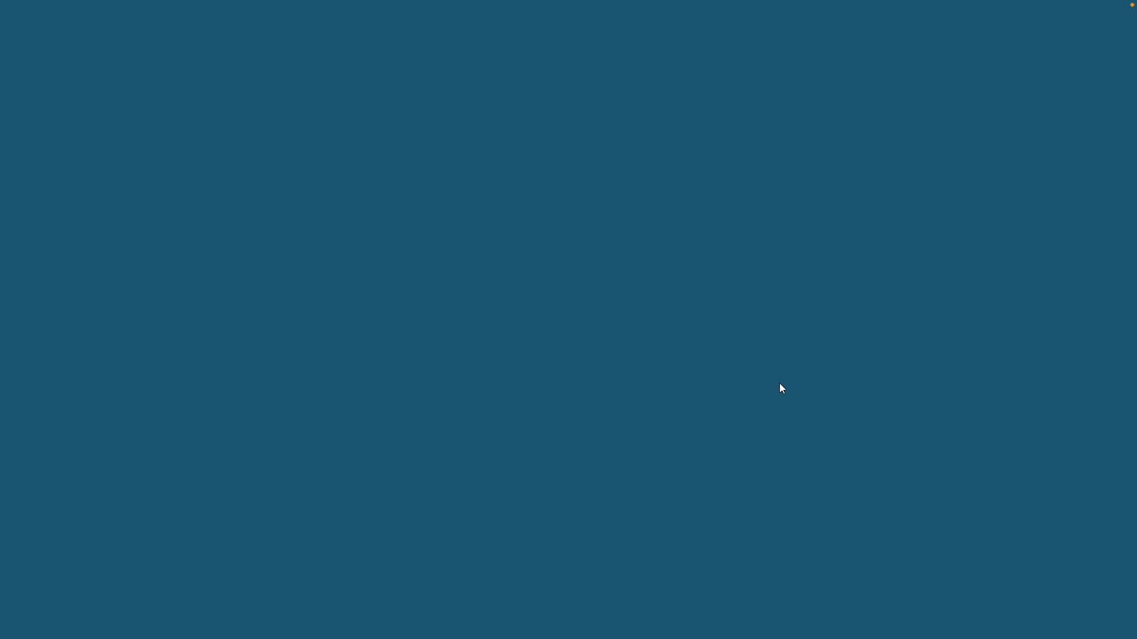
click(544, 403)
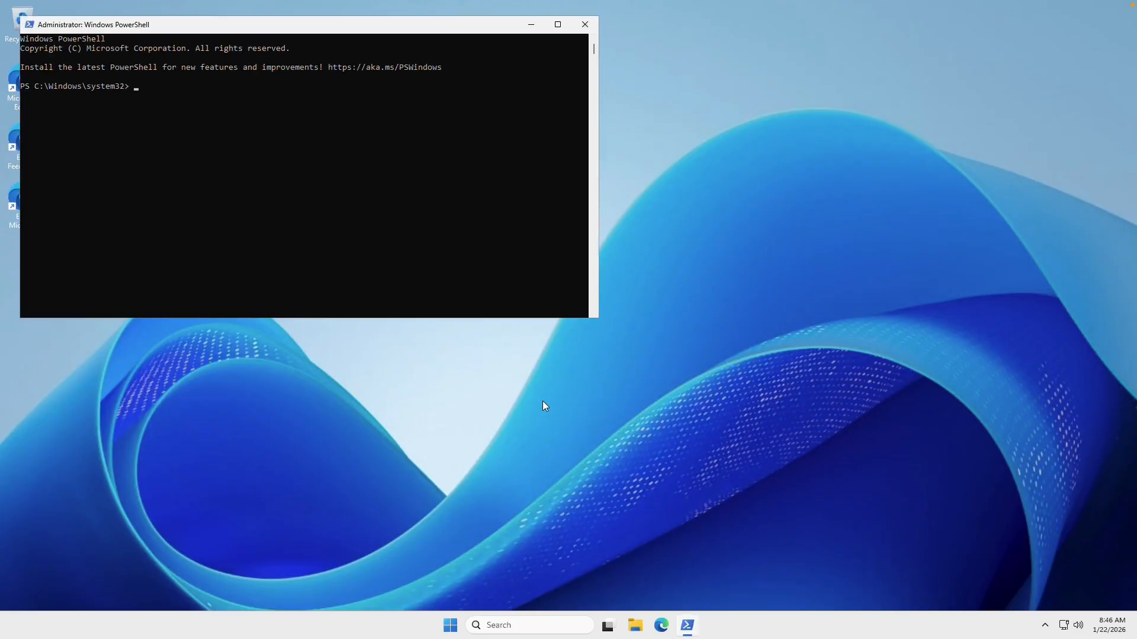
Run Install-WindowsFeature -IncludeAllSubFeature RSAT in the elevated PowerShell window
text(Install-WindowsFeature -IncludeAllSubFeature RSAT)
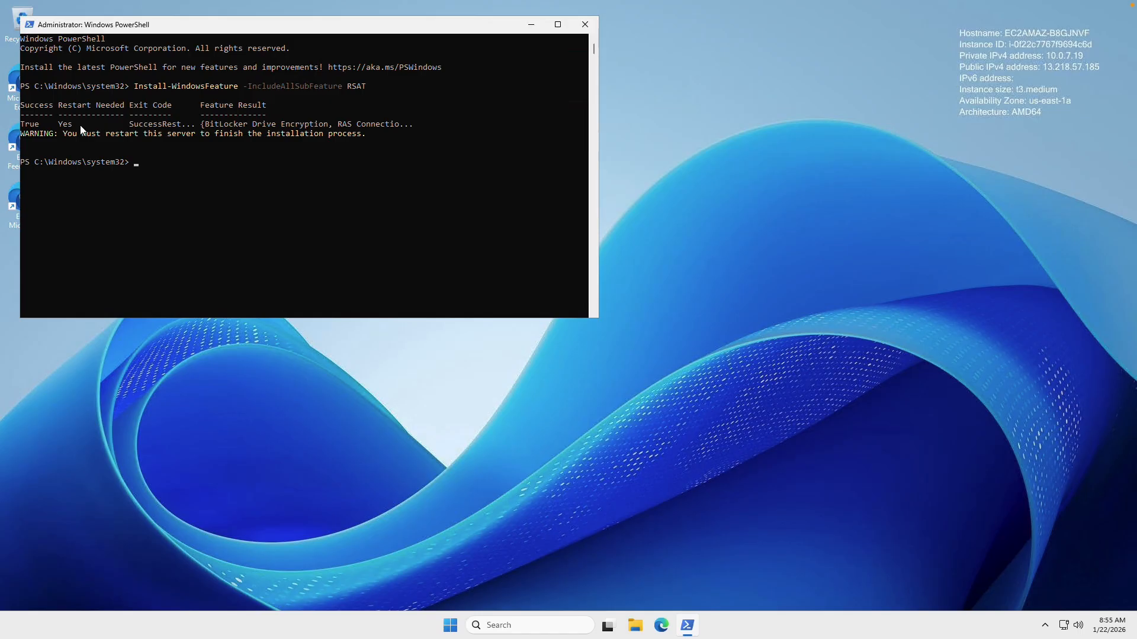
Restart the remote server from the Start menu power options, confirming the shutdown-reason dialog
click(450, 625)
click(713, 586)
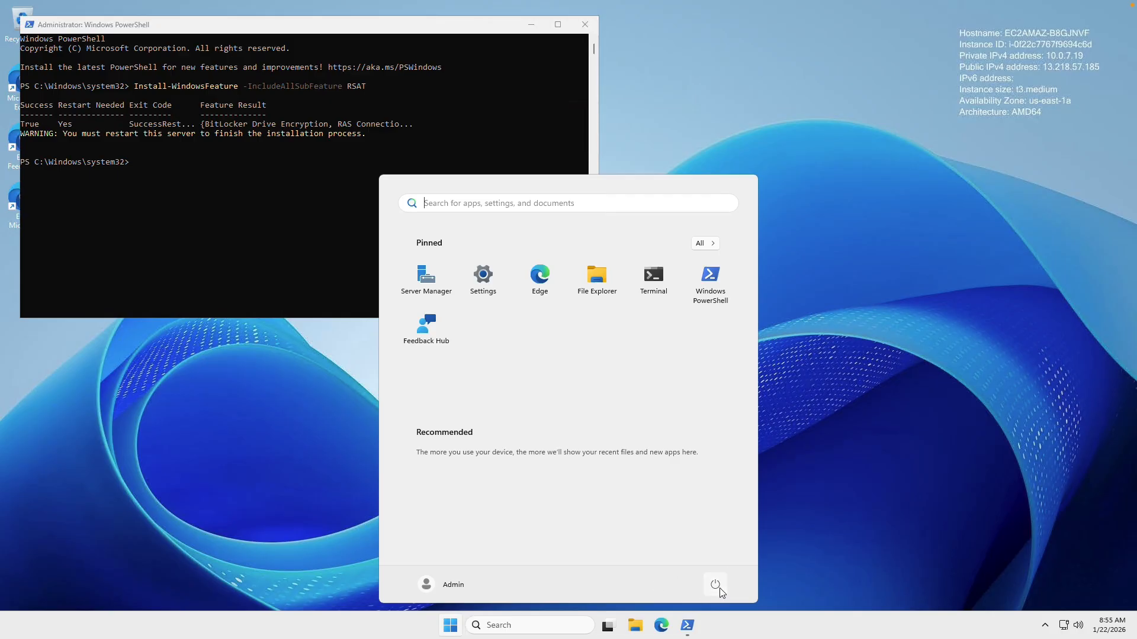
click(712, 562)
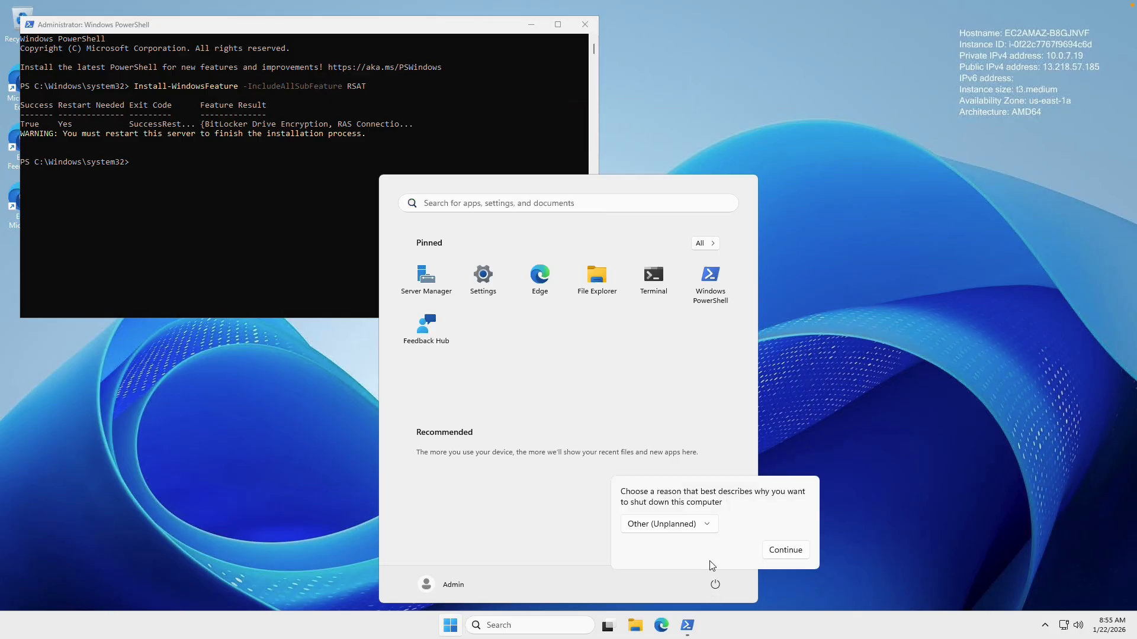
click(769, 550)
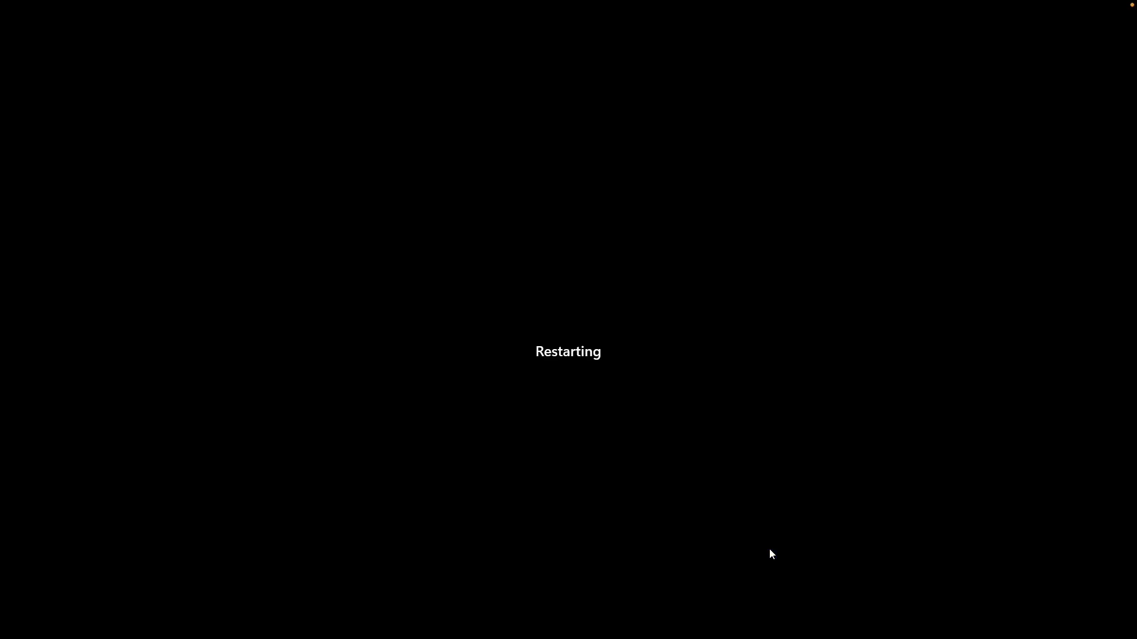
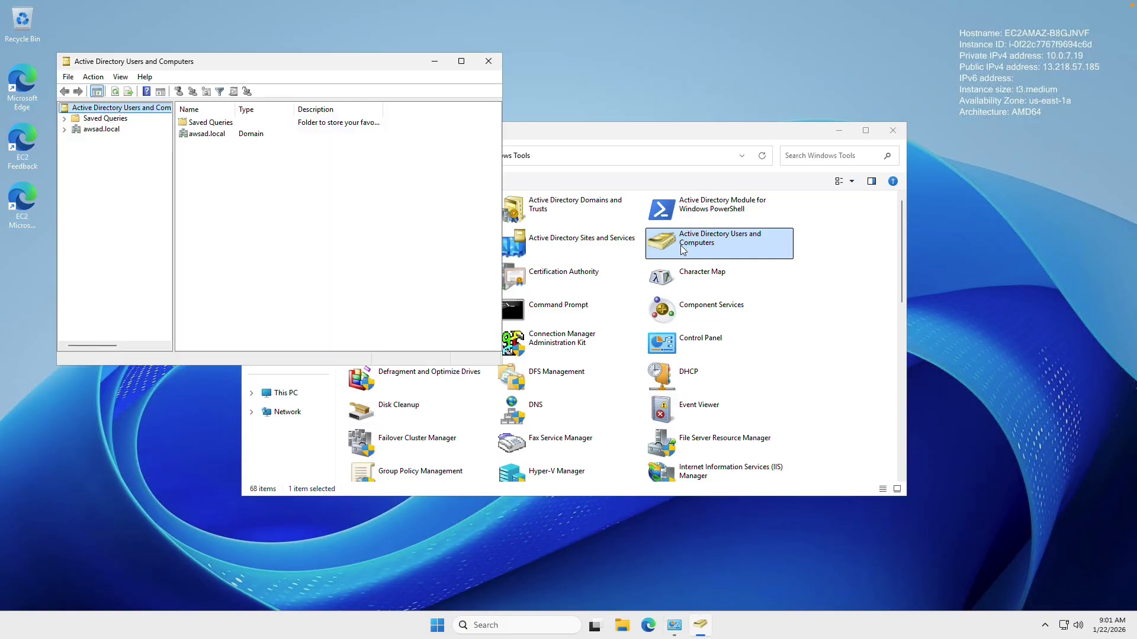
Browse awsad.local > AWSAD > Users > AWS Delegated Groups and widen the Name column to read the group names
click(92, 130)
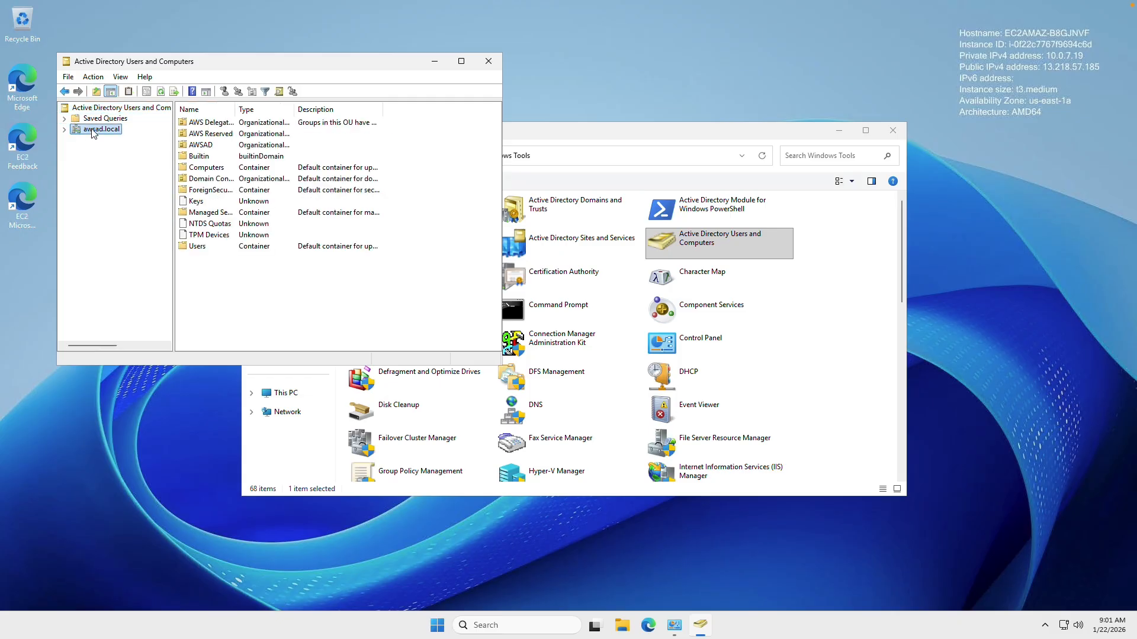
click(64, 129)
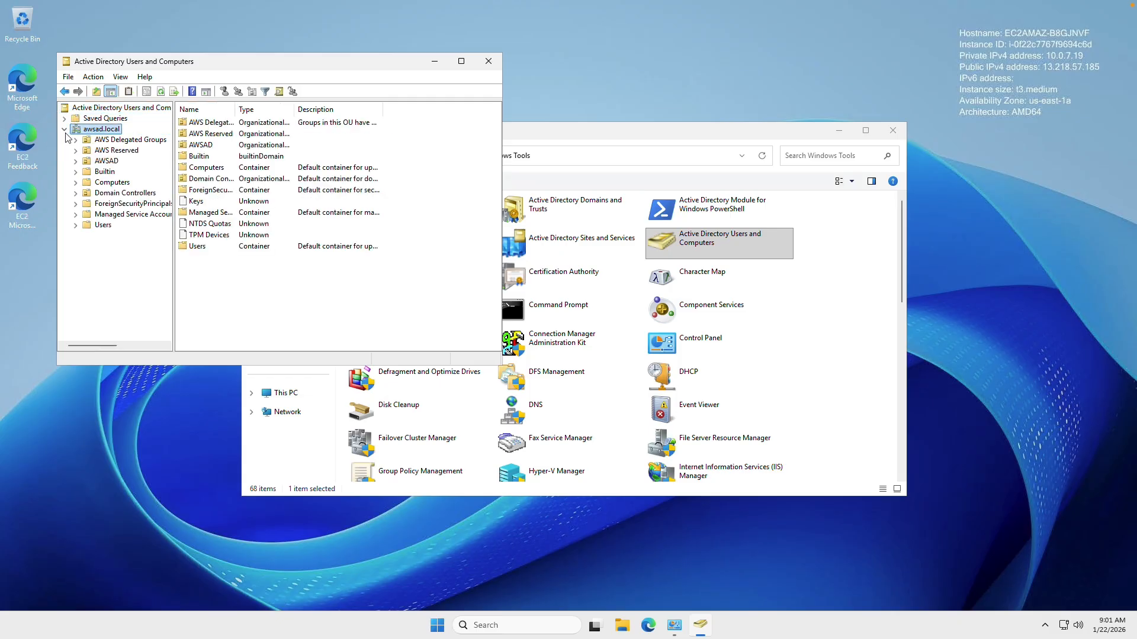
click(76, 161)
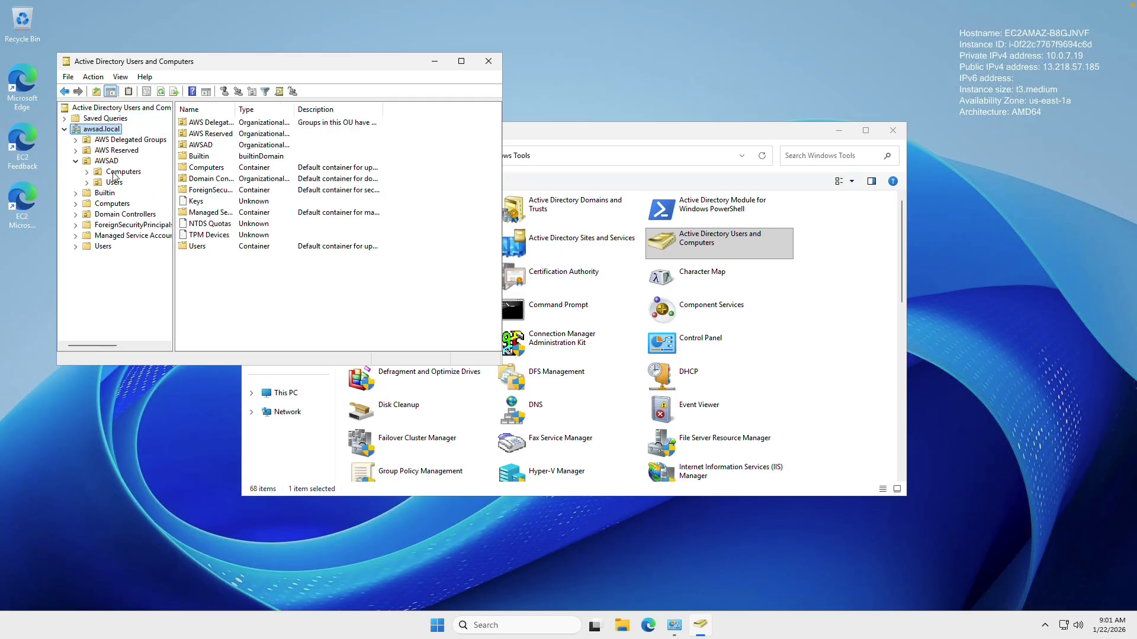
click(113, 182)
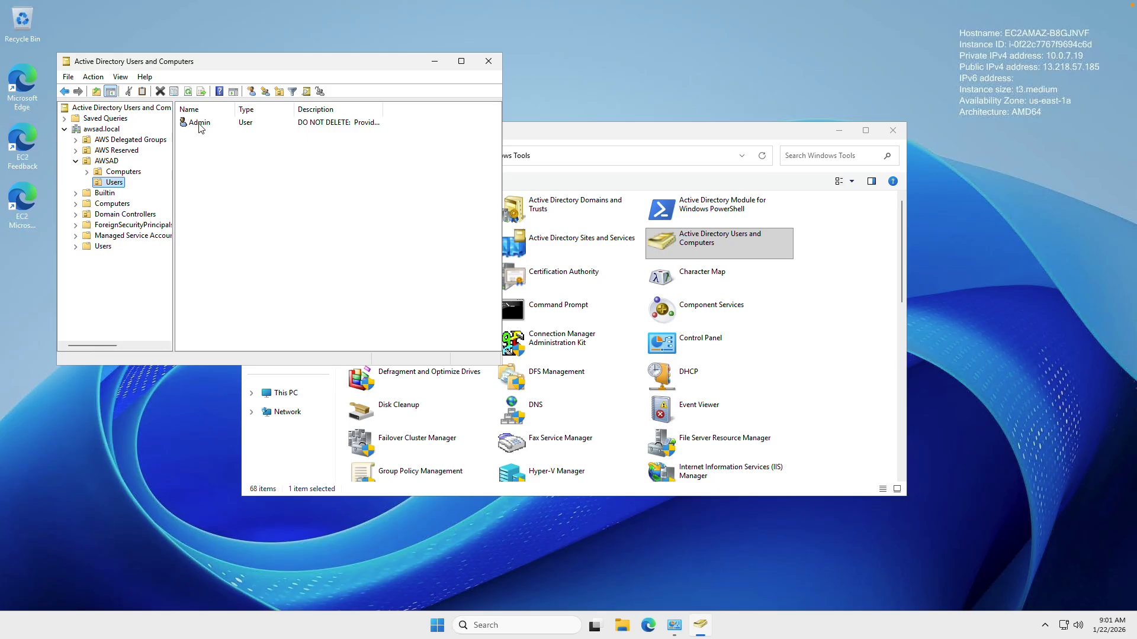
click(132, 140)
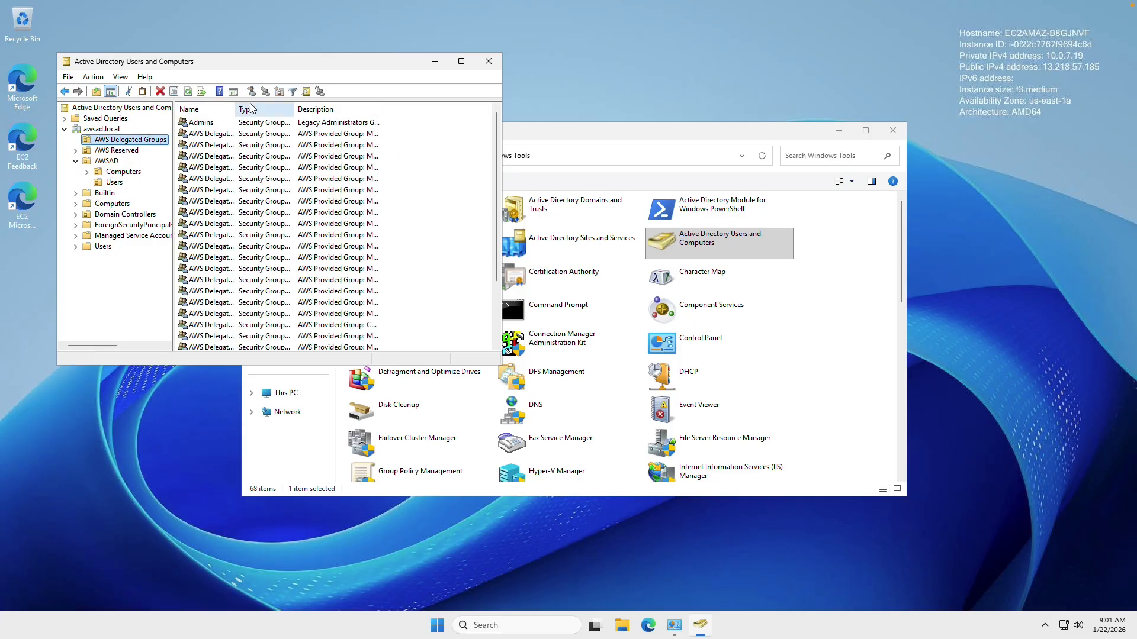
drag(235, 105, 284, 106)
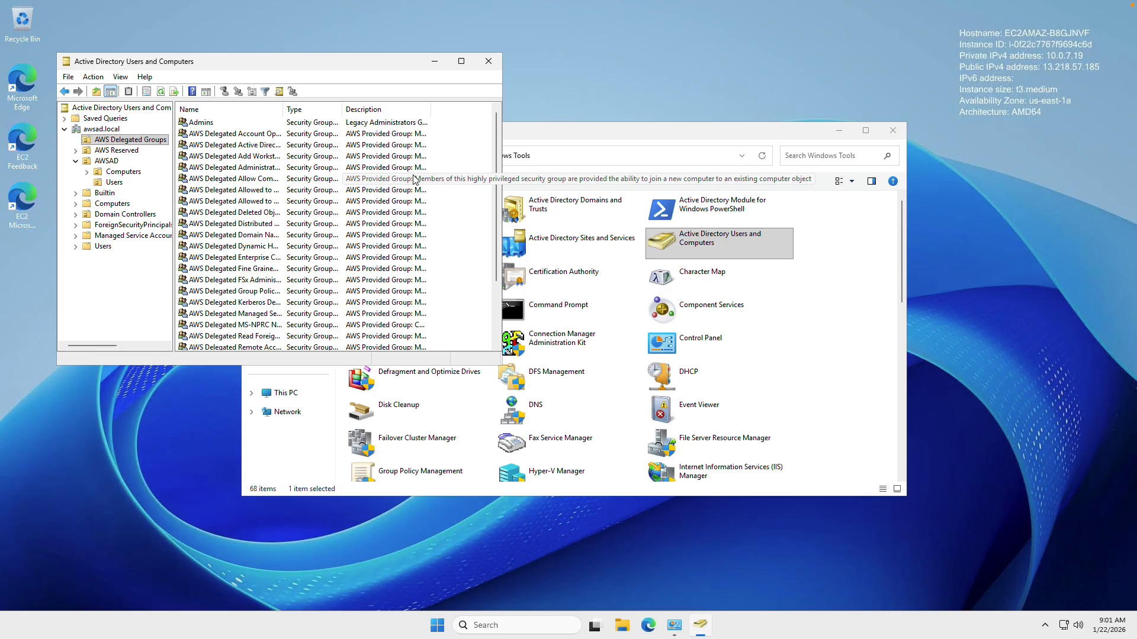
Take the management server window out of full screen, move it aside, and connect to the OnPrem Windows Server
mouse_move(47, 5)
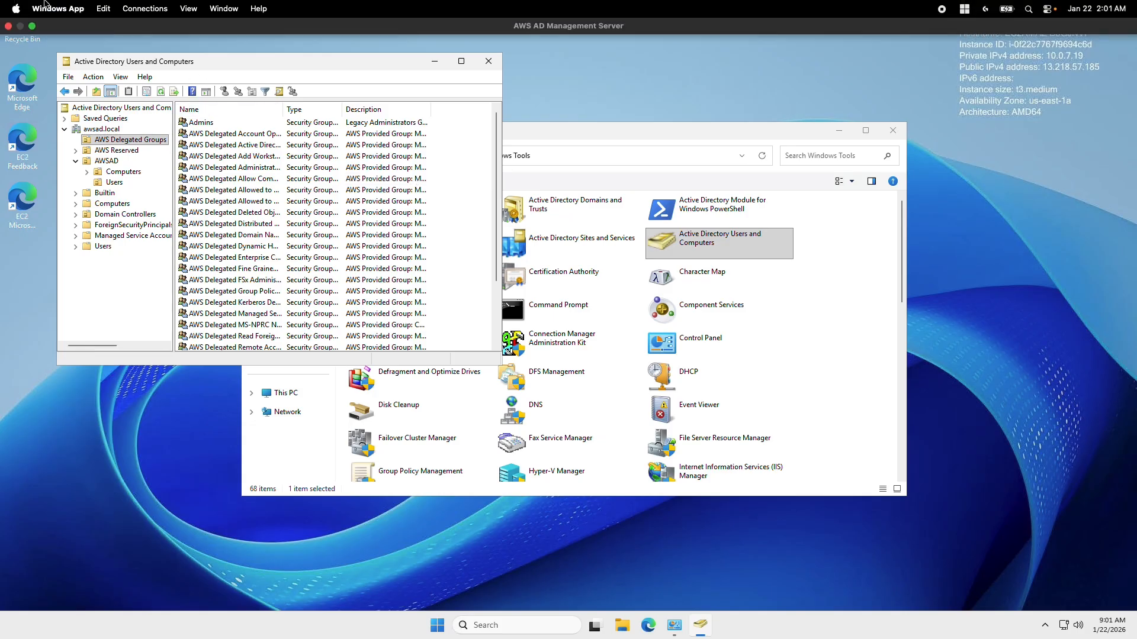
click(32, 26)
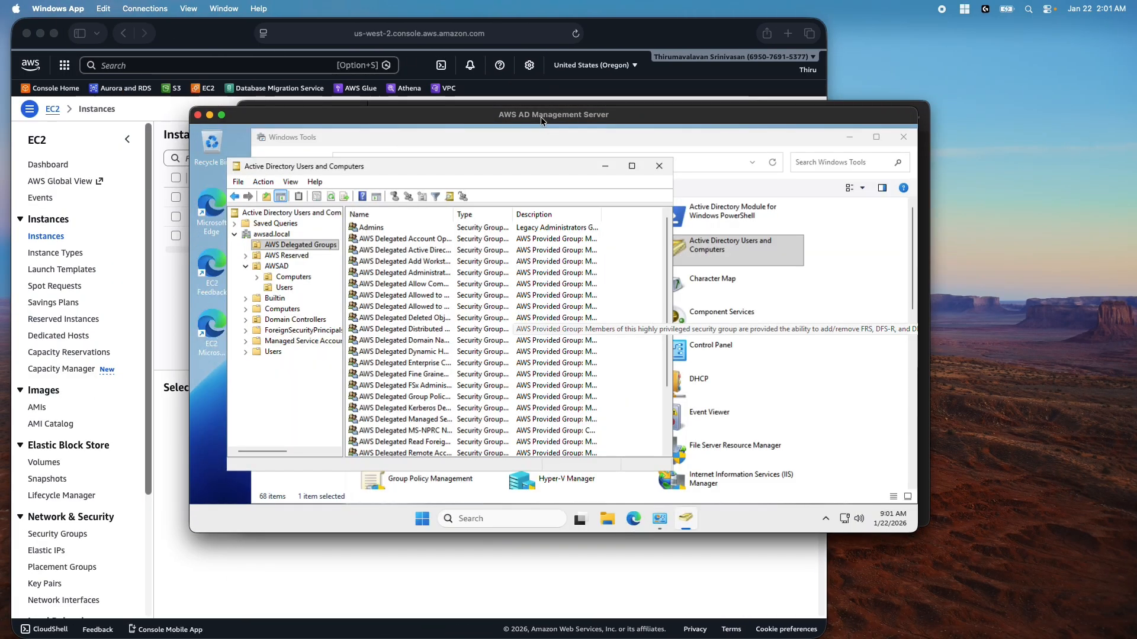
drag(541, 116, 478, 154)
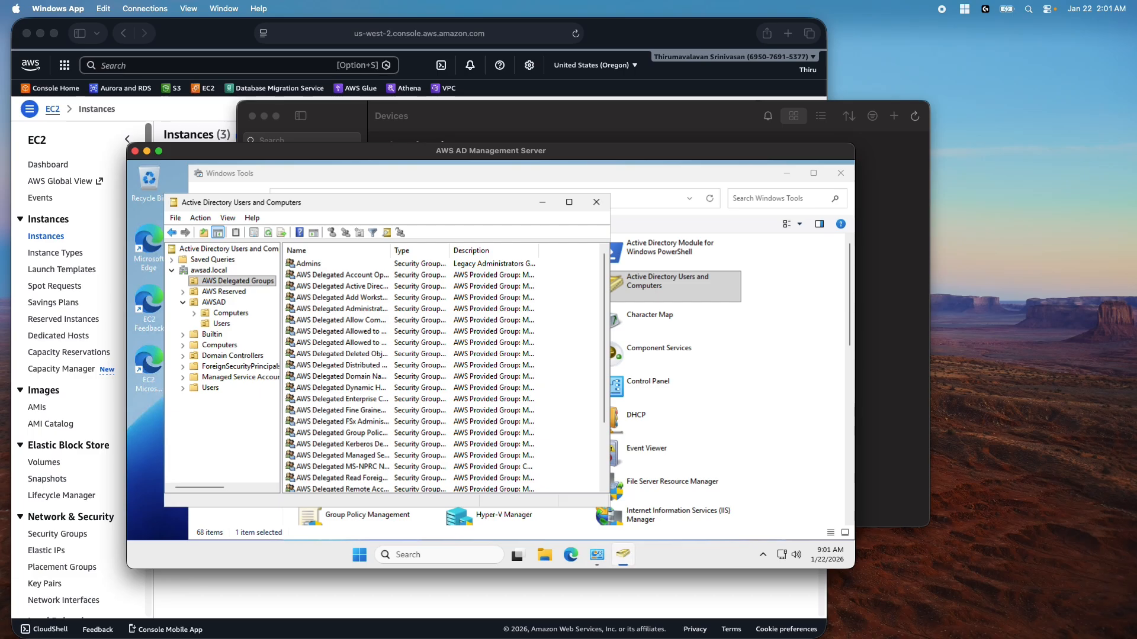
drag(416, 159, 637, 190)
click(588, 122)
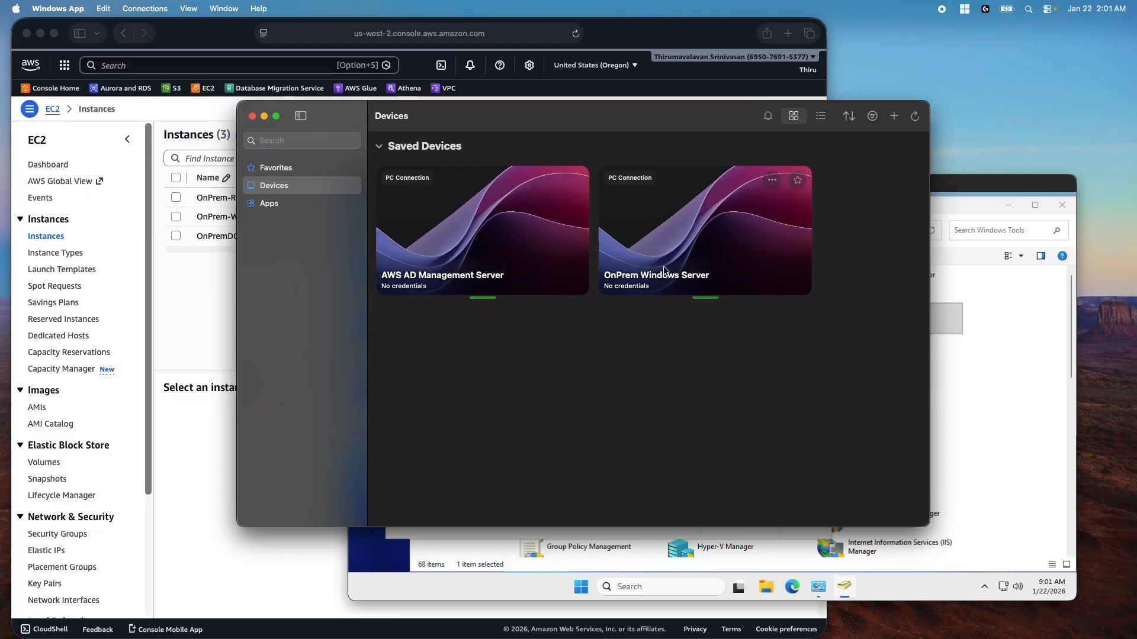
double_click(701, 261)
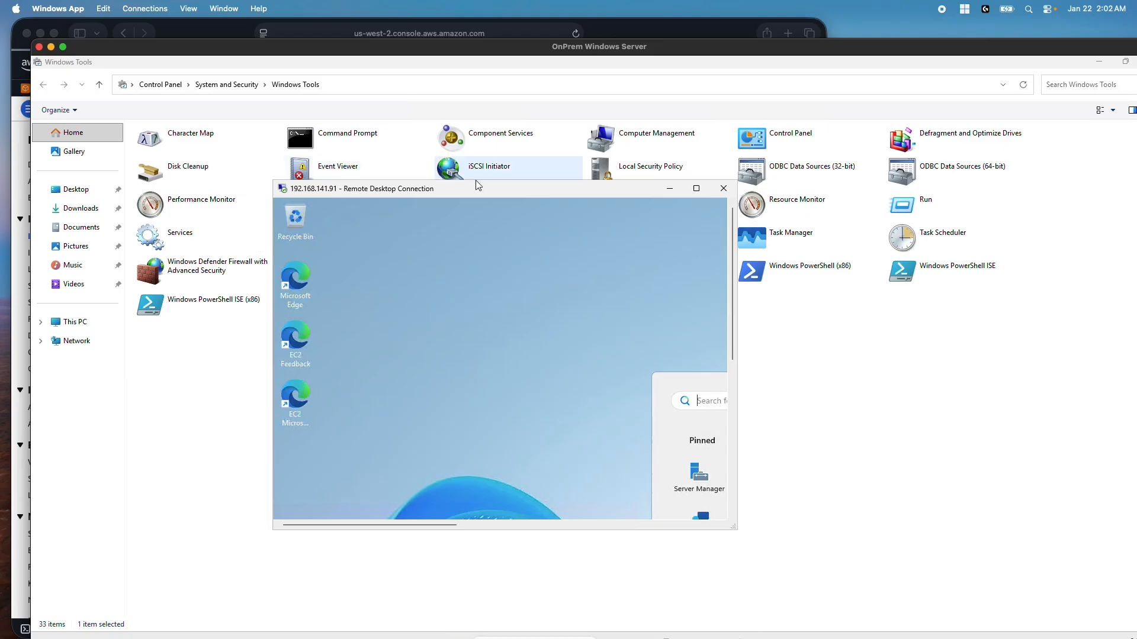
Maximize the nested on-prem remote desktop session to fill the screen
click(697, 189)
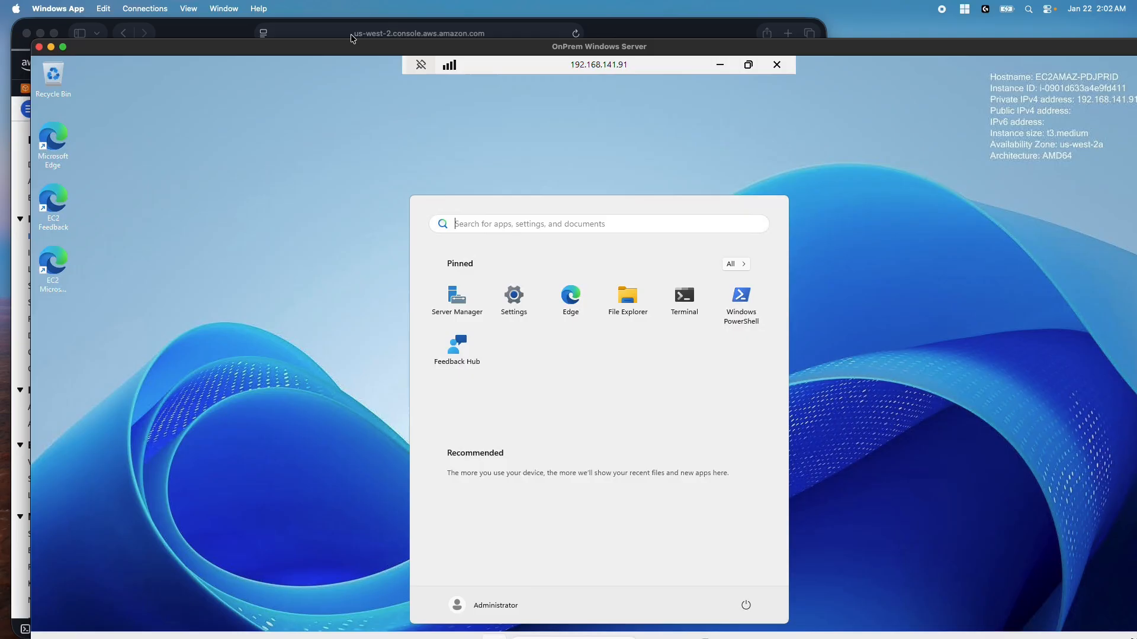
click(61, 47)
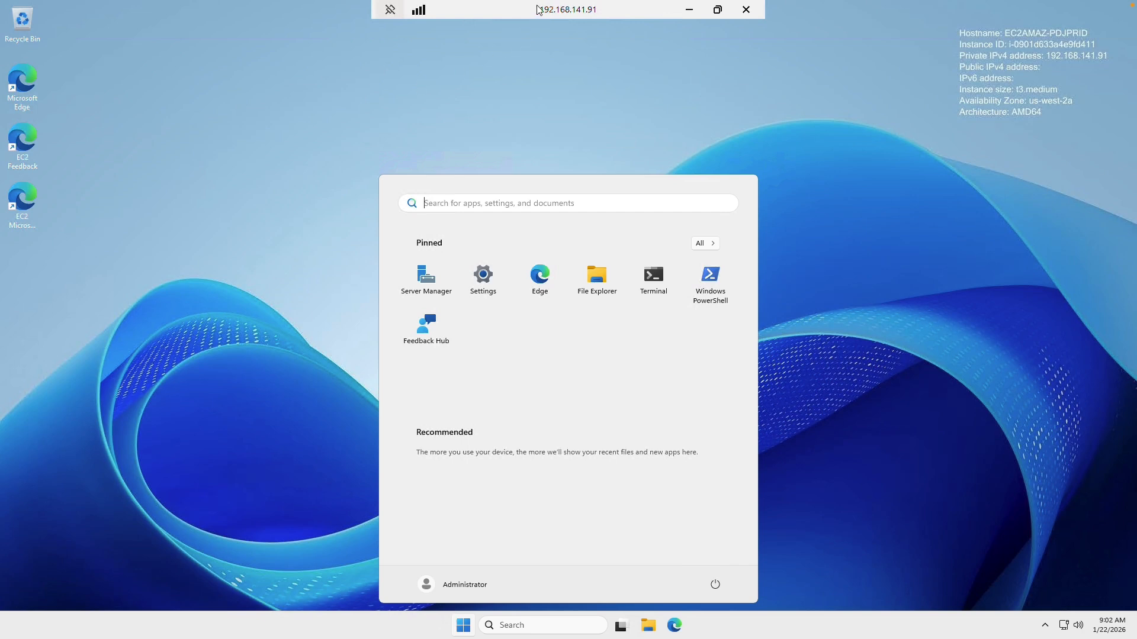
mouse_move(540, 7)
Launch Windows PowerShell as administrator from the on-prem server's Start menu
click(714, 279)
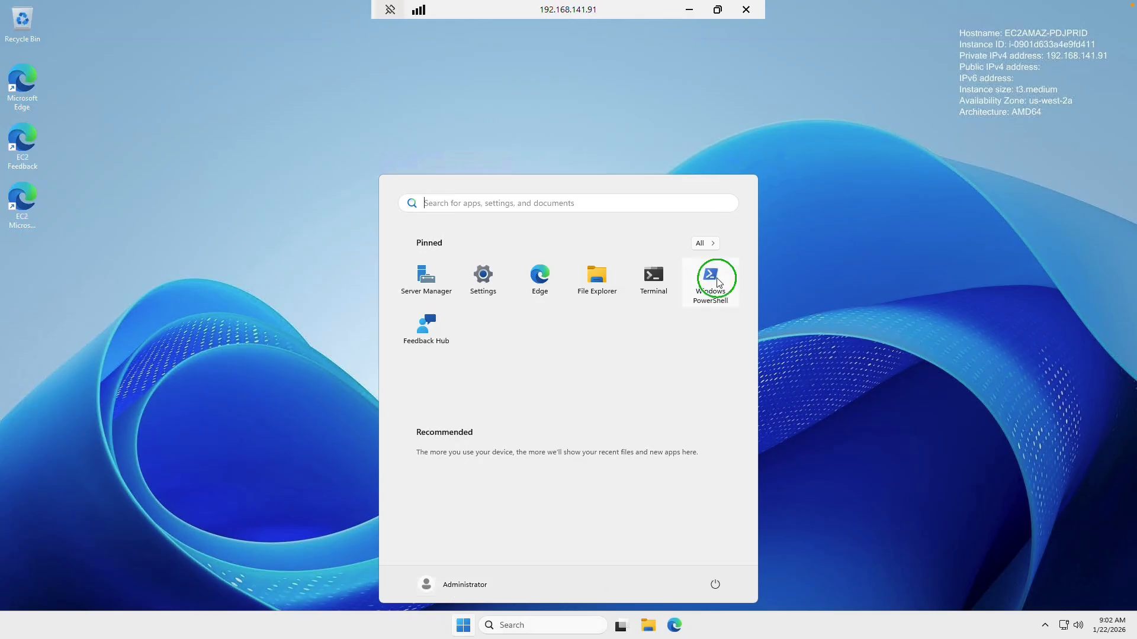
right_click(718, 282)
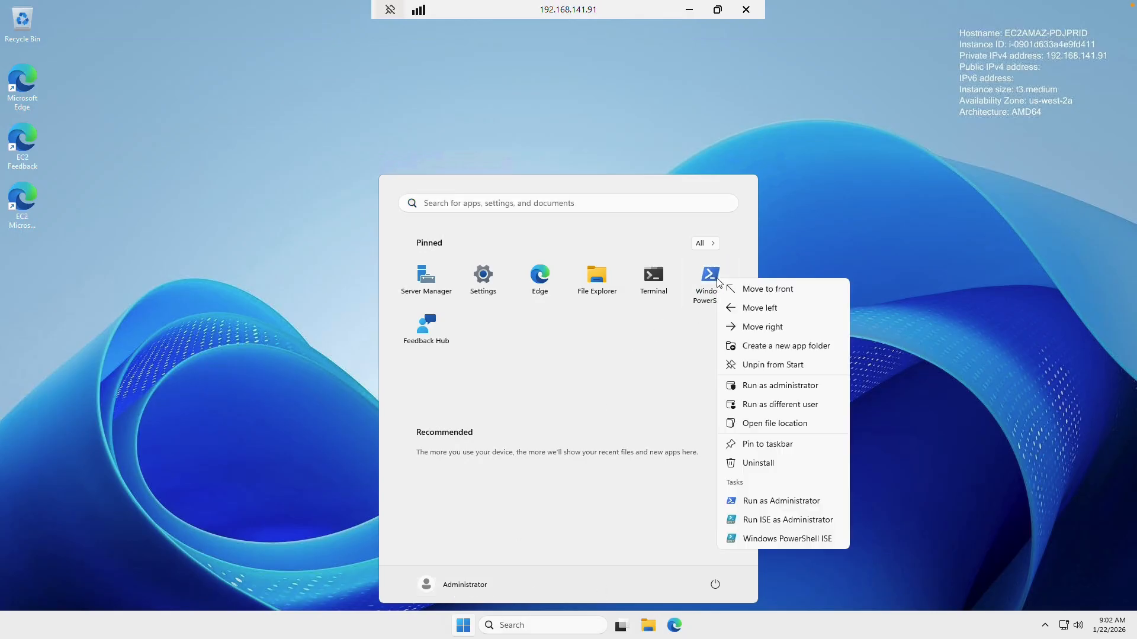
click(766, 387)
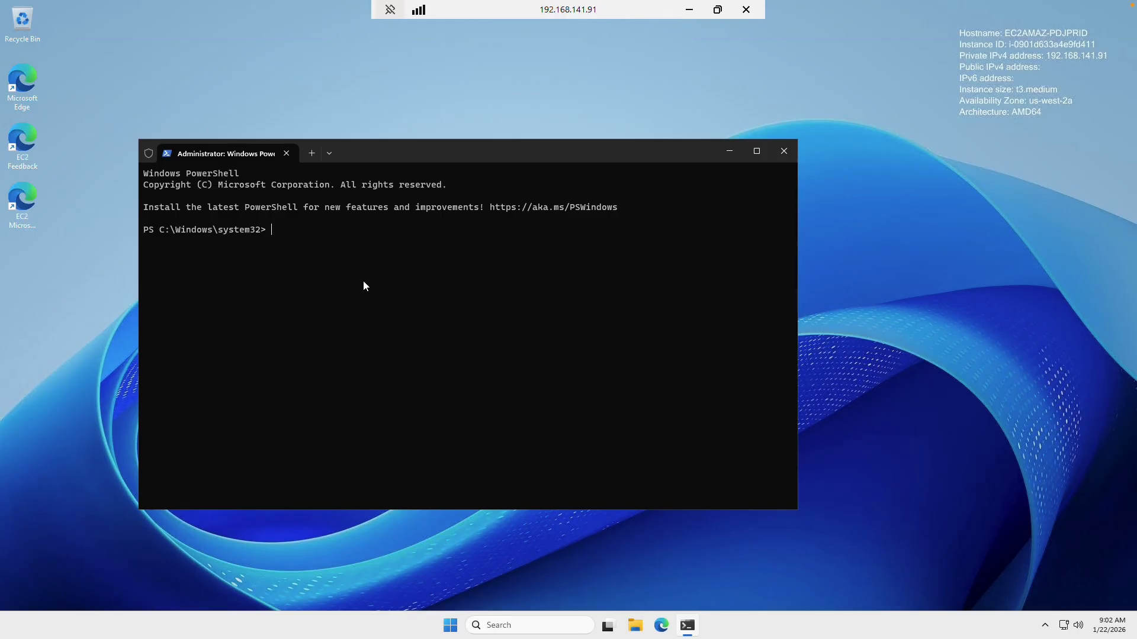
Run Install-WindowsFeature -IncludeAllSubFeature RSAT, then restart the on-prem server and dismiss the session-ended notice
text(Install-WindowsFeature -IncludeAllSubFeature RSAT)
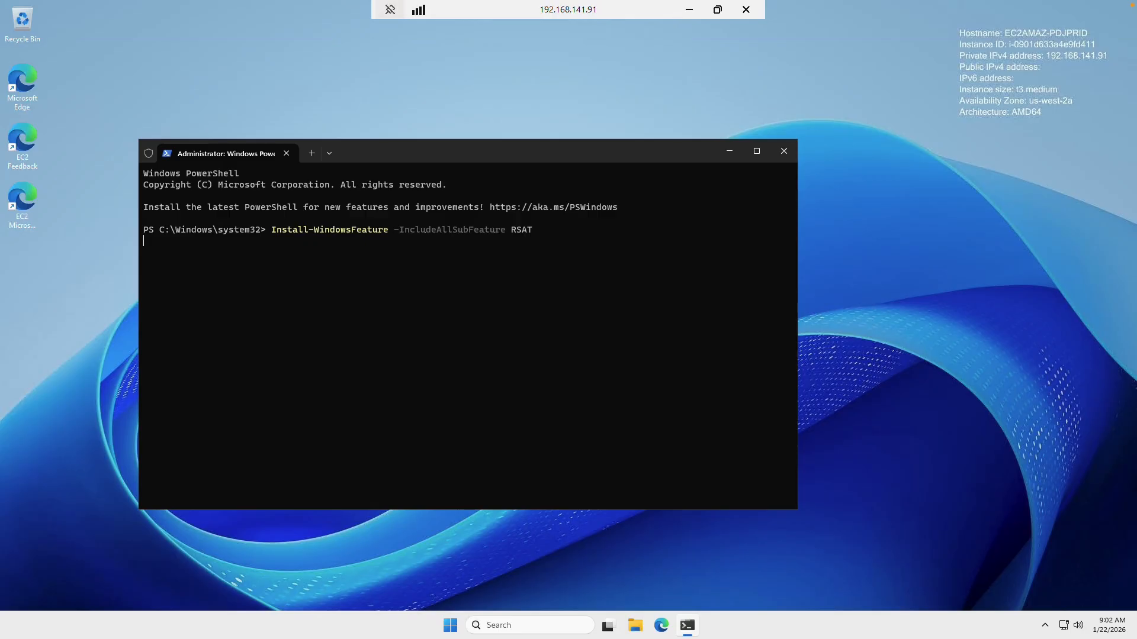
key(Return)
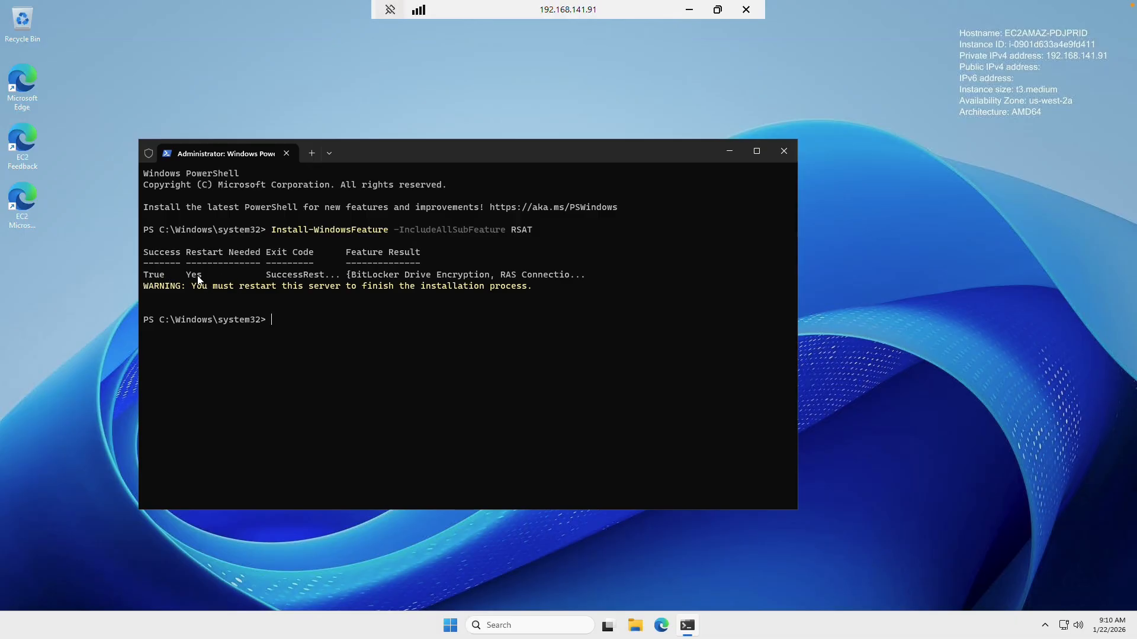
click(450, 628)
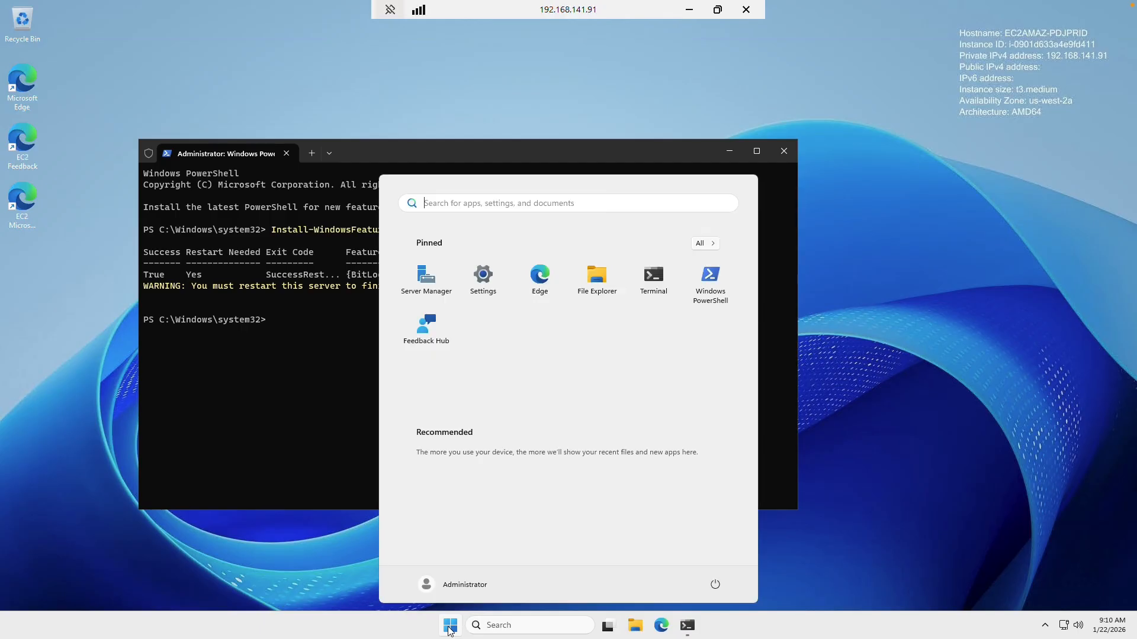
click(715, 585)
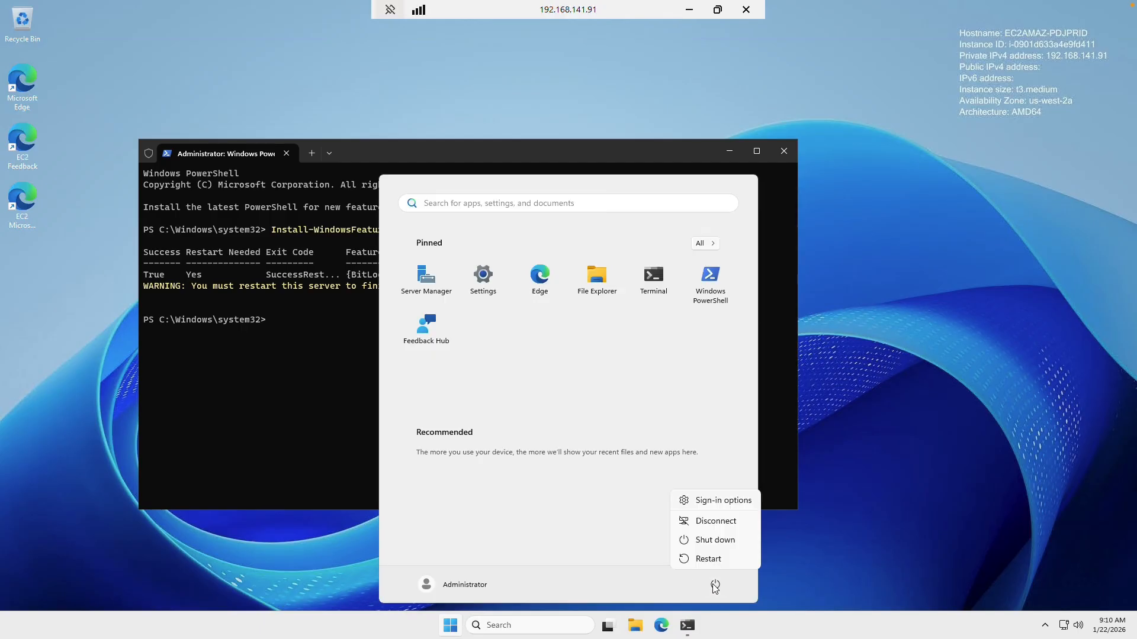
click(708, 559)
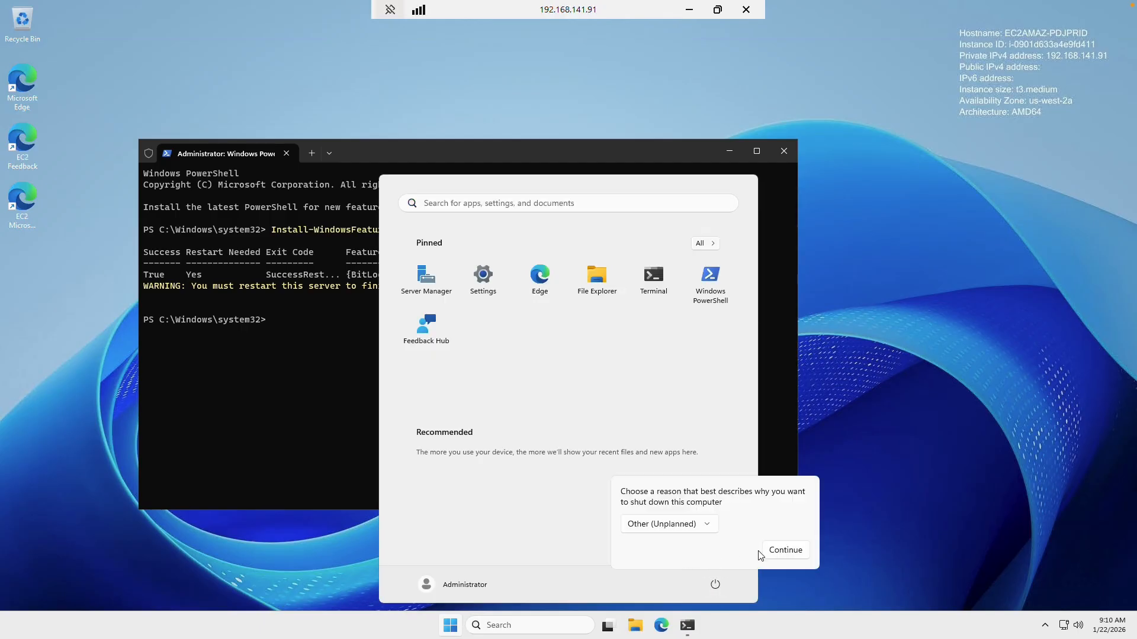
click(770, 553)
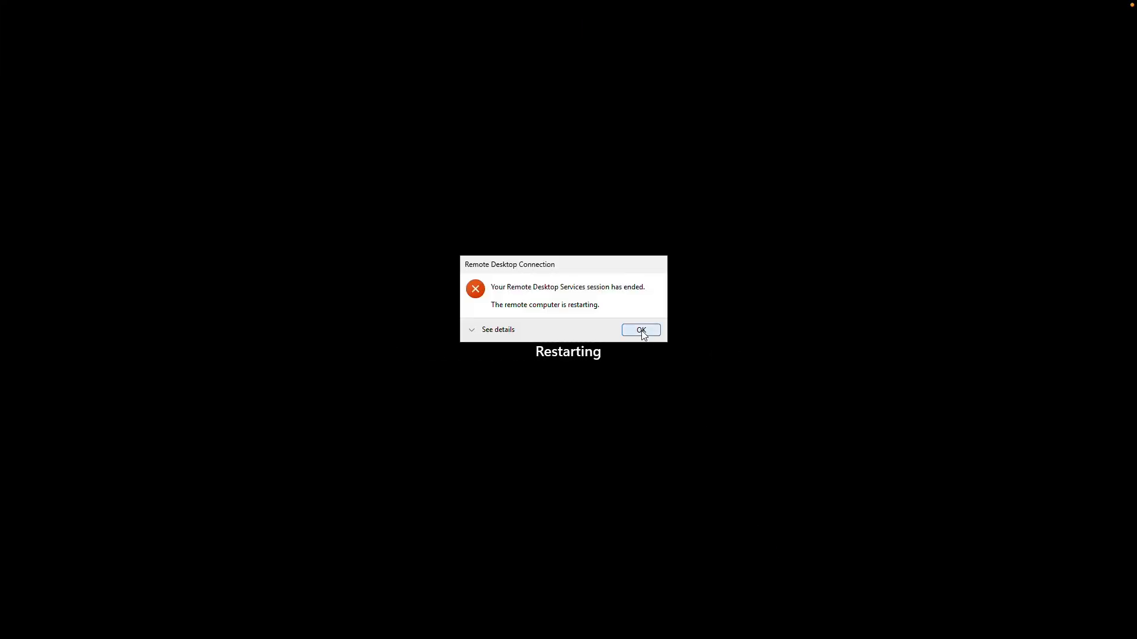
click(641, 331)
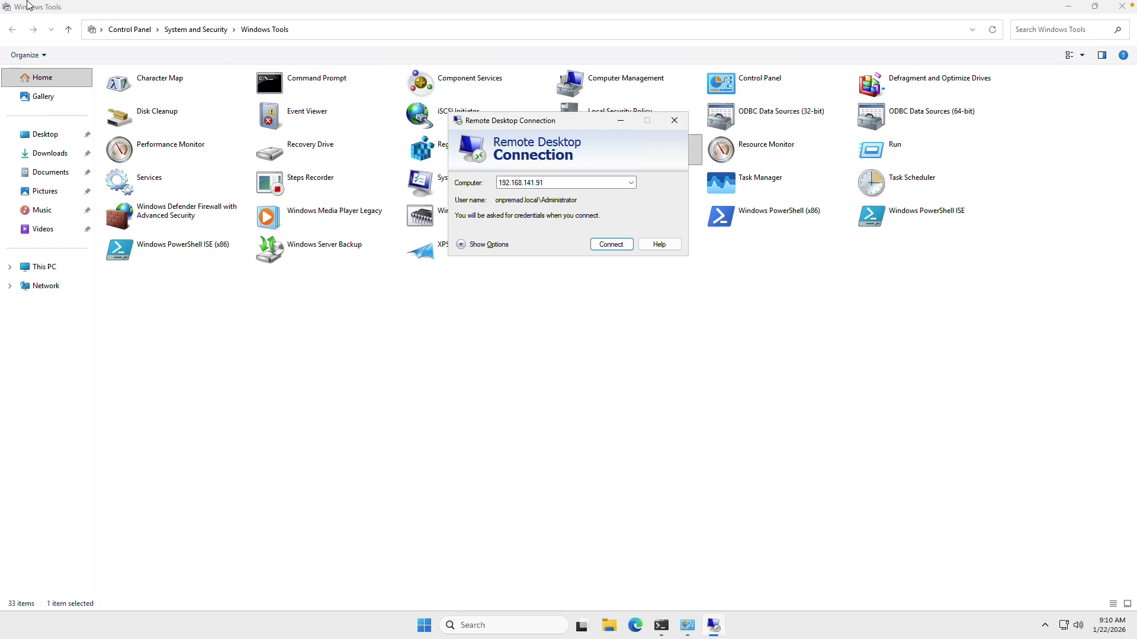
Close the reconnection prompt, take the on-prem window out of full screen, shrink it, and bring the EC2 console forward
mouse_move(17, 4)
key(Escape)
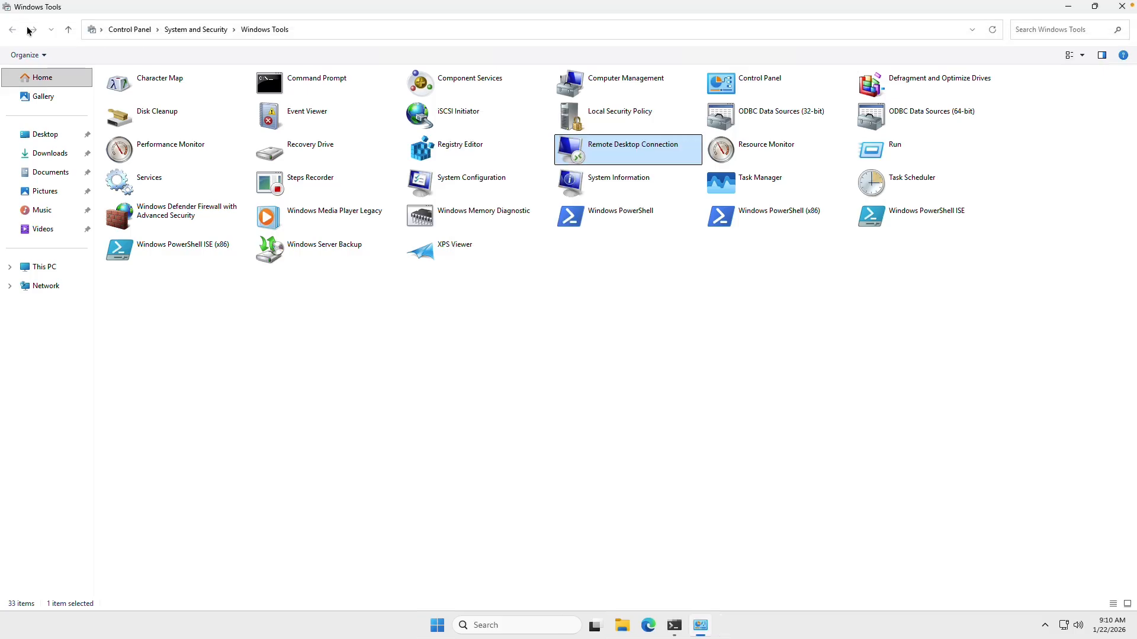
click(20, 7)
click(353, 12)
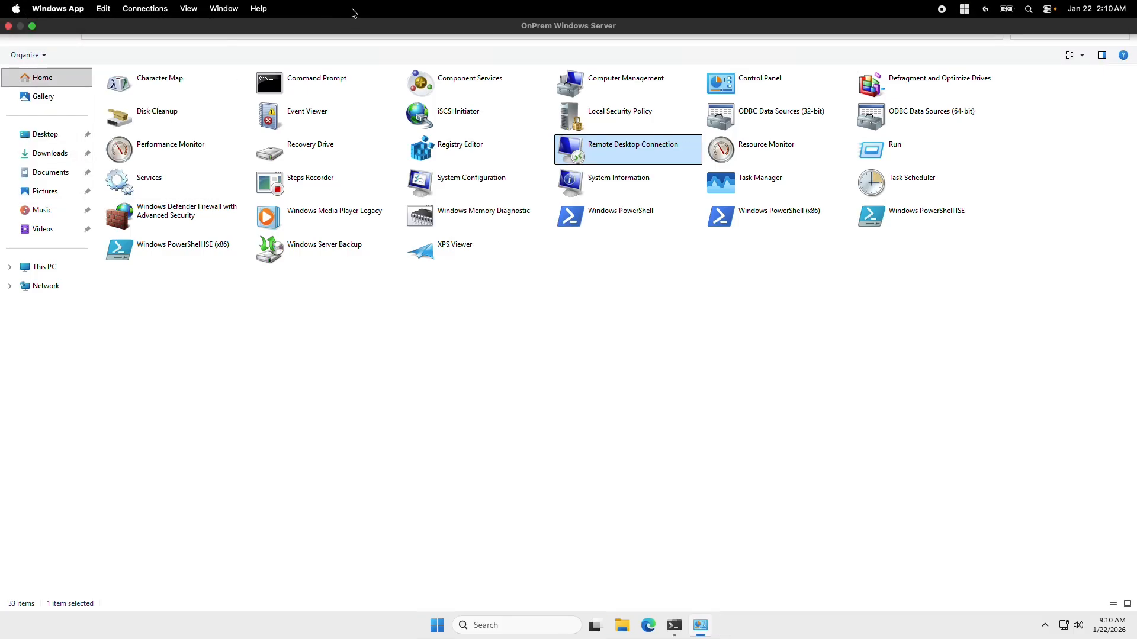
click(354, 12)
click(322, 36)
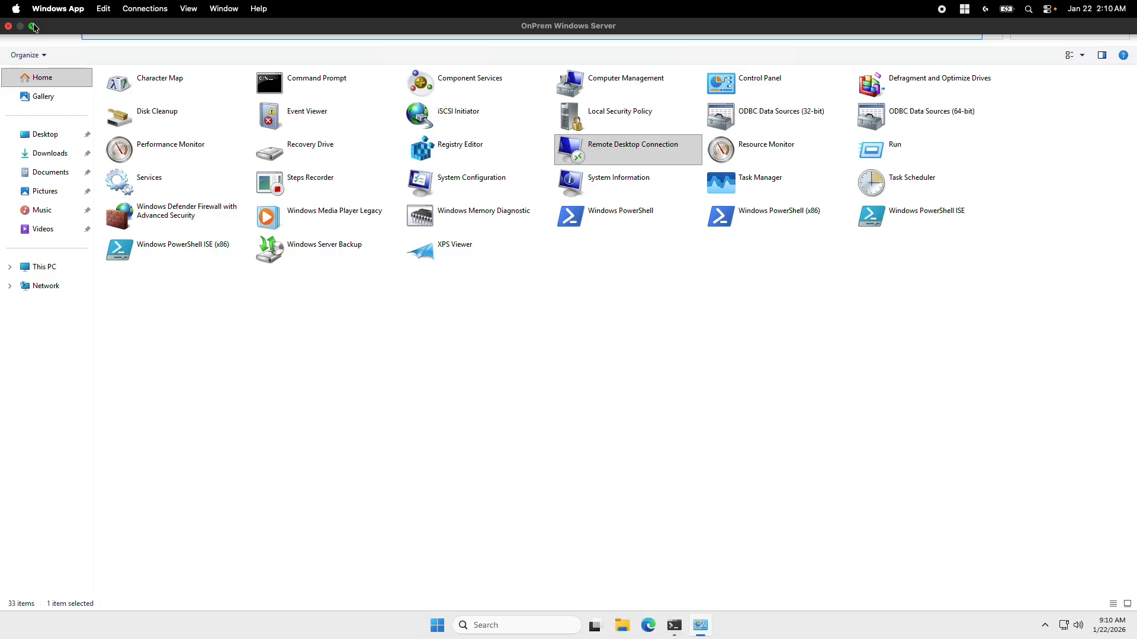
click(32, 26)
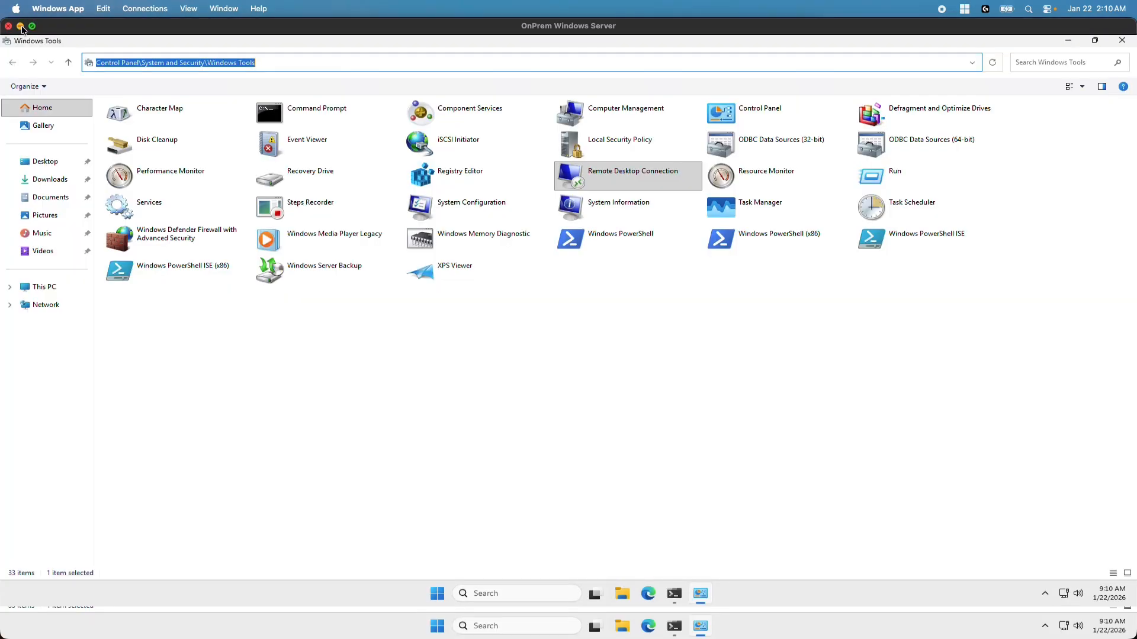
drag(2, 19, 193, 100)
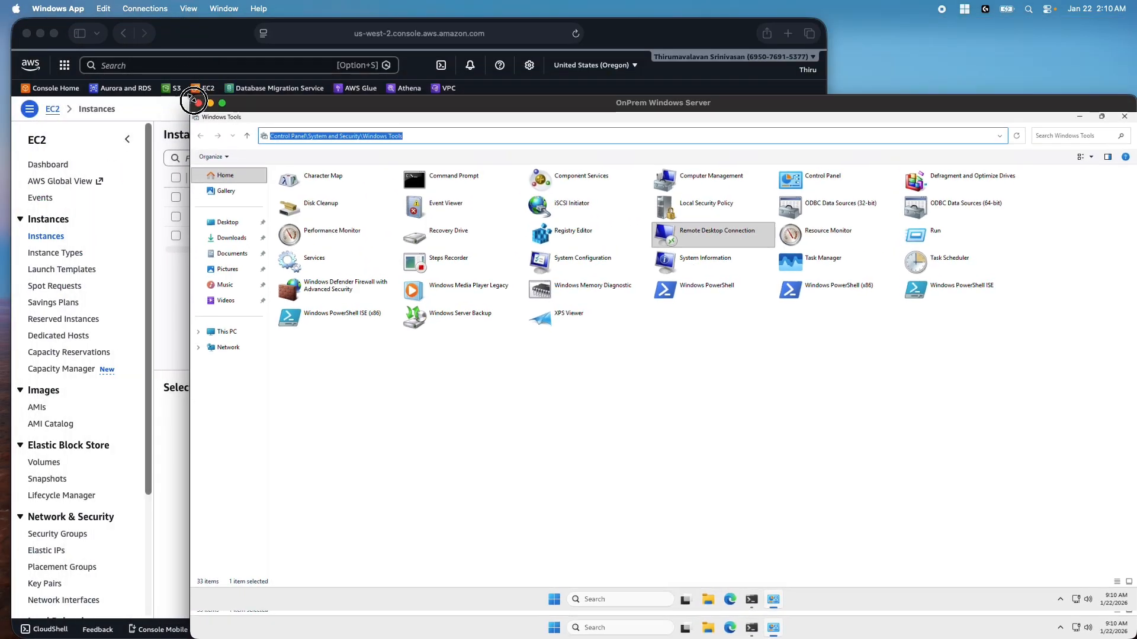
click(198, 40)
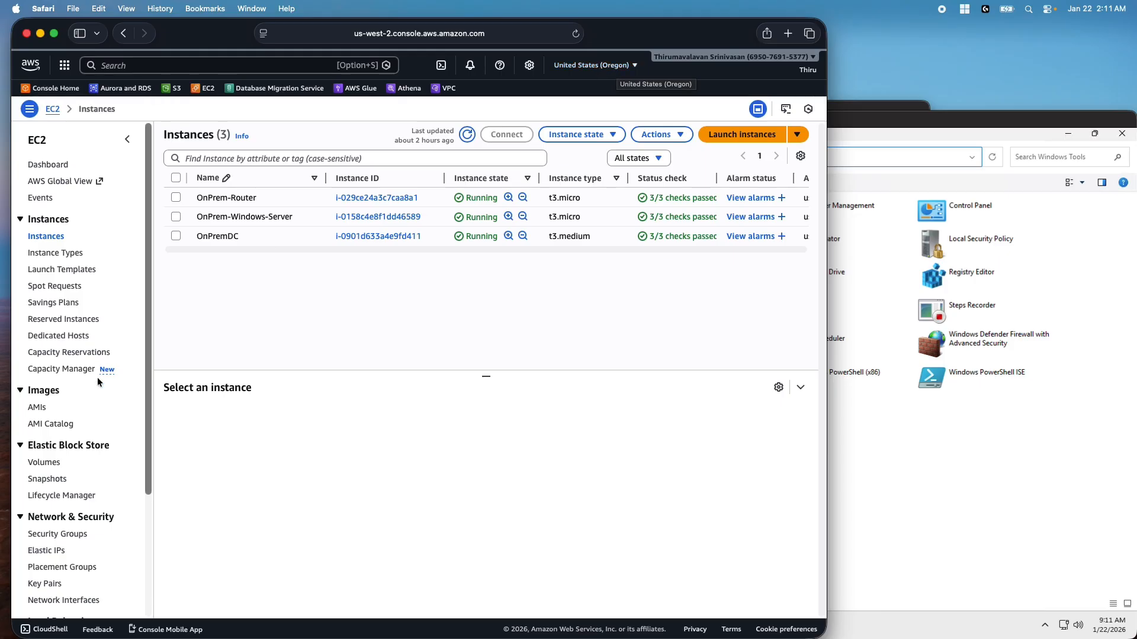
Review the OnPremDC Security Group's inbound RDP and outbound rules, then edit its inbound rules
click(63, 533)
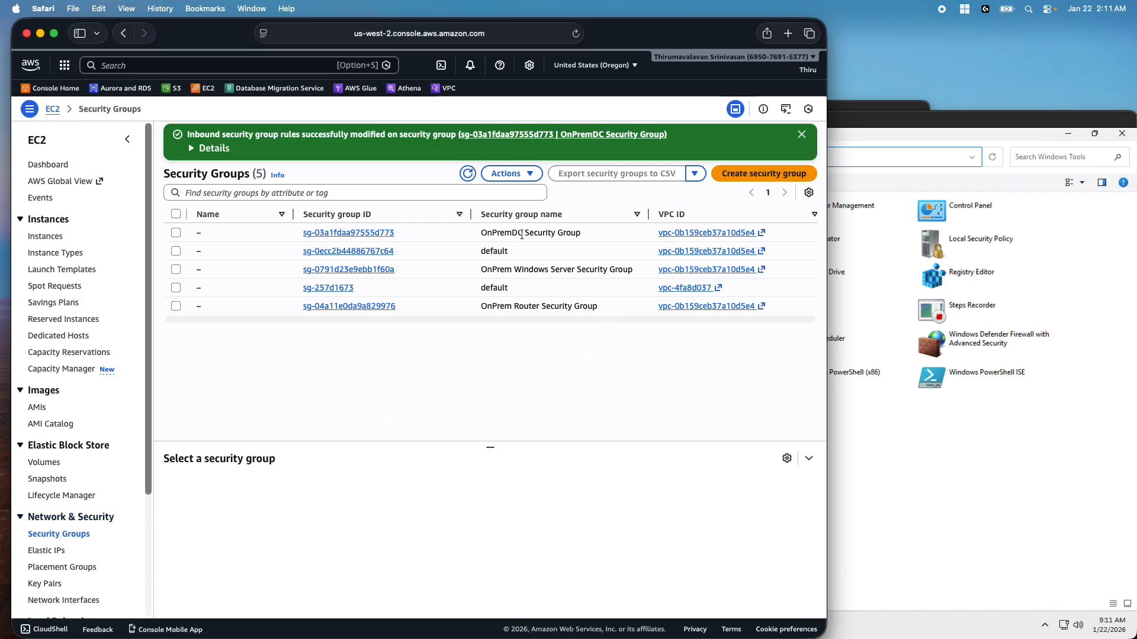
click(176, 233)
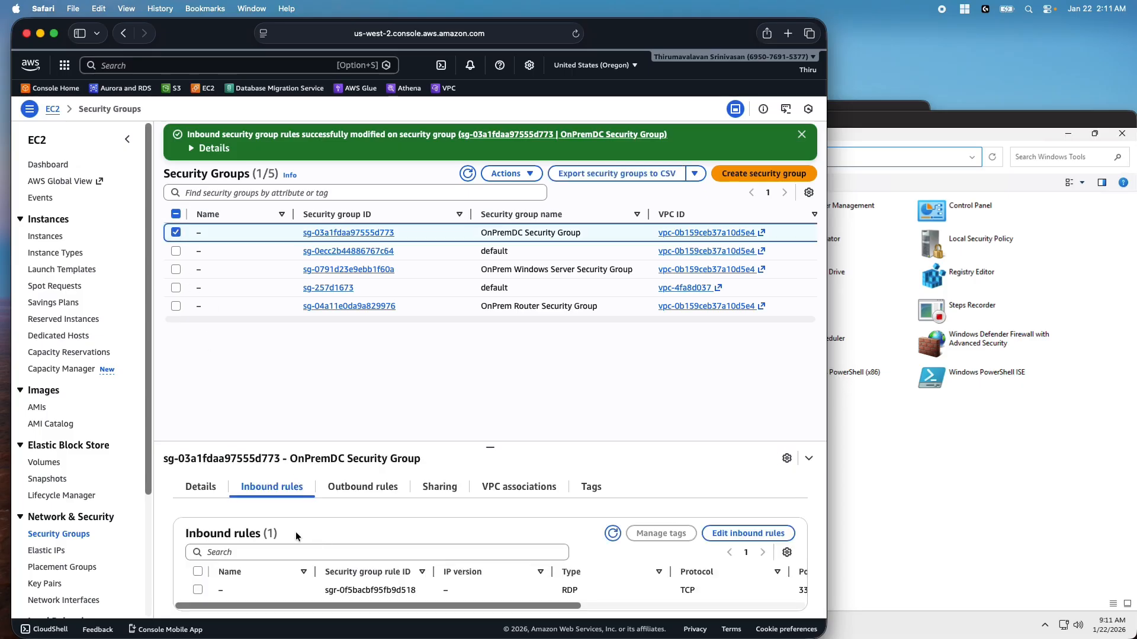
drag(339, 605, 528, 599)
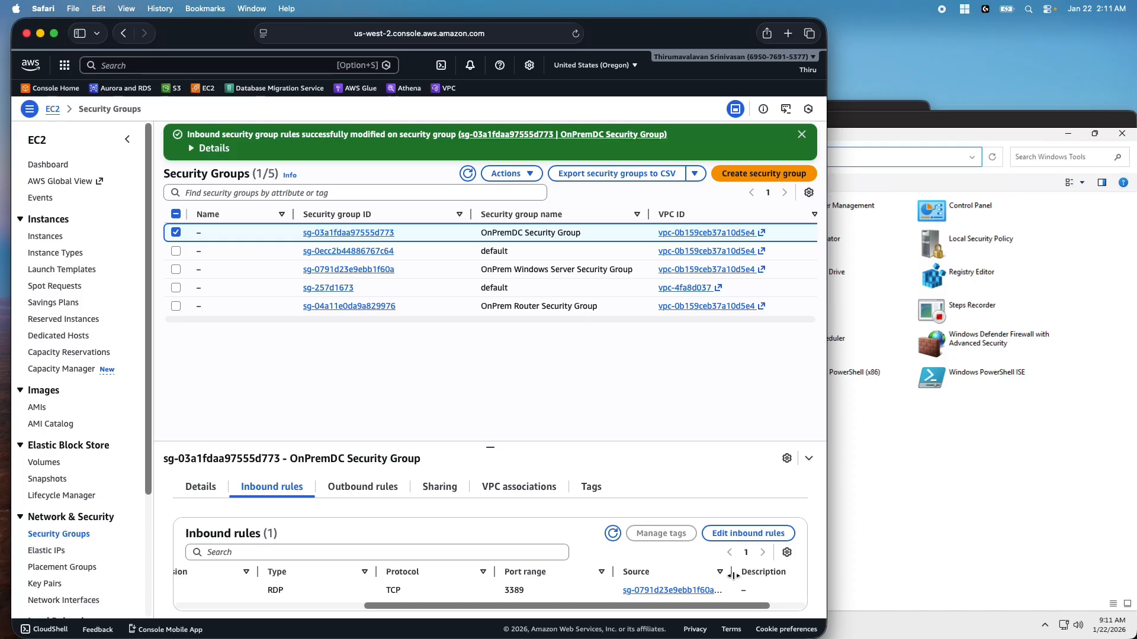
drag(733, 575, 779, 576)
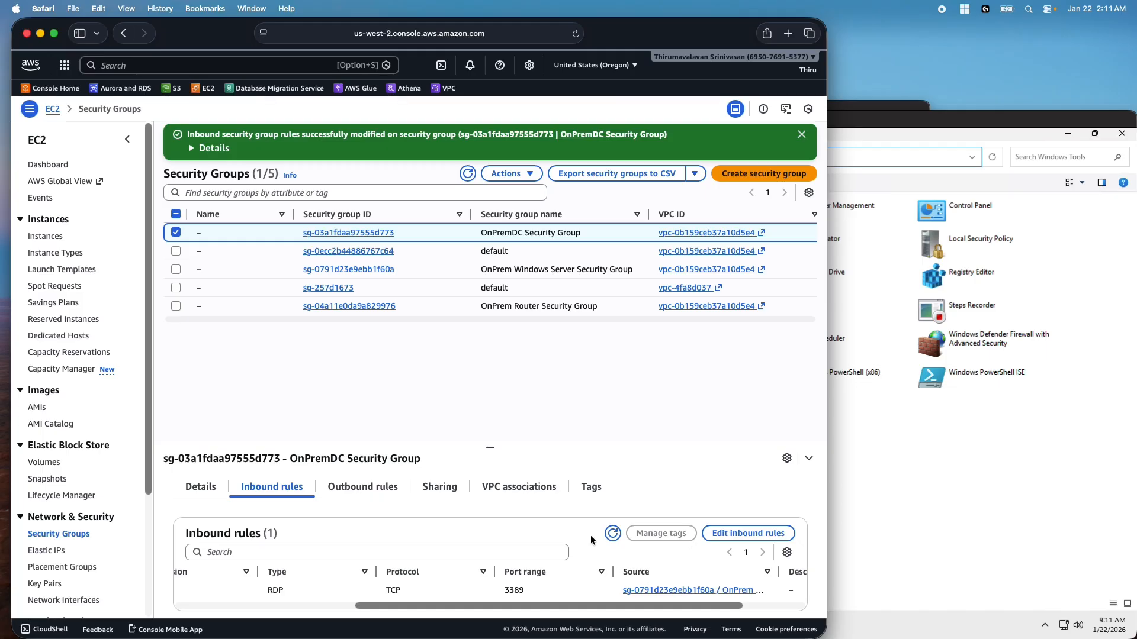
click(371, 485)
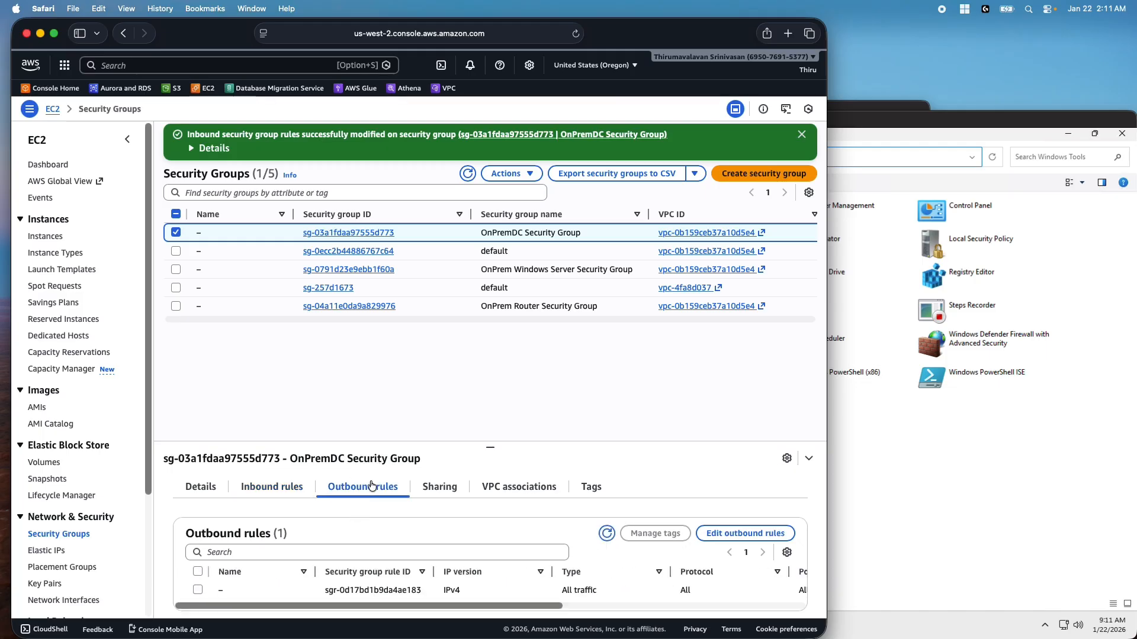
drag(319, 605, 496, 603)
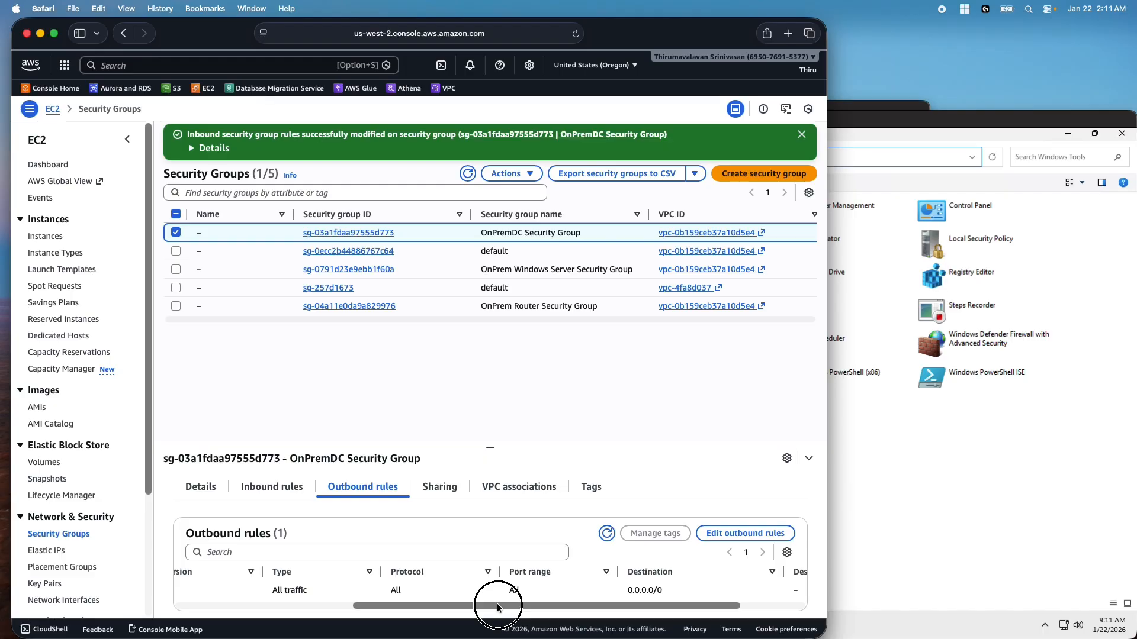
drag(496, 603, 417, 603)
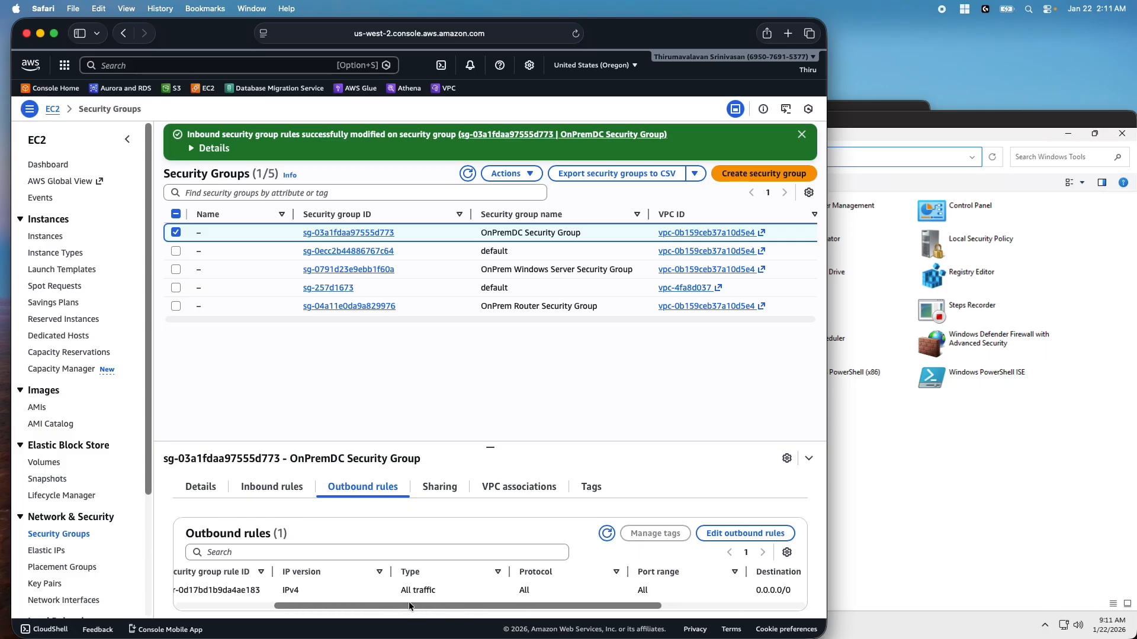
click(274, 491)
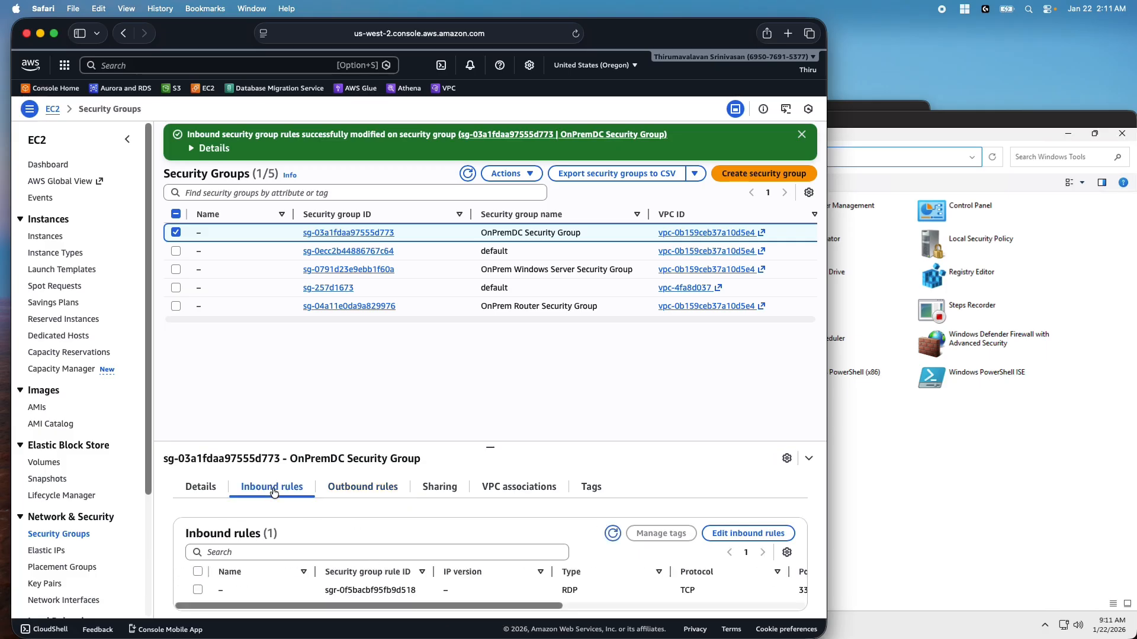
click(737, 534)
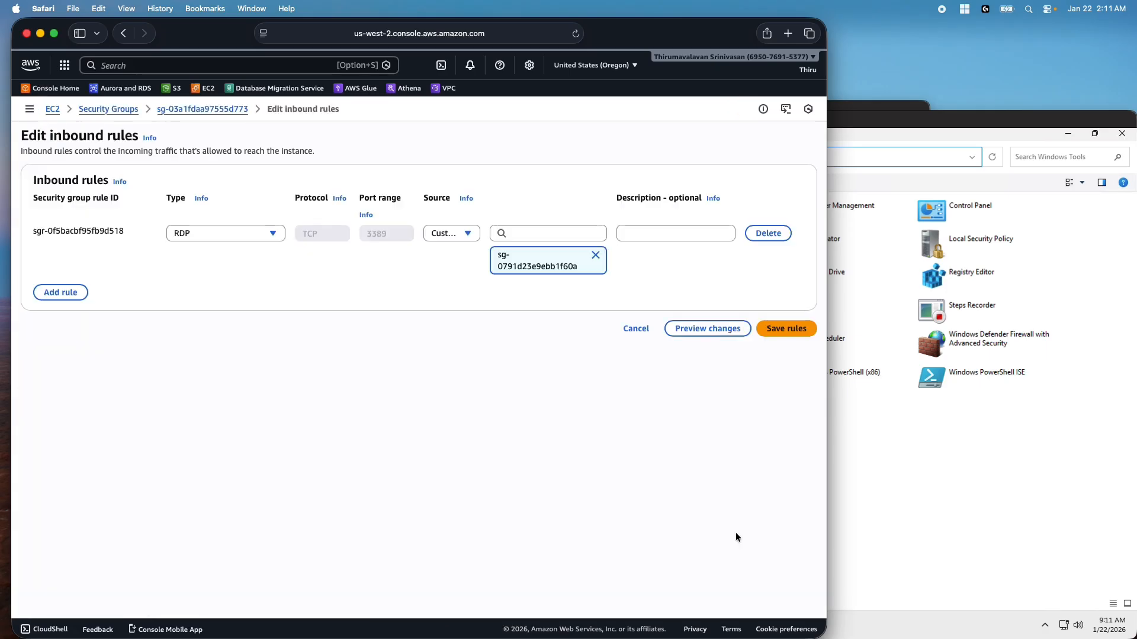
Add an All traffic inbound rule with custom source 10.0.0.0/16 and save the rules
click(72, 296)
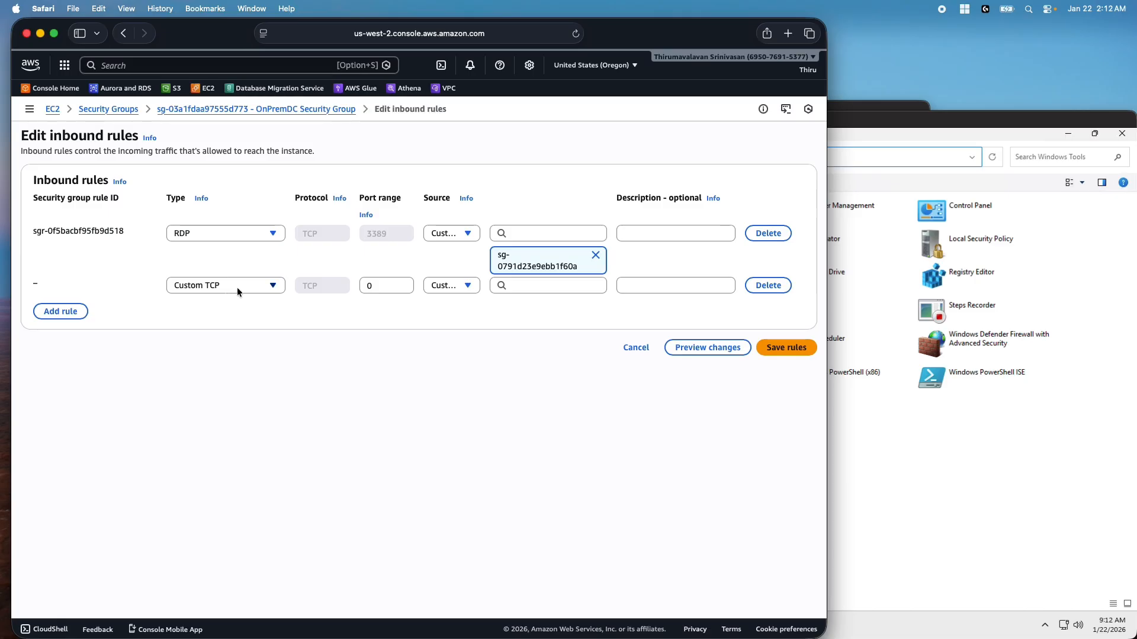
click(237, 287)
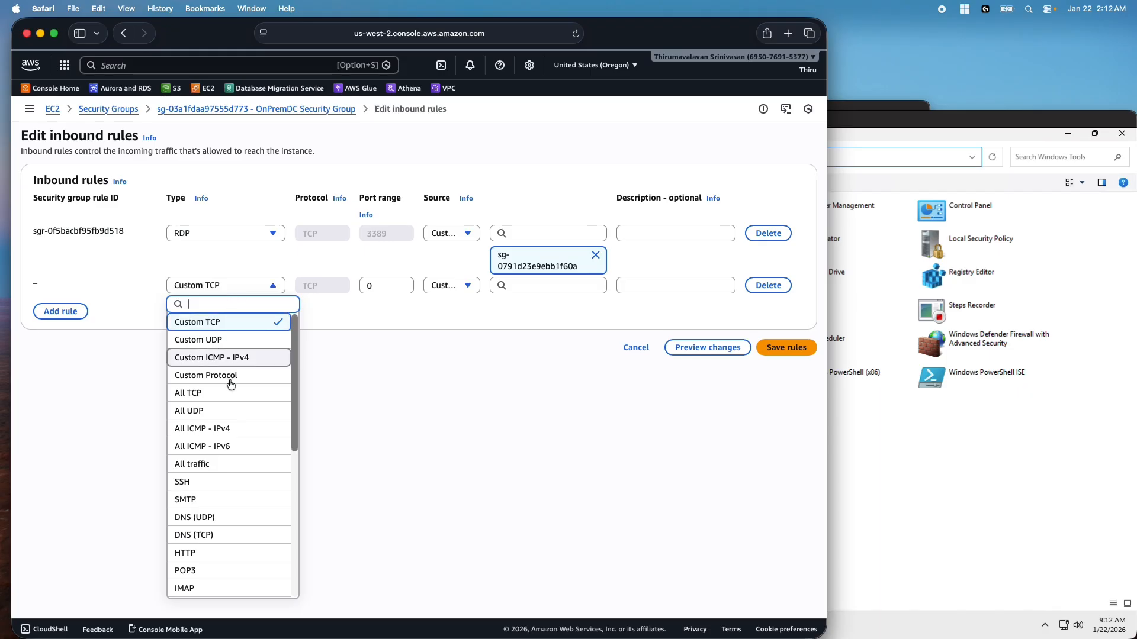
click(202, 465)
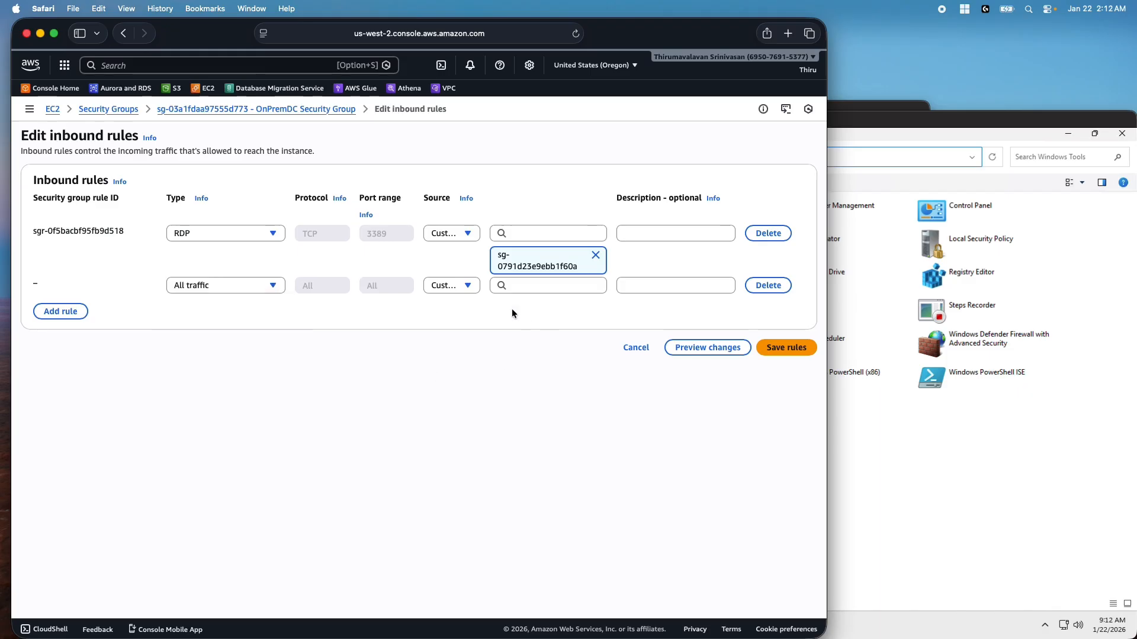
click(451, 288)
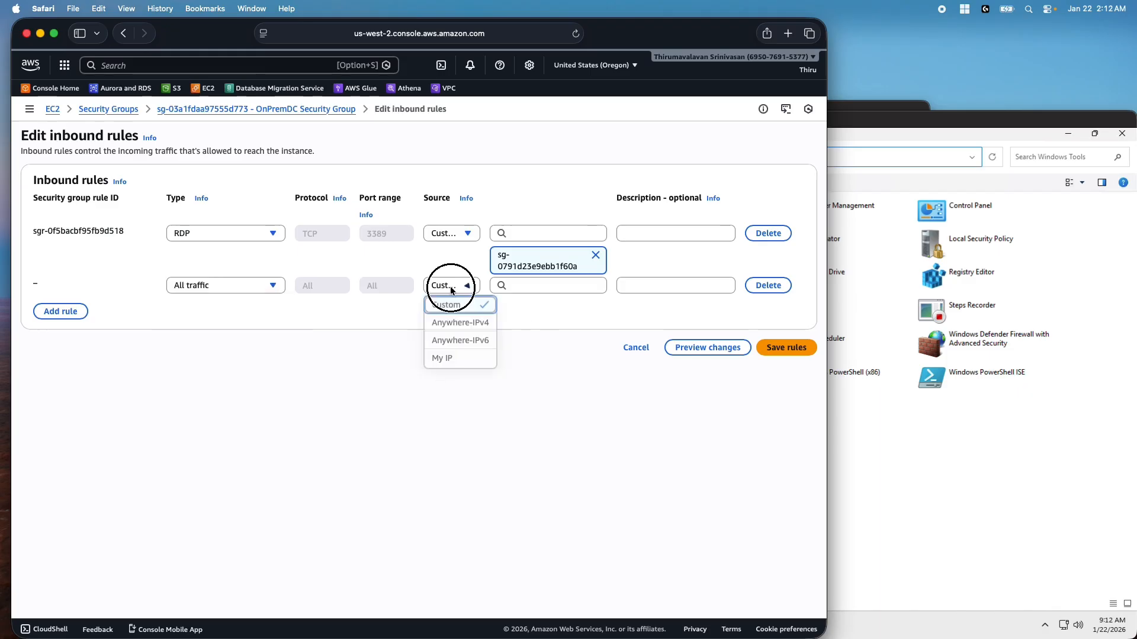
click(524, 285)
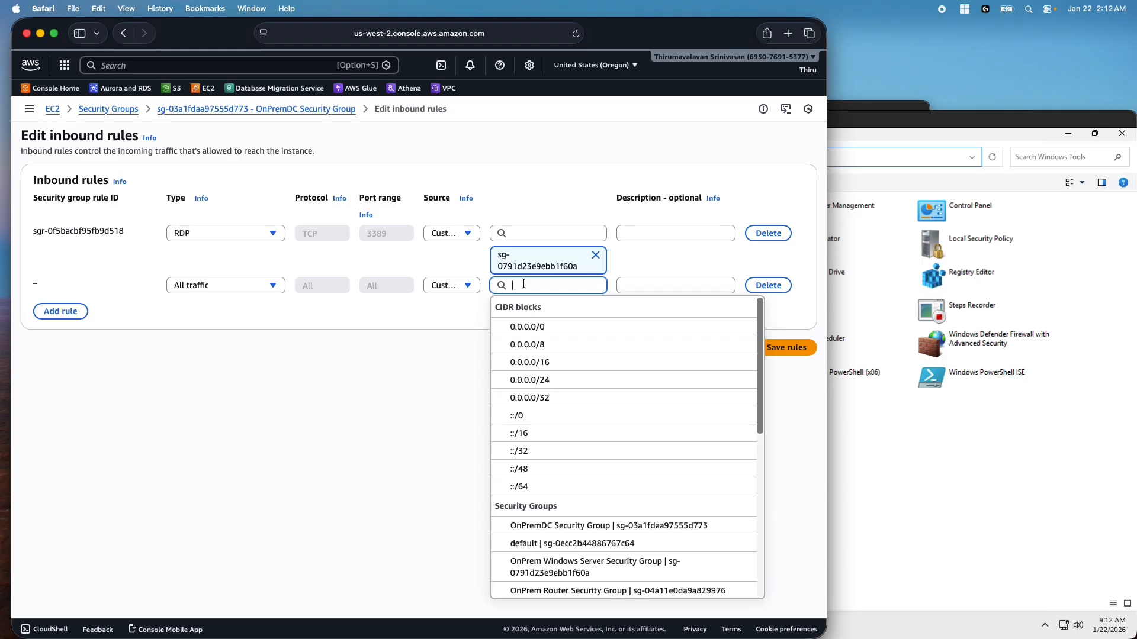
text(10)
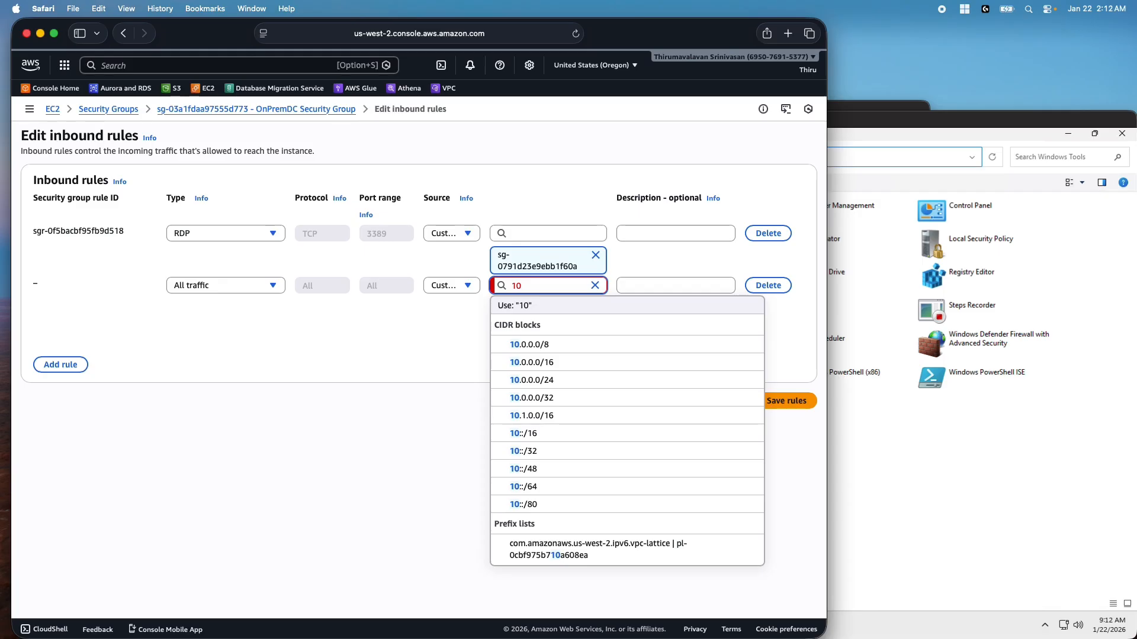
text(.0.0)
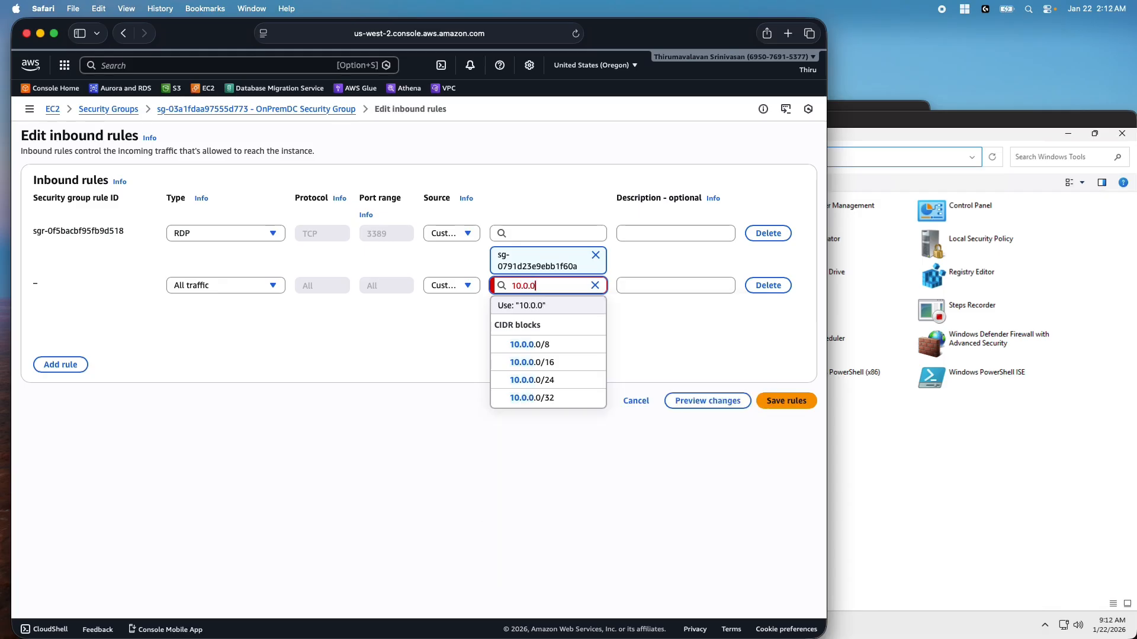
click(549, 361)
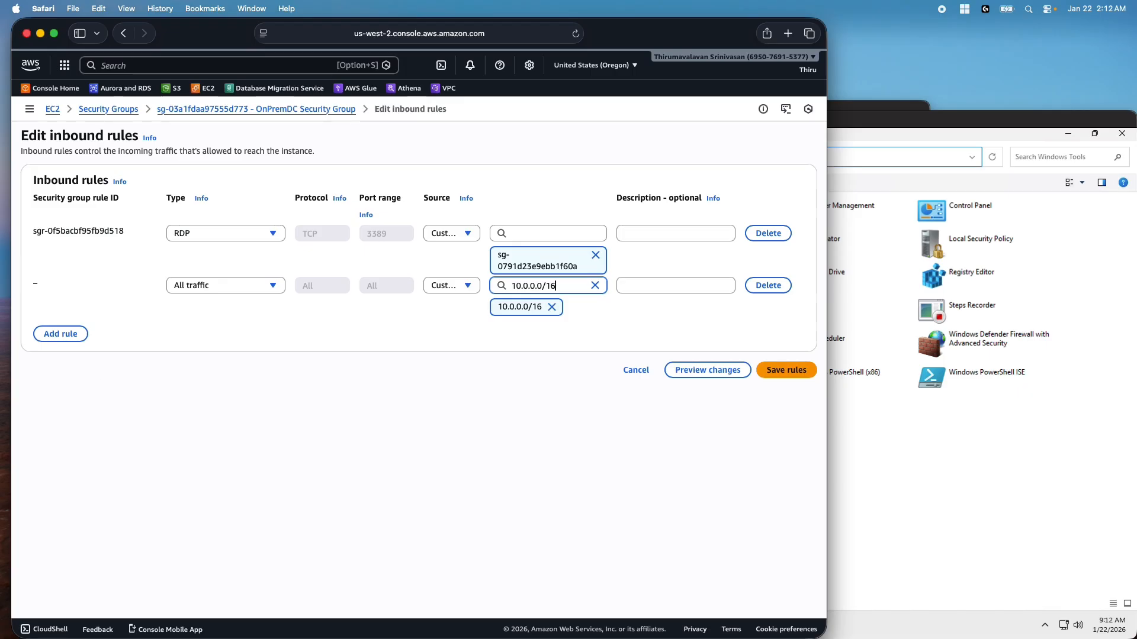
click(805, 377)
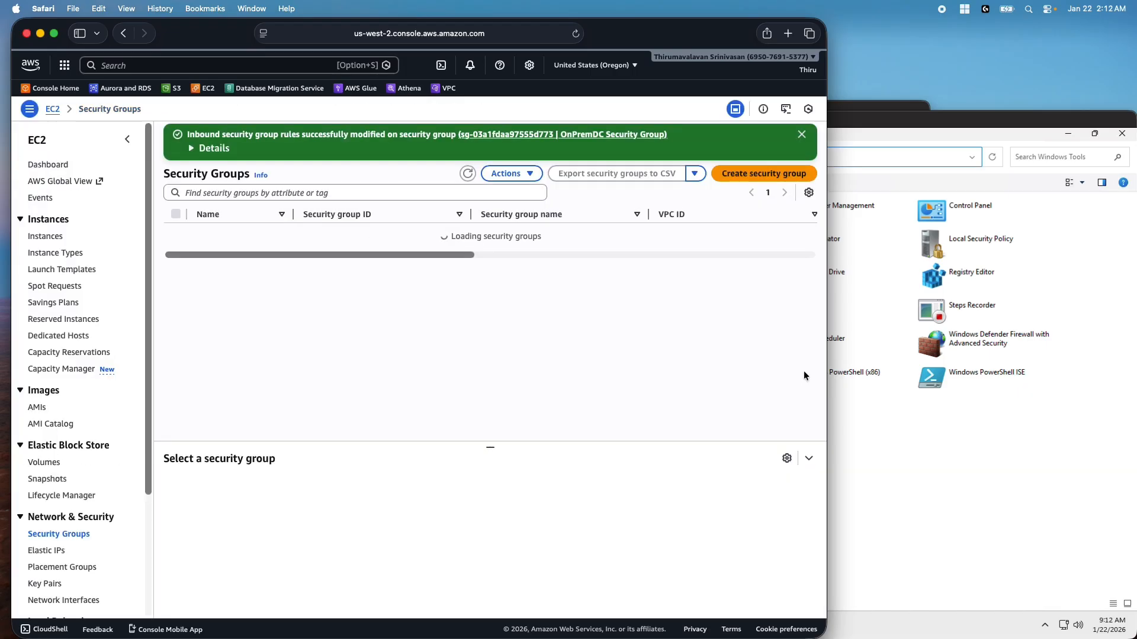
Dismiss the success banner and minimize both the AWS AD Management Server and OnPrem Windows Server sessions
click(800, 133)
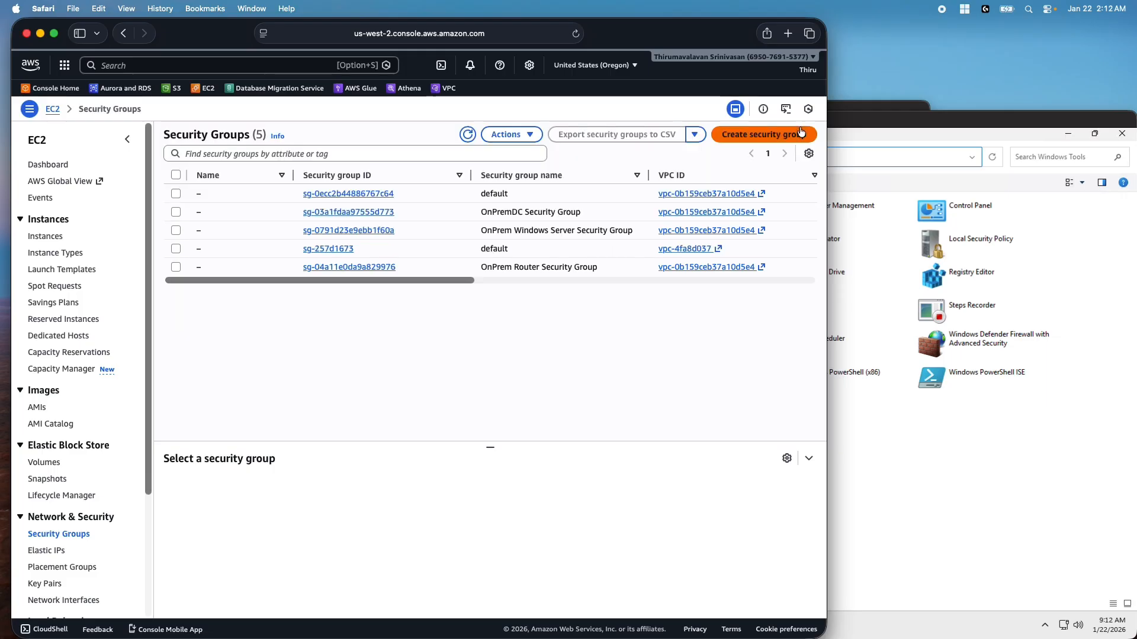
click(870, 122)
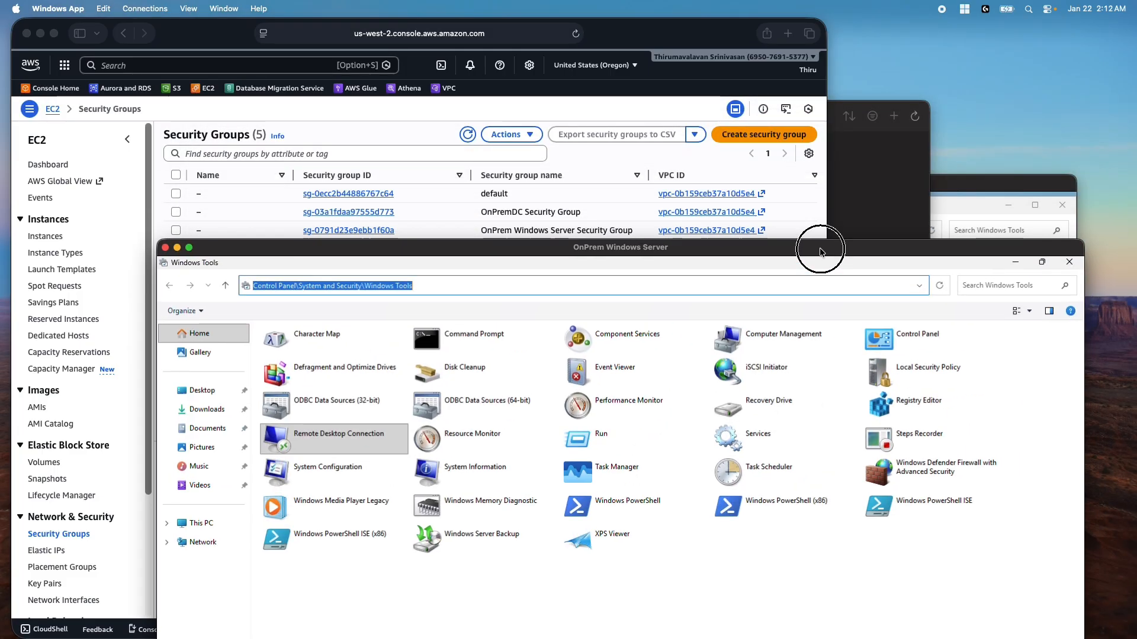
click(982, 180)
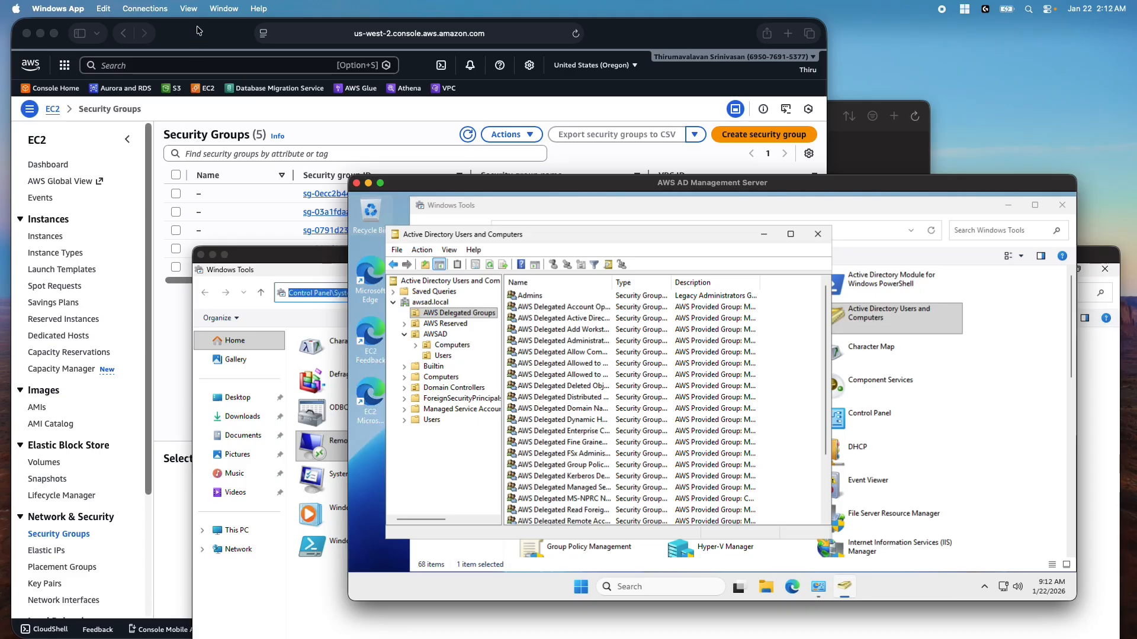
click(368, 184)
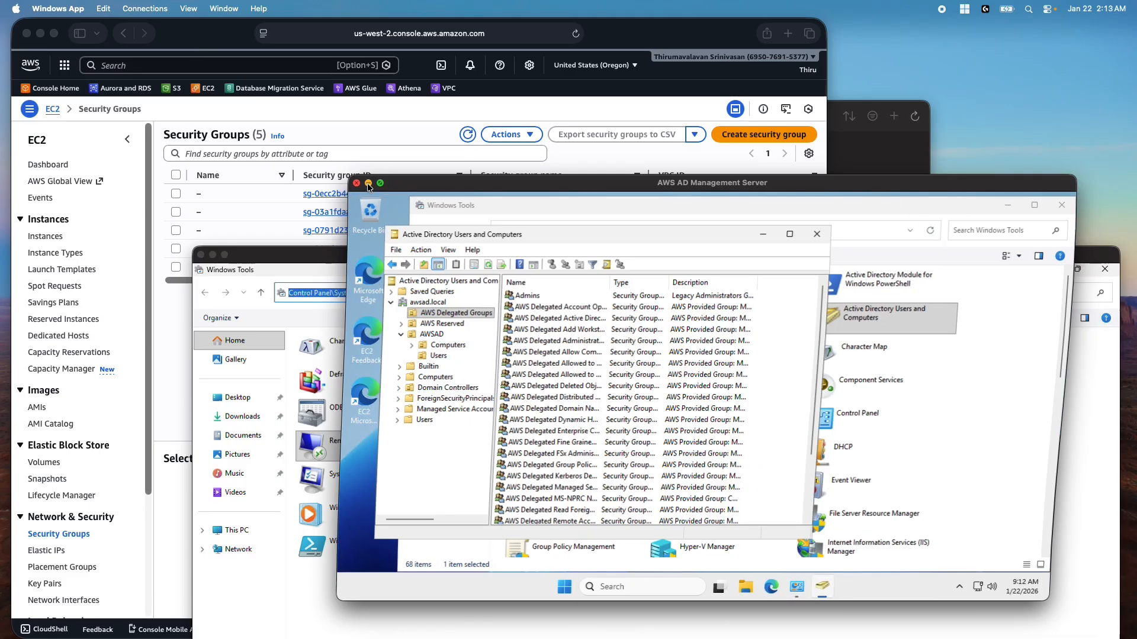
click(213, 256)
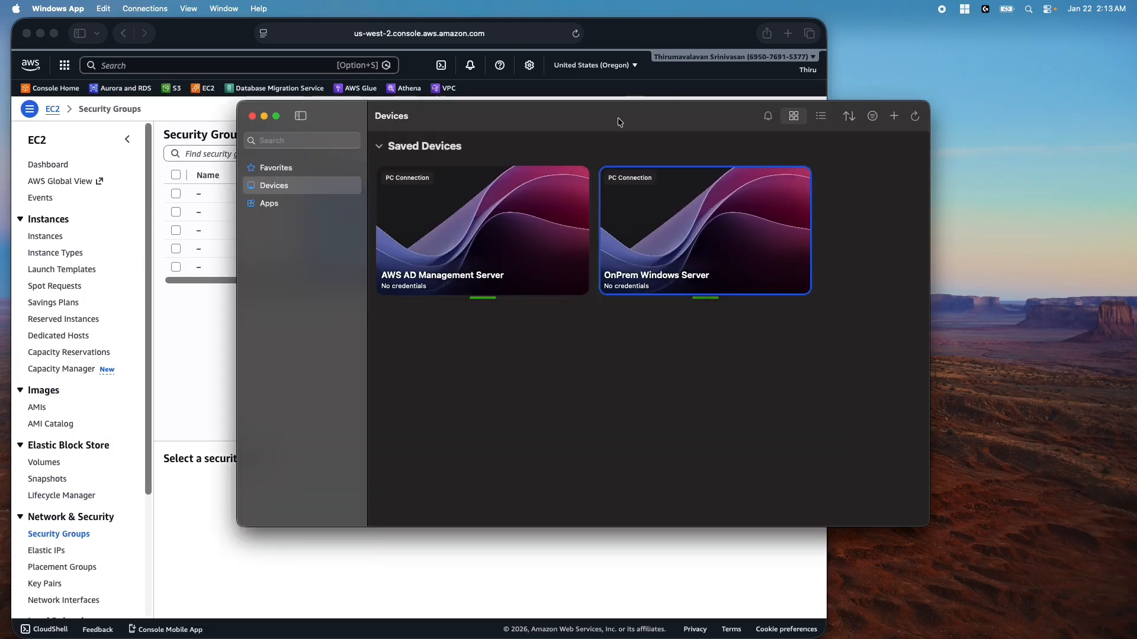
drag(617, 118, 758, 136)
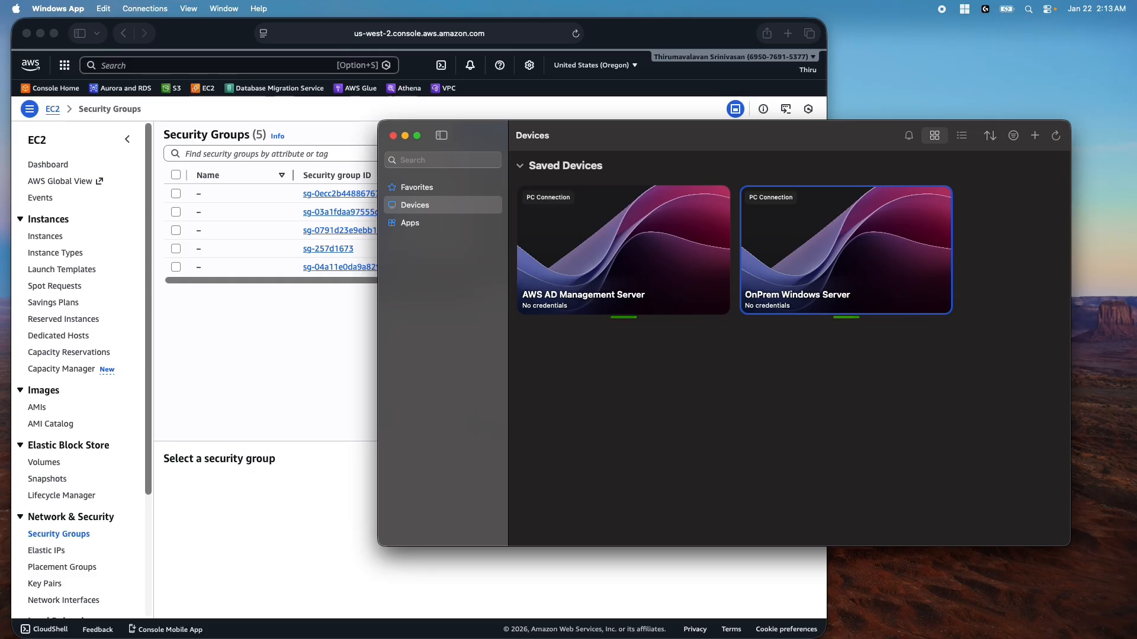
Switch back to the browser showing the Security Groups list
key(super+Tab)
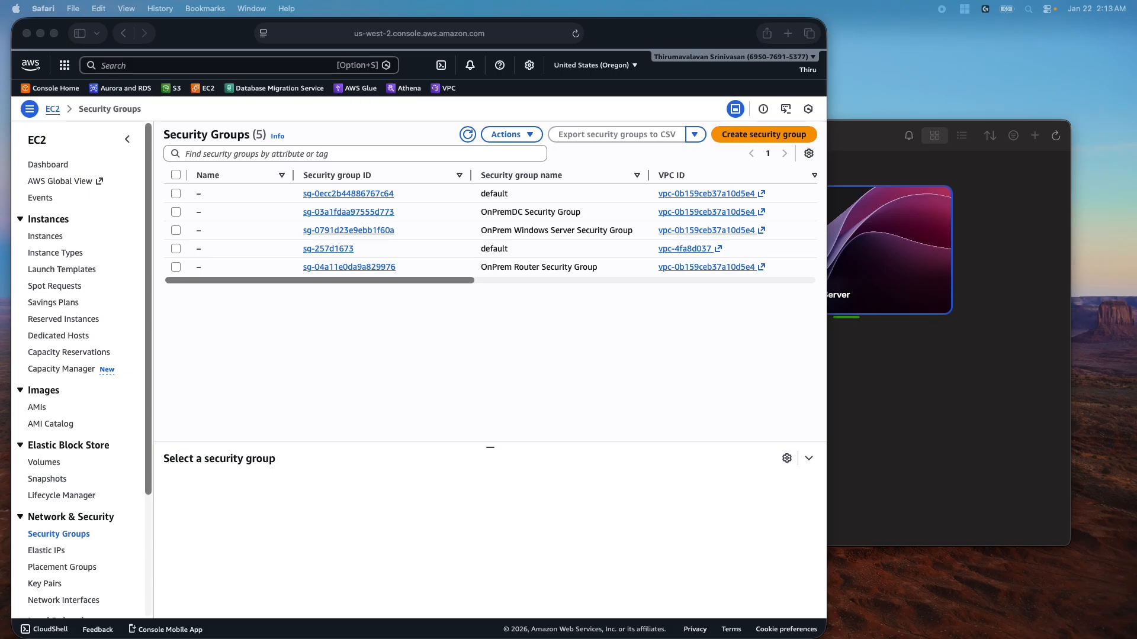
click(216, 30)
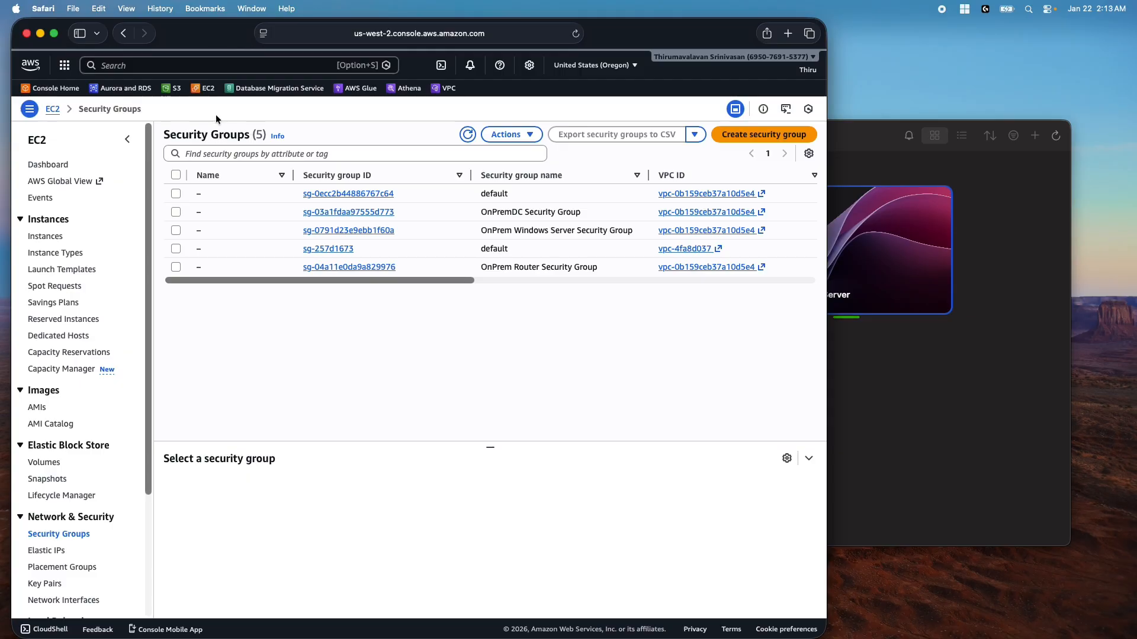
click(67, 89)
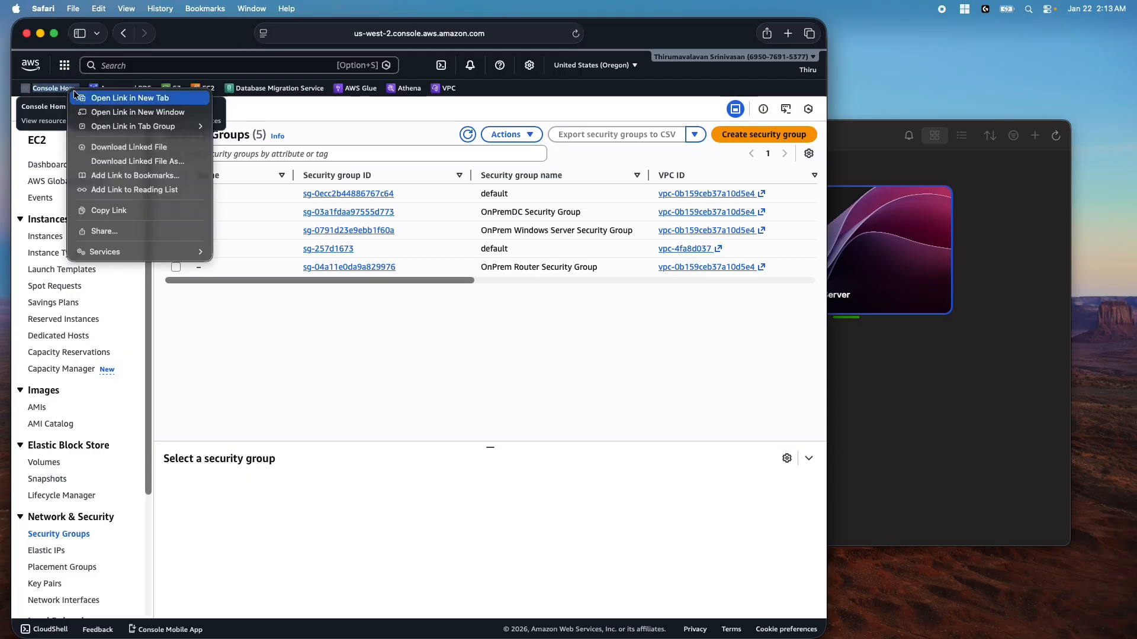
Open Console Home in a separate window, switch to N. Virginia, and list the VPC security groups
click(115, 99)
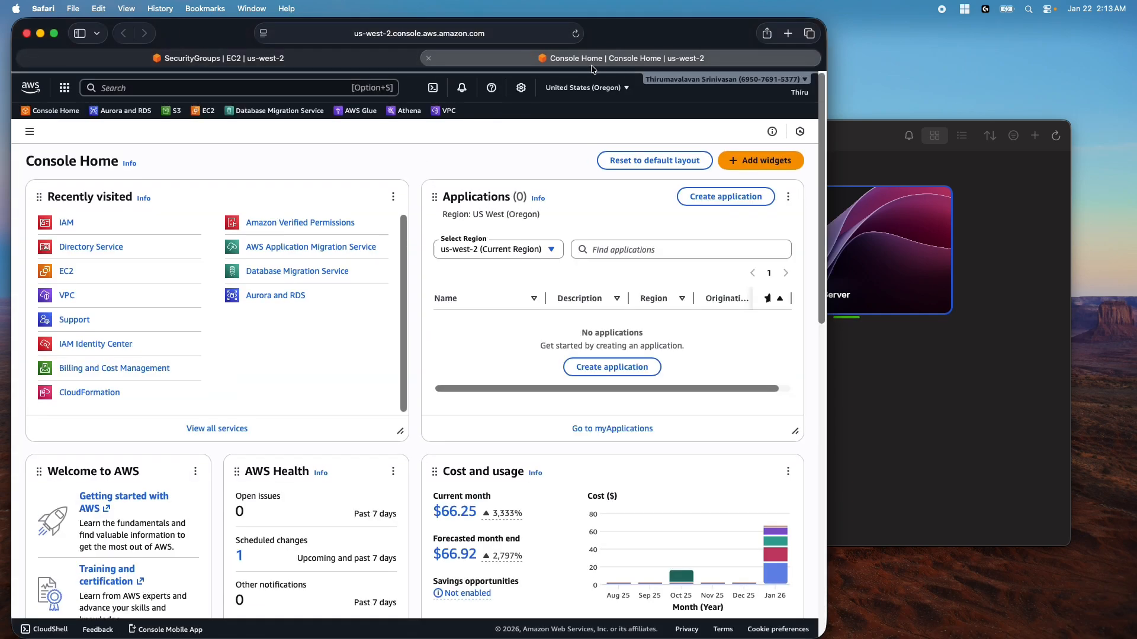
drag(592, 58, 596, 120)
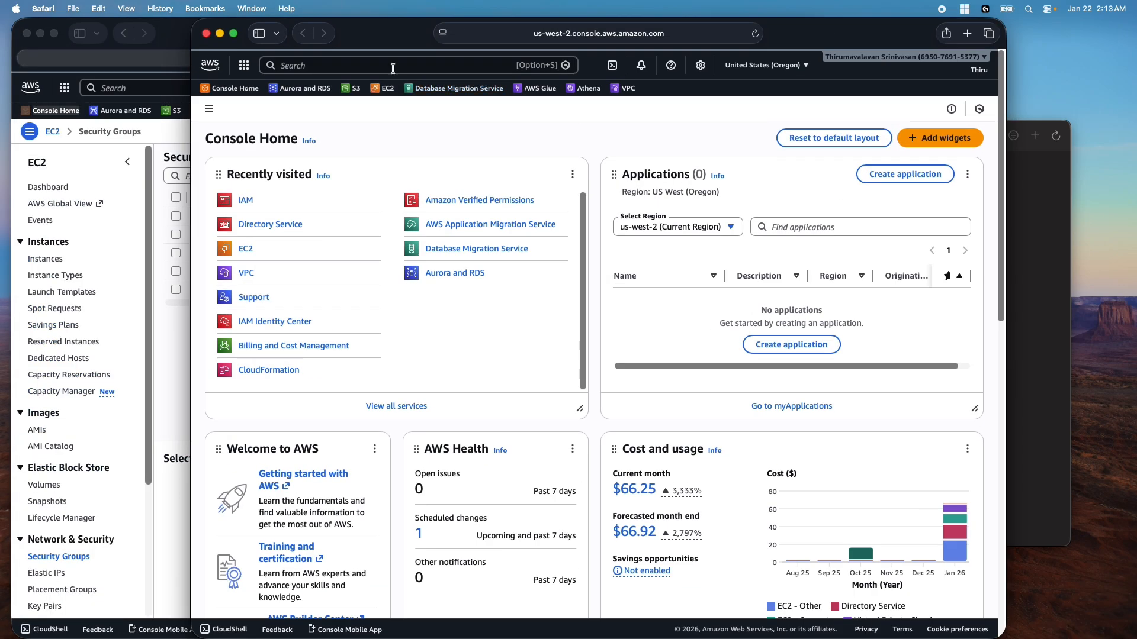
click(771, 65)
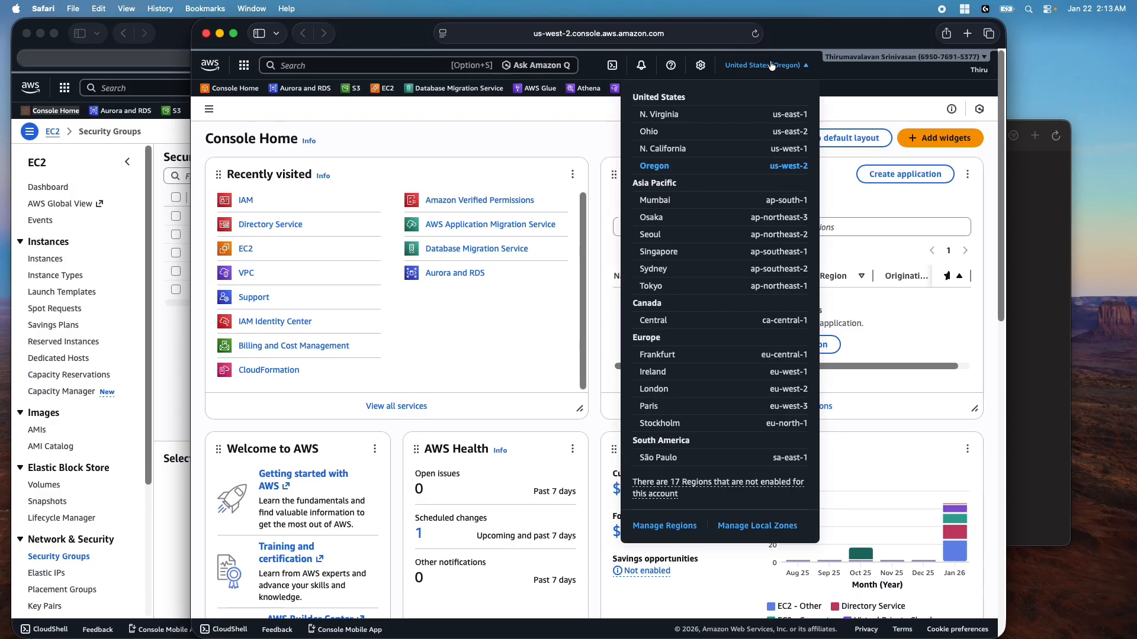
click(760, 117)
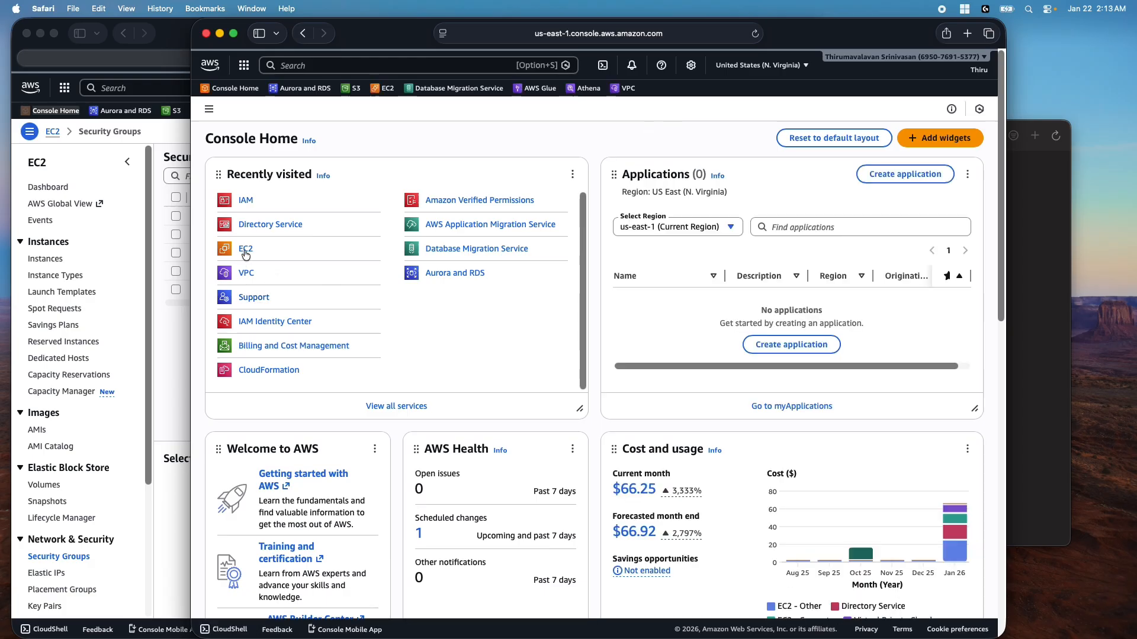
click(245, 274)
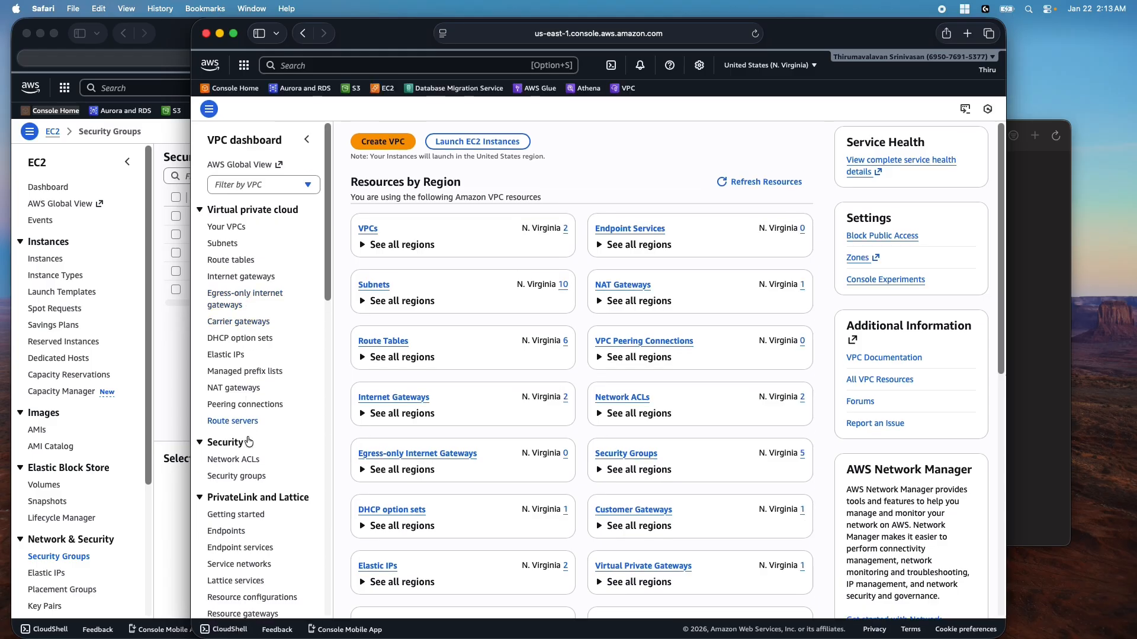
click(248, 477)
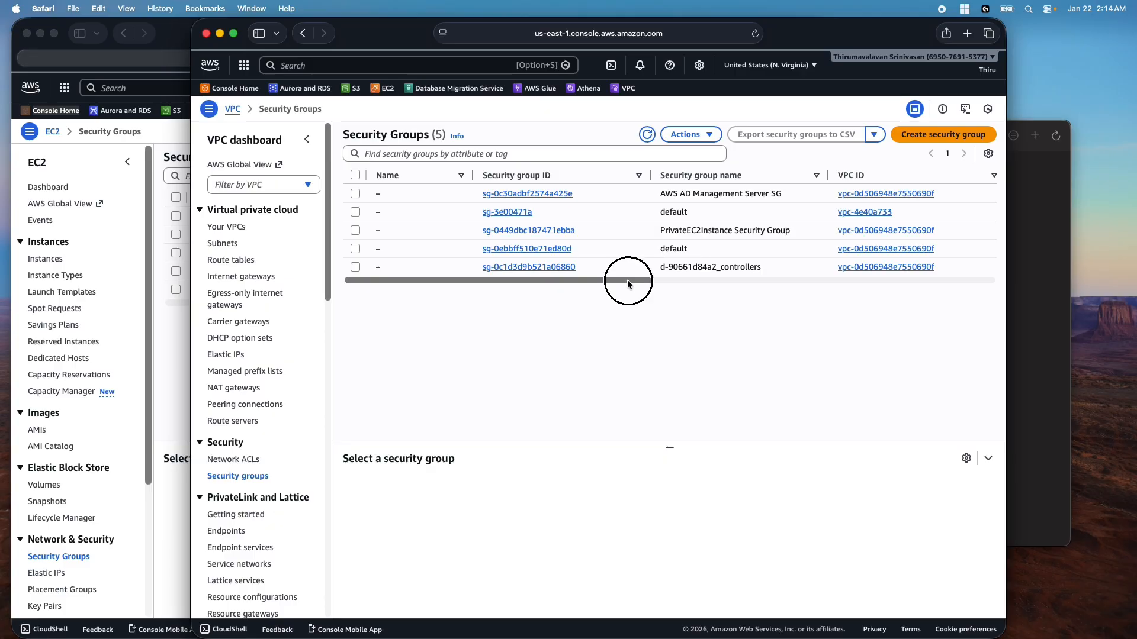
Search the console services for 'direct'
drag(627, 280, 653, 280)
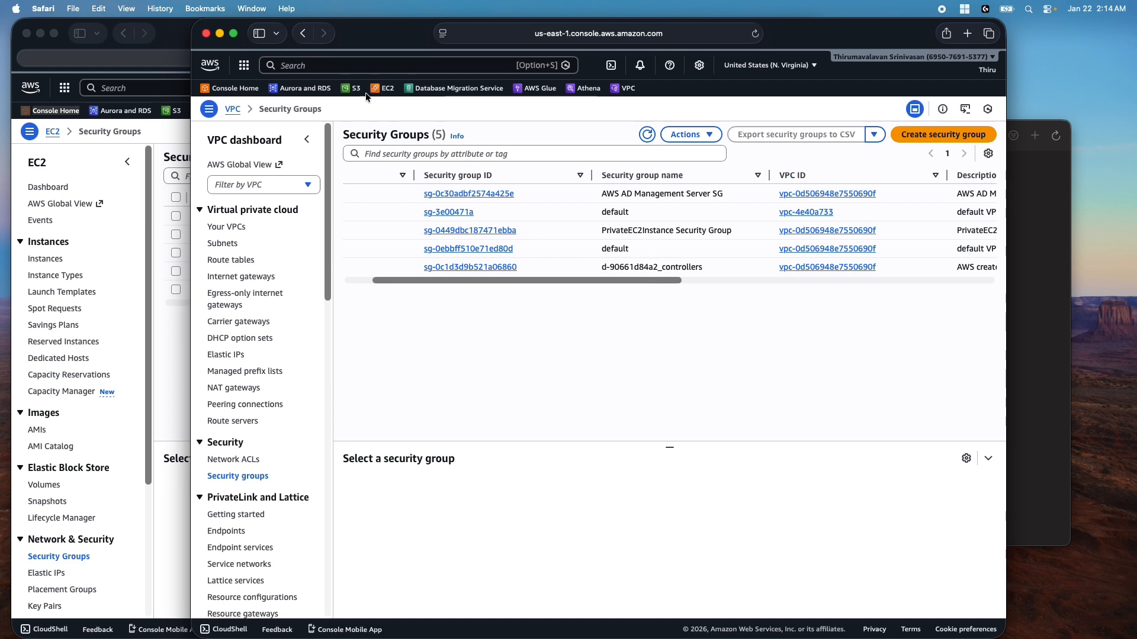
click(349, 66)
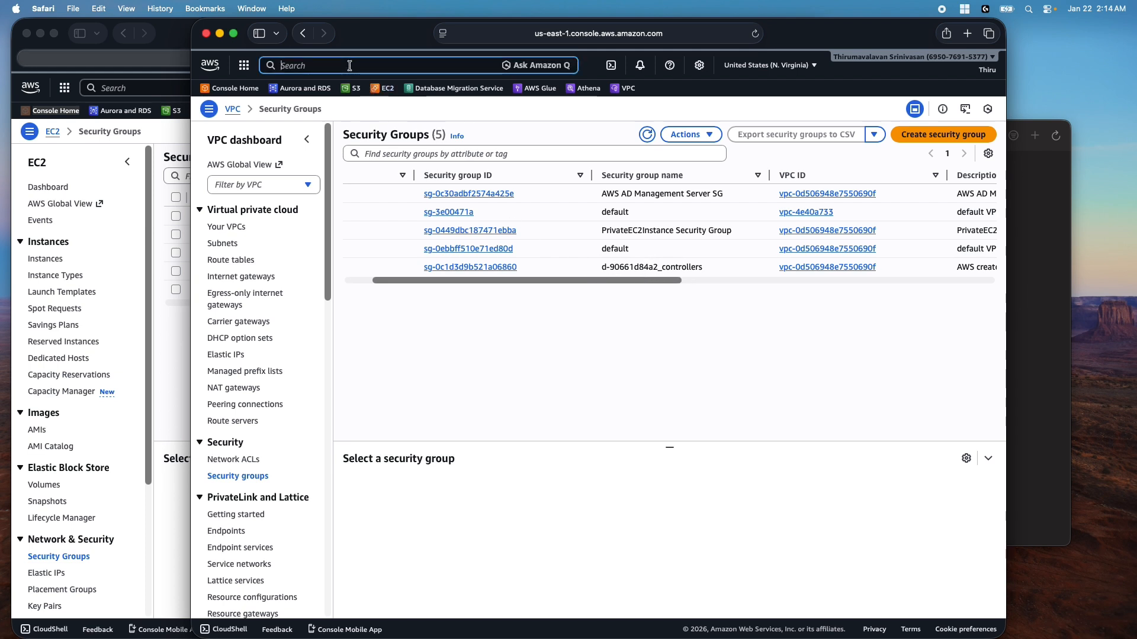
text(direct)
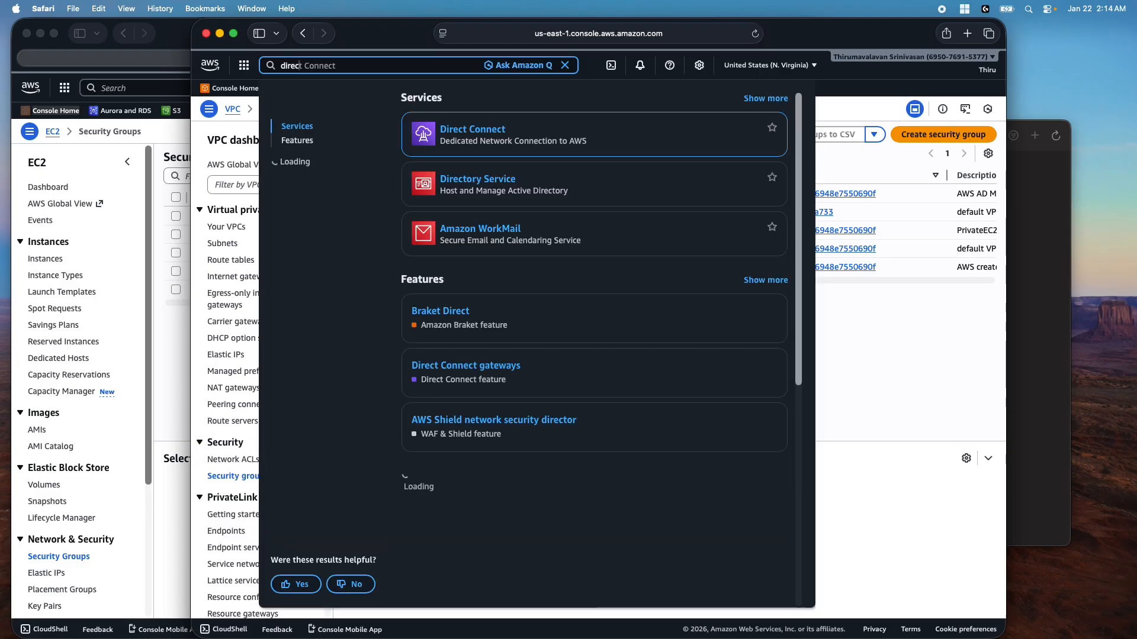
Open Directory Service in a new tab and view the d-90661d84a2 directory's details
right_click(466, 187)
click(492, 192)
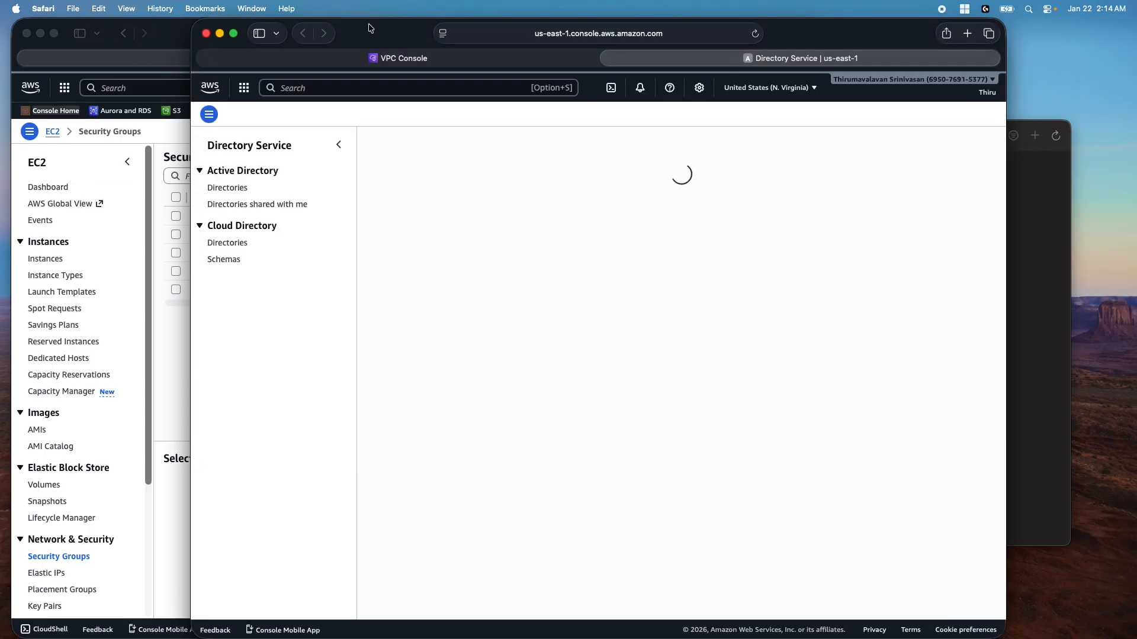
drag(368, 25, 495, 25)
click(572, 304)
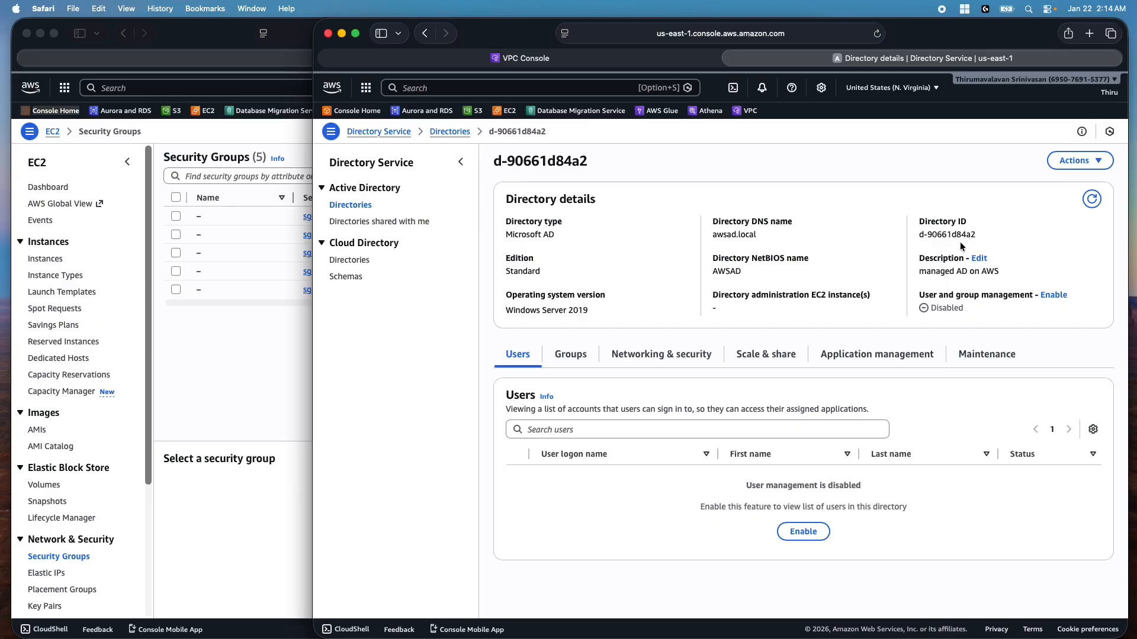
Return to the VPC Console tab's Security Groups list and clear the service search
click(269, 363)
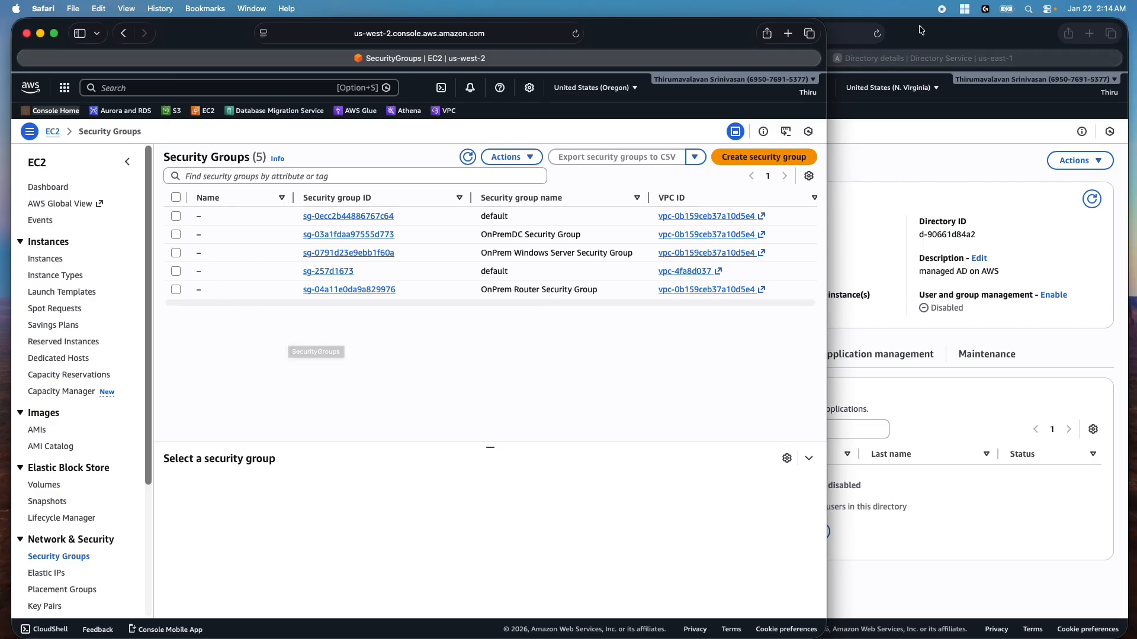
click(841, 153)
click(555, 59)
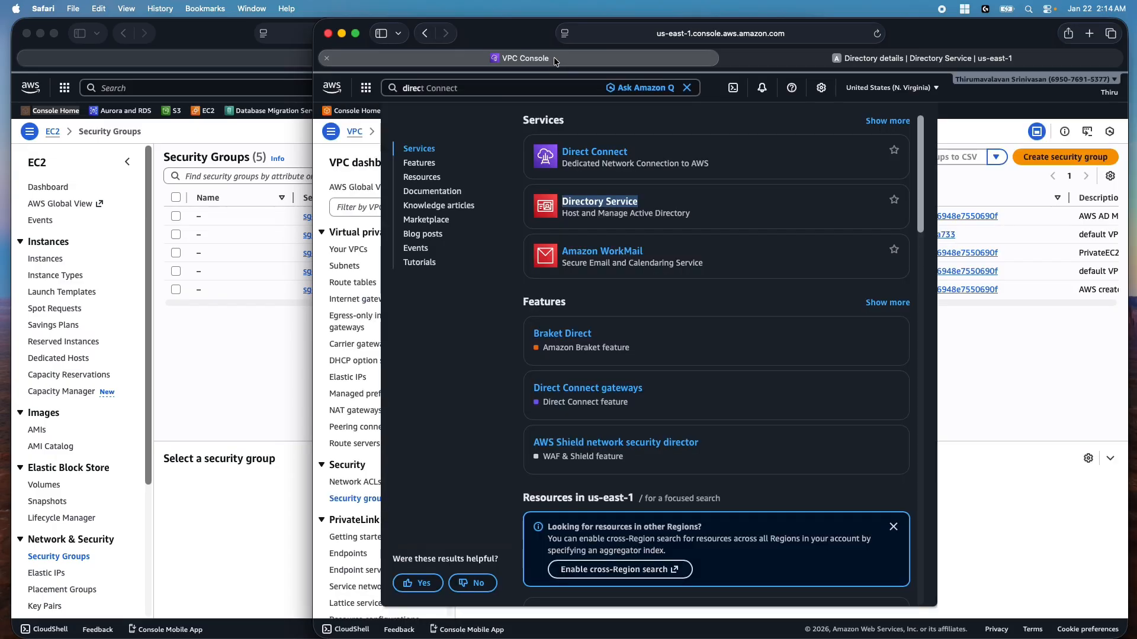
click(687, 89)
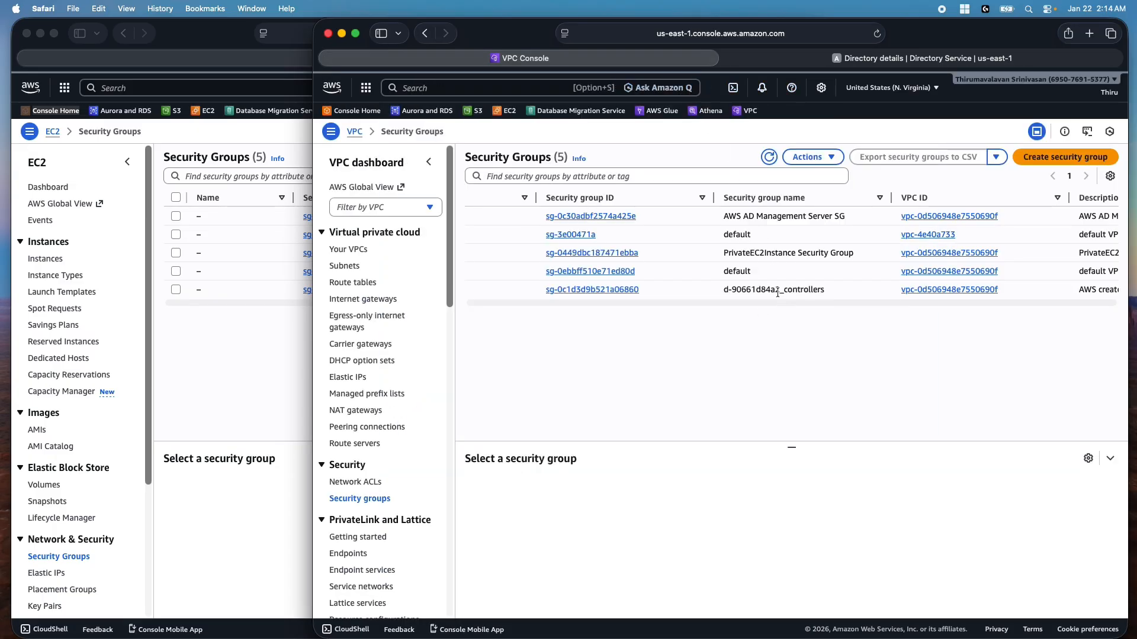
drag(524, 303, 480, 303)
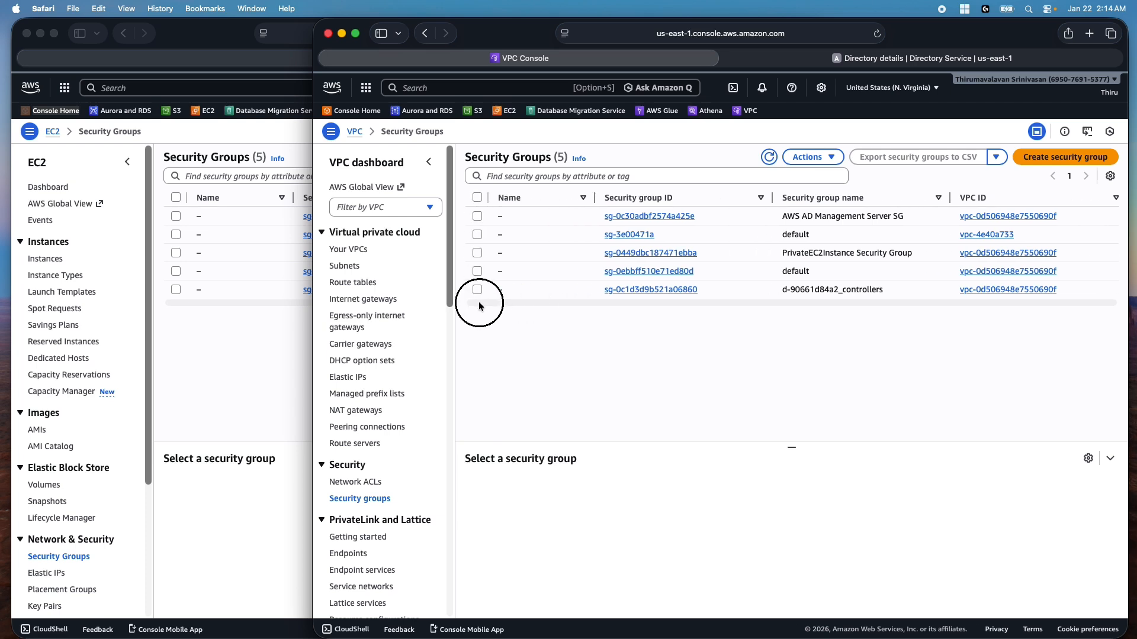
Select the d-90661d84a2_controllers security group and review its inbound rules
click(477, 289)
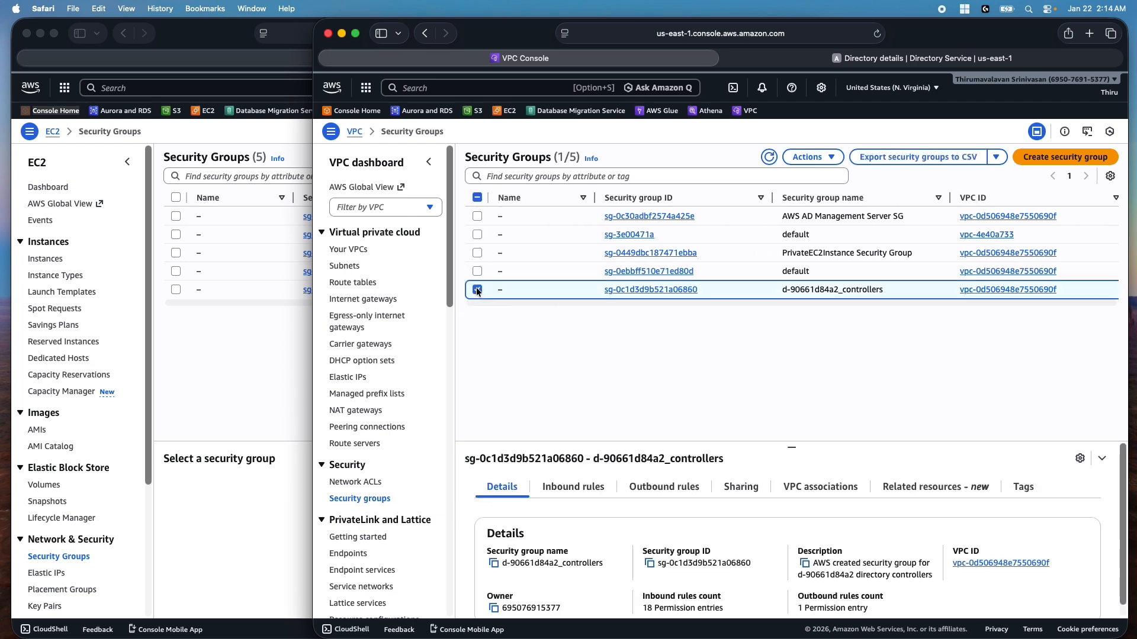
click(604, 489)
drag(790, 444, 768, 325)
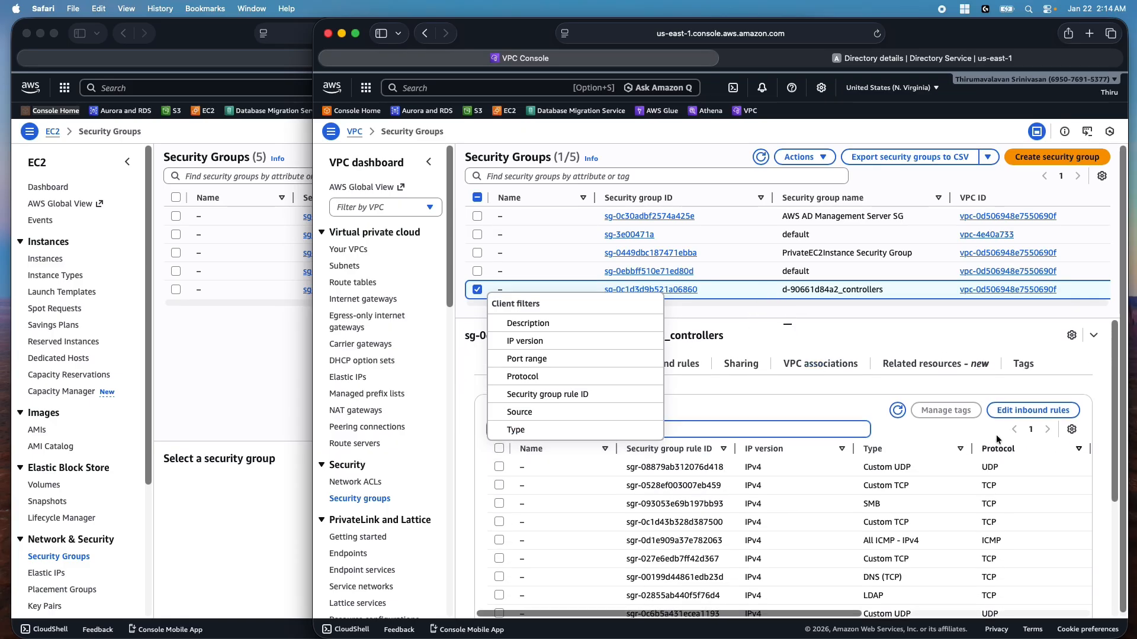
click(960, 342)
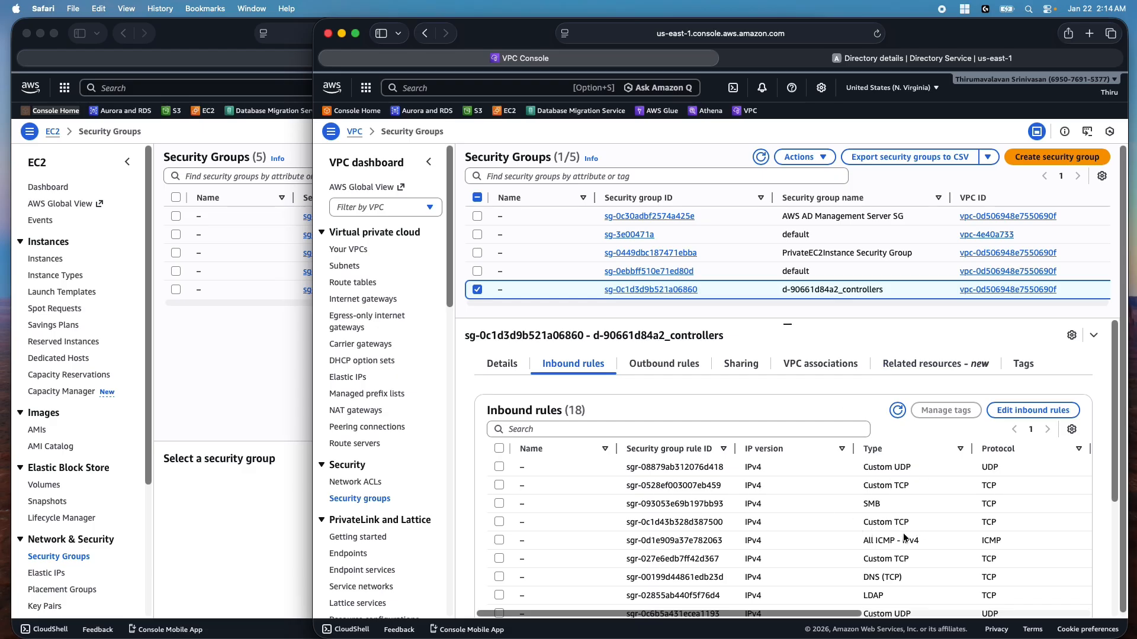
scroll(900, 533, down, 5)
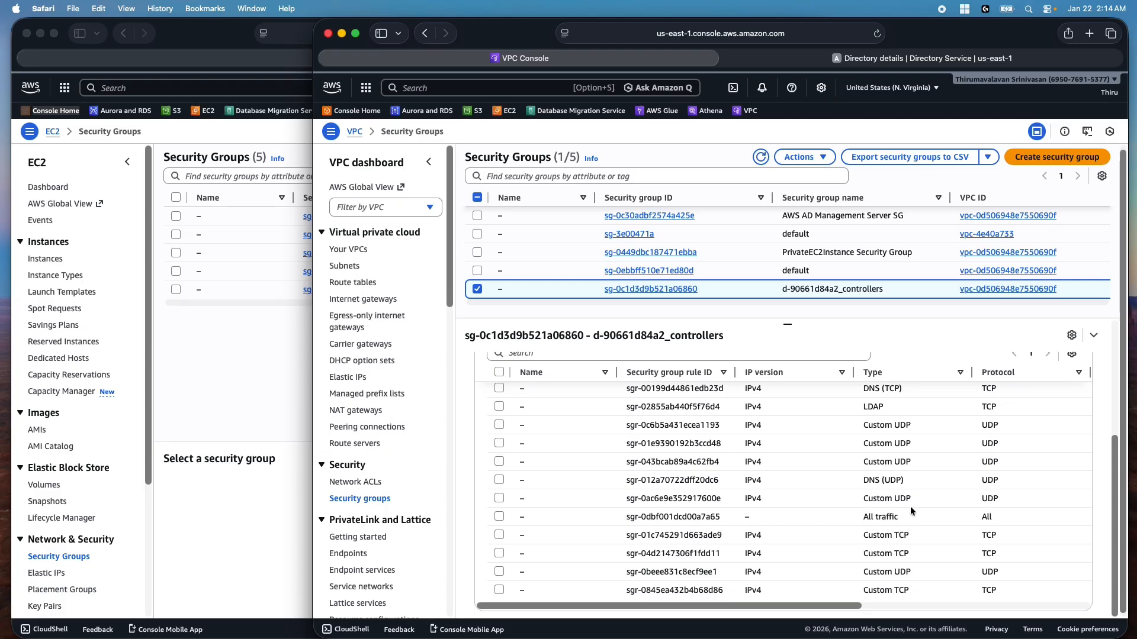
scroll(911, 510, up, 3)
Check the group's outbound rules, then open the inbound rules editor
click(664, 367)
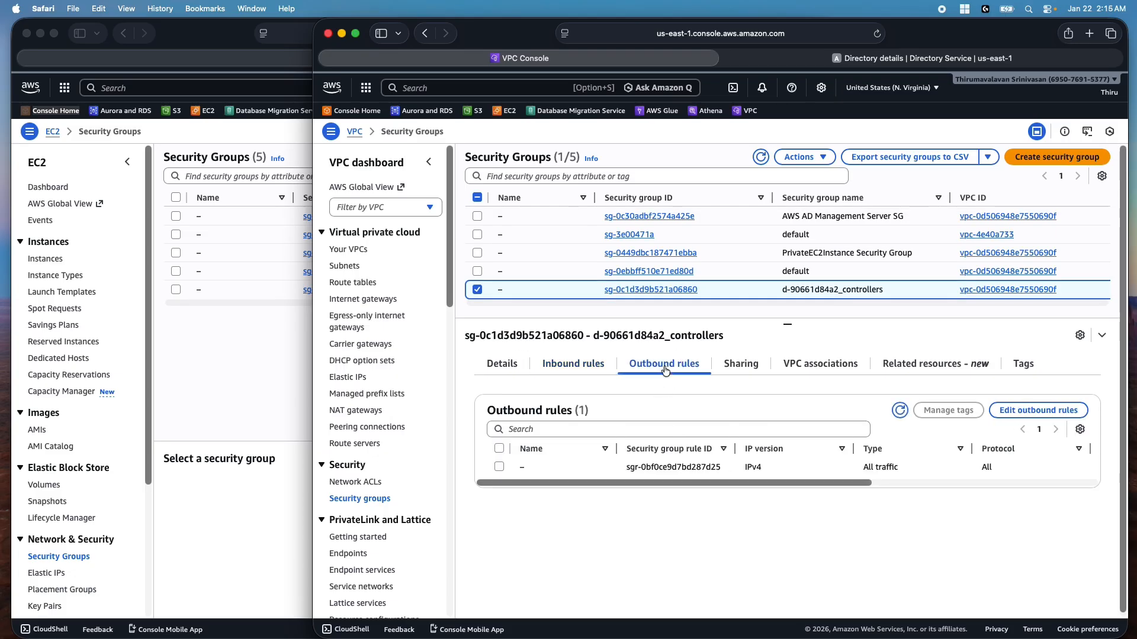
drag(596, 483, 647, 500)
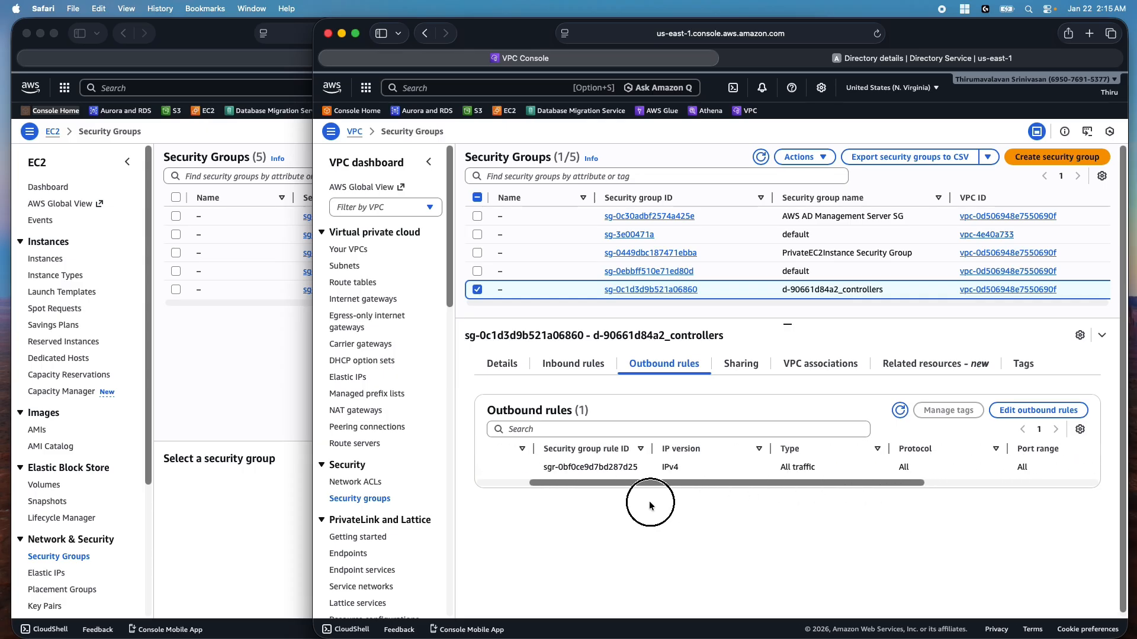
click(573, 365)
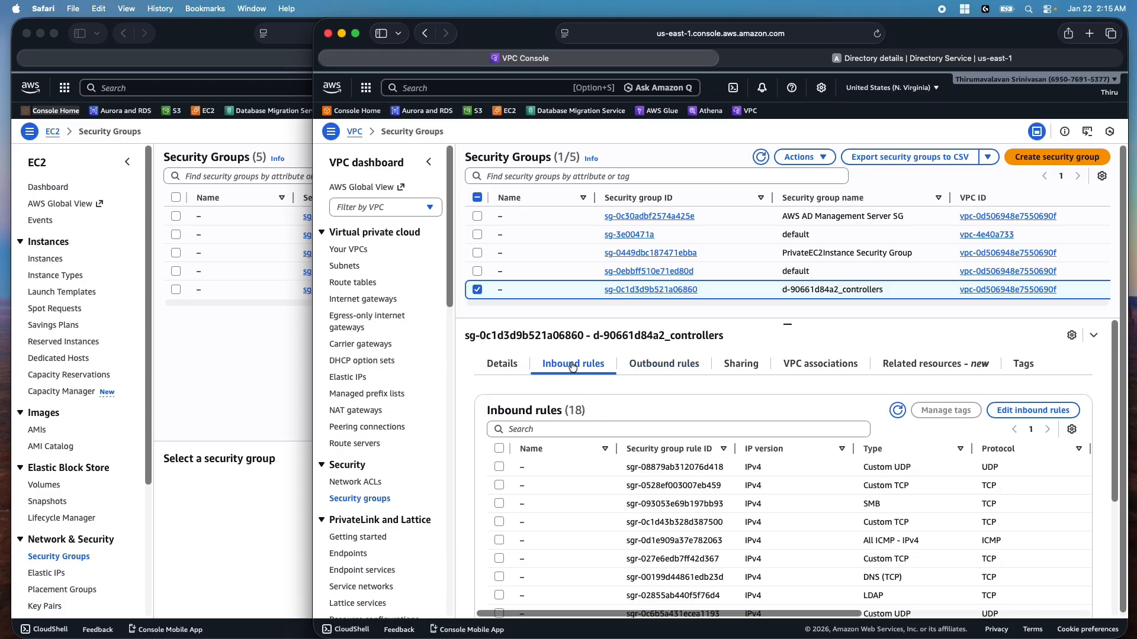
click(1033, 411)
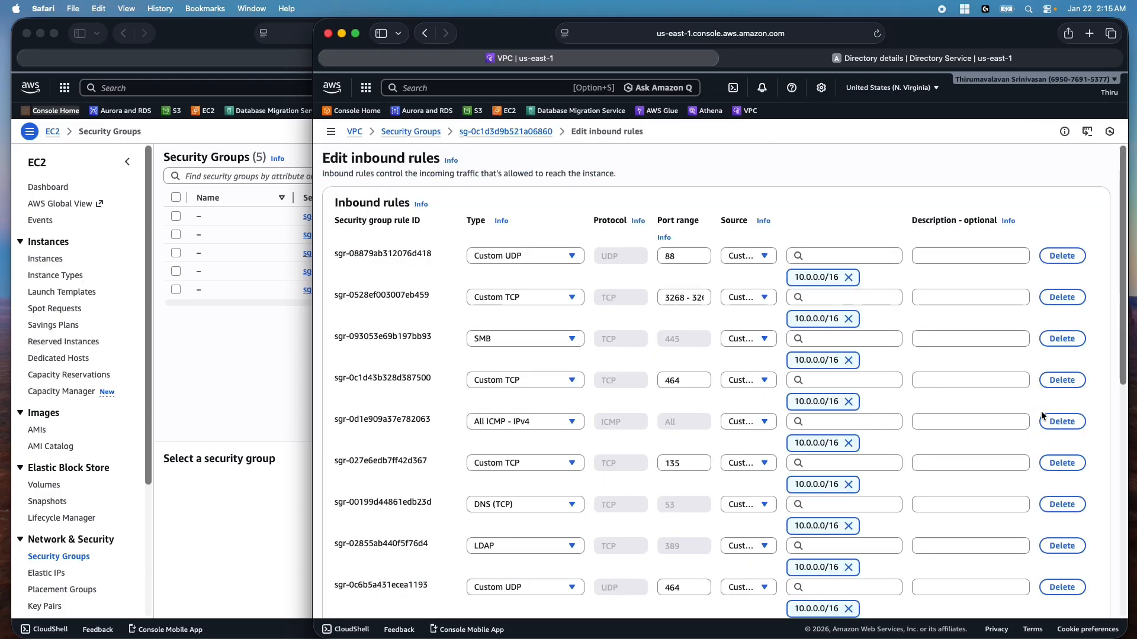
Add an inbound rule allowing All traffic from source 192.168.0.0/16
scroll(566, 495, down, 10)
click(376, 569)
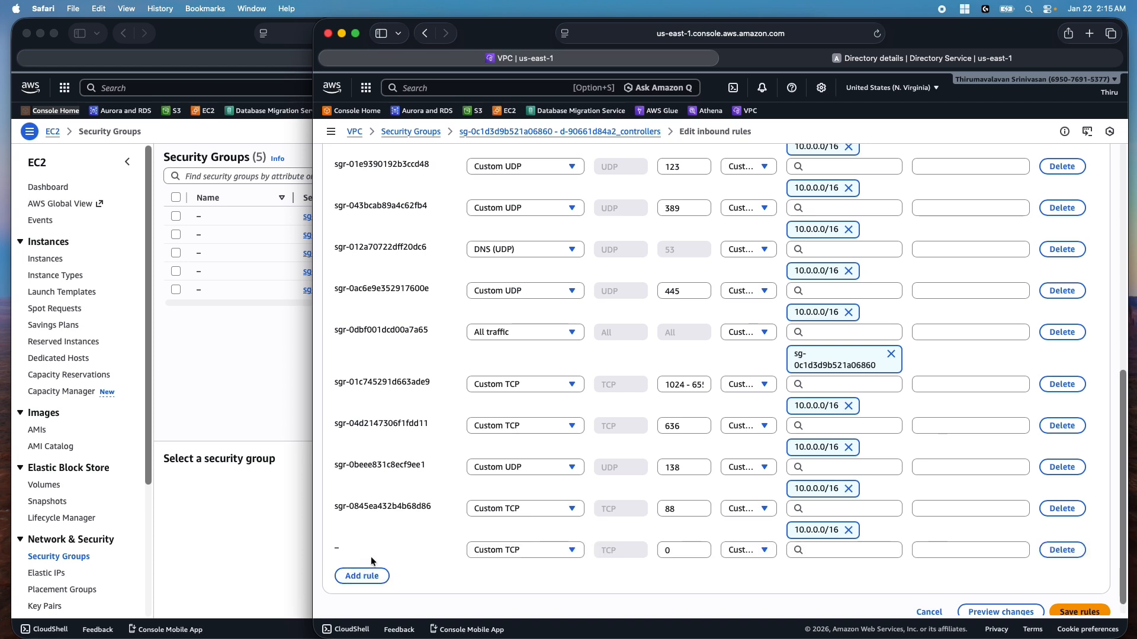
click(516, 550)
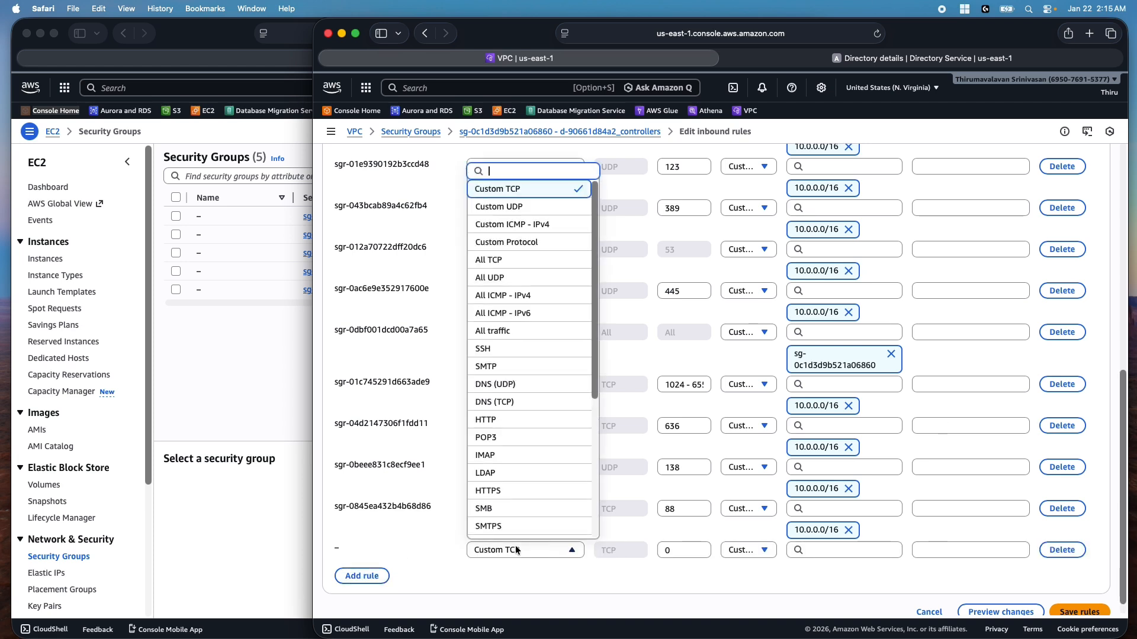
click(502, 331)
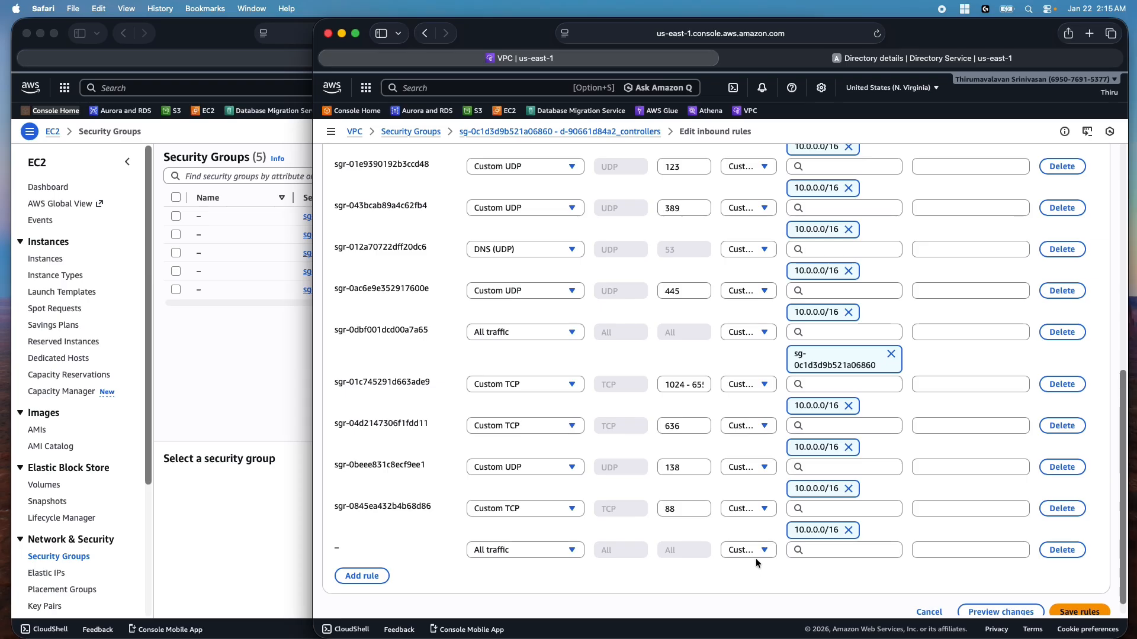
click(814, 550)
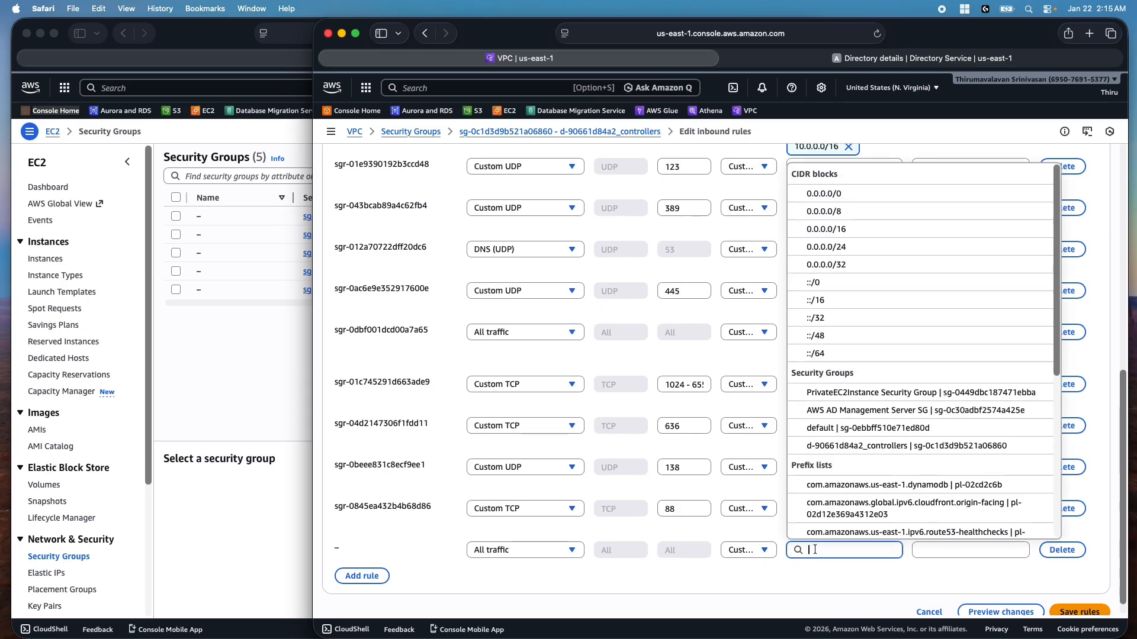
text(192.)
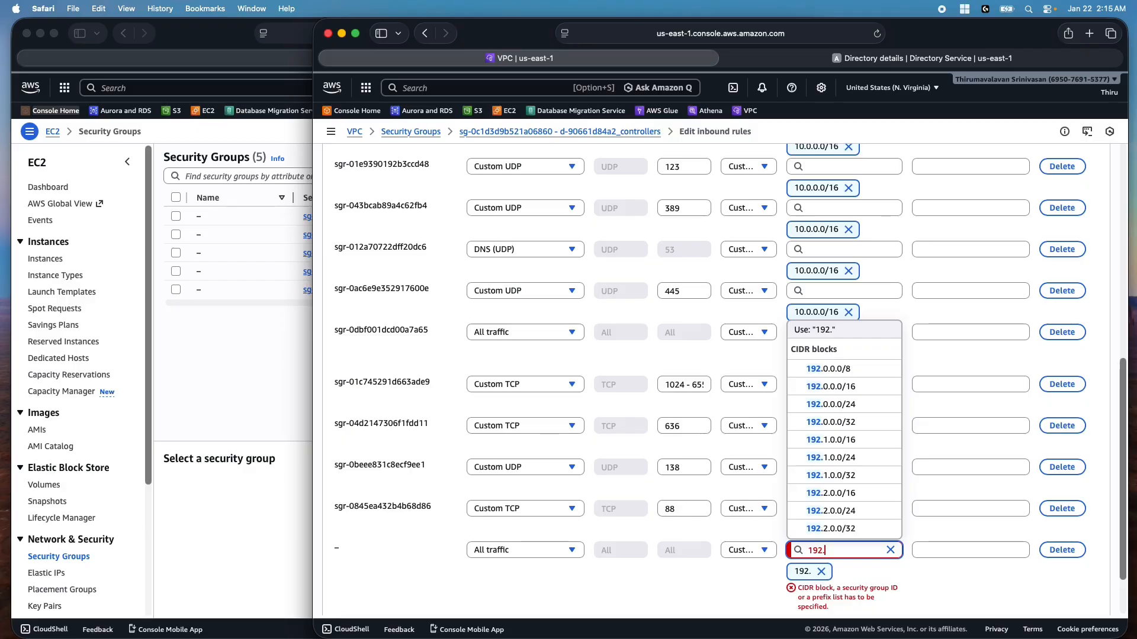
text(168.)
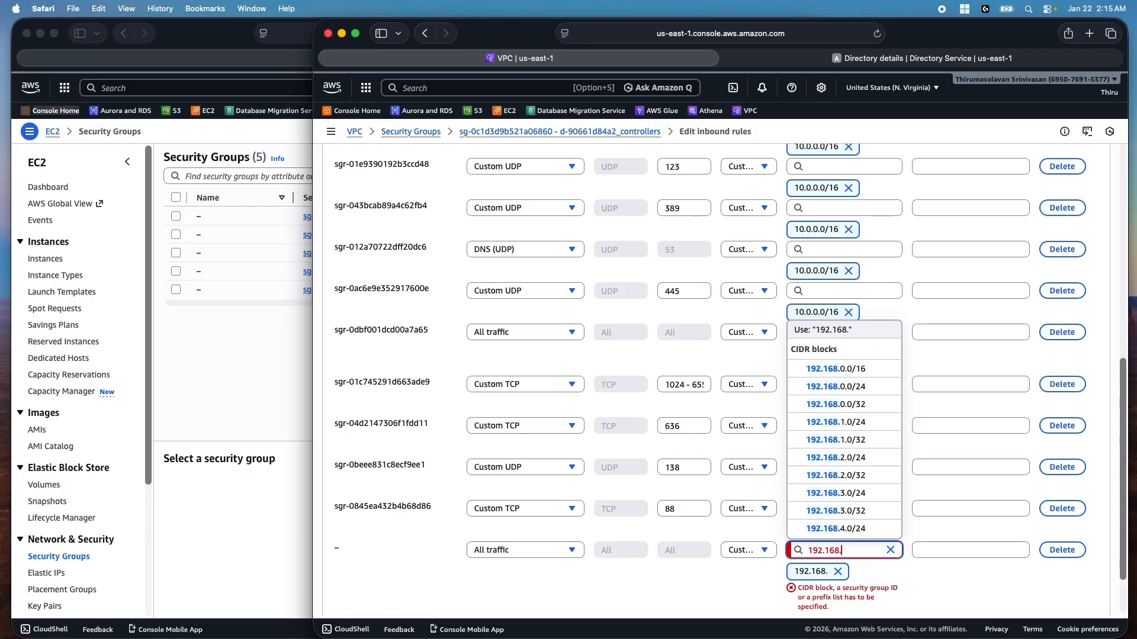
text(0.0/)
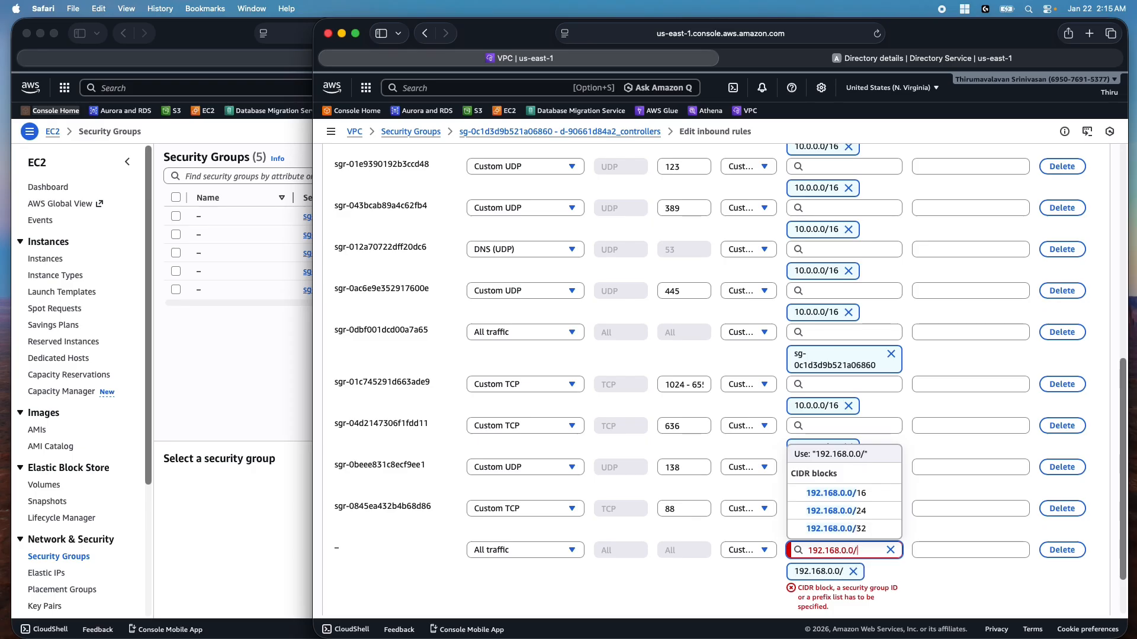
text(16)
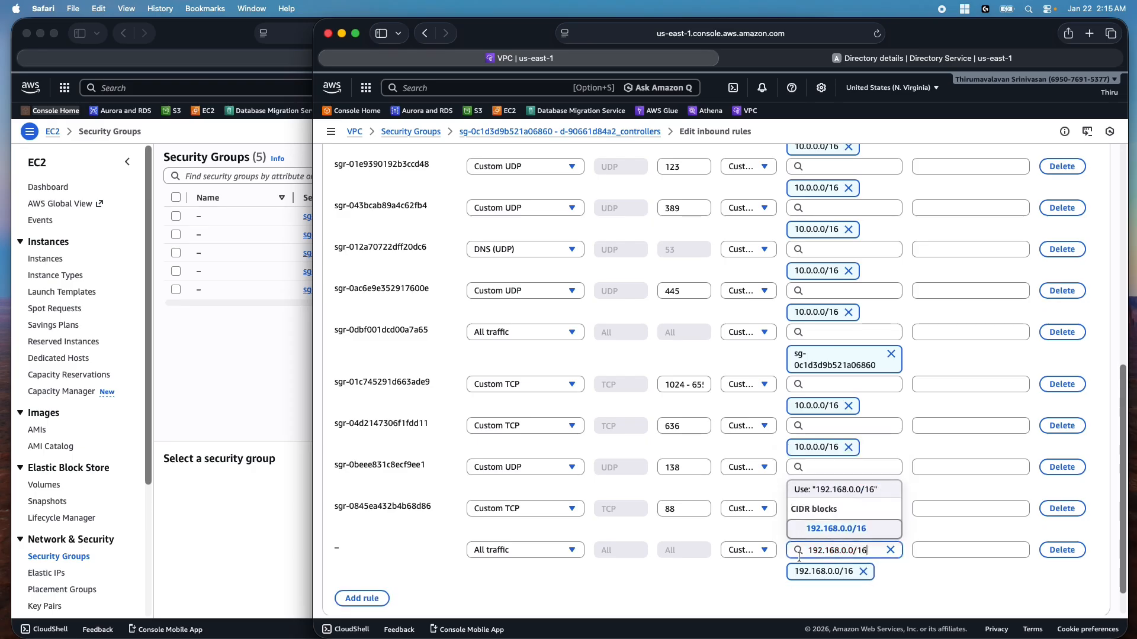
click(733, 596)
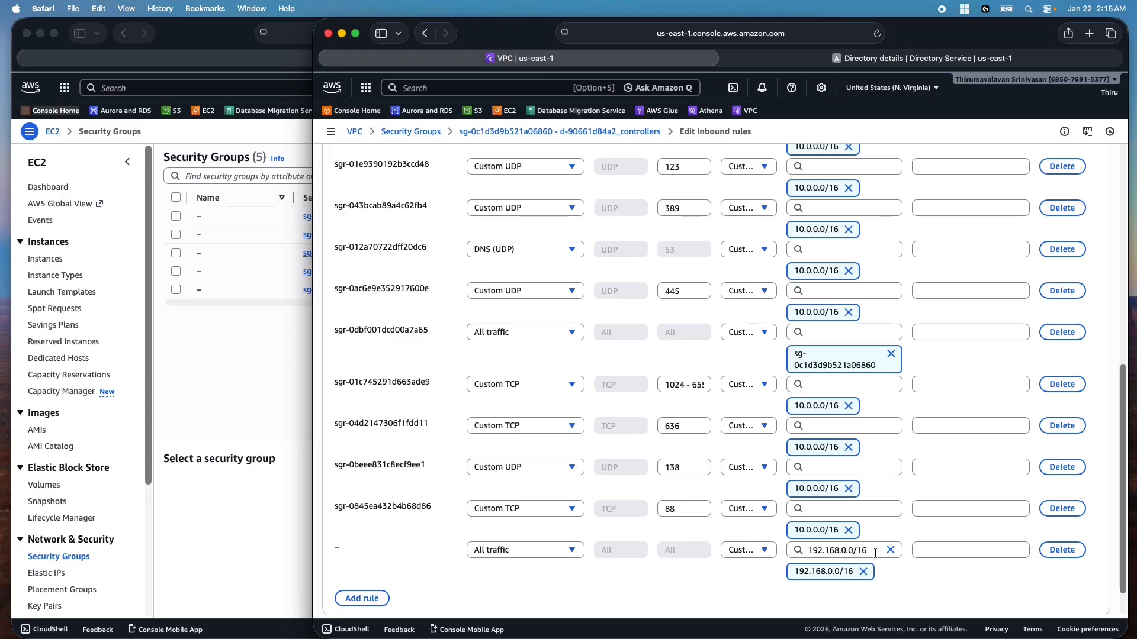
Save the inbound rules and switch over to Windows App
scroll(1023, 579, down, 2)
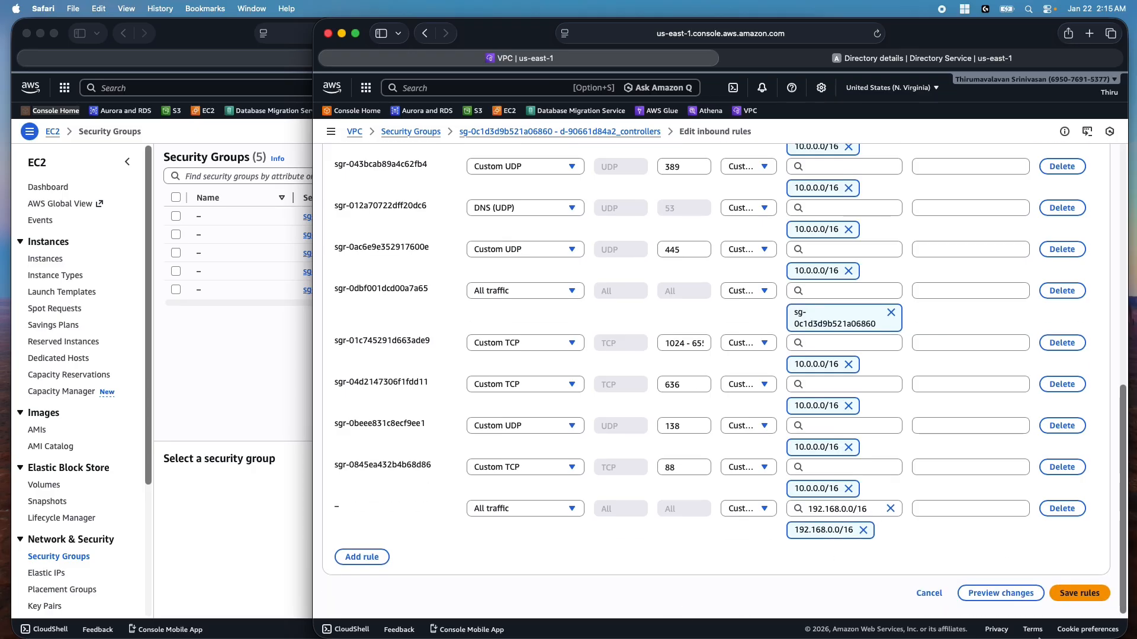
click(1069, 592)
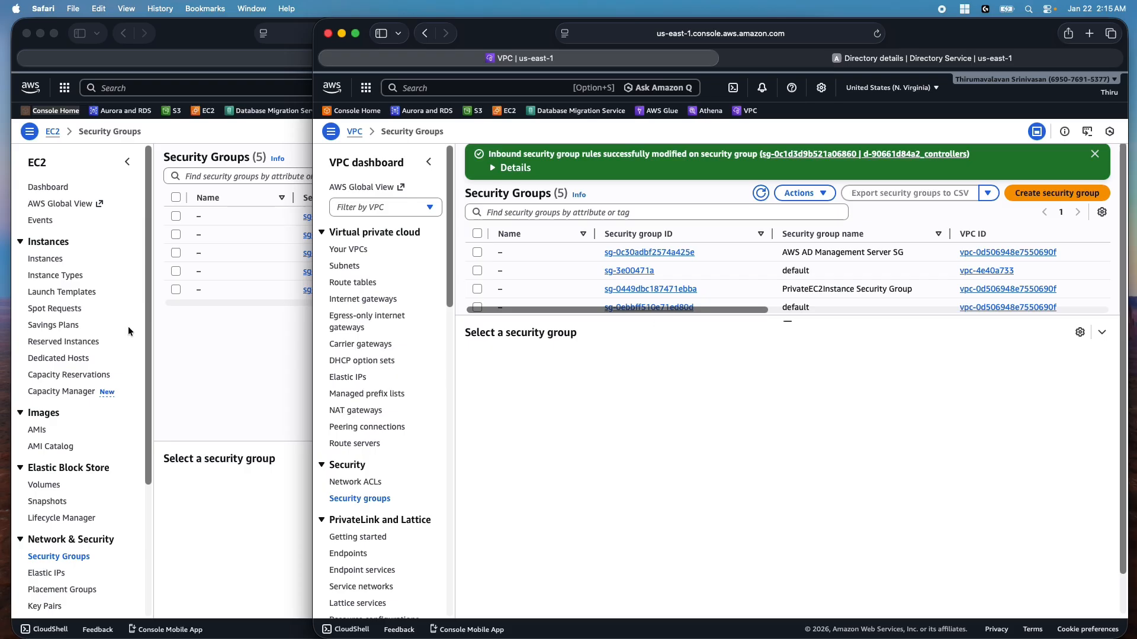
key(super+Tab)
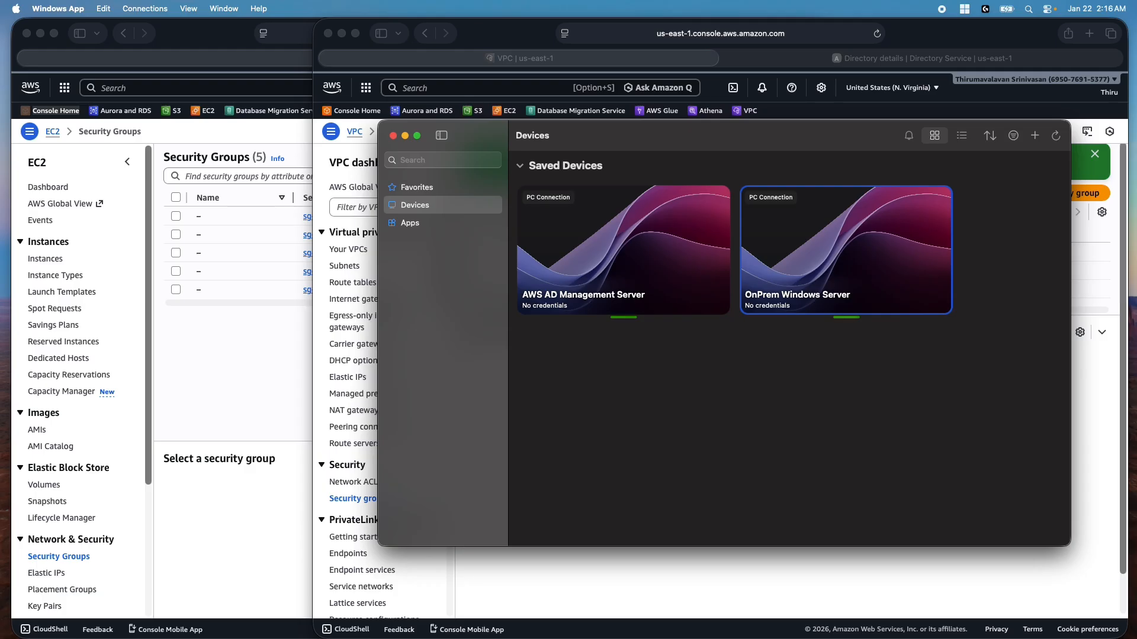
Connect to OnPrem Windows Server full screen and launch Remote Desktop Connection from Windows Tools
double_click(816, 261)
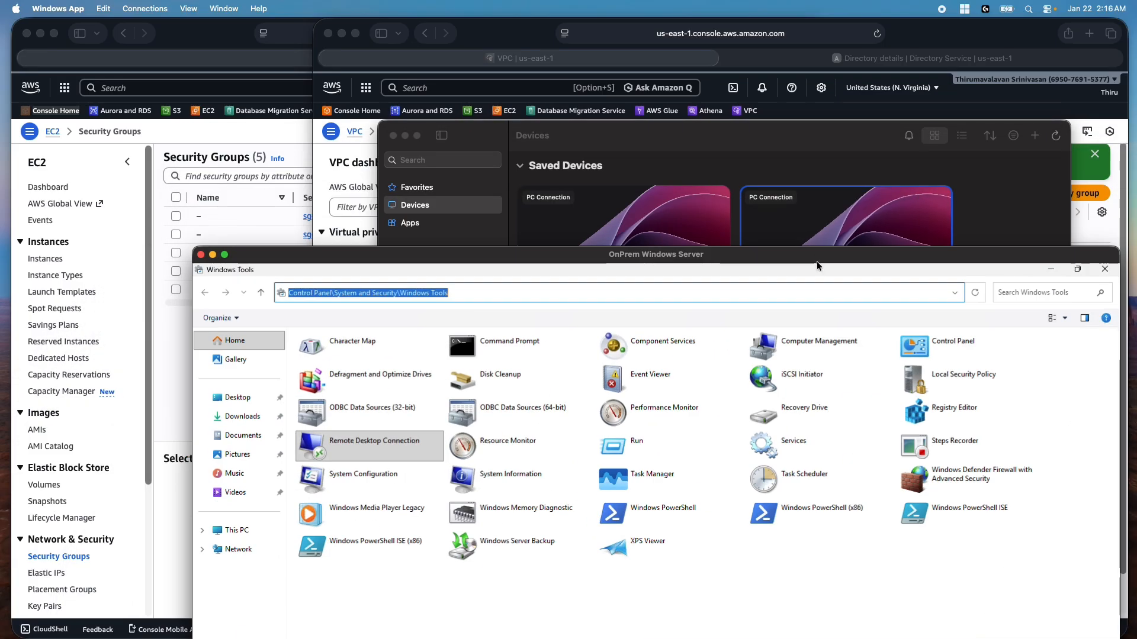
drag(754, 256, 670, 67)
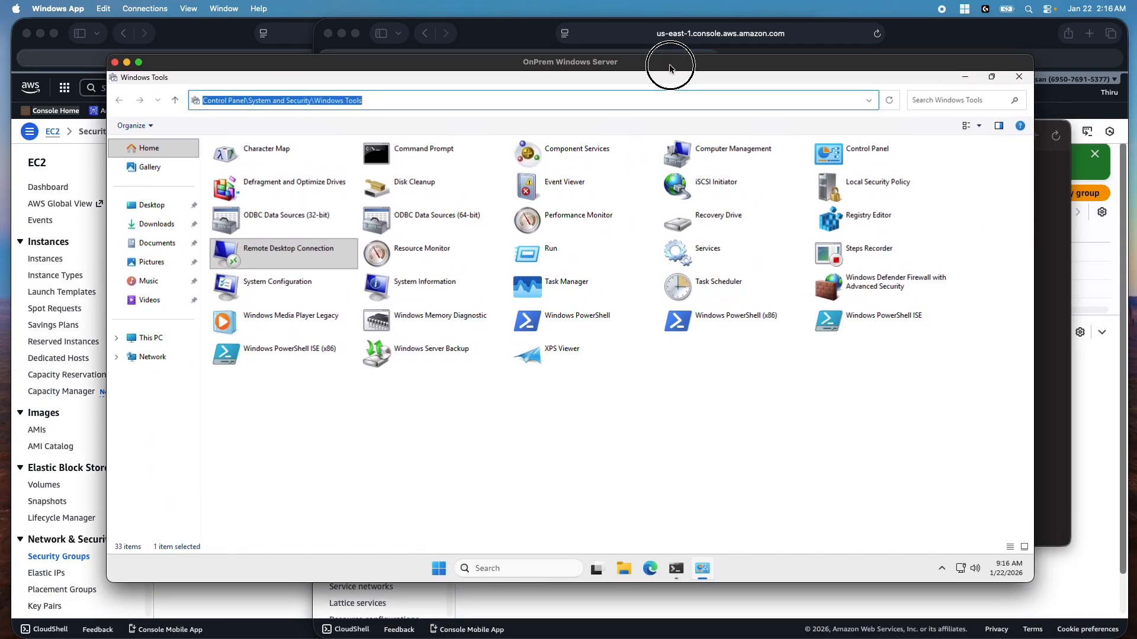
double_click(670, 67)
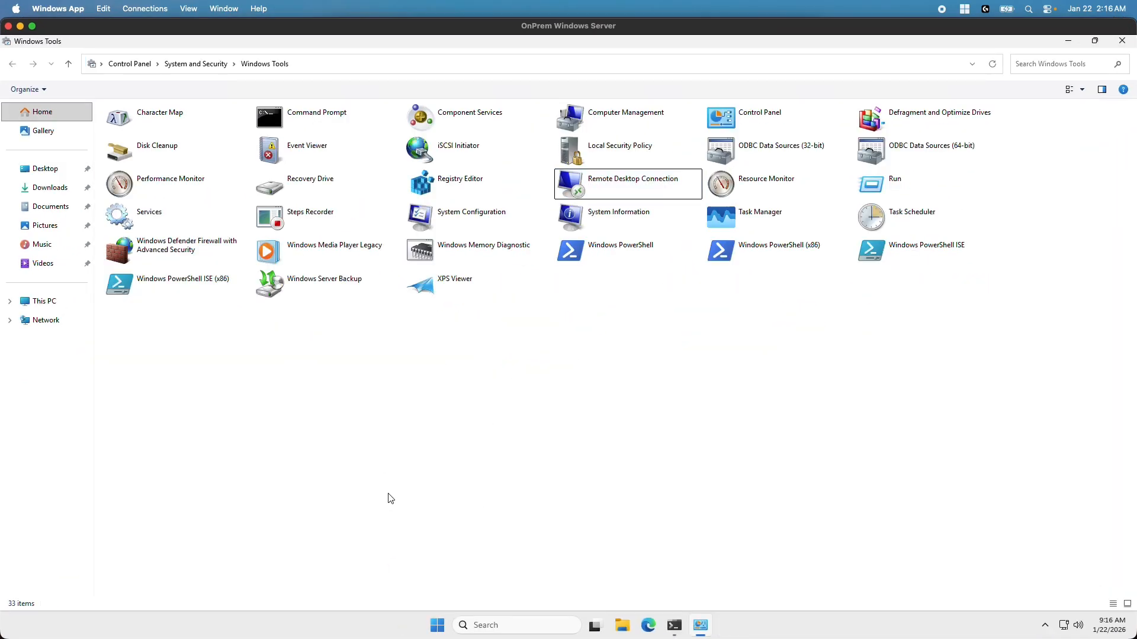
click(631, 185)
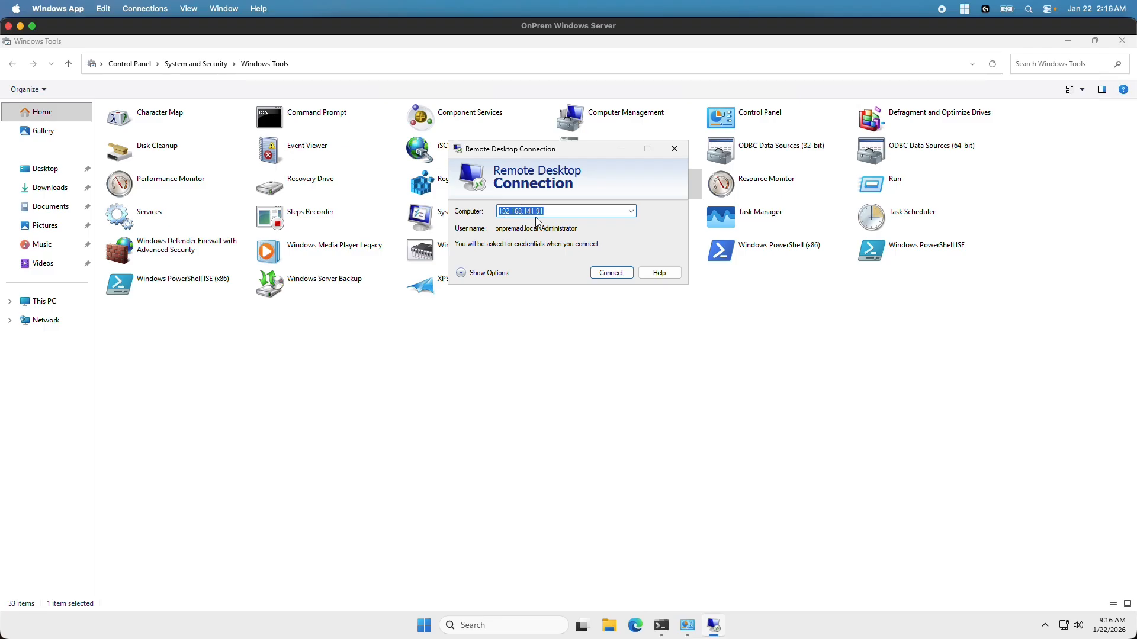
Connect to 192.168.141.91 as Administrator with the pasted password, accepting the certificate warning
click(597, 272)
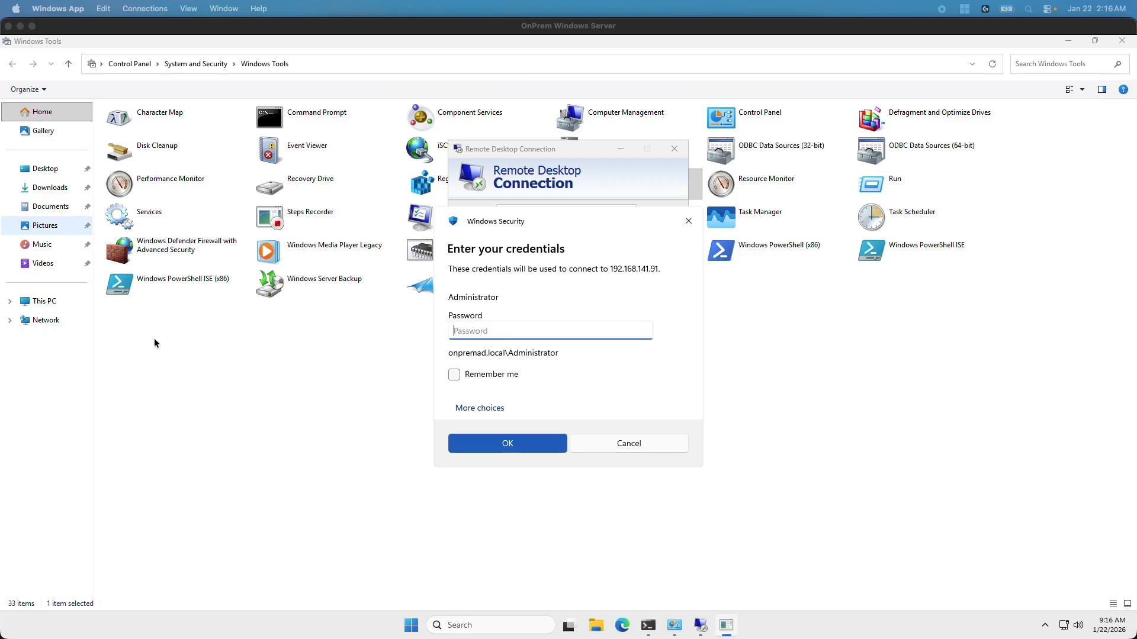
click(491, 330)
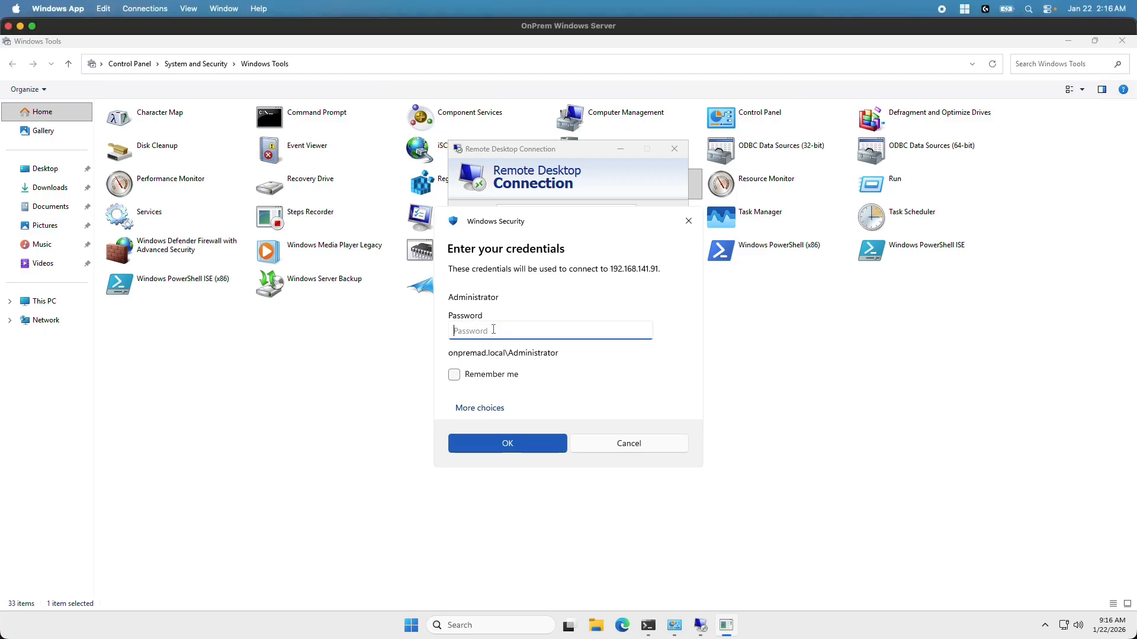
key(ctrl+v)
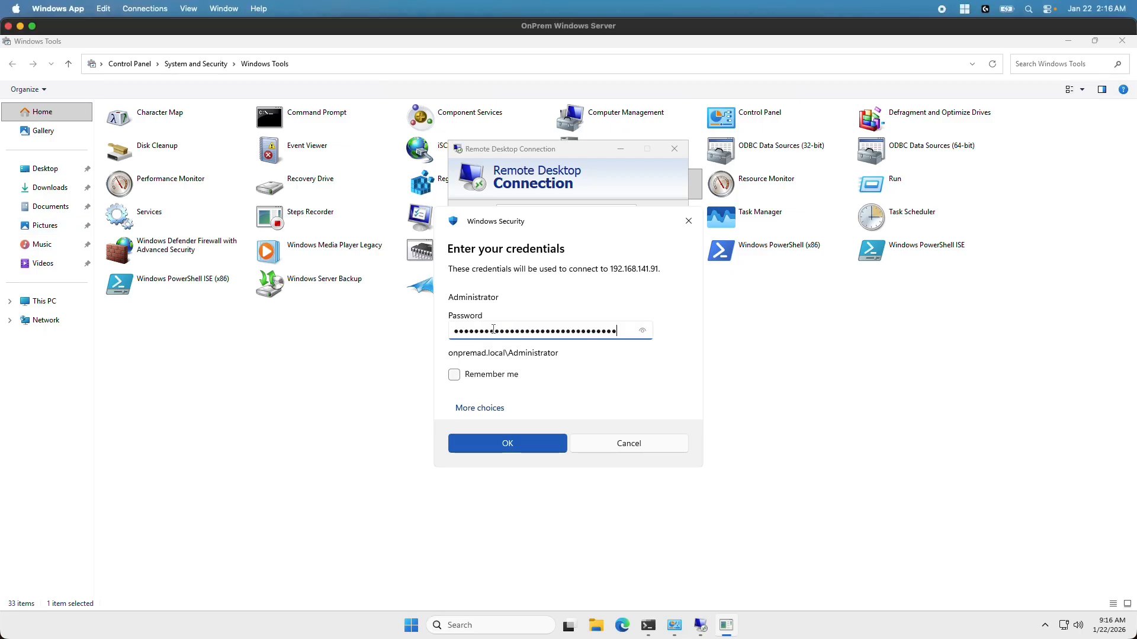
click(527, 445)
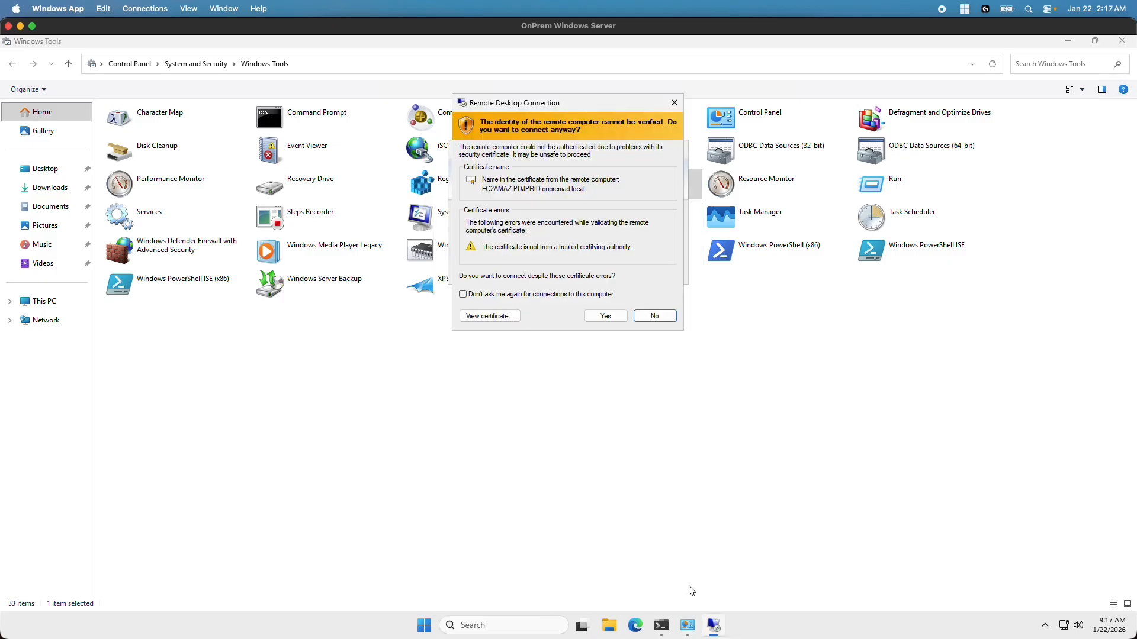
click(610, 317)
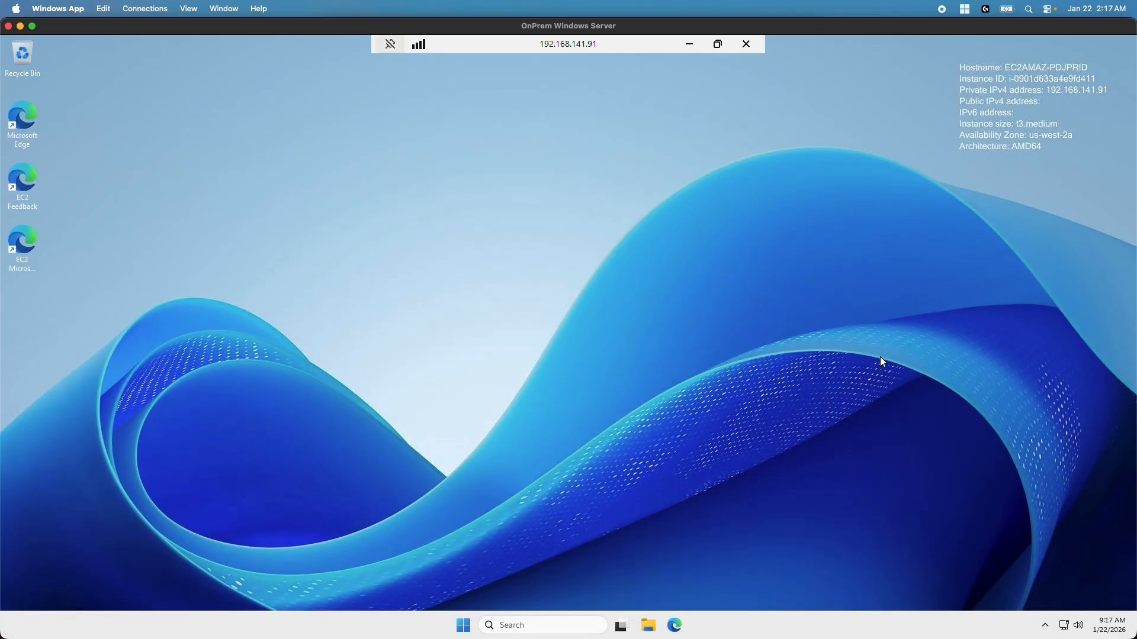
Launch Server Manager from Start and dismiss the Windows Admin Center popup
click(463, 626)
click(428, 282)
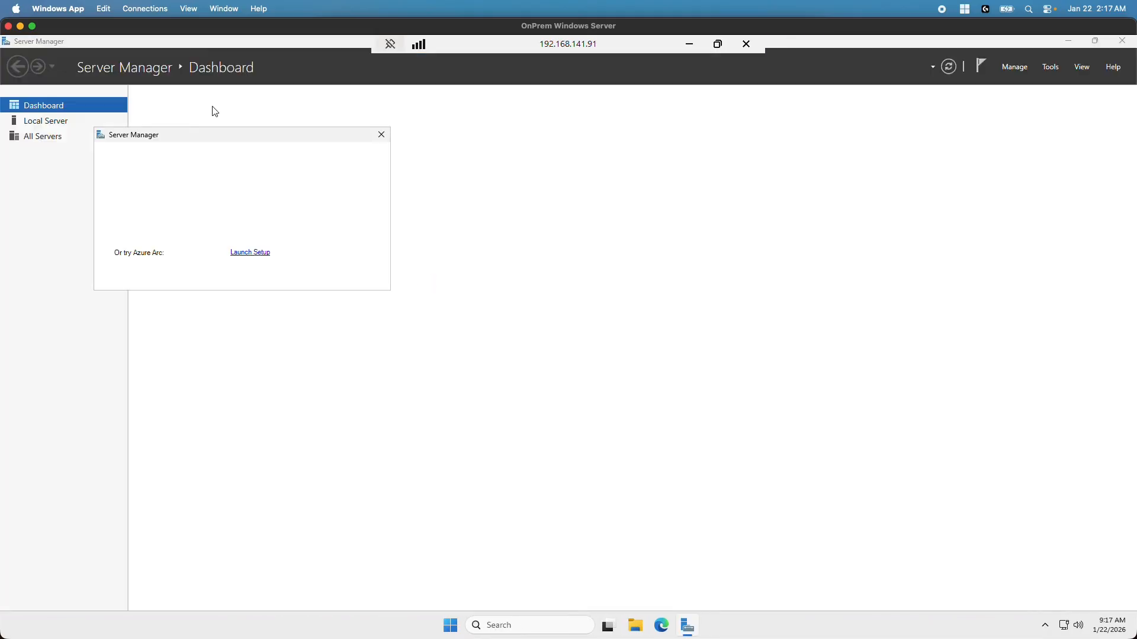
click(381, 135)
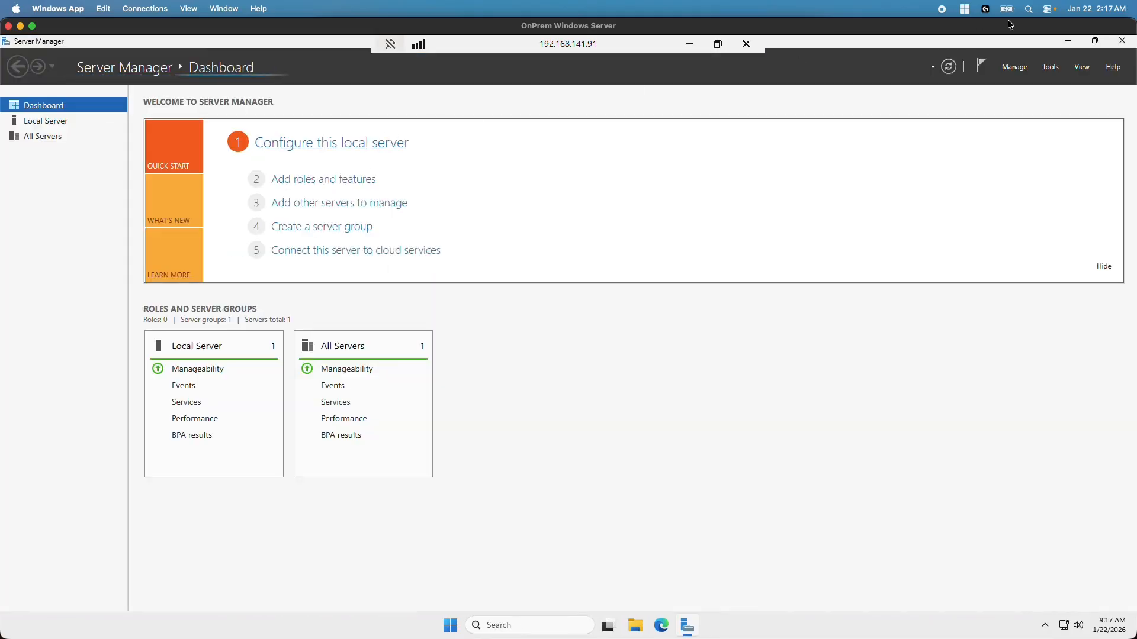
Open DNS Manager from Tools and select the server's Conditional Forwarders folder
click(1048, 70)
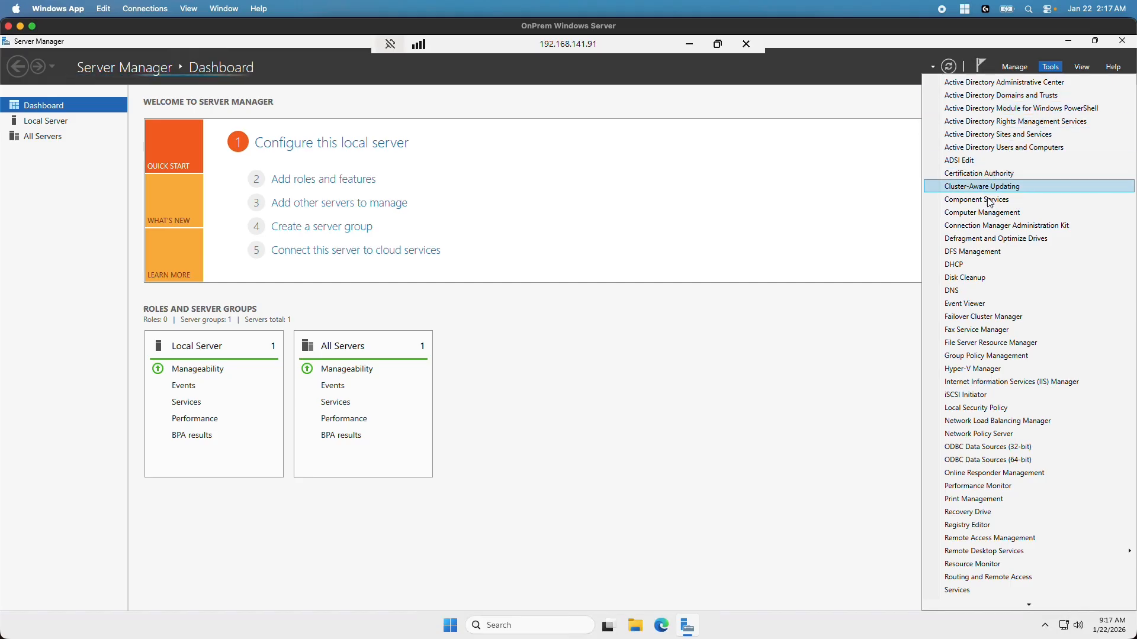
click(963, 291)
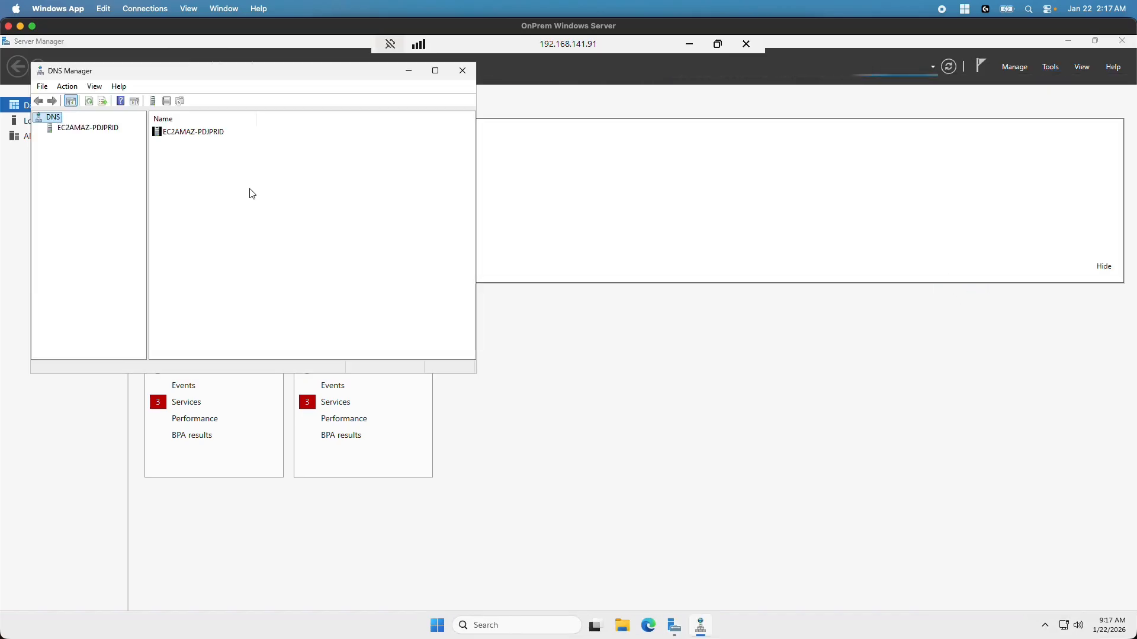
click(99, 128)
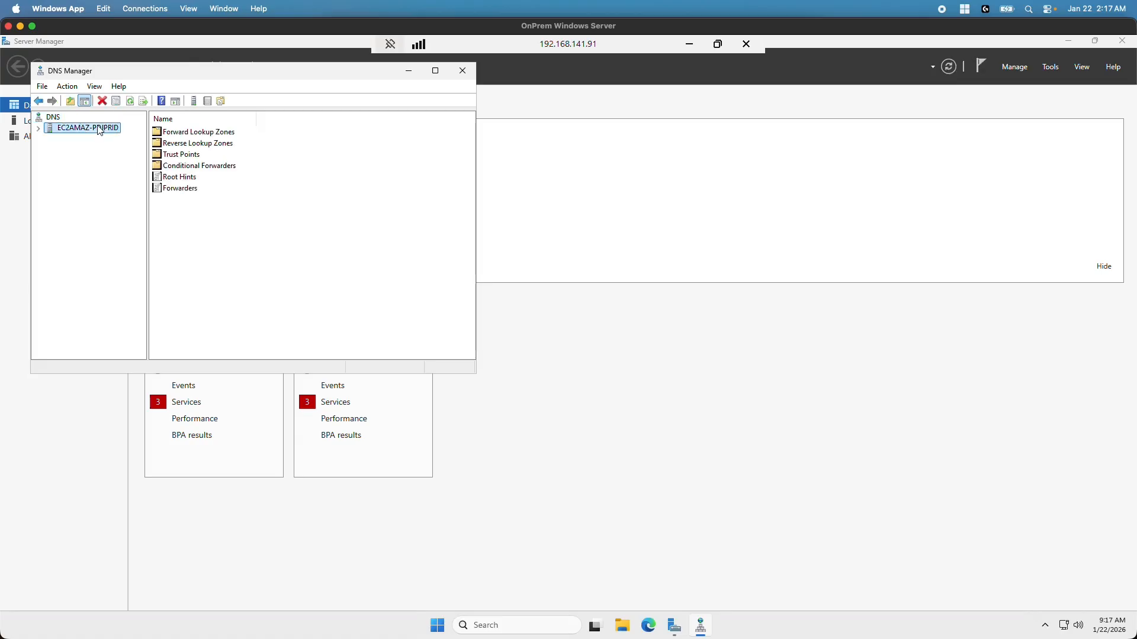
double_click(99, 128)
click(83, 172)
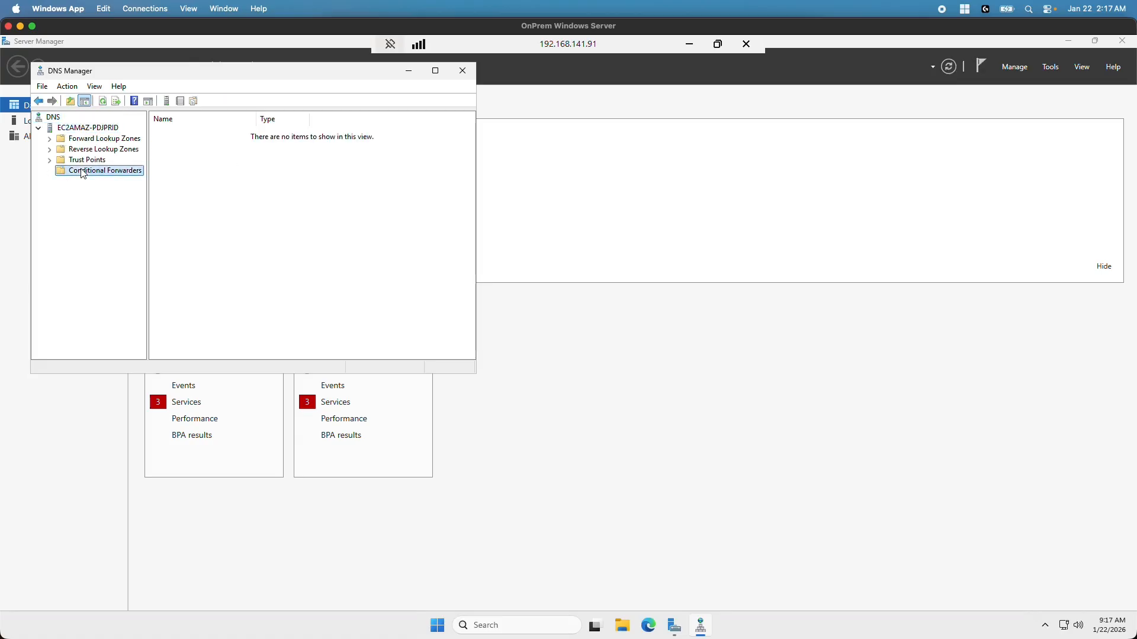
right_click(83, 172)
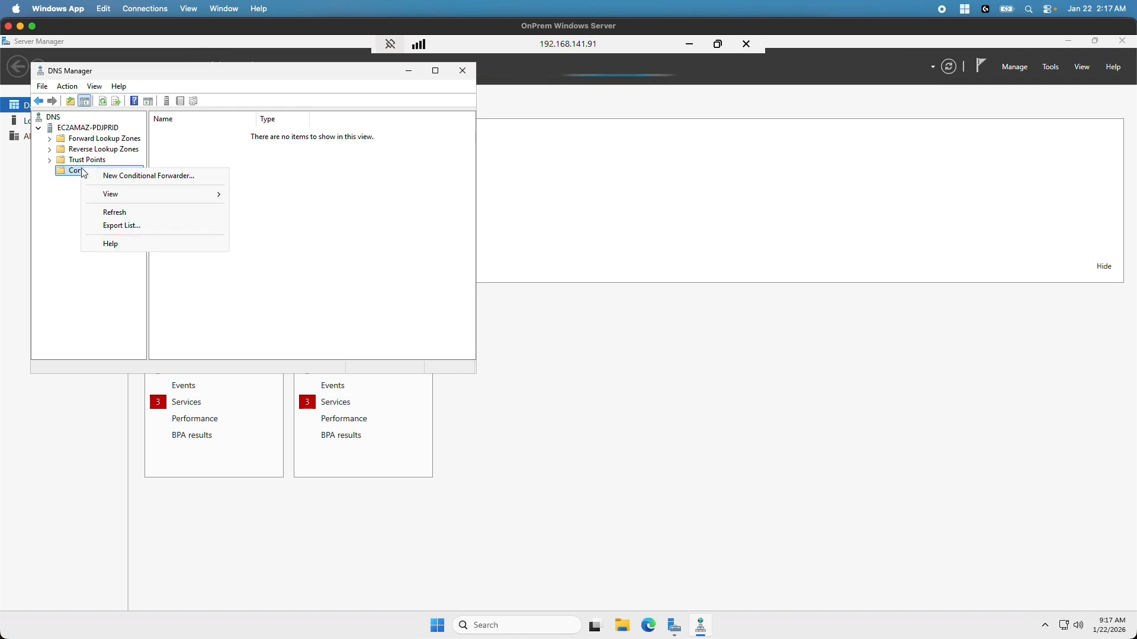
Start a New Conditional Forwarder with DNS domain awsad.local, then shift the remote window aside
click(115, 176)
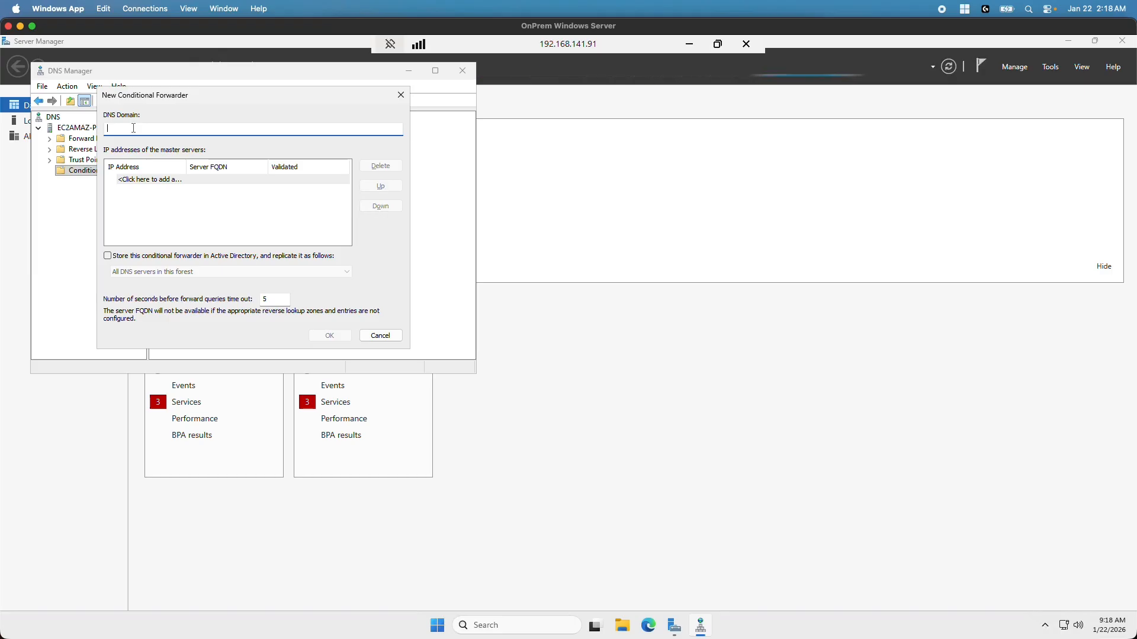
text(awsad.loc)
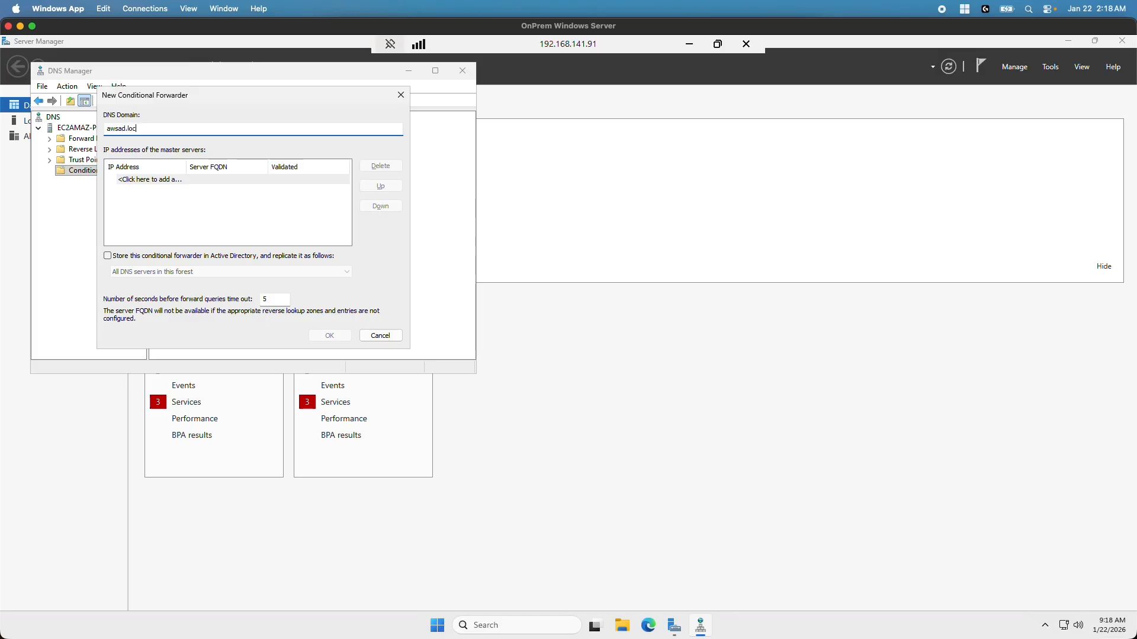
text(al)
drag(347, 26, 363, 74)
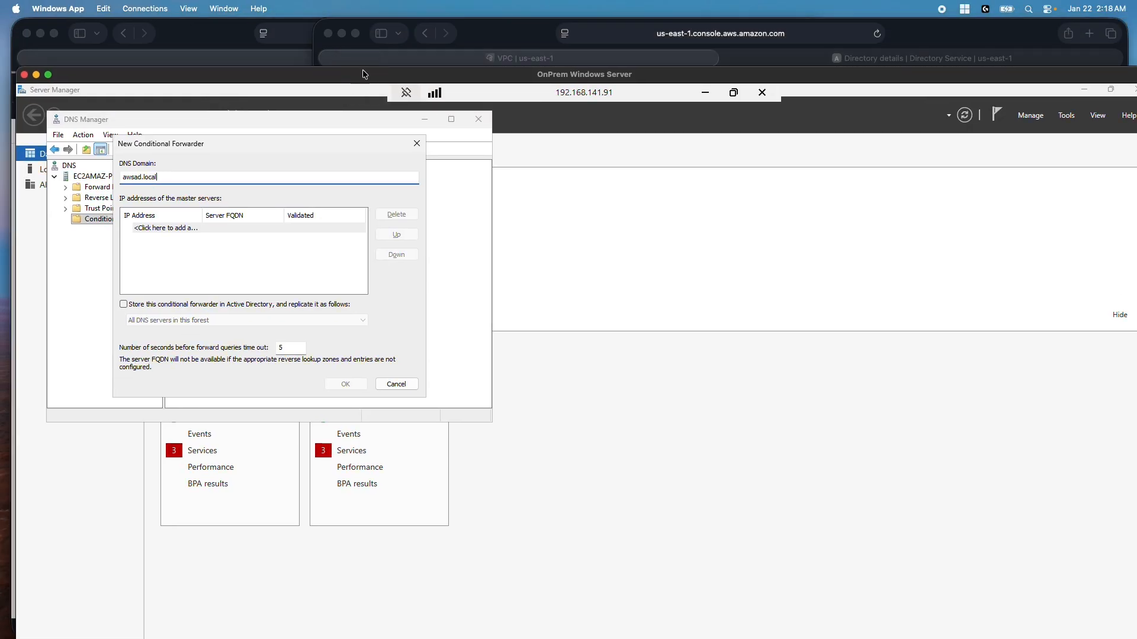
Copy the directory's first DNS address 10.0.138.238 from its Networking & security details
click(952, 31)
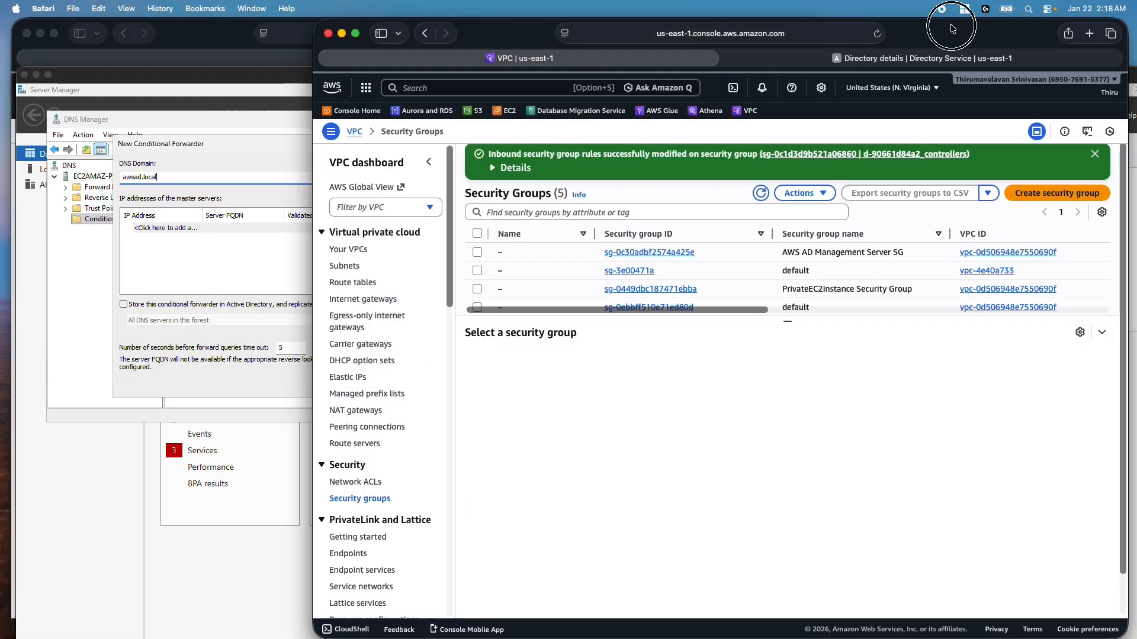
click(897, 59)
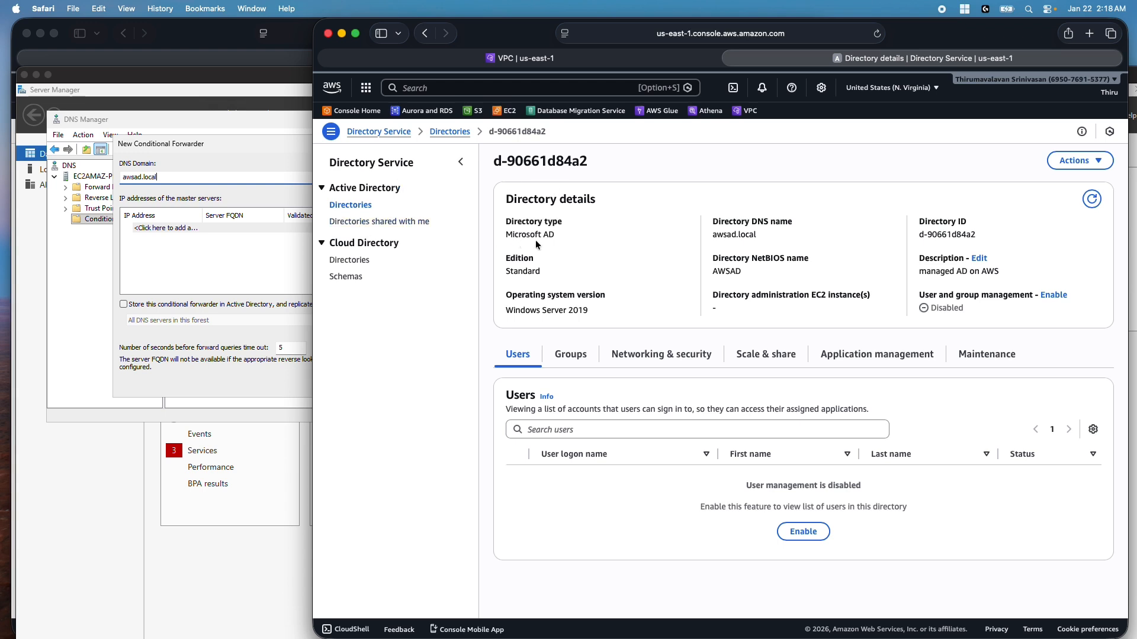
click(651, 358)
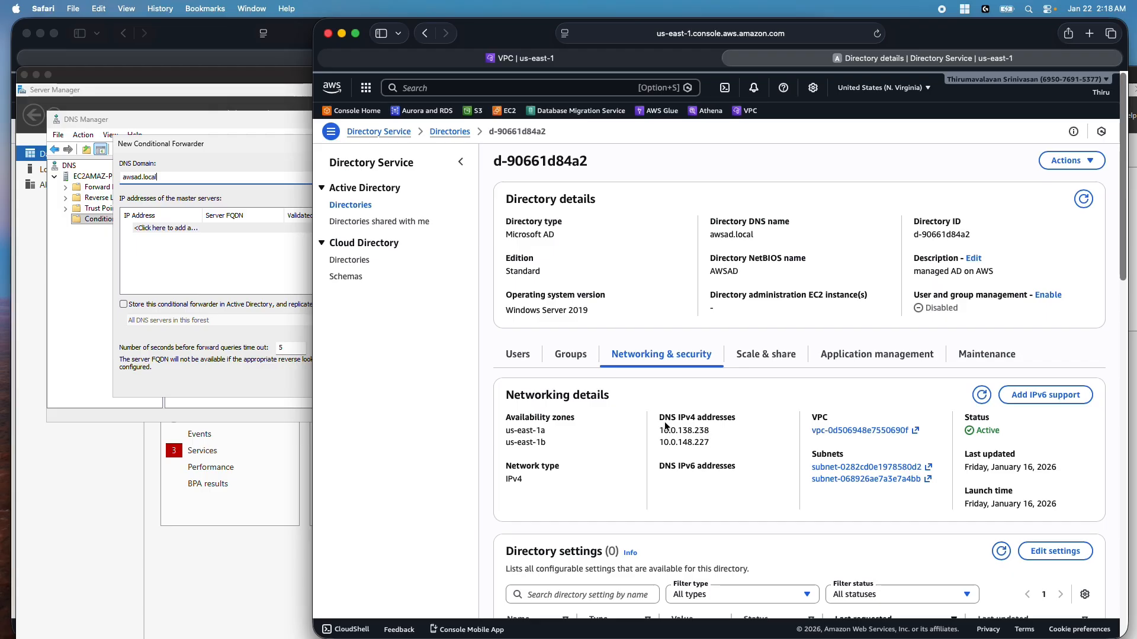
mouse_move(662, 433)
mouse_down()
mouse_move(715, 431)
mouse_move(663, 431)
mouse_up()
click(714, 430)
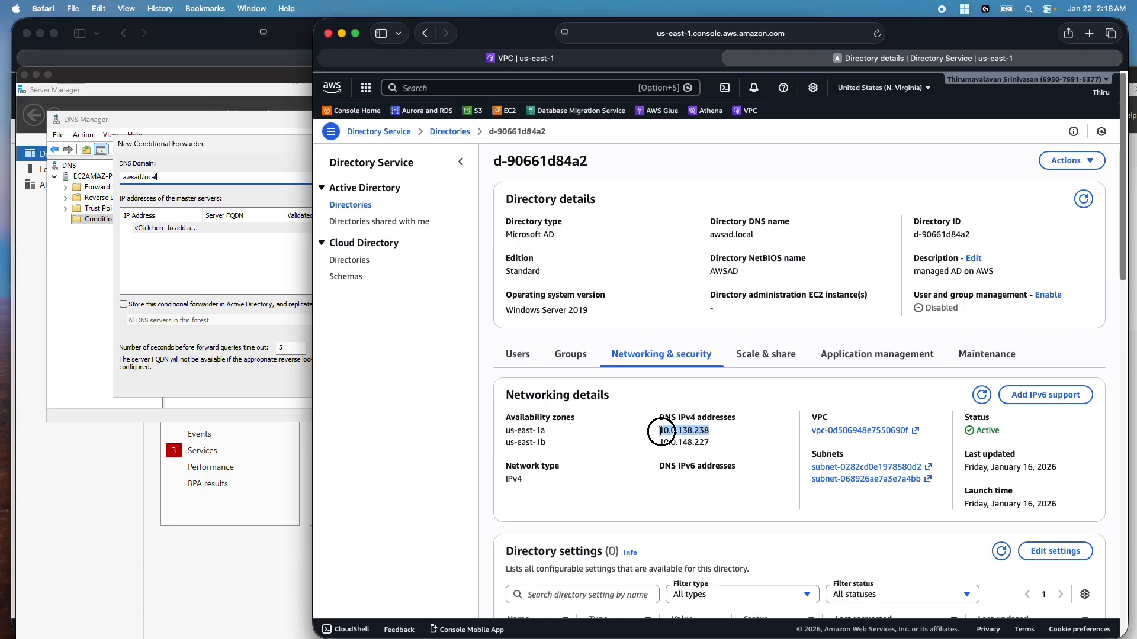
right_click(669, 432)
click(713, 489)
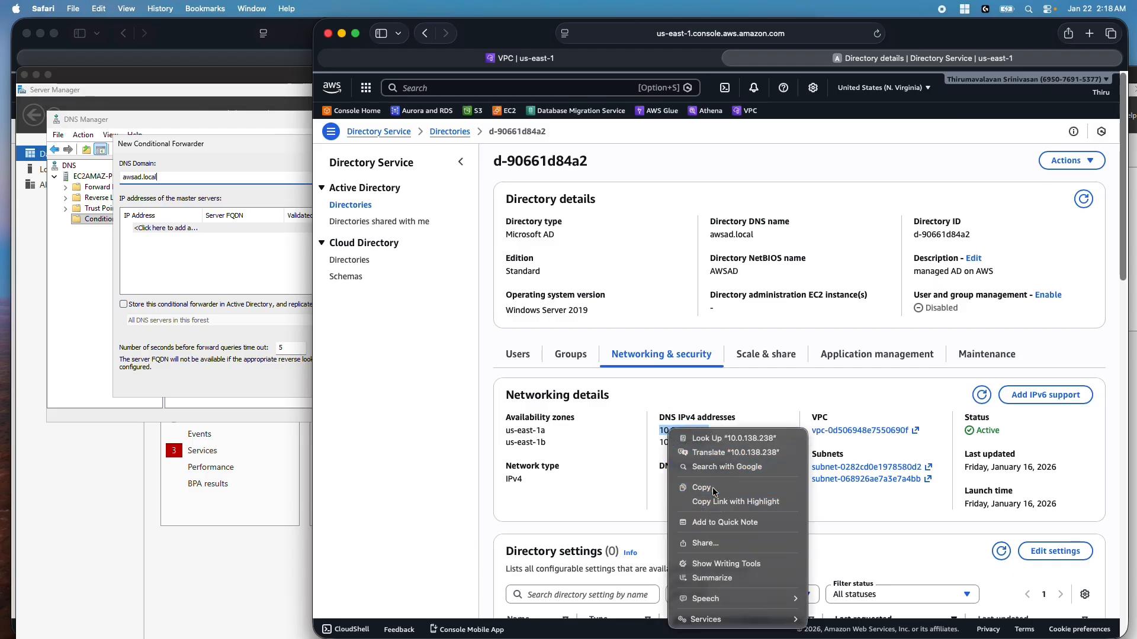
Add 10.0.138.238 as a master server and copy the second address 10.0.148.227
click(165, 228)
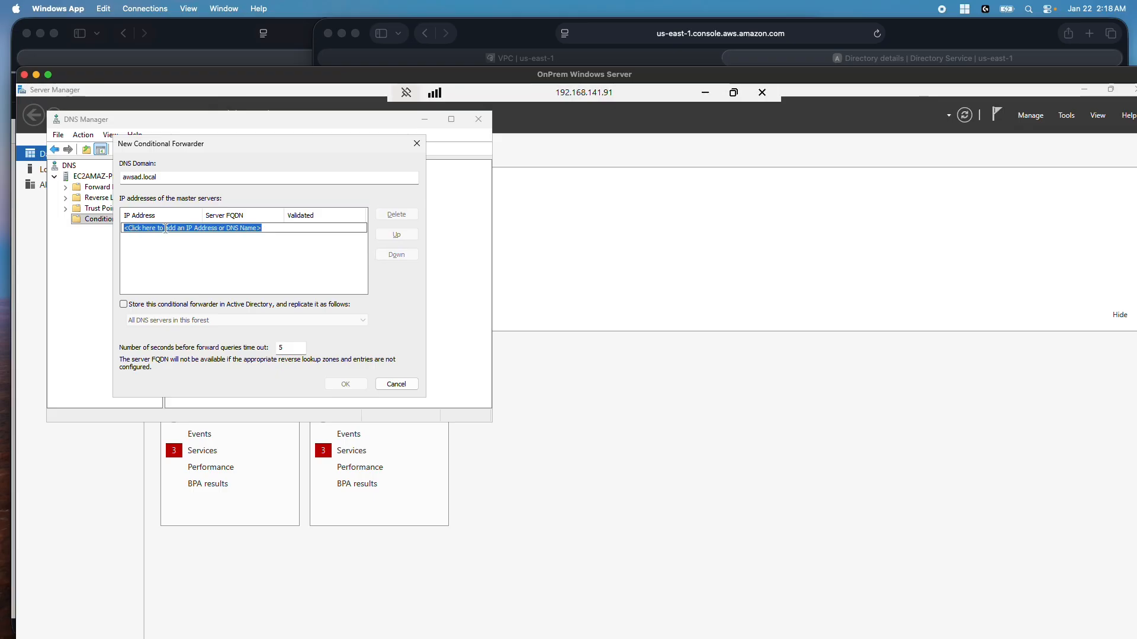
key(ctrl+v)
key(Return)
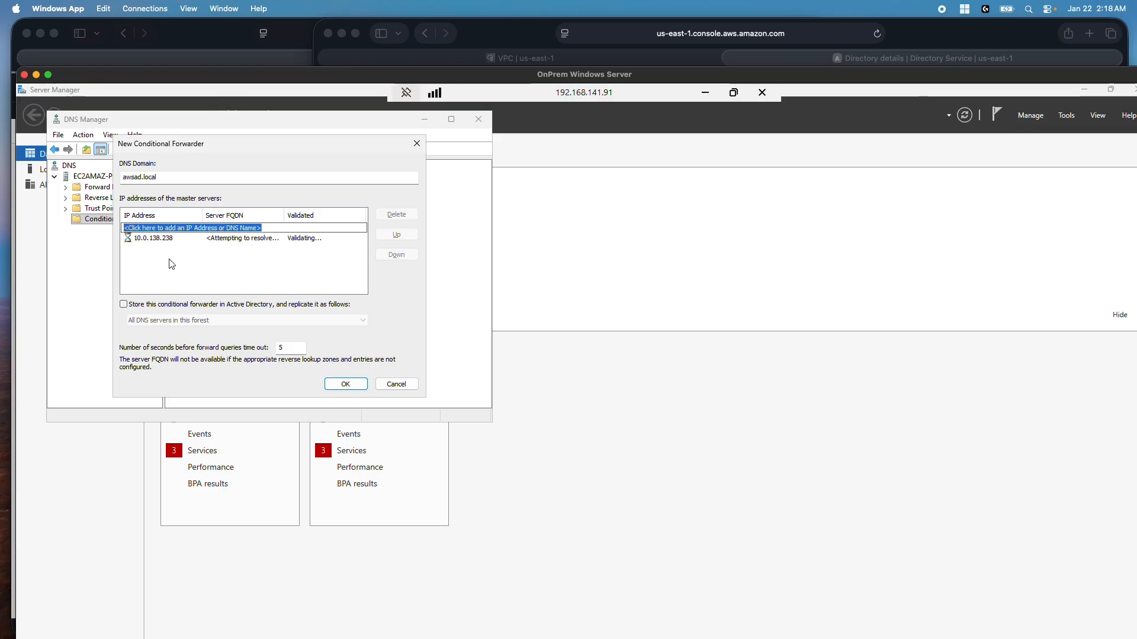
click(957, 30)
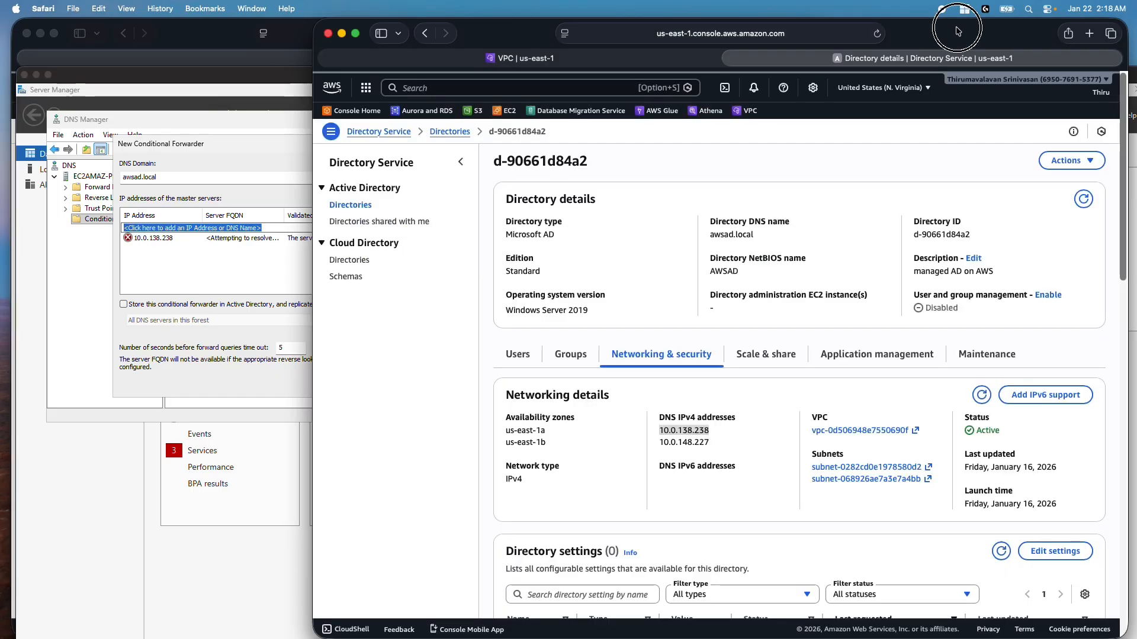
drag(711, 442, 660, 445)
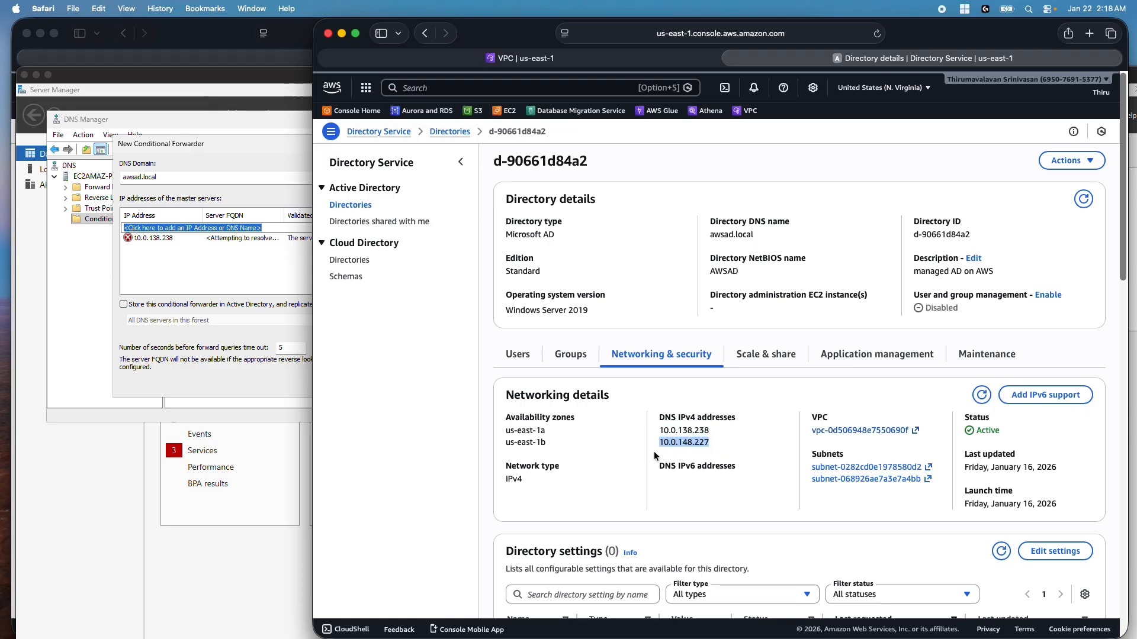
key(super+c)
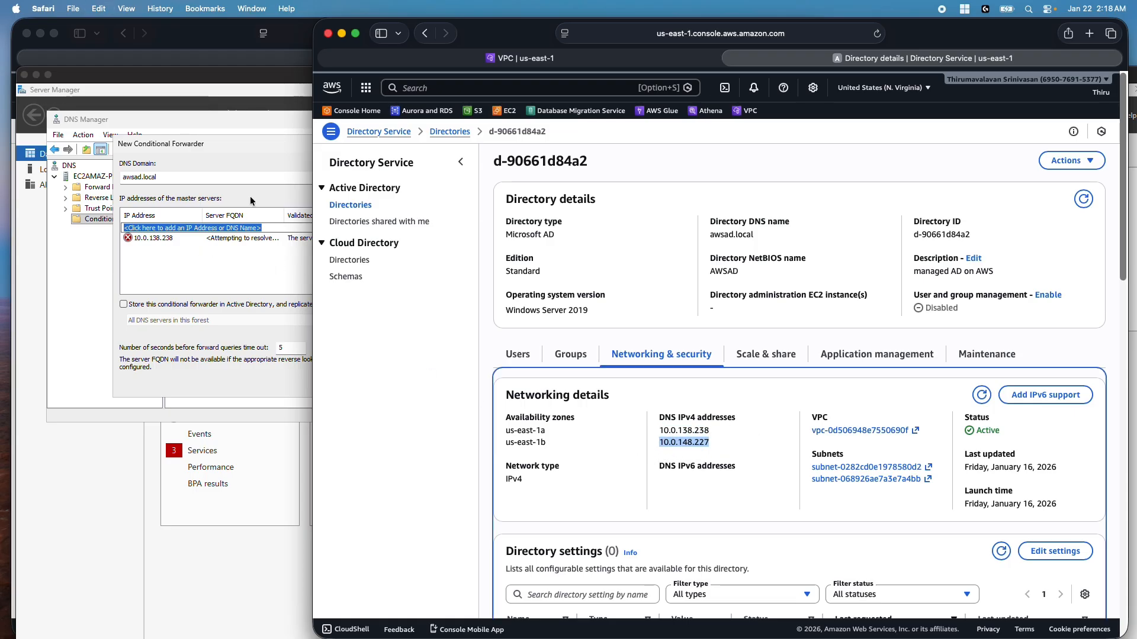
click(223, 138)
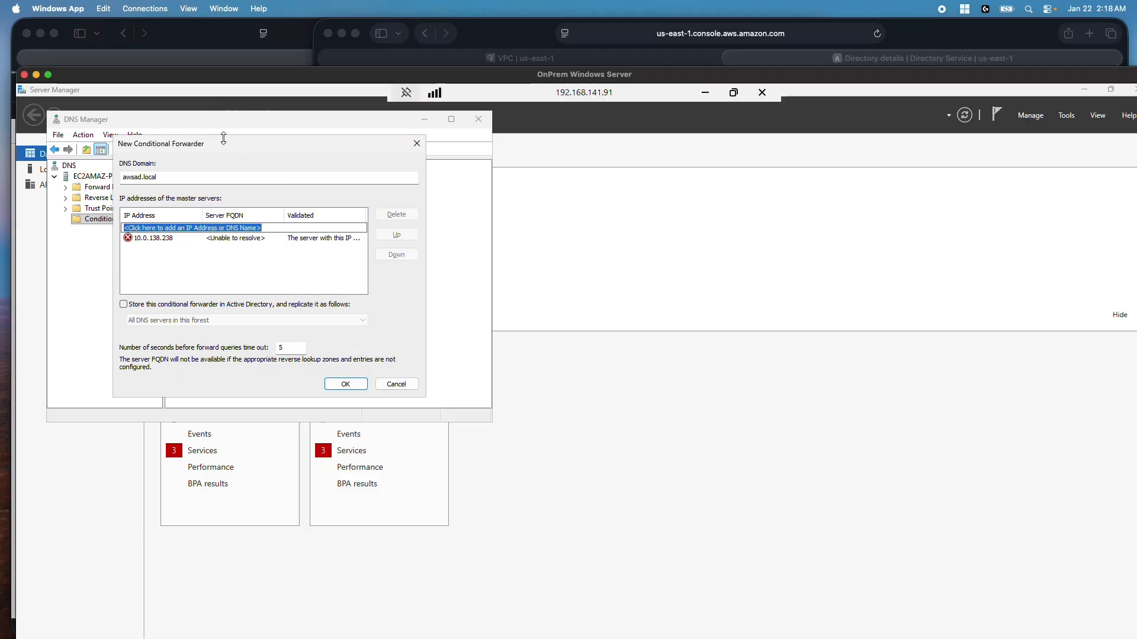
Add master 10.0.148.227, store the forwarder in AD for all domain DNS servers, close DNS Manager
key(super+v)
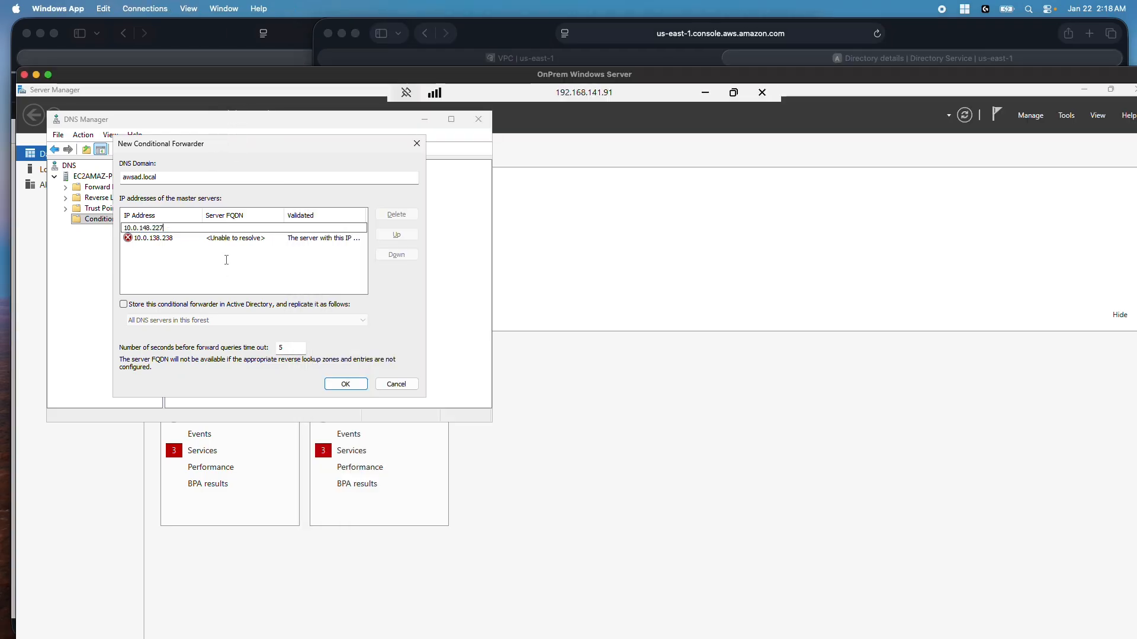
key(Return)
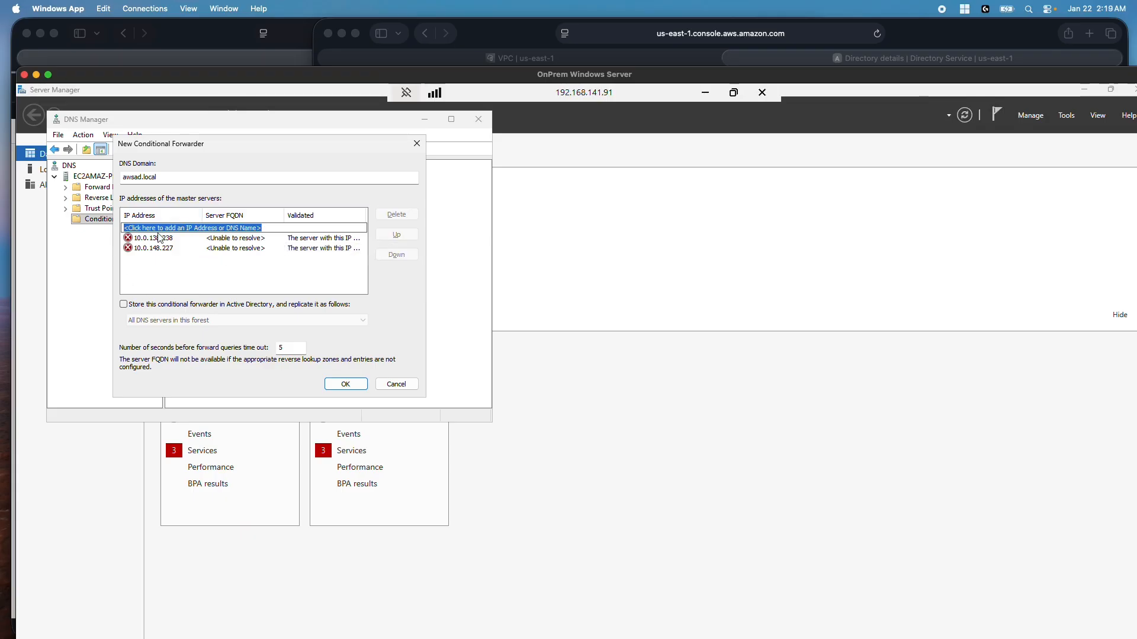
click(124, 305)
click(184, 322)
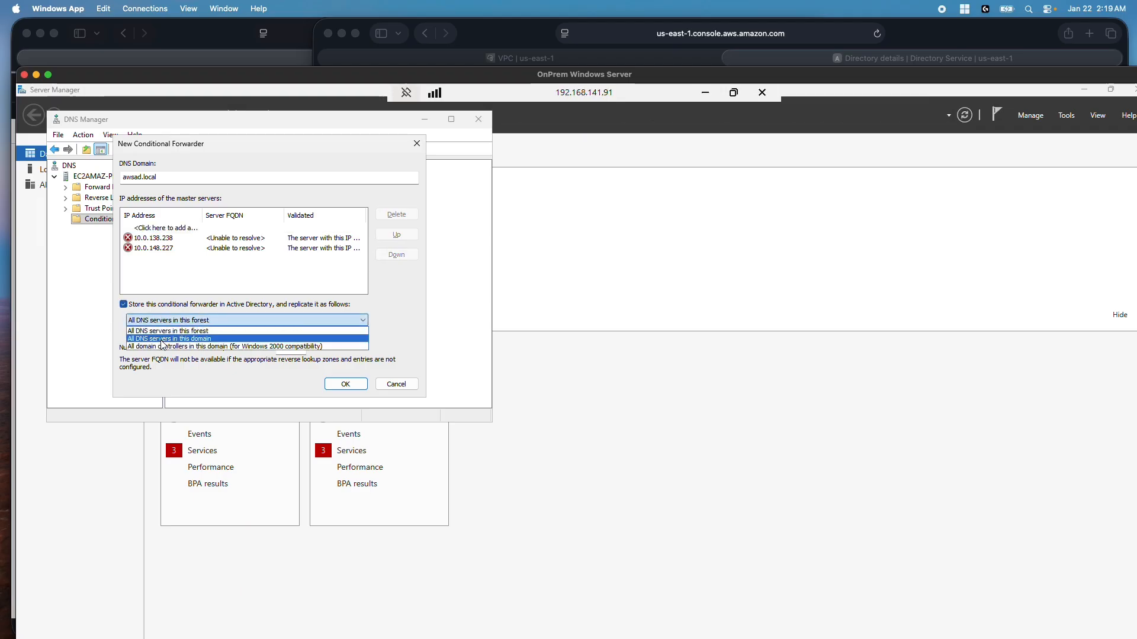
click(159, 339)
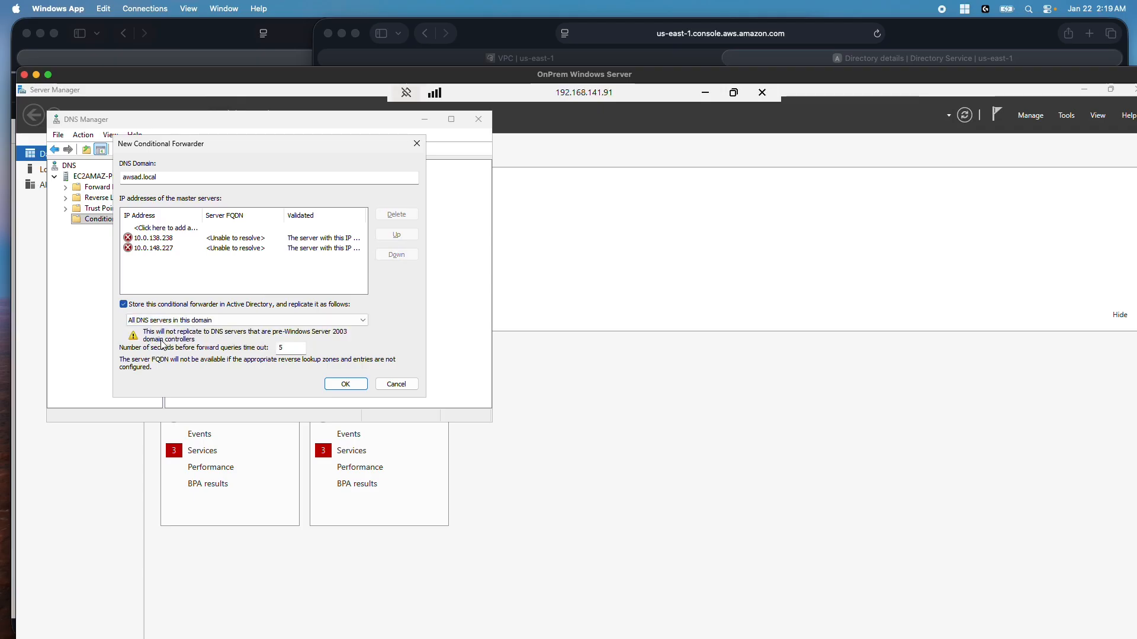
click(357, 385)
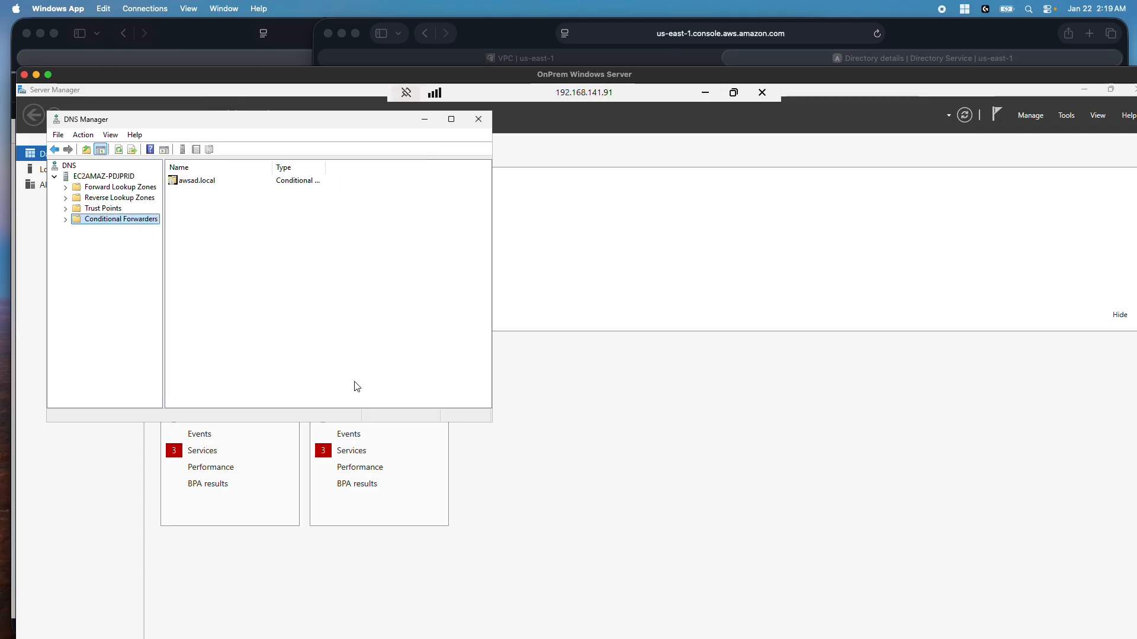
click(479, 120)
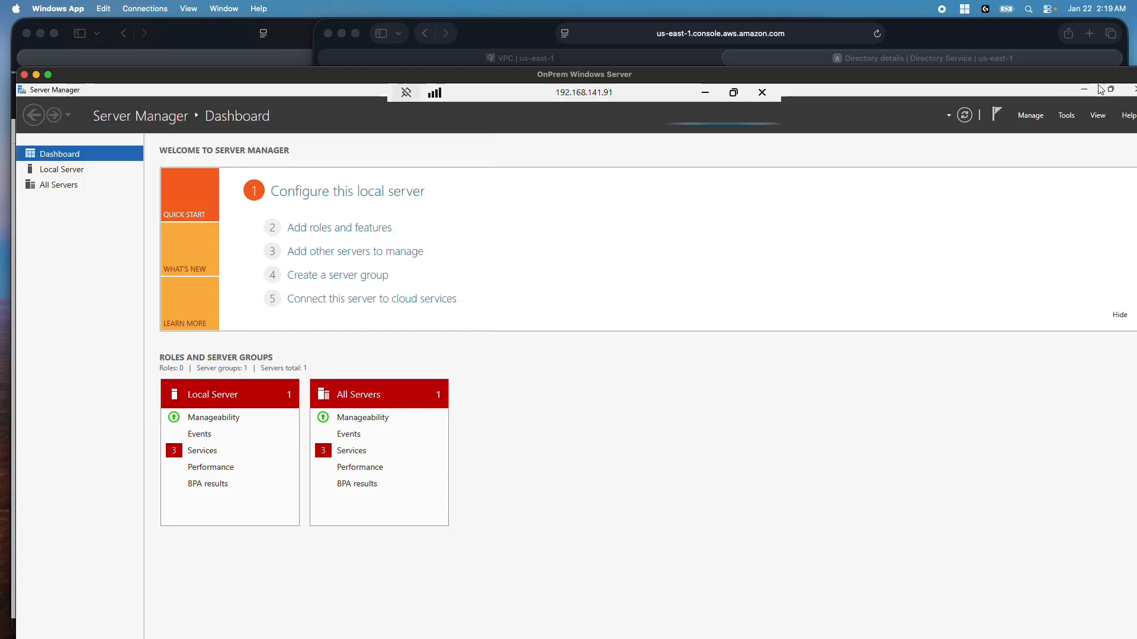
Close Server Manager and run Windows PowerShell as administrator from Start
double_click(1008, 71)
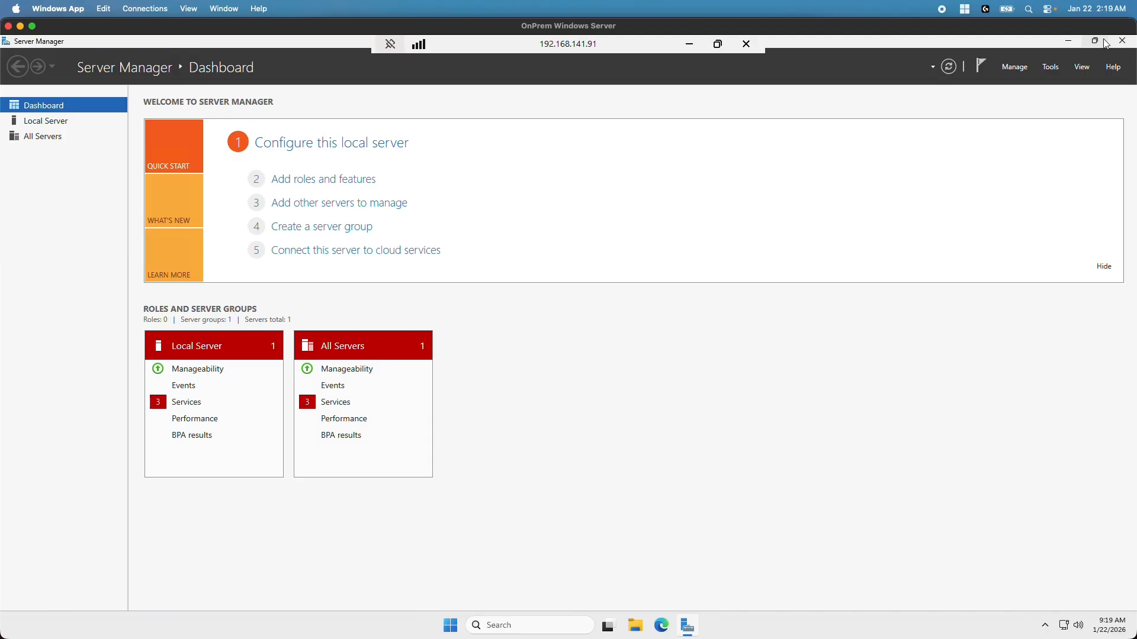
click(1101, 43)
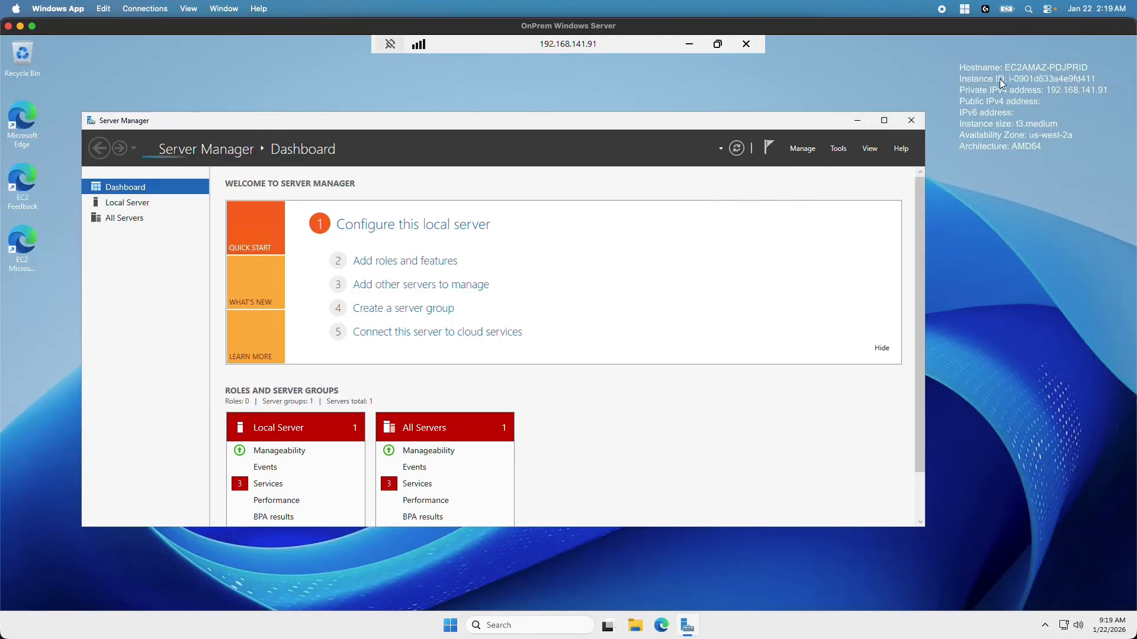
click(913, 122)
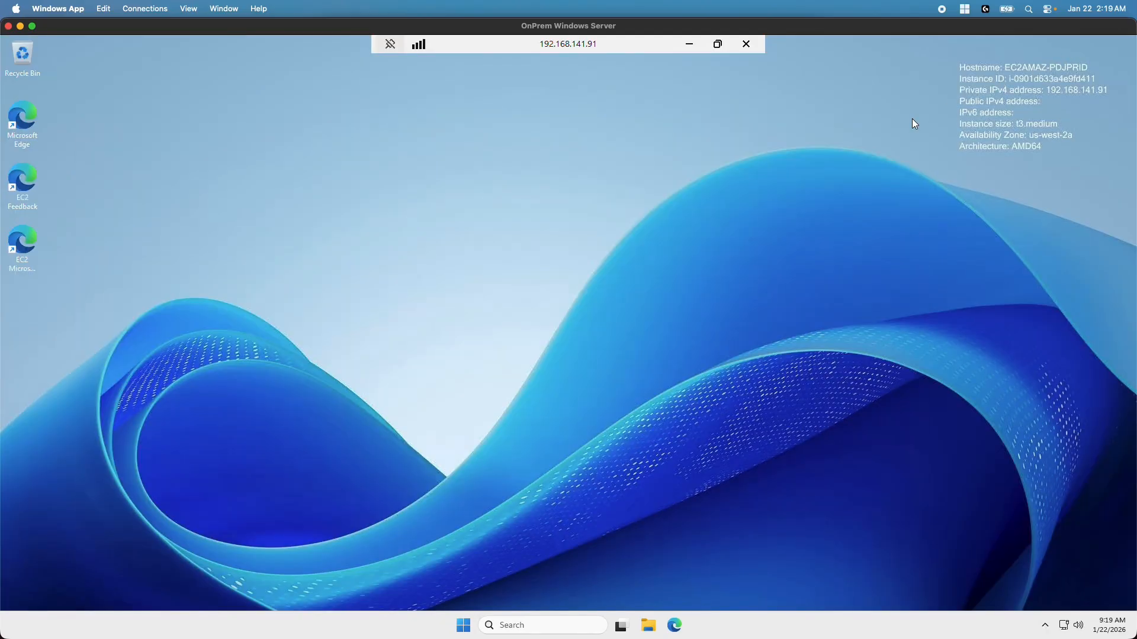
click(462, 632)
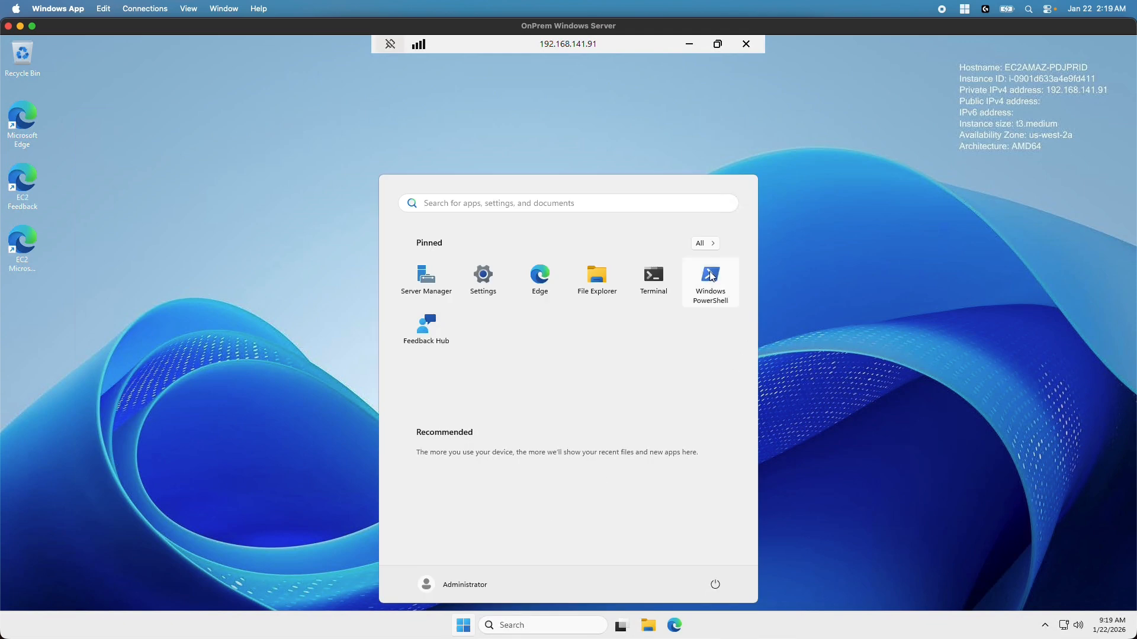
right_click(712, 276)
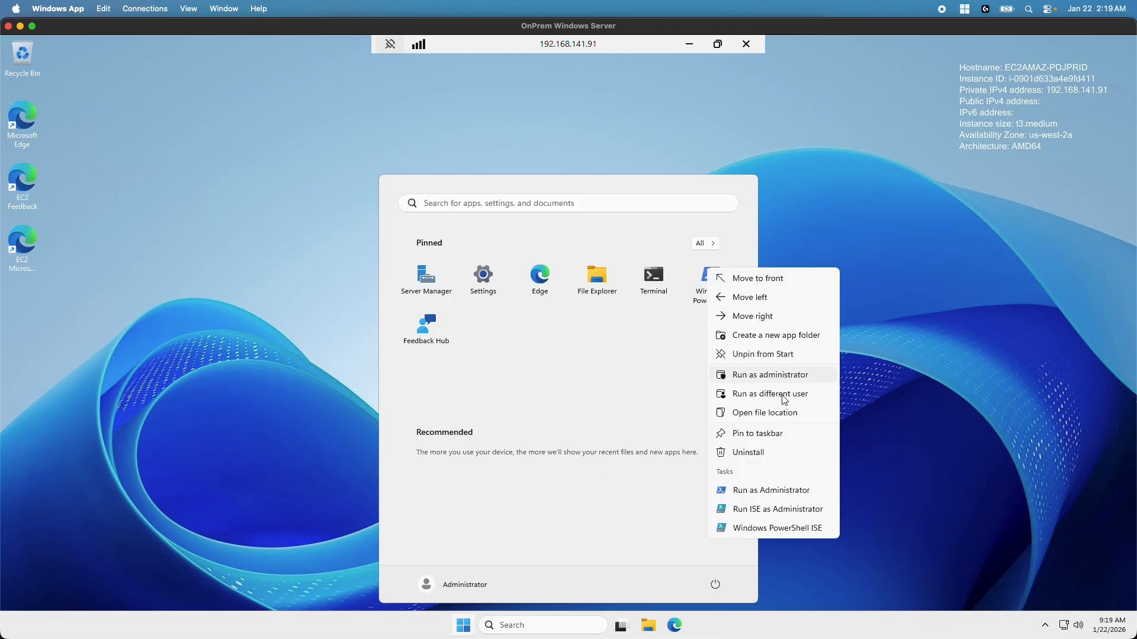
click(774, 377)
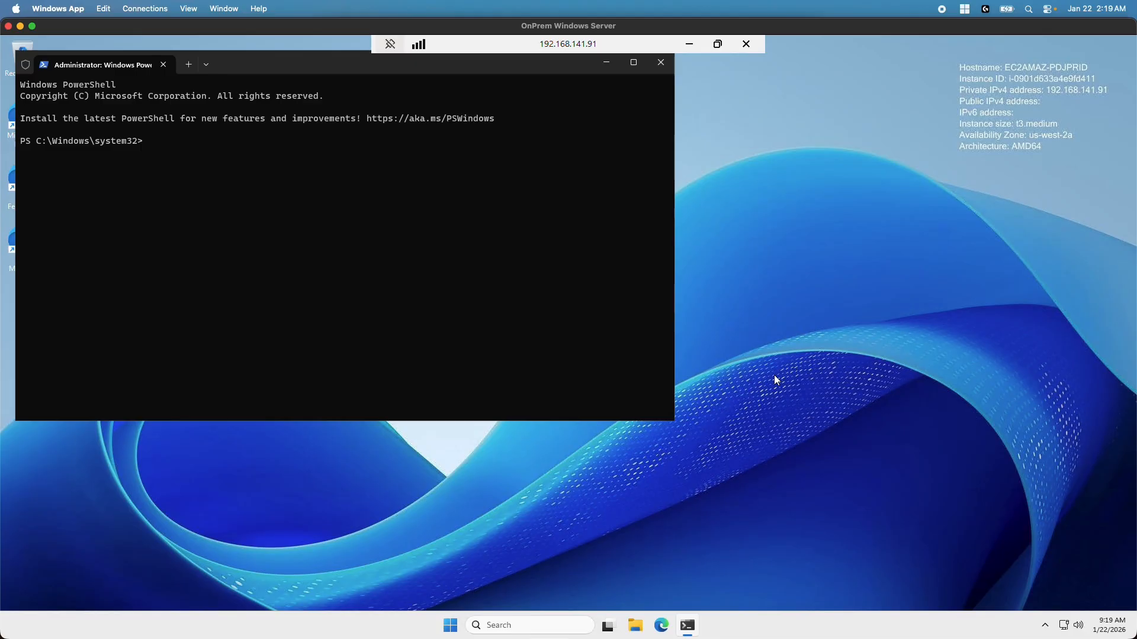
Run nslookup awsad.local, then ping the first resolved address 10.0.138.238
text(okup awsad.local)
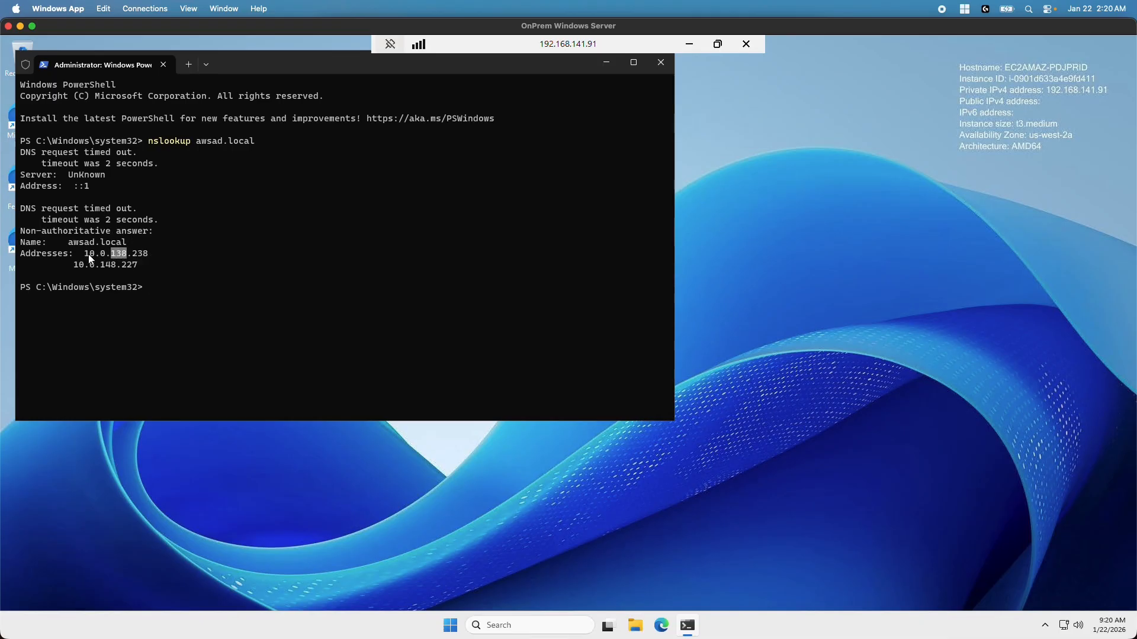
drag(84, 254, 144, 254)
key(ctrl+c)
text(ping)
key(ctrl+v)
key(Return)
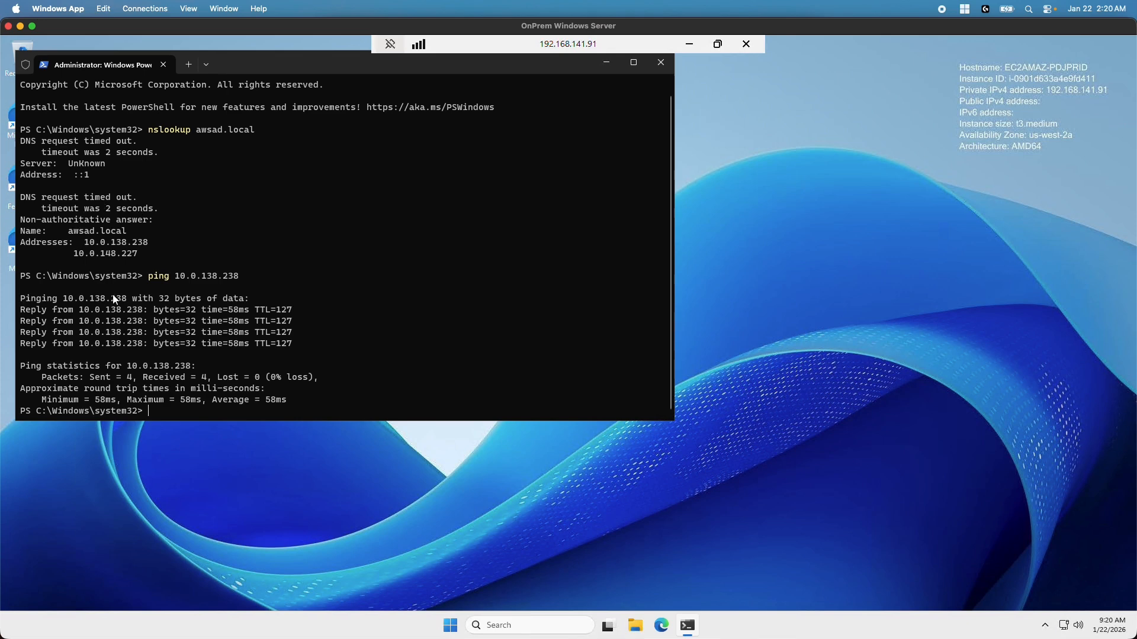
Launch Active Directory Domains and Trusts from Windows Tools on the Start menu
click(450, 626)
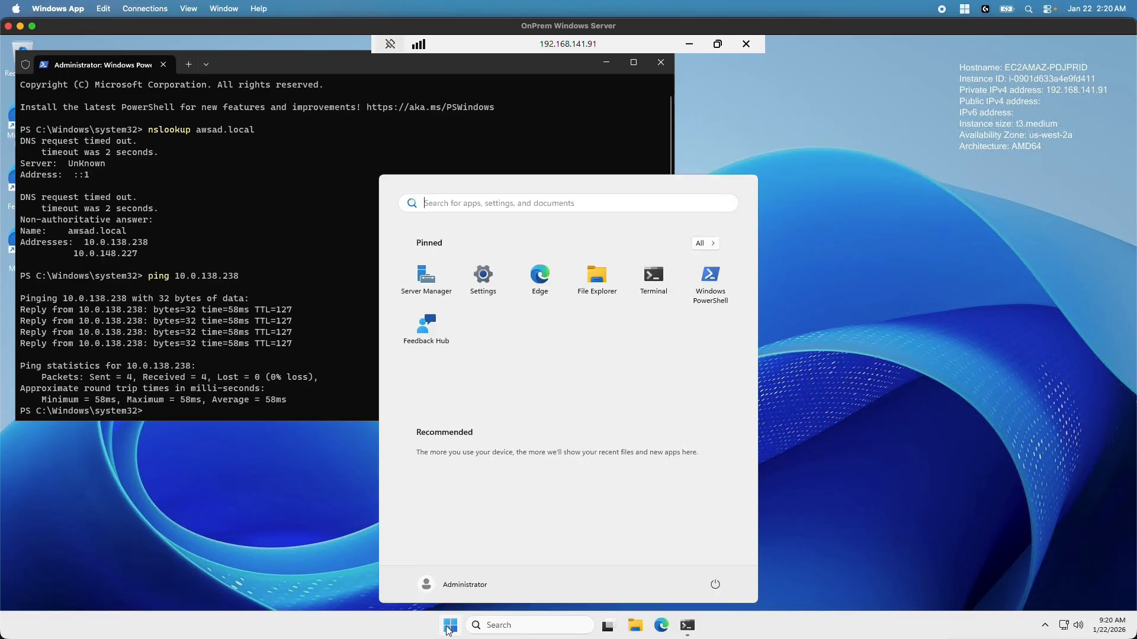
click(702, 243)
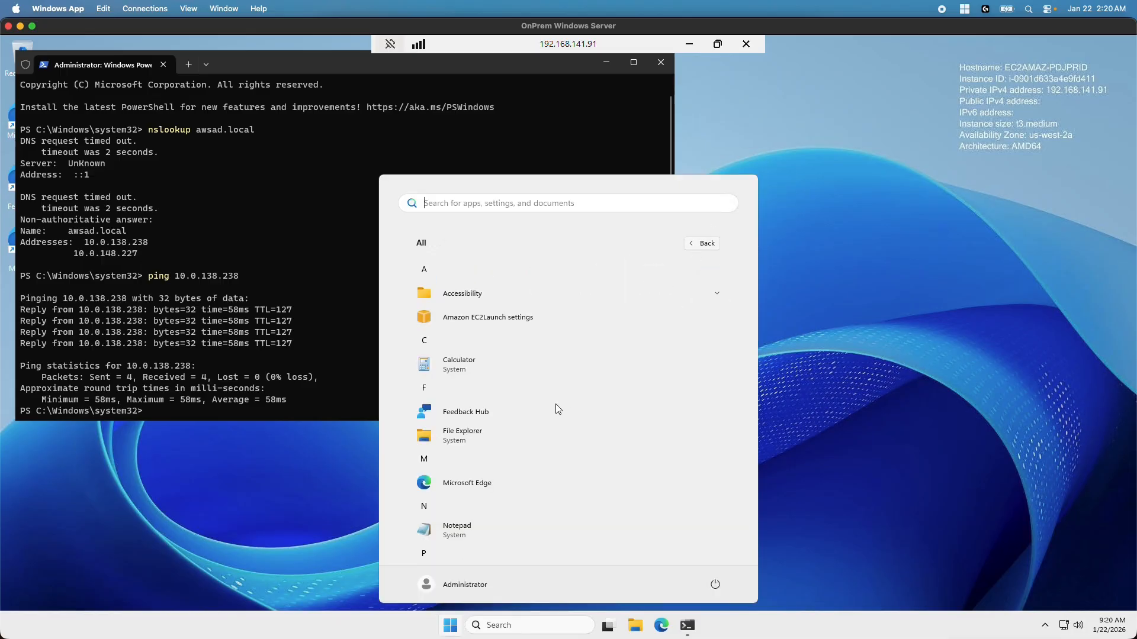
scroll(540, 407, down, 3)
scroll(537, 405, down, 2)
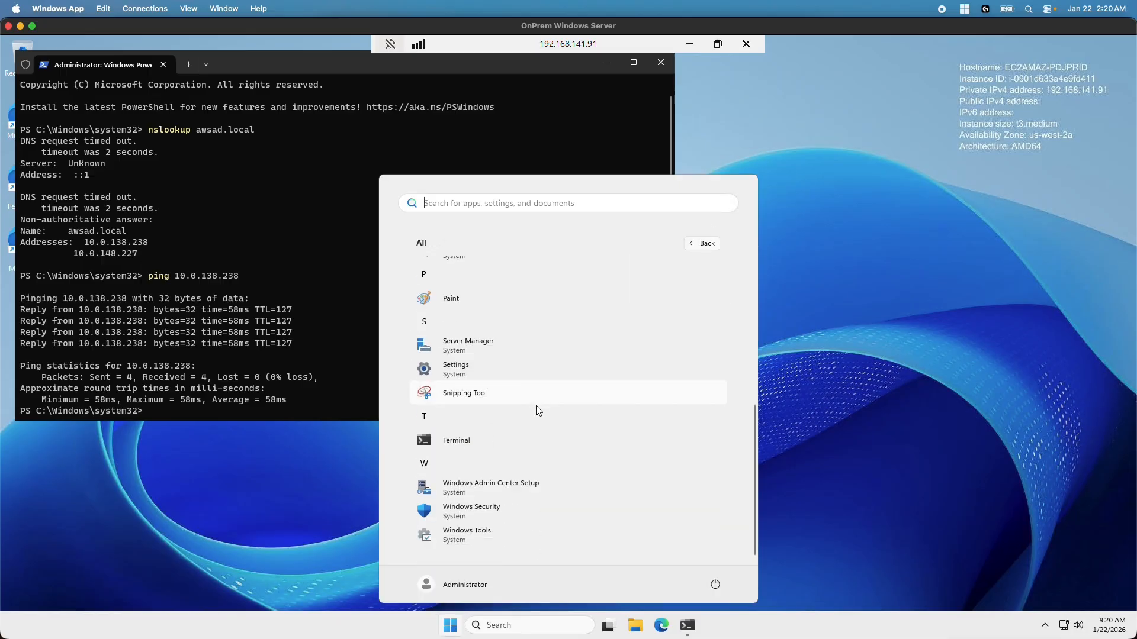
click(470, 536)
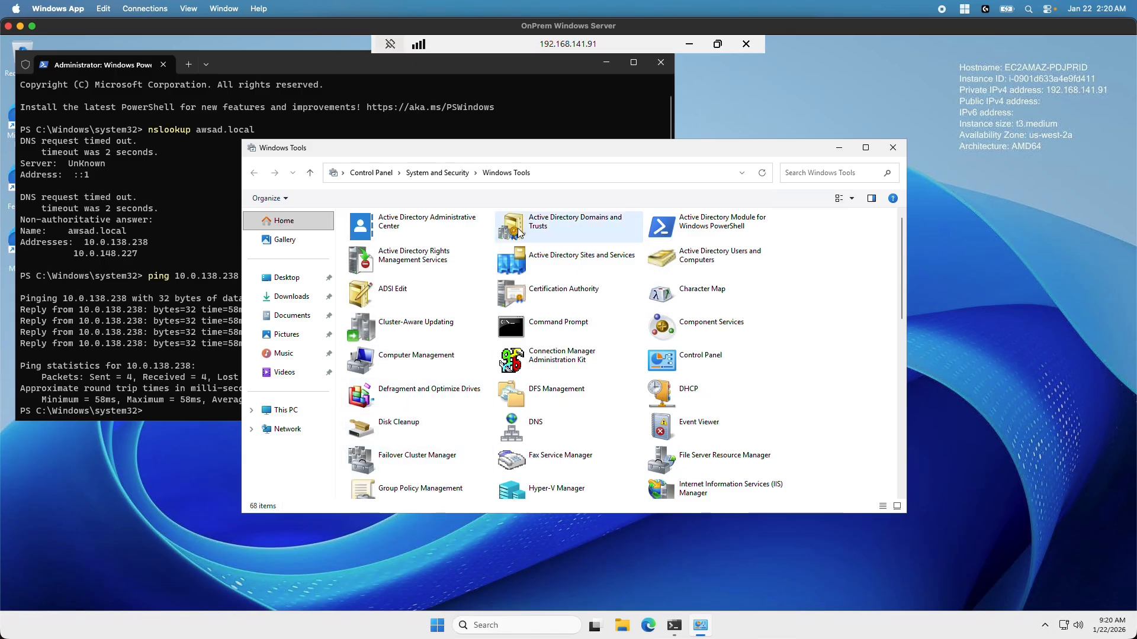
double_click(541, 227)
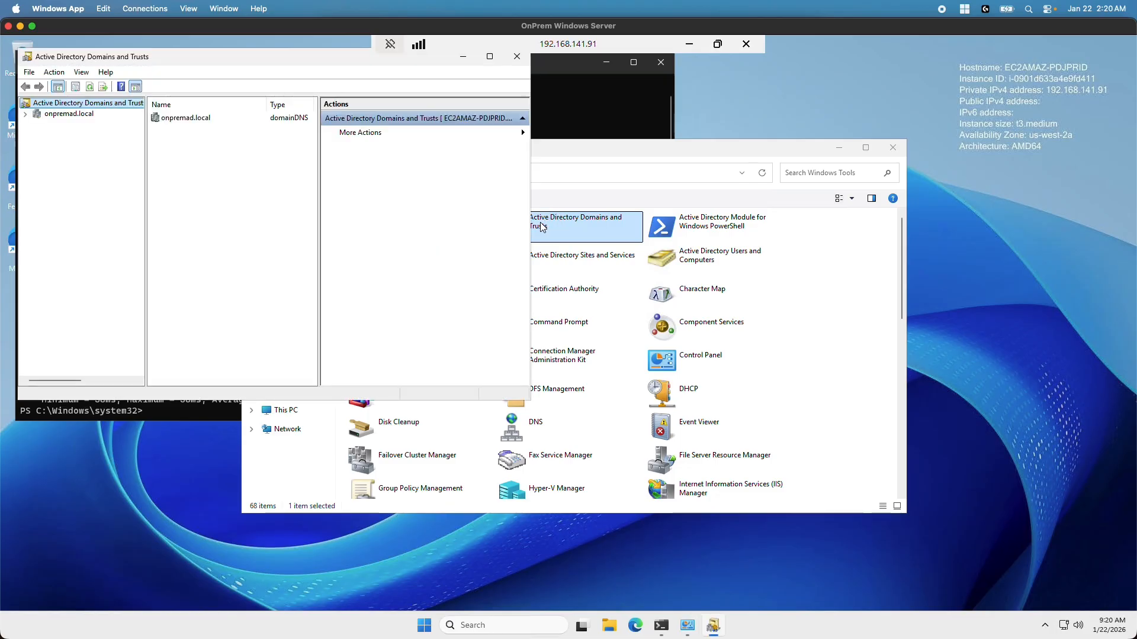
Open onpremad.local's Properties, go to the Trusts tab and start the New Trust Wizard
click(25, 113)
click(67, 115)
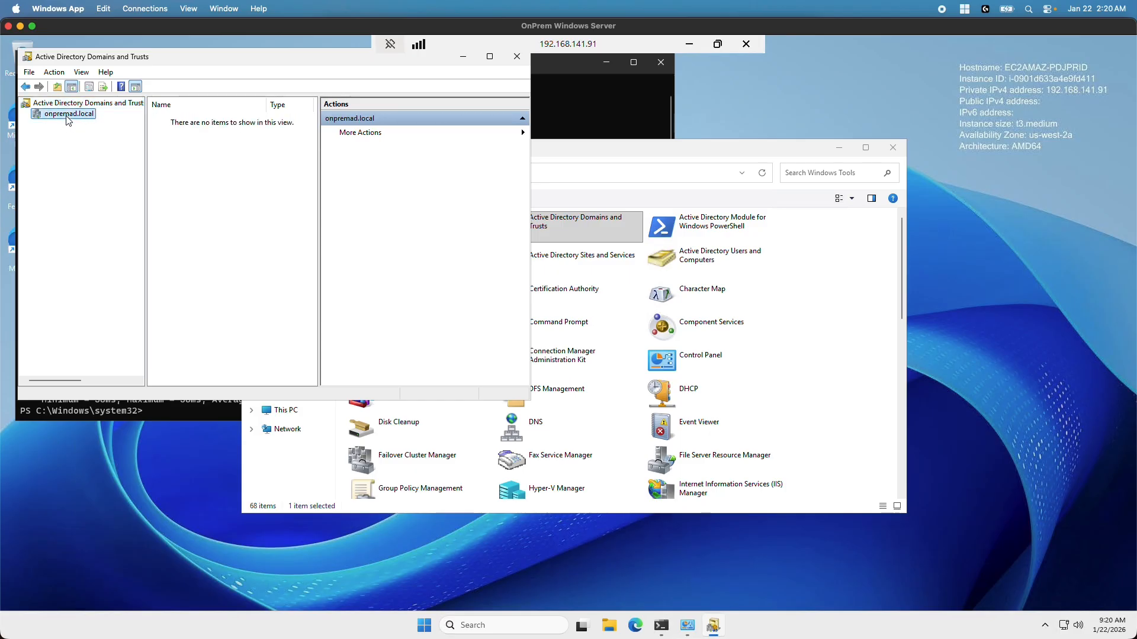
right_click(67, 116)
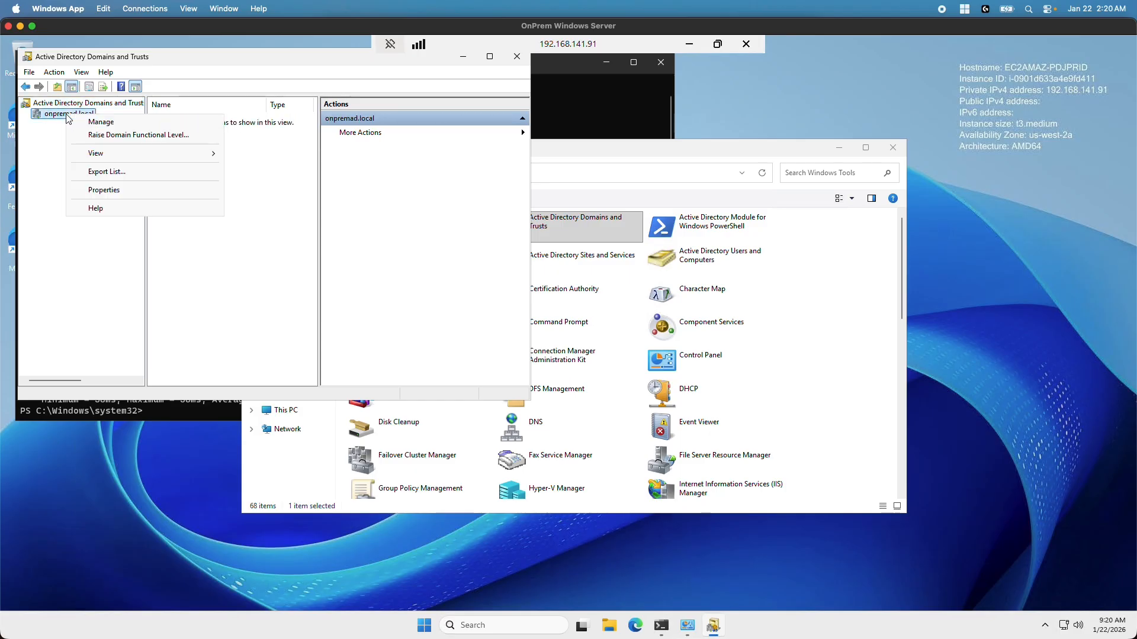
click(108, 190)
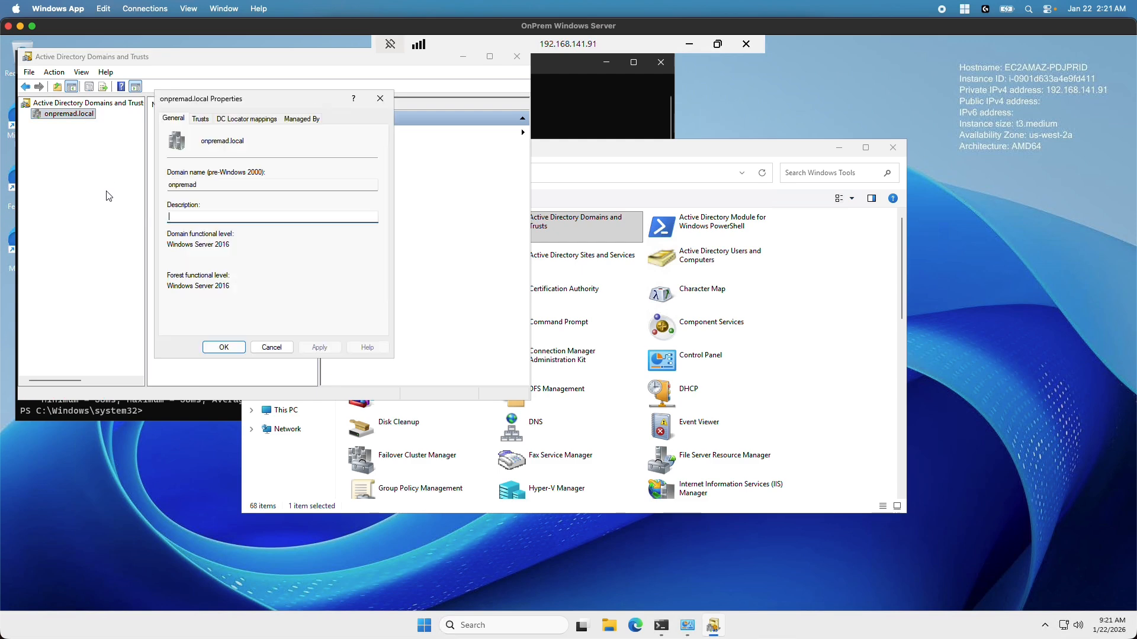
click(199, 118)
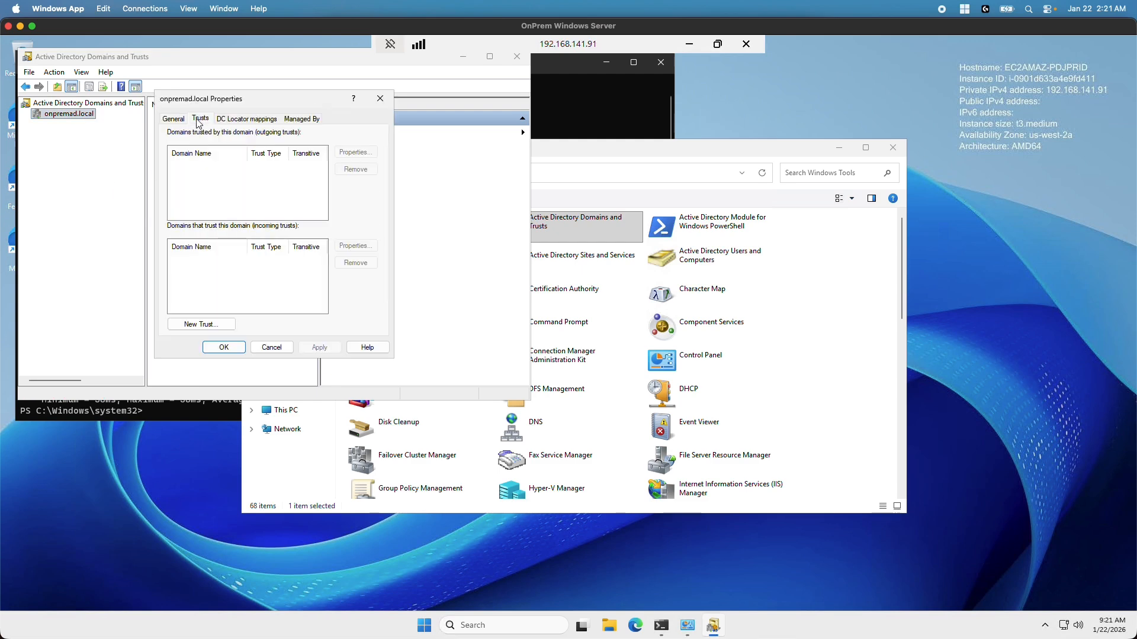
click(194, 325)
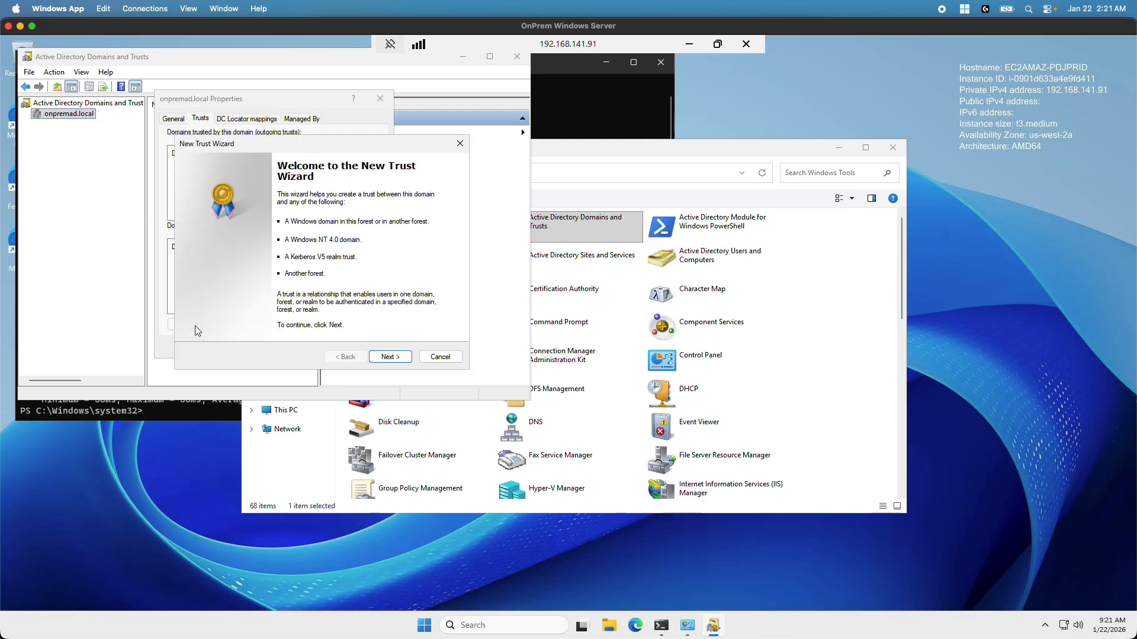
Set up a two-way forest trust to awsad.local, this domain only, with forest-wide authentication
click(386, 357)
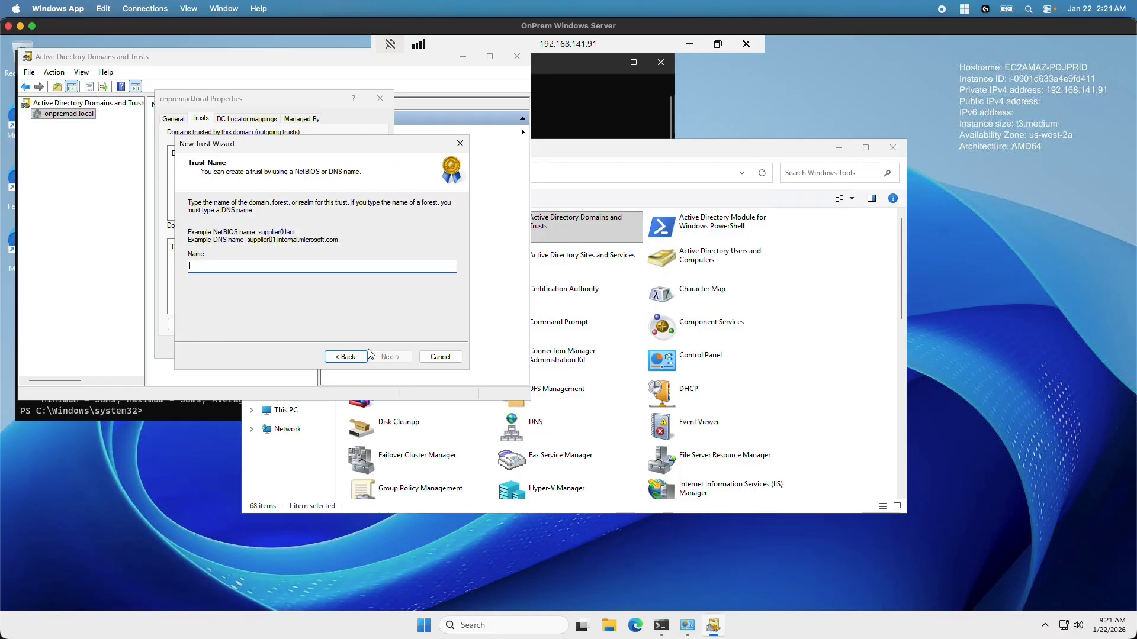
text(awsad)
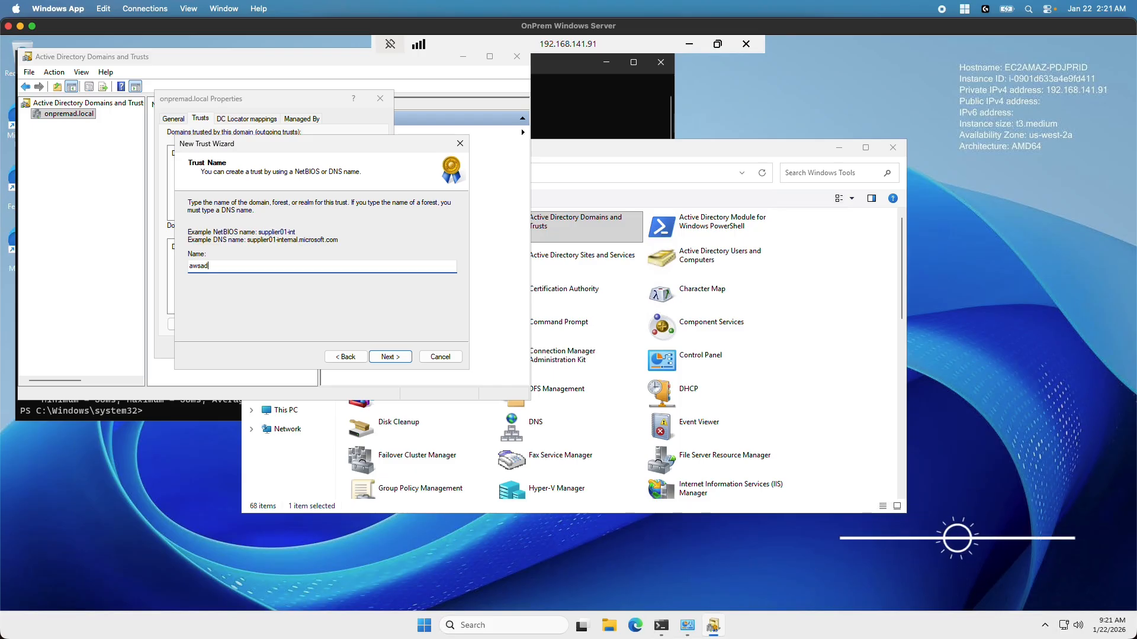
text(.local)
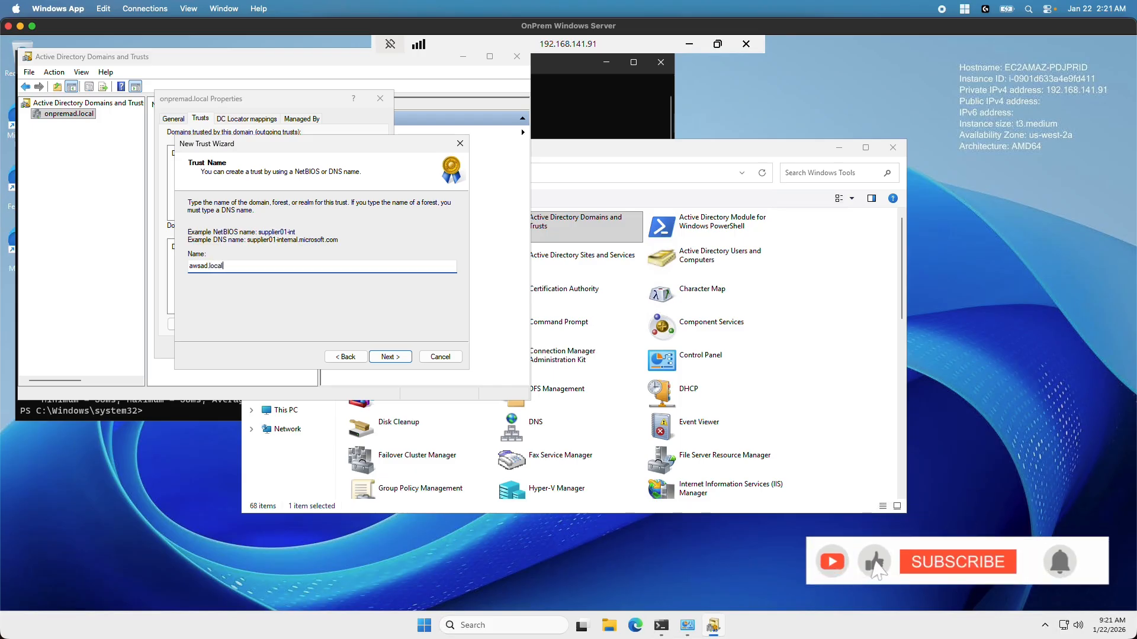
click(390, 357)
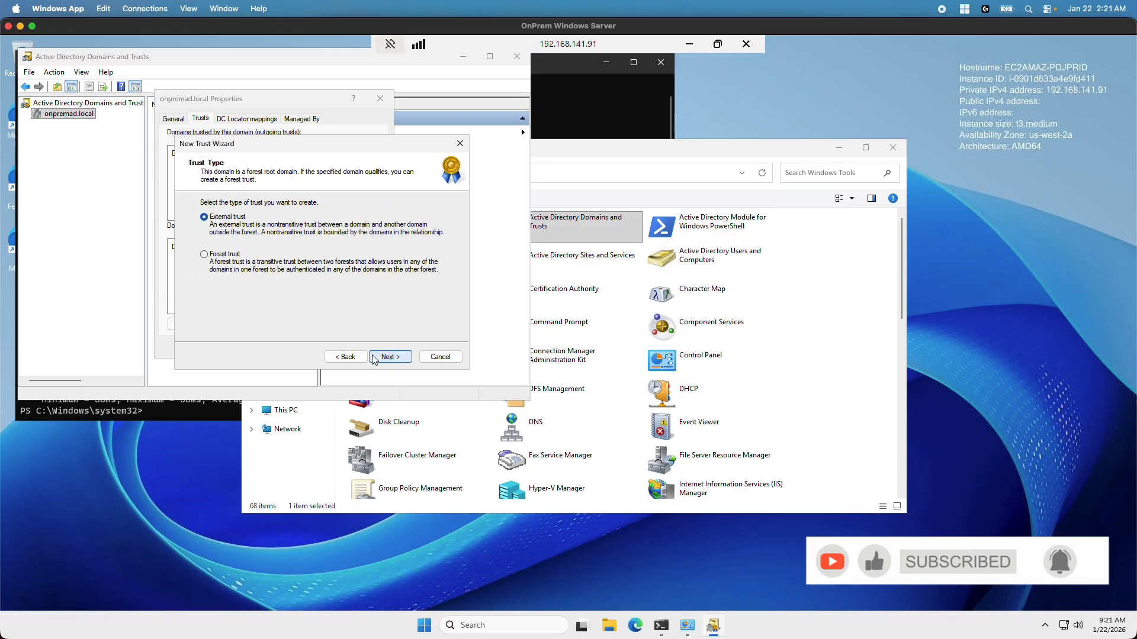
click(212, 258)
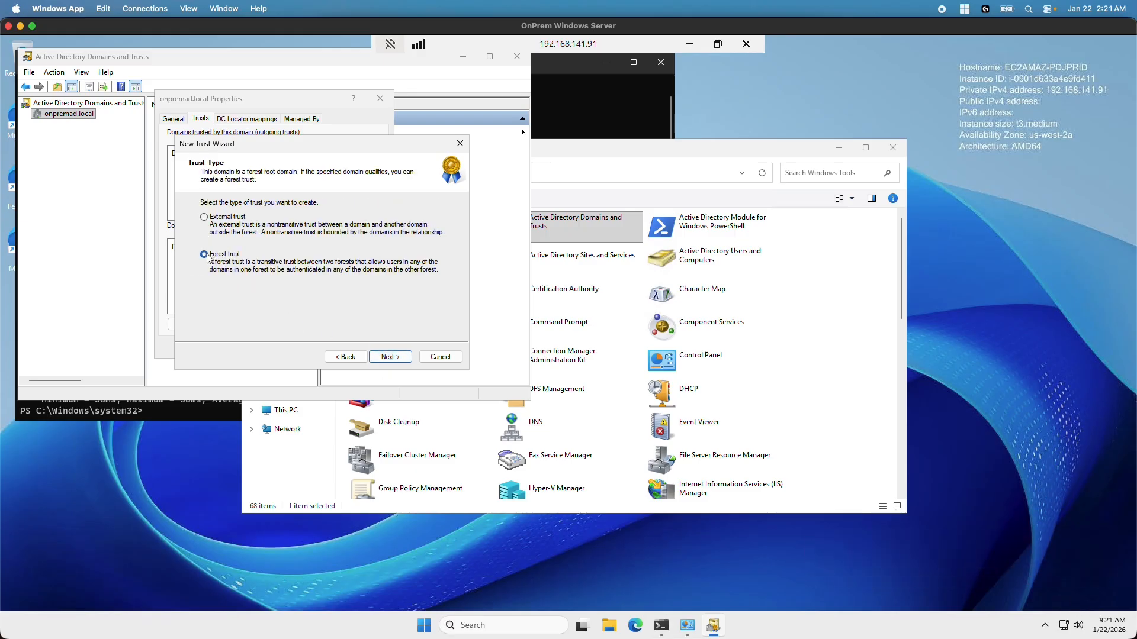
click(388, 359)
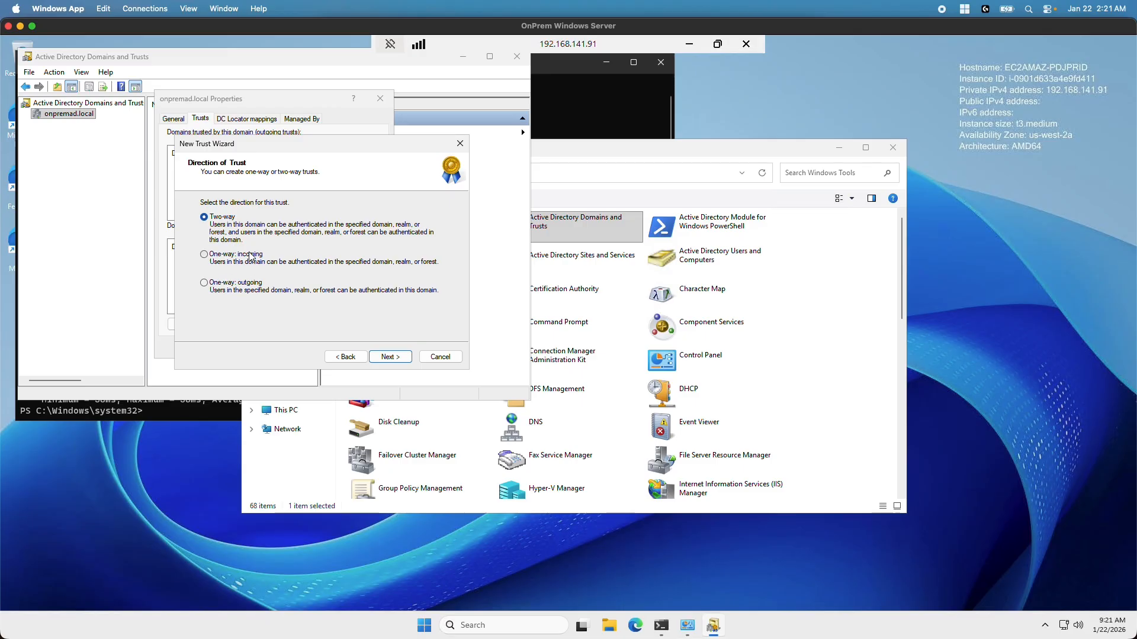
click(400, 359)
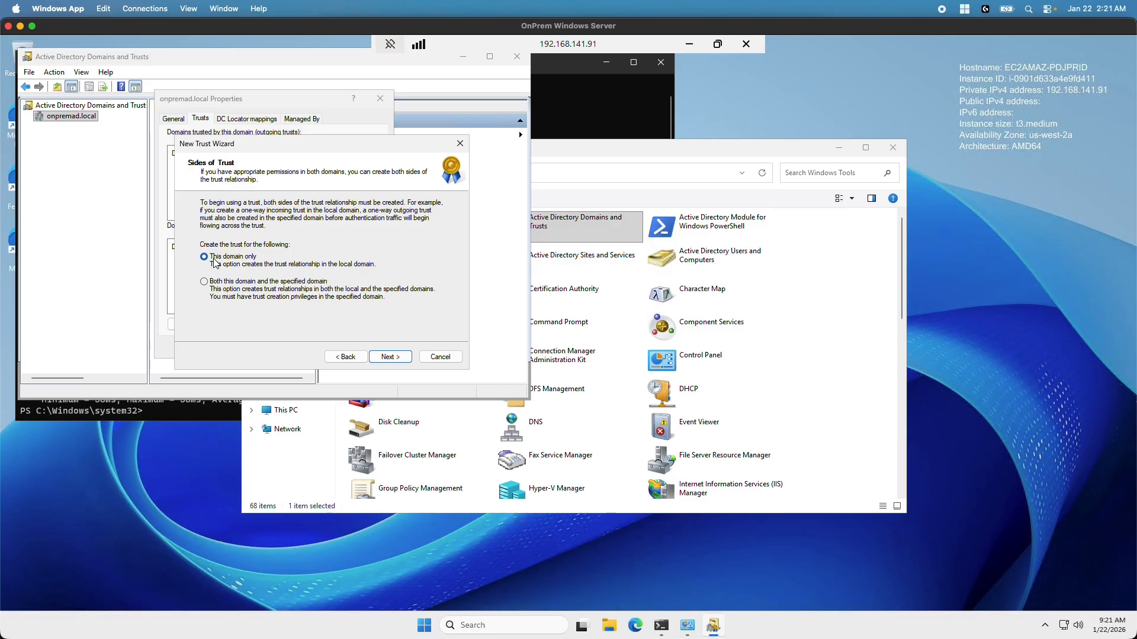
click(395, 360)
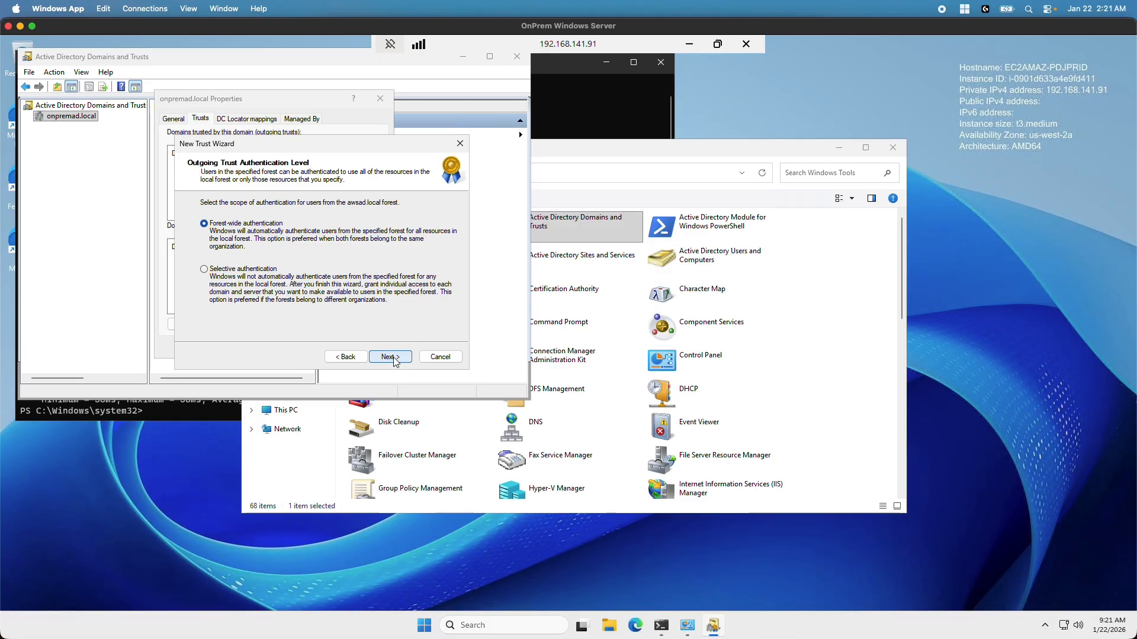
click(394, 358)
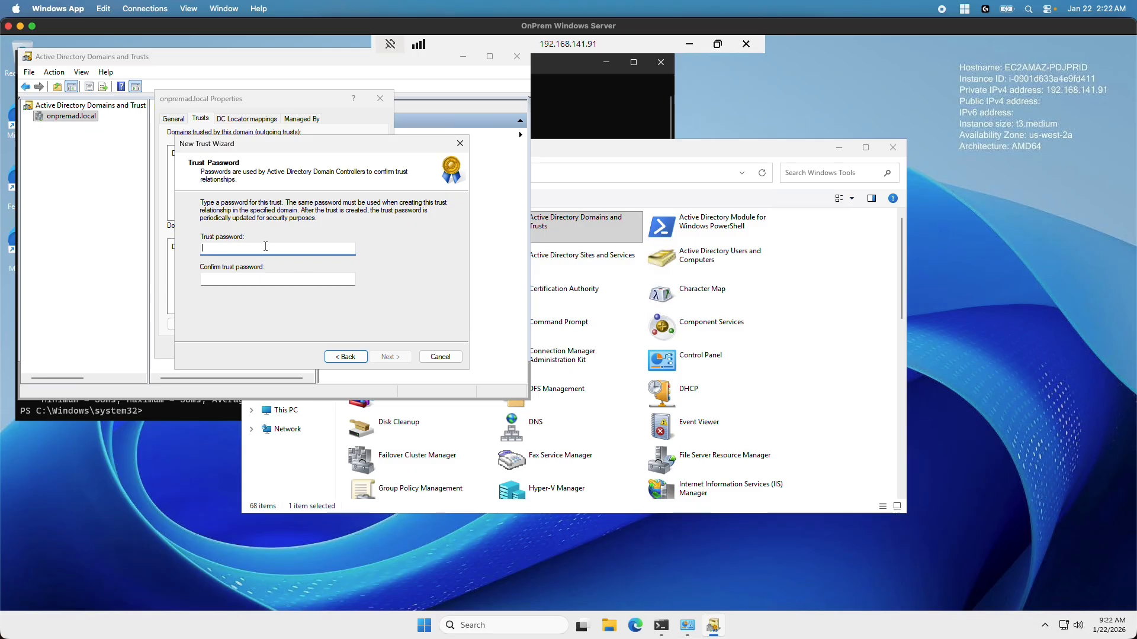
Enter and confirm the trust password, then create the trust with the reviewed settings
text(P@ssw0rd)
key(Tab)
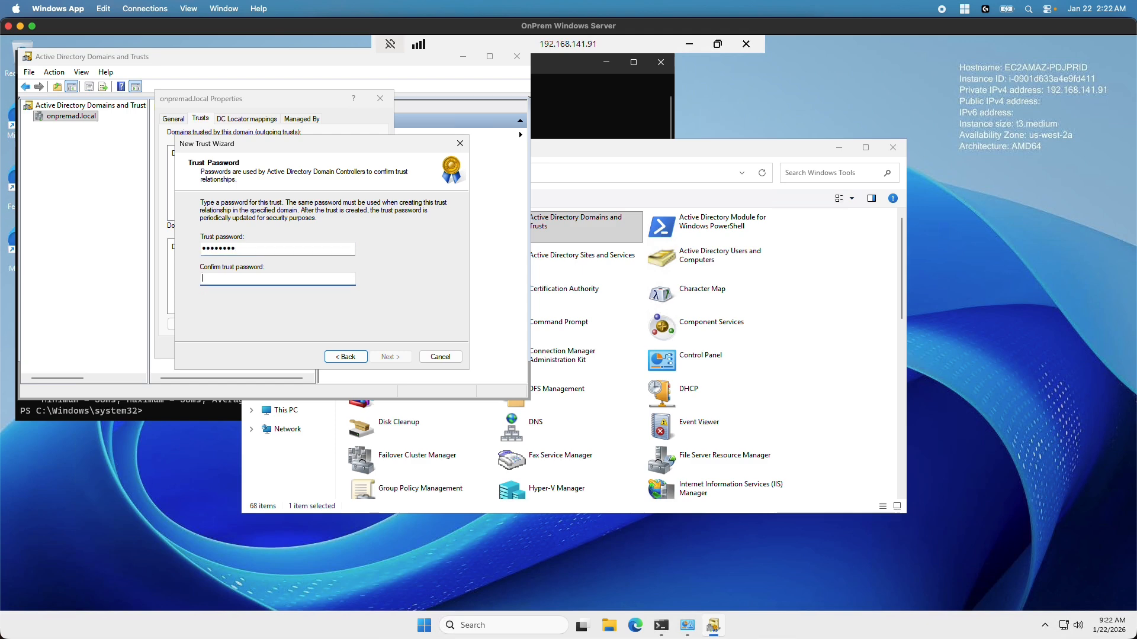
text(P@ss)
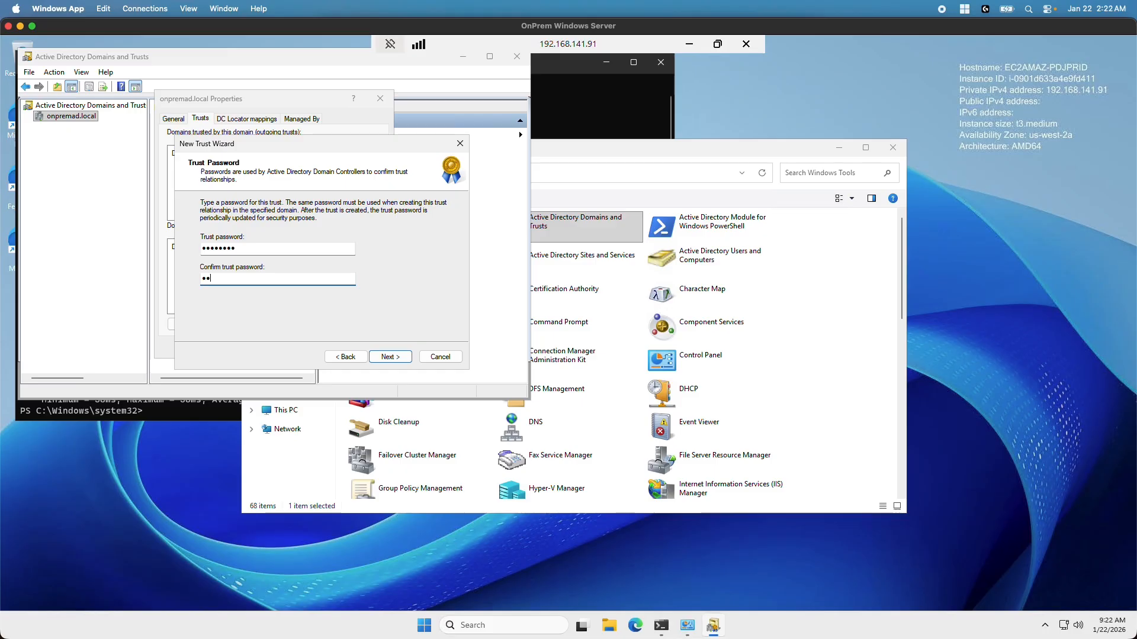
text(w0r)
click(401, 360)
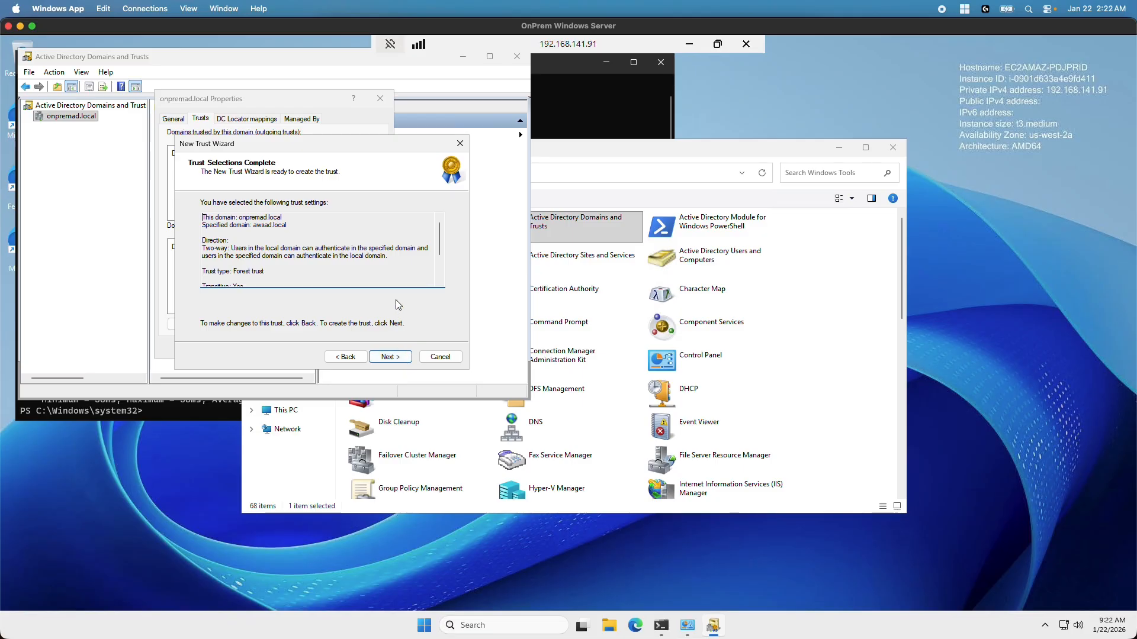
scroll(369, 251, down, 2)
click(405, 359)
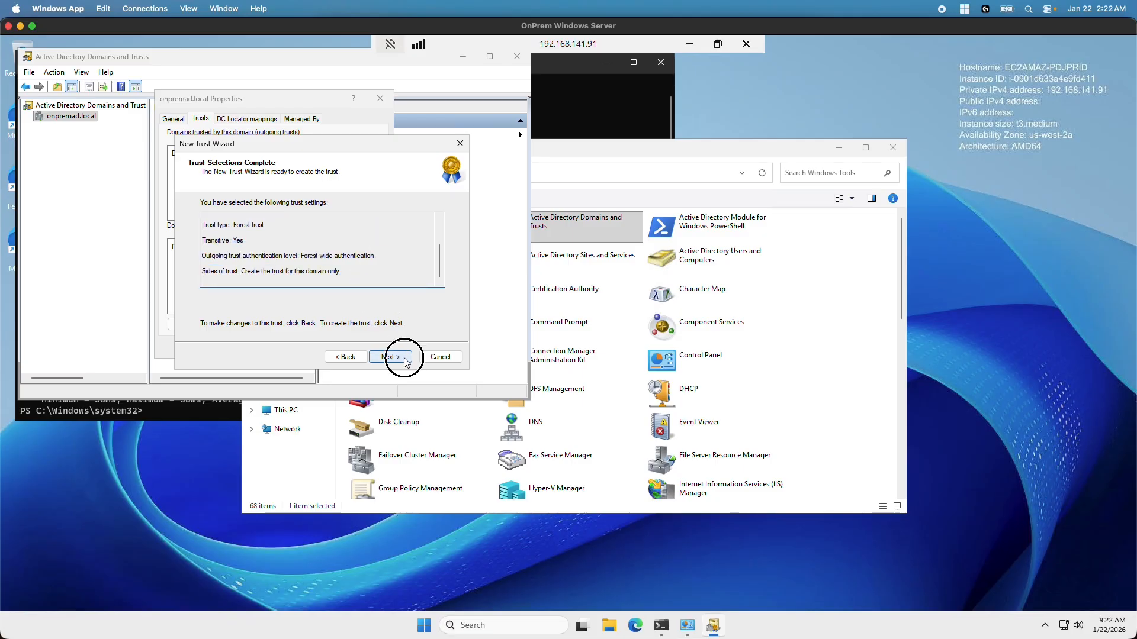
click(402, 359)
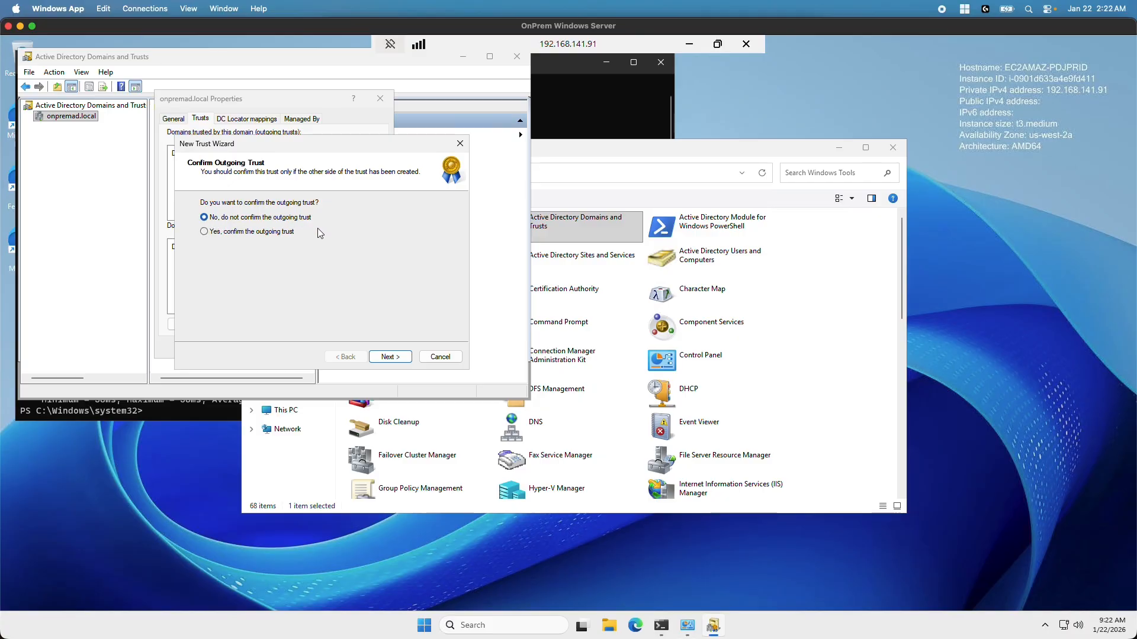
Skip confirming the outgoing and incoming trusts, finish, and close Domains and Trusts
click(390, 357)
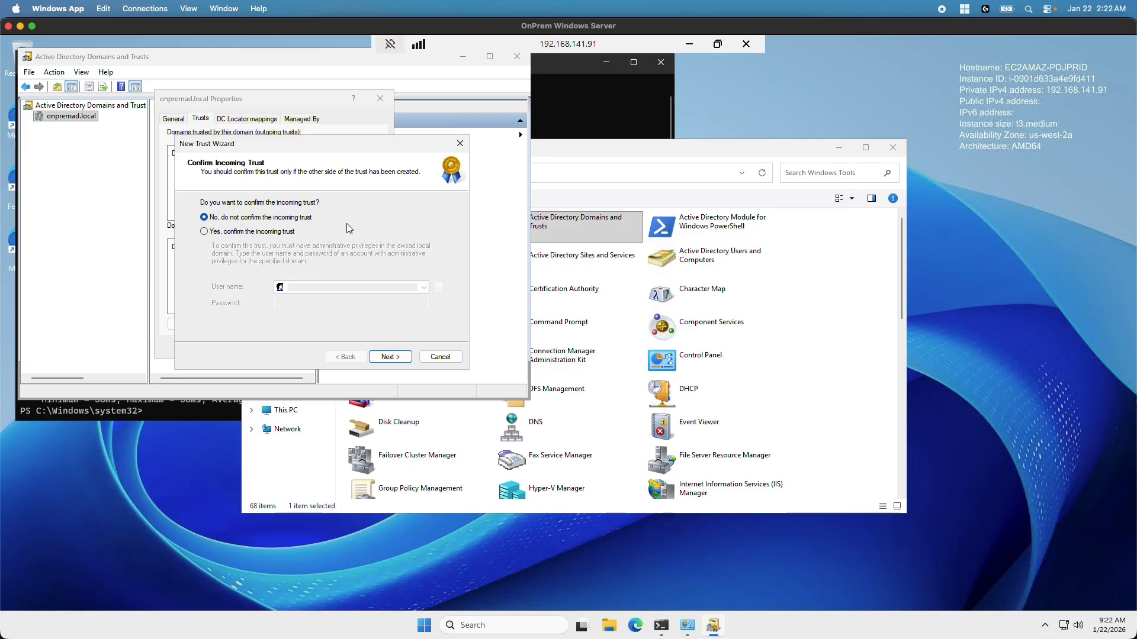
click(391, 357)
click(390, 357)
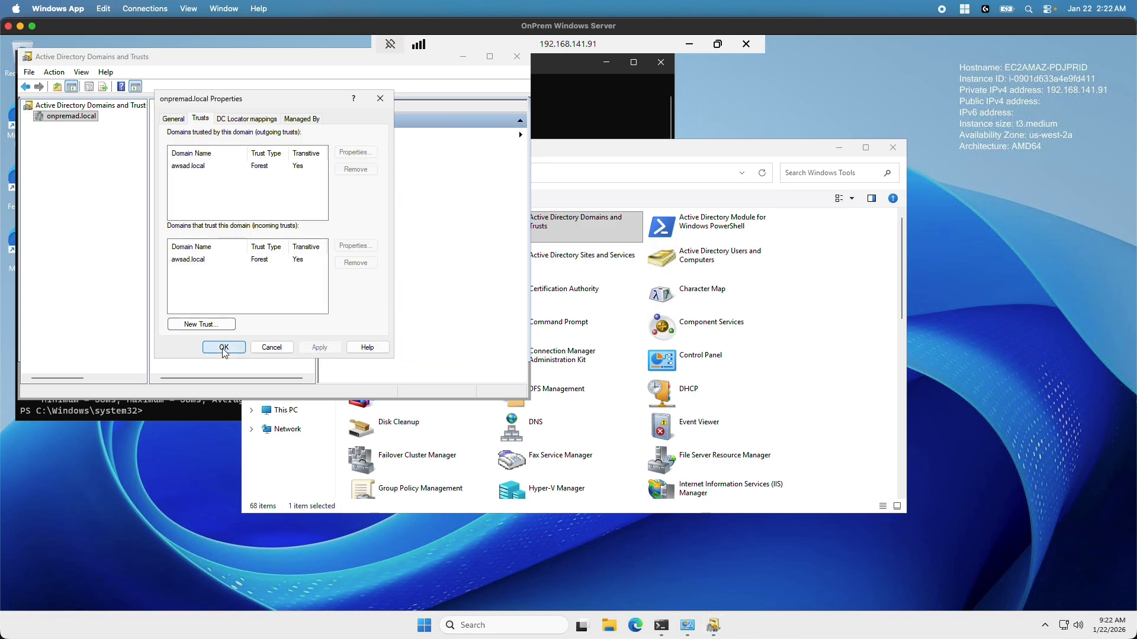
click(223, 348)
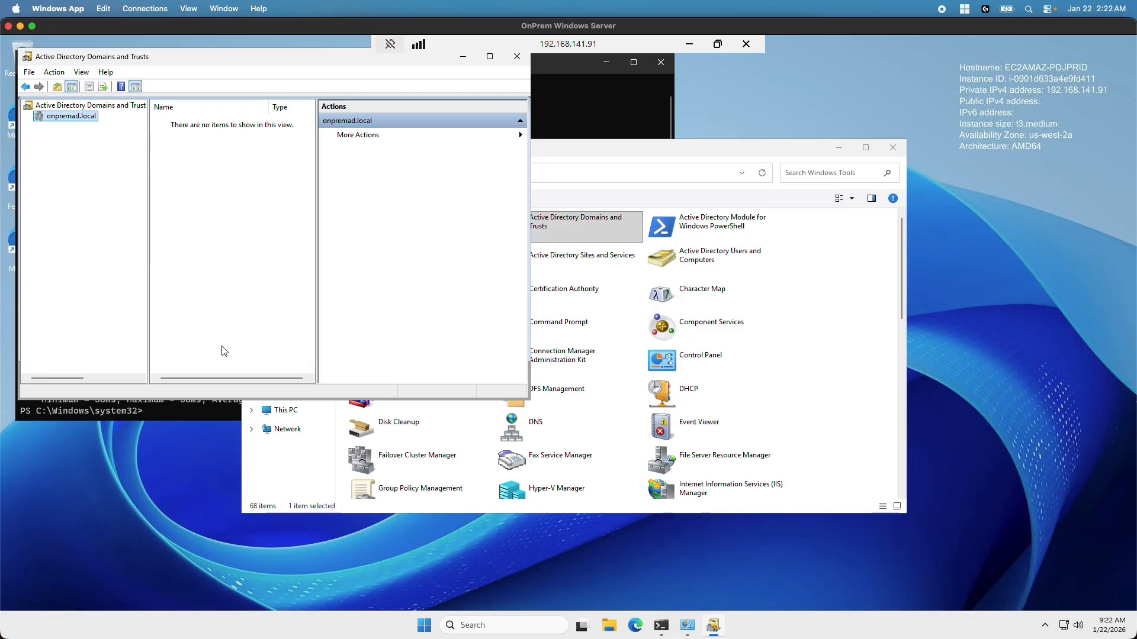
click(523, 59)
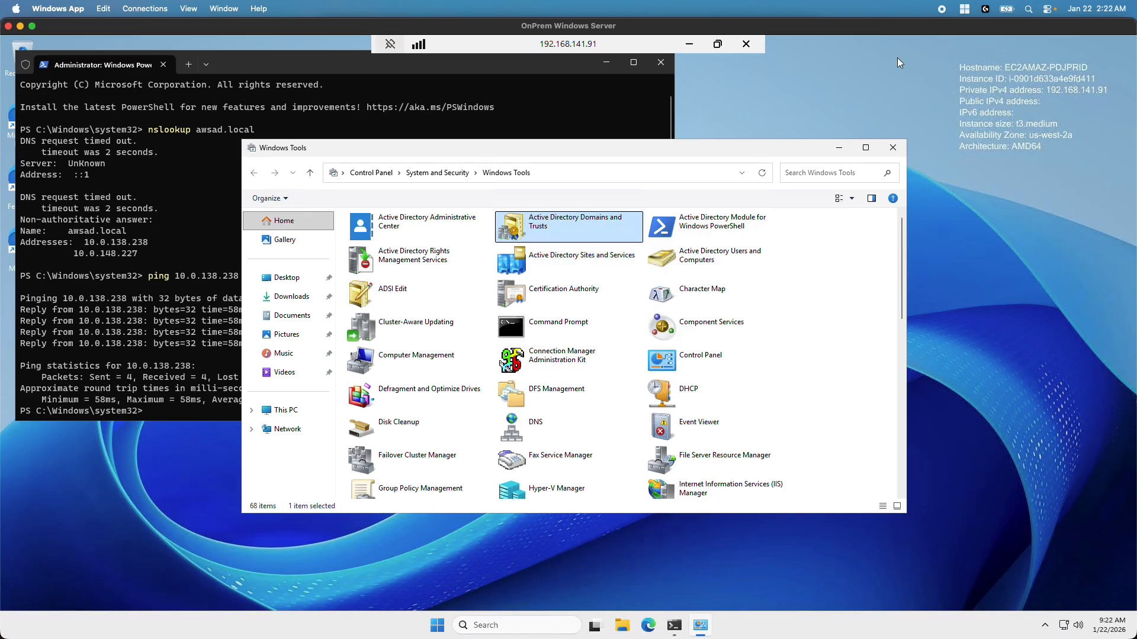
Minimize the RDP session, make the AWS console full screen, and add a trust relationship
click(20, 27)
click(931, 31)
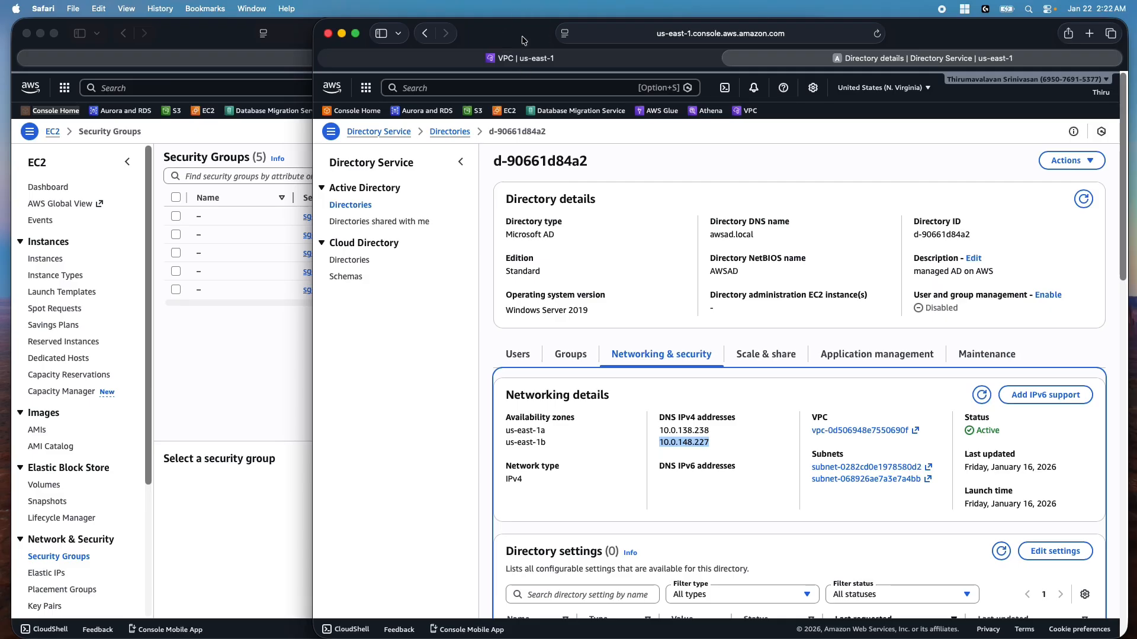
click(355, 34)
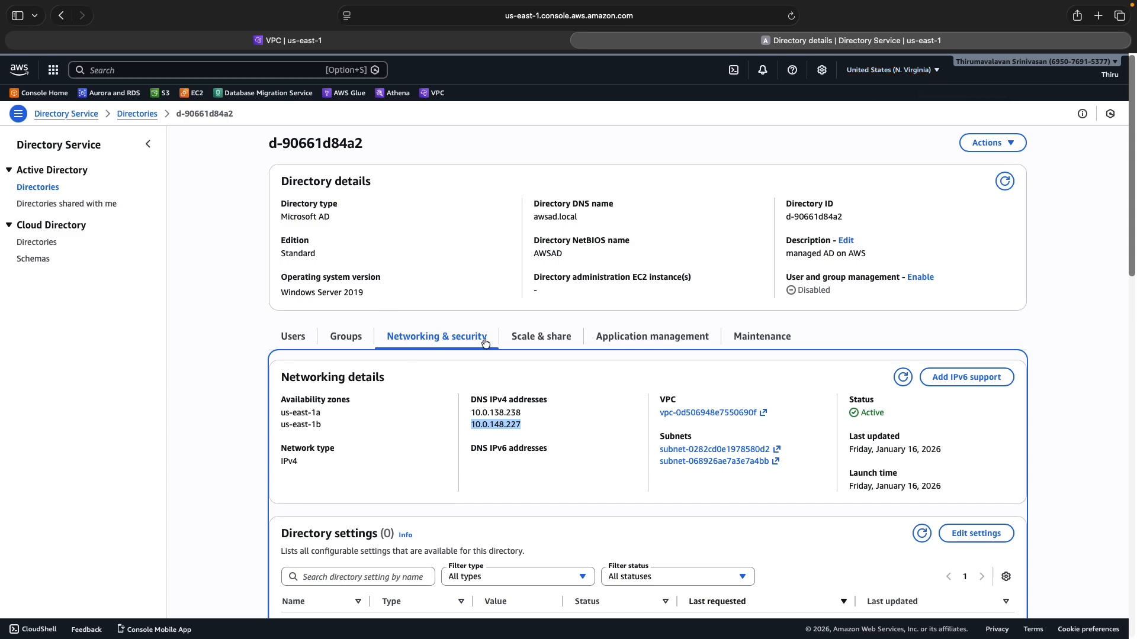
scroll(491, 379, down, 5)
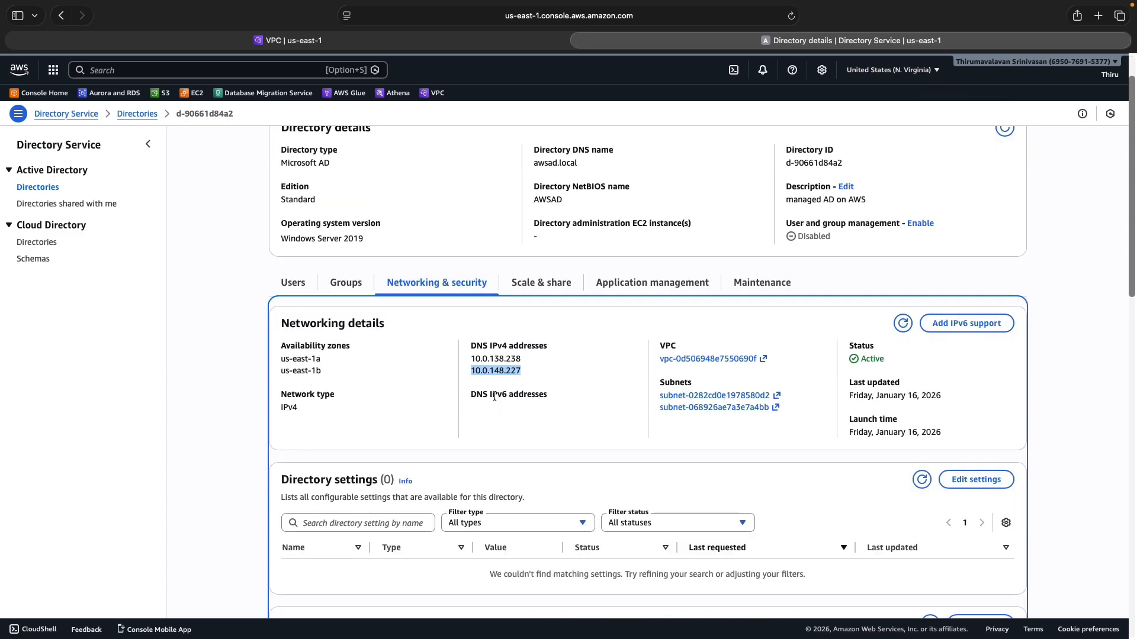
scroll(494, 396, down, 5)
scroll(493, 395, down, 3)
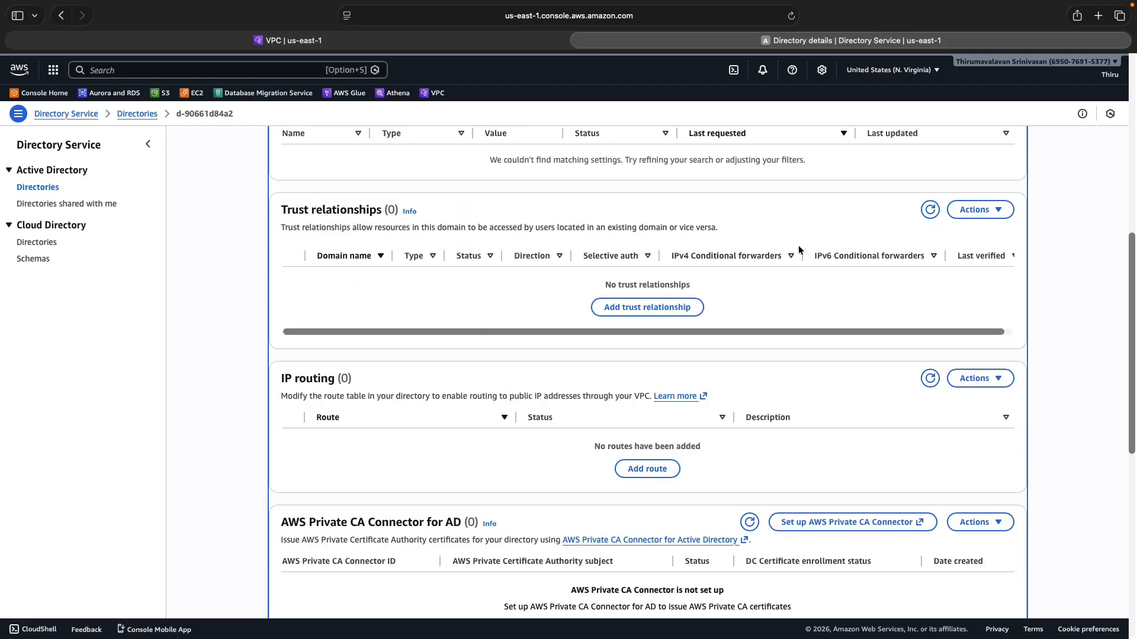
click(650, 308)
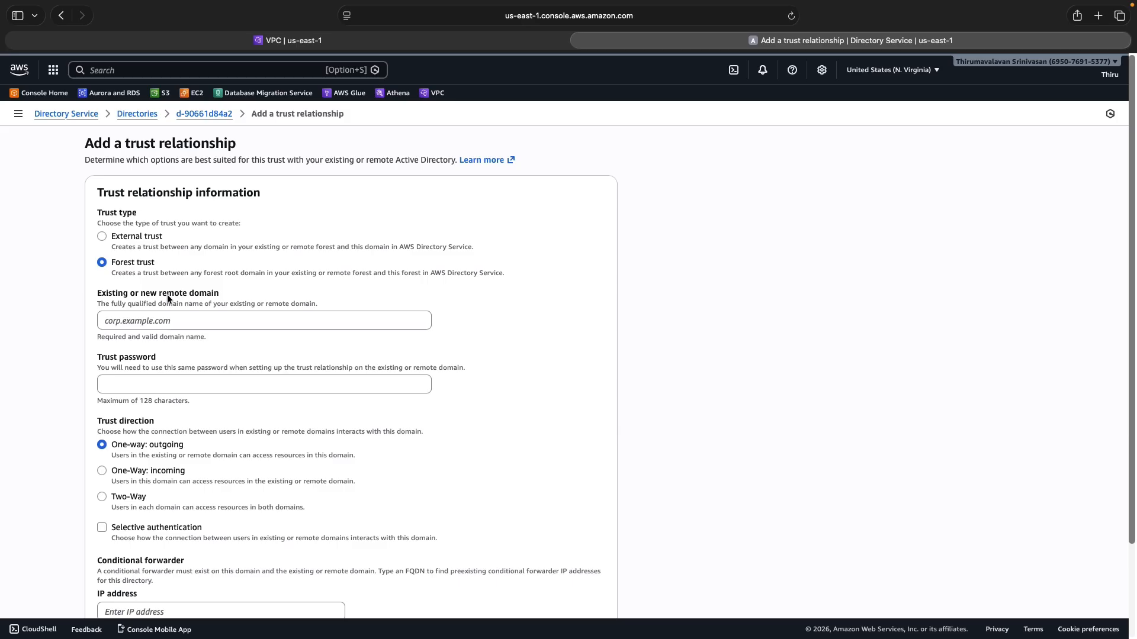
Fill in onpremad.local as remote domain, the trust password, and Two-Way direction, then exit full screen
click(151, 323)
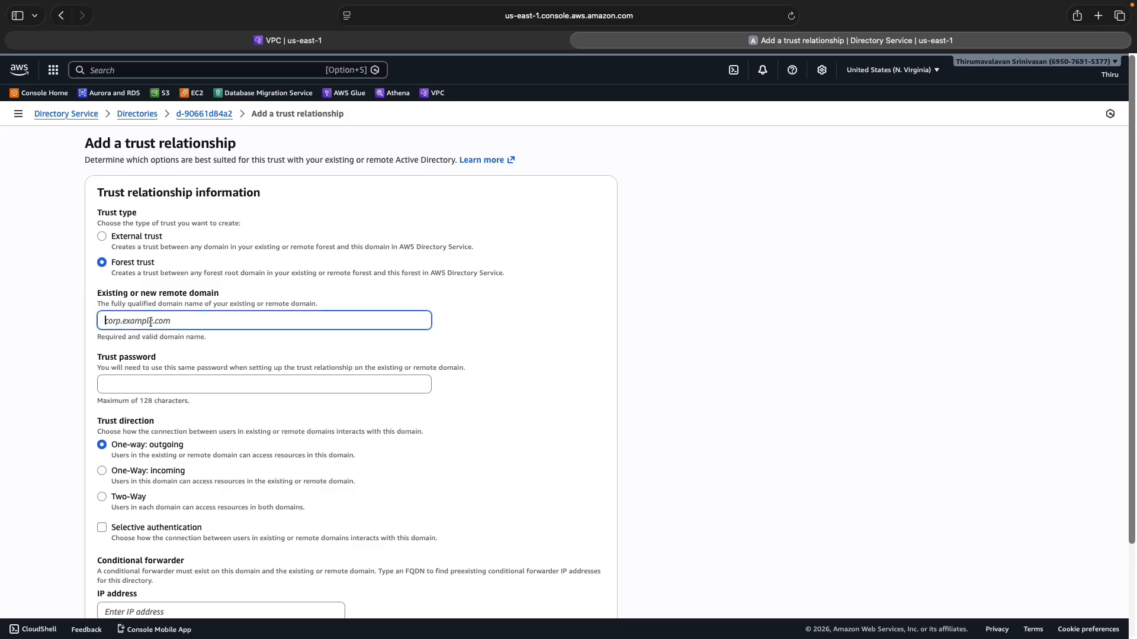
text(onpremad.local)
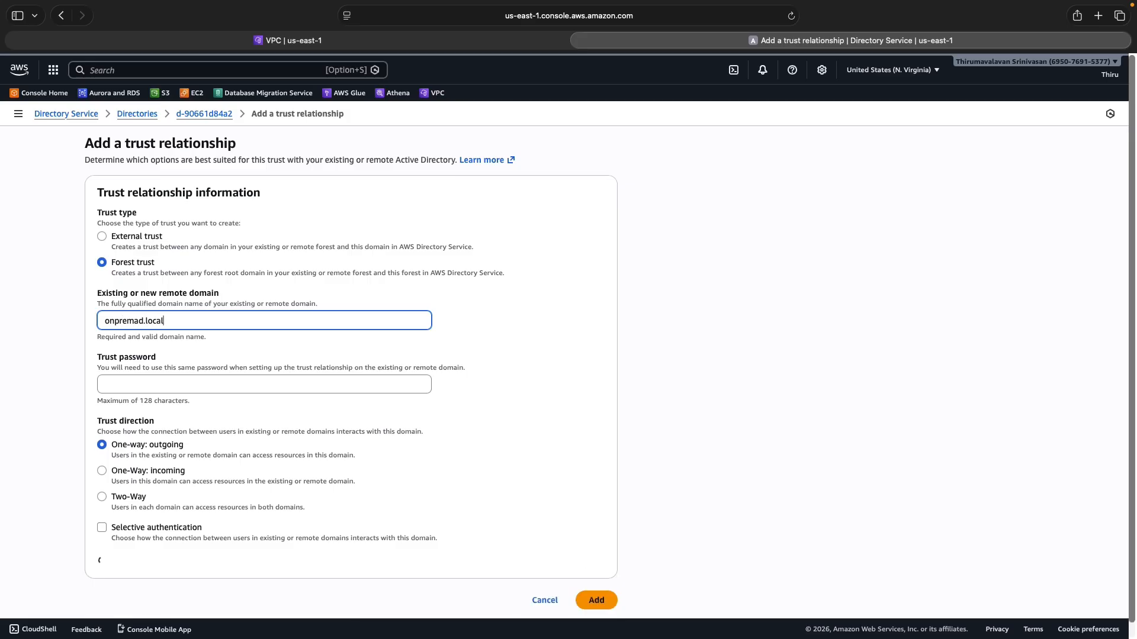
click(145, 384)
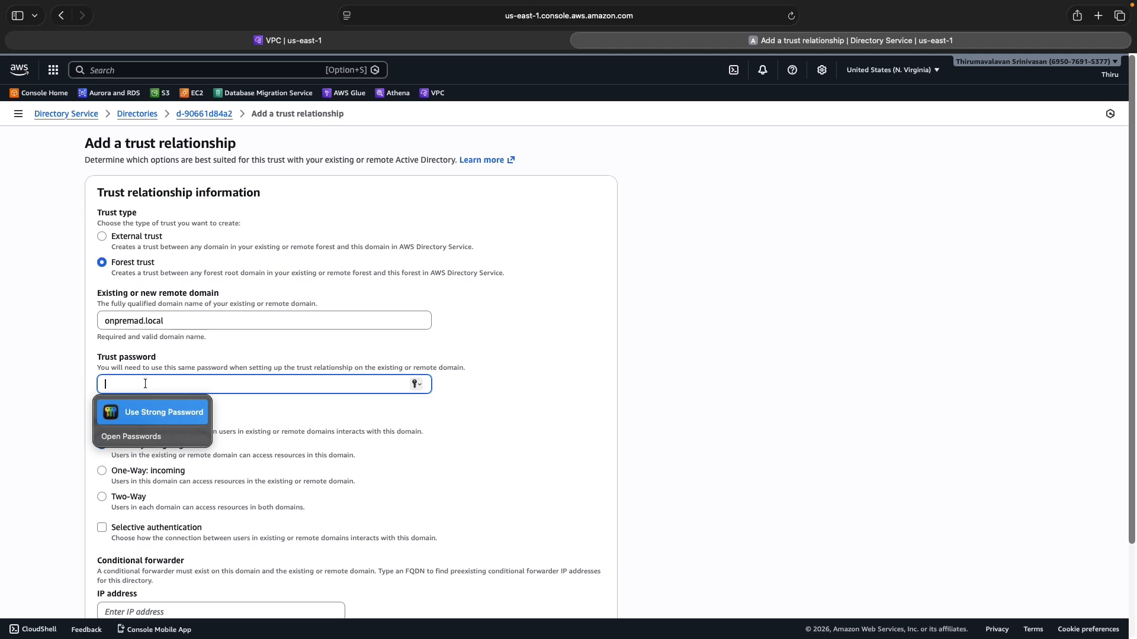
text(P)
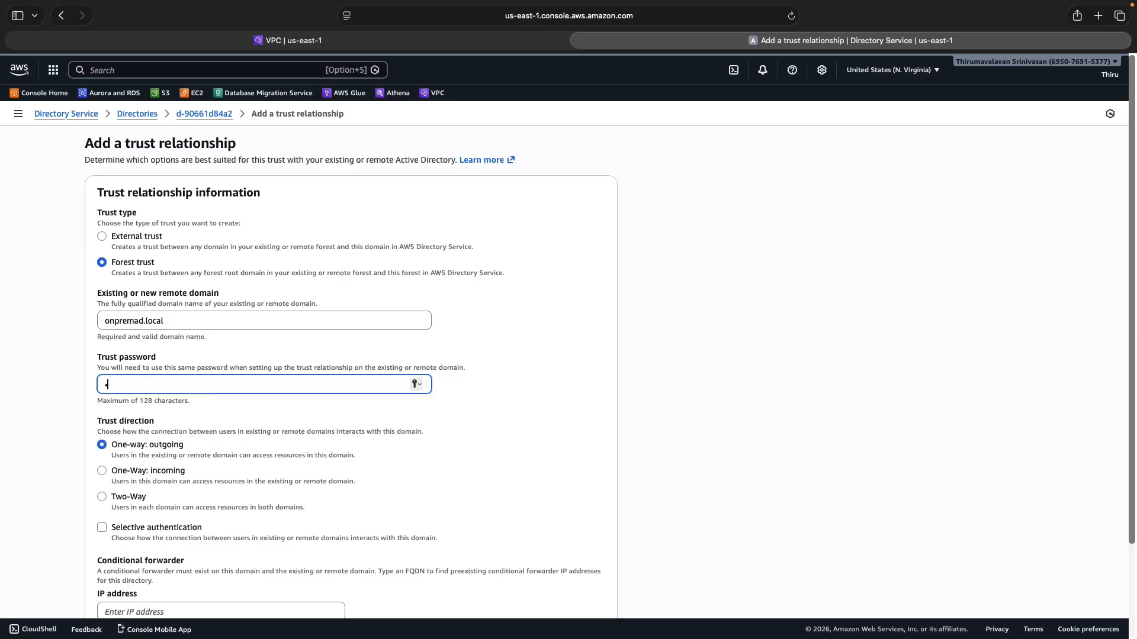
text(asswor)
click(103, 497)
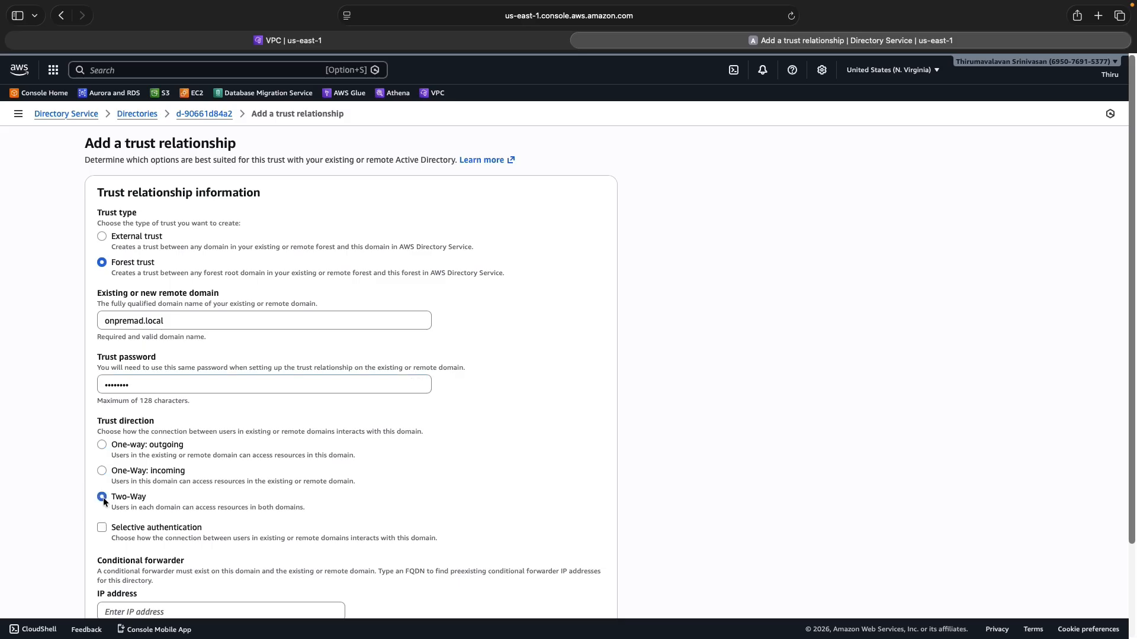
scroll(400, 451, down, 3)
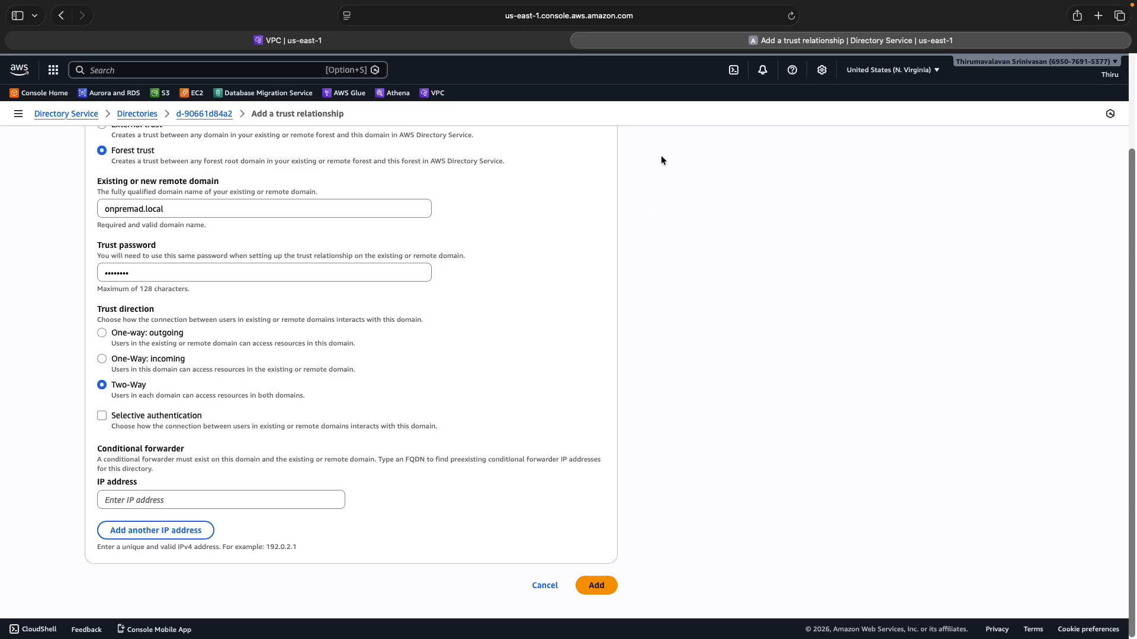
mouse_move(28, 3)
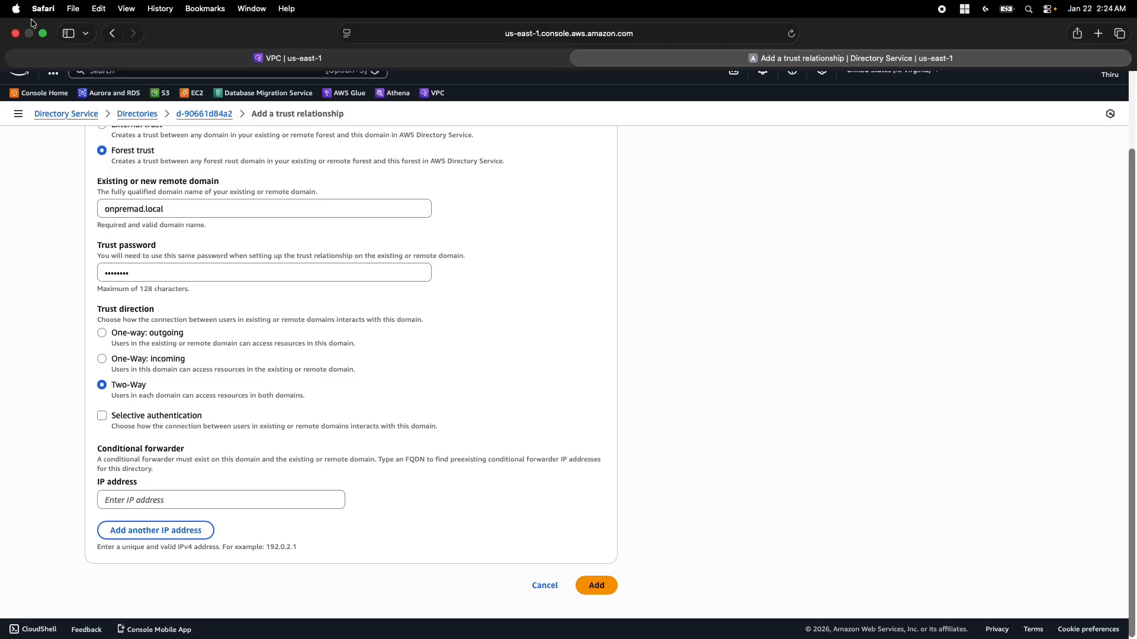
click(38, 29)
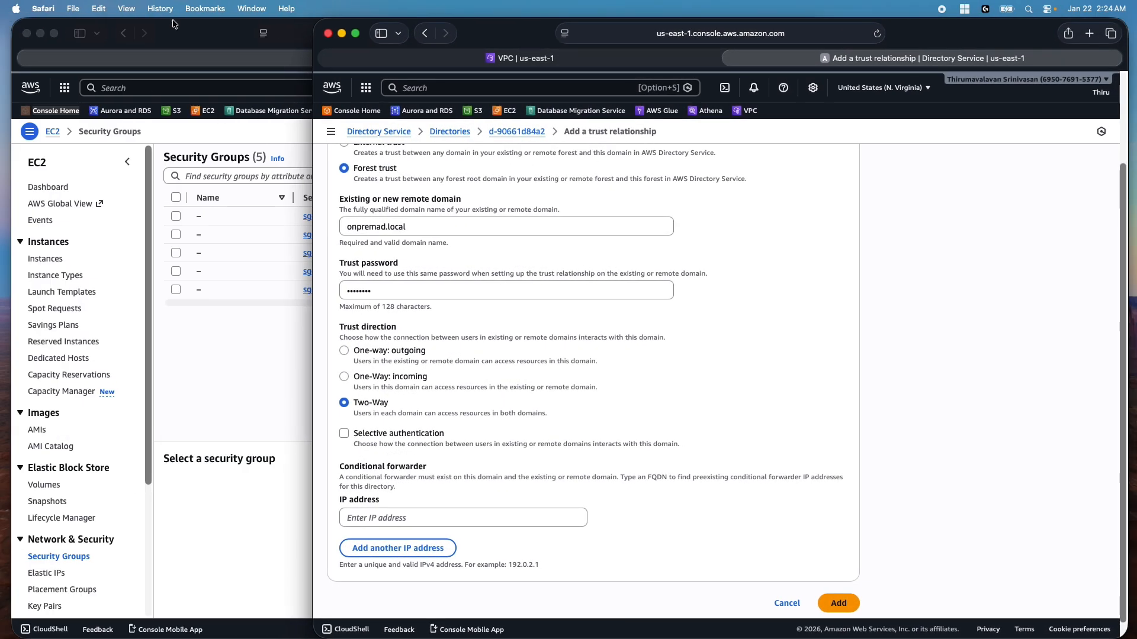
Copy OnPremDC's private IPv4 address 192.168.141.91 from EC2 Instances, then return to the trust form
click(215, 43)
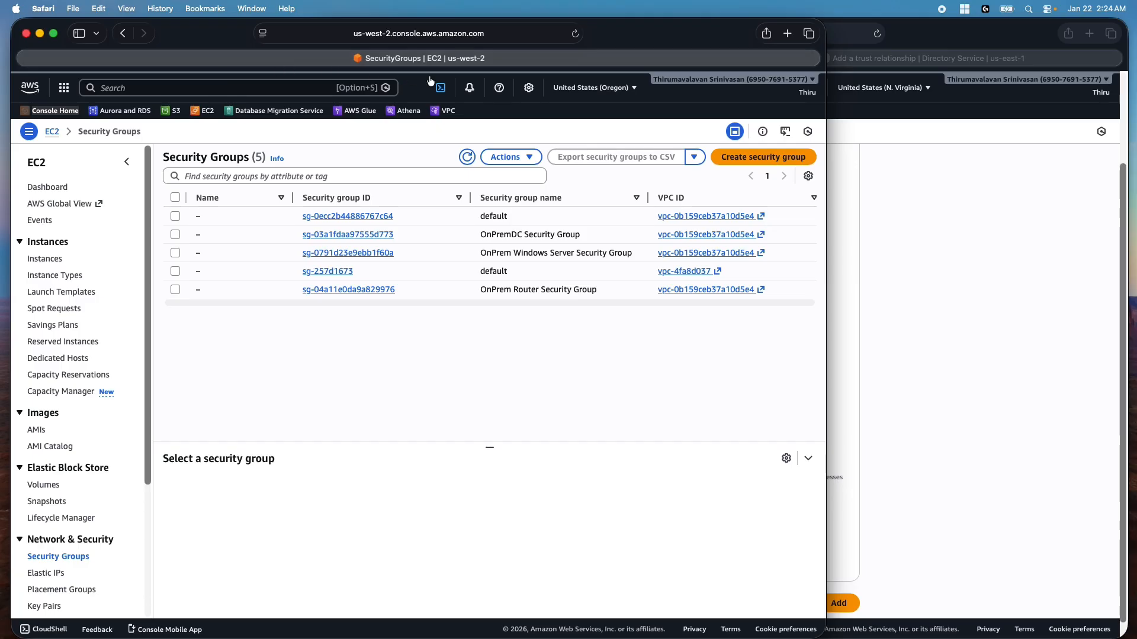
click(56, 261)
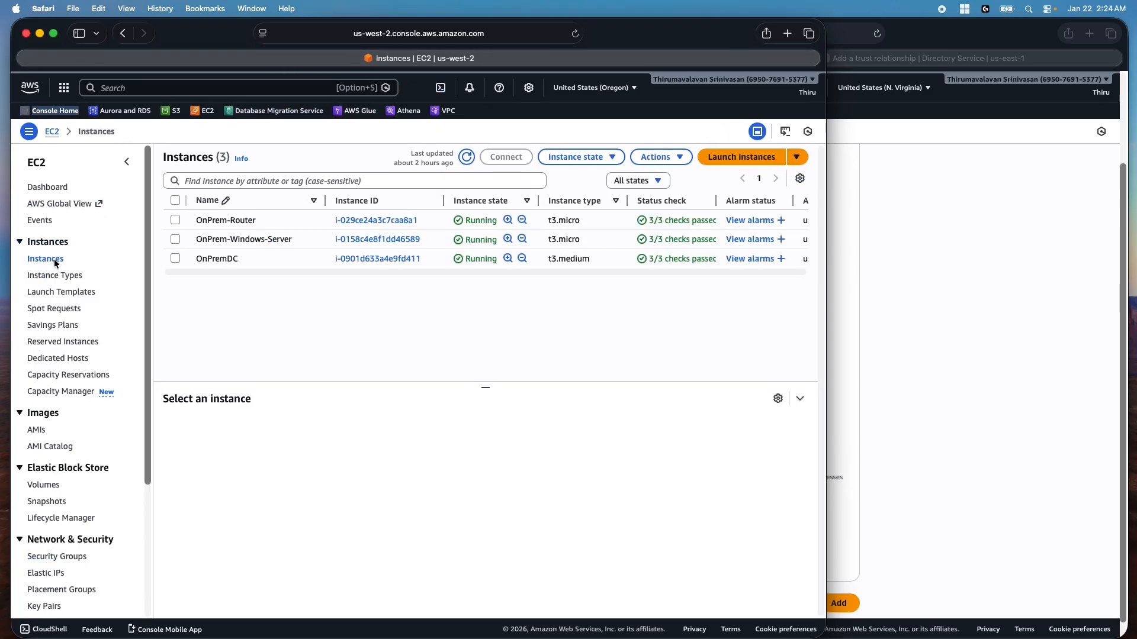
click(176, 259)
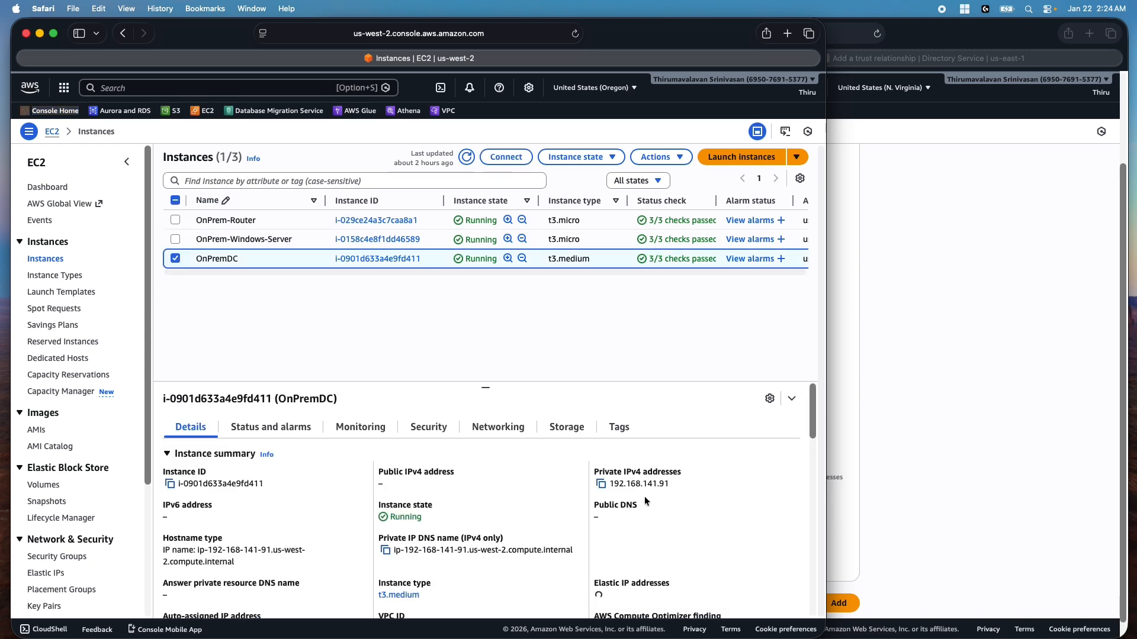
click(601, 484)
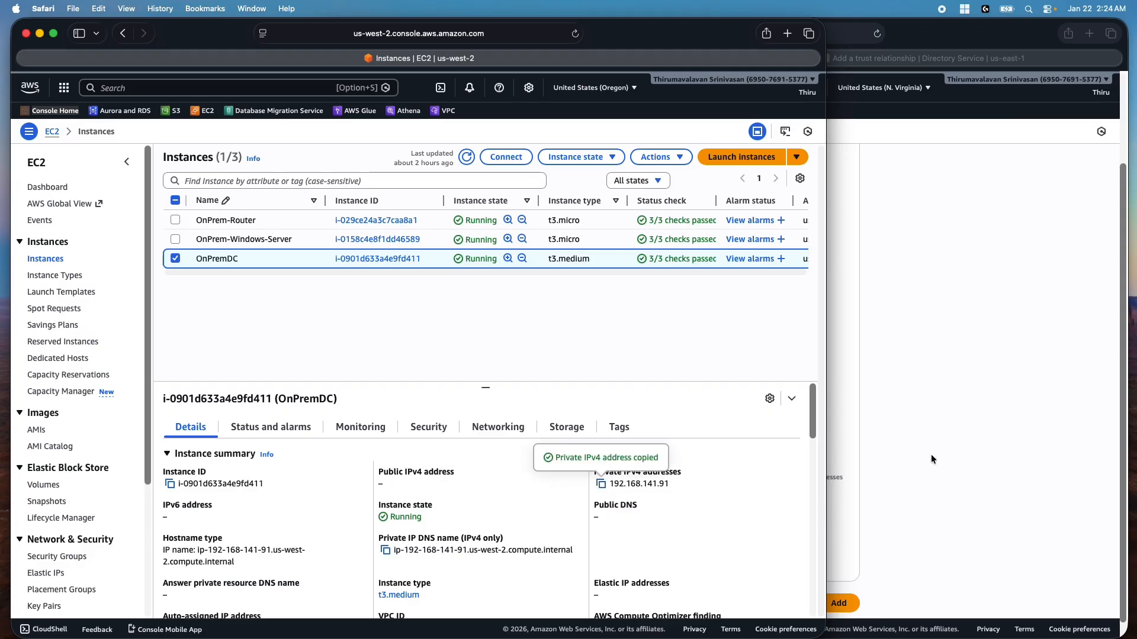
click(931, 454)
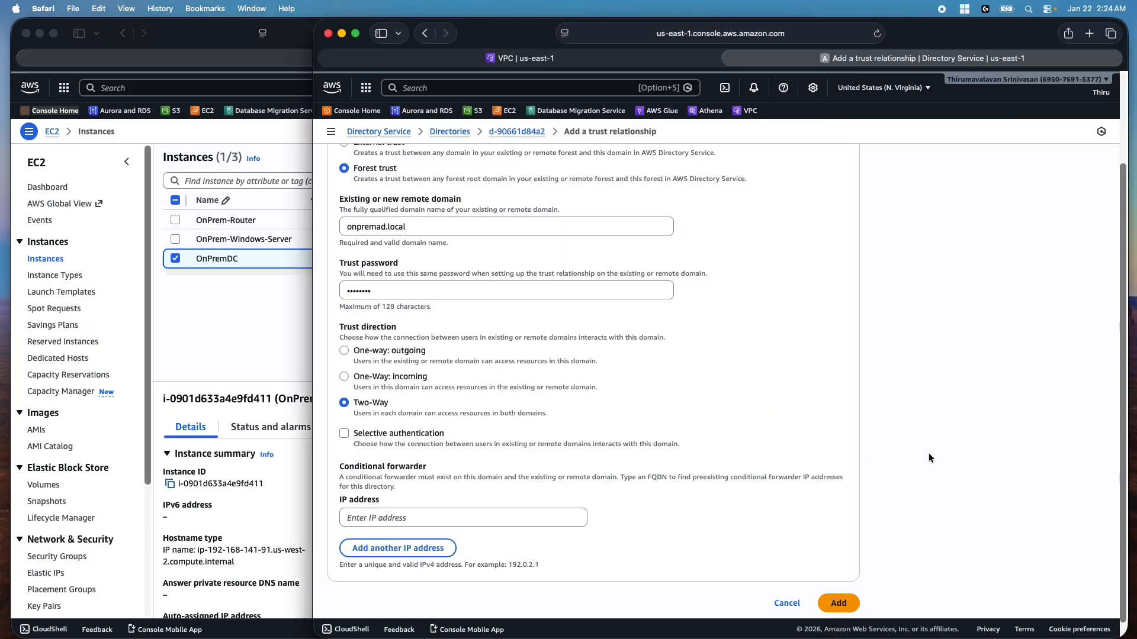
Paste 192.168.141.91 as the conditional forwarder IP and submit the trust with Add
click(355, 33)
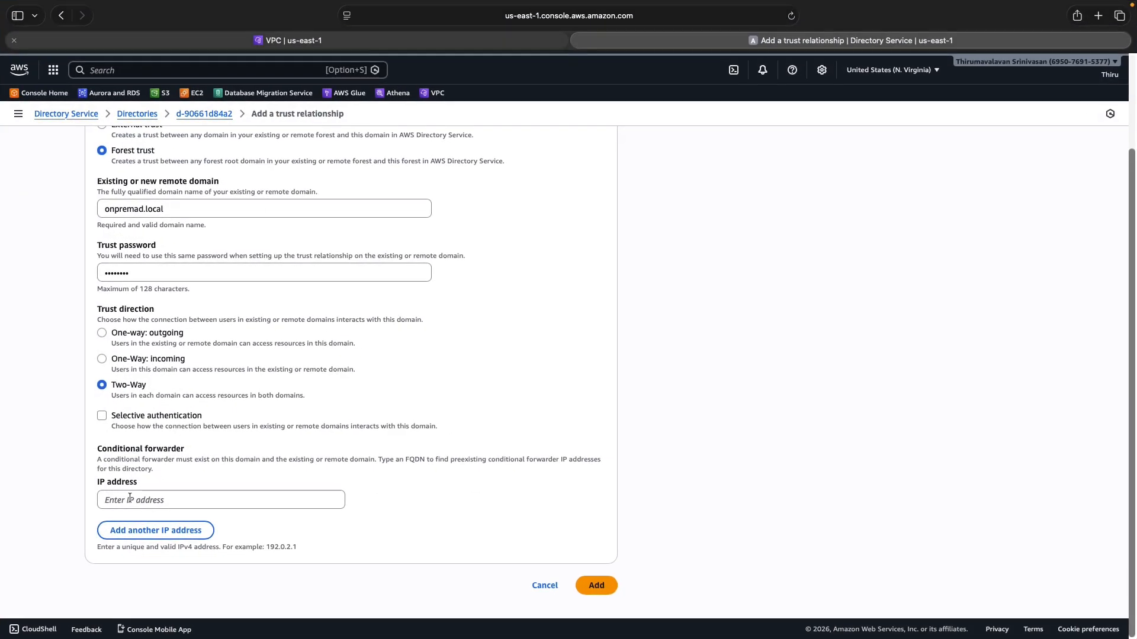
click(129, 498)
key(super+v)
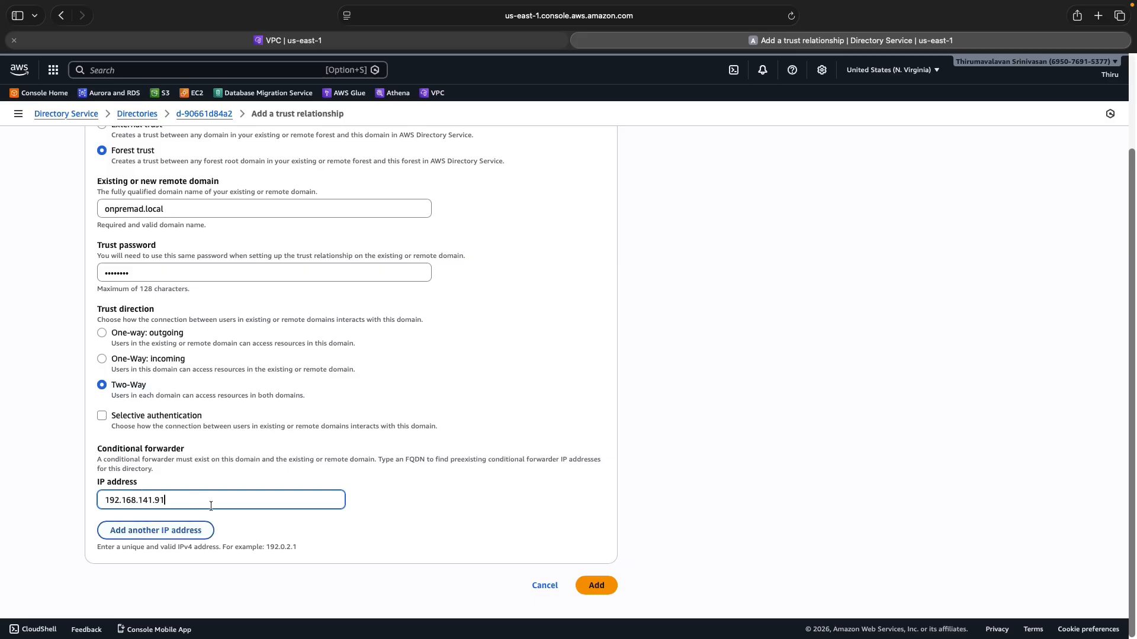
scroll(329, 379, up, 3)
scroll(223, 323, down, 3)
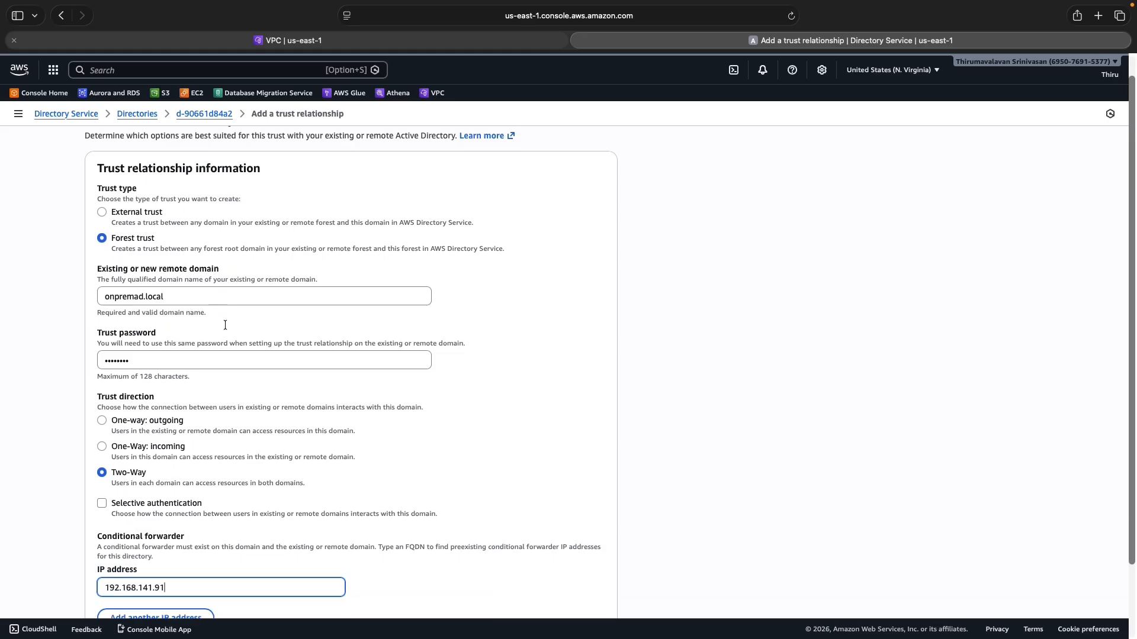
click(606, 583)
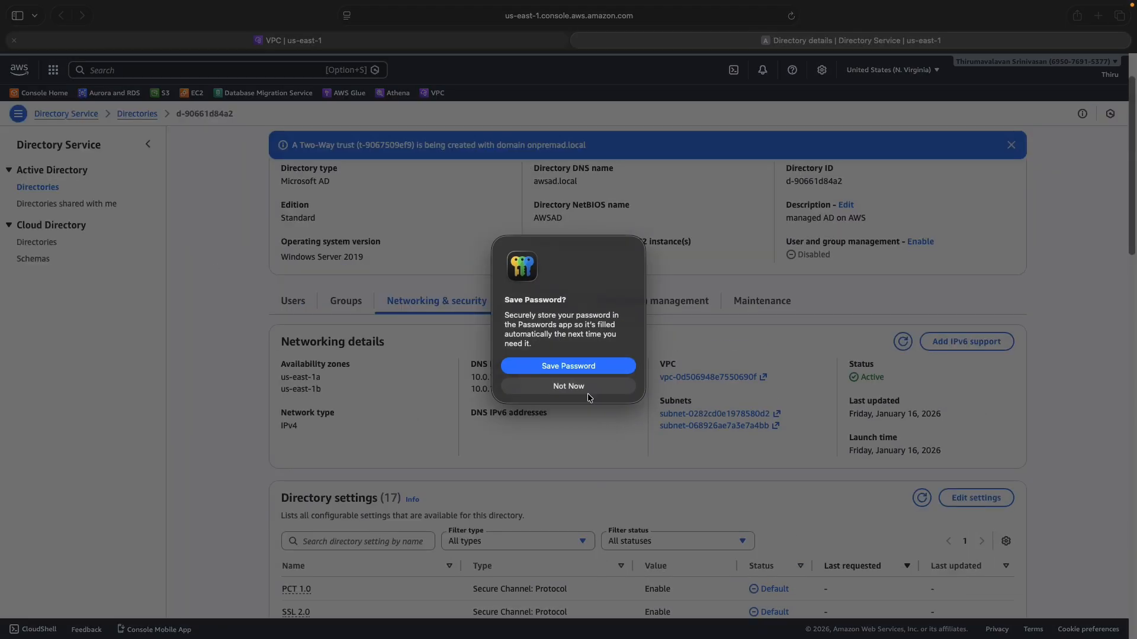
Decline saving the password, refresh the trust list until onpremad.local shows Verified, then switch to the RDP session
click(585, 387)
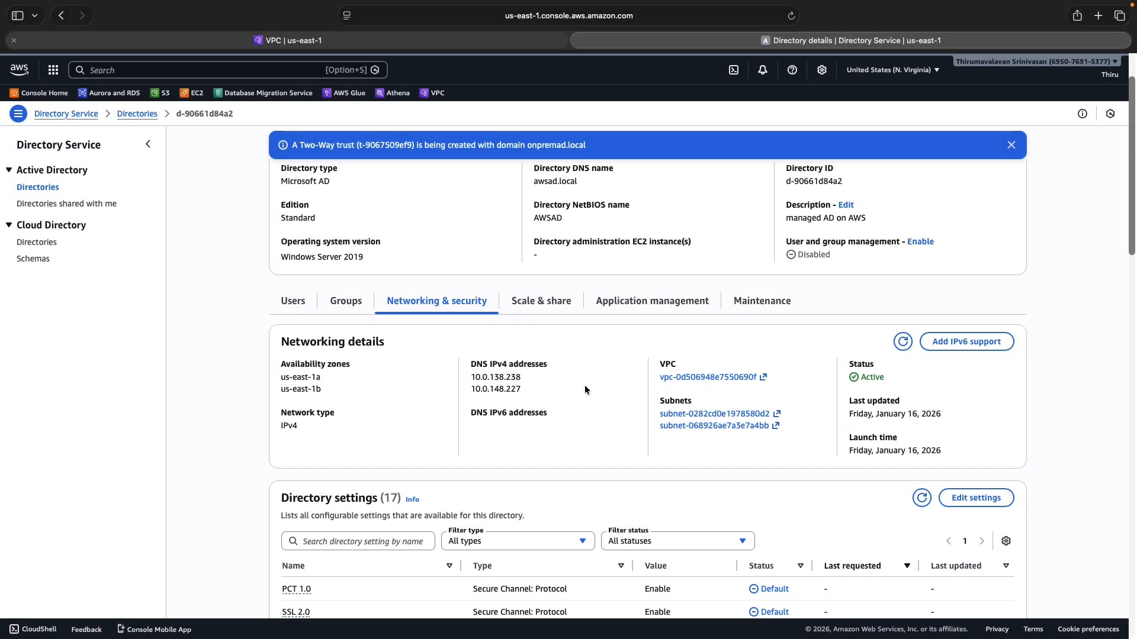
scroll(576, 415, down, 10)
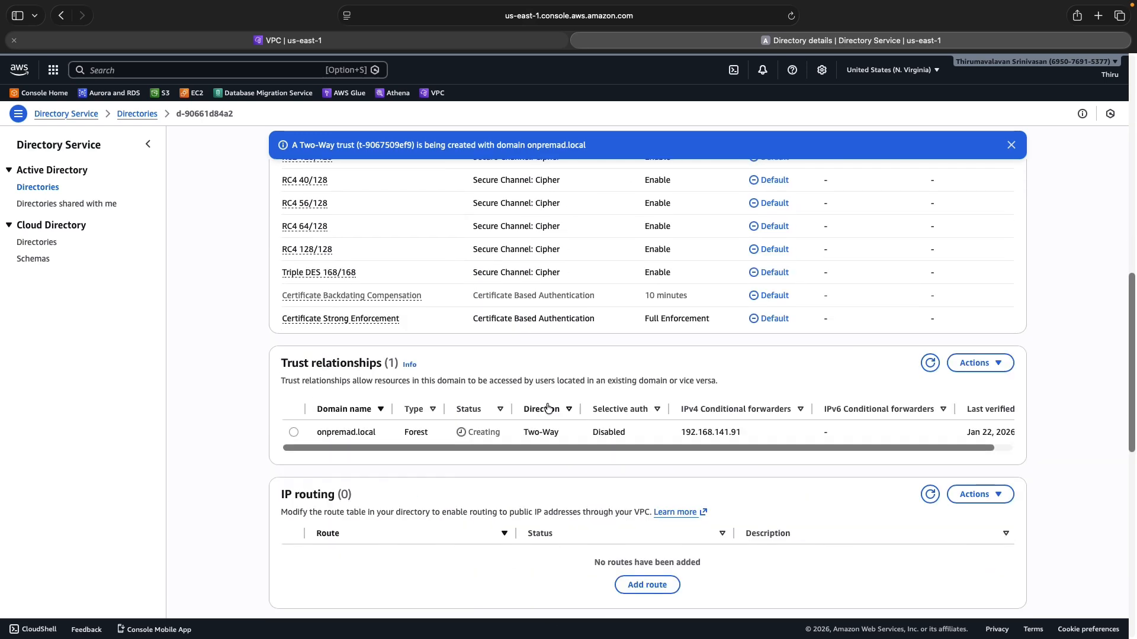
click(932, 365)
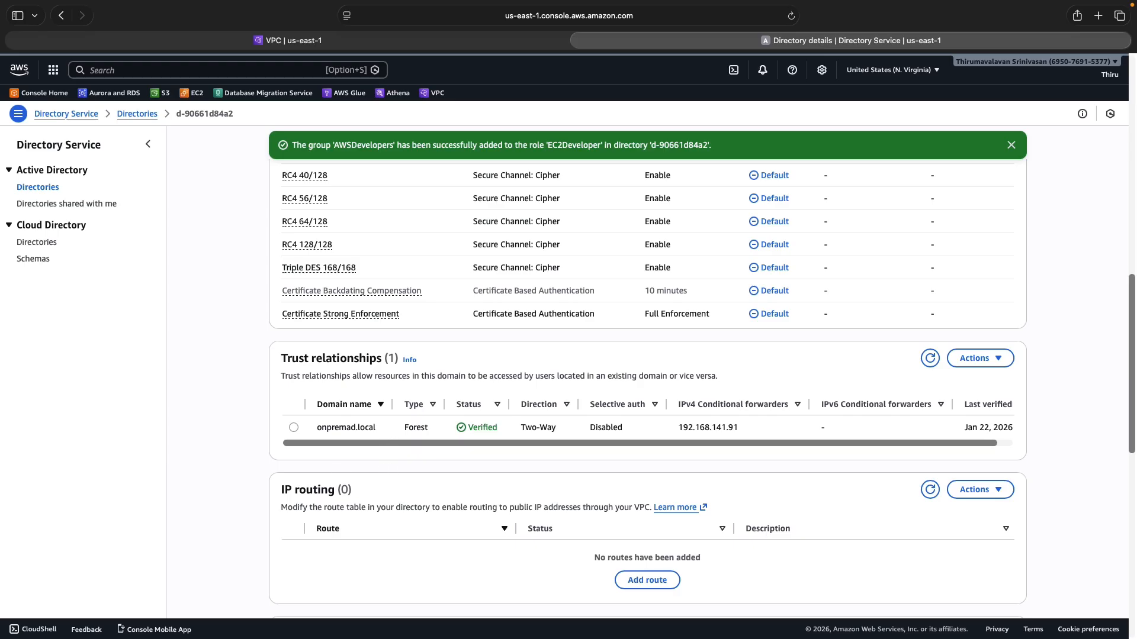
key(ctrl+Left)
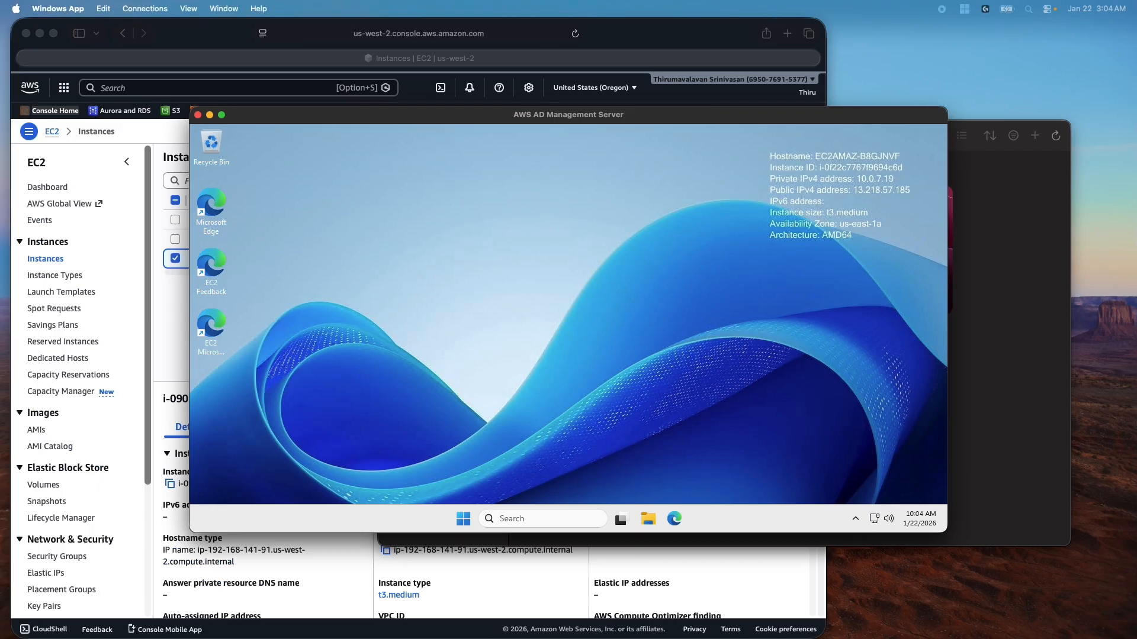
Maximize the management server session and launch Active Directory Users and Computers from Windows Tools
double_click(399, 117)
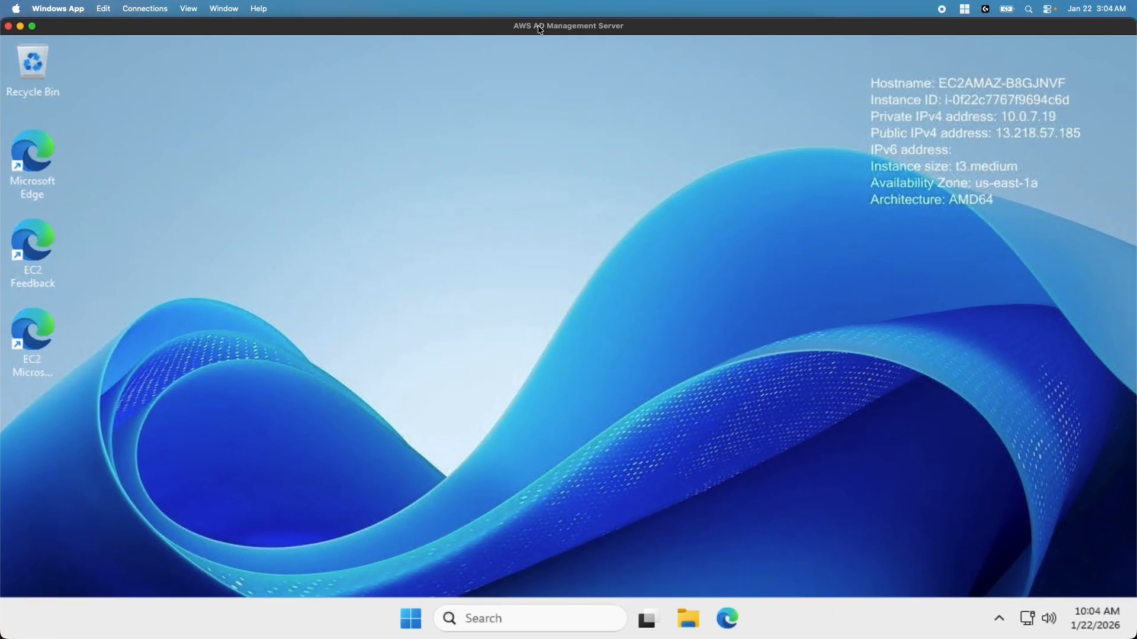
click(465, 626)
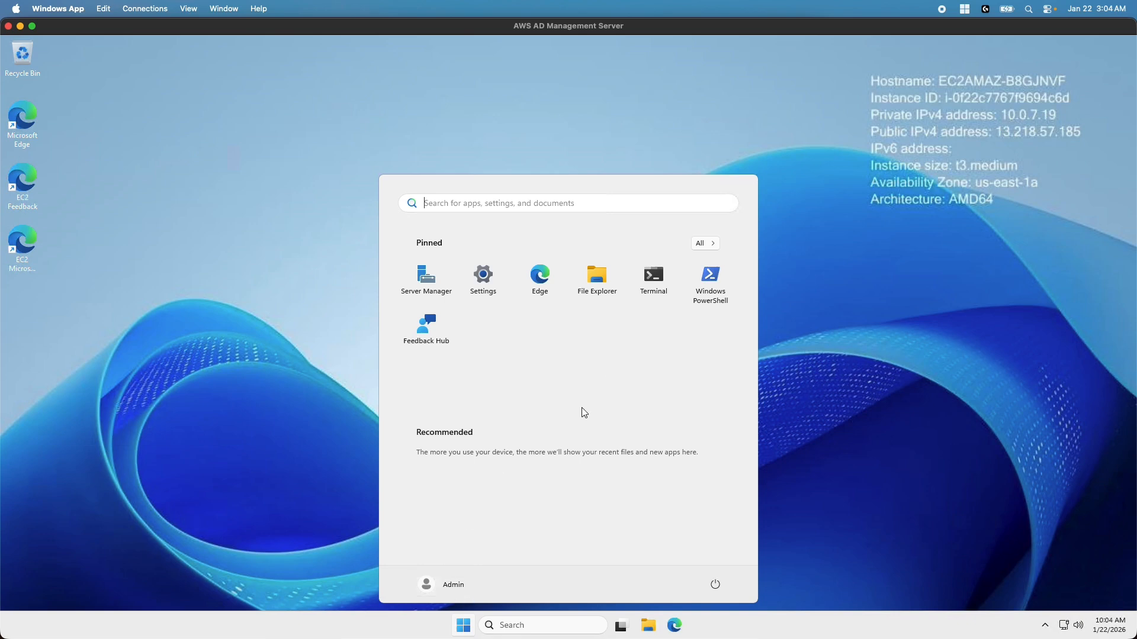
click(705, 243)
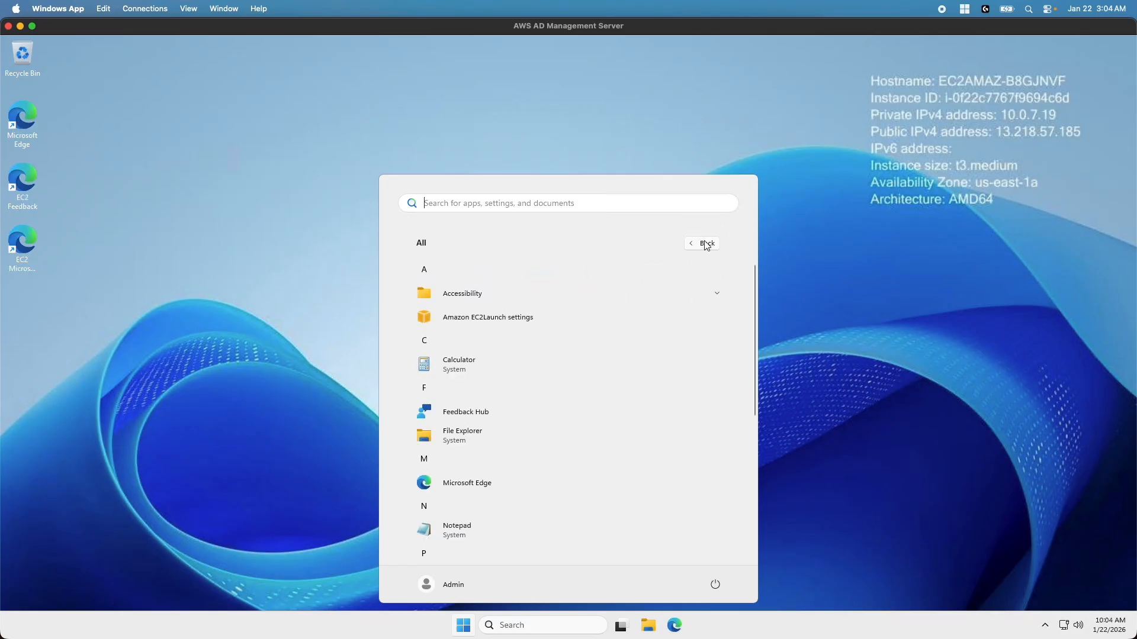
scroll(533, 460, down, 5)
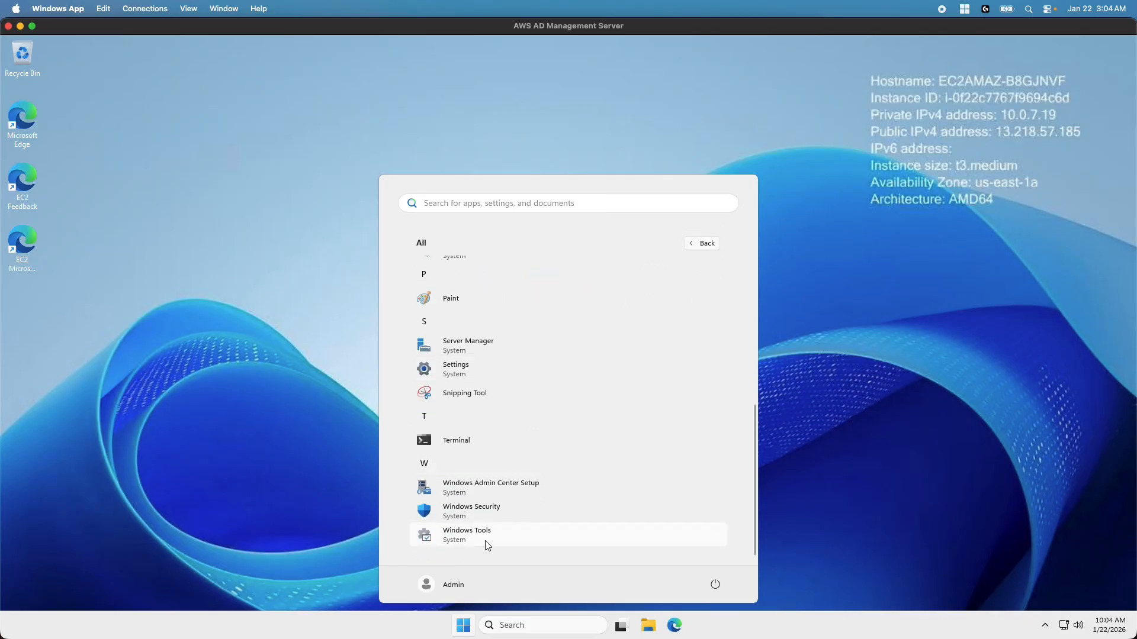
click(488, 540)
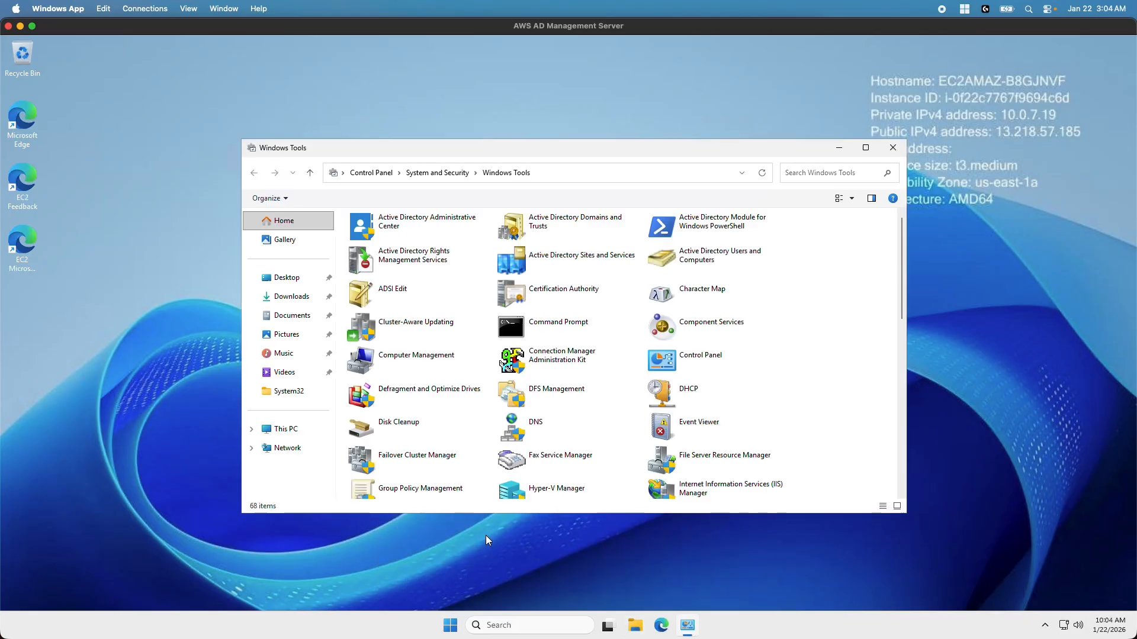
double_click(701, 260)
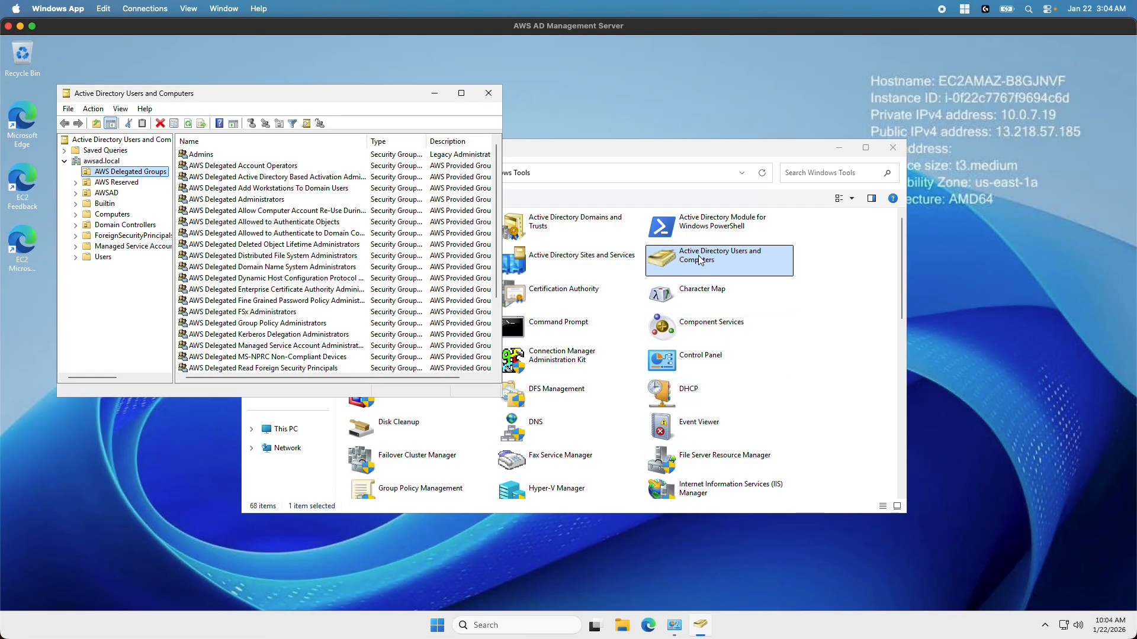
Maximize the window, widen the Name column, and open AWS Delegated Administrators under AWS Delegated Groups
click(461, 93)
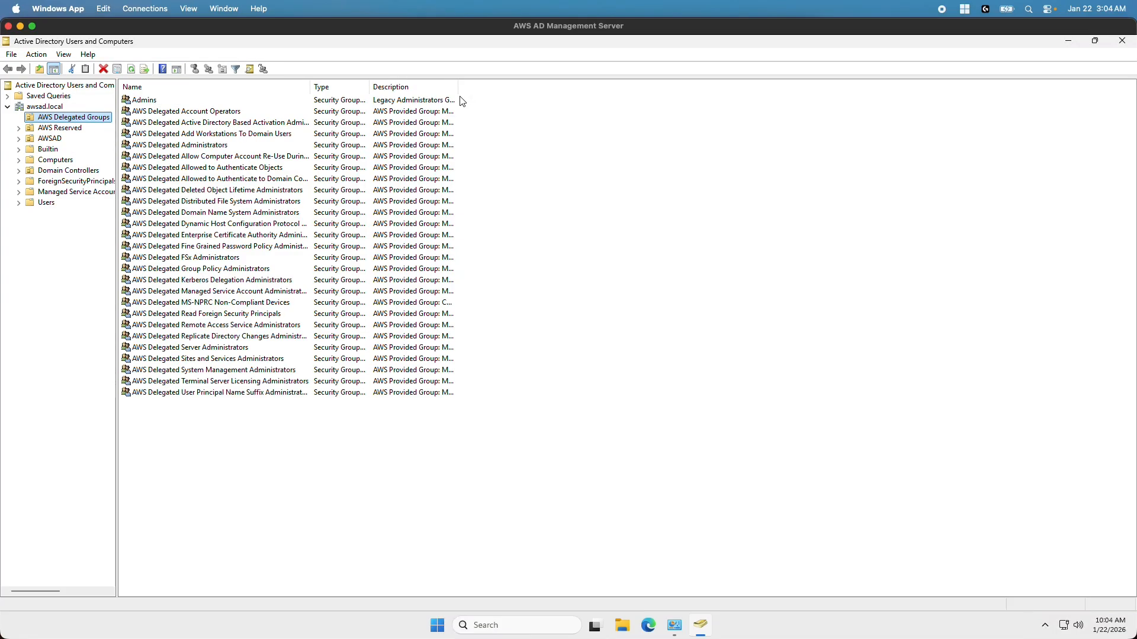
drag(310, 86, 466, 88)
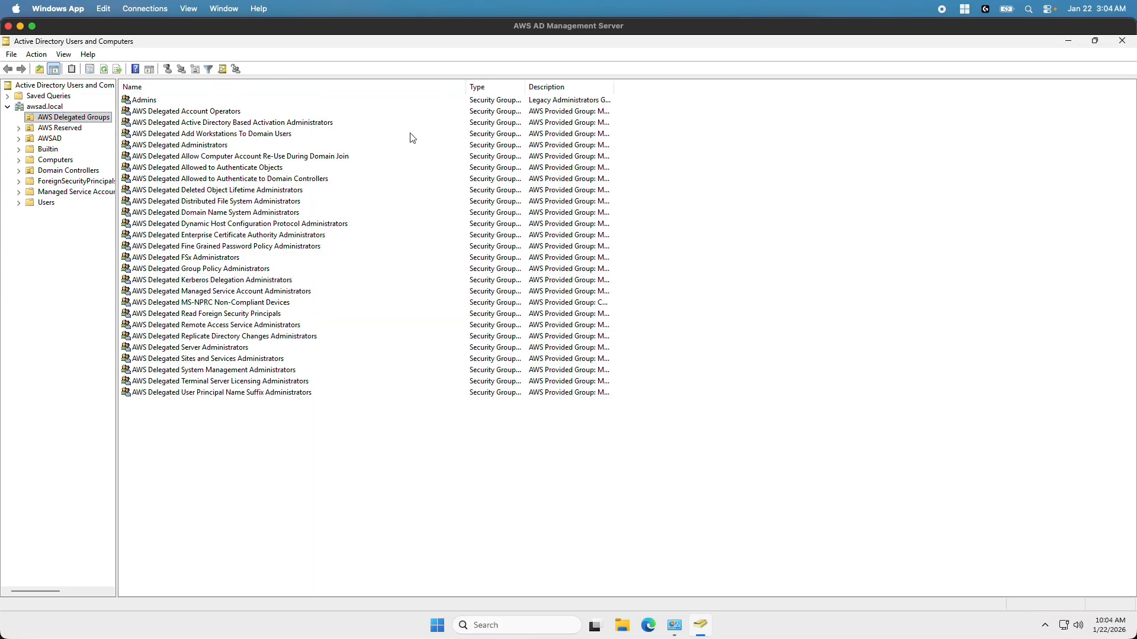
click(19, 140)
click(57, 160)
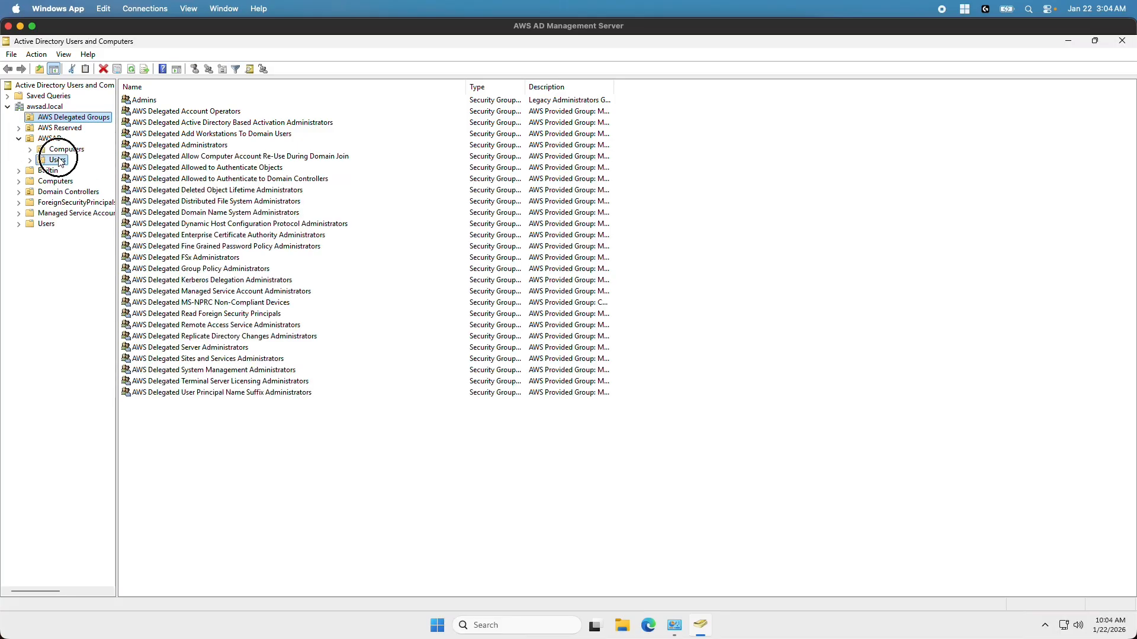
click(58, 120)
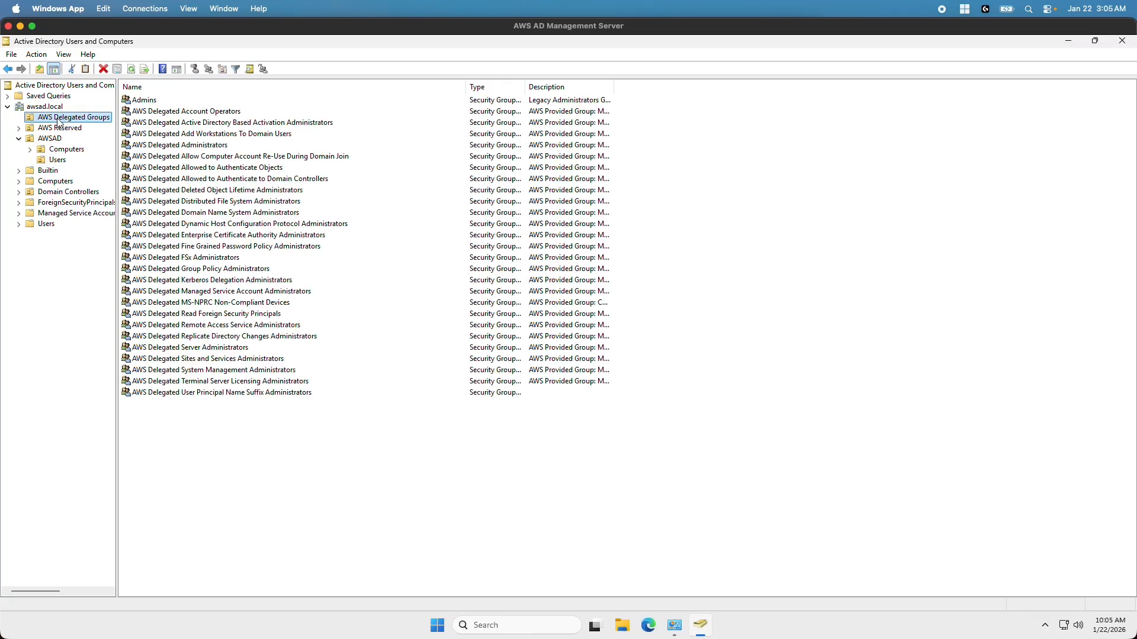
double_click(148, 148)
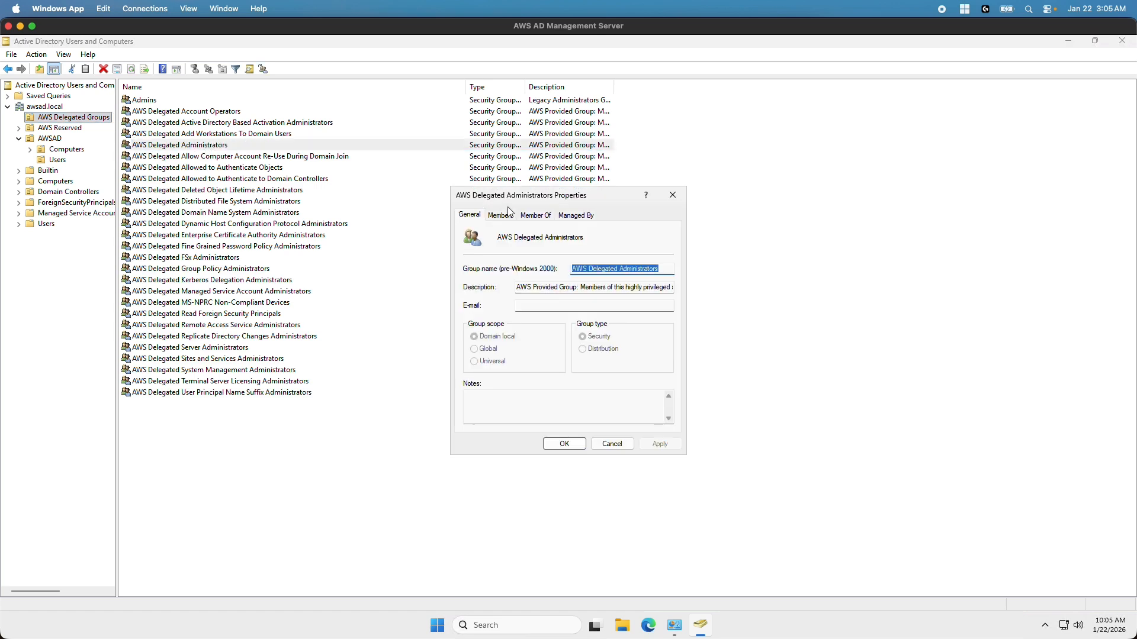
Add onpremad.local's Administrator as a member of AWS Delegated Administrators and apply the change
click(502, 215)
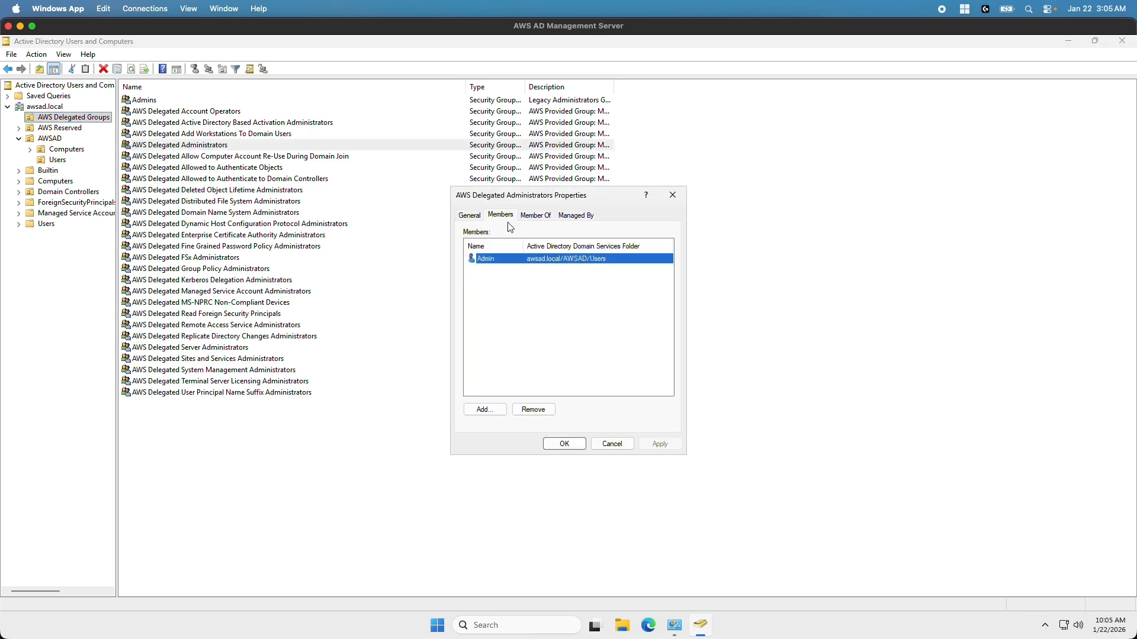
click(489, 411)
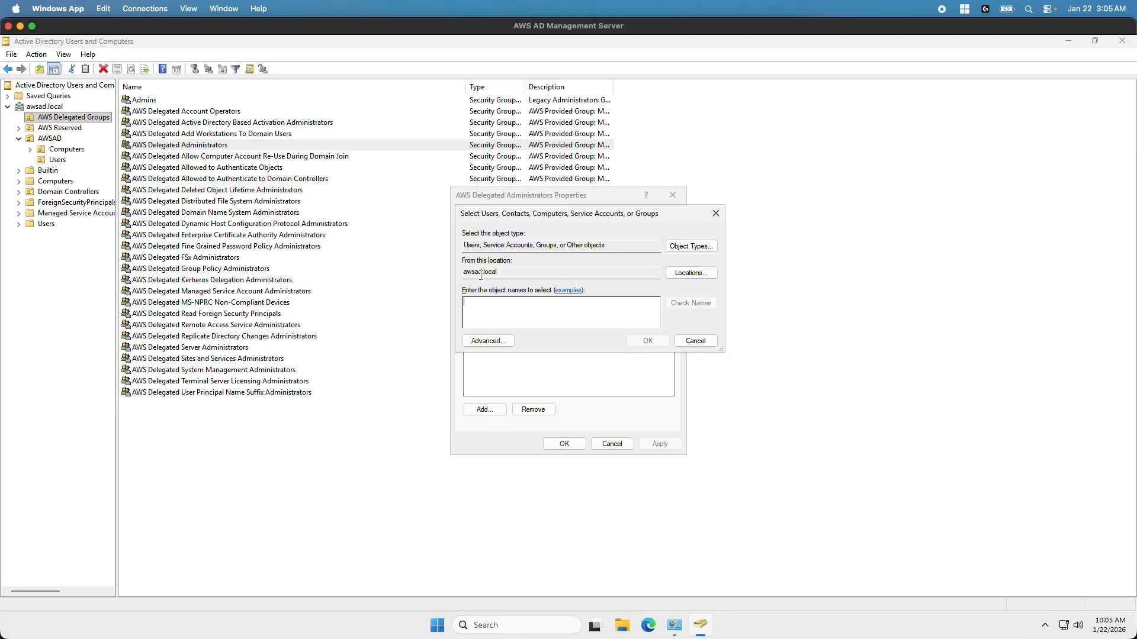
click(713, 275)
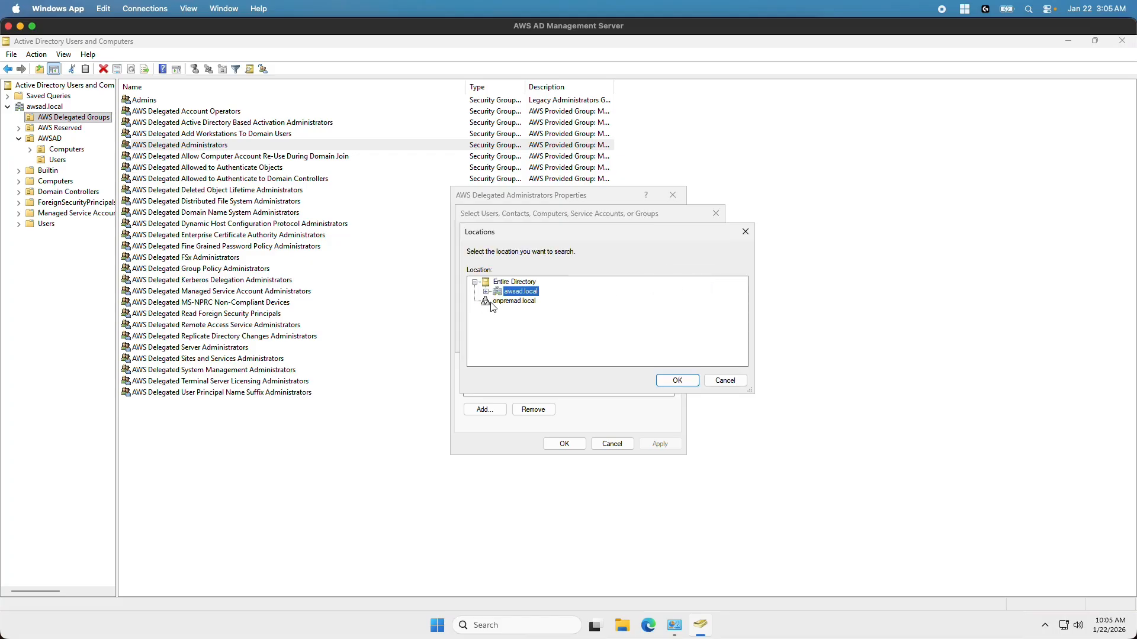
click(508, 301)
click(676, 381)
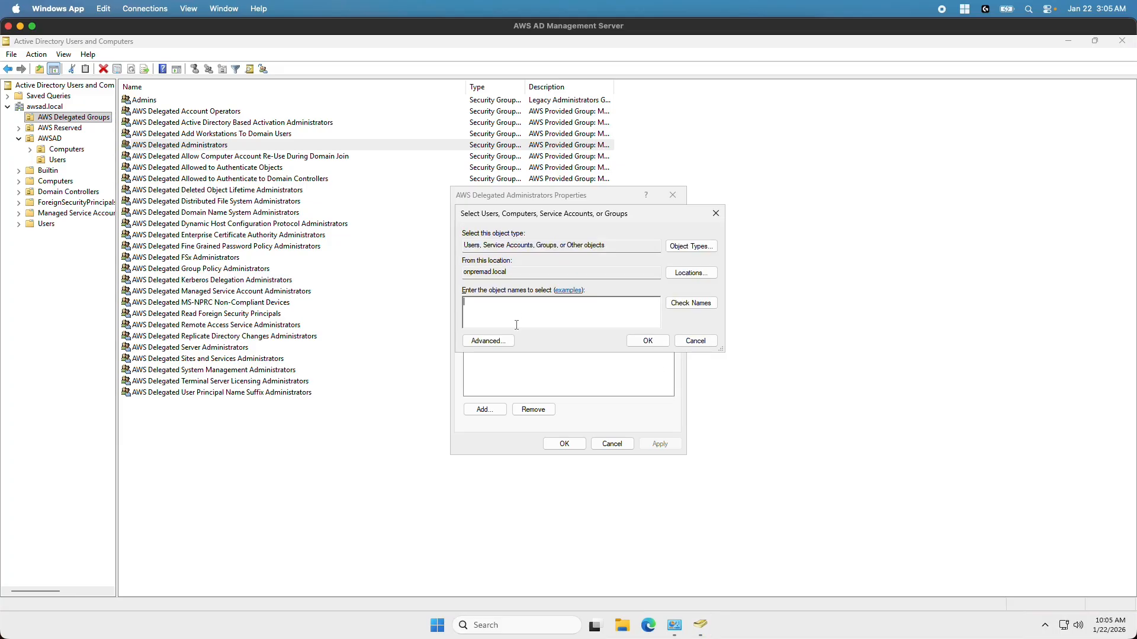
text(Admin)
click(684, 303)
click(647, 341)
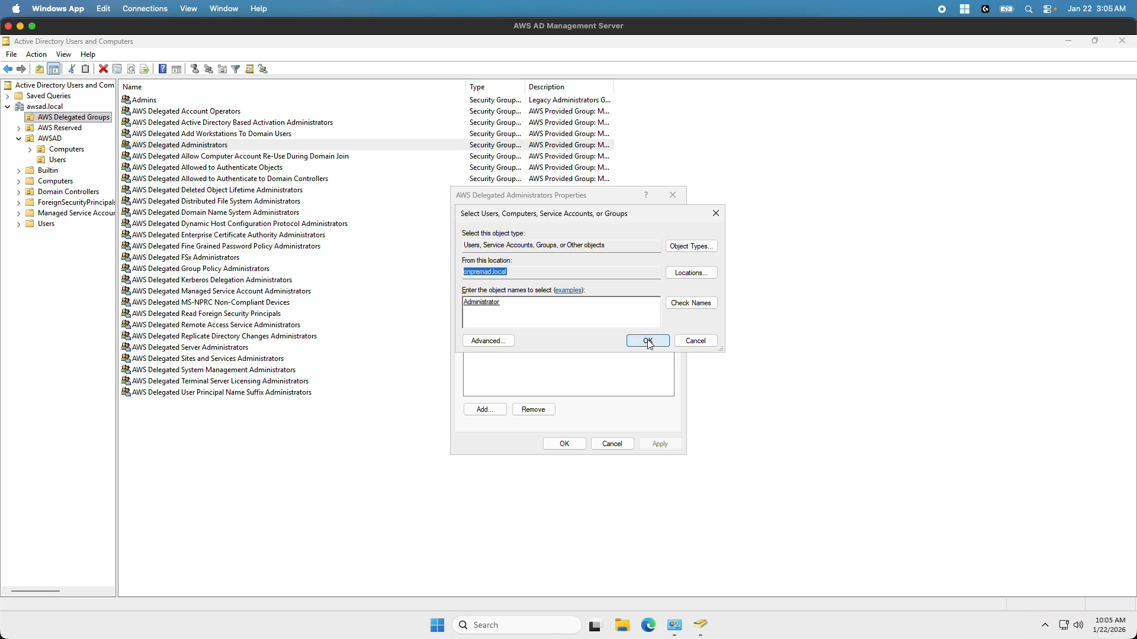
click(672, 446)
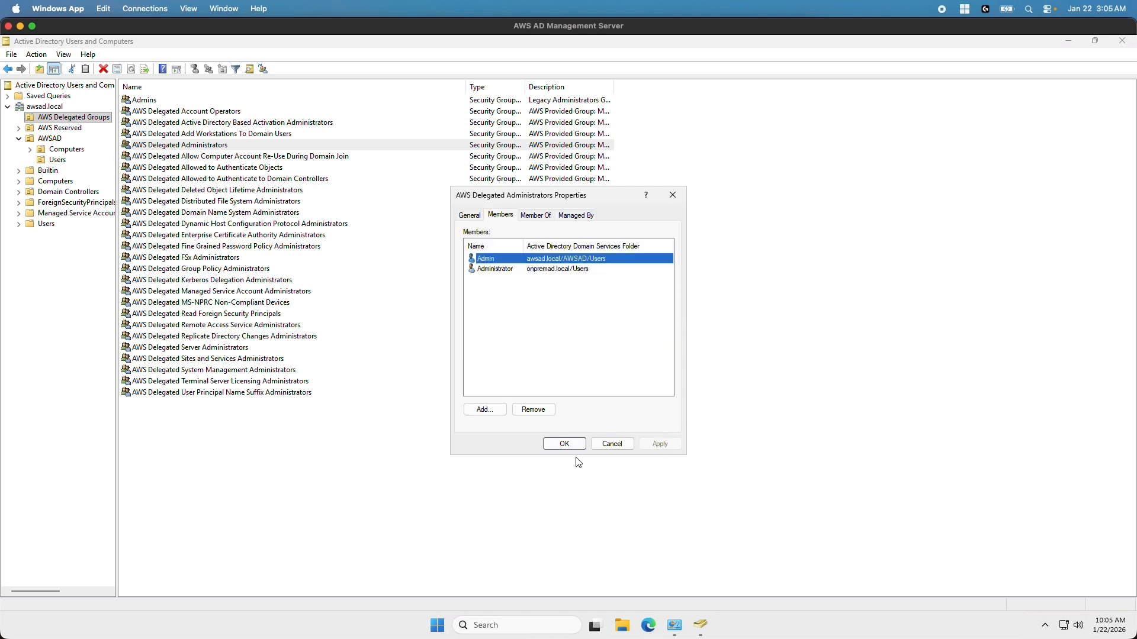
click(566, 441)
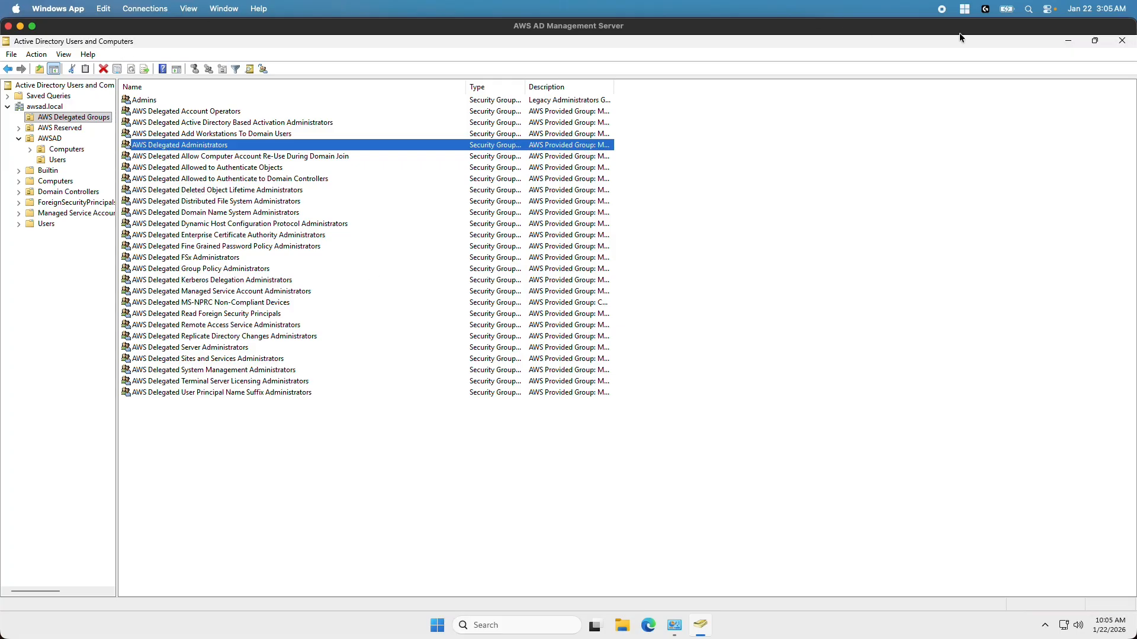
Close Active Directory Users and Computers and the Windows Tools window
click(1096, 41)
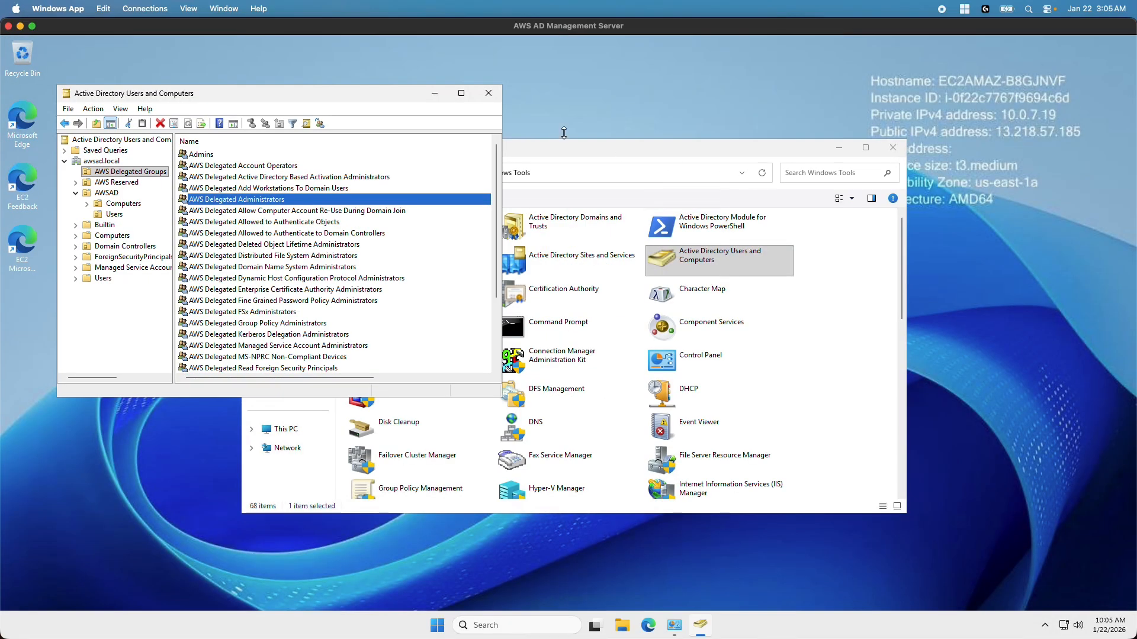
click(489, 93)
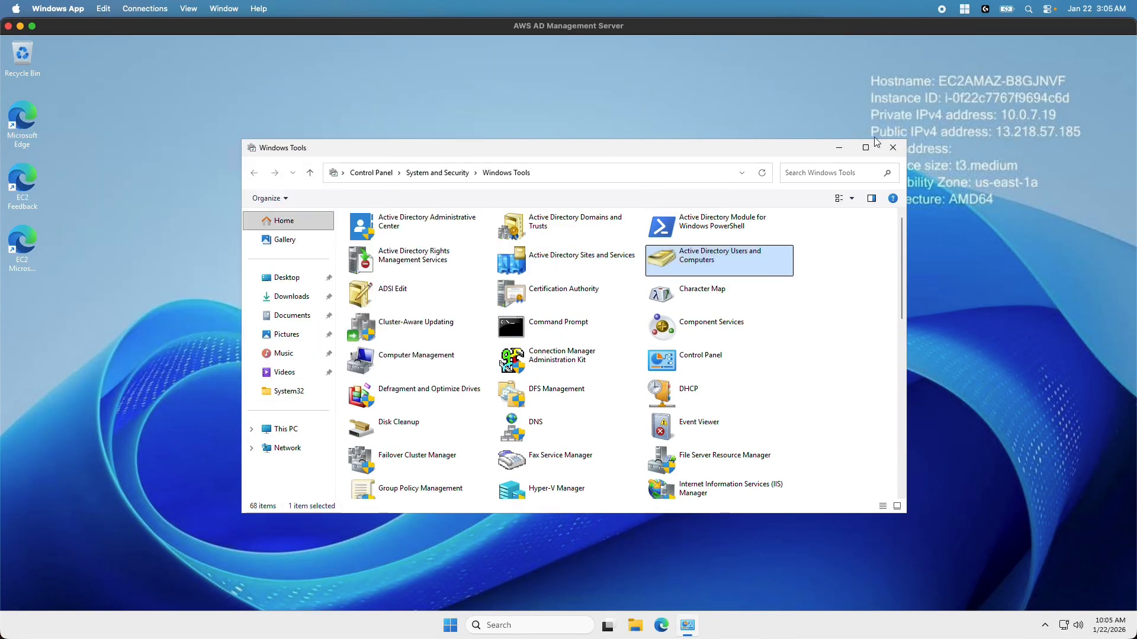
click(895, 148)
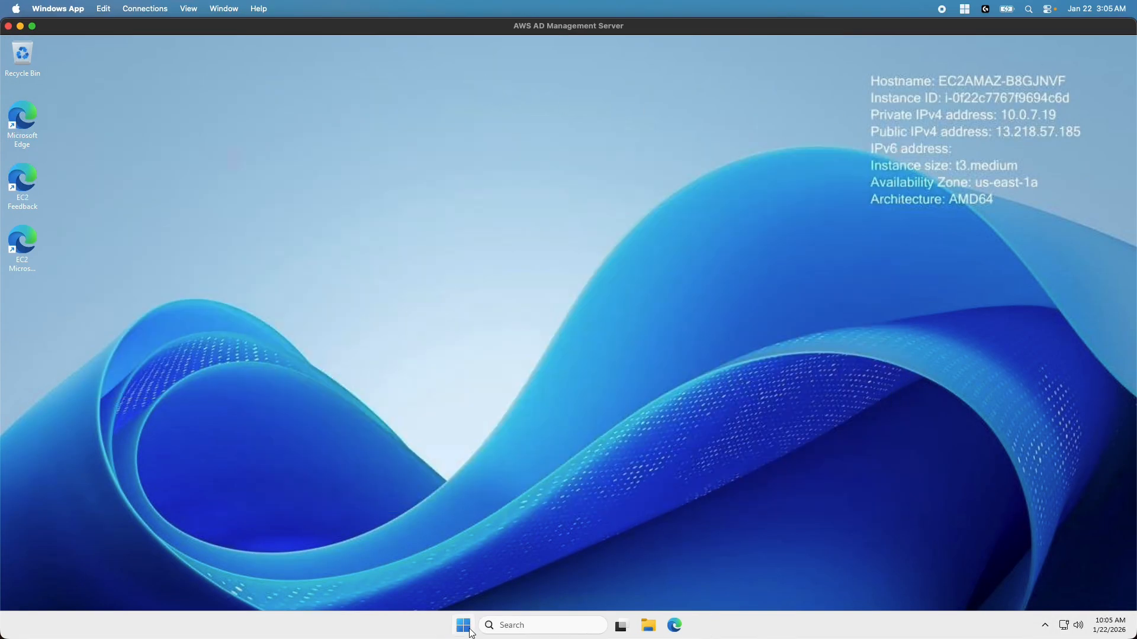
Sign the Admin account out of the management server session
click(464, 631)
click(448, 584)
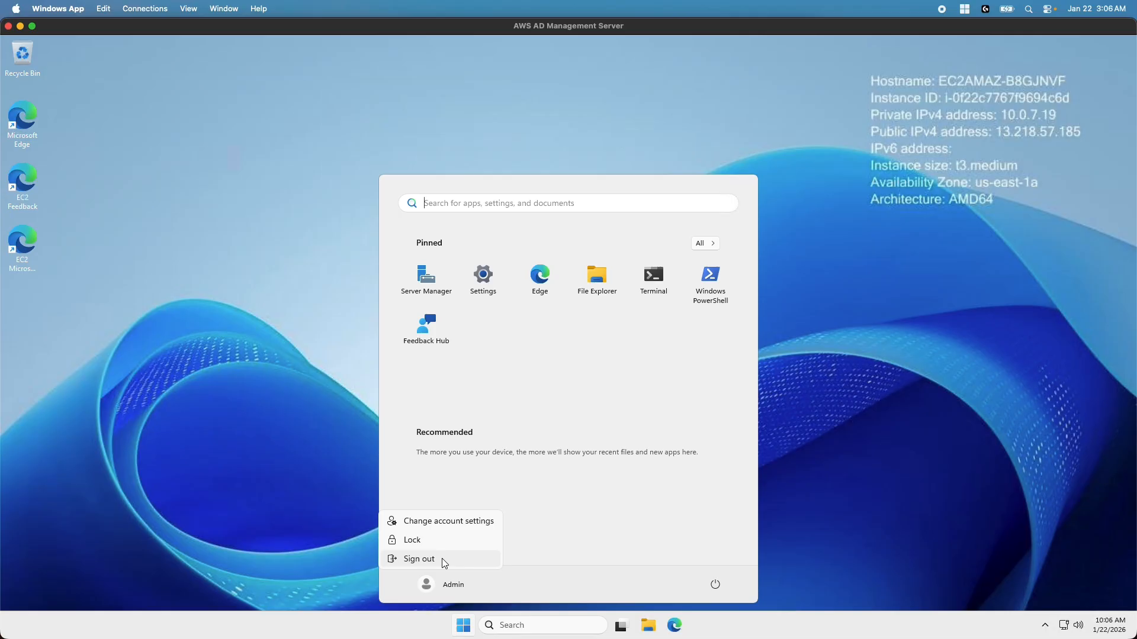
click(444, 561)
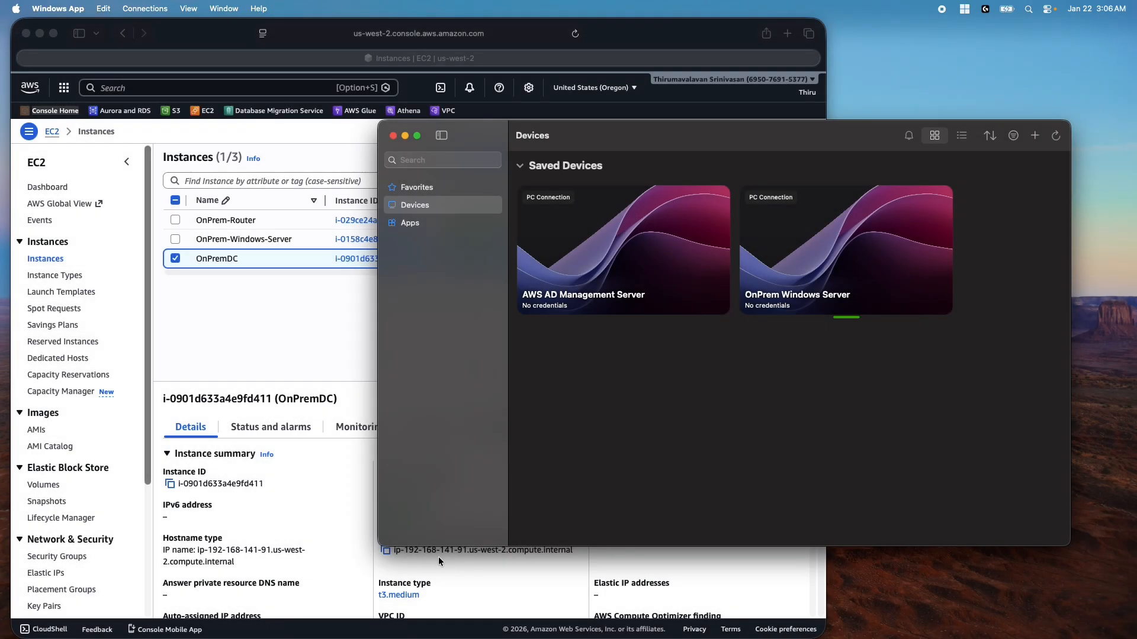
Reconnect to AWS AD Management Server as onpremad.local\Administrator, accepting the certificate, and verify the account on Start
double_click(579, 261)
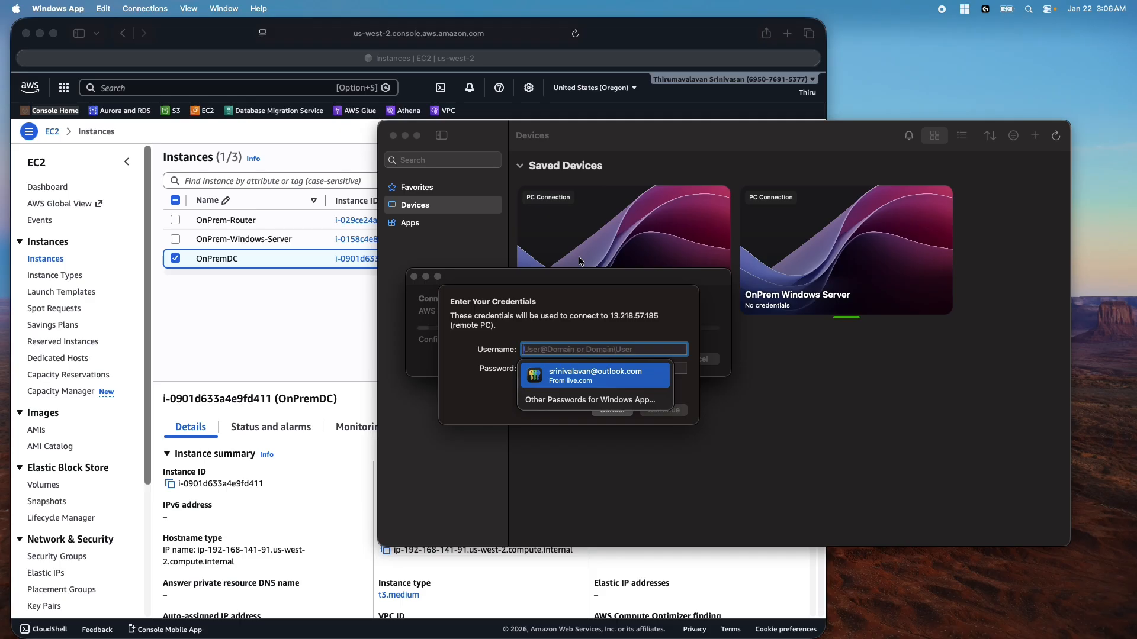
text(on)
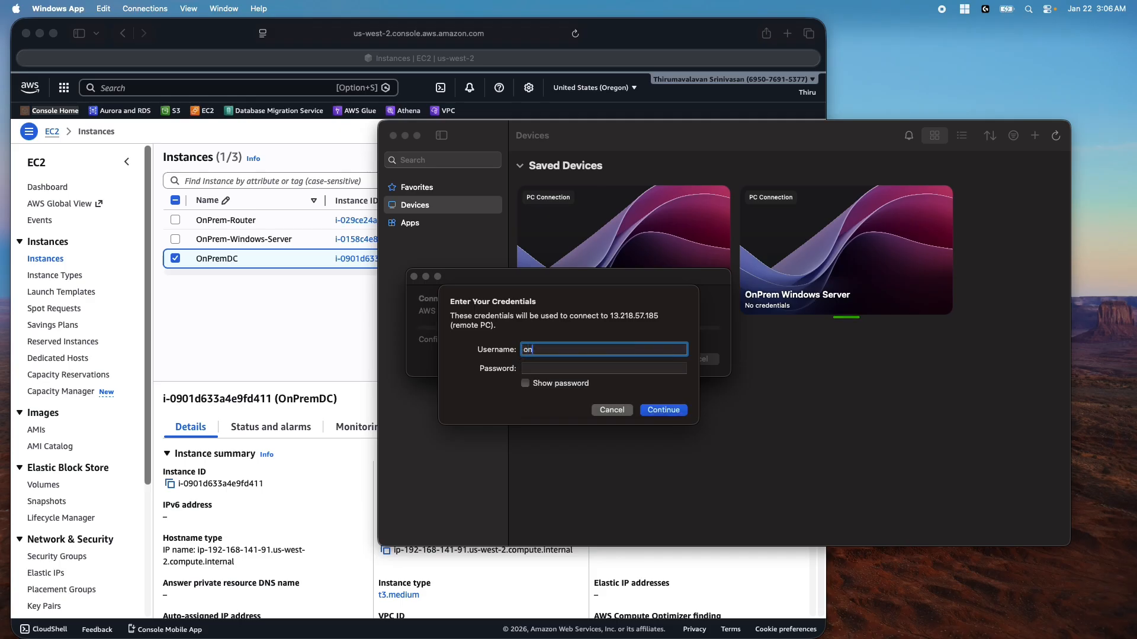
text(premad.local\Adm)
text(inistrator)
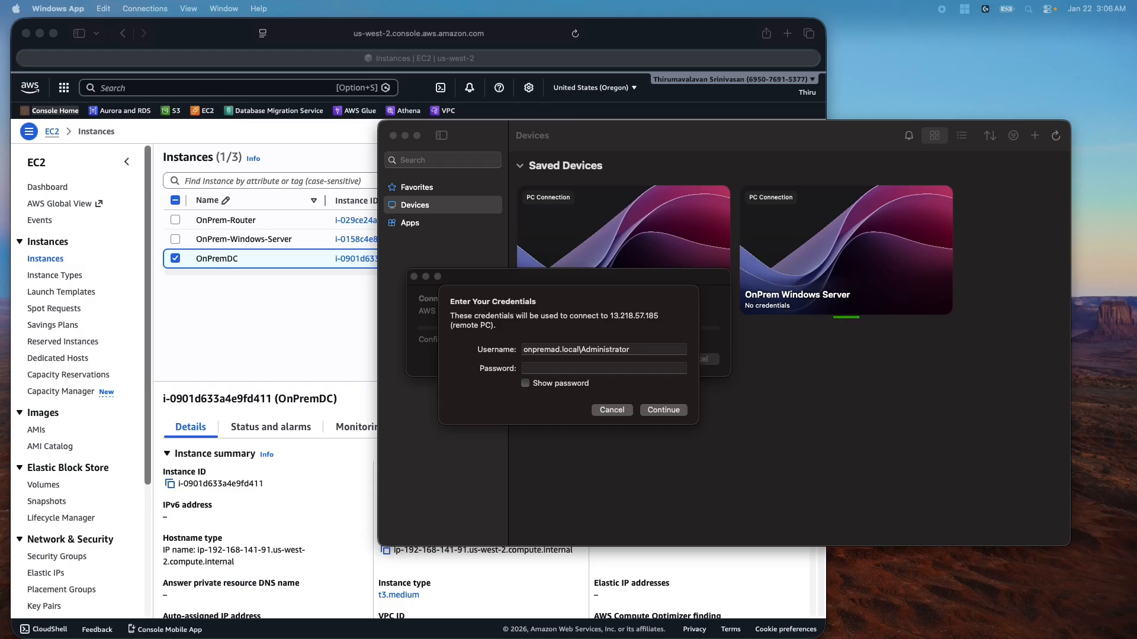
click(550, 367)
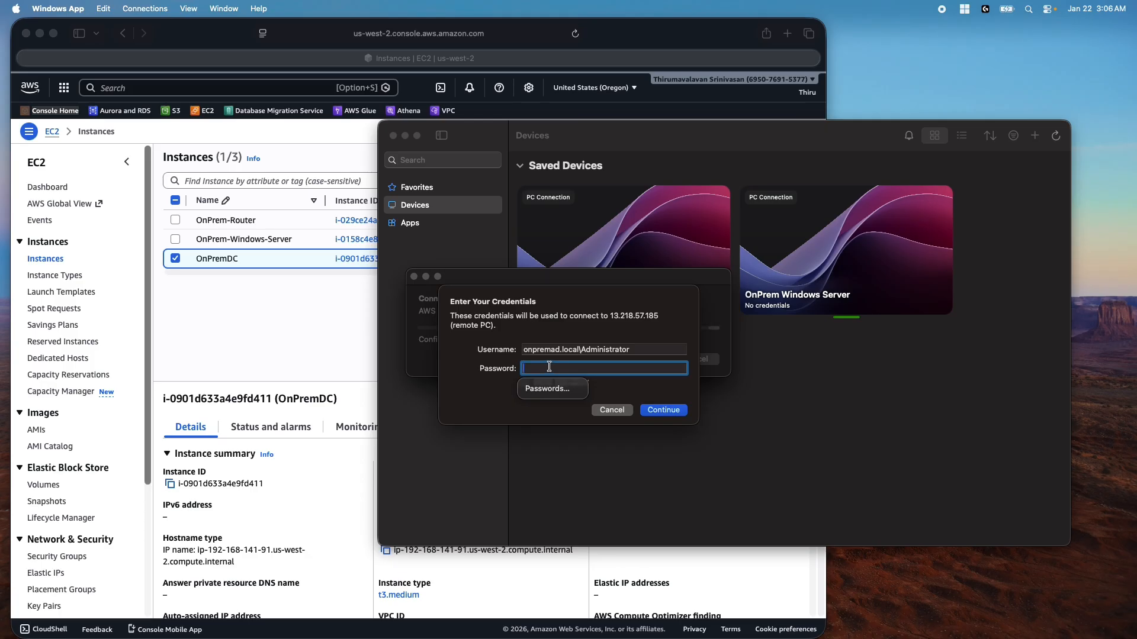
key(super+v)
key(Return)
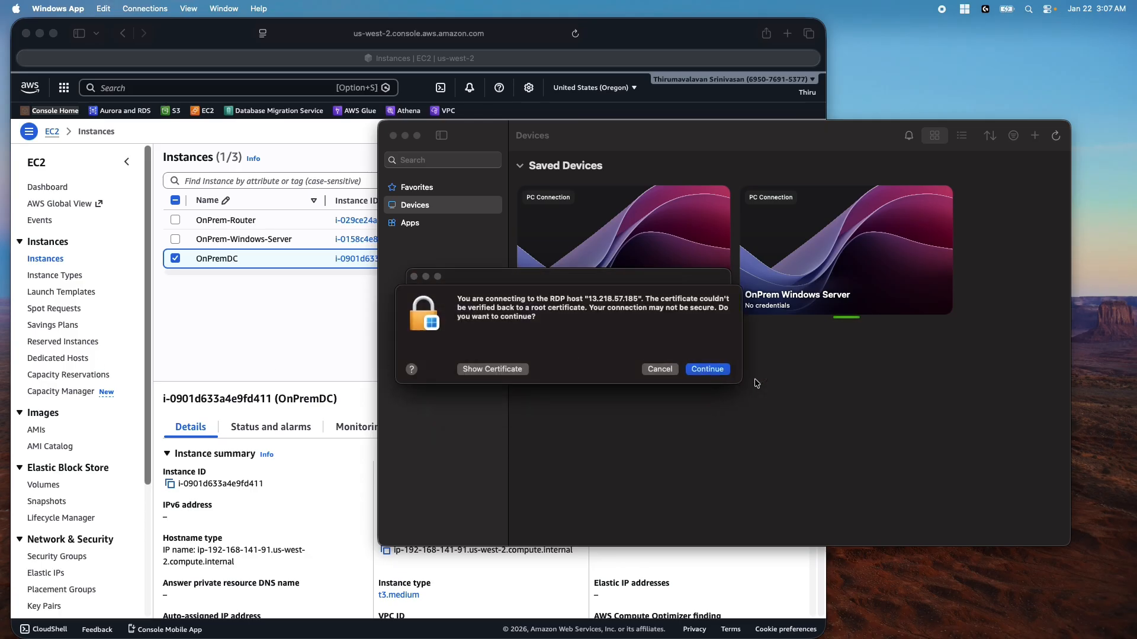
click(708, 371)
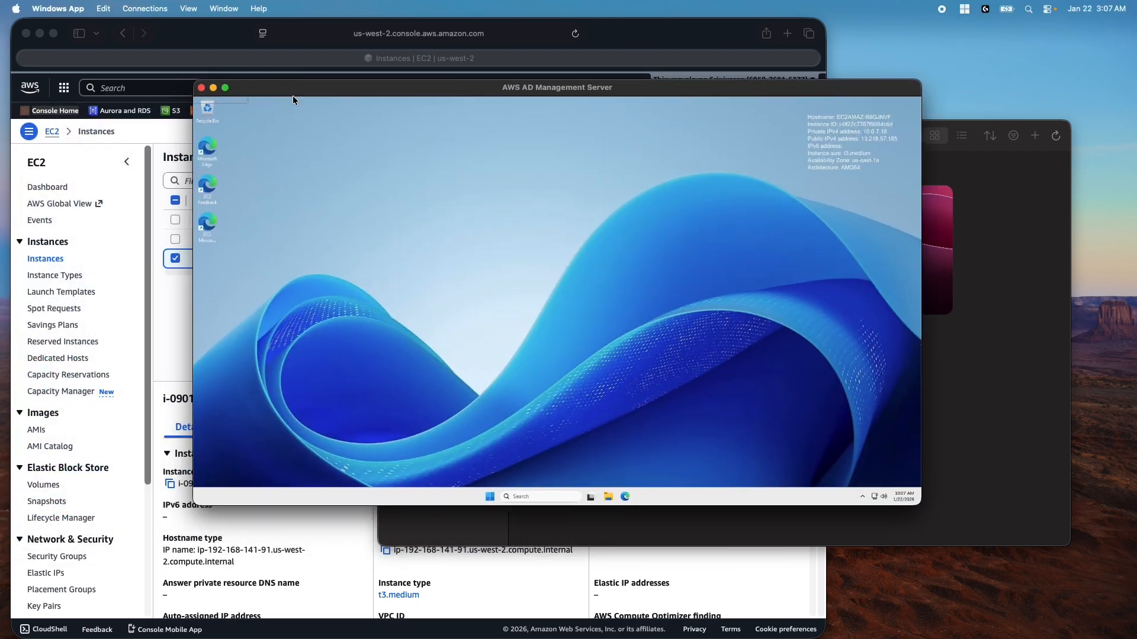
double_click(299, 90)
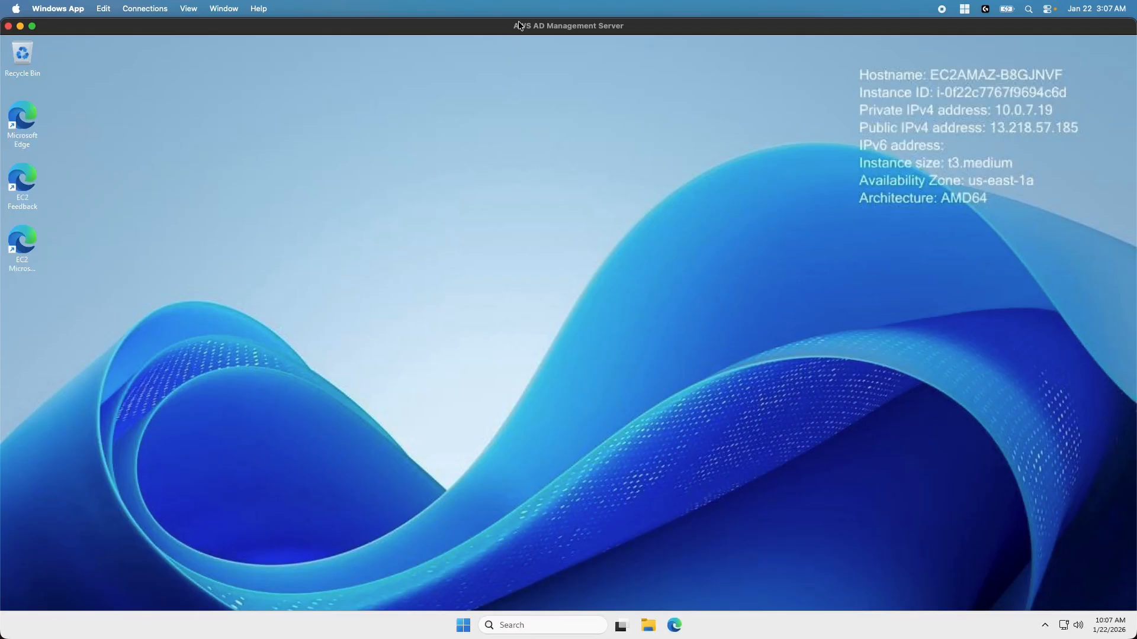
click(467, 628)
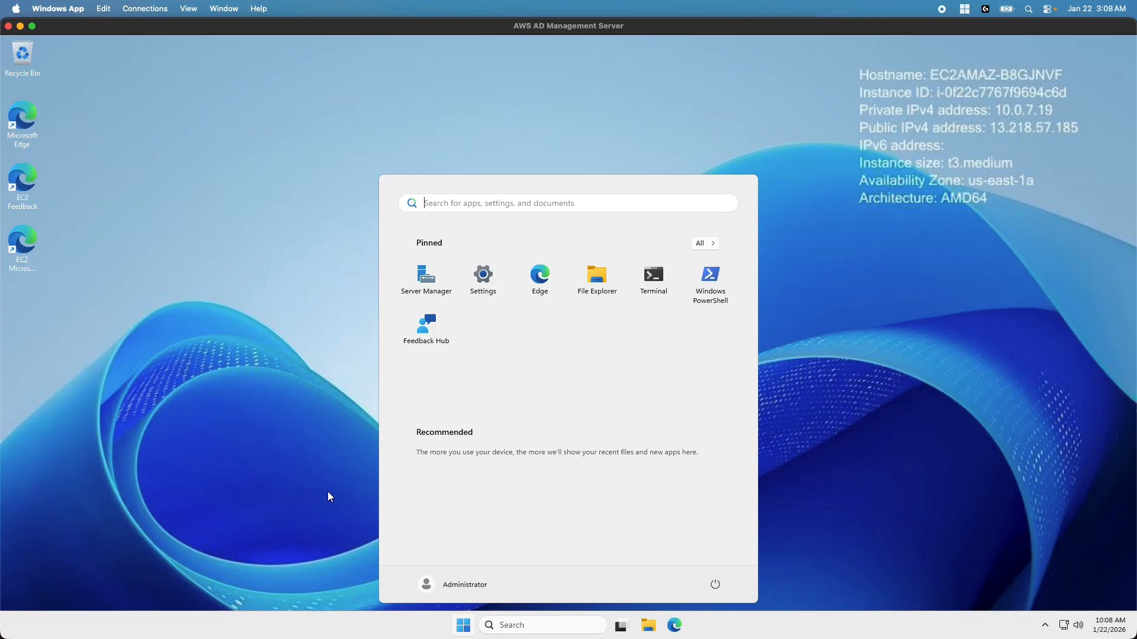
Leave the AD Management Server session and open an administrator PowerShell on OnPrem Windows Server
click(325, 478)
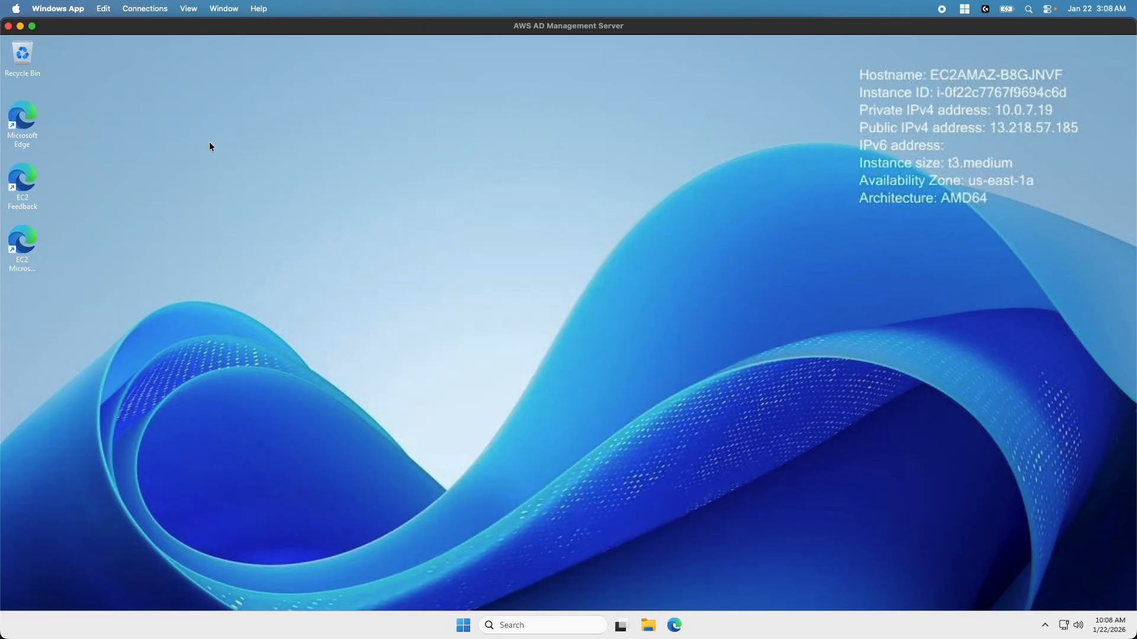
click(20, 26)
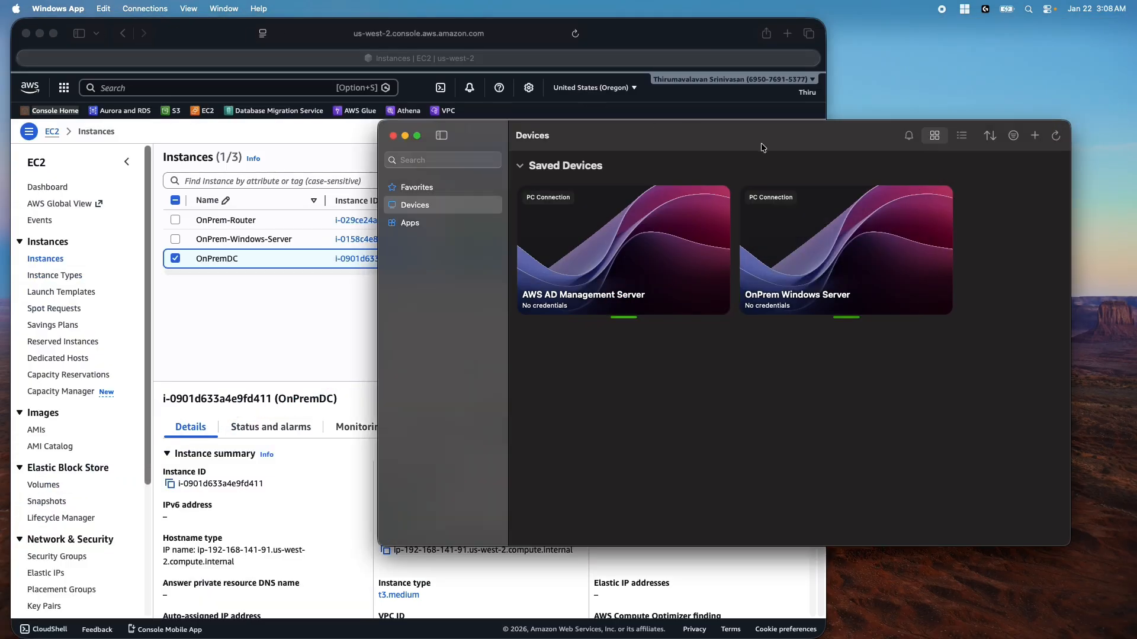
double_click(822, 258)
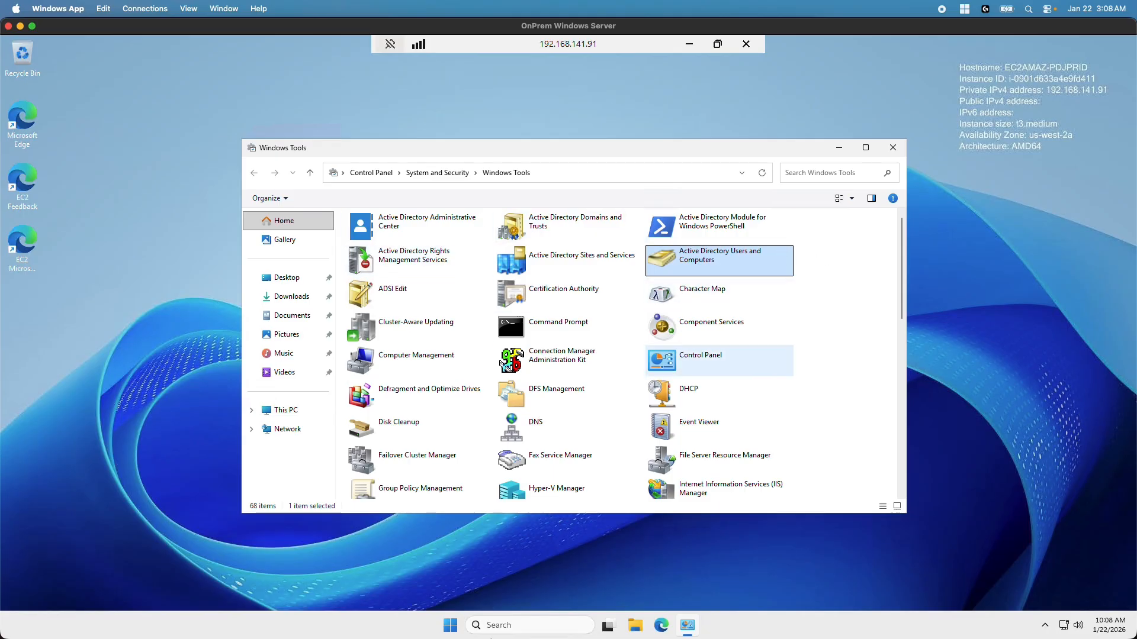
click(449, 629)
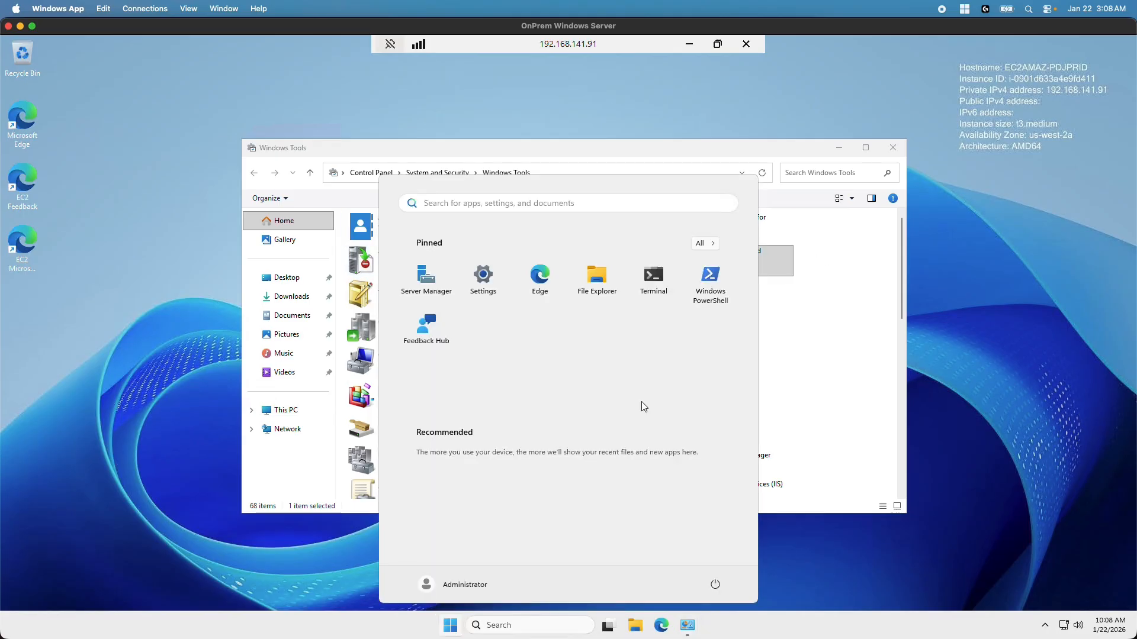
right_click(709, 290)
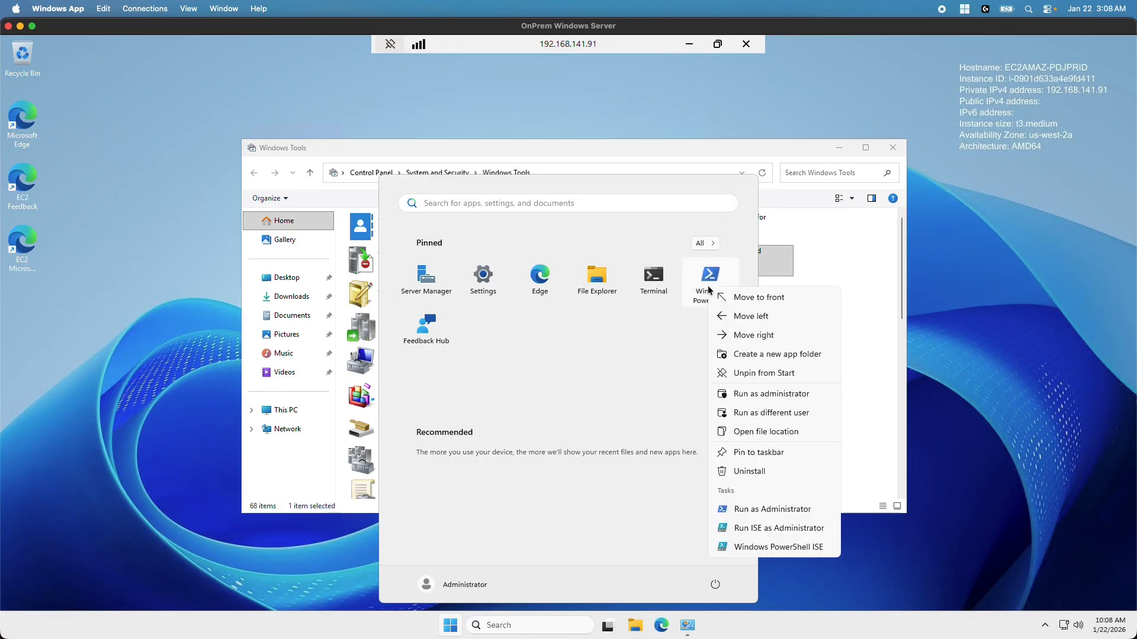
click(753, 395)
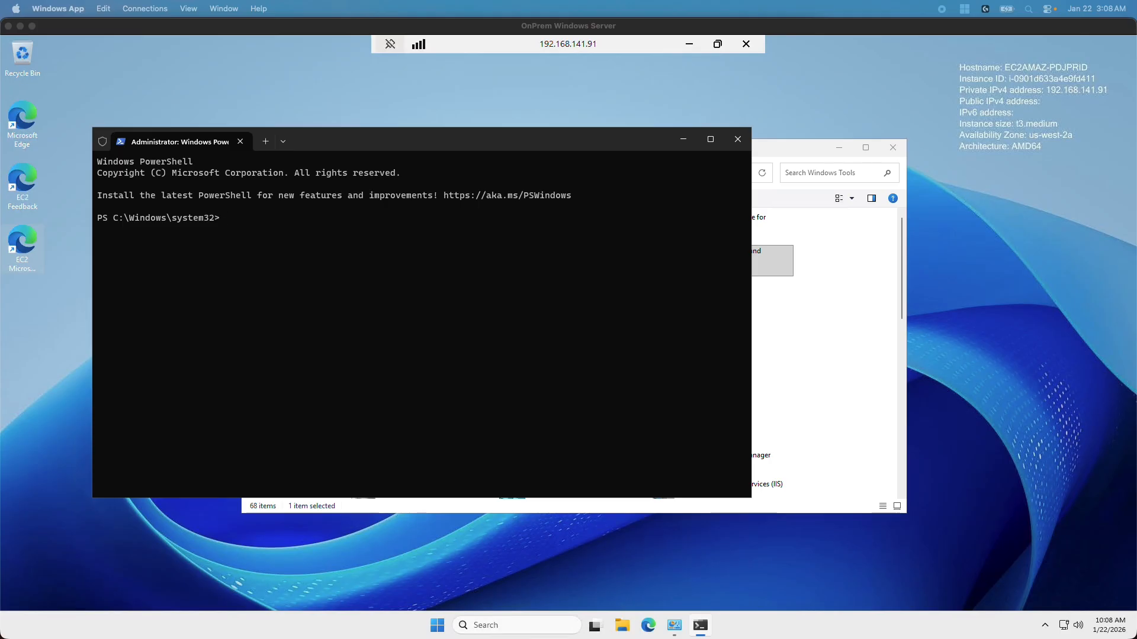
Create the domain-local groups AWSDevelopers and AWSAdmins with New-ADGroup
click(303, 325)
text(New-ADGroup -Name AWSDevelopers -GroupScope DomainLocal)
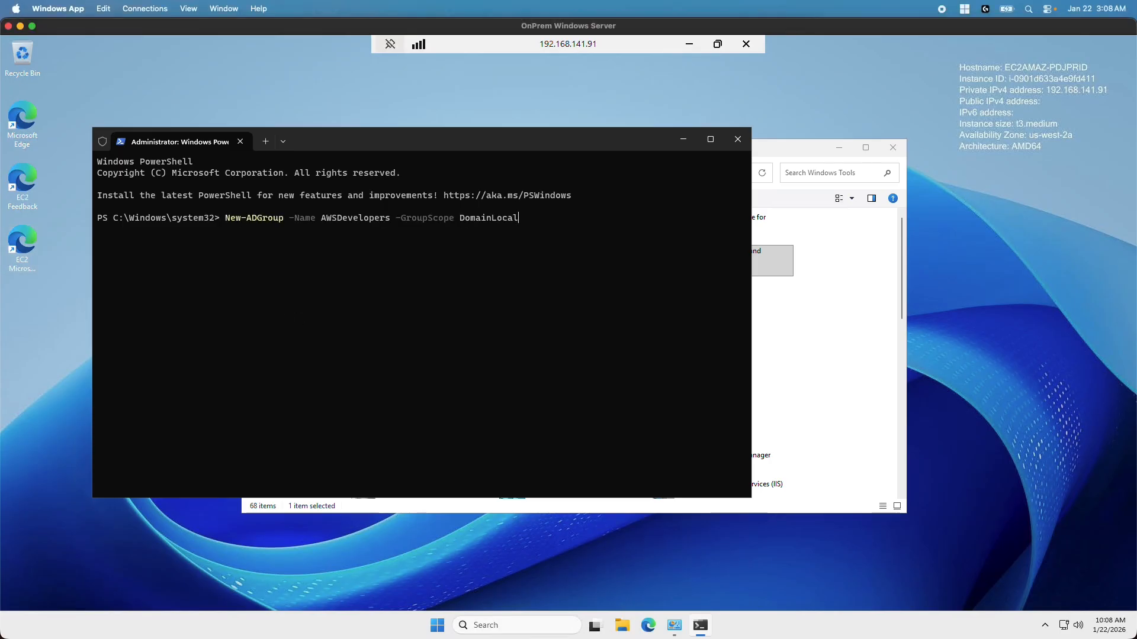
key(Return)
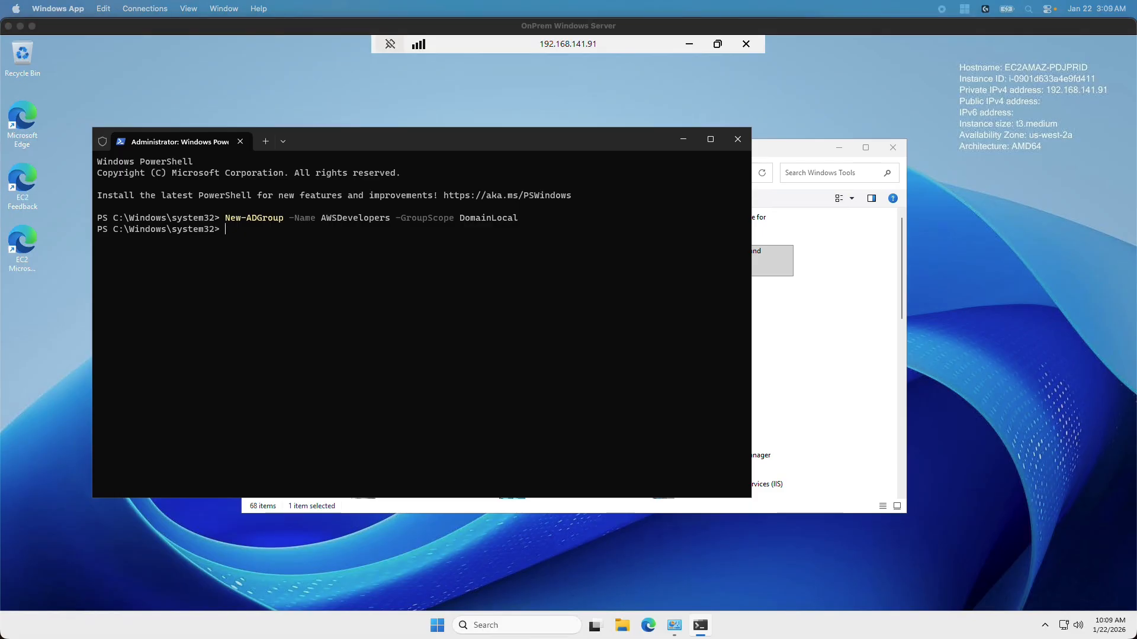
click(313, 310)
text(New-ADGroup -Name AWSAdmins -GroupScope DomainLocal)
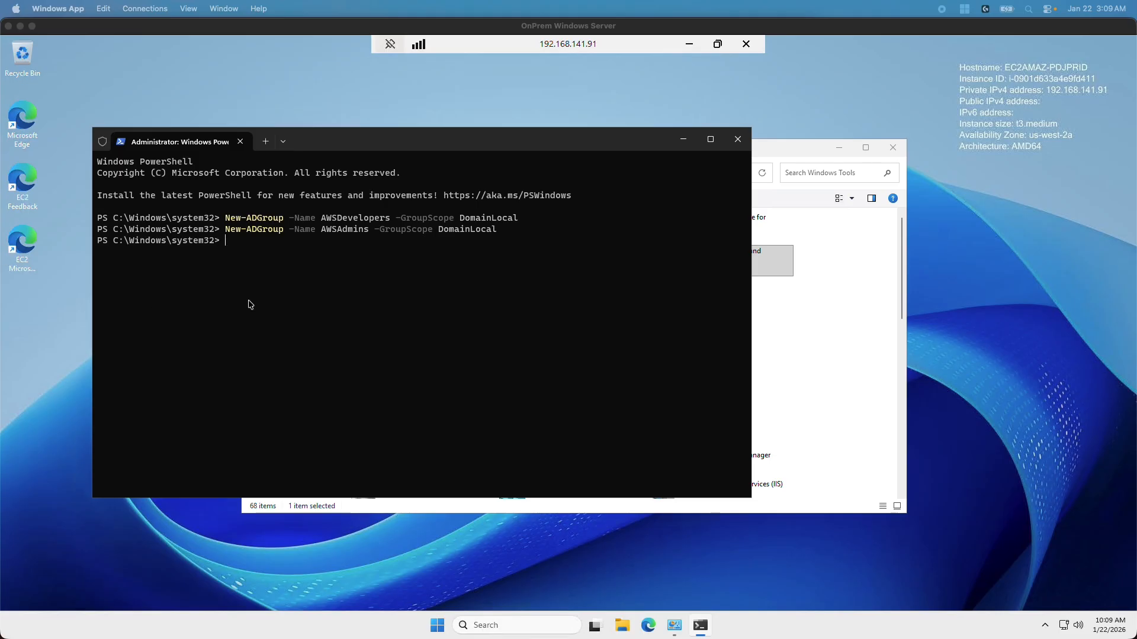
Create the first enabled domain user with the New-ADUser command
click(323, 305)
key(ctrl+v)
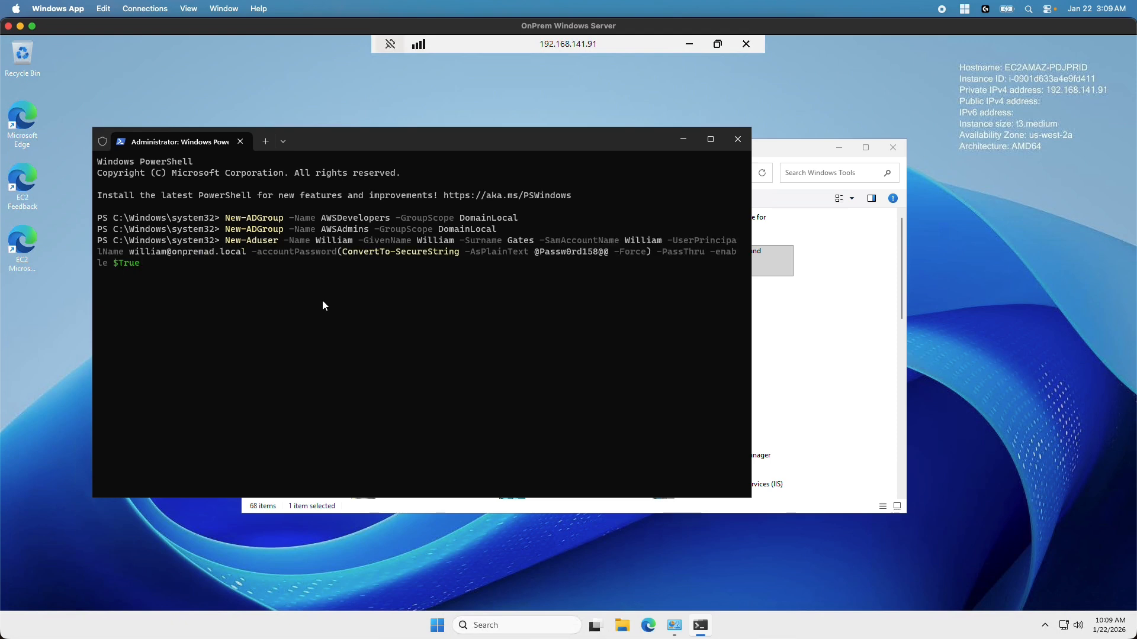
key(Return)
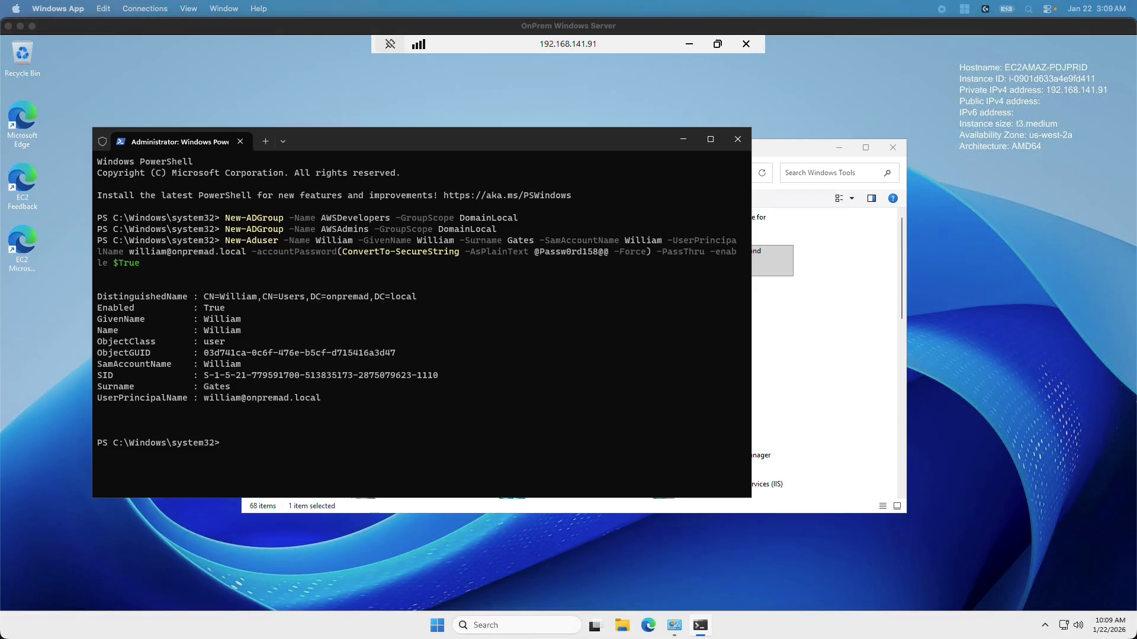
click(482, 433)
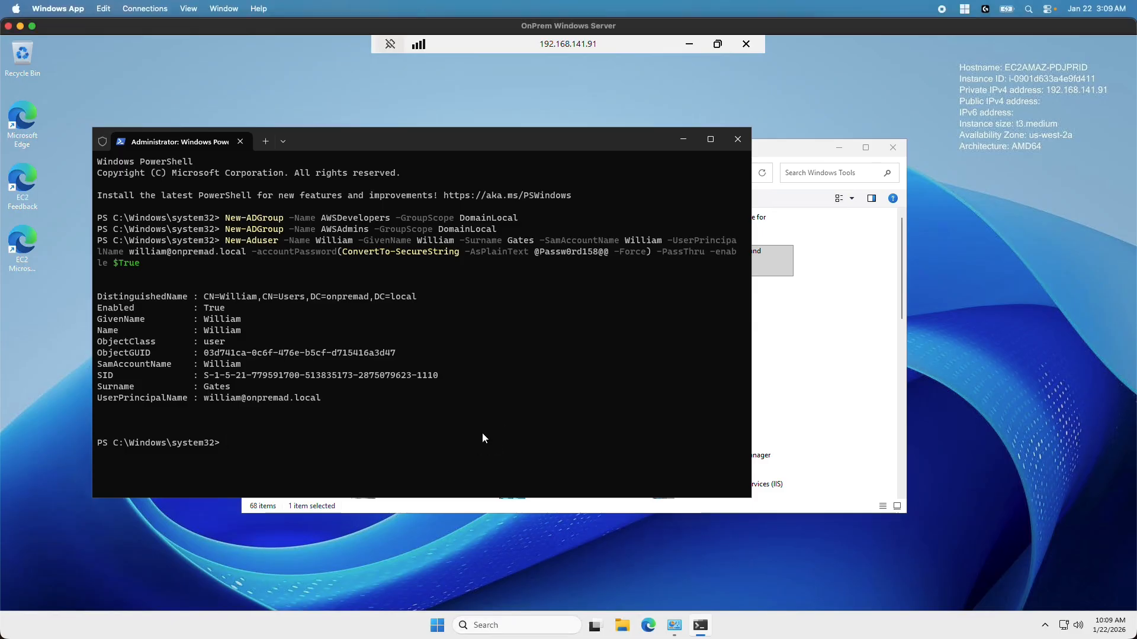
Create the second domain user, then add the first user to AWSDevelopers with Add-ADGroupMember
key(ctrl+v)
key(Return)
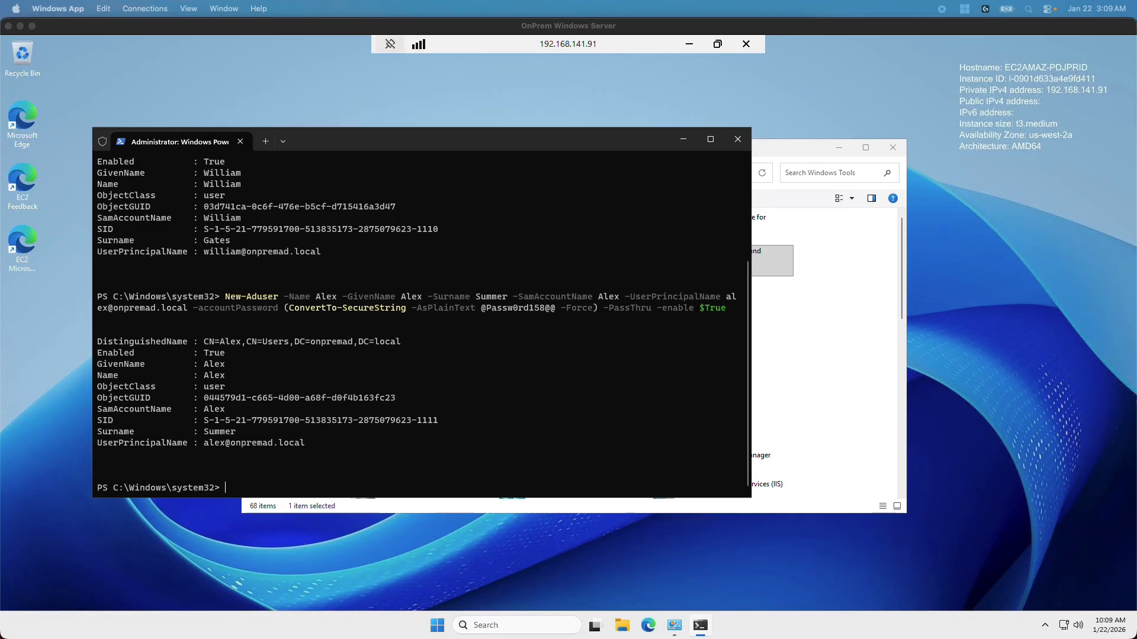
click(367, 466)
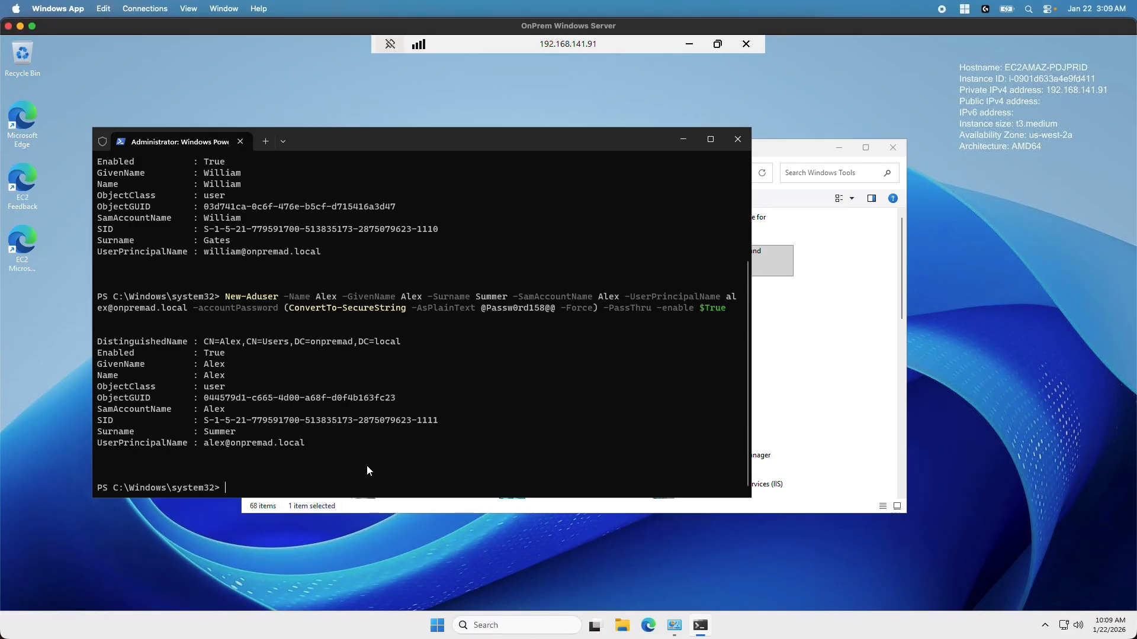
text(Add-ADGroupMember AWSDevelopers)
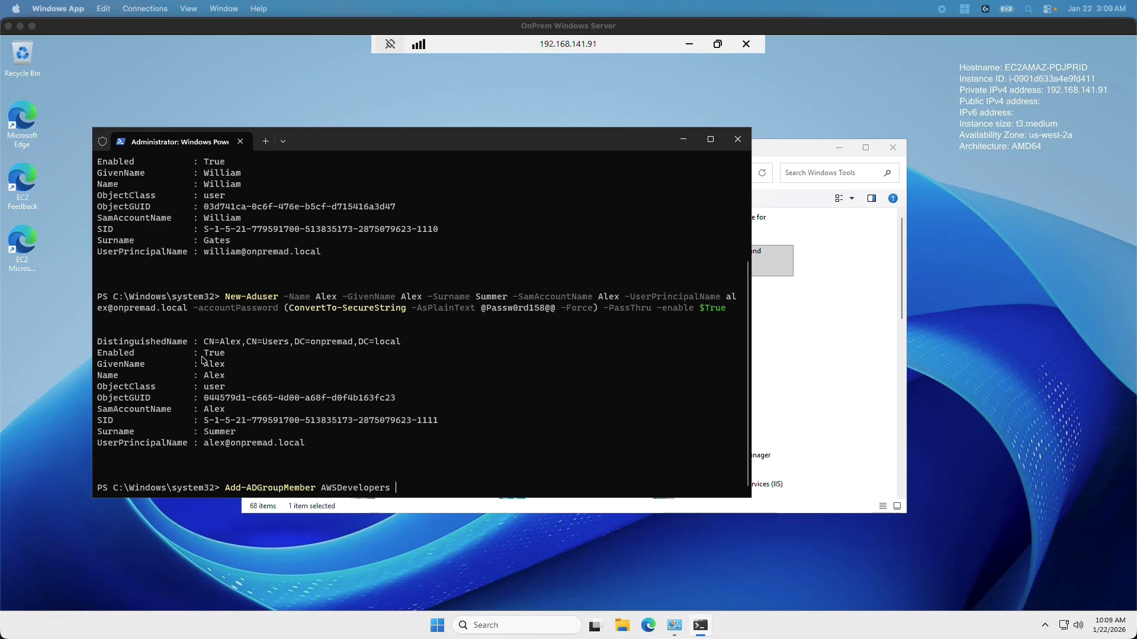
double_click(214, 187)
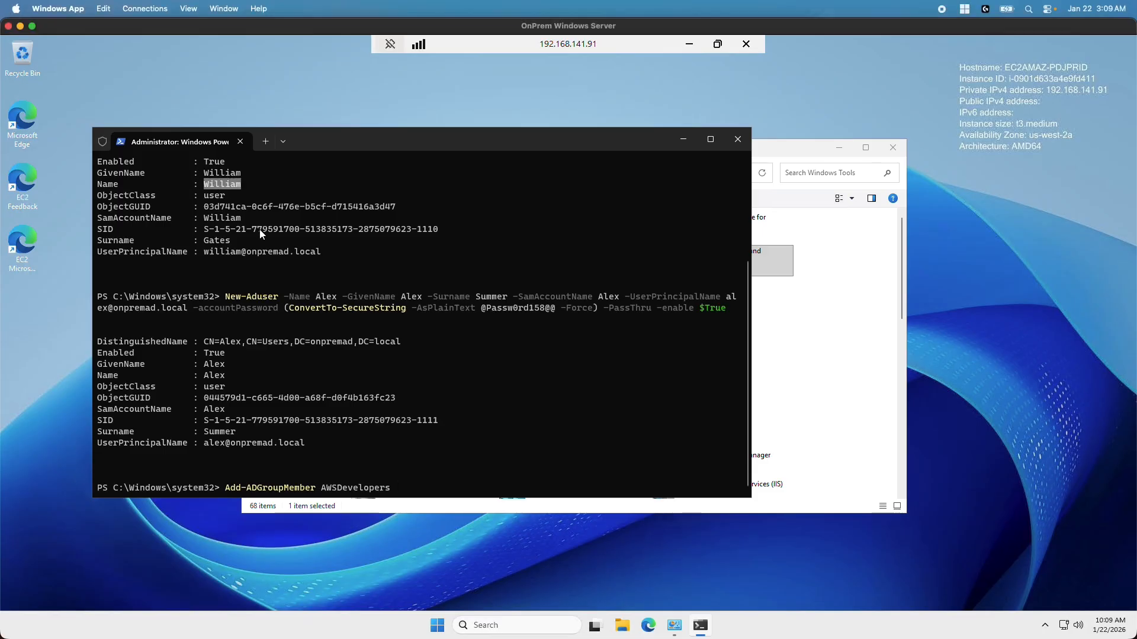
key(ctrl+c)
key(ctrl+v)
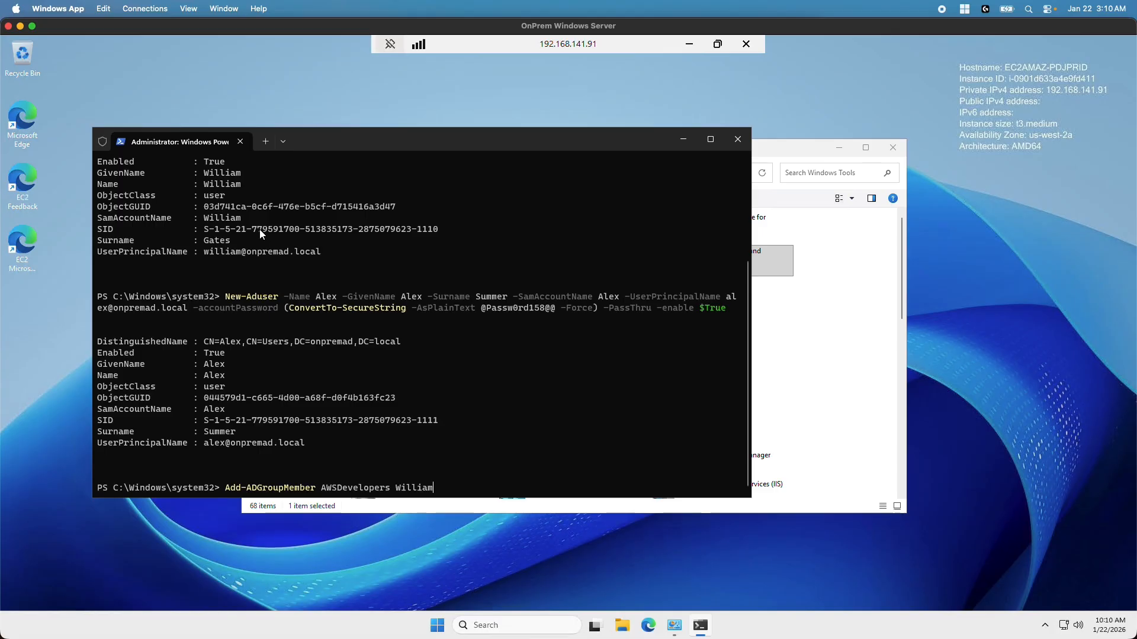
key(Return)
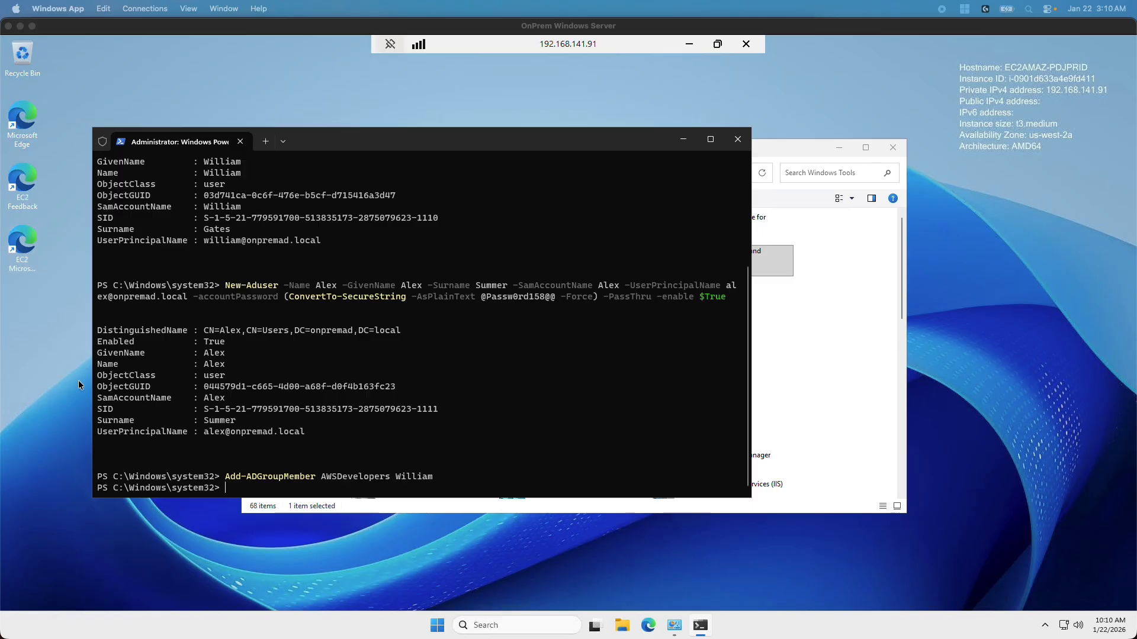
Attempt an Add-ADGroupMember AWSAdmins command for the second user, which runs mistyped
click(464, 475)
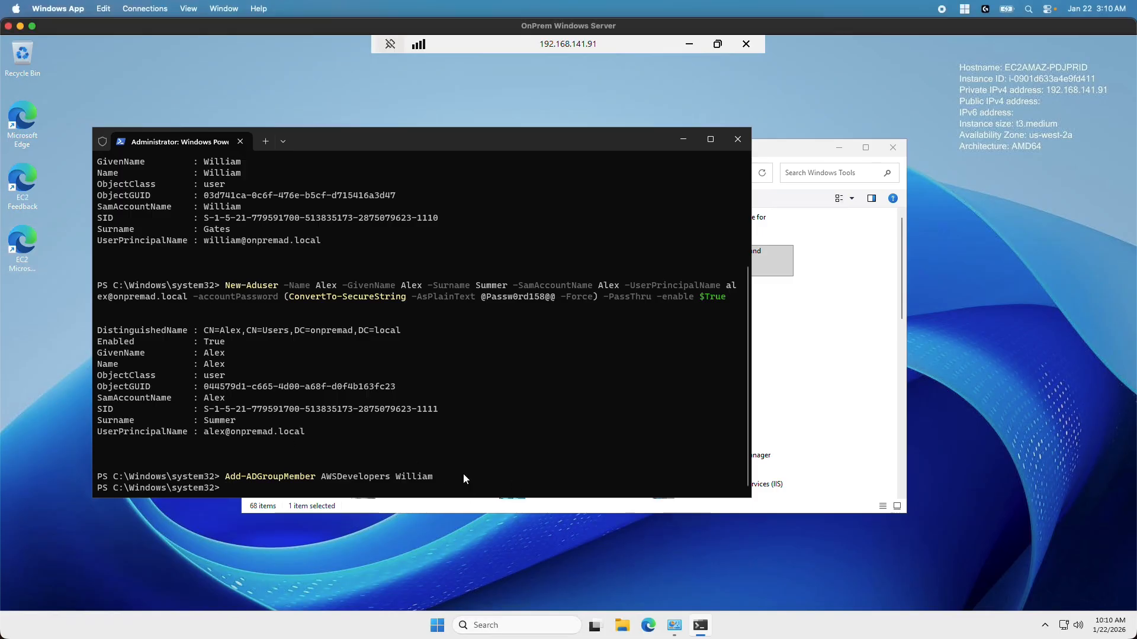
key(ctrl+v)
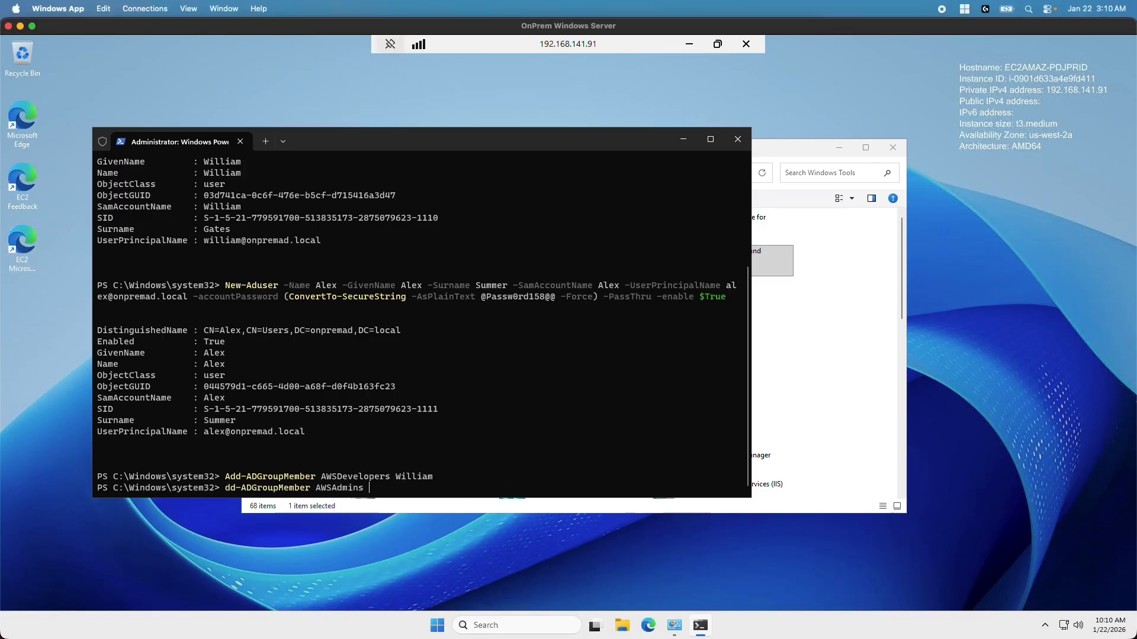
text(Alex)
key(Return)
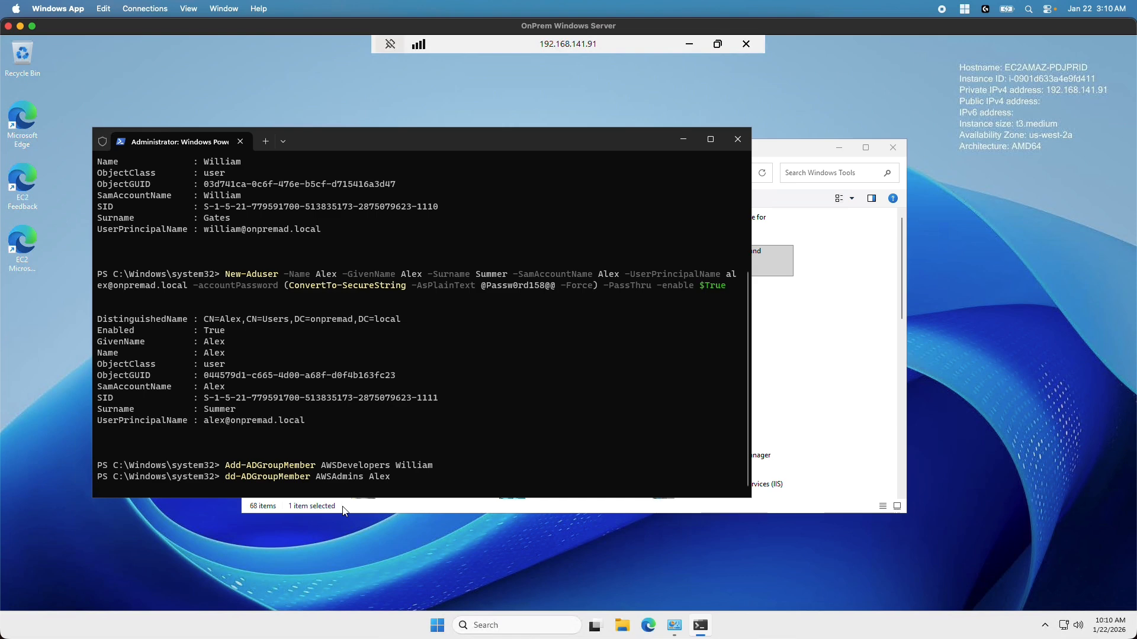
Rerun the corrected command adding the second user to AWSAdmins, then minimize the remote session
click(332, 400)
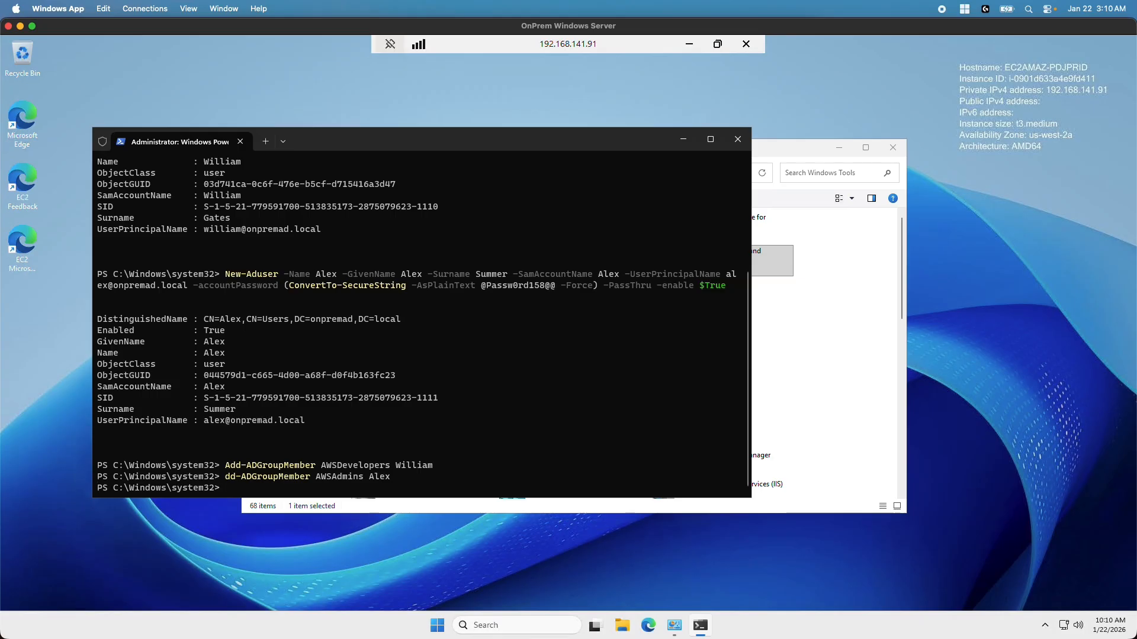
key(Return)
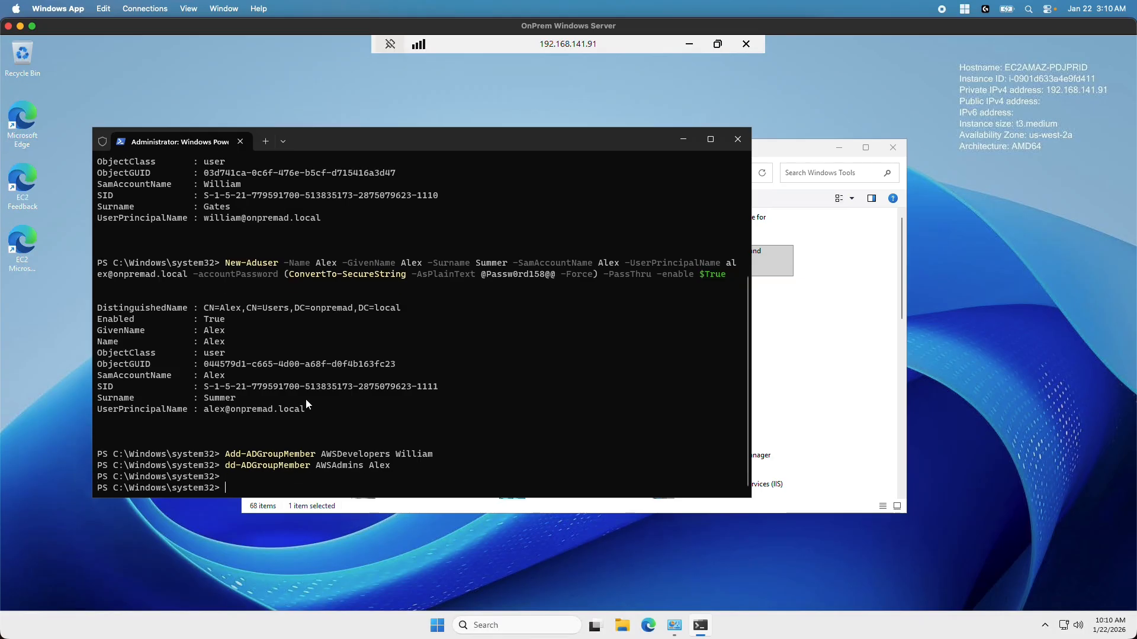
text(A)
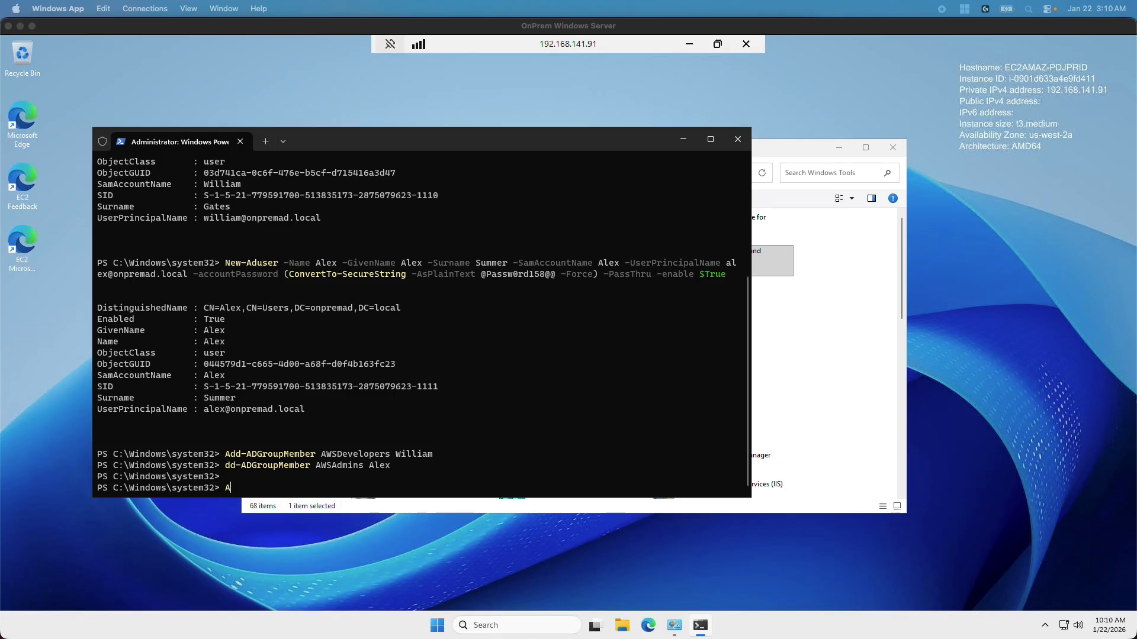
click(284, 484)
key(BackSpace)
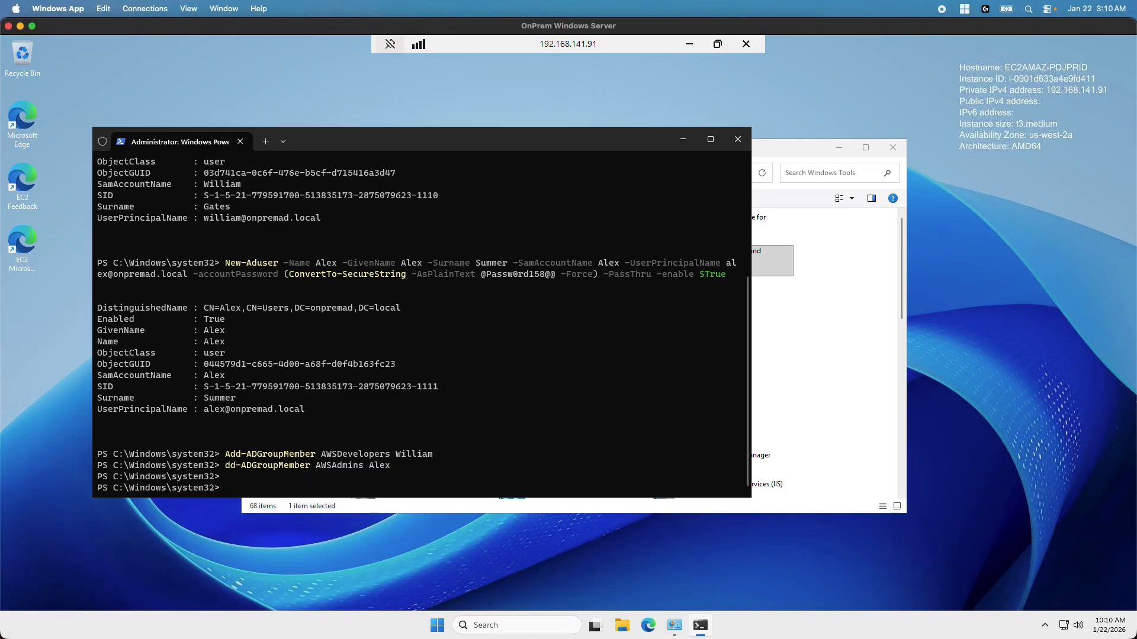
text(Add-ADGroupMember AWSAdmins)
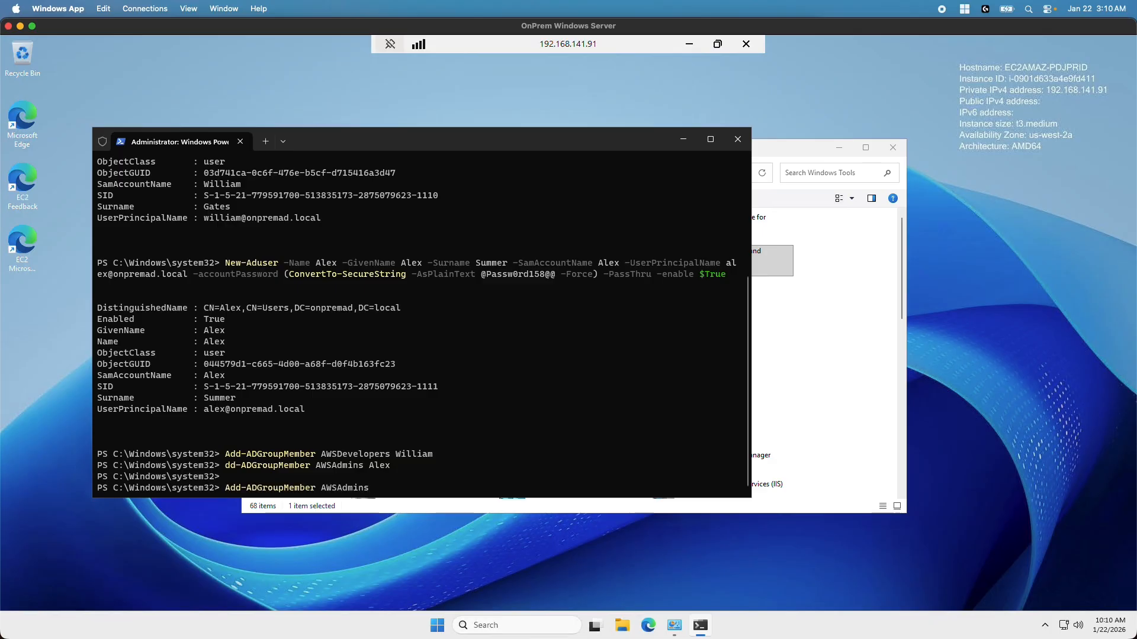
text(Alex)
key(Return)
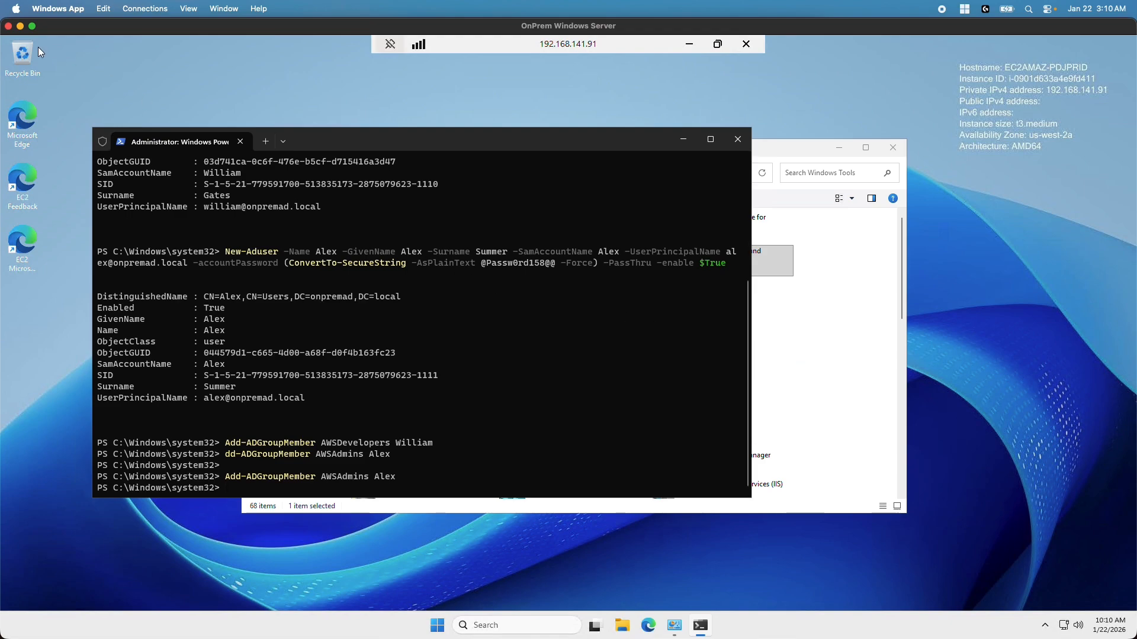
click(21, 27)
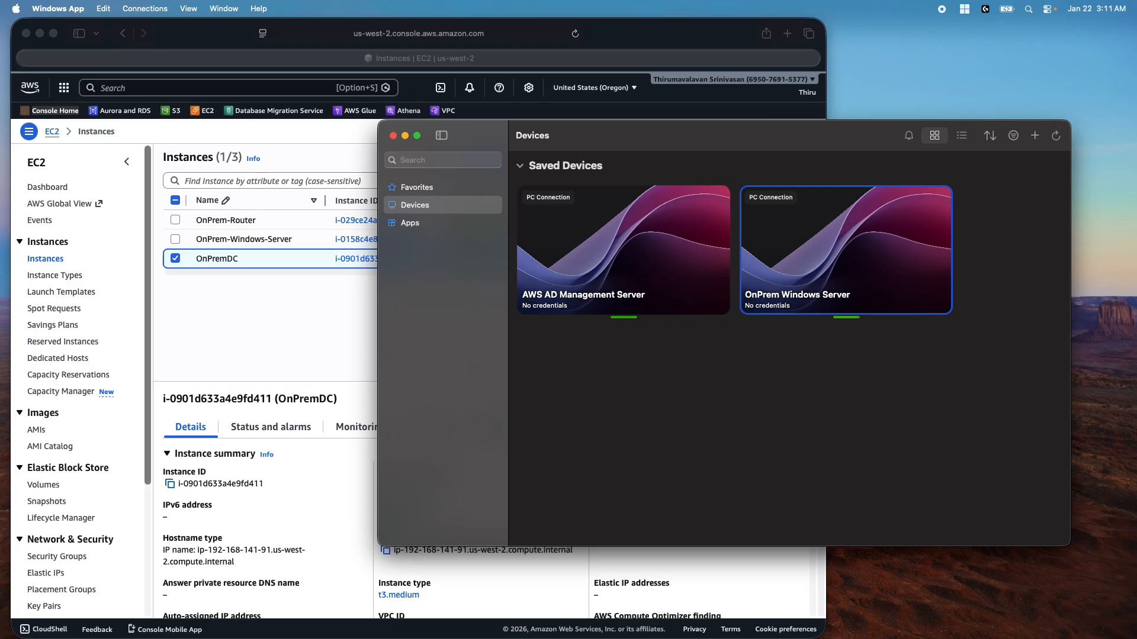
Open IAM in a new browser tab from the console search for 'iam' and view Roles
key(ctrl+Right)
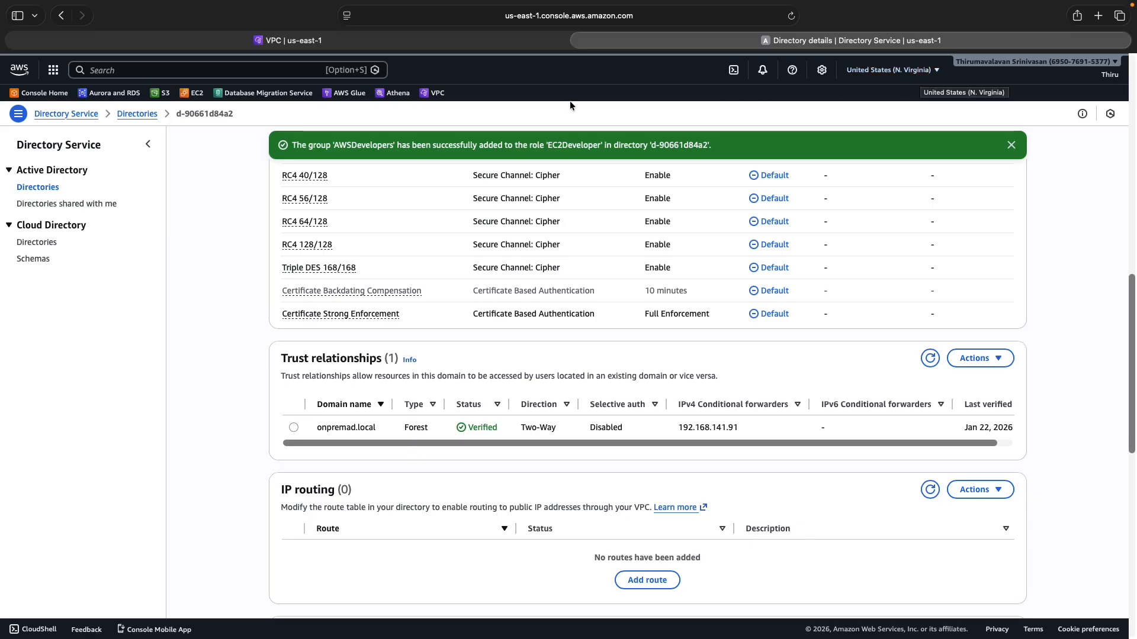
click(275, 67)
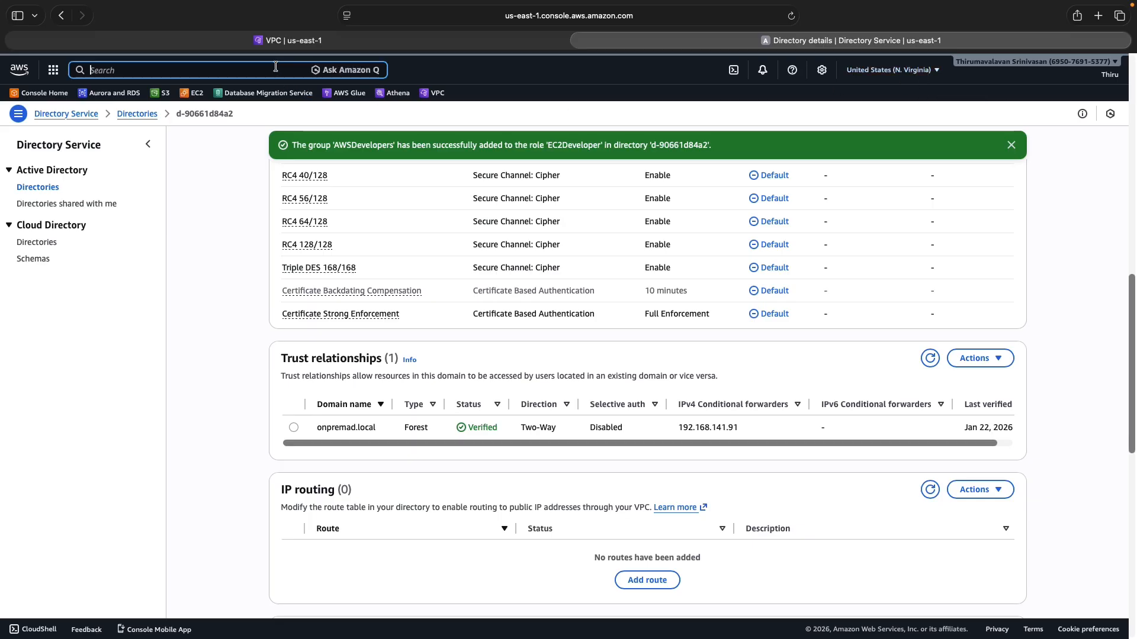
text(iam)
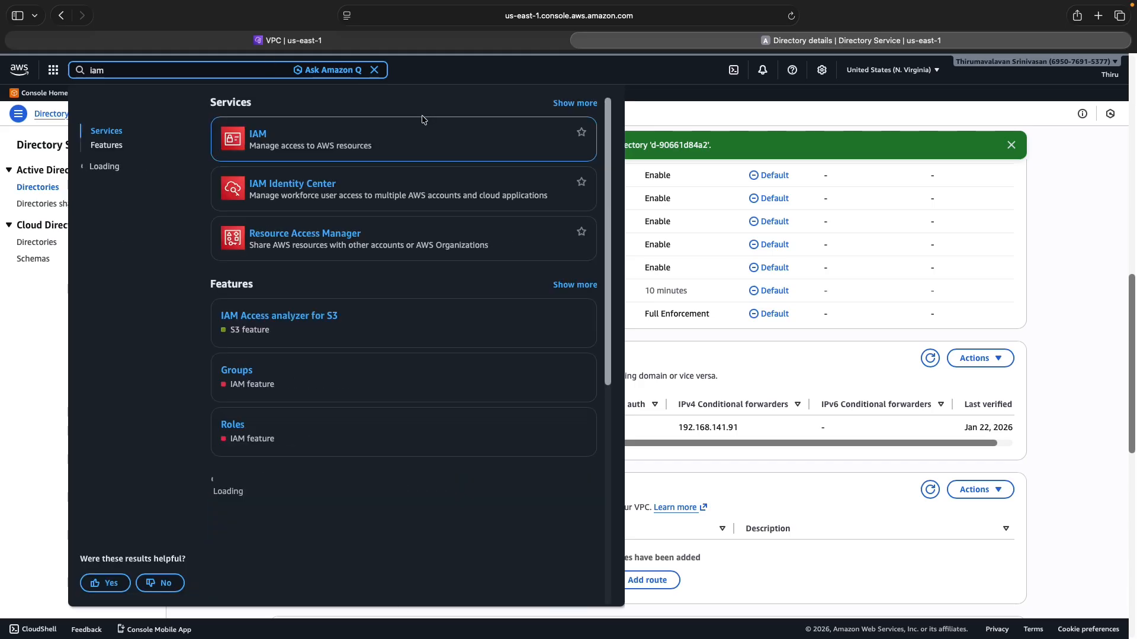
right_click(262, 135)
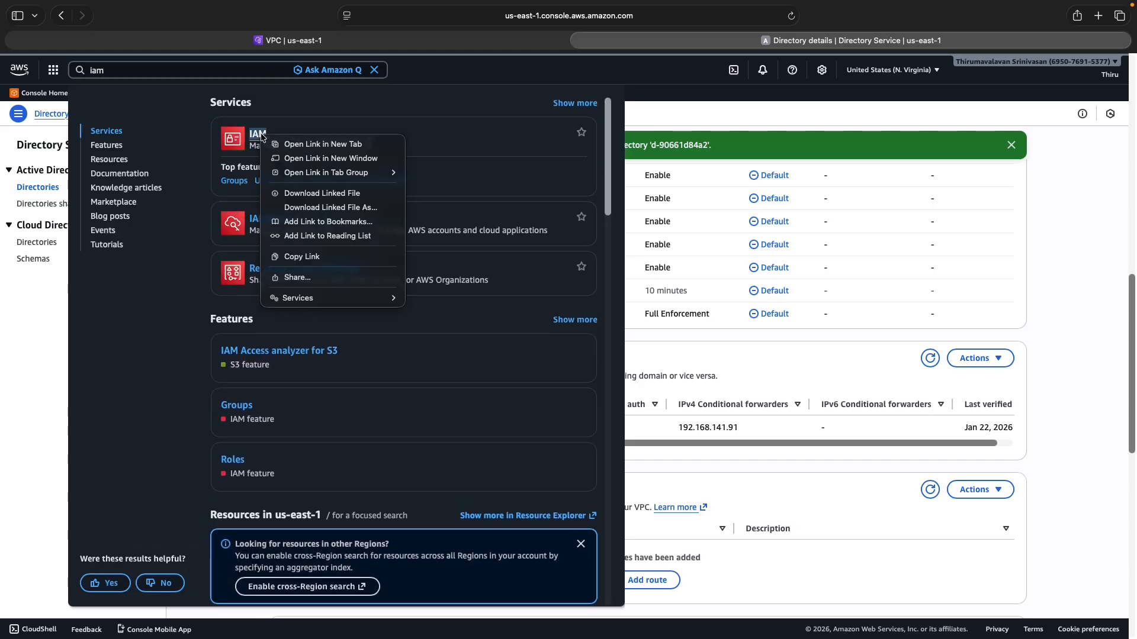
click(323, 144)
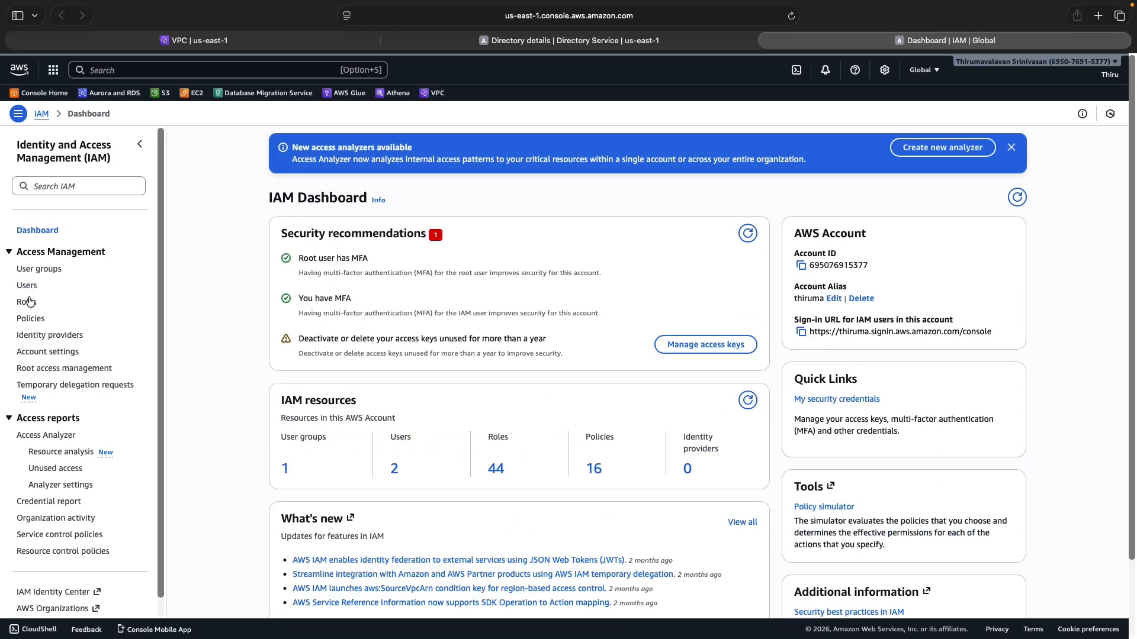
click(27, 303)
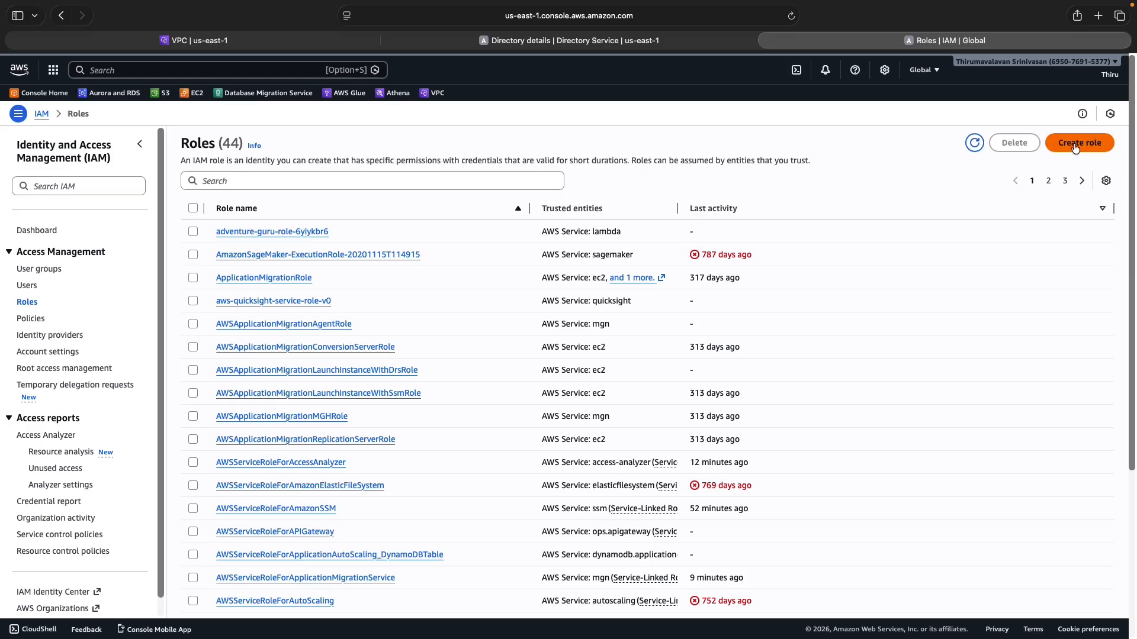
Start a new IAM role trusting Directory Service and advance to the permissions step
click(1075, 148)
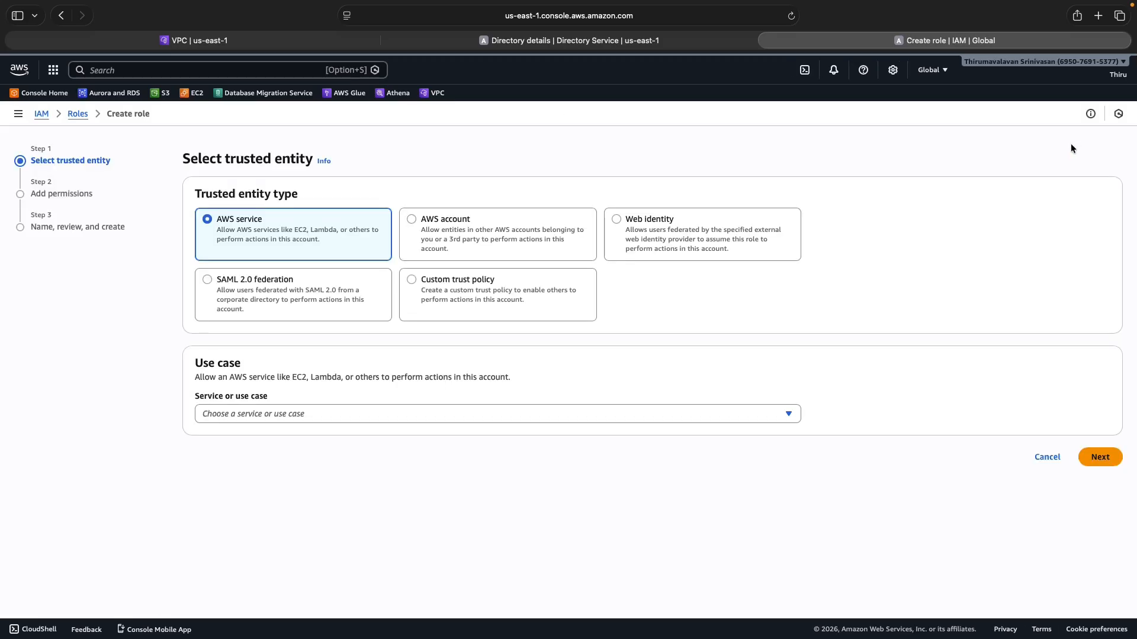
click(224, 417)
text(direc)
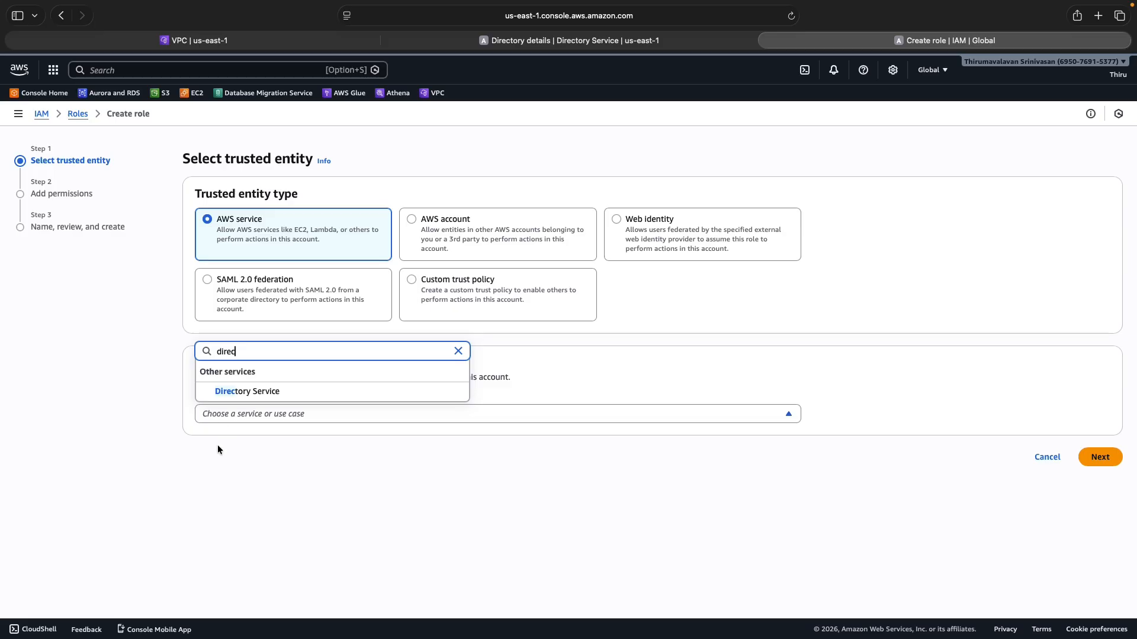
click(255, 392)
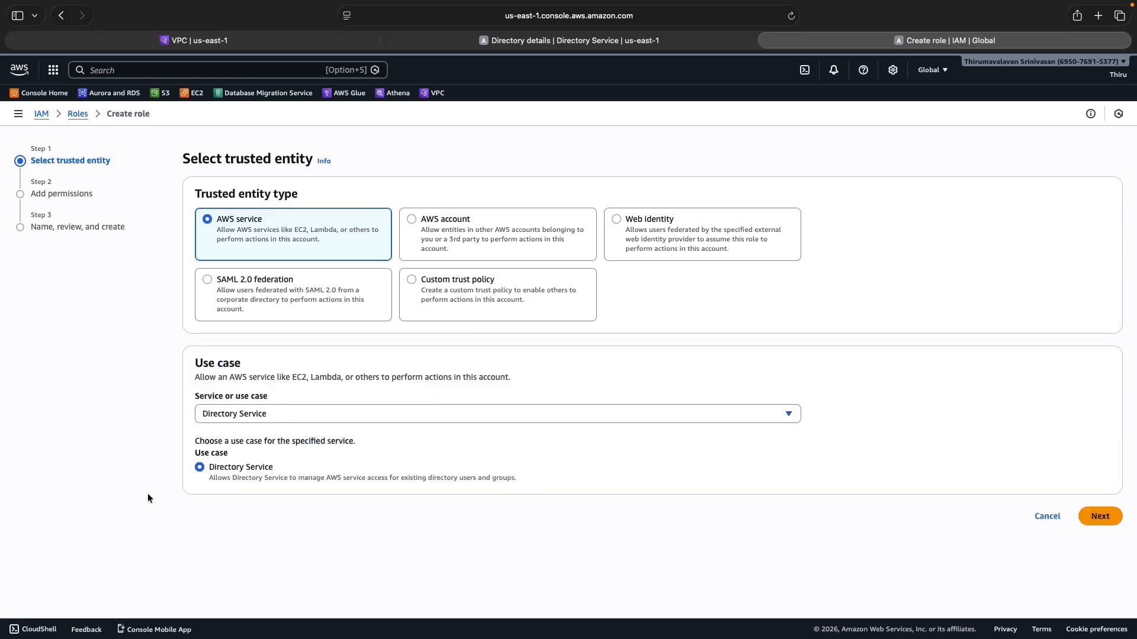
click(1110, 517)
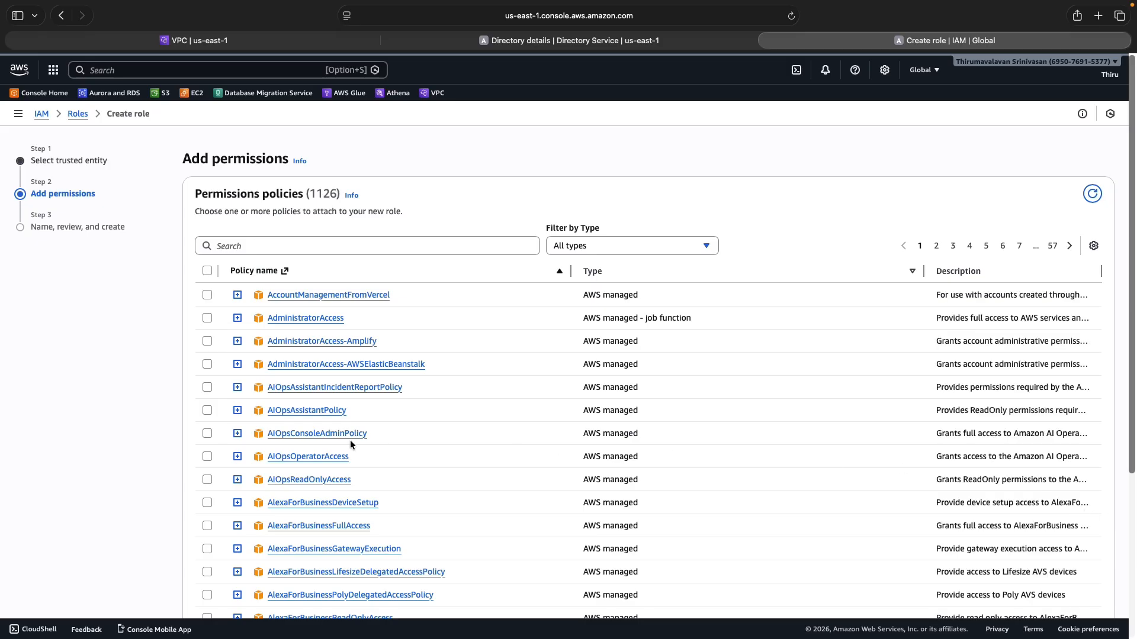
Attach AmazonEC2ReadOnlyAccess, name the role EC2Developer, and create it
click(277, 245)
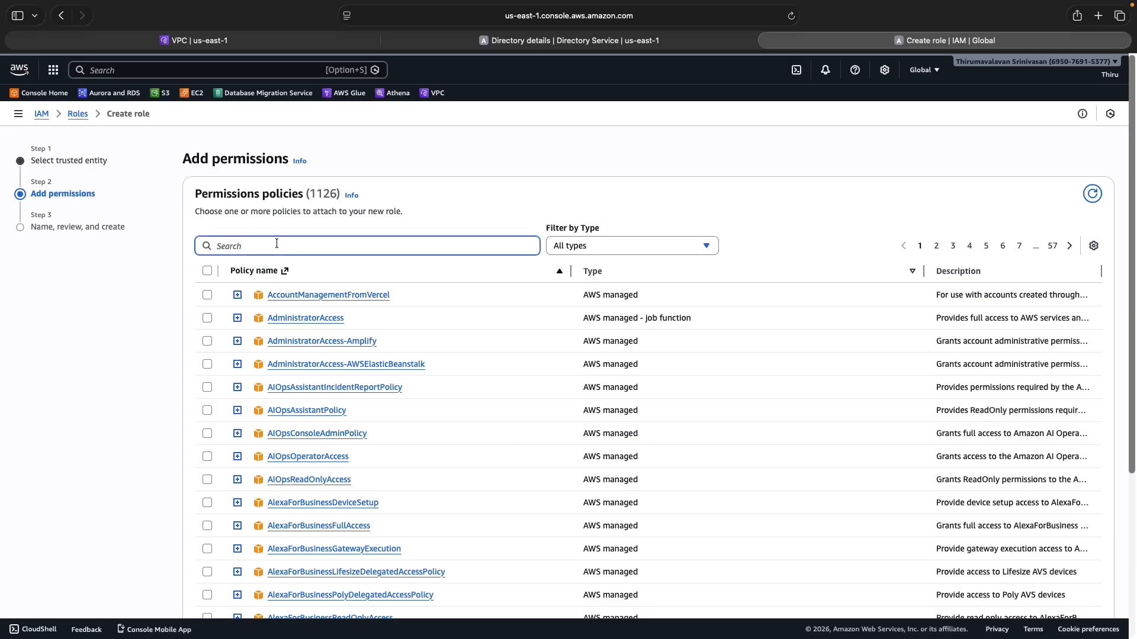
text(ec2)
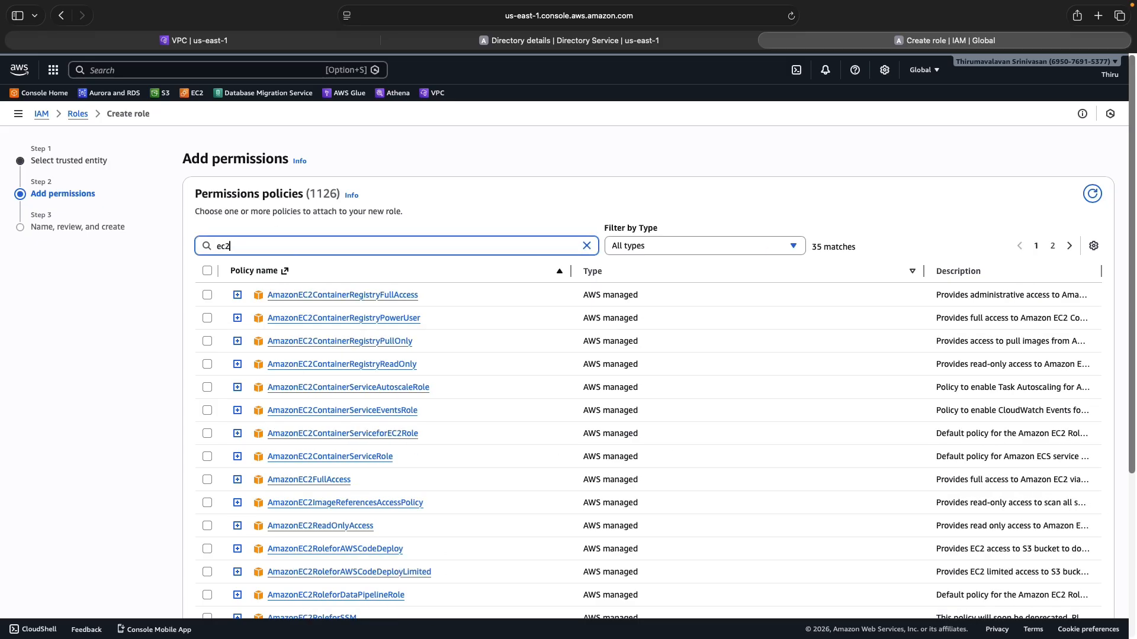
text(re)
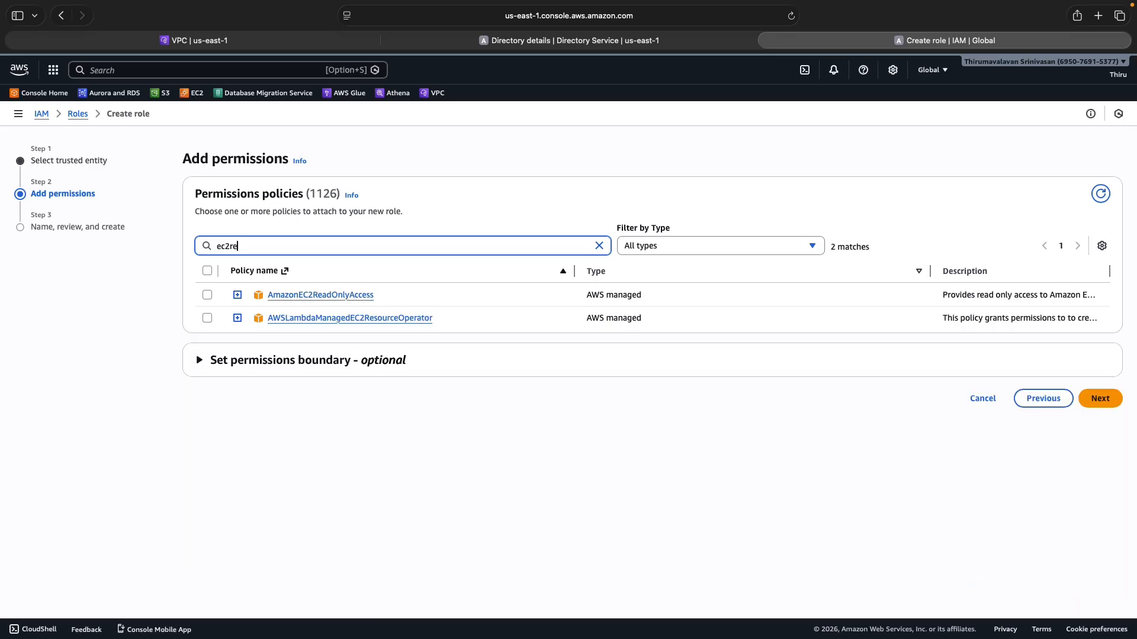
click(207, 296)
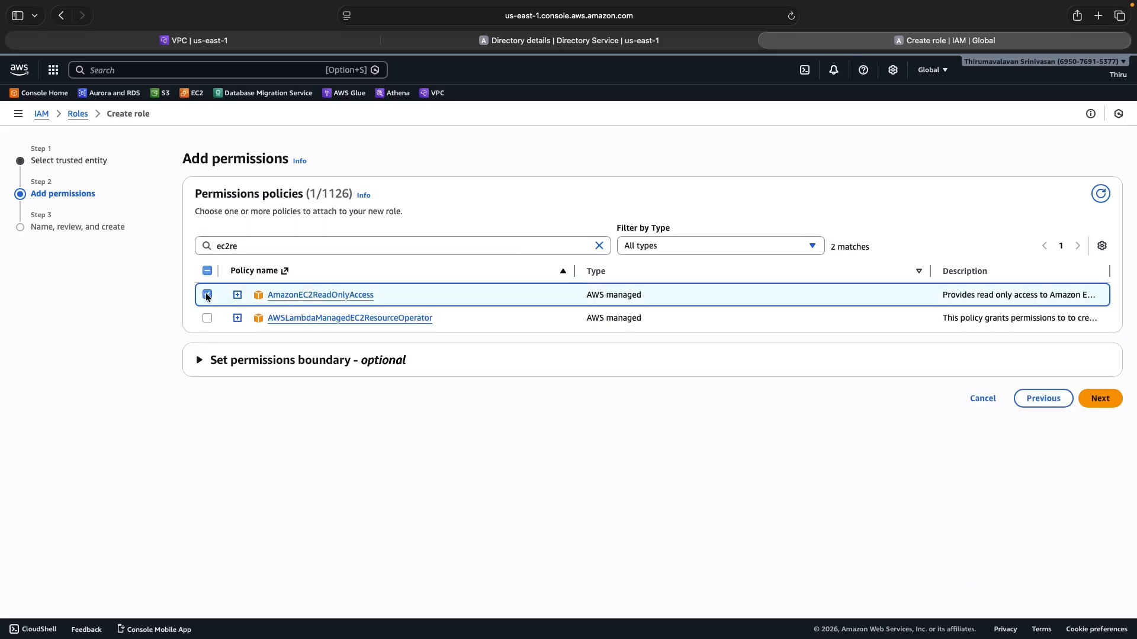
click(1099, 398)
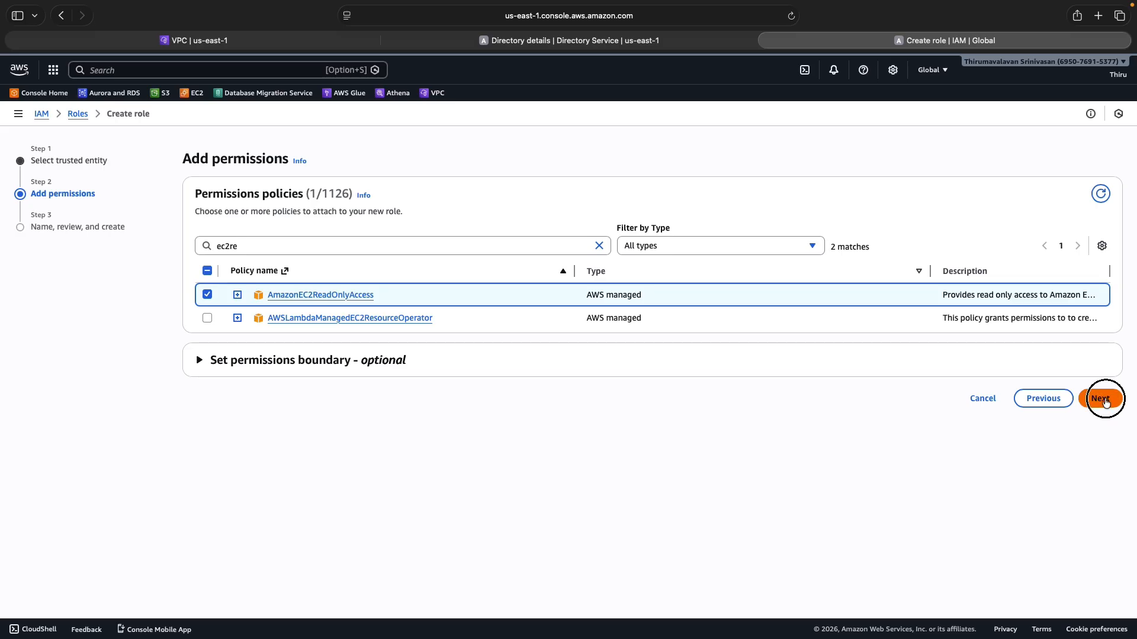
click(236, 246)
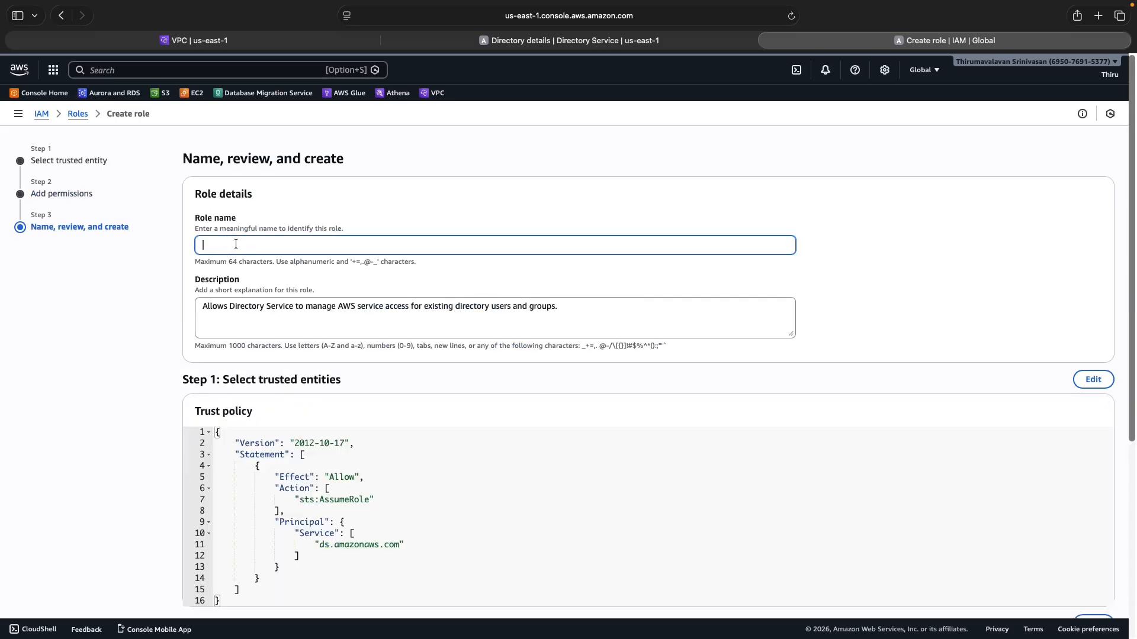
text(EC2Developer)
scroll(681, 361, down, 5)
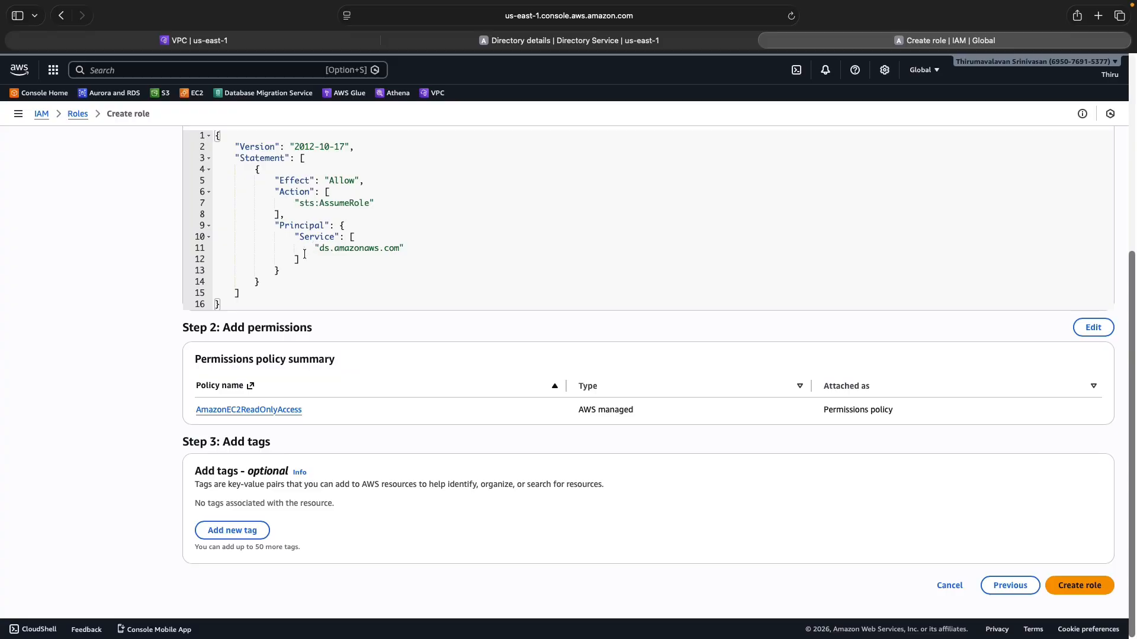
scroll(346, 245, up, 4)
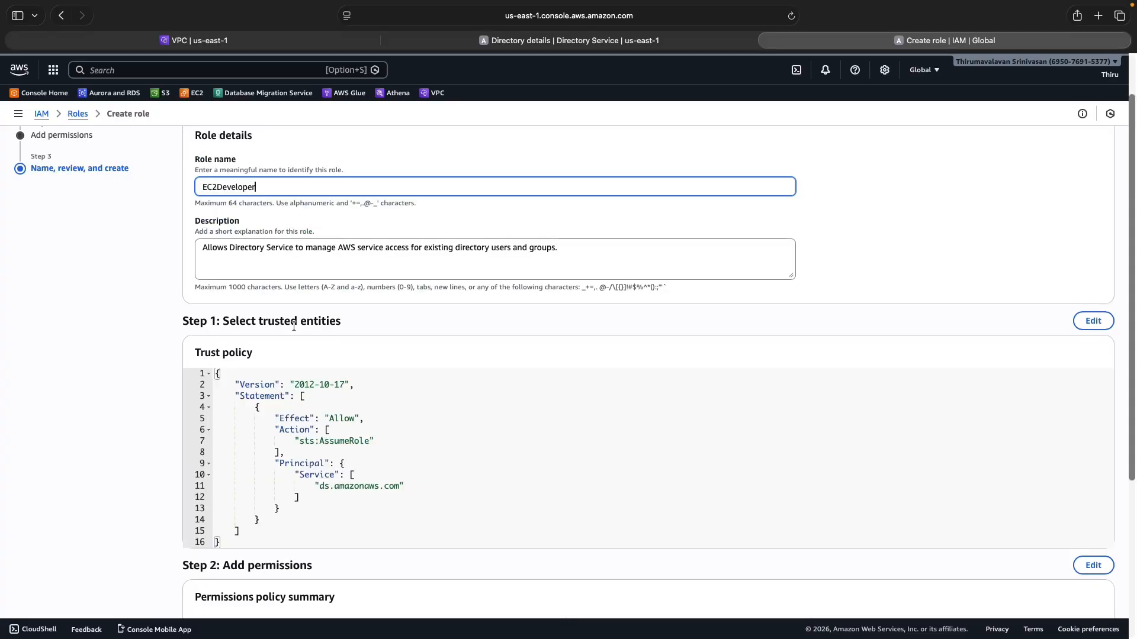
scroll(371, 331, down, 4)
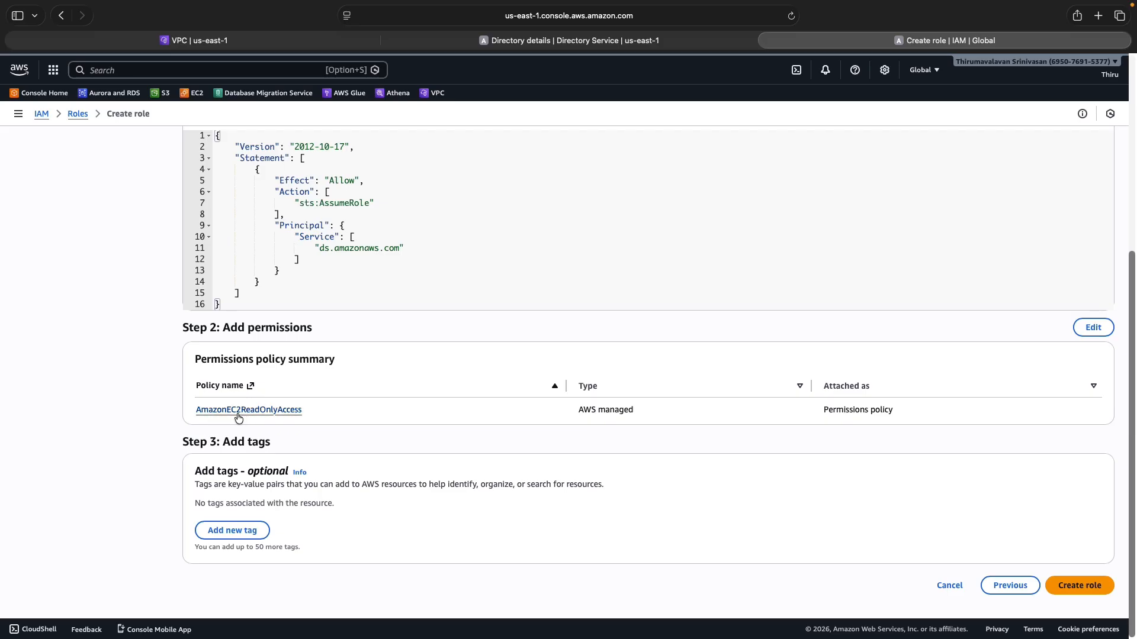
click(1085, 585)
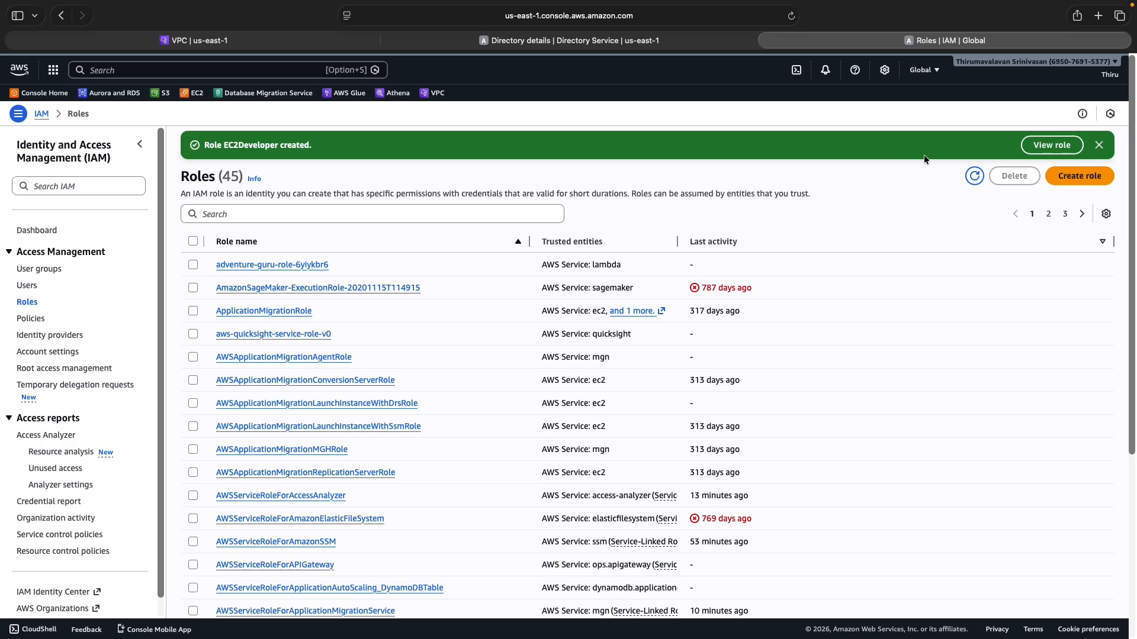
click(1079, 177)
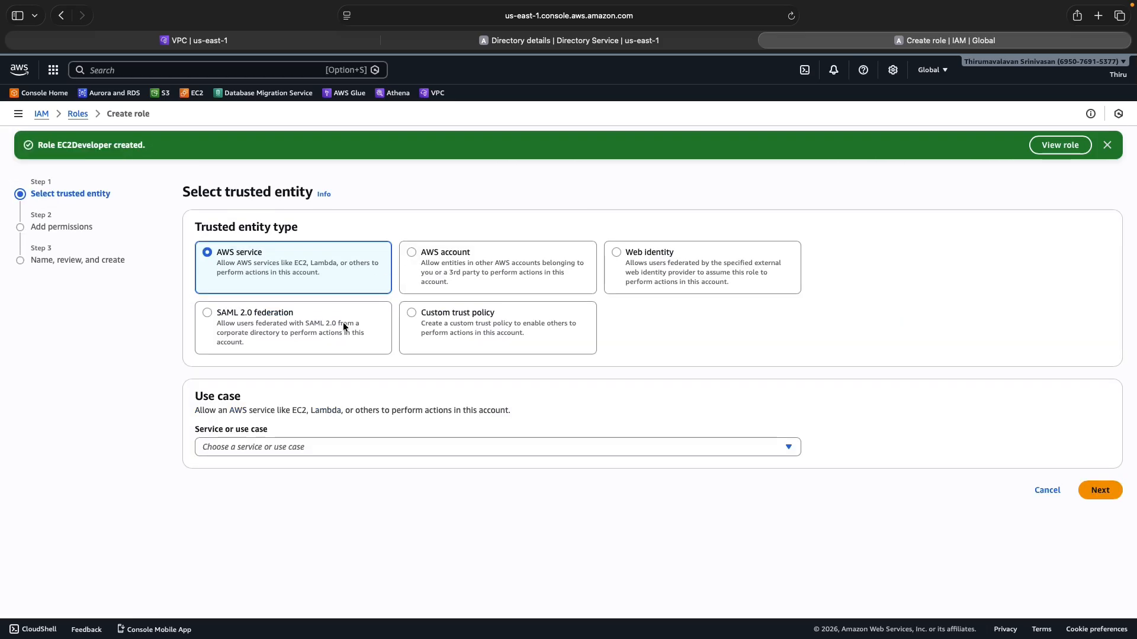
Trust Directory Service for a second role and select the AmazonEC2FullAccess policy
click(257, 447)
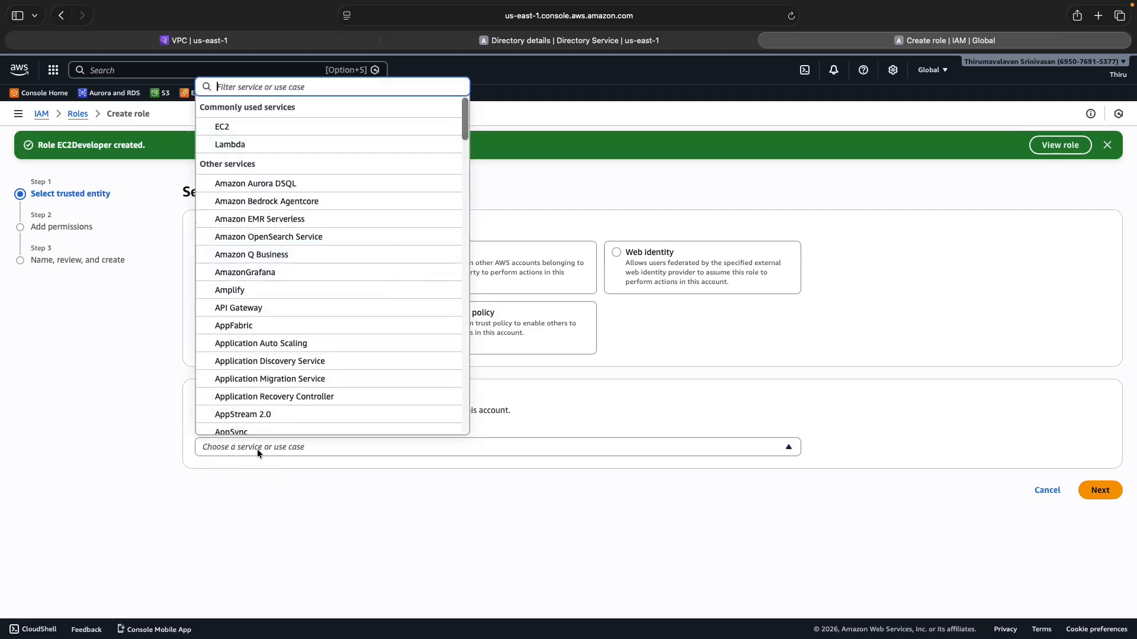
text(dire)
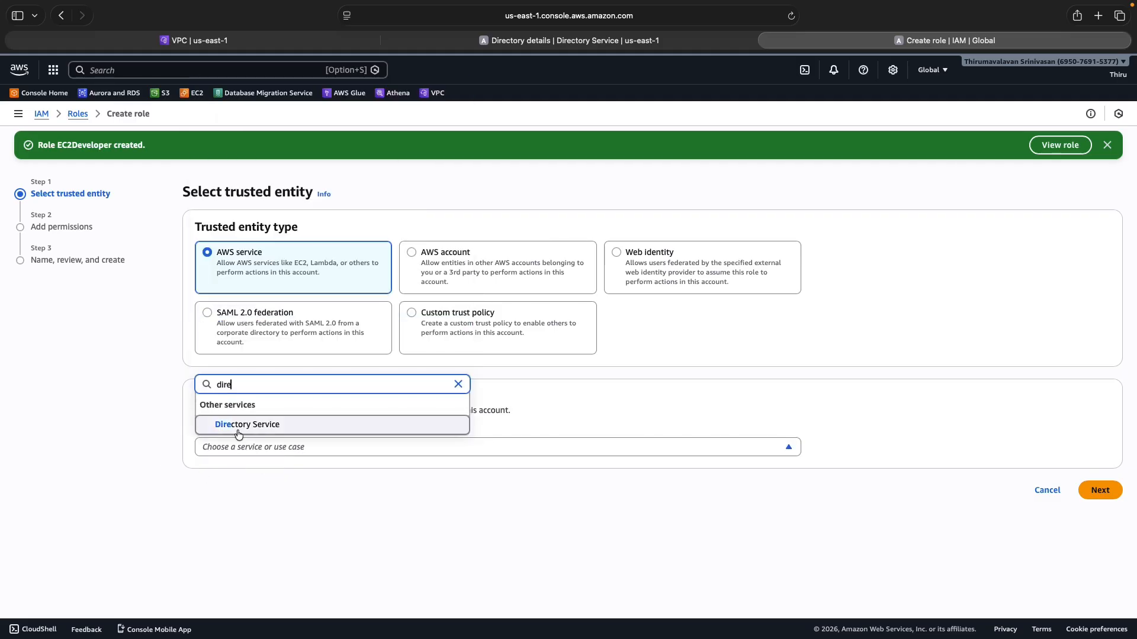
click(238, 434)
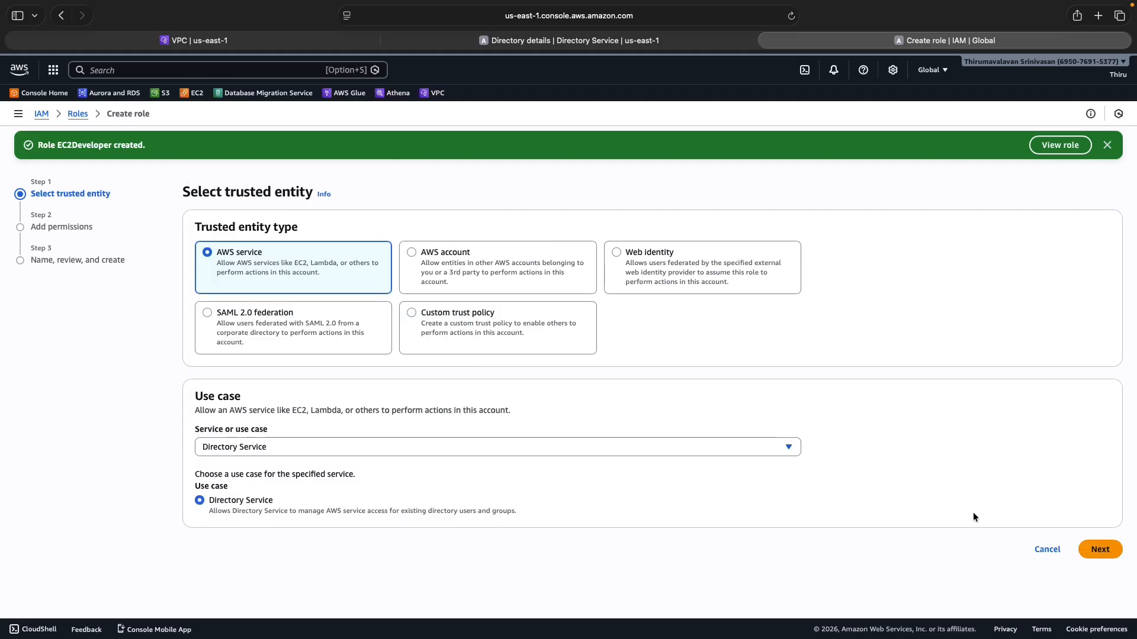
click(1105, 551)
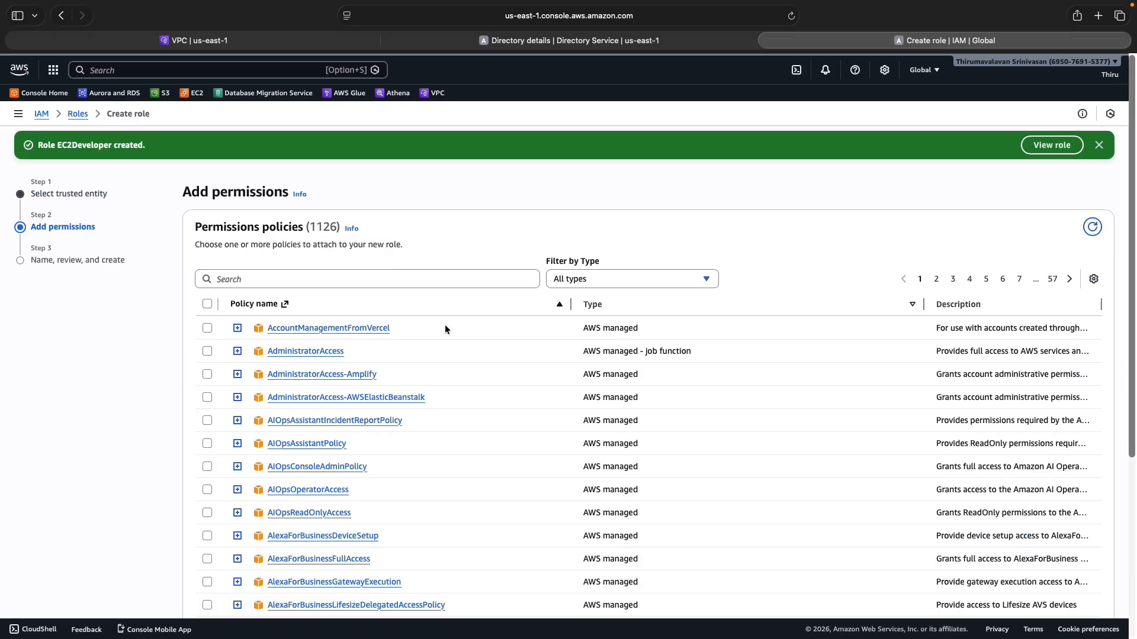
click(254, 279)
text(ec)
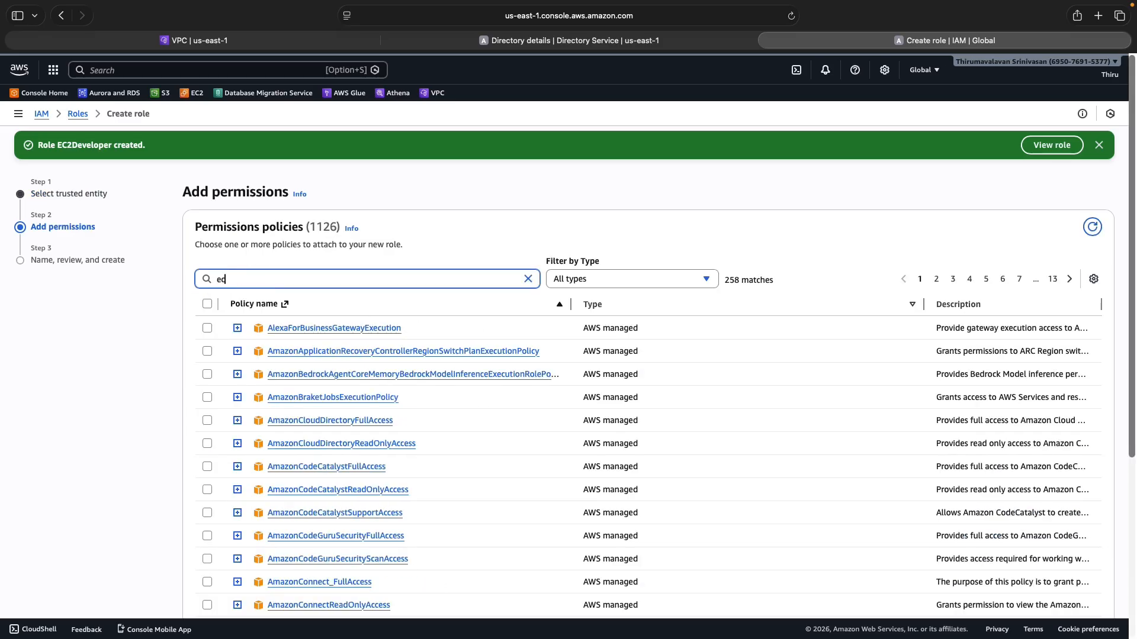
text(2d)
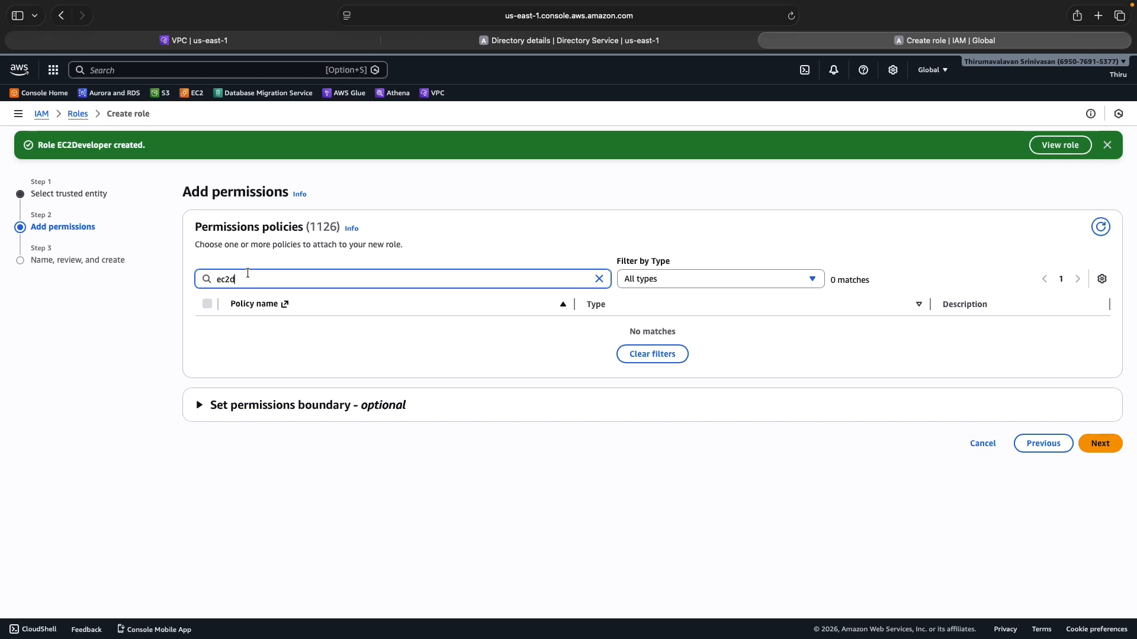
key(BackSpace)
text(d)
key(BackSpace)
text(f)
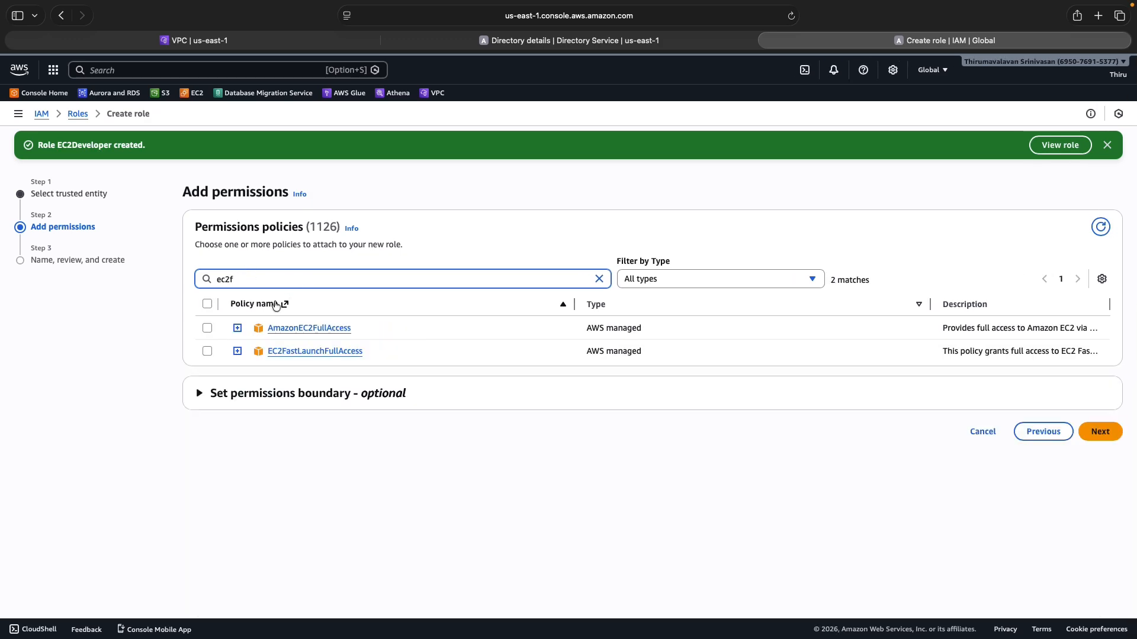
click(206, 328)
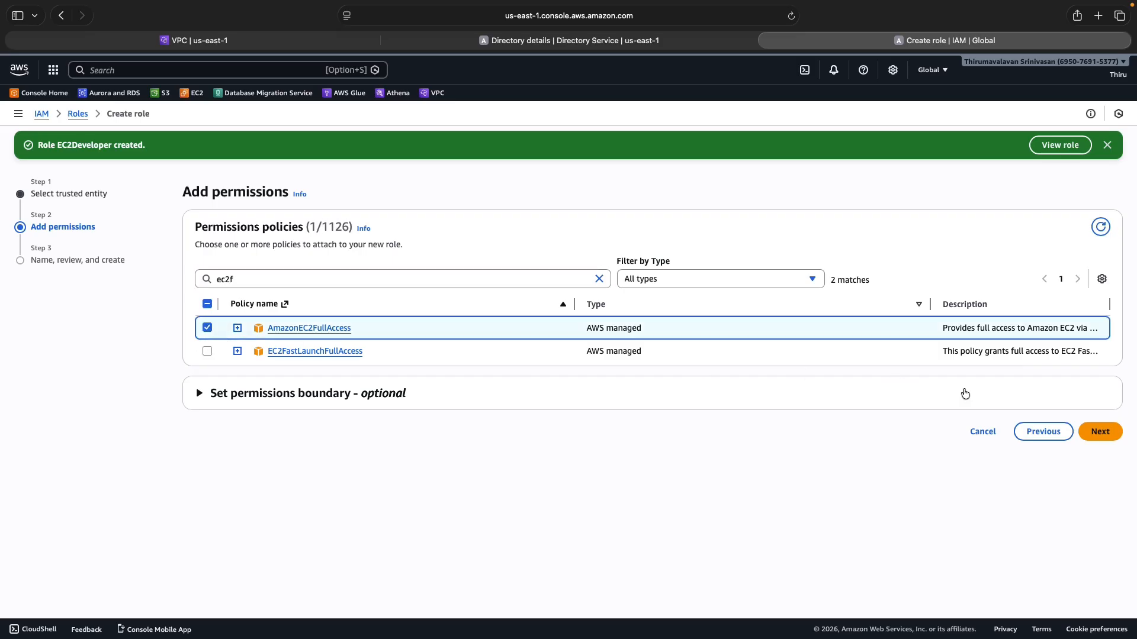
click(1107, 432)
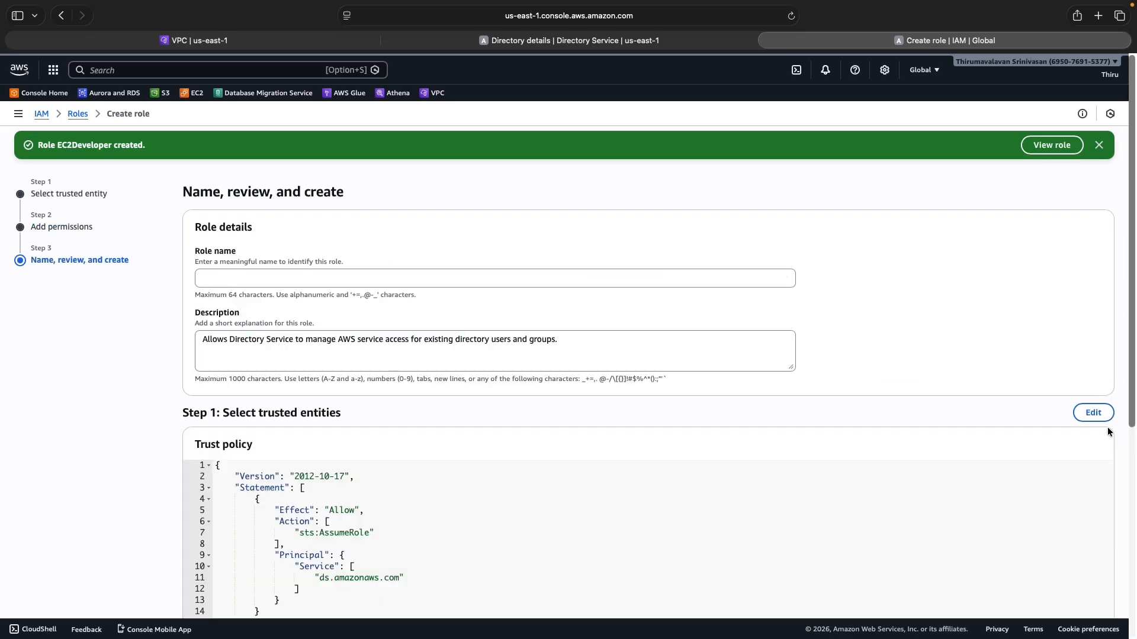
Name the second role EC2Admin, create it, and dismiss the confirmation notice
click(293, 279)
text(EC)
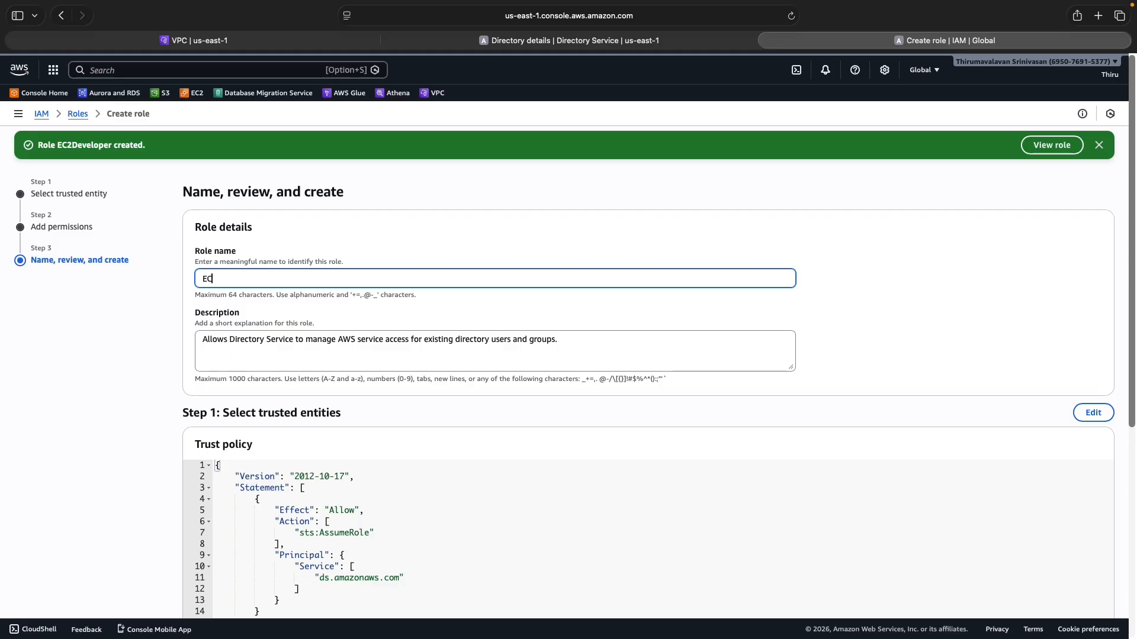
text(2Admin)
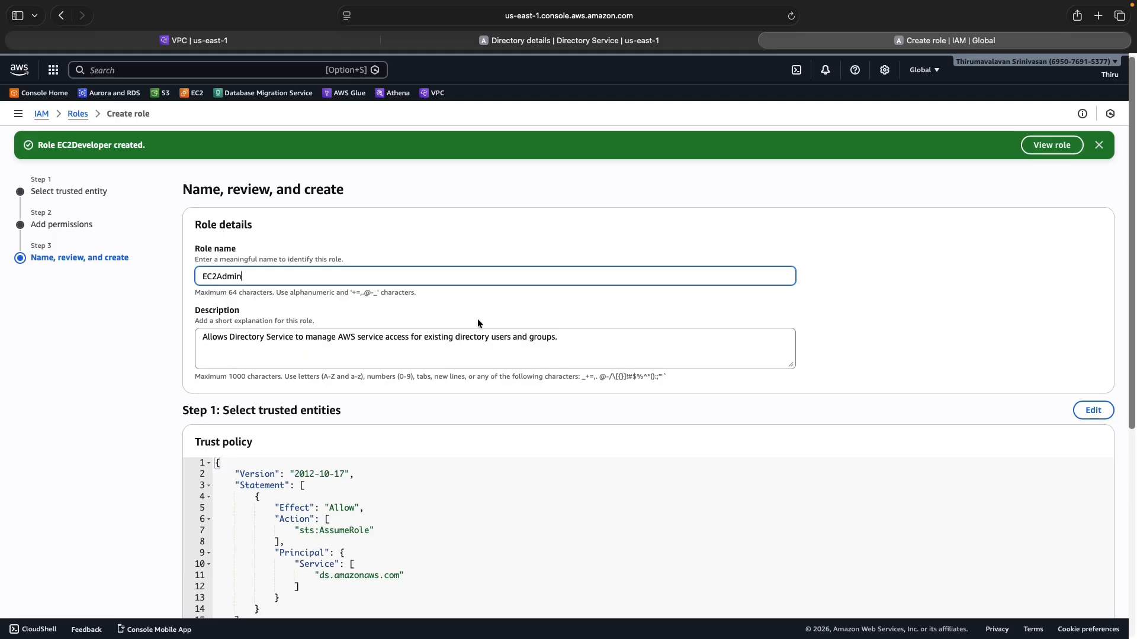
scroll(478, 324, down, 3)
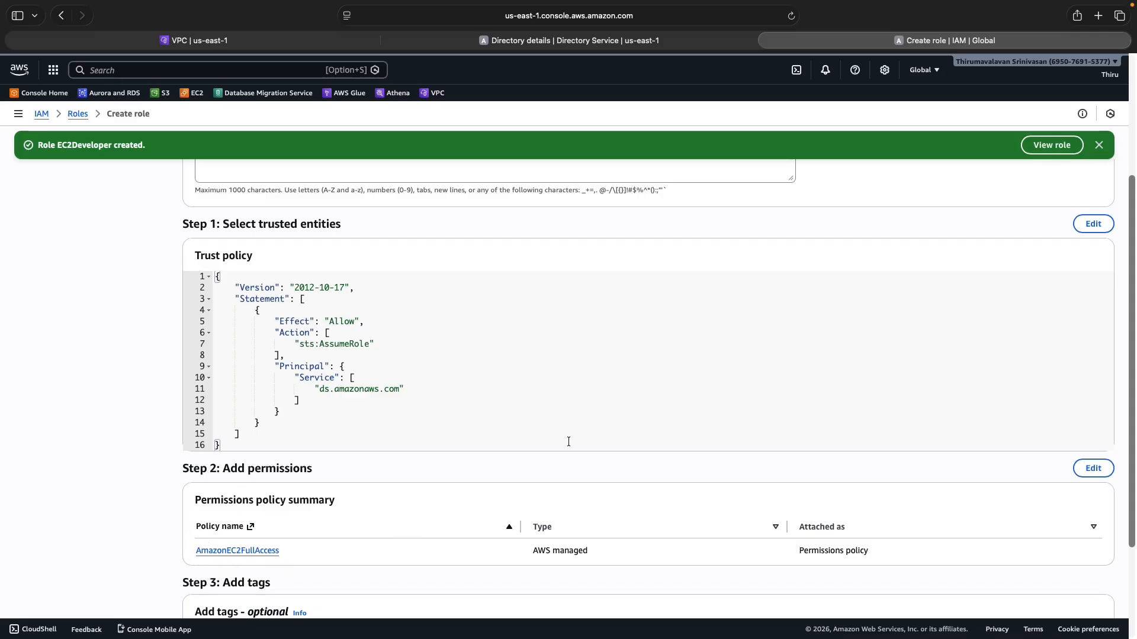
scroll(568, 442, down, 3)
scroll(588, 442, up, 6)
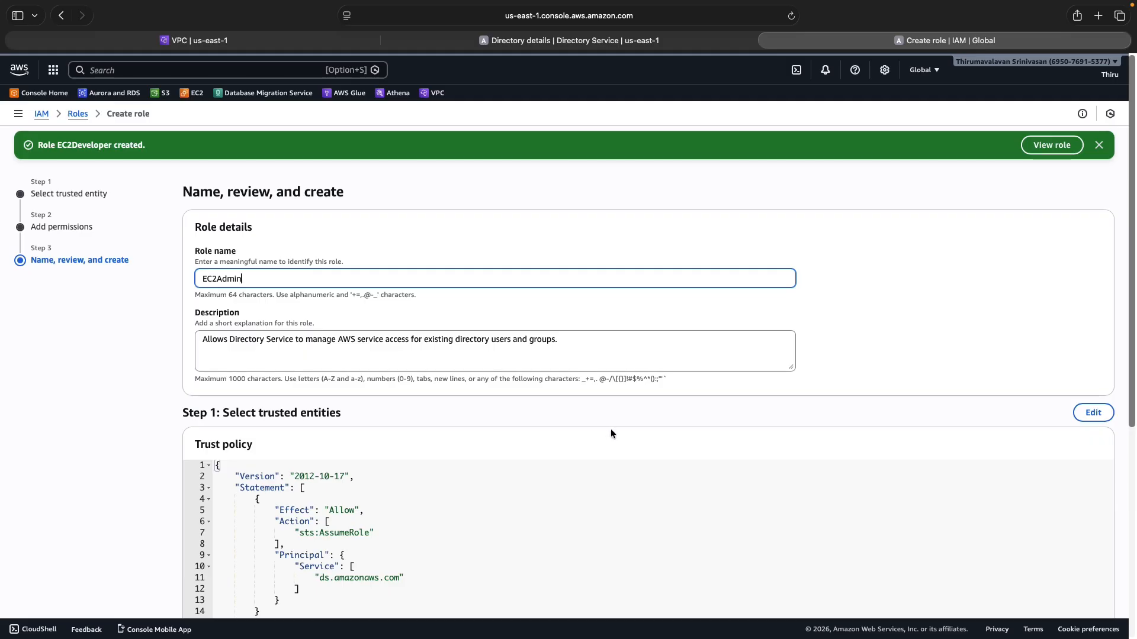
scroll(612, 434, down, 5)
click(1075, 586)
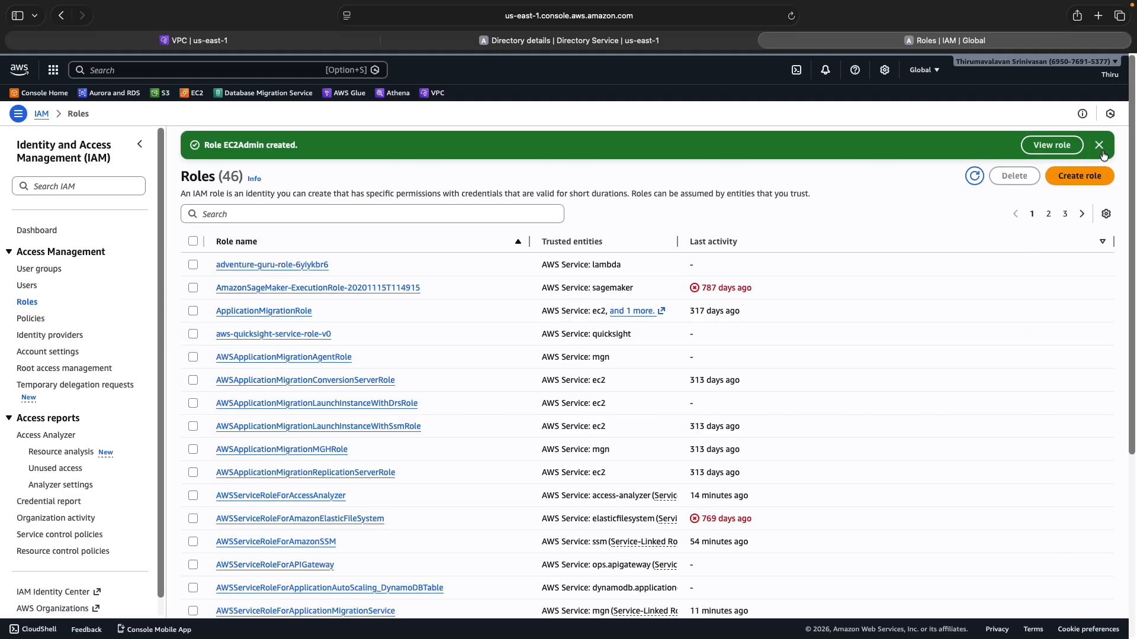
click(1100, 148)
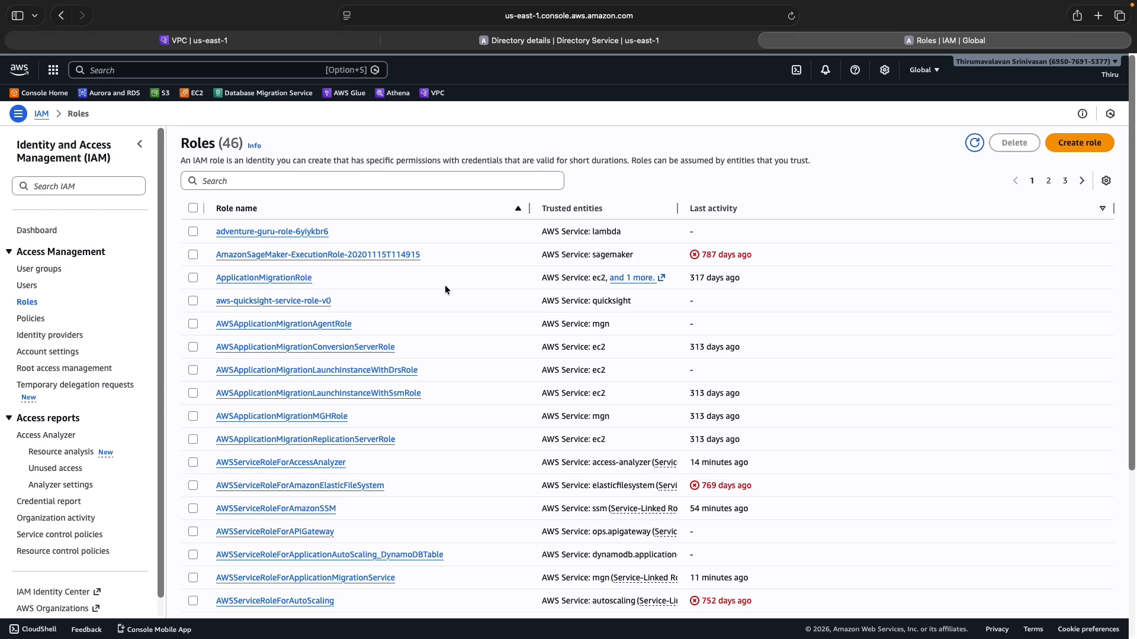
On the directory's Application management tab, review access URL awsadlocal1234.awsapps.com and the apps list
click(544, 41)
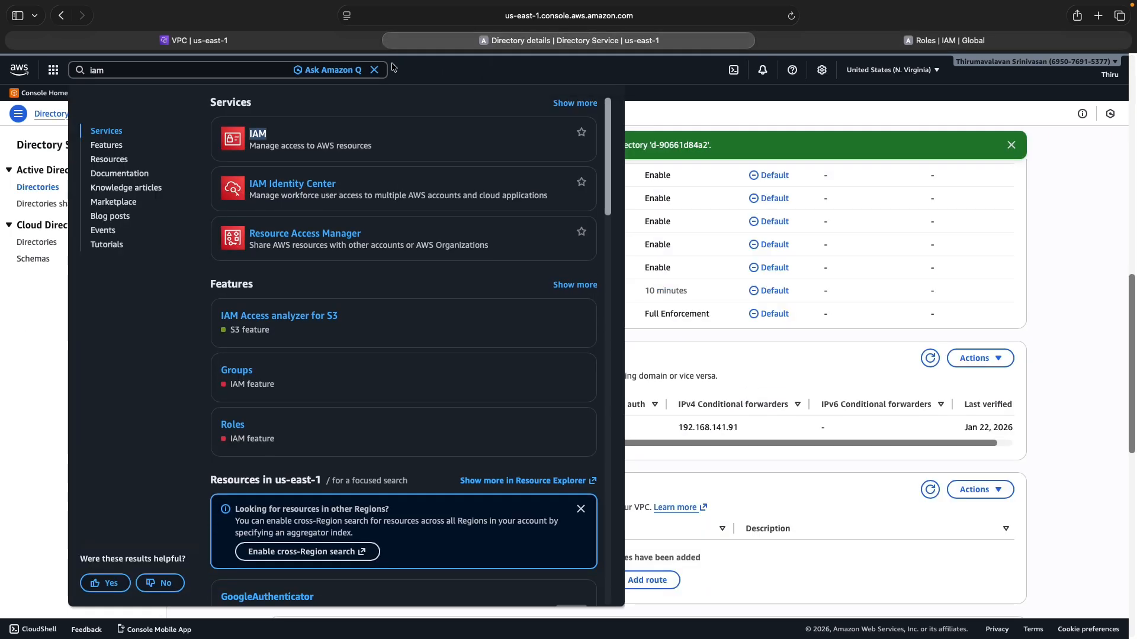
click(374, 70)
scroll(496, 253, up, 12)
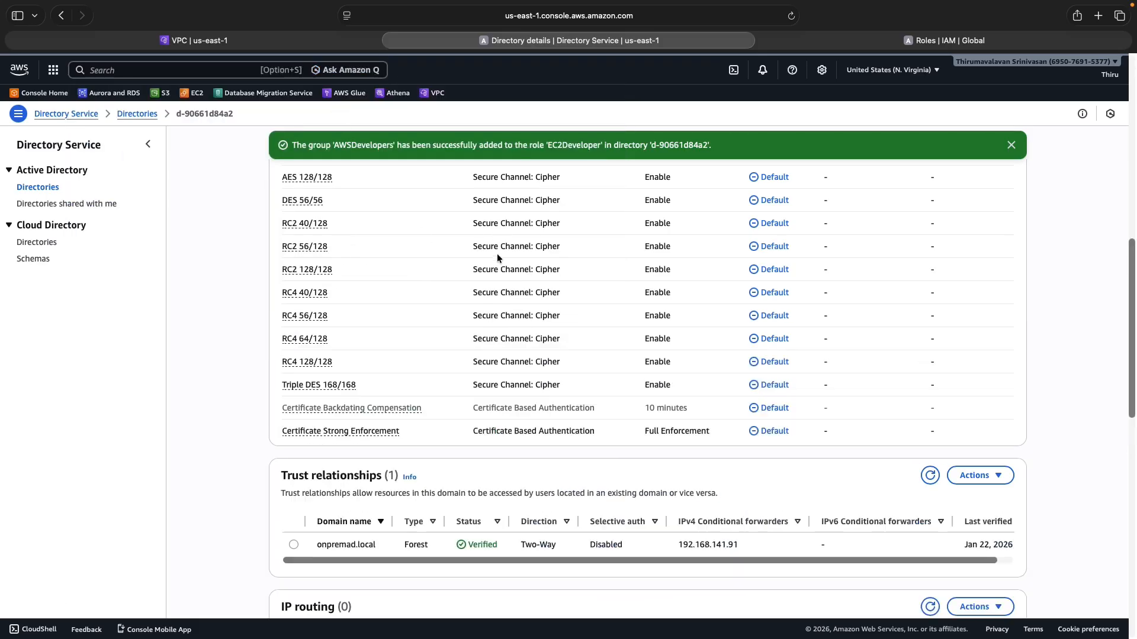
click(645, 371)
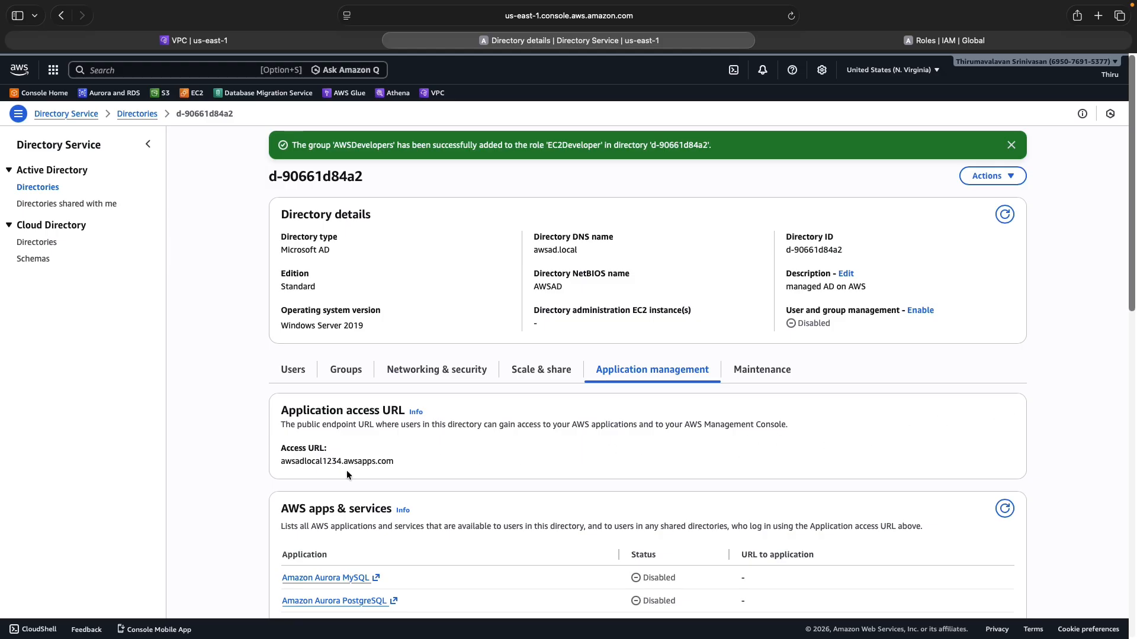
drag(343, 461, 395, 462)
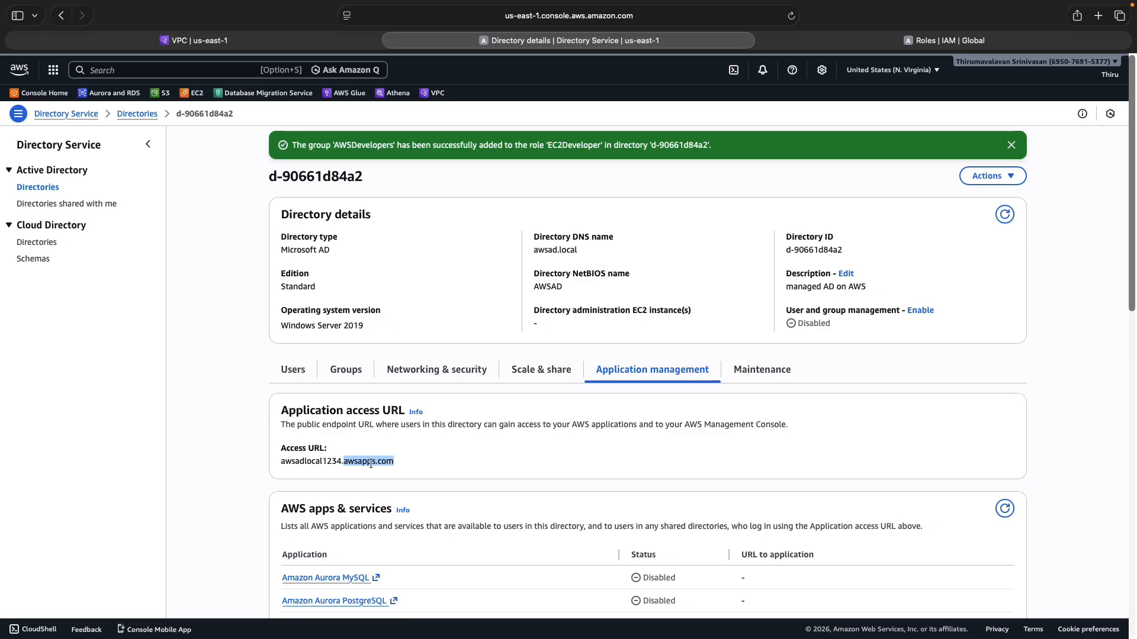
drag(341, 462, 282, 464)
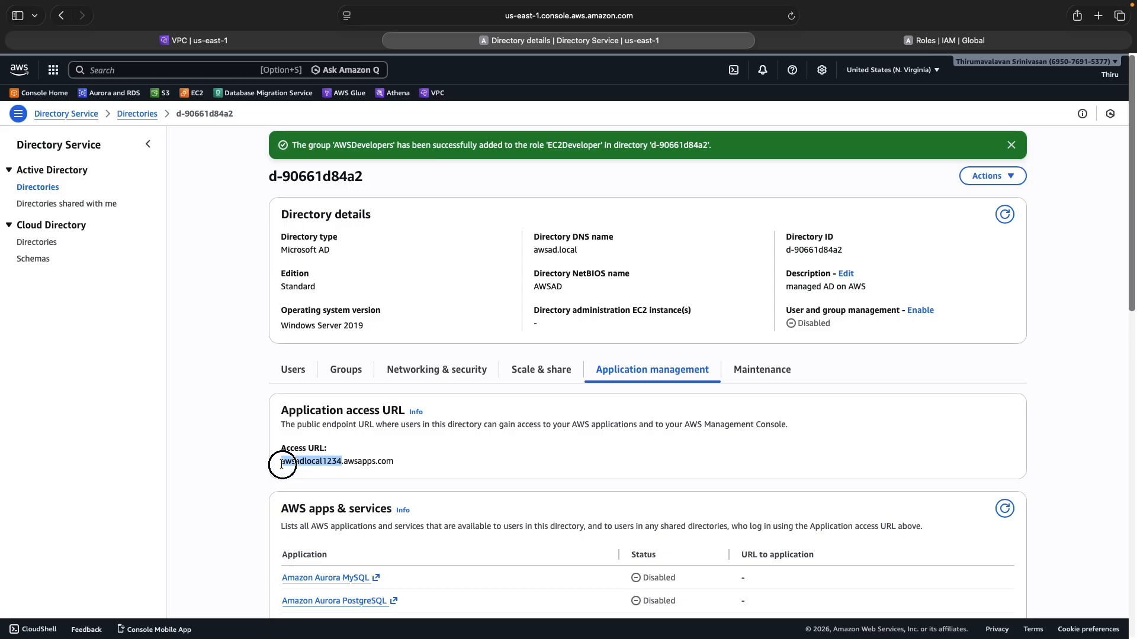
click(403, 463)
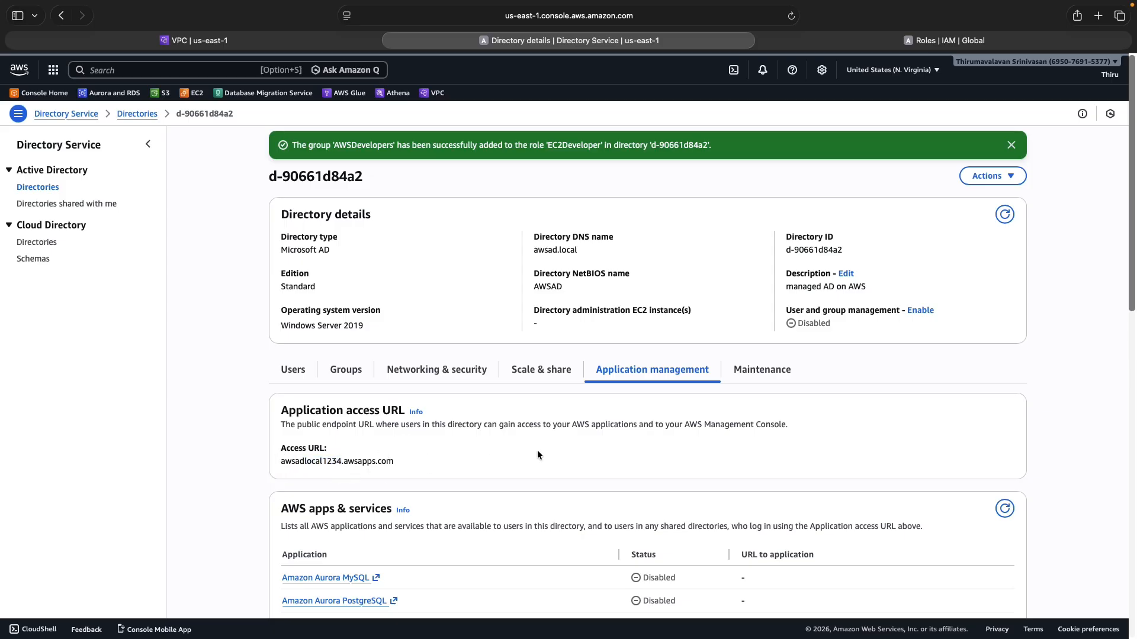
scroll(537, 454, down, 10)
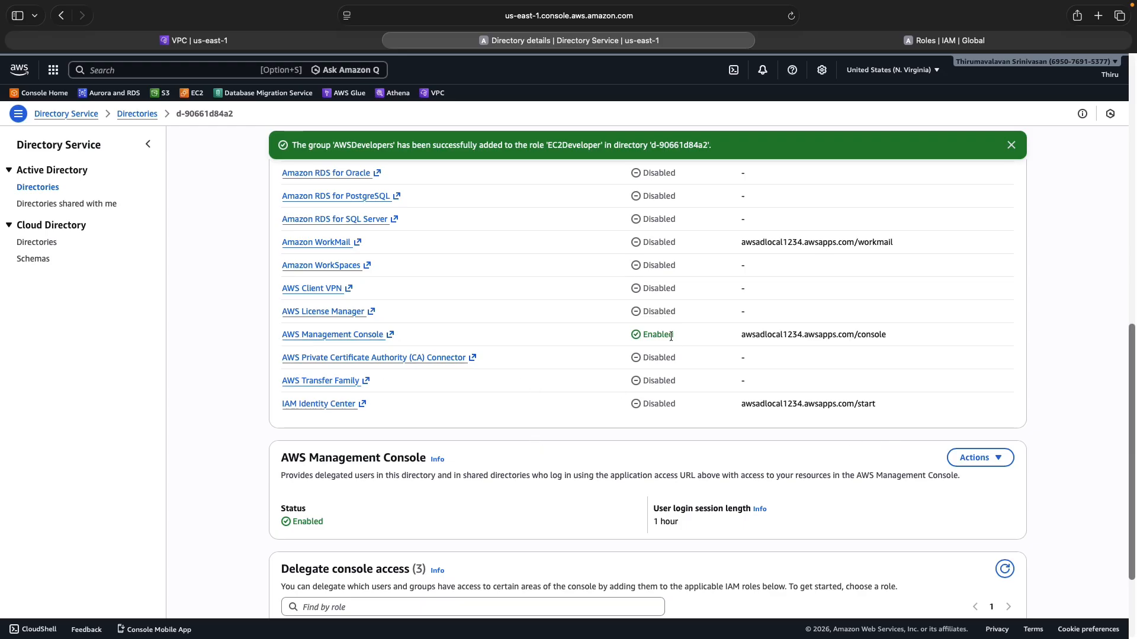
Inspect the console sign-in URL and the console access Actions menu without changing anything
drag(897, 337, 736, 337)
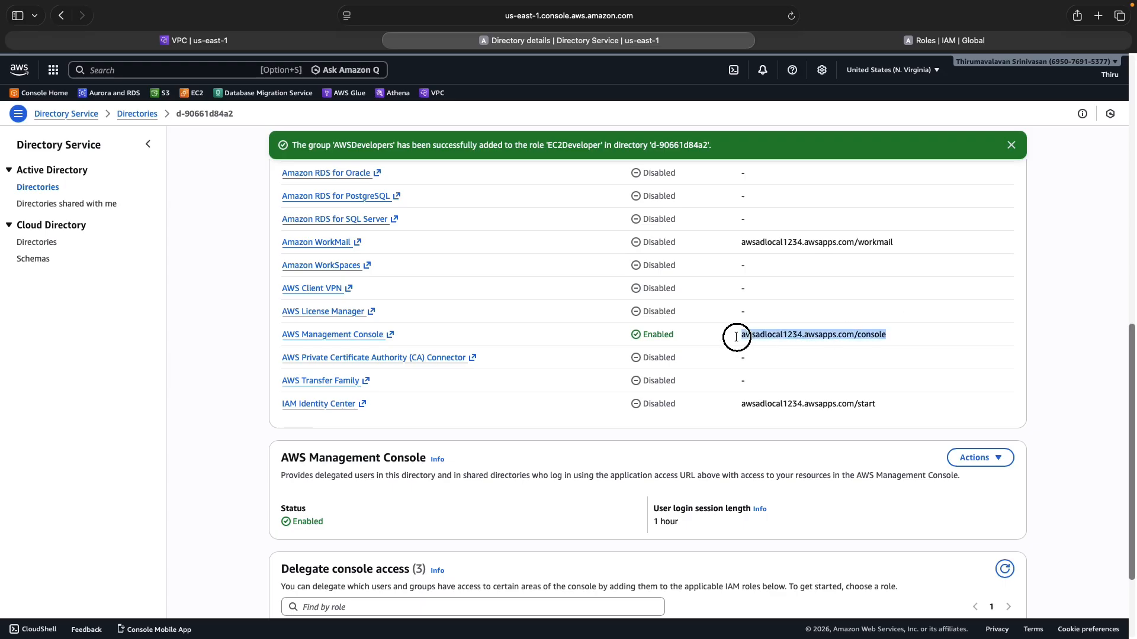
click(696, 477)
click(988, 458)
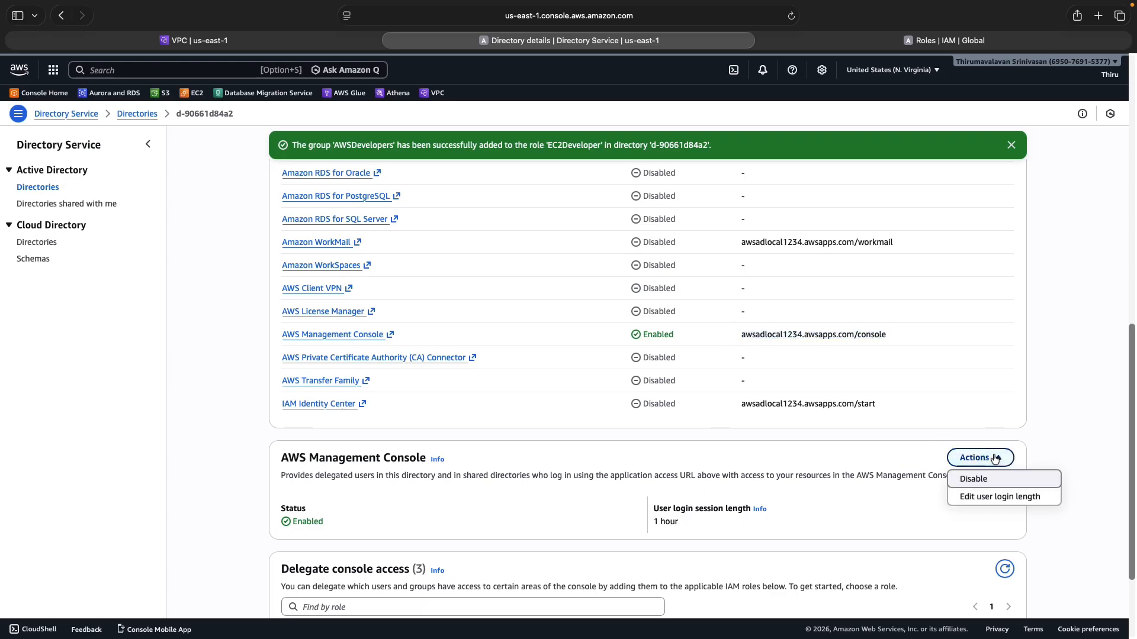
click(872, 471)
scroll(698, 317, up, 6)
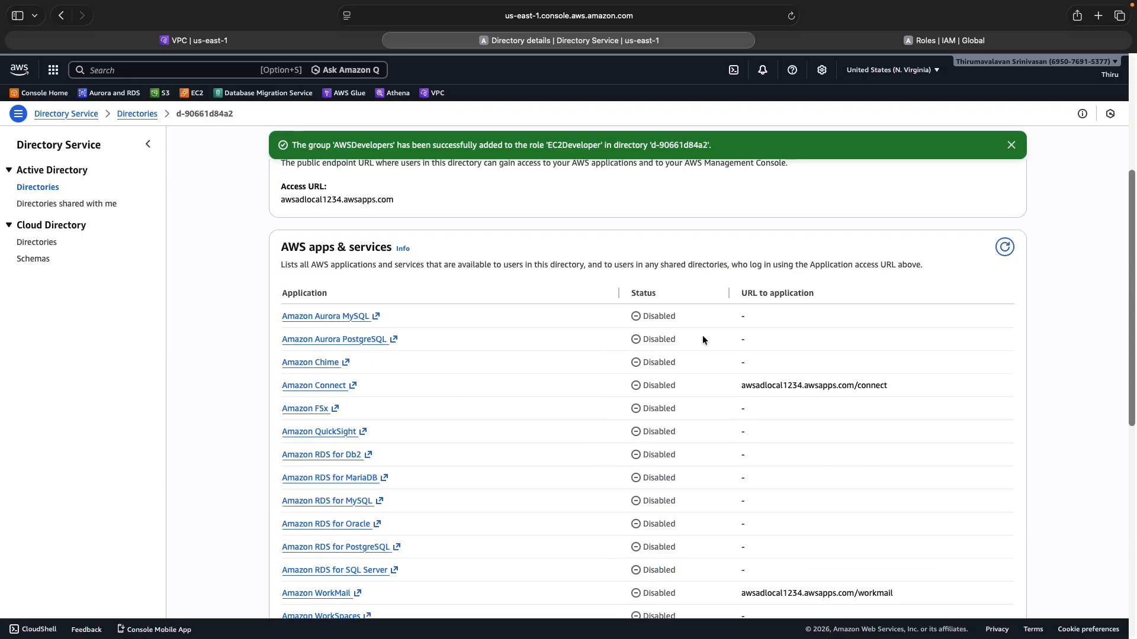
scroll(716, 372, down, 4)
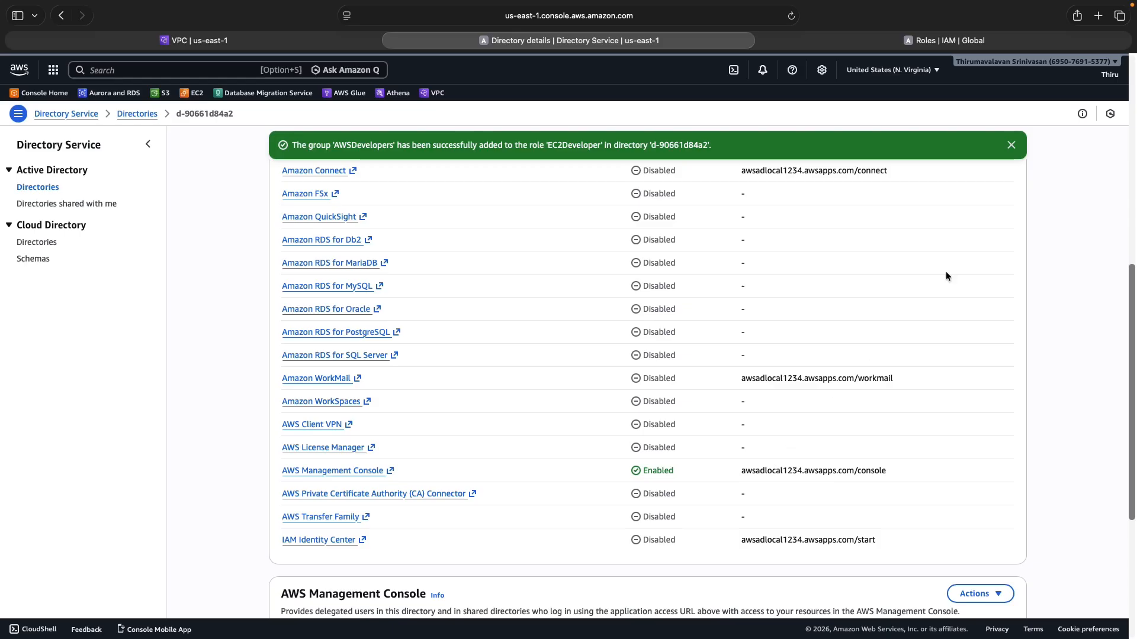
Dismiss the success banner and refresh the Delegate console access roles list
click(1011, 143)
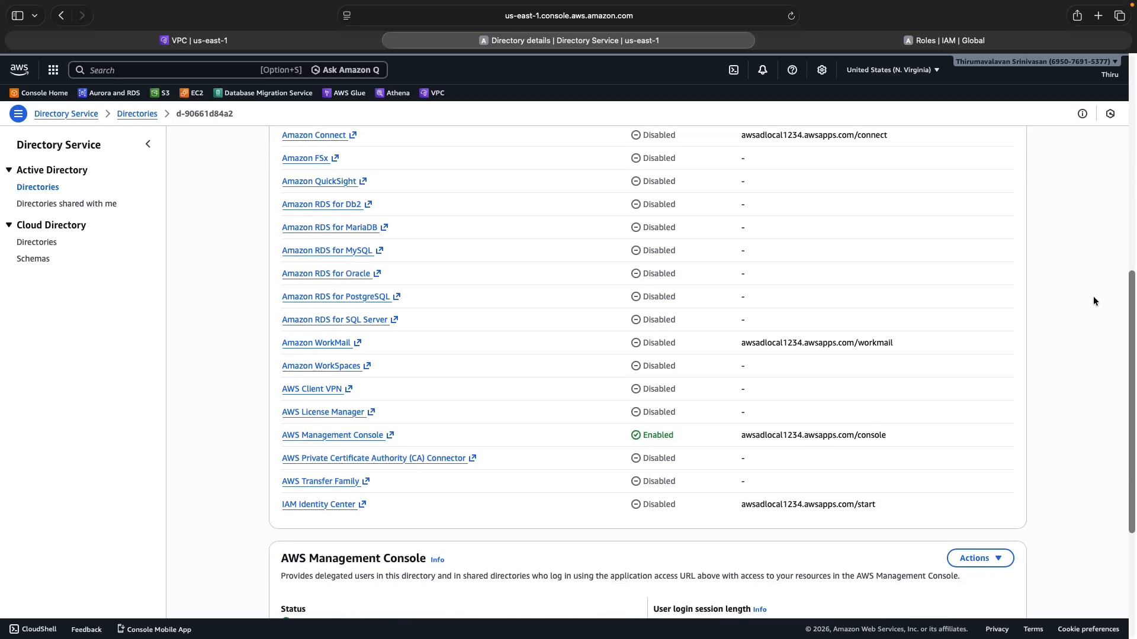
scroll(1093, 297, down, 4)
click(1003, 438)
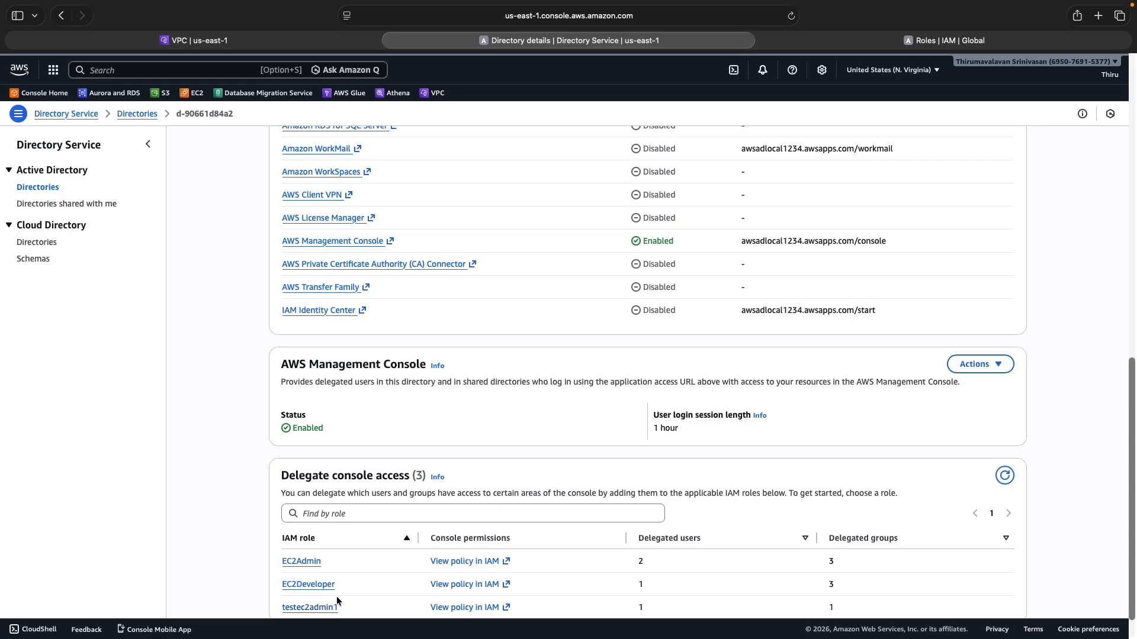
Remove the existing AWSAdmins entry from the EC2Admin role's delegated groups
click(302, 562)
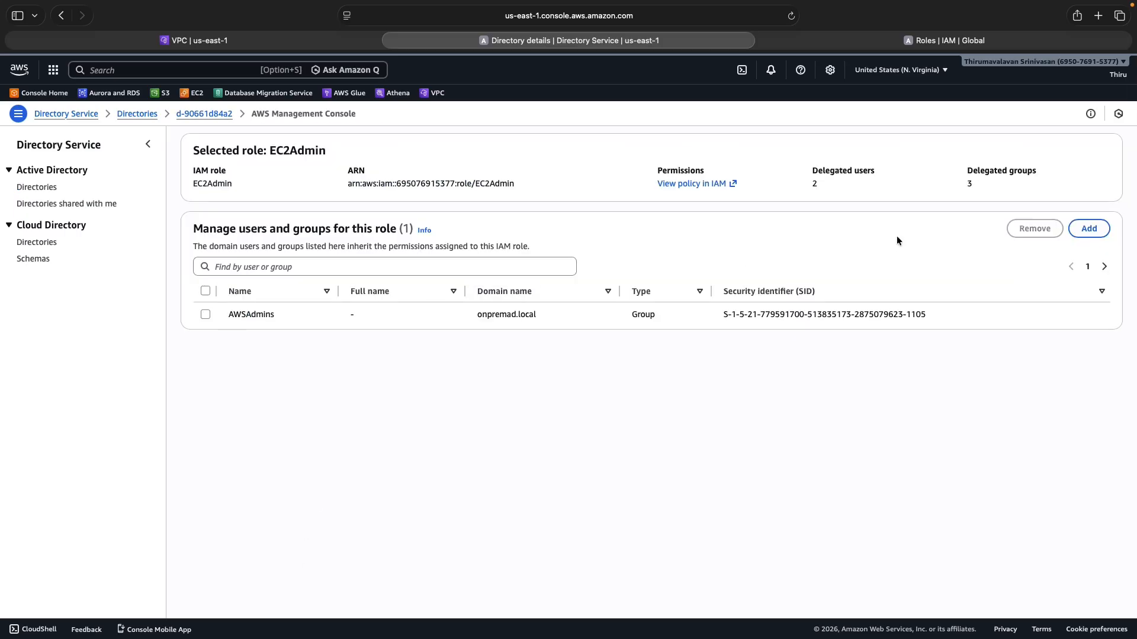
click(205, 314)
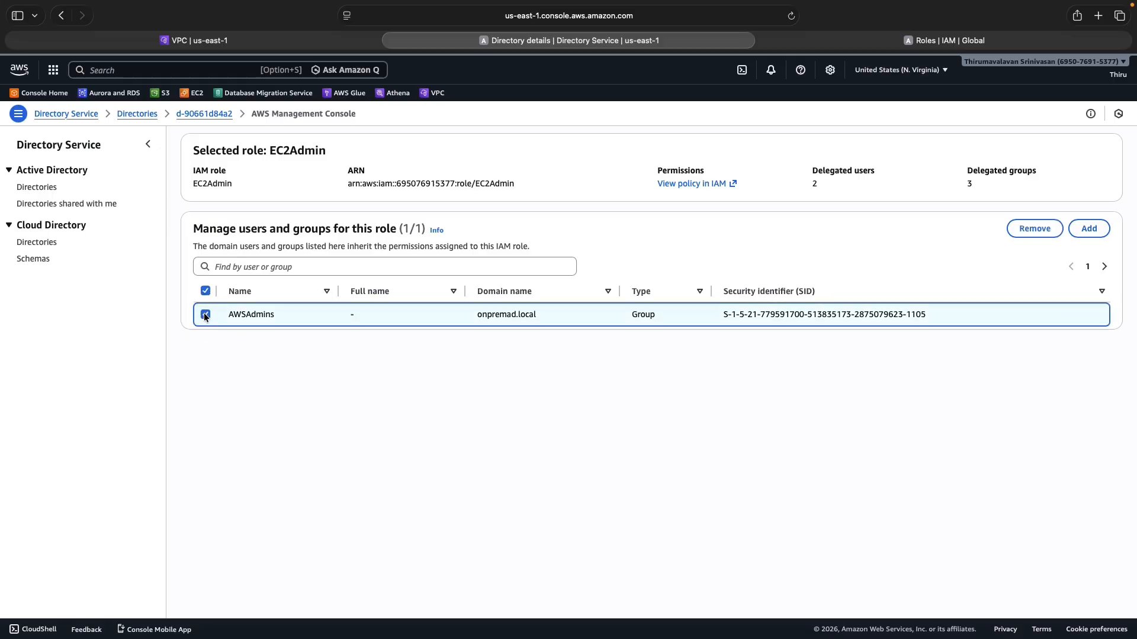
click(1027, 231)
click(703, 386)
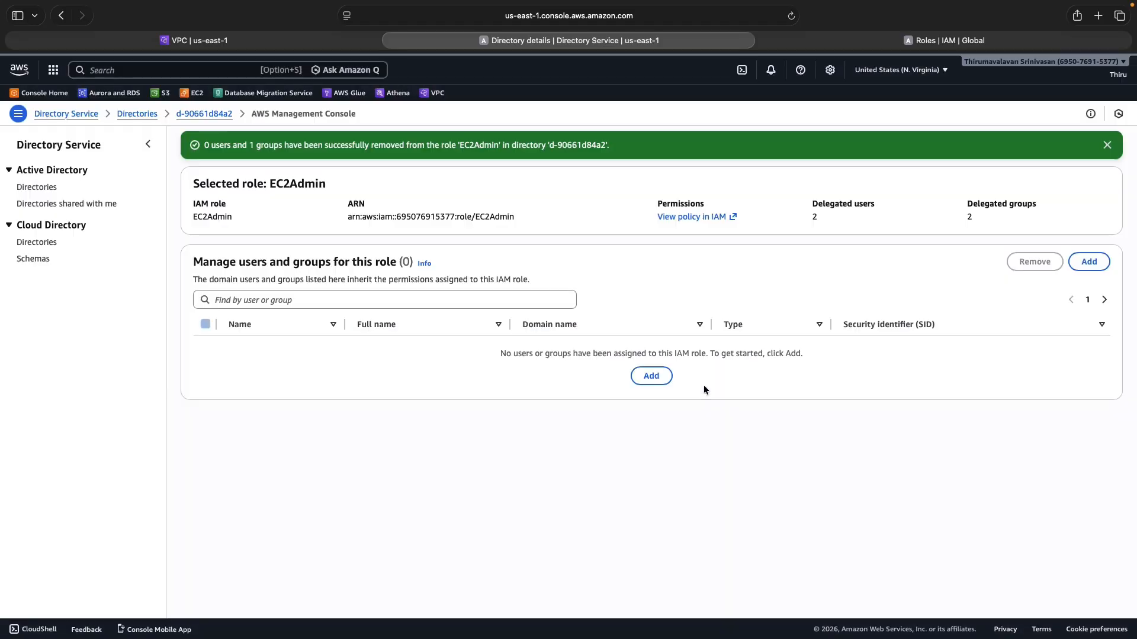
Add the AWSAdmins group from the onpremad.local forest to EC2Admin, searching groups for 'aws'
click(1091, 264)
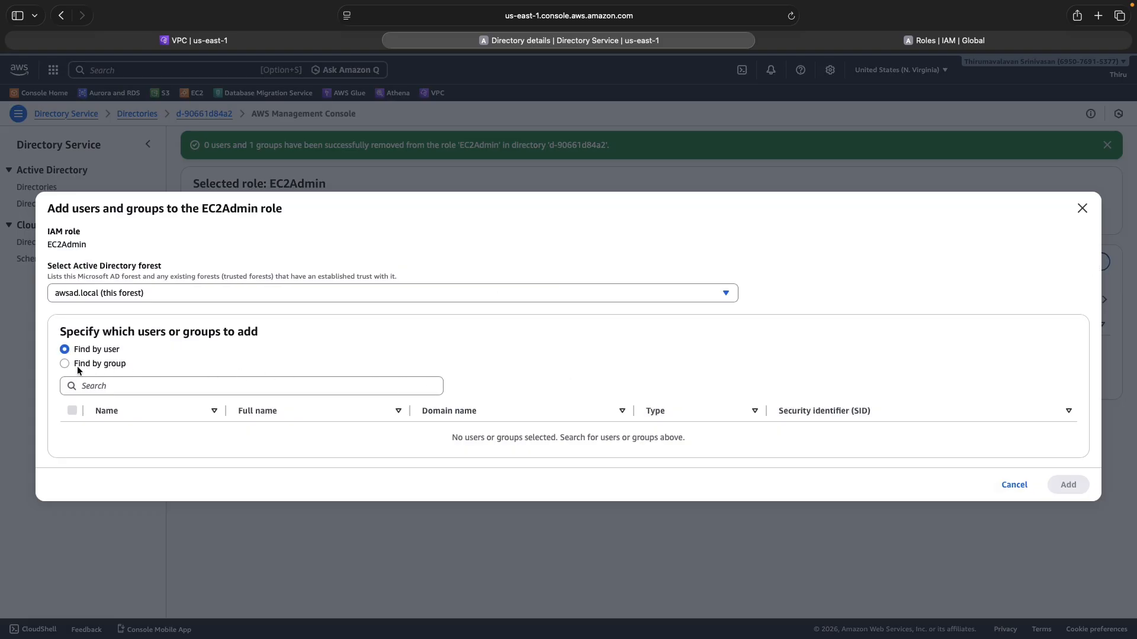
click(110, 298)
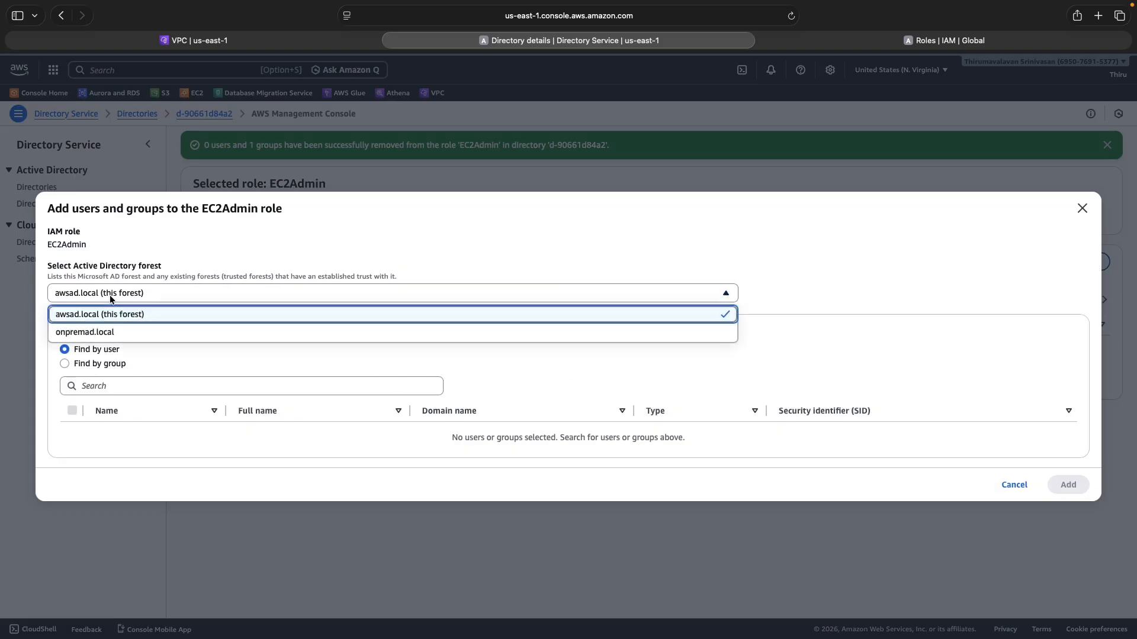
click(93, 333)
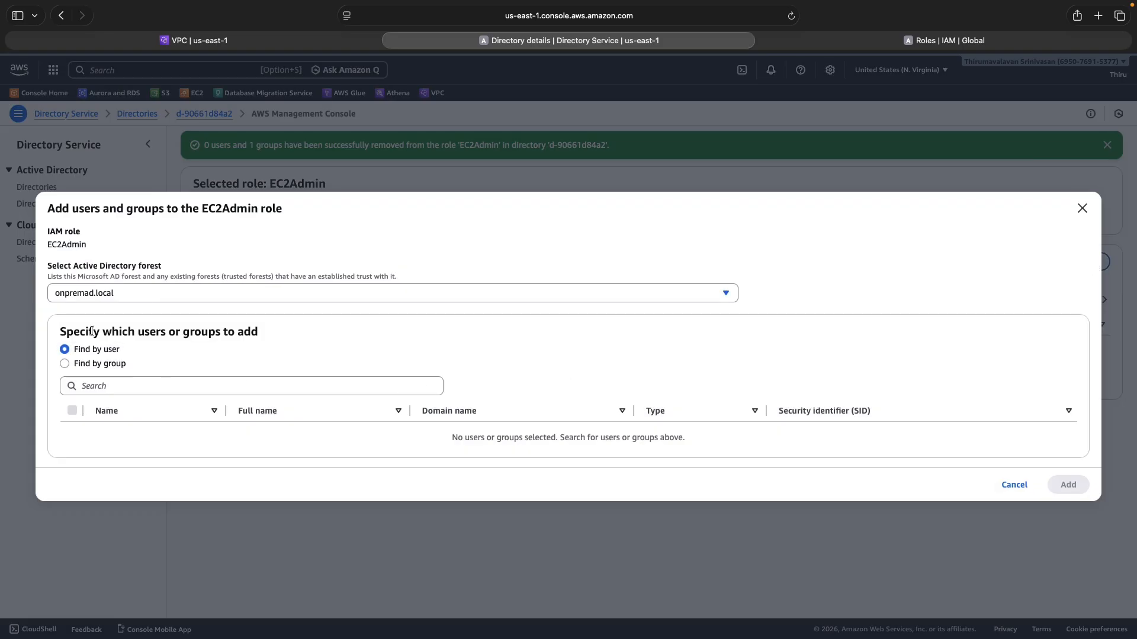
click(65, 364)
click(98, 388)
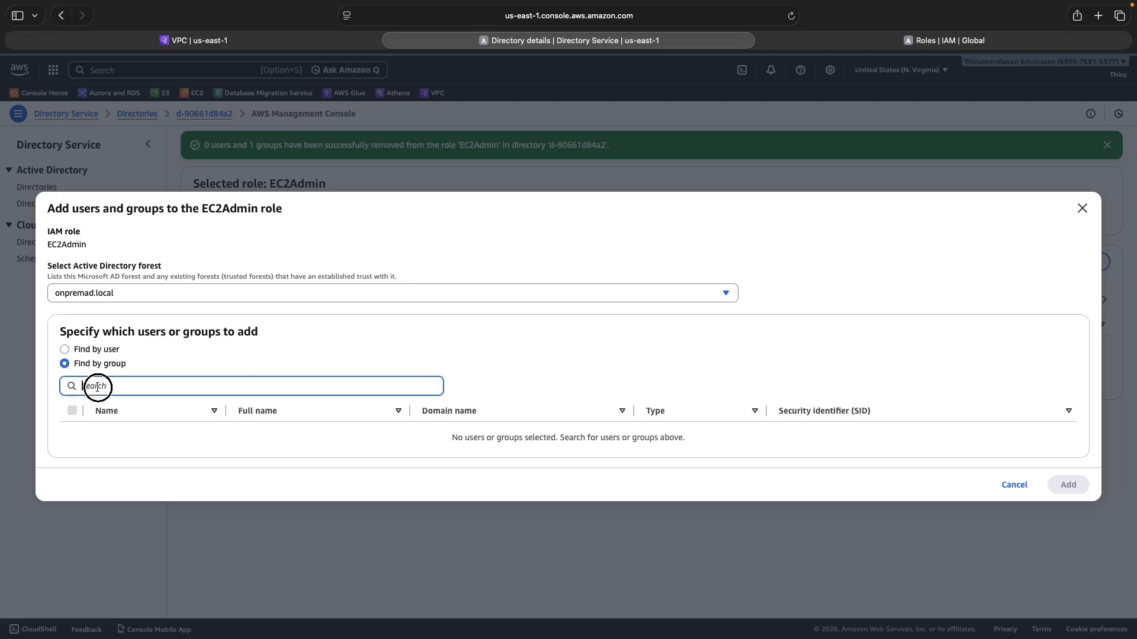
text(aws)
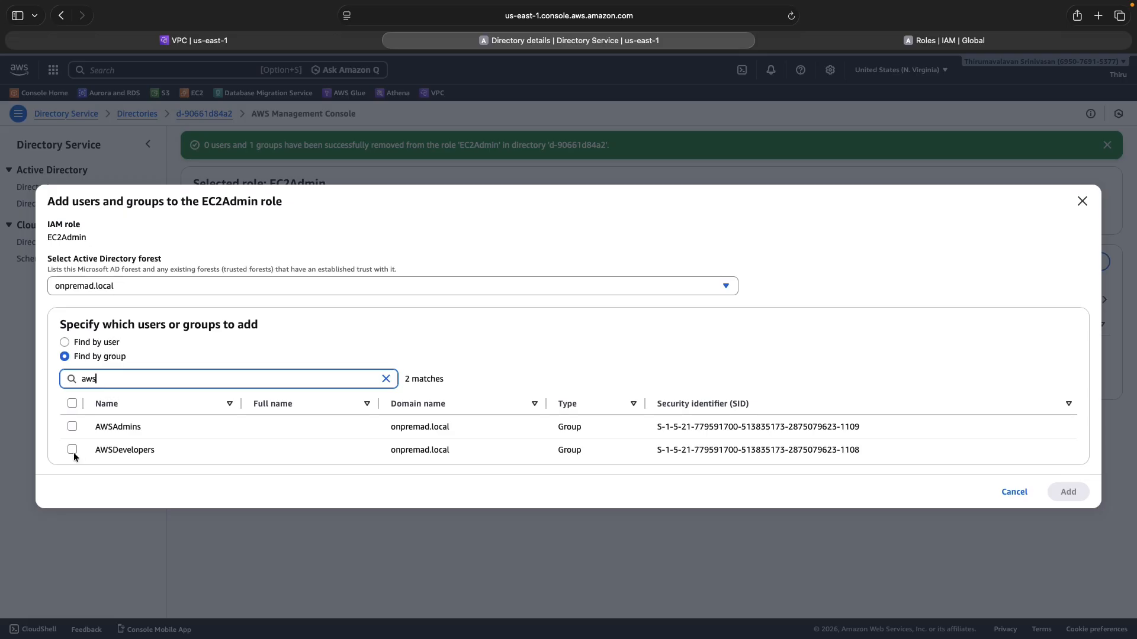
click(72, 426)
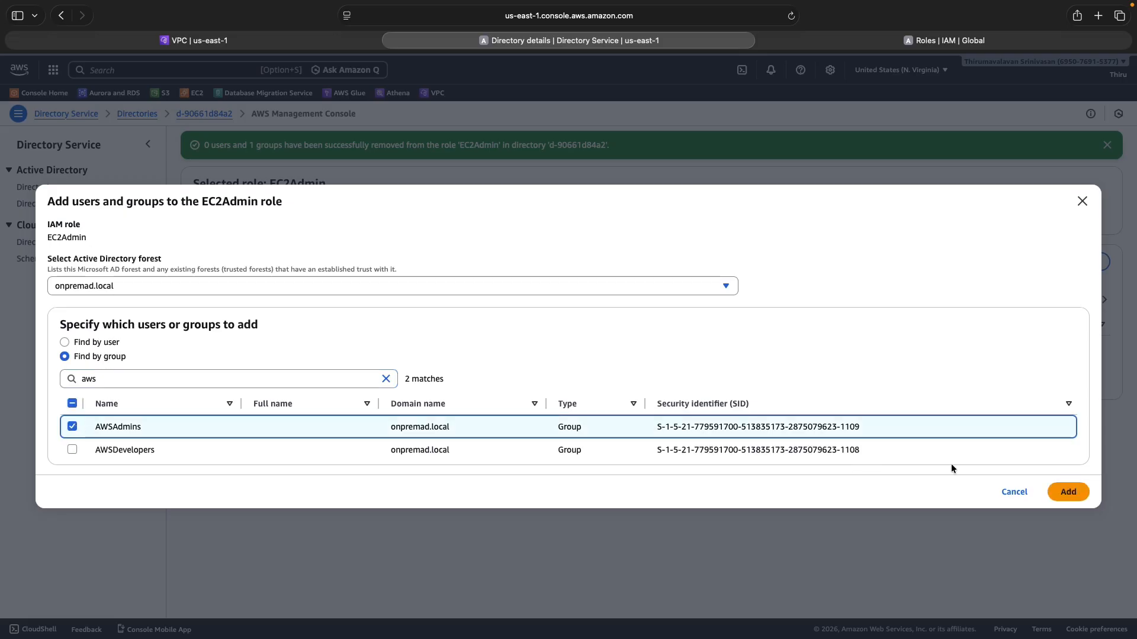
click(1069, 492)
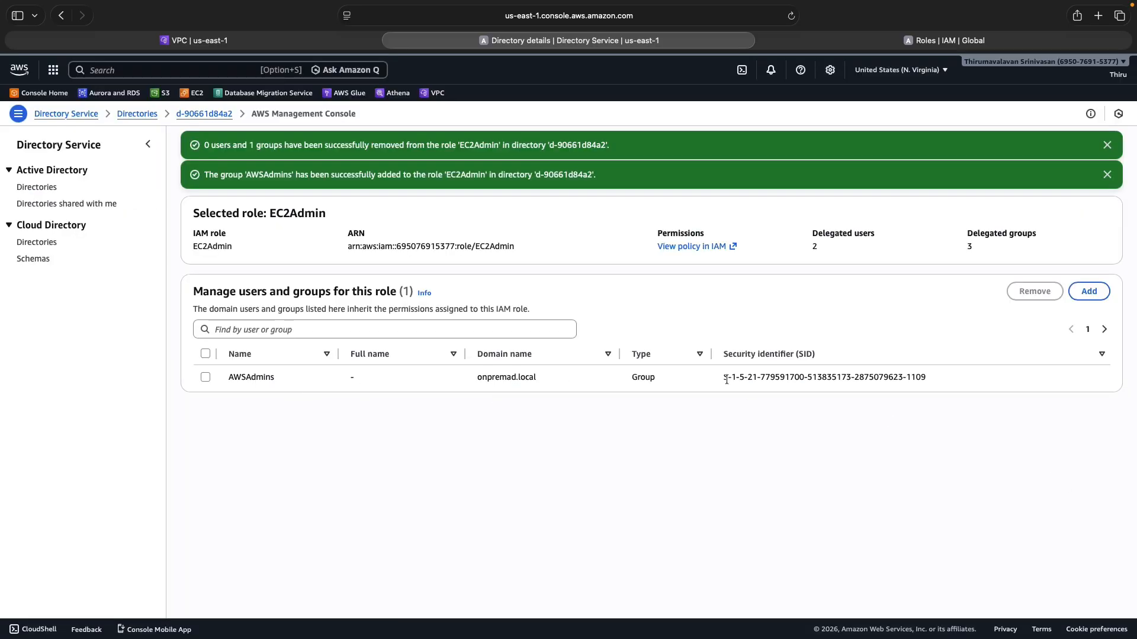
click(1107, 146)
click(1106, 145)
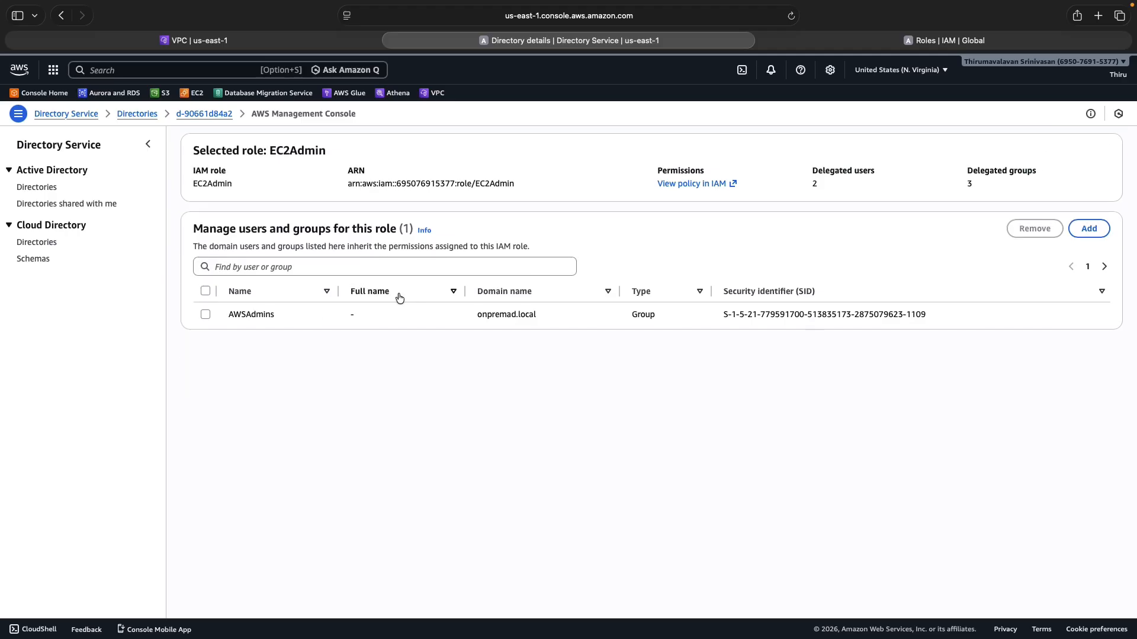
Remove the existing AWSDevelopers entry from the EC2Developer role's delegated groups
click(204, 113)
scroll(372, 367, down, 10)
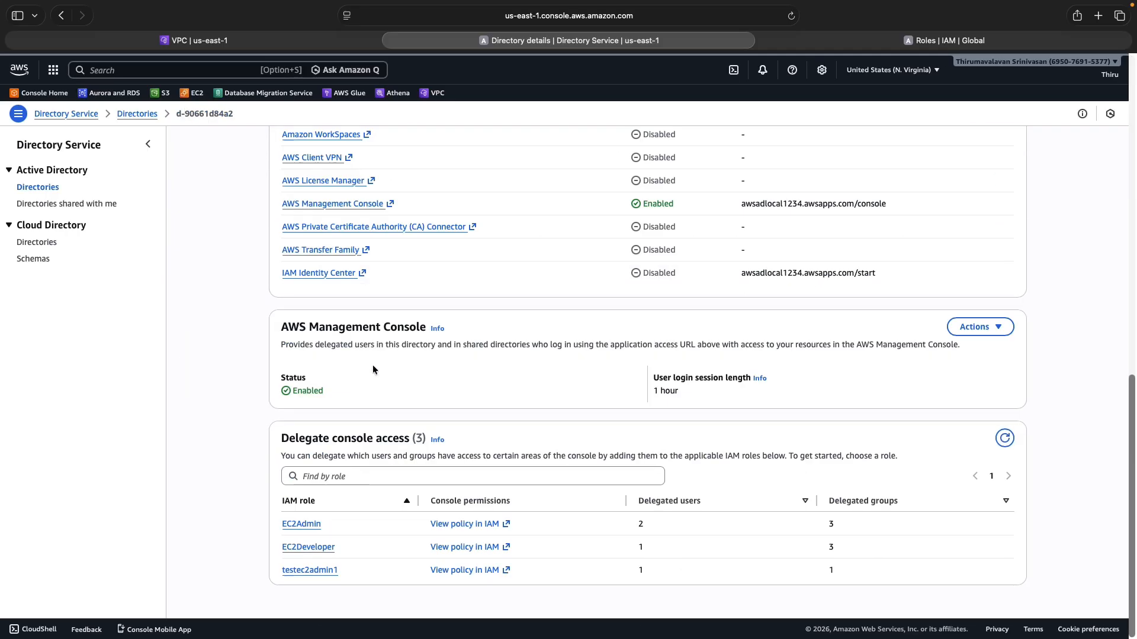
click(308, 545)
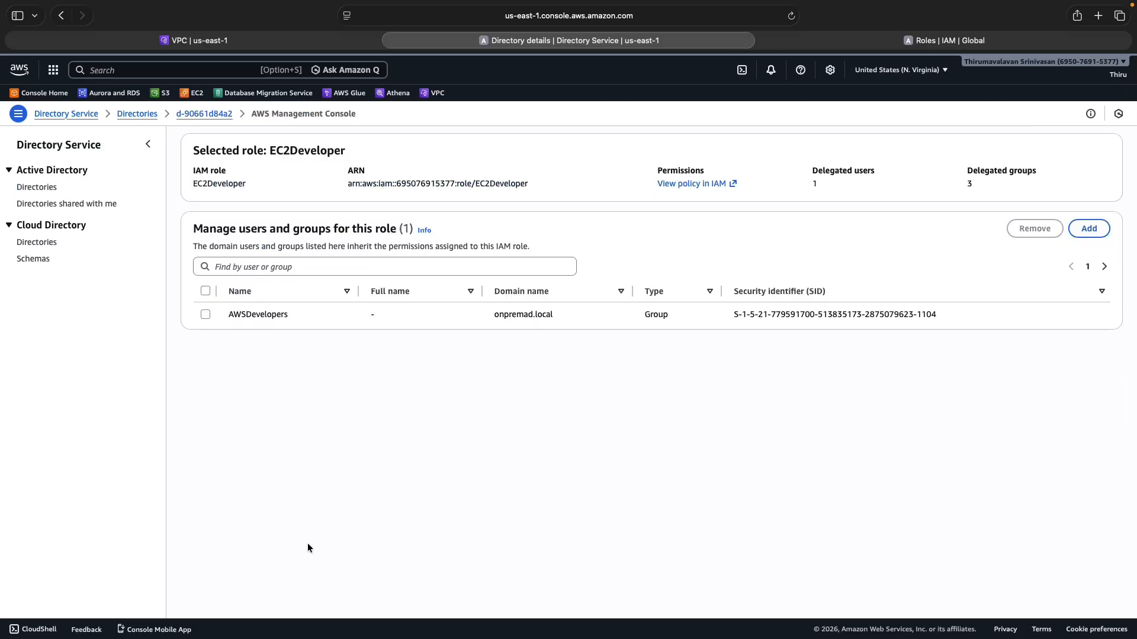
click(206, 315)
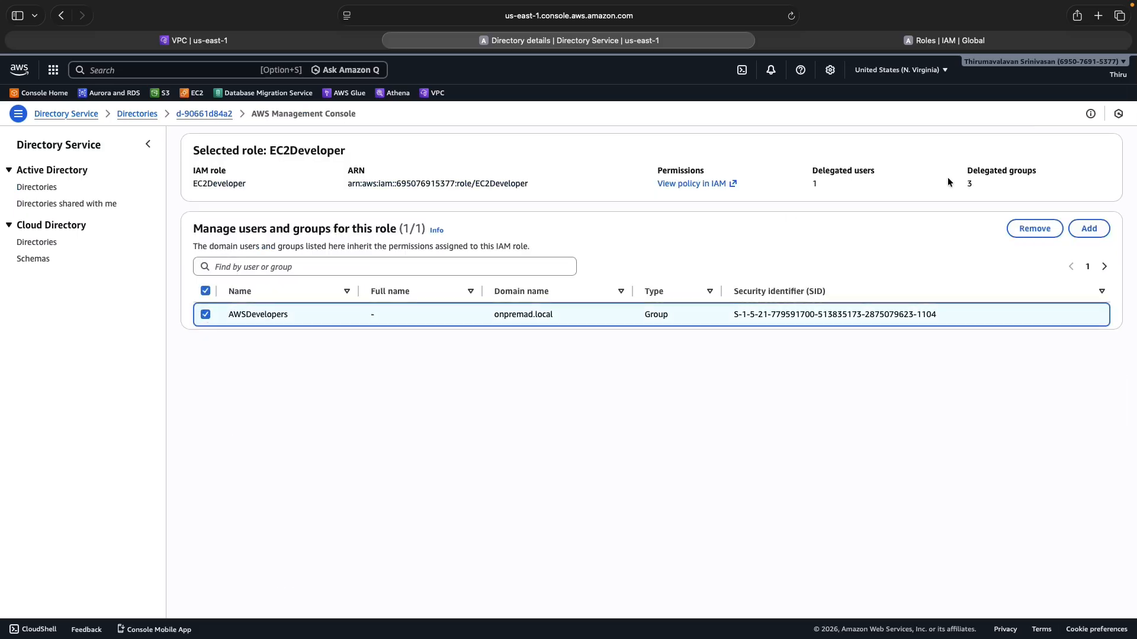
click(1034, 228)
click(704, 386)
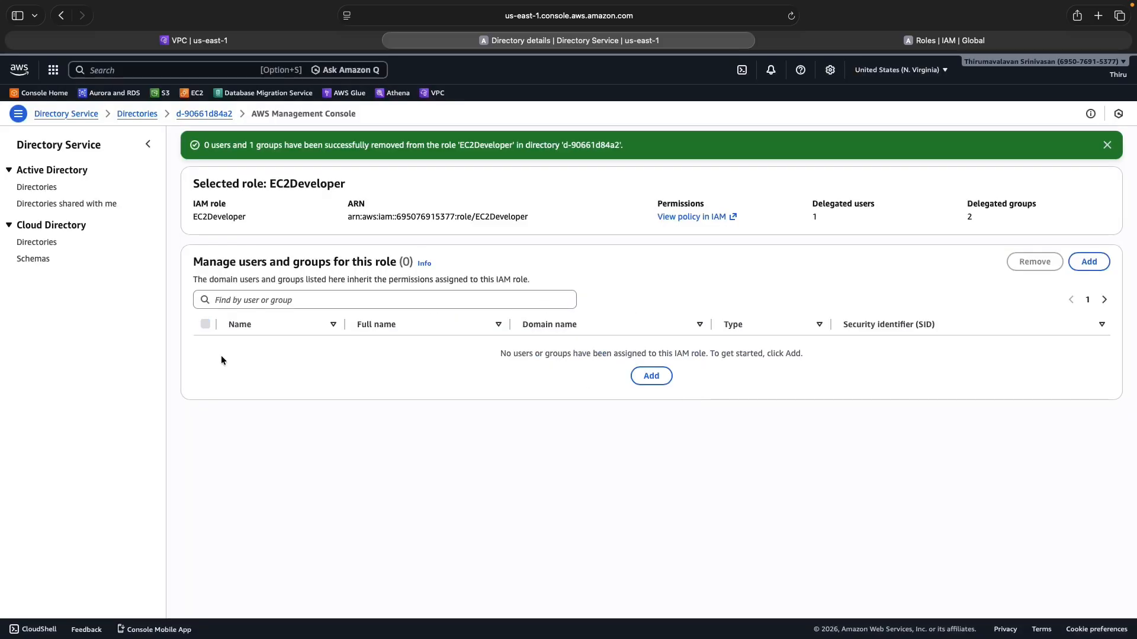
Add the AWSDevelopers group from the onpremad.local forest to EC2Developer, searching groups for 'aws'
click(1098, 263)
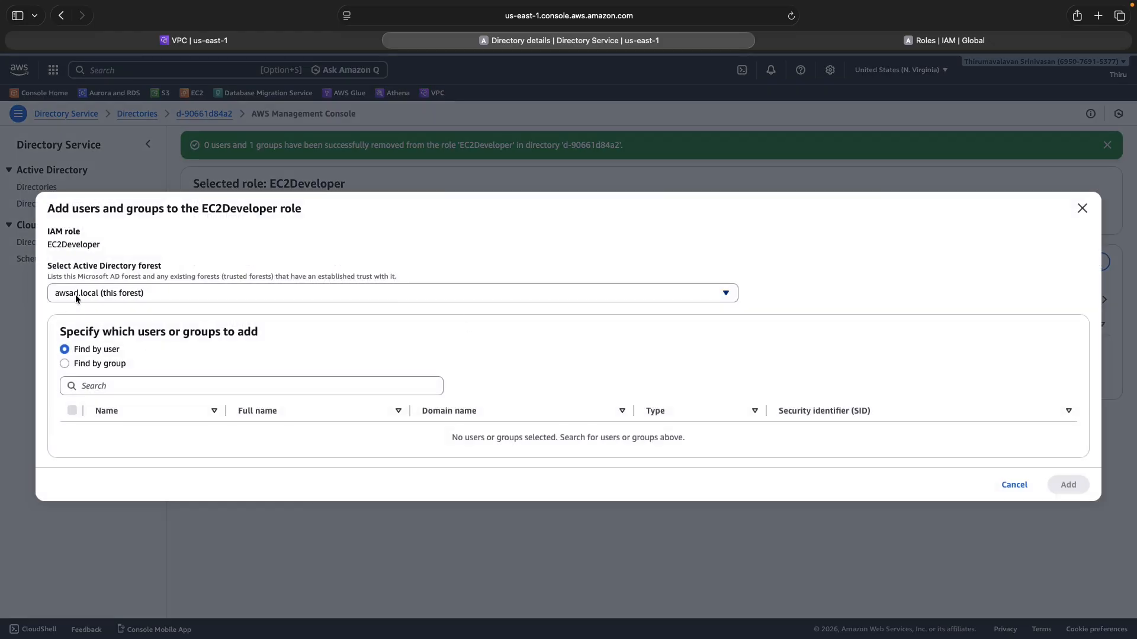
click(75, 298)
click(78, 331)
click(65, 364)
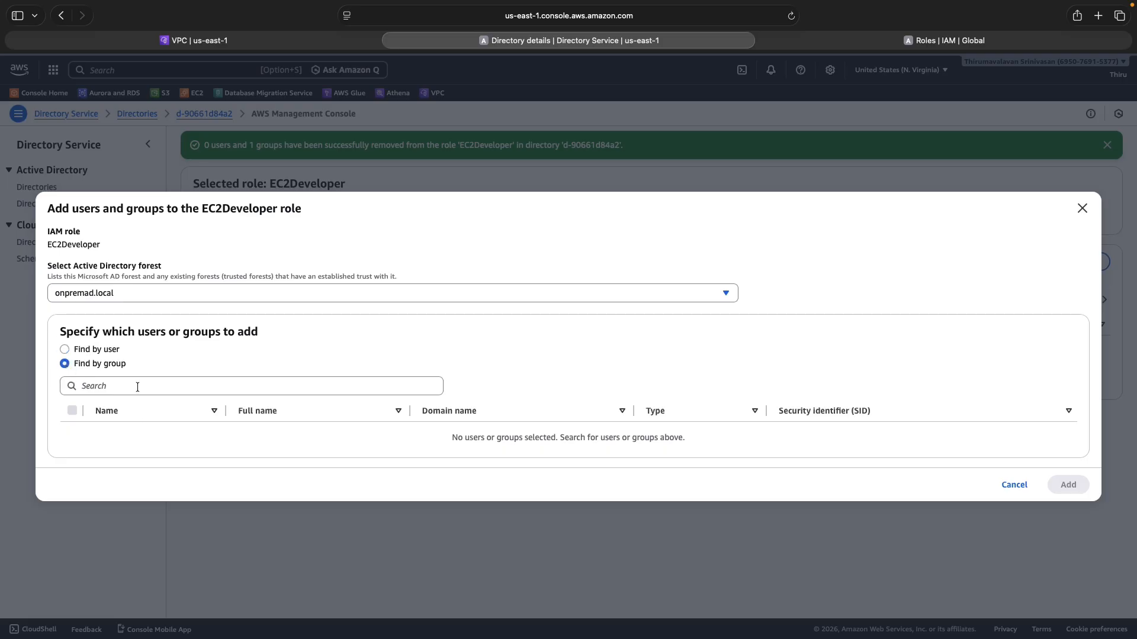
key(e)
click(137, 387)
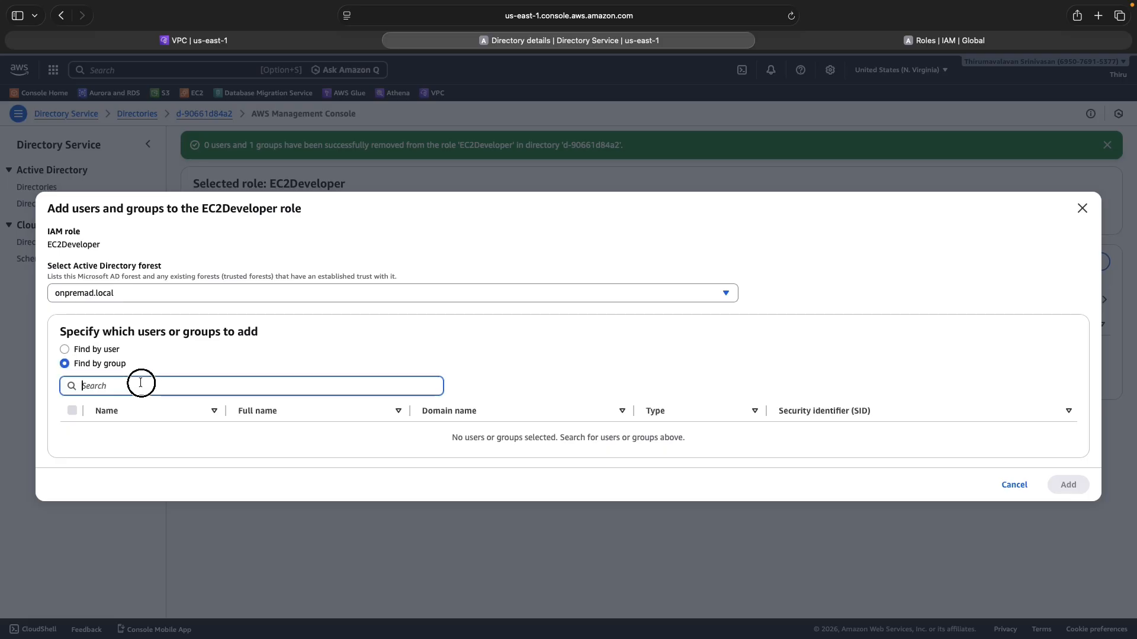
text(aws)
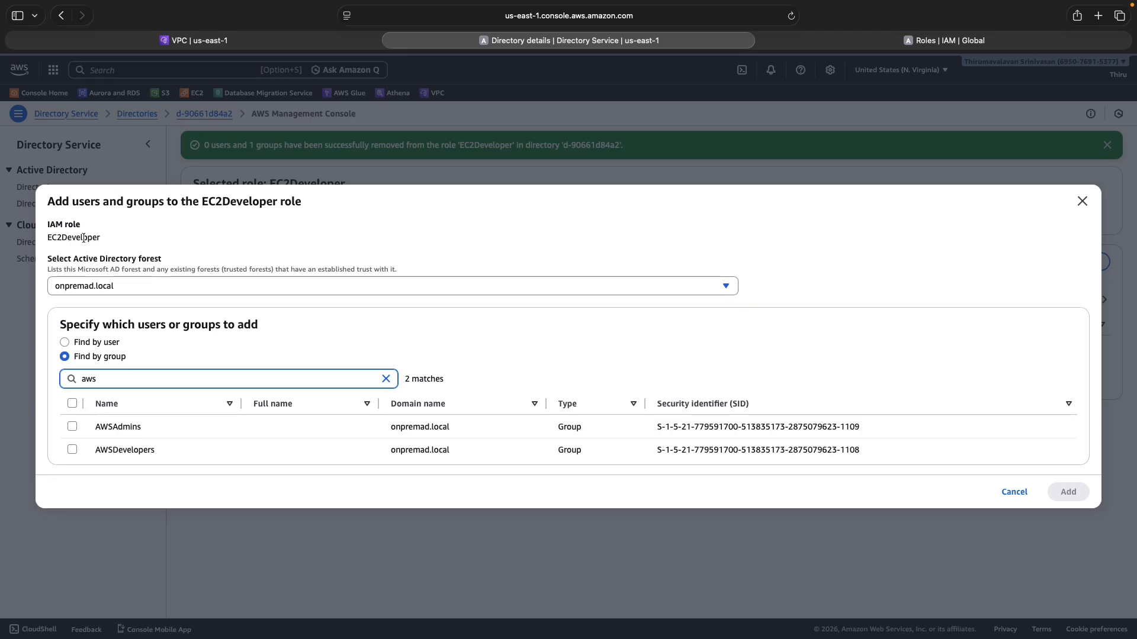
click(72, 450)
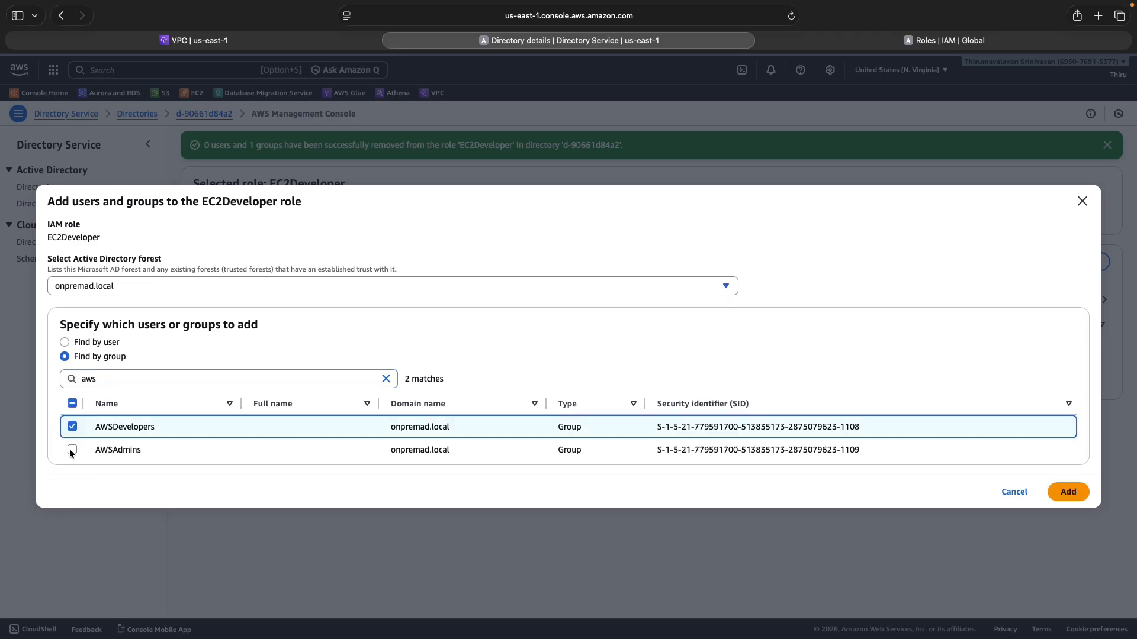
click(1070, 492)
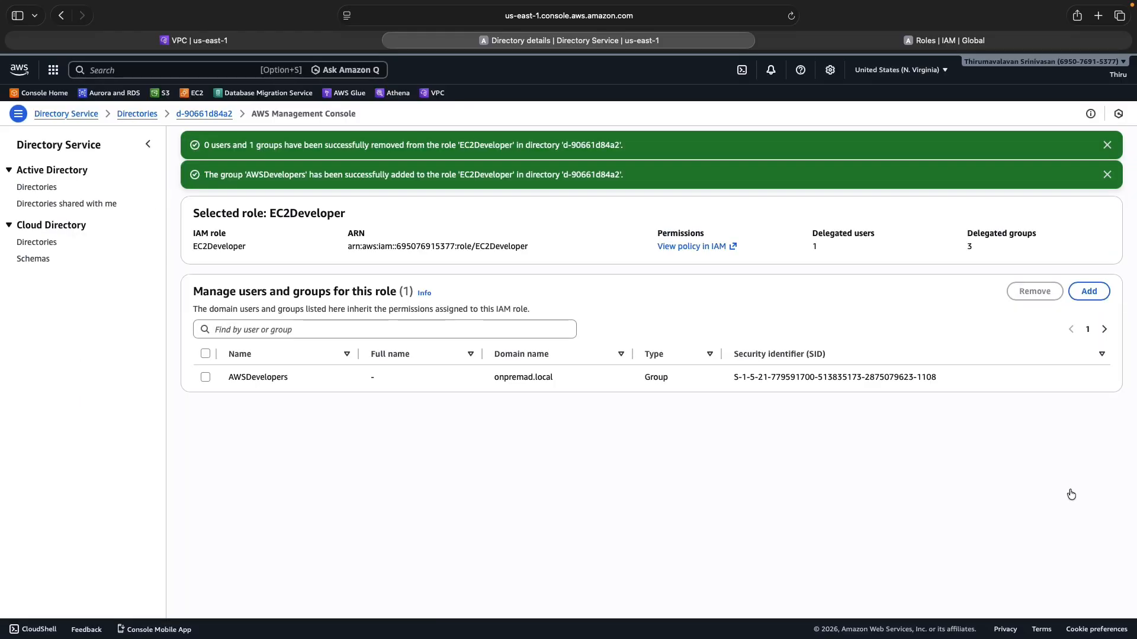
click(1106, 175)
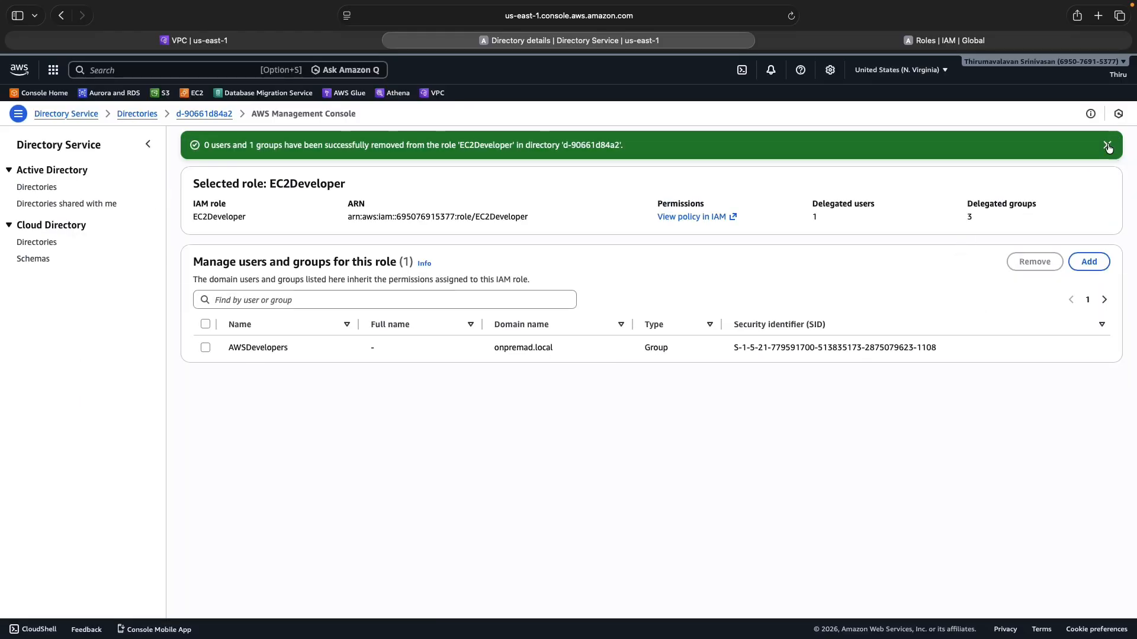
Dismiss the banner and copy awsadlocal1234.awsapps.com/console from the directory details page
click(1107, 147)
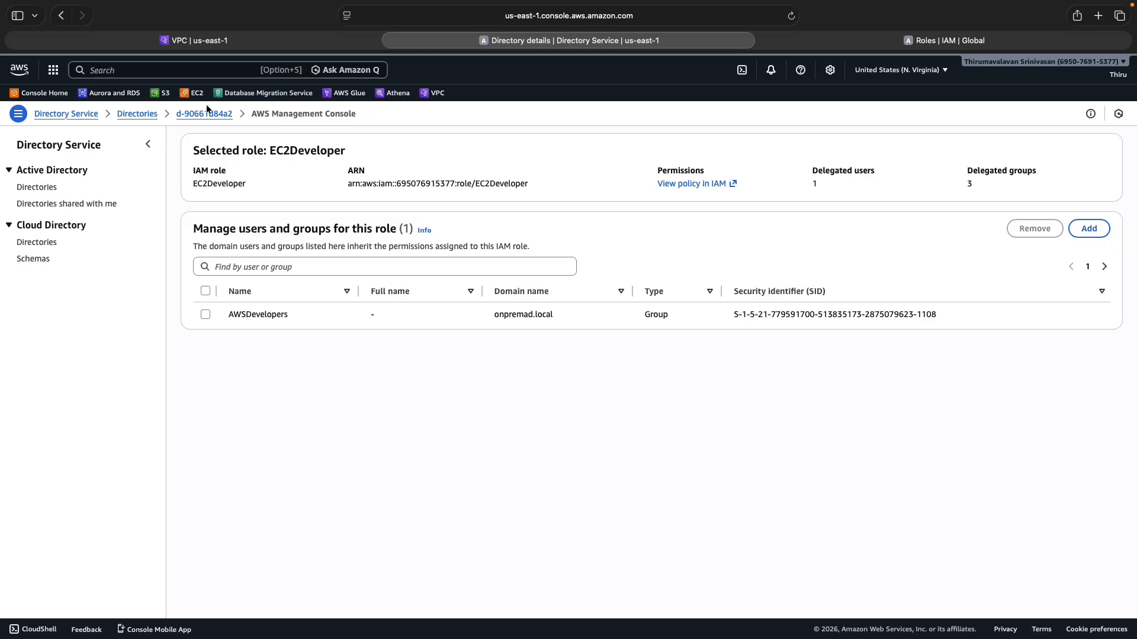
click(192, 114)
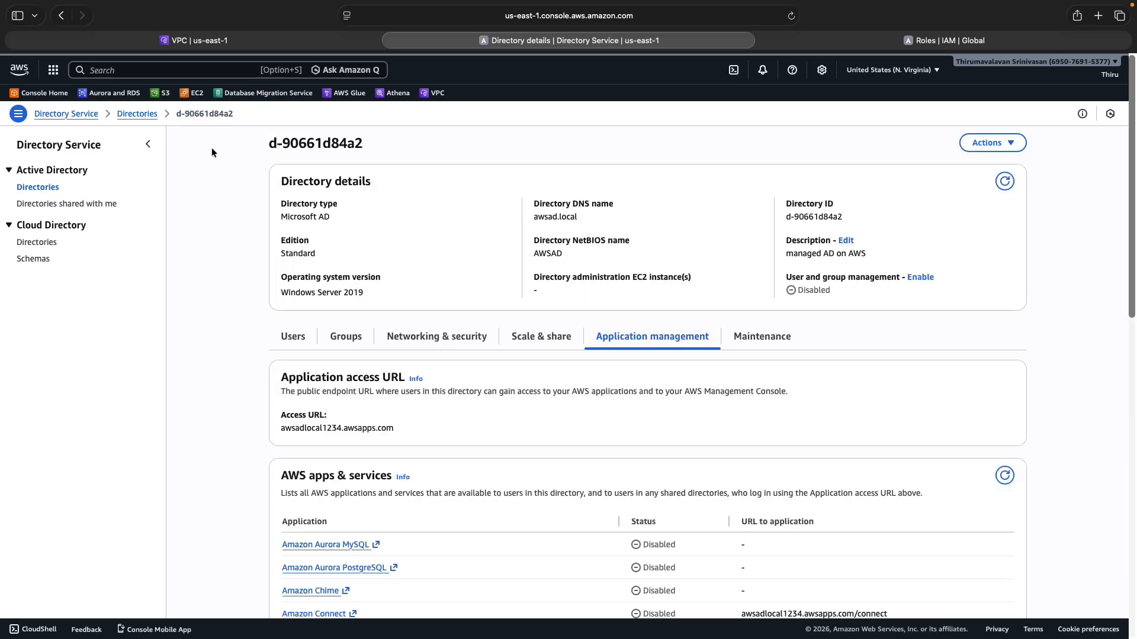
scroll(612, 420, down, 10)
scroll(606, 414, up, 8)
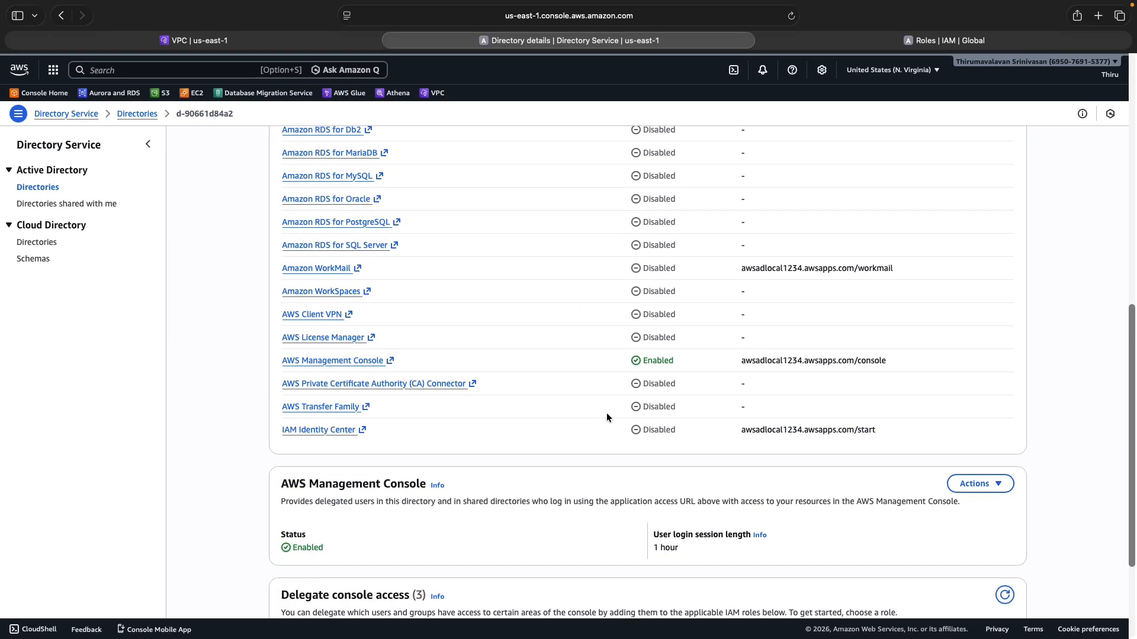
scroll(606, 415, down, 6)
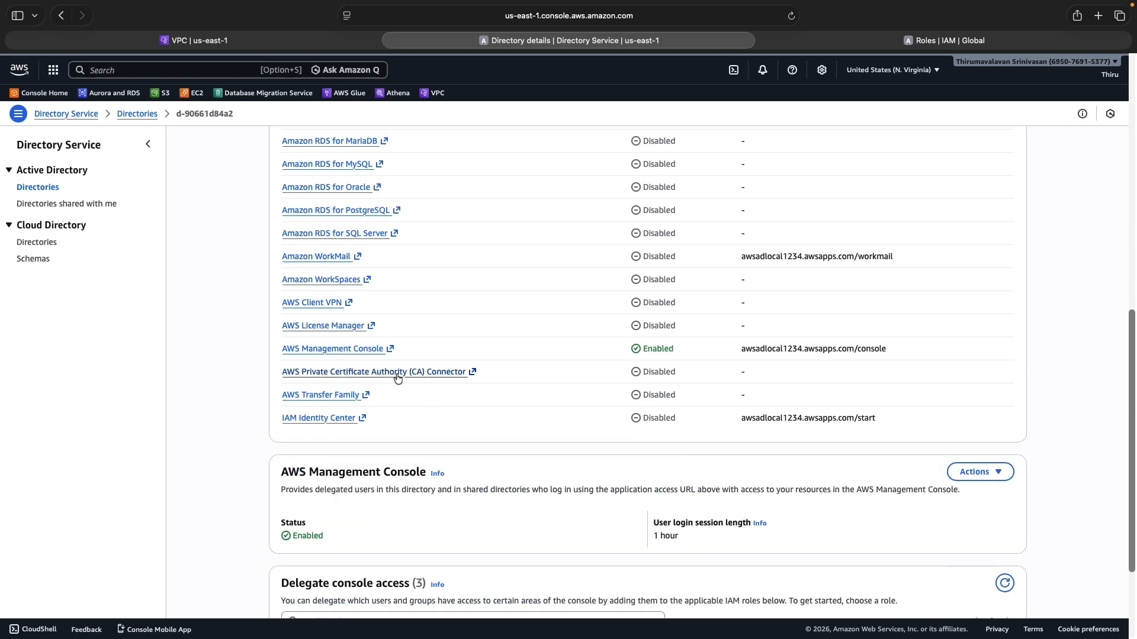
drag(886, 349, 742, 350)
right_click(749, 351)
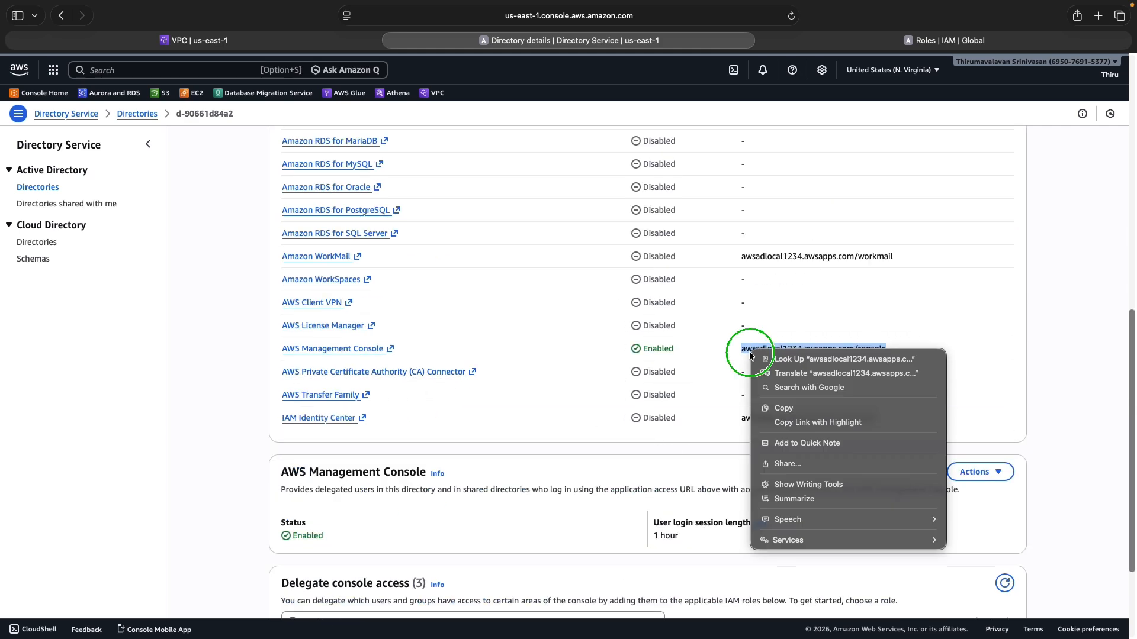
click(801, 408)
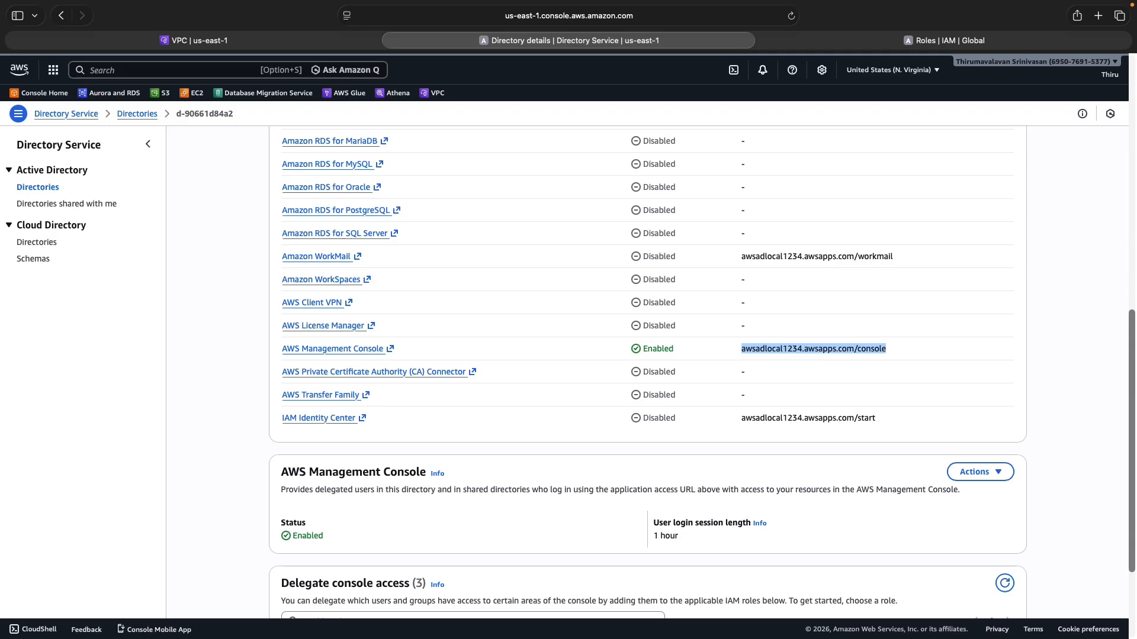
key(super+Tab)
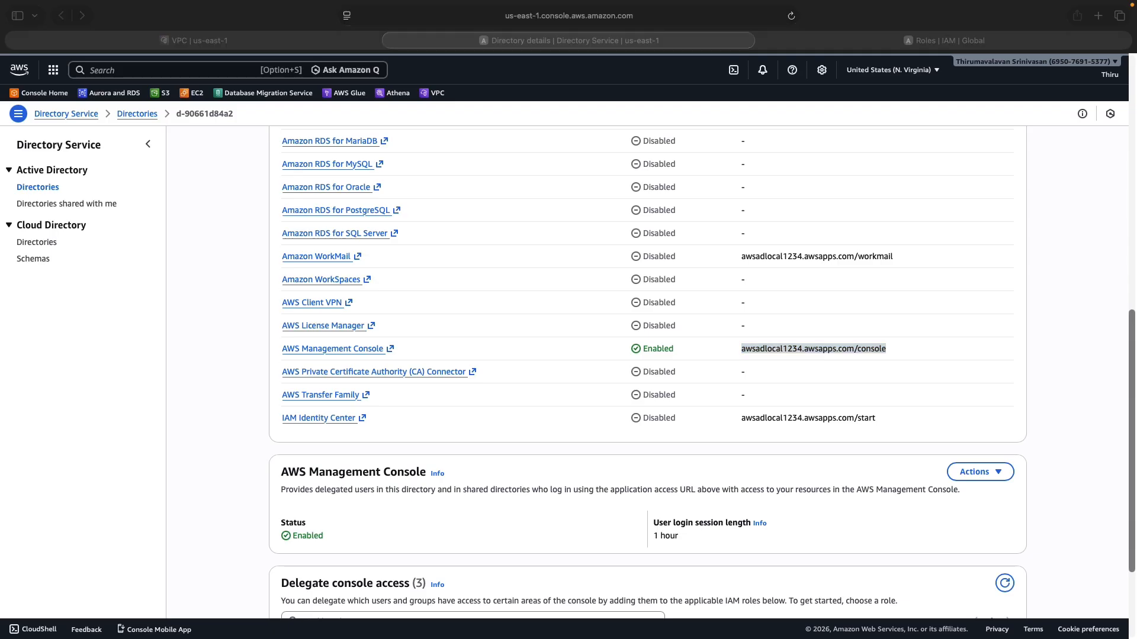
Load the awsadlocal1234.awsapps.com/console sign-in page in a new private window
key(shift+super+n)
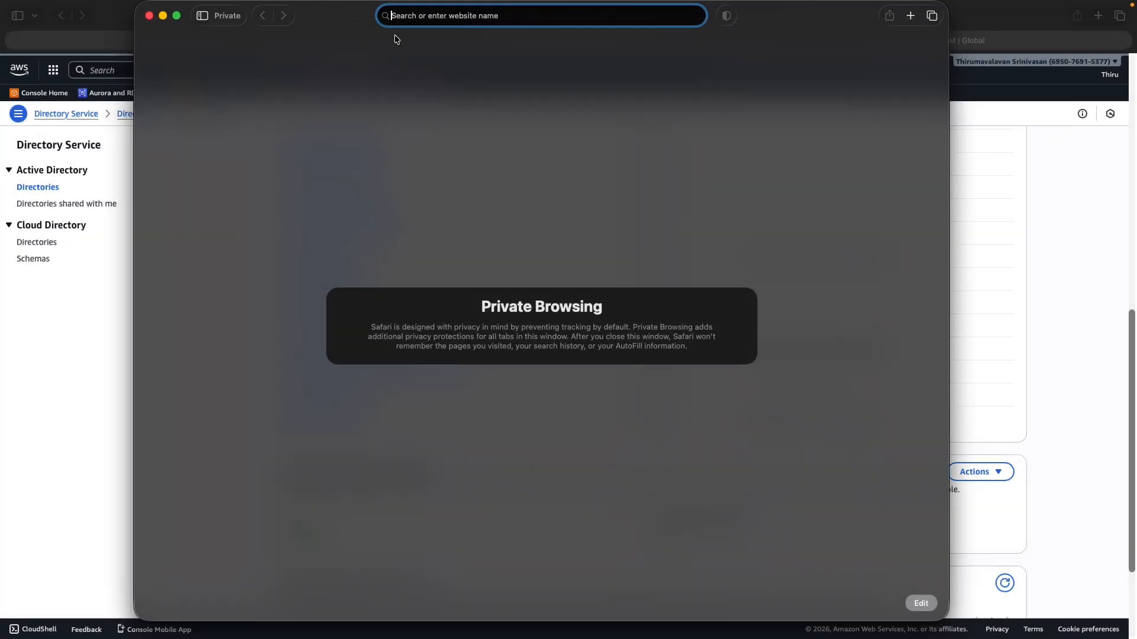
key(super+v)
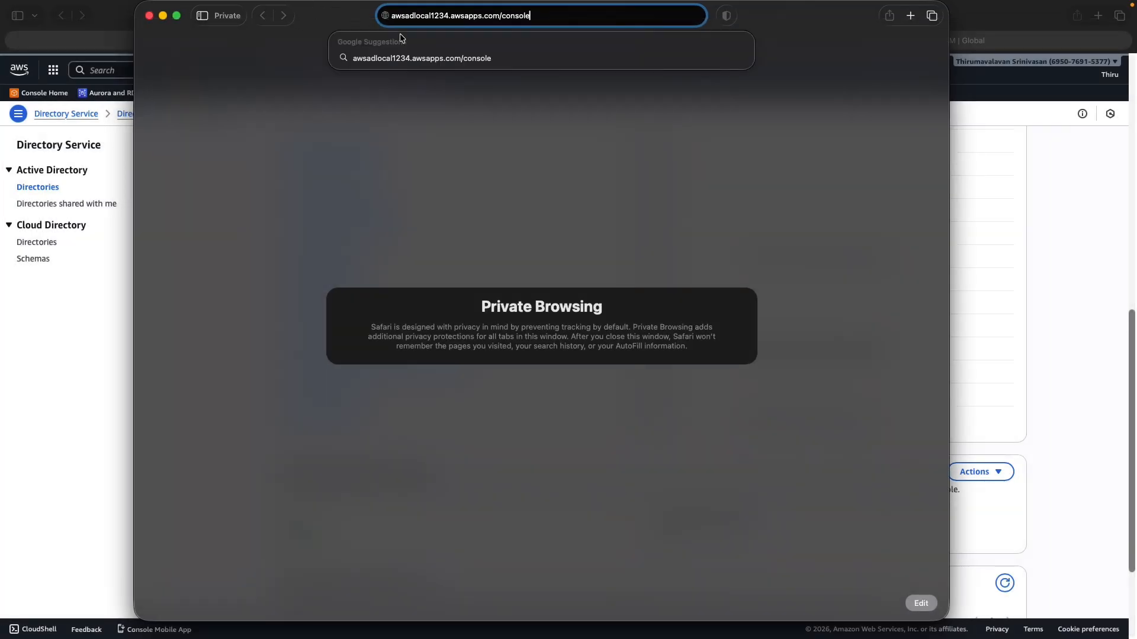
key(Return)
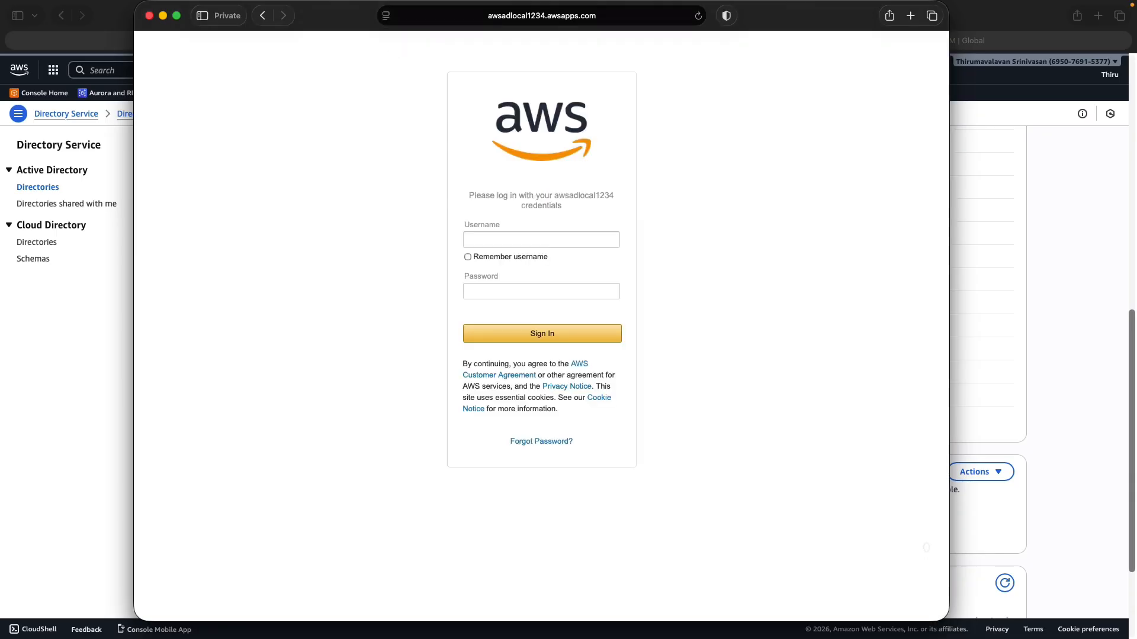
Sign in with the on-prem developer's username and password, declining to save the password
key(super+Tab)
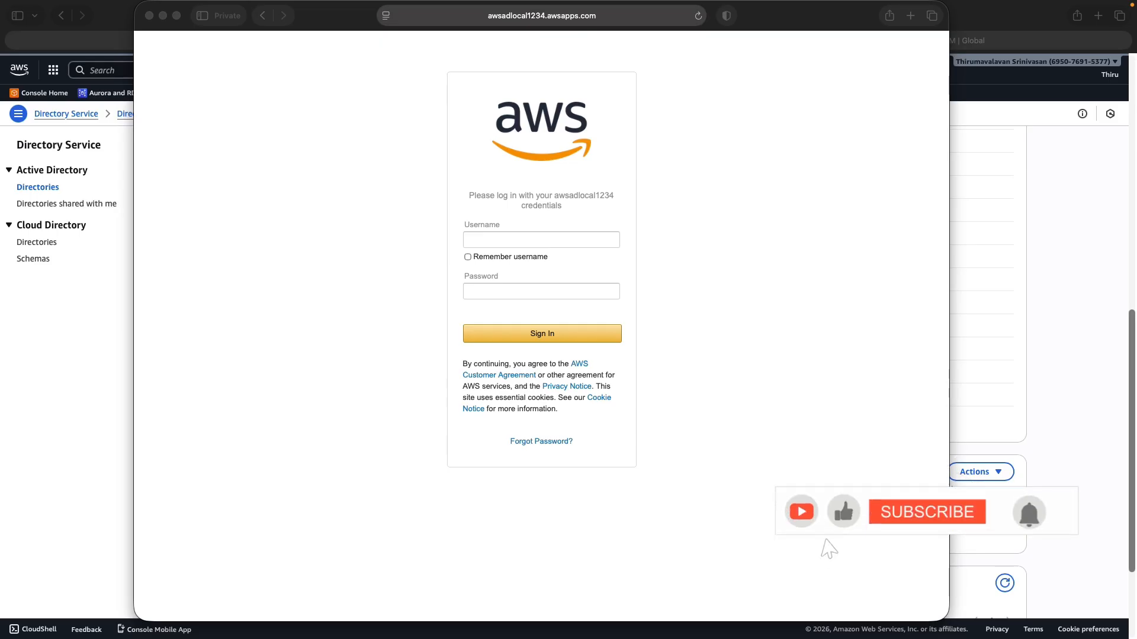
click(501, 235)
text(onpremad.local\william)
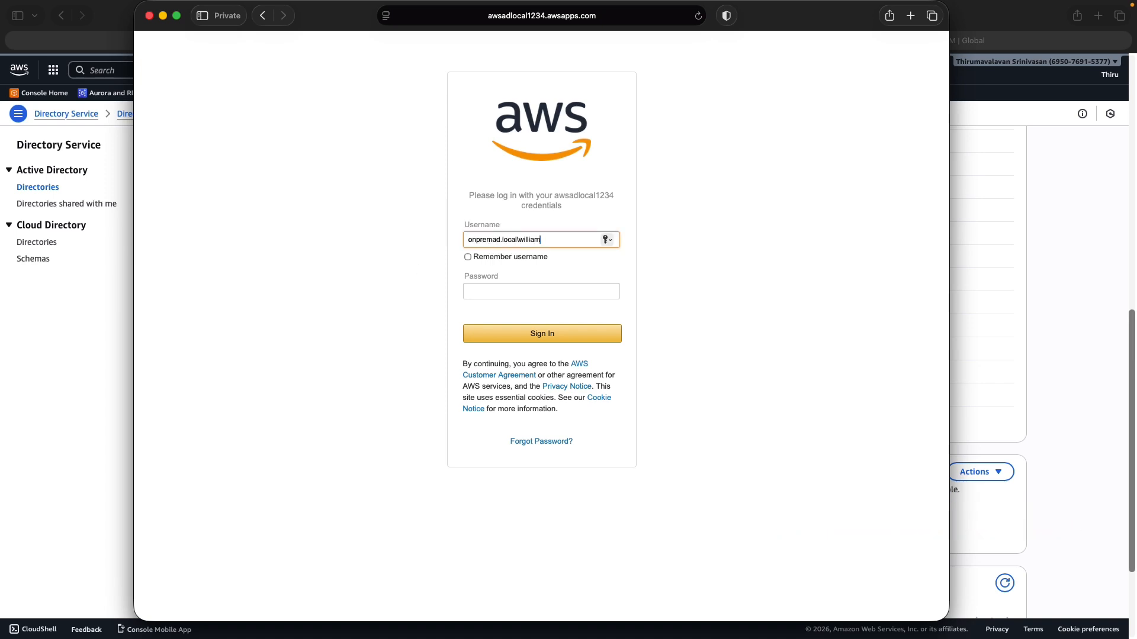
key(super+Tab)
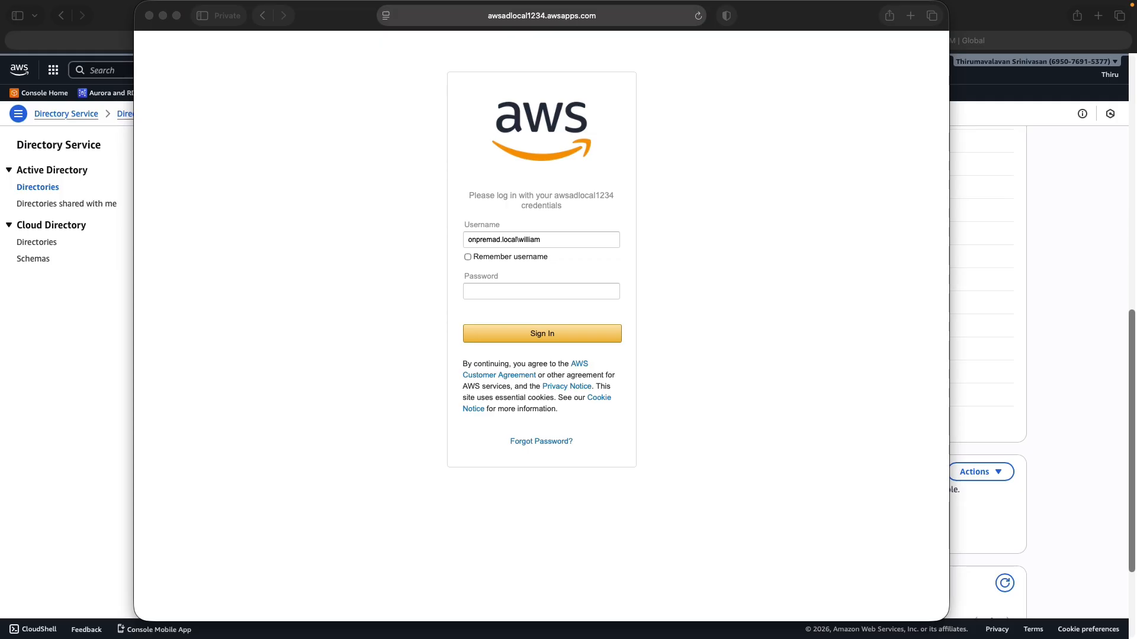
click(512, 290)
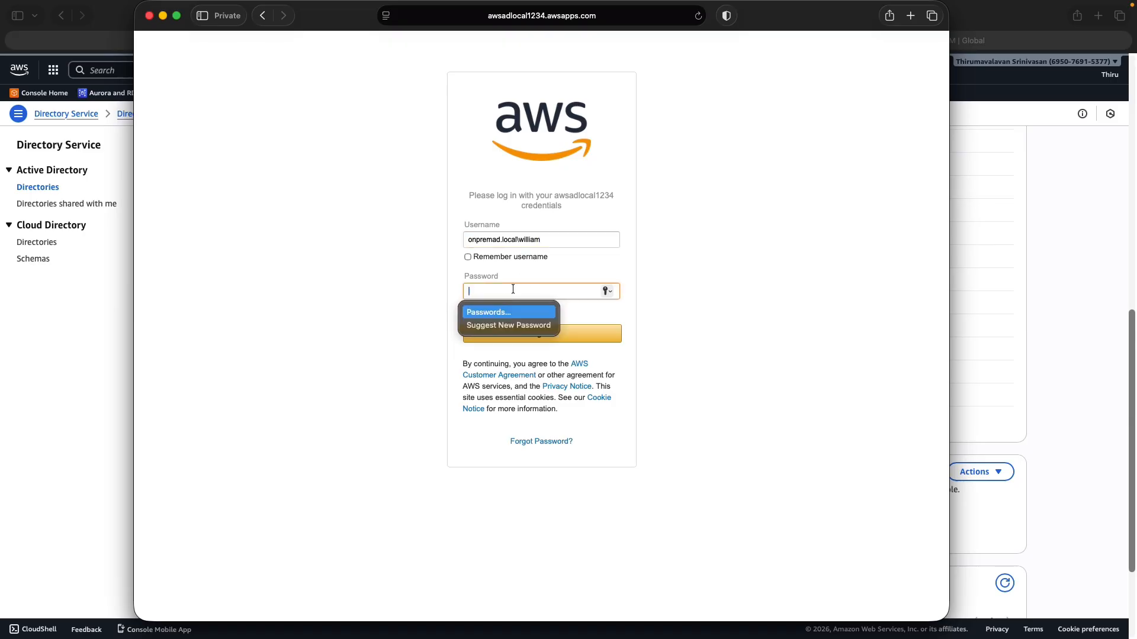
key(super+v)
click(542, 331)
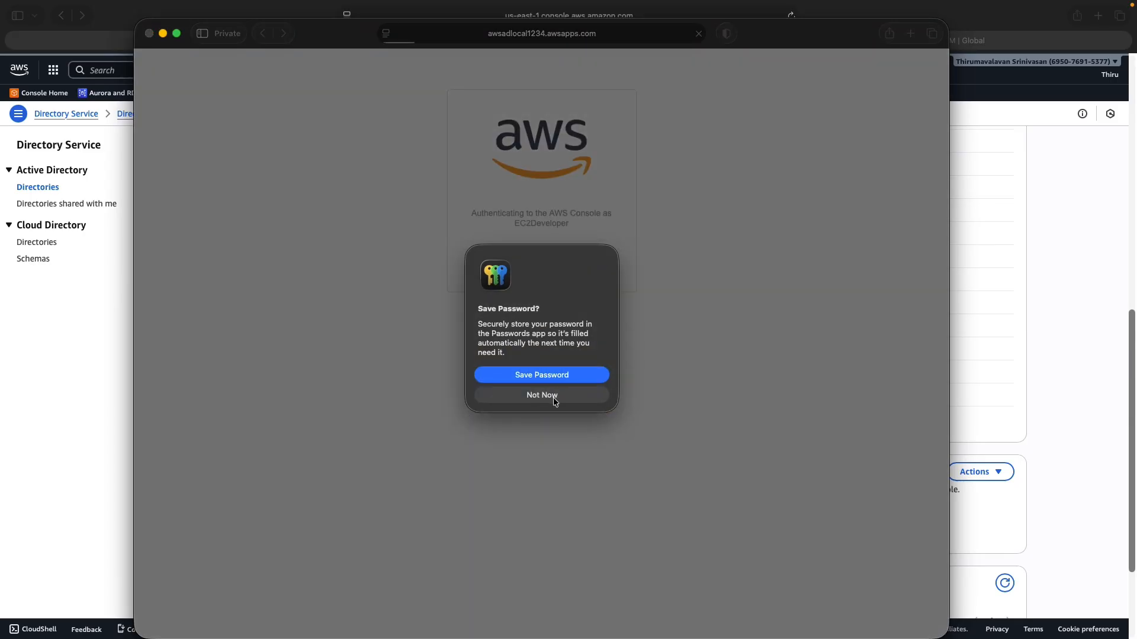
click(553, 397)
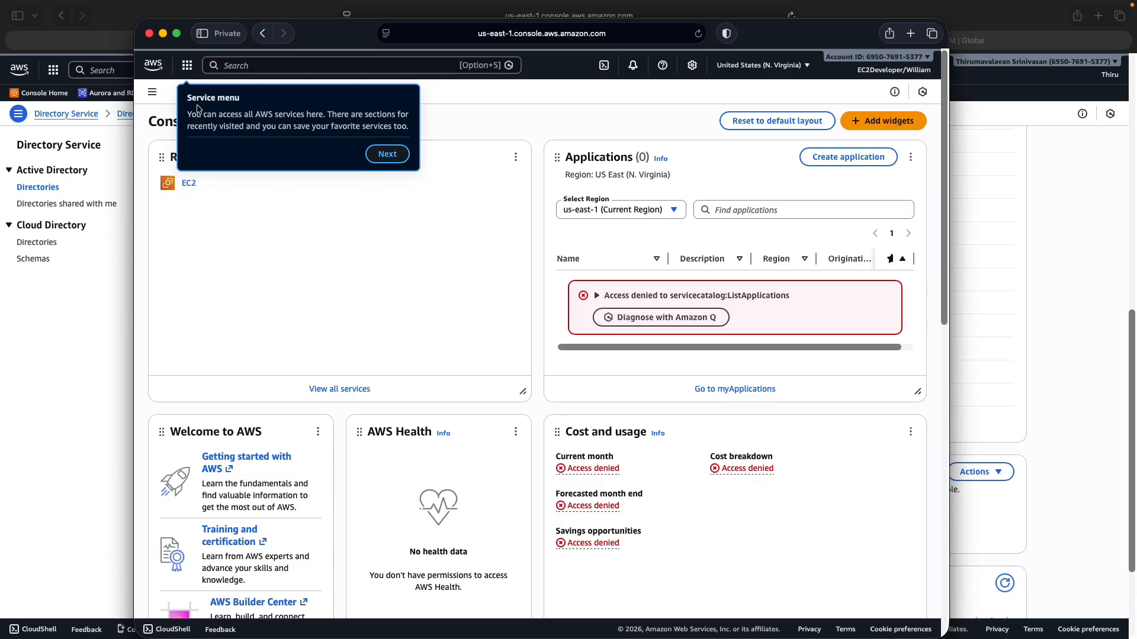
As EC2Developer, view EC2 Instances PrivateEC2Instance and AWS AD Management Server, then begin Launch instance
click(187, 184)
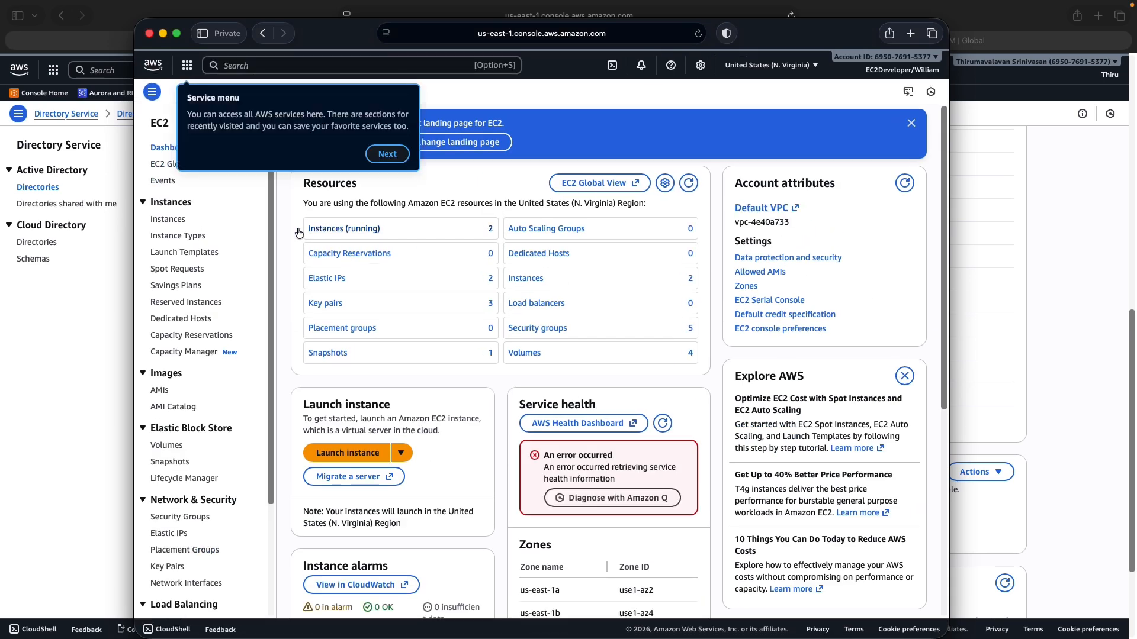
click(156, 222)
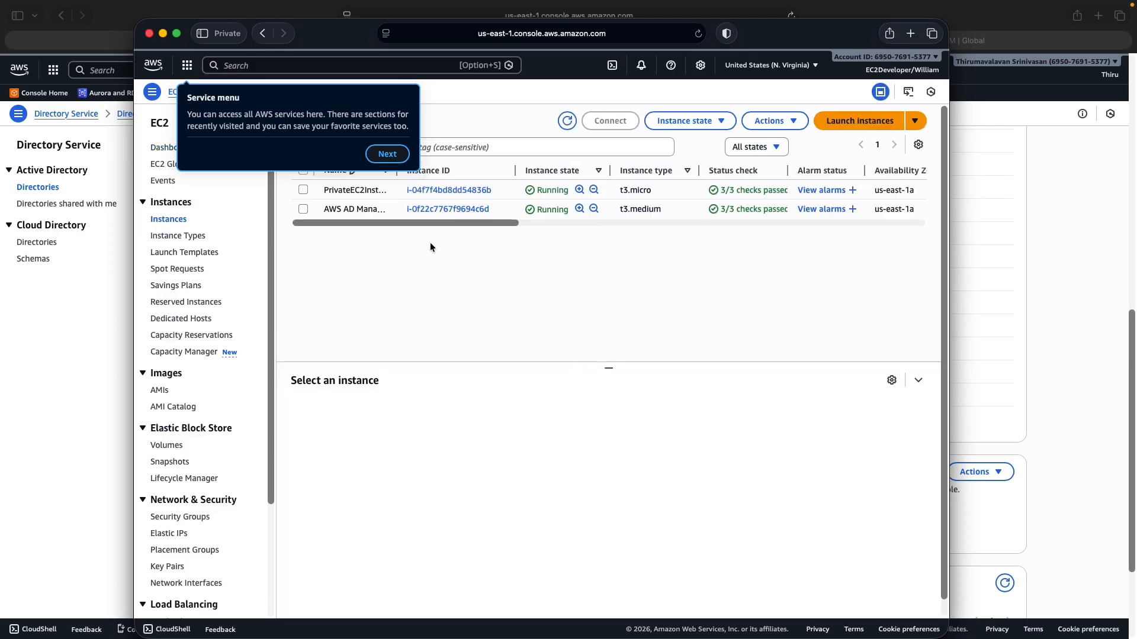
click(301, 209)
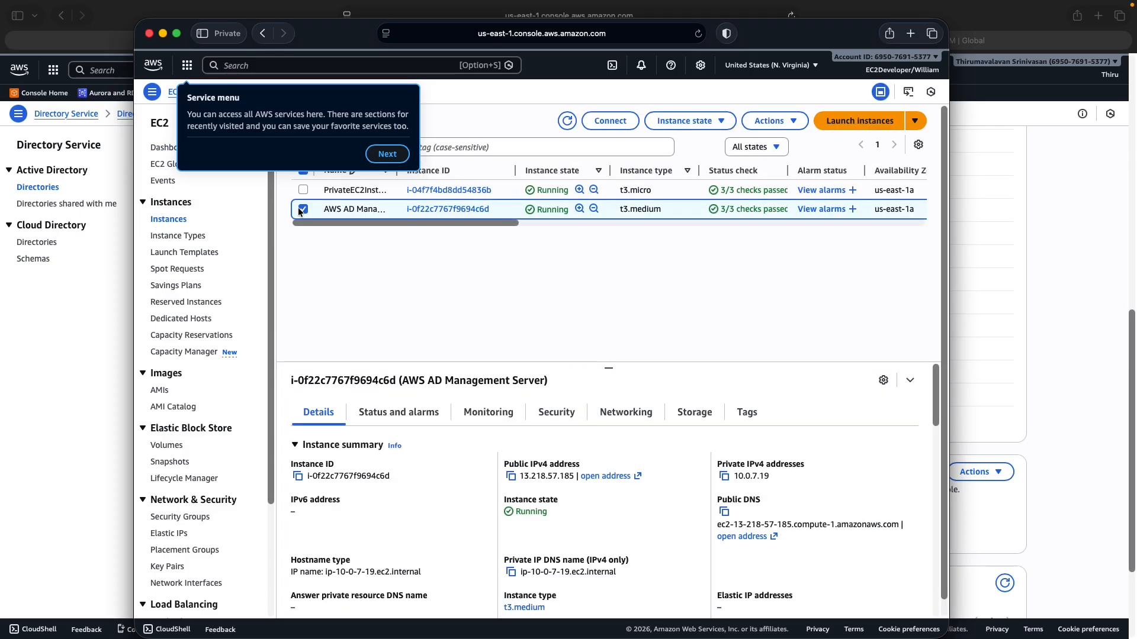
click(303, 190)
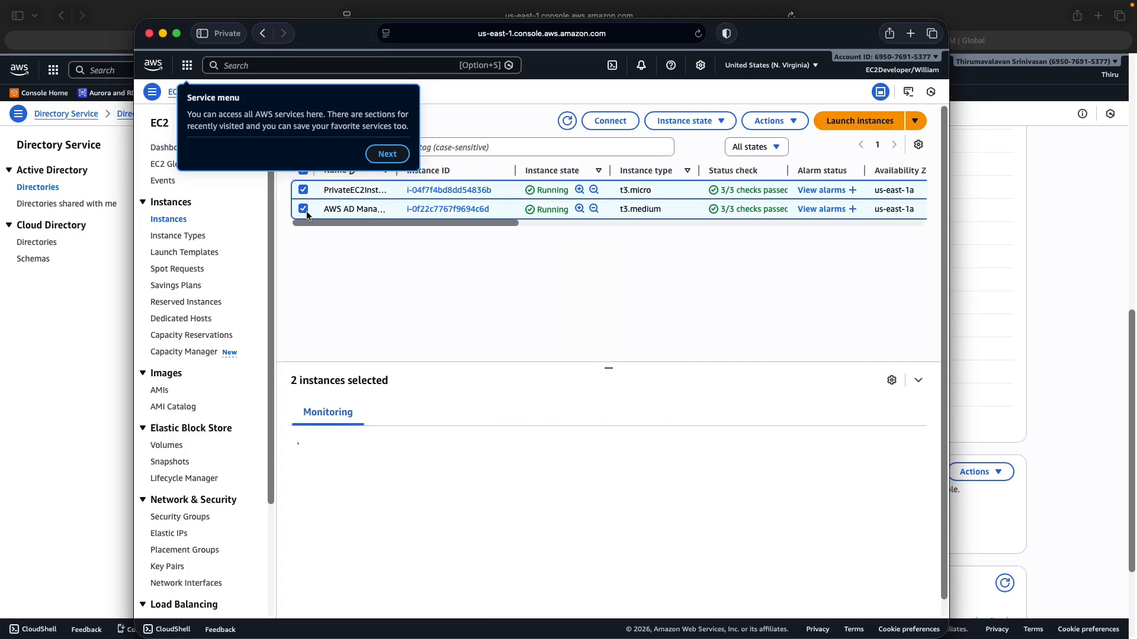
click(303, 209)
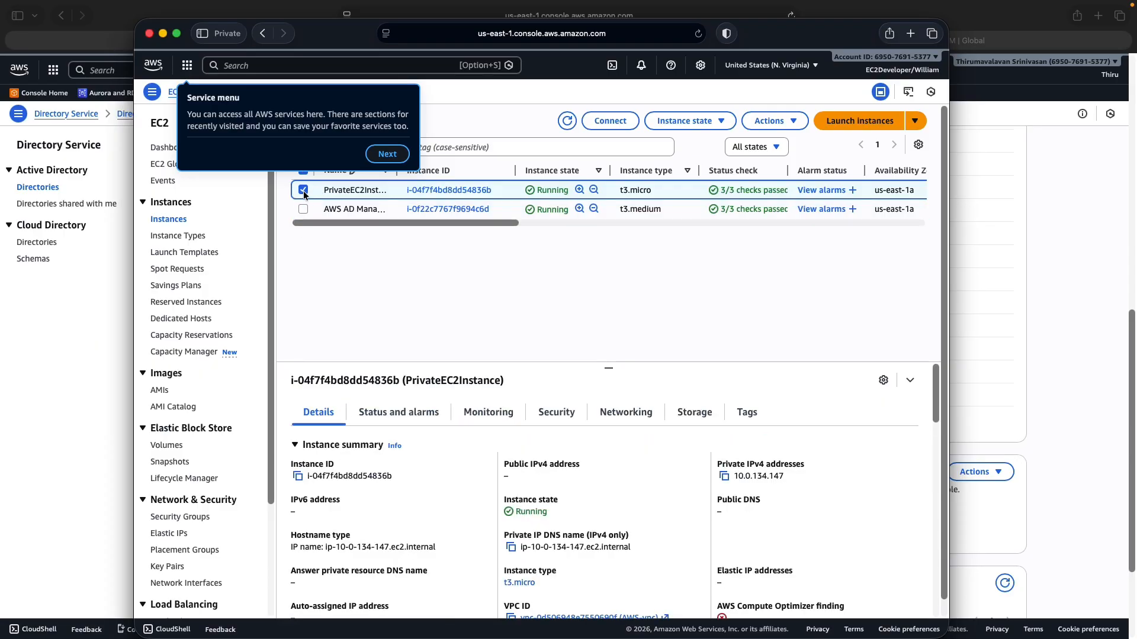
click(303, 190)
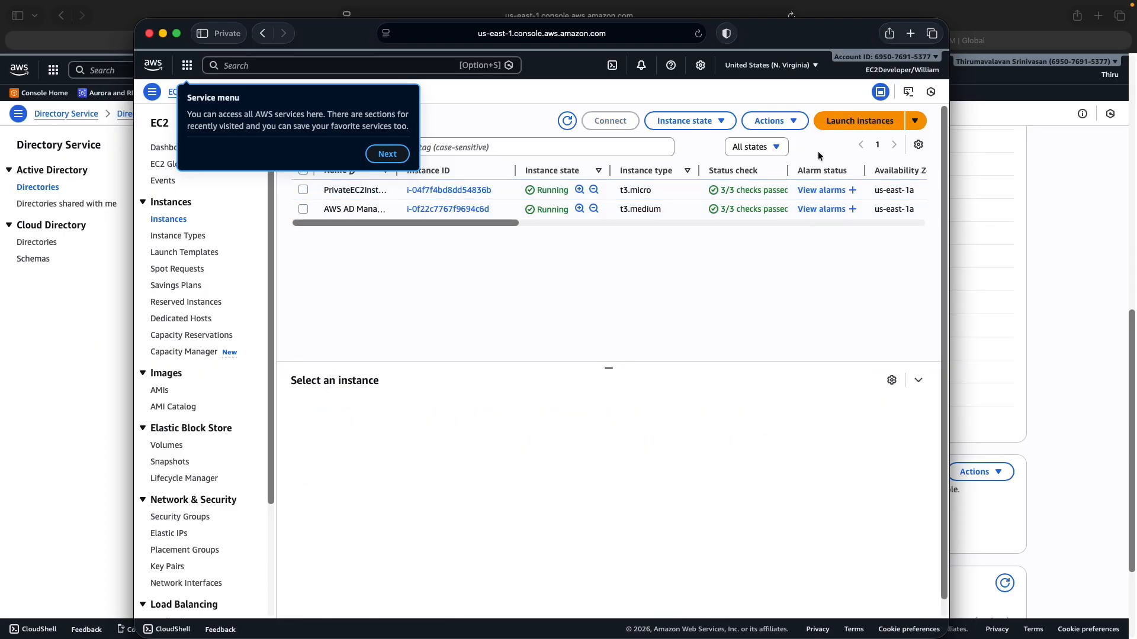
click(838, 124)
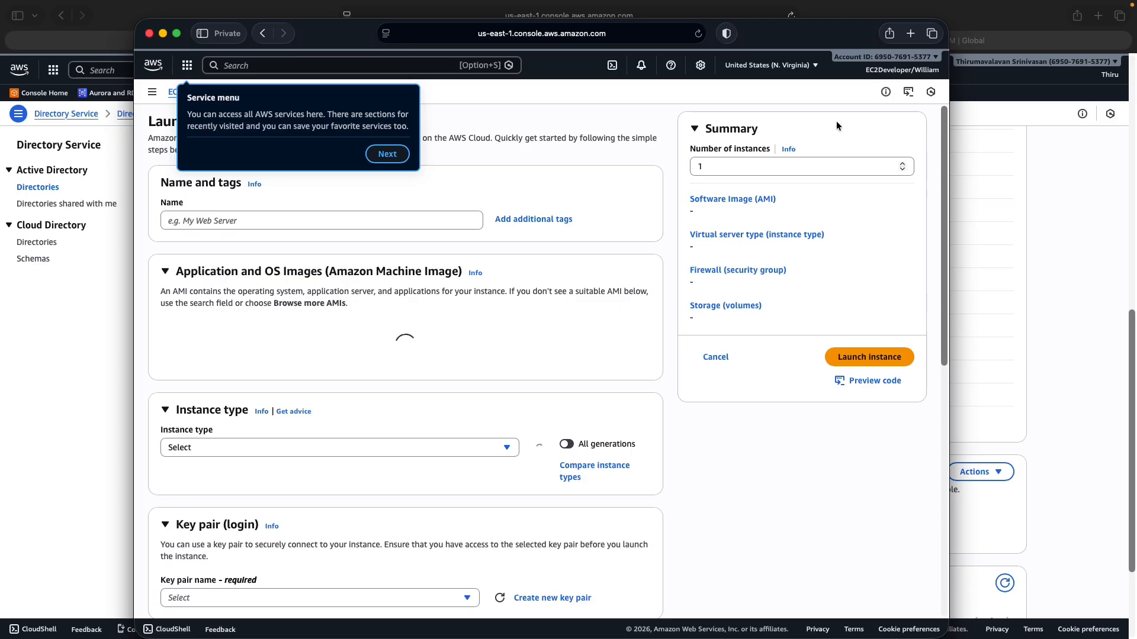
Dismiss the console tour tips and the account colour tip
click(387, 154)
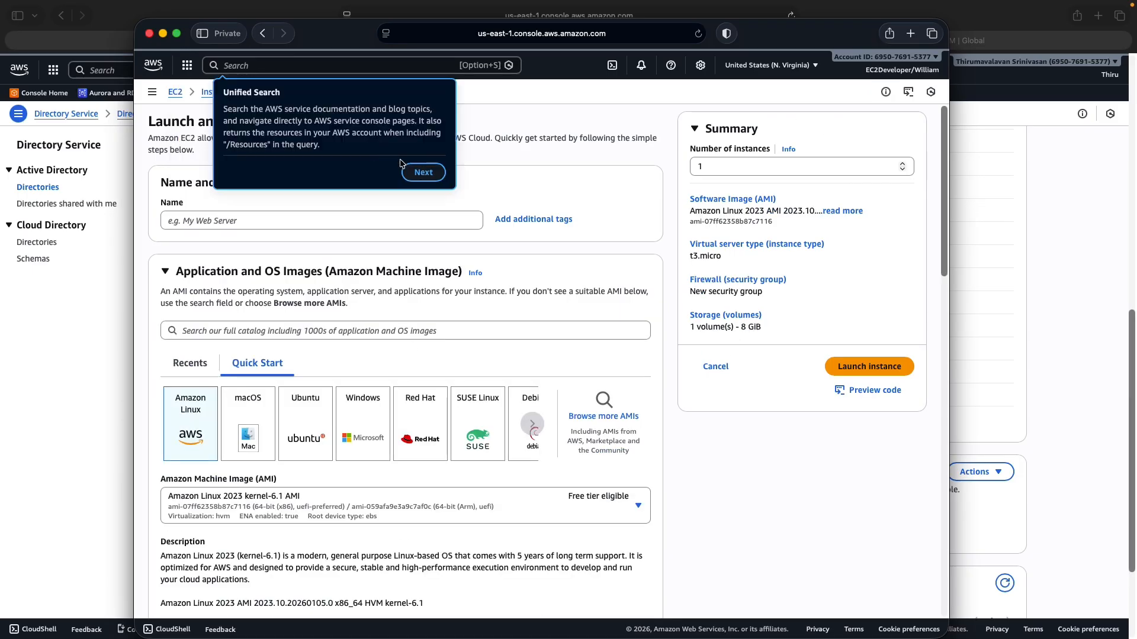
click(434, 171)
click(899, 164)
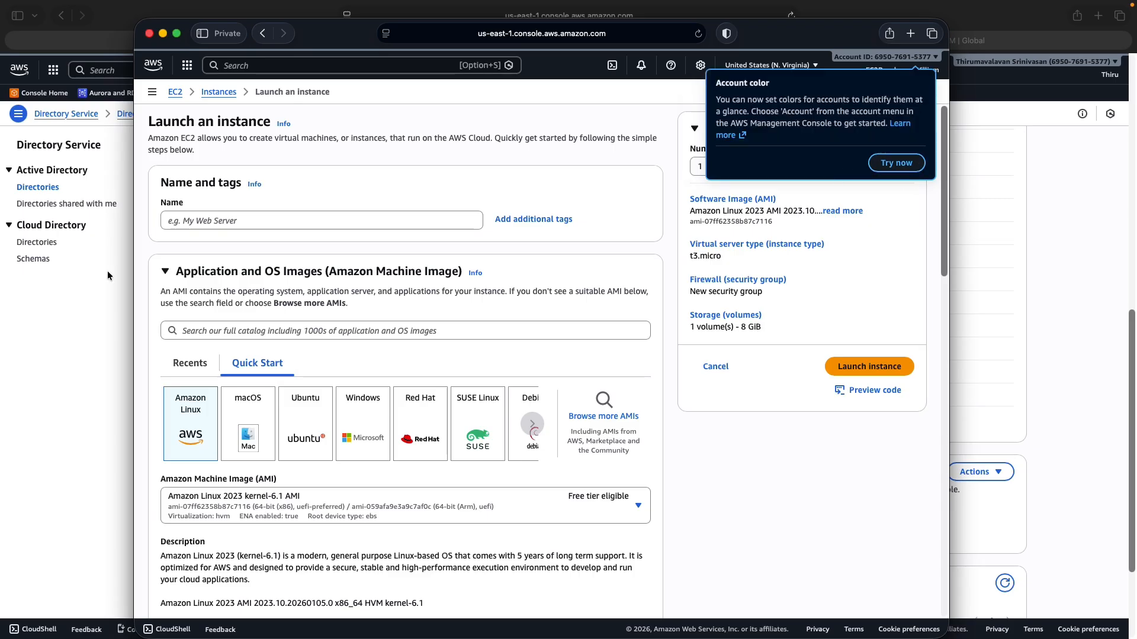
click(643, 108)
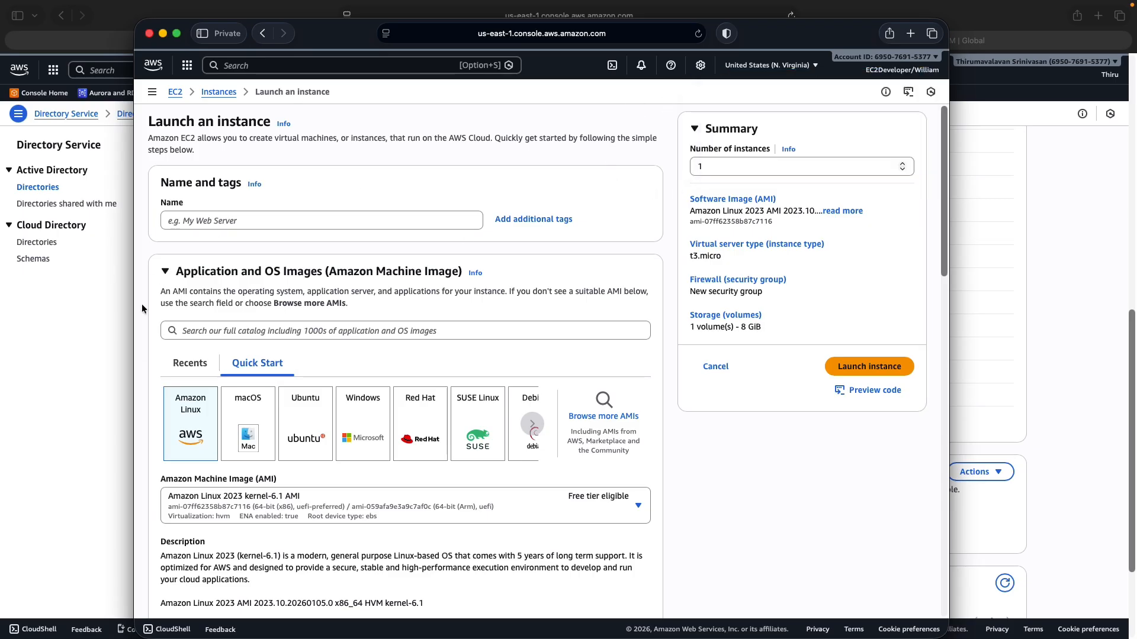
Name the new instance testinstance, removing the stray space
click(194, 219)
text(te)
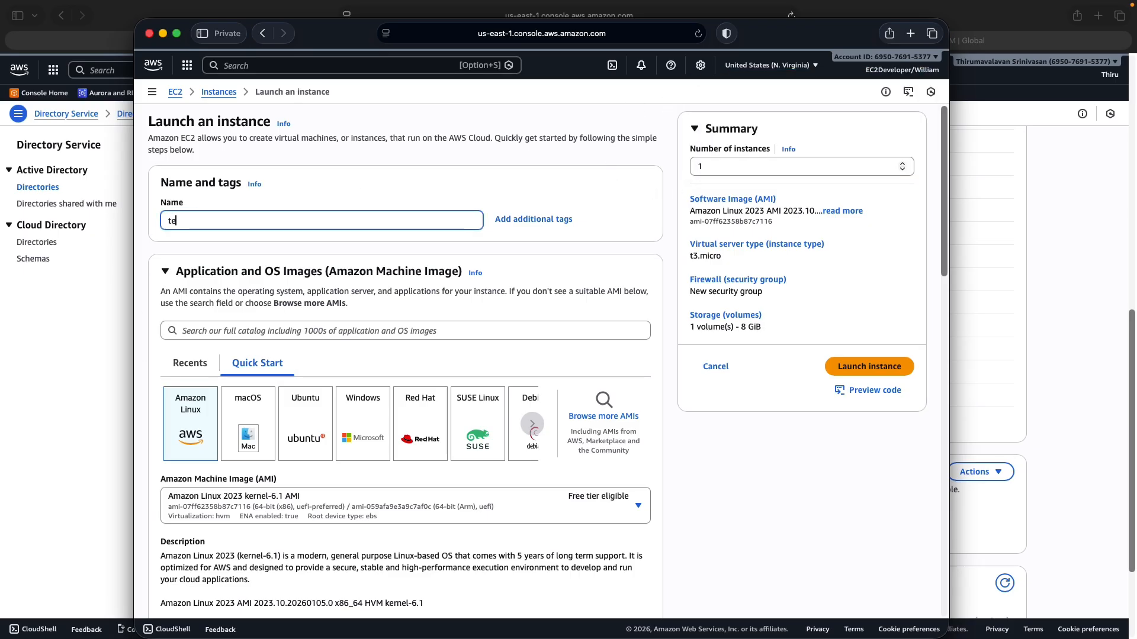
text(stinstance)
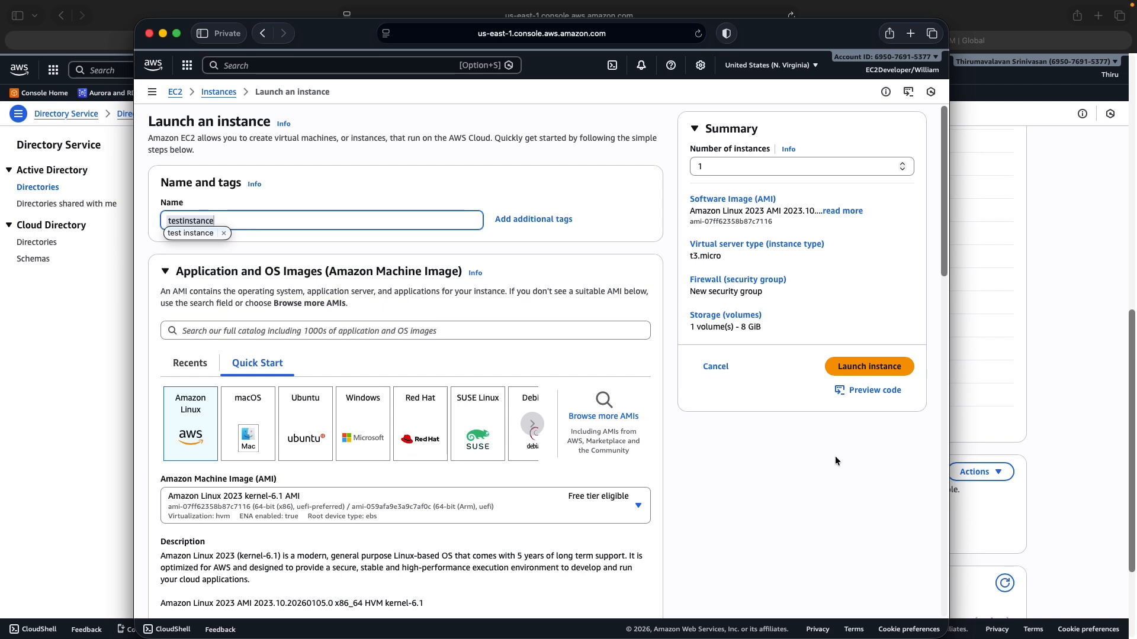
click(793, 481)
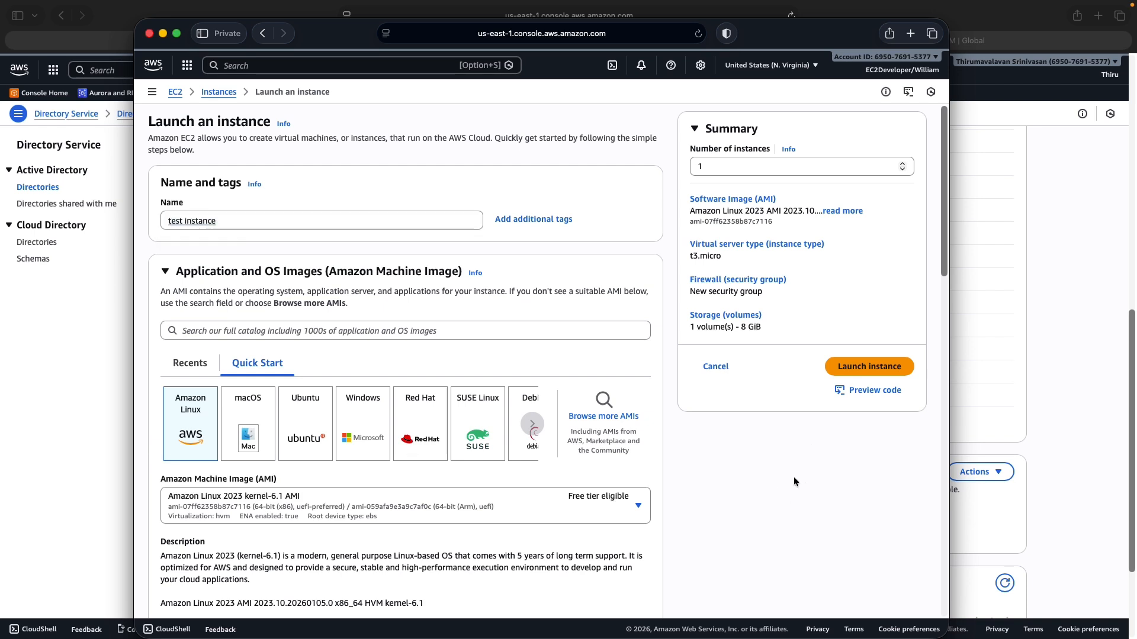
click(186, 224)
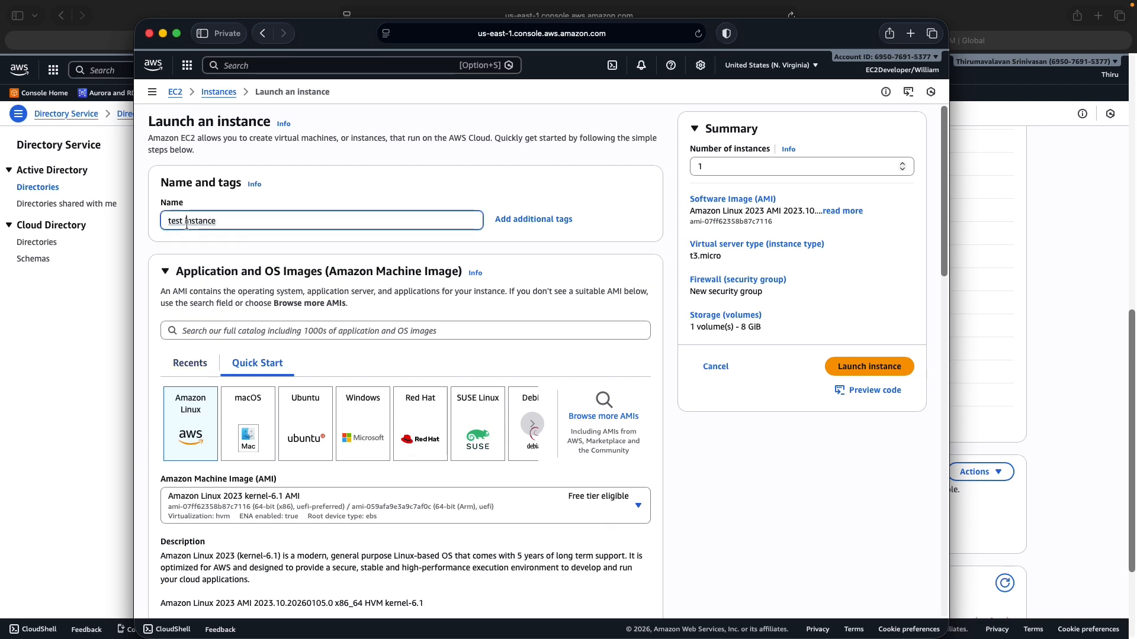
key(BackSpace)
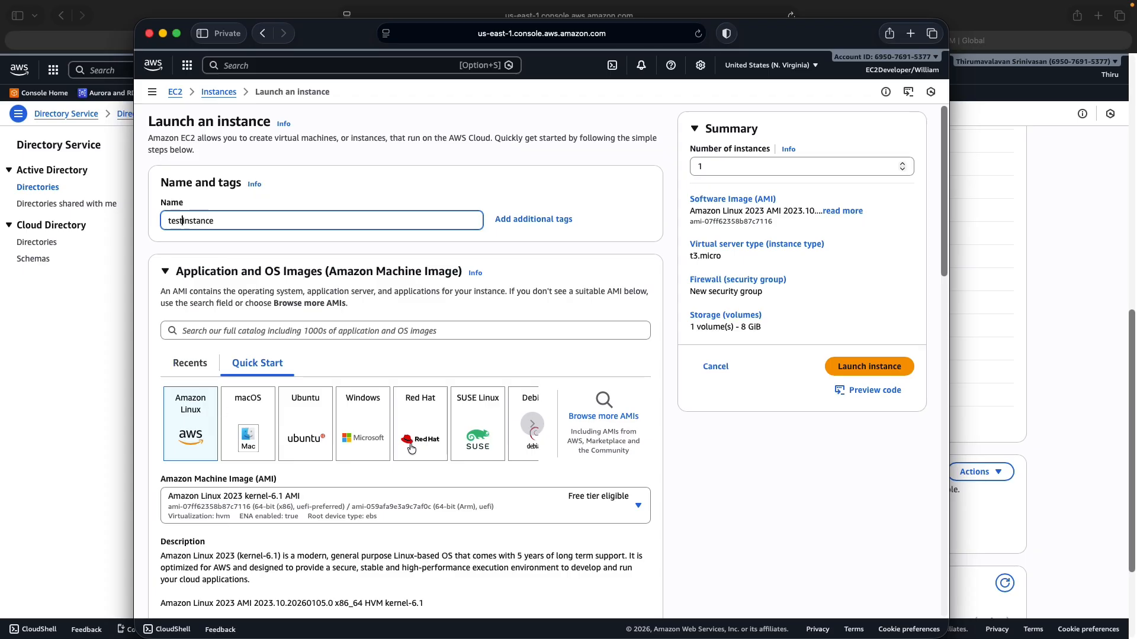
scroll(403, 447, down, 5)
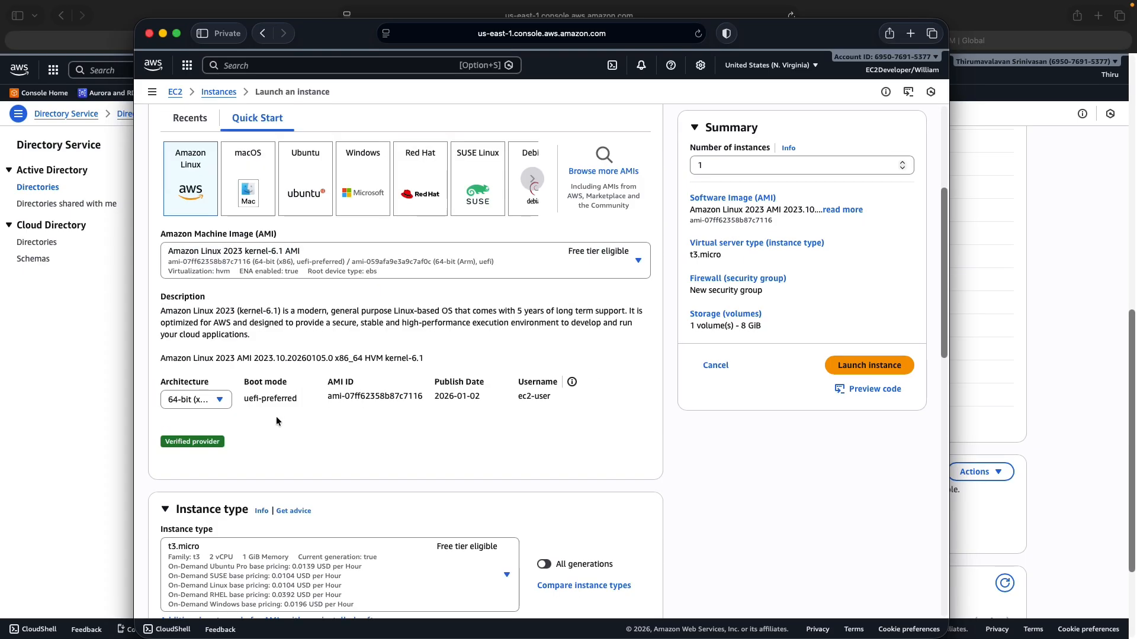
scroll(296, 456, down, 2)
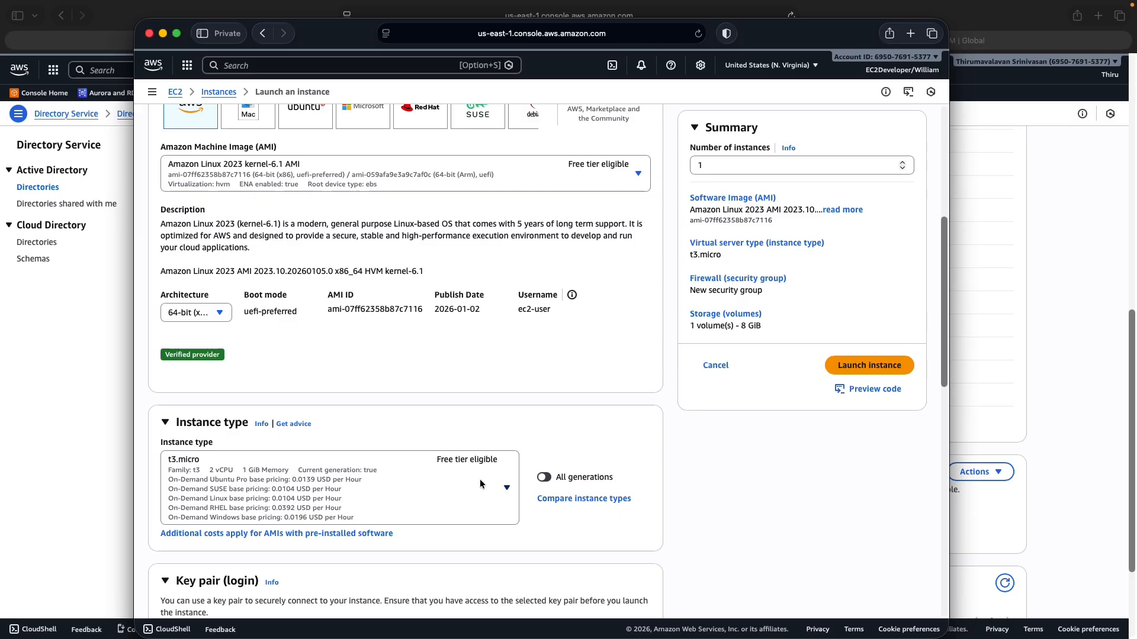
scroll(450, 462, down, 7)
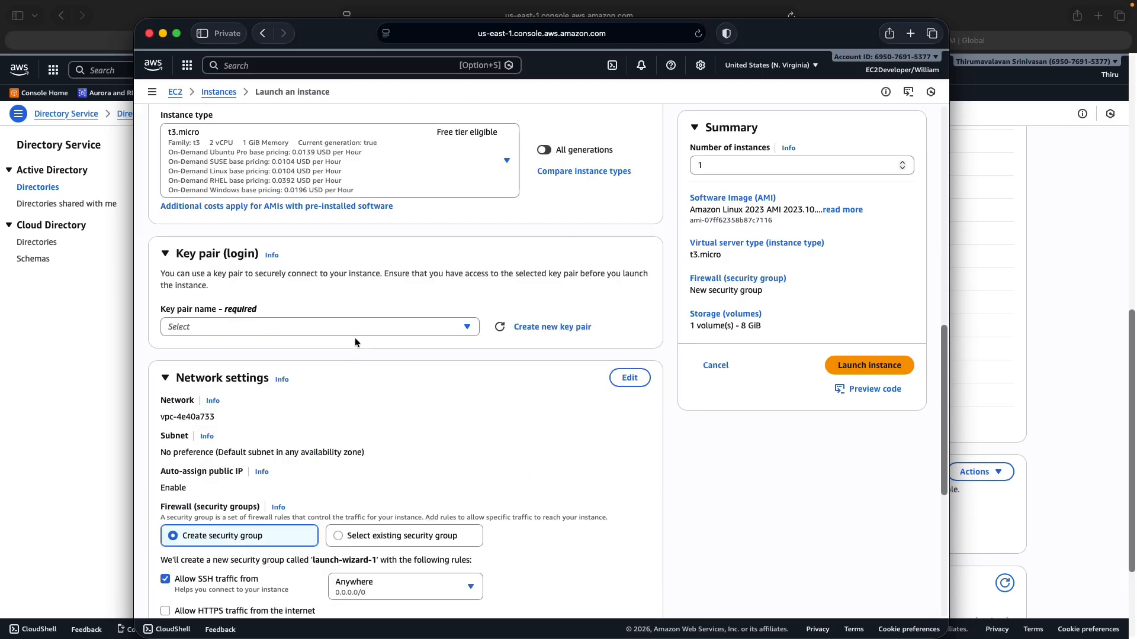
Use key pair AWS-KP and network AWS-vpc, keeping the current private subnet
click(354, 330)
click(195, 413)
click(631, 377)
click(310, 422)
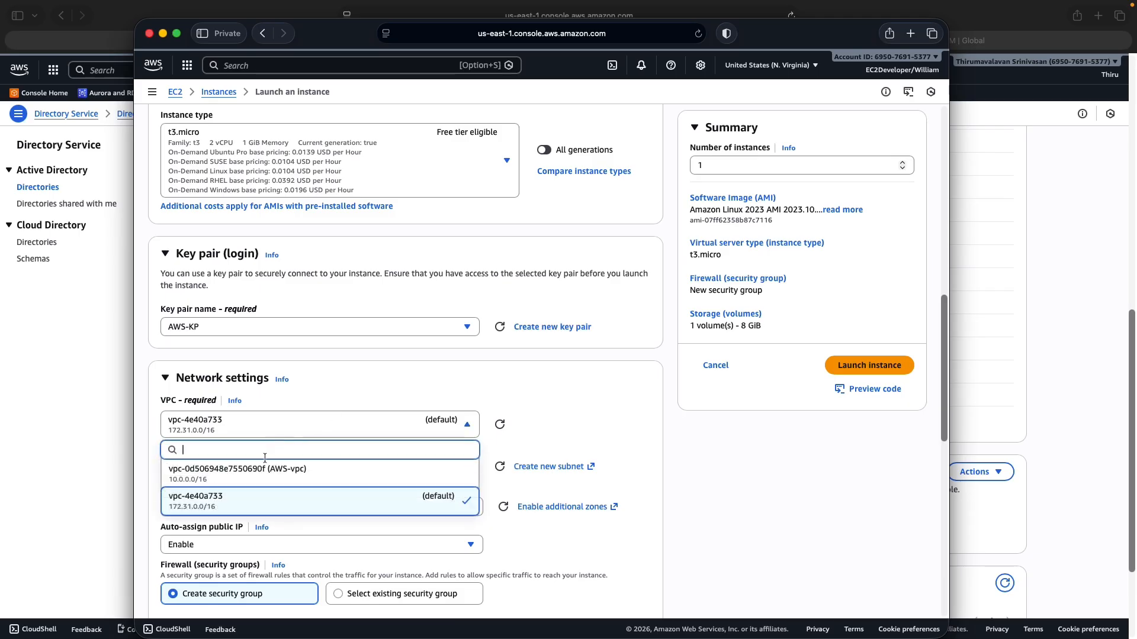
click(253, 473)
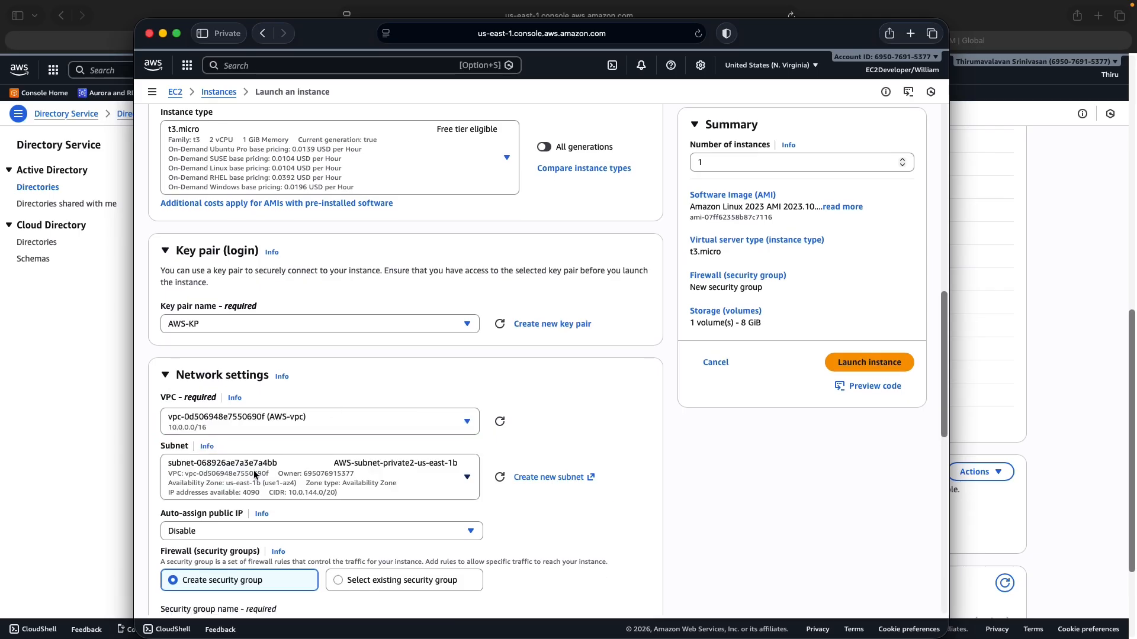
click(401, 479)
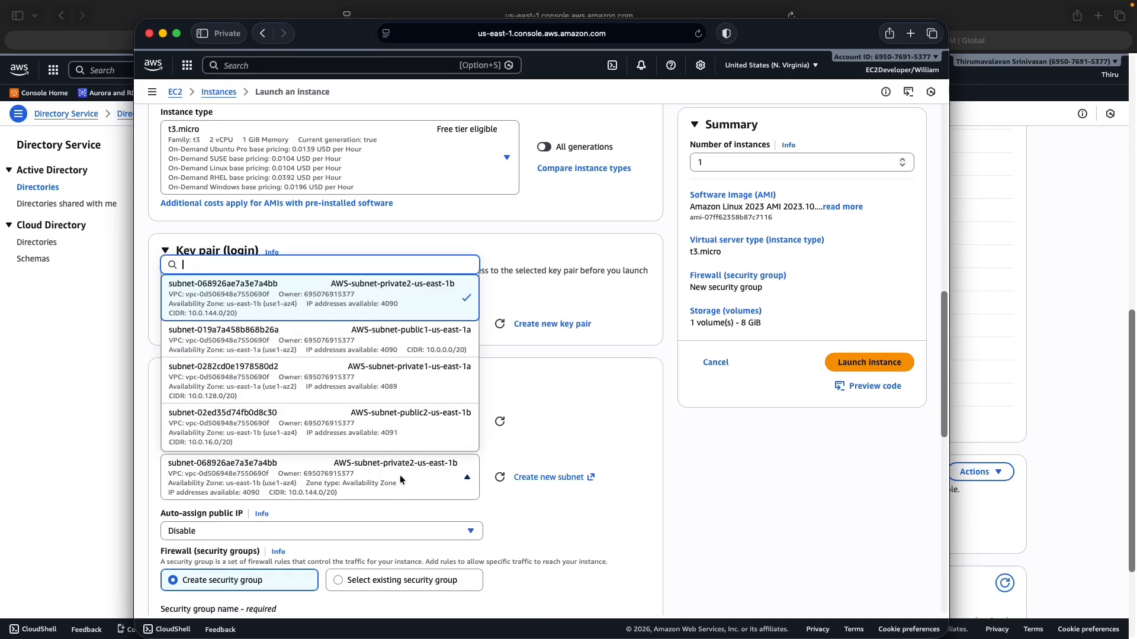
click(708, 500)
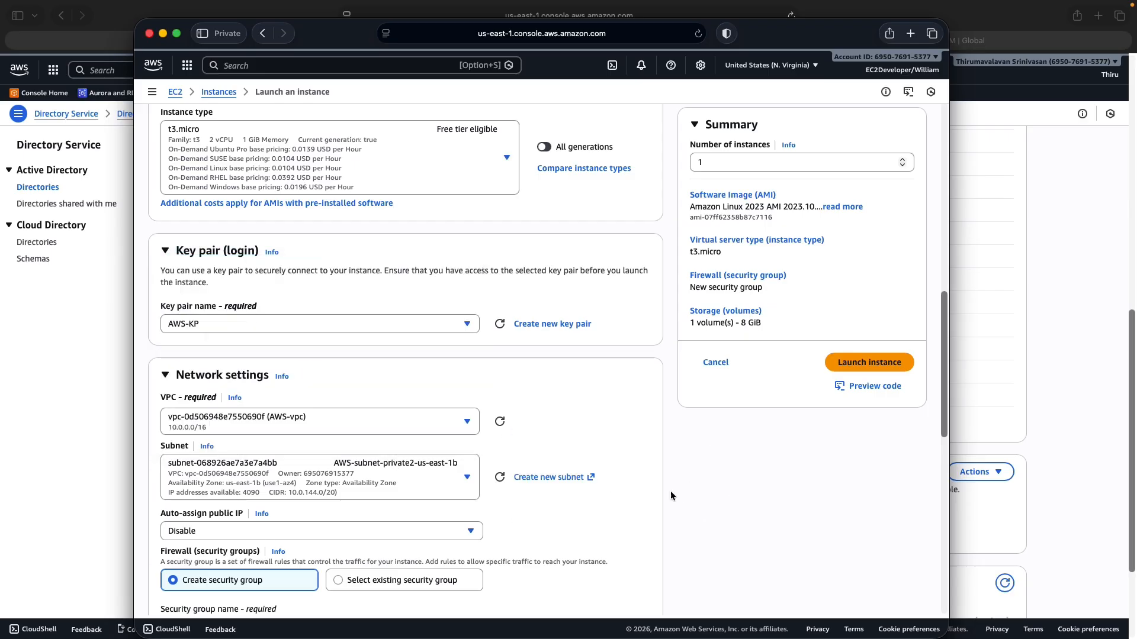
Keep Create security group and launch the instance, which fails with a not-authorized error
scroll(386, 491, down, 3)
click(338, 495)
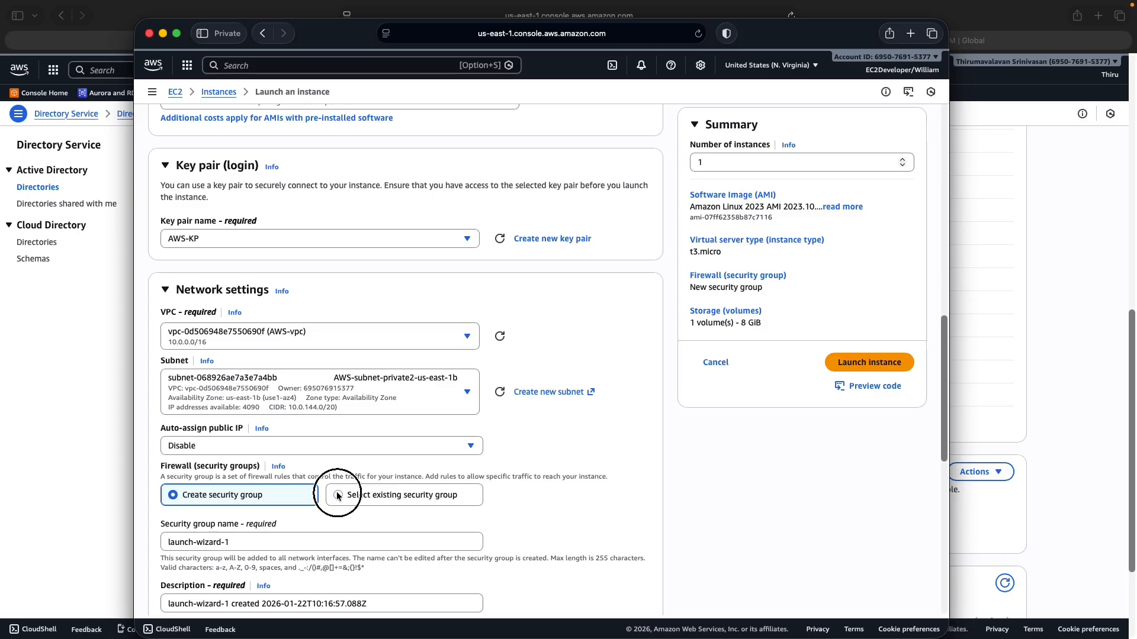
click(283, 543)
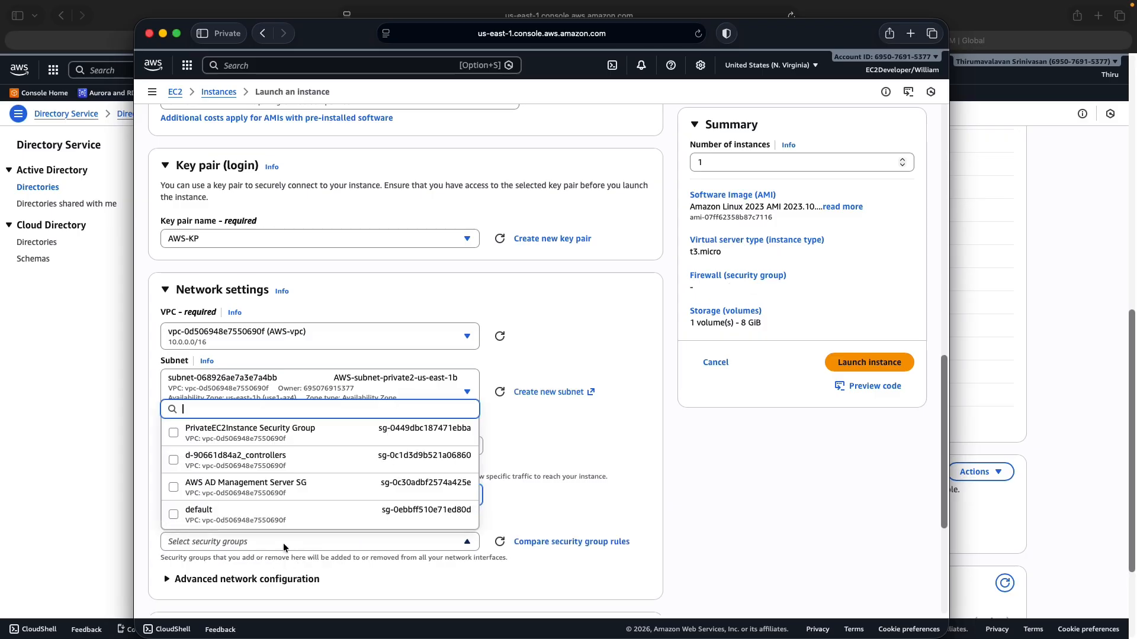
click(720, 535)
click(174, 495)
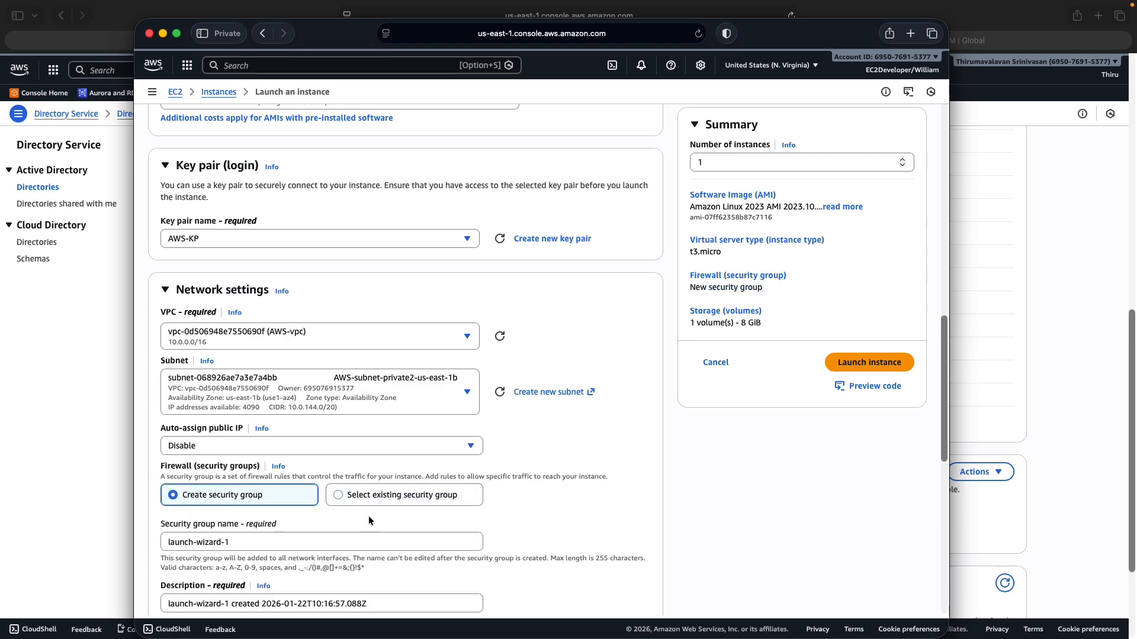
scroll(368, 516, down, 4)
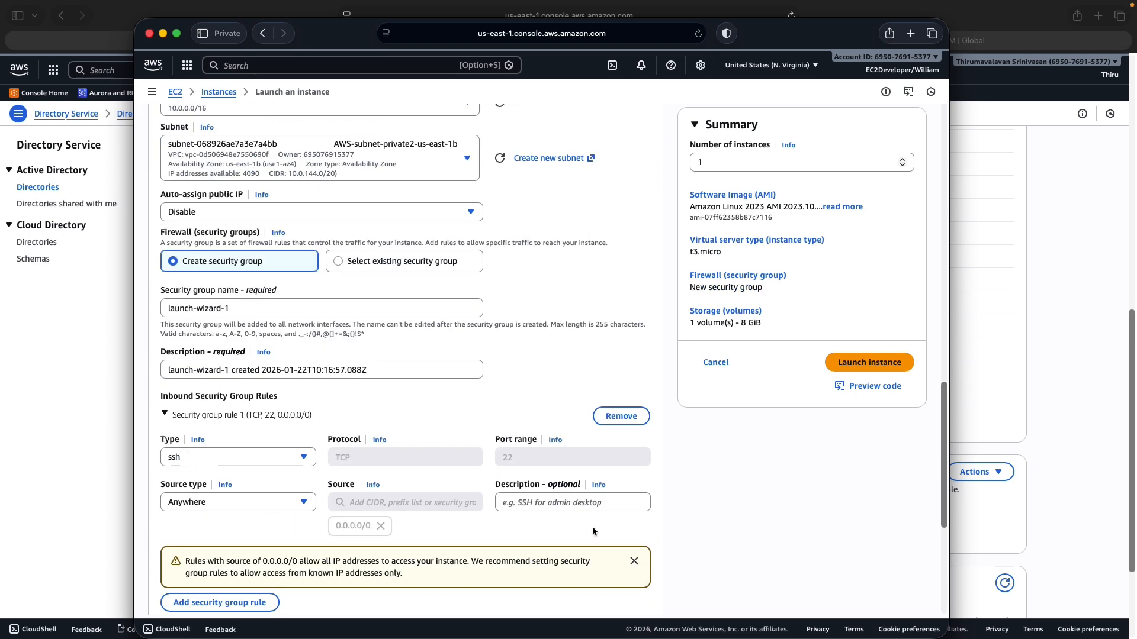
scroll(885, 530, down, 5)
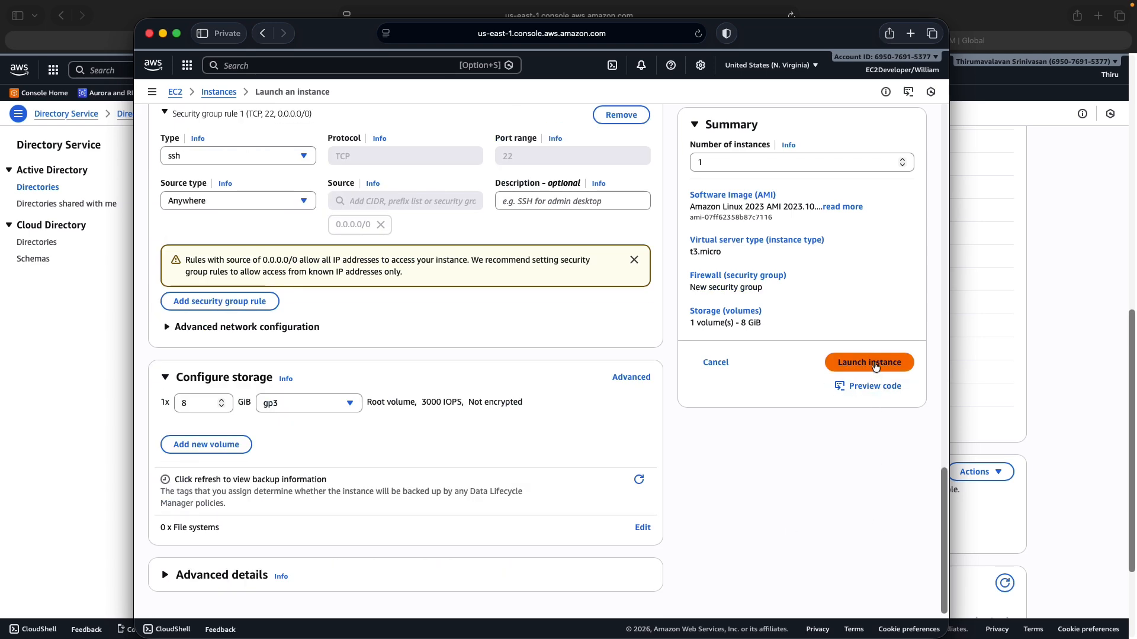
click(875, 362)
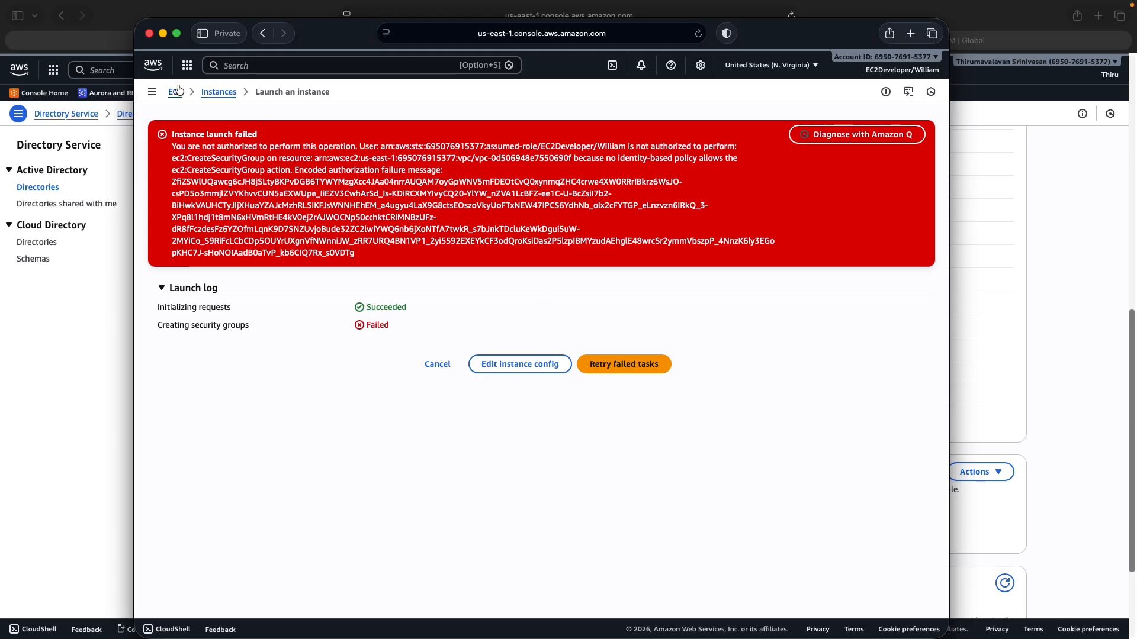
Sign out of the EC2Developer session and bring a fresh private browsing window on screen
click(909, 75)
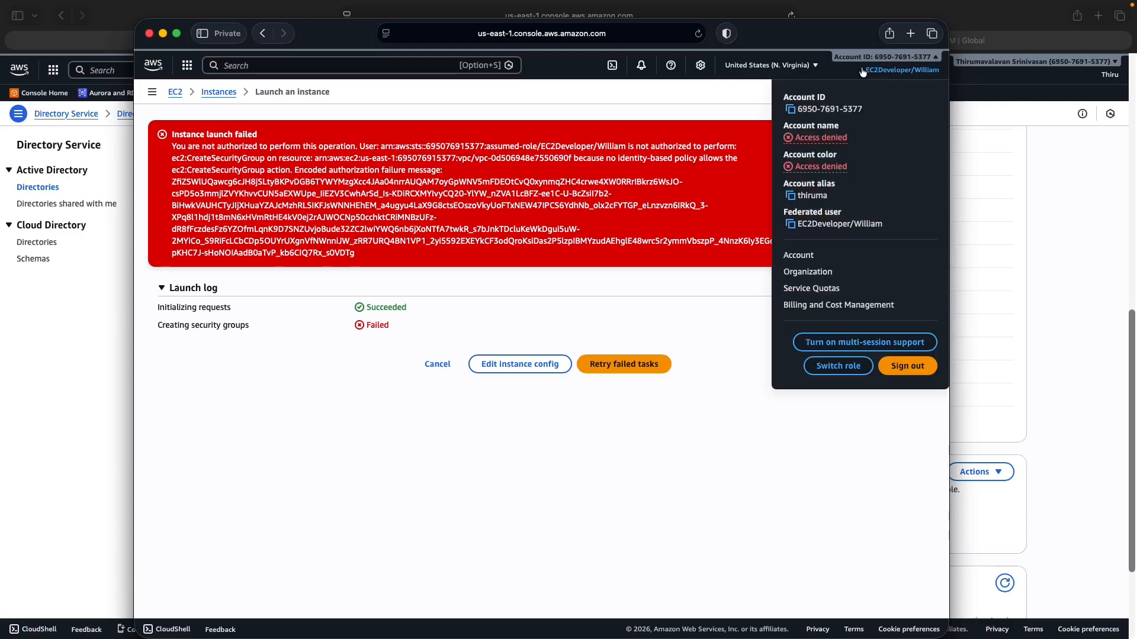
click(914, 366)
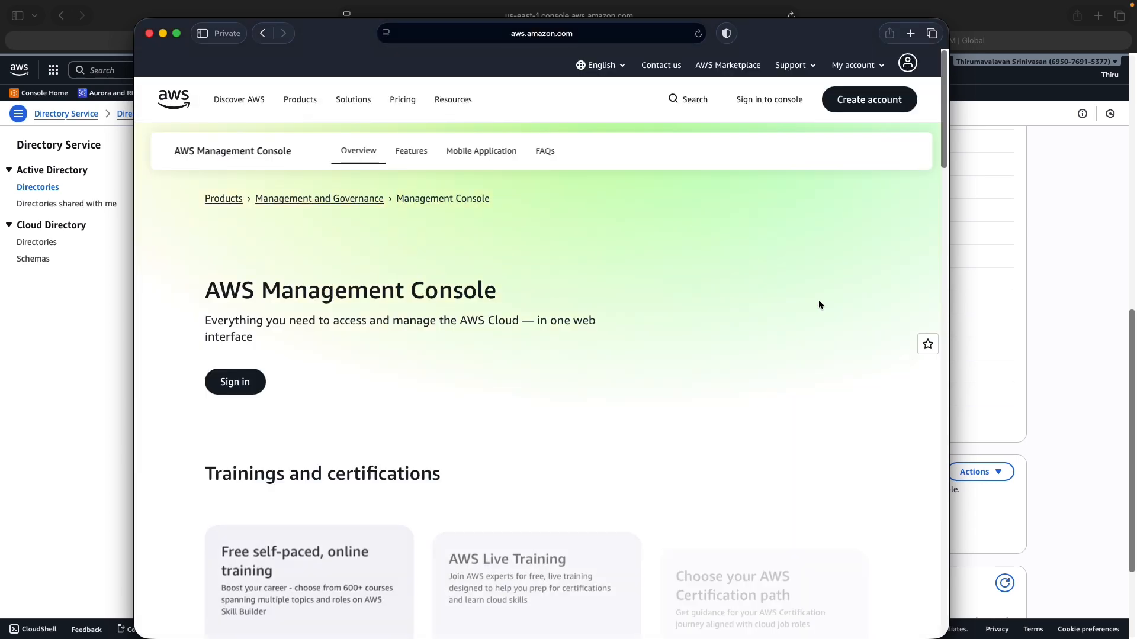
click(152, 33)
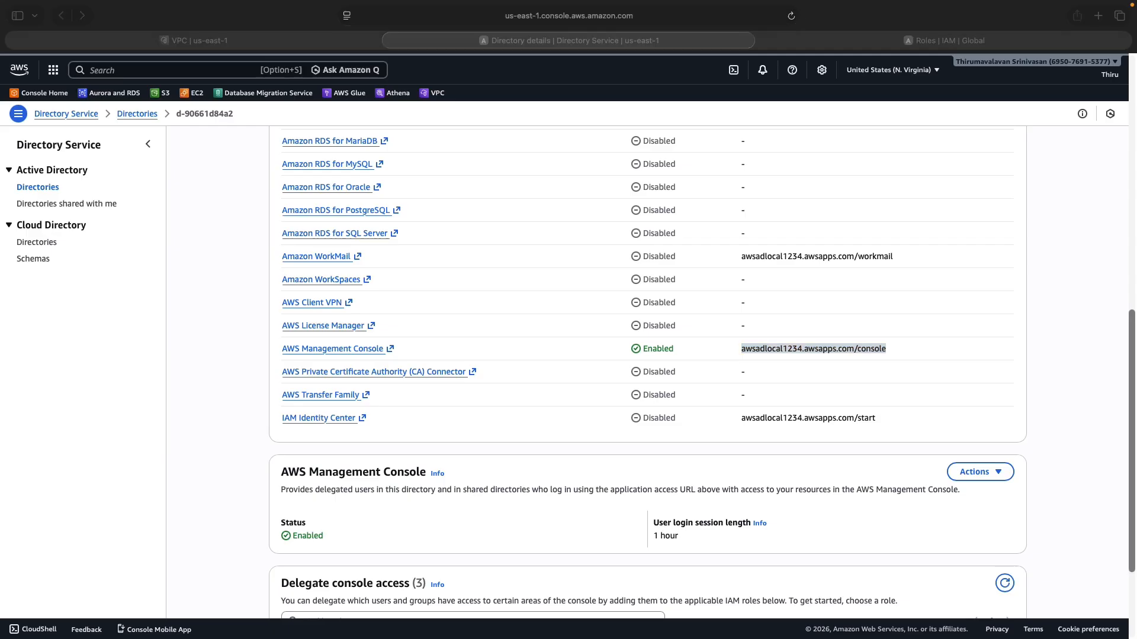
drag(0, 86, 348, 27)
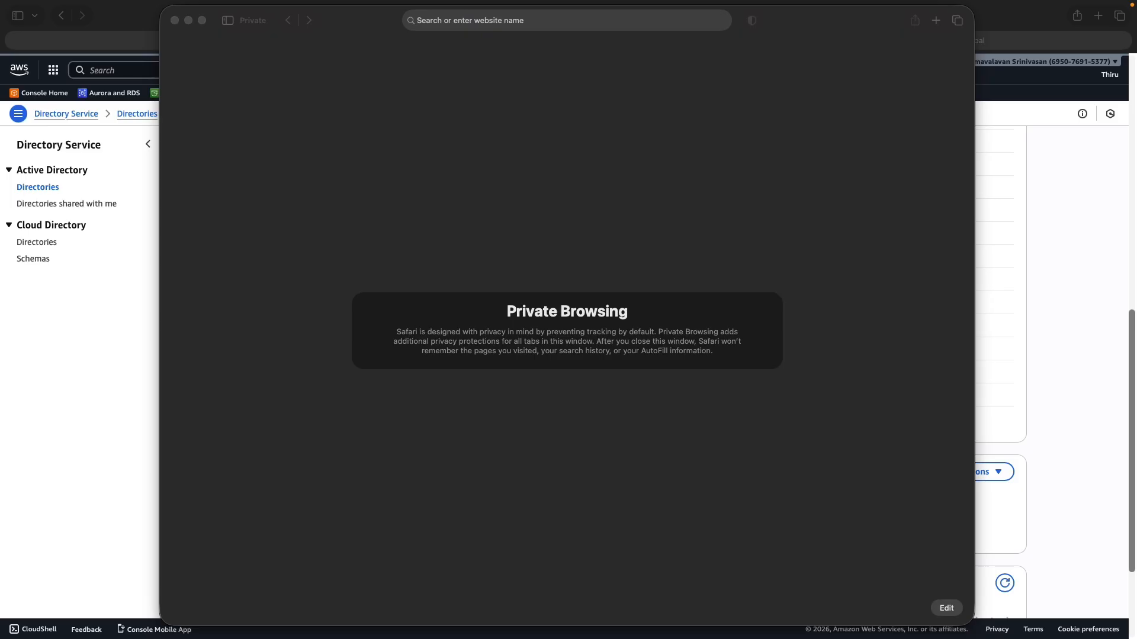
Clear a mistaken paste and recopy the console access URL from Directory details
drag(583, 12, 582, 20)
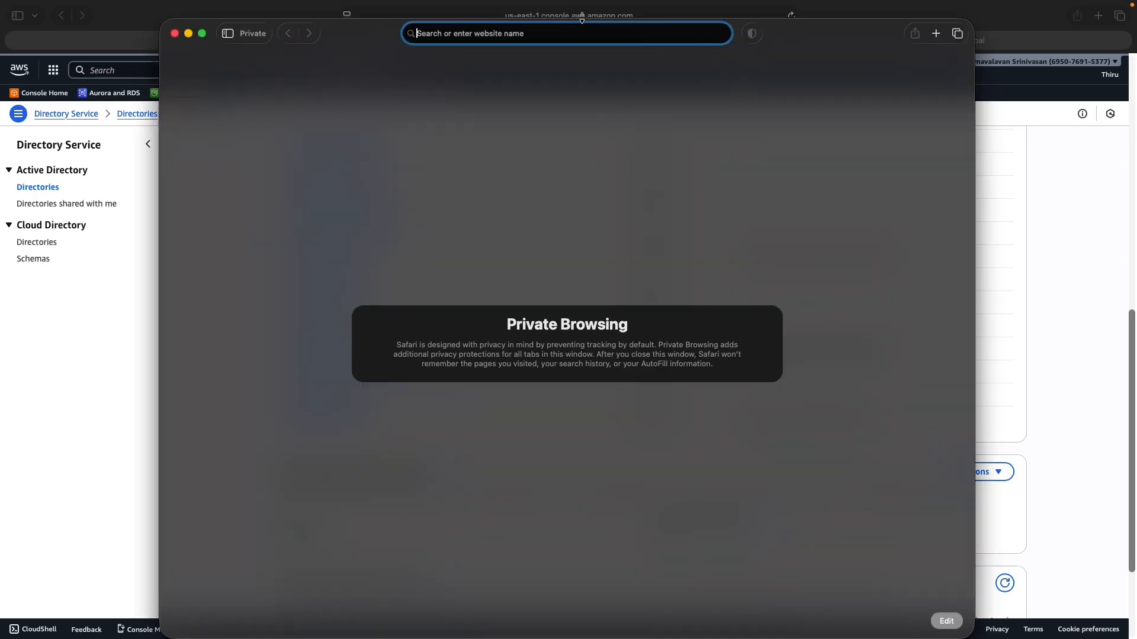
text(onpremad.local\alex)
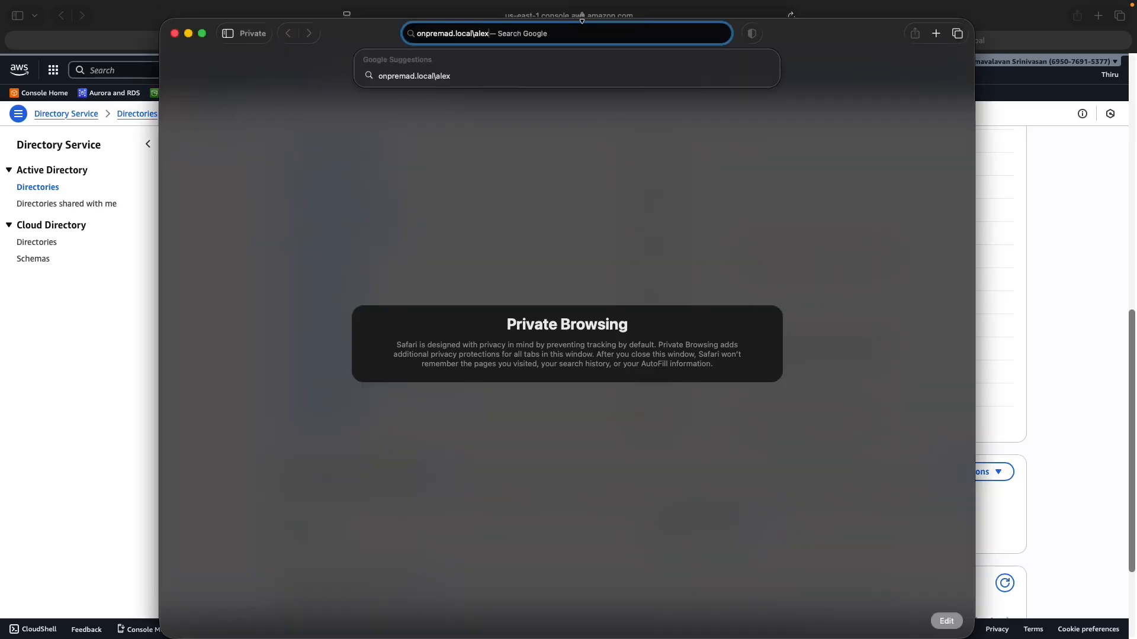
key(BackSpace)
key(BackSpace)
key(BackSpace)
key(BackSpace)
key(BackSpace)
key(BackSpace)
key(BackSpace)
key(BackSpace)
key(BackSpace)
key(BackSpace)
key(BackSpace)
key(BackSpace)
key(BackSpace)
key(BackSpace)
key(BackSpace)
key(BackSpace)
key(BackSpace)
key(BackSpace)
key(BackSpace)
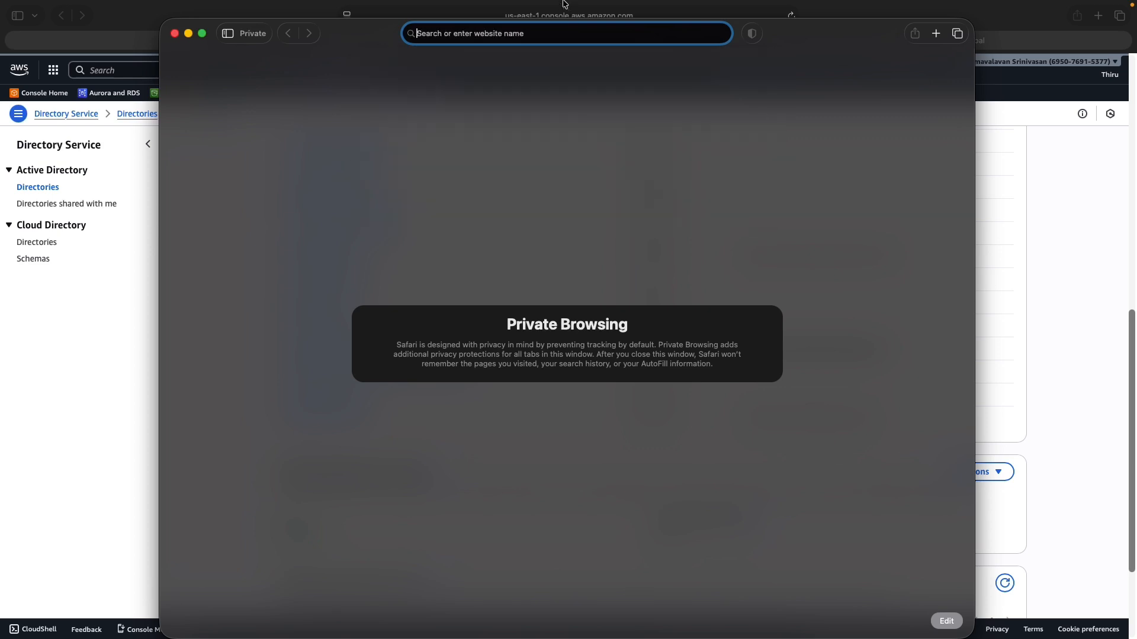
click(97, 450)
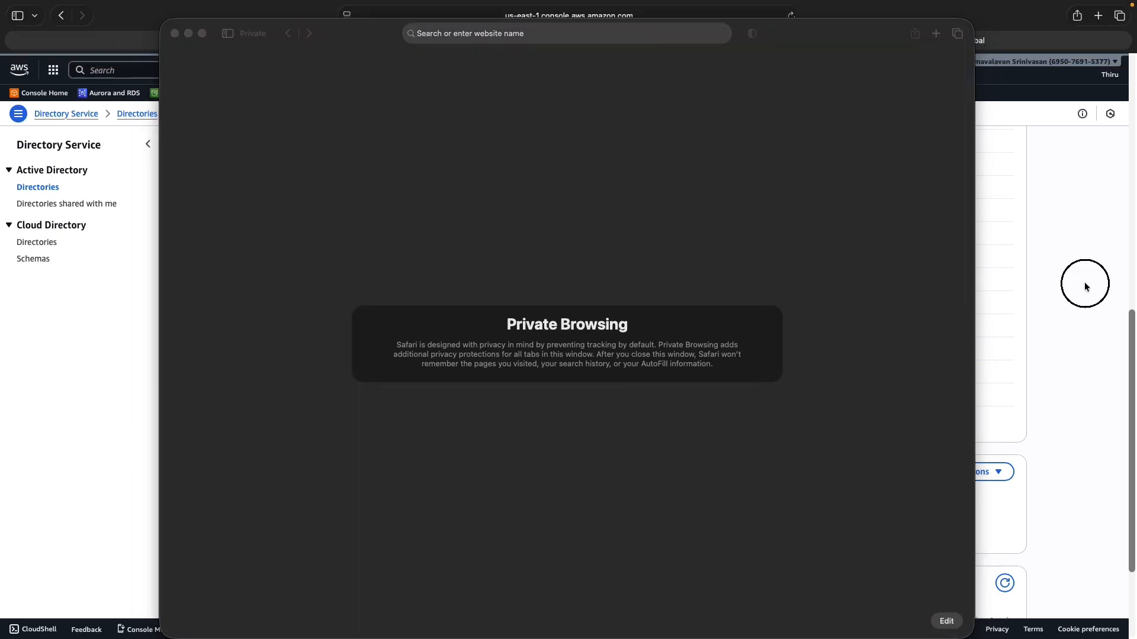
drag(877, 35, 694, 43)
click(1015, 365)
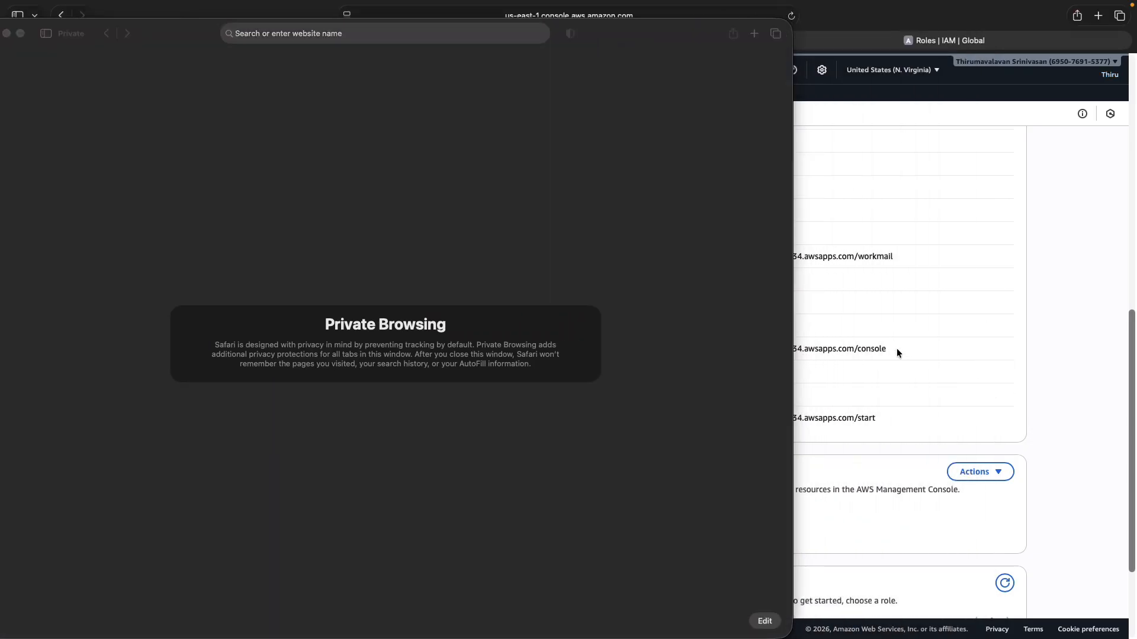
drag(896, 348, 802, 346)
drag(652, 30, 0, 32)
drag(888, 349, 741, 348)
key(super+c)
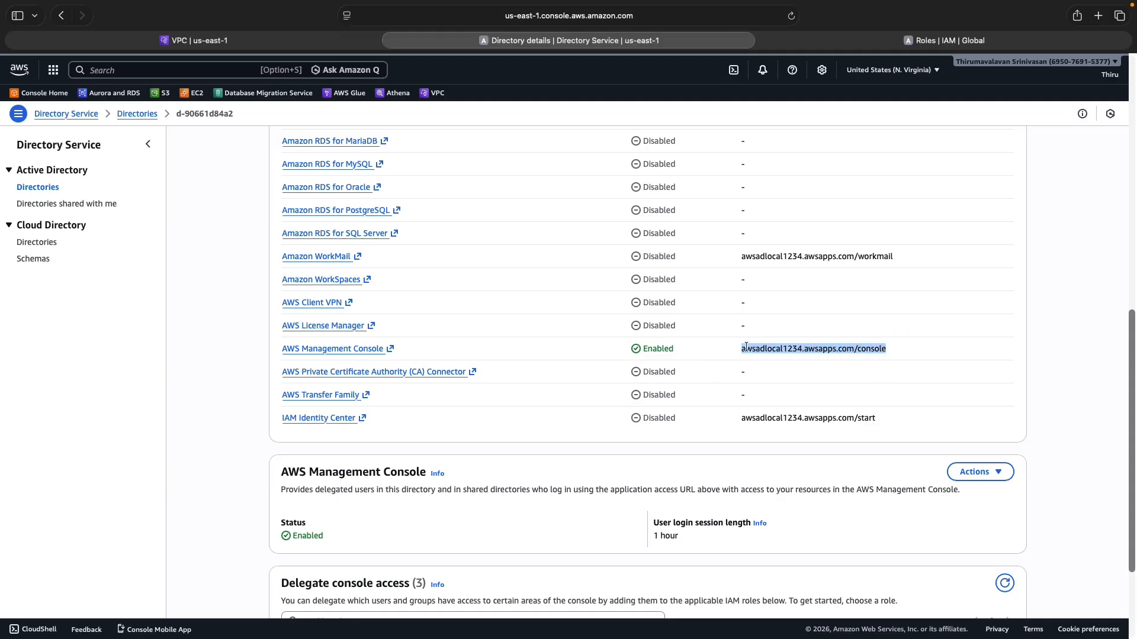
right_click(745, 349)
click(788, 404)
Load awsadlocal1234.awsapps.com/console in a new private window
key(super+shift+n)
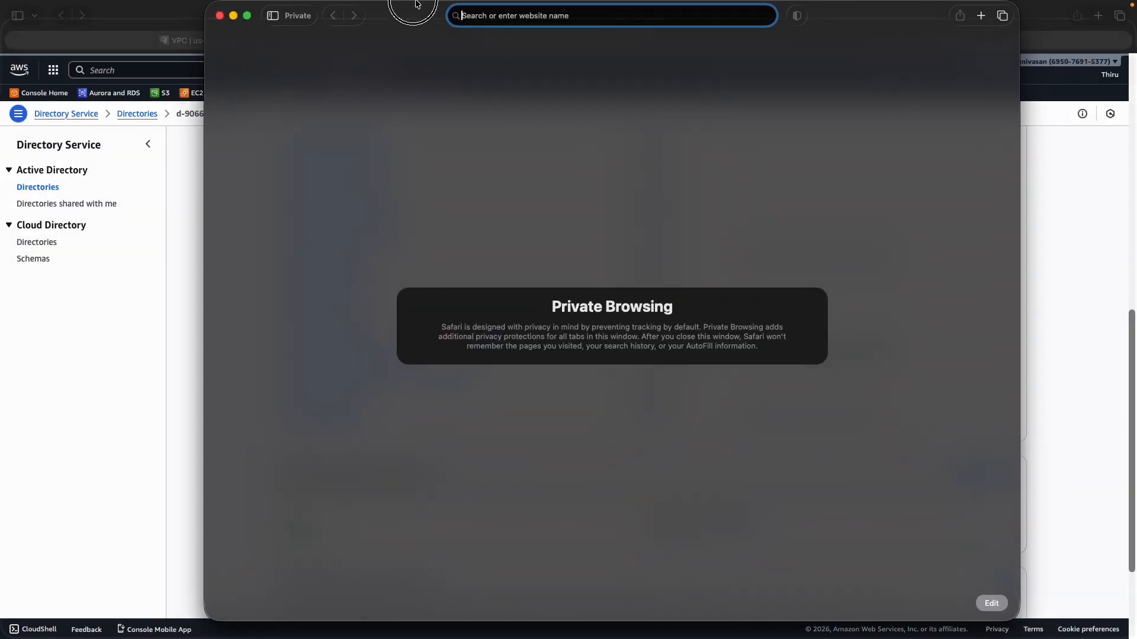
key(super+v)
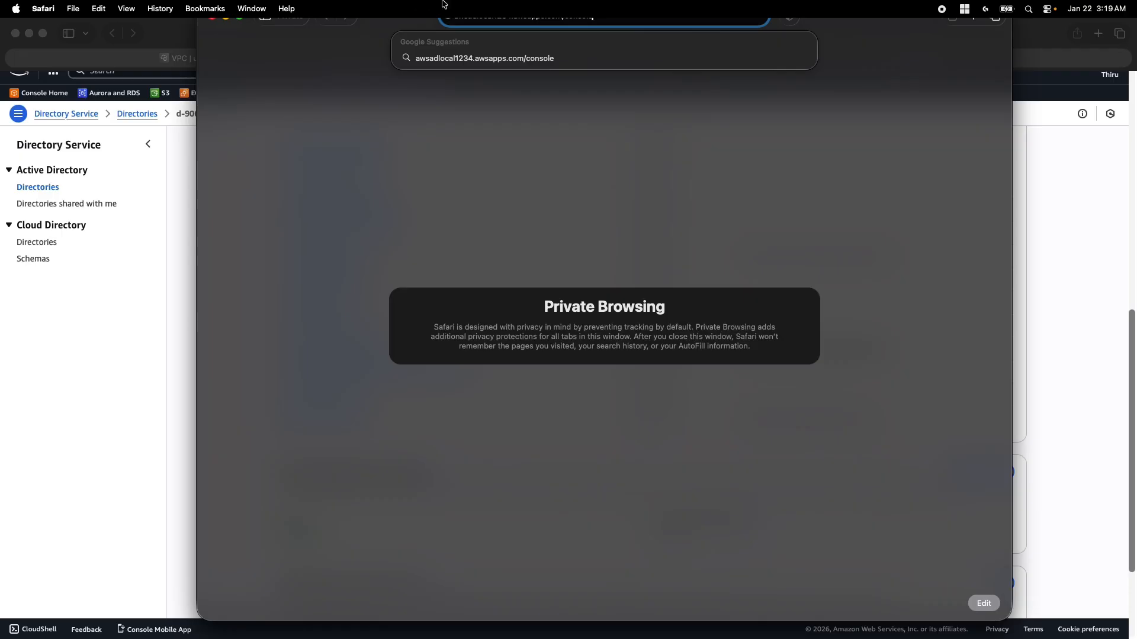
click(382, 22)
click(382, 22)
drag(382, 22, 361, 64)
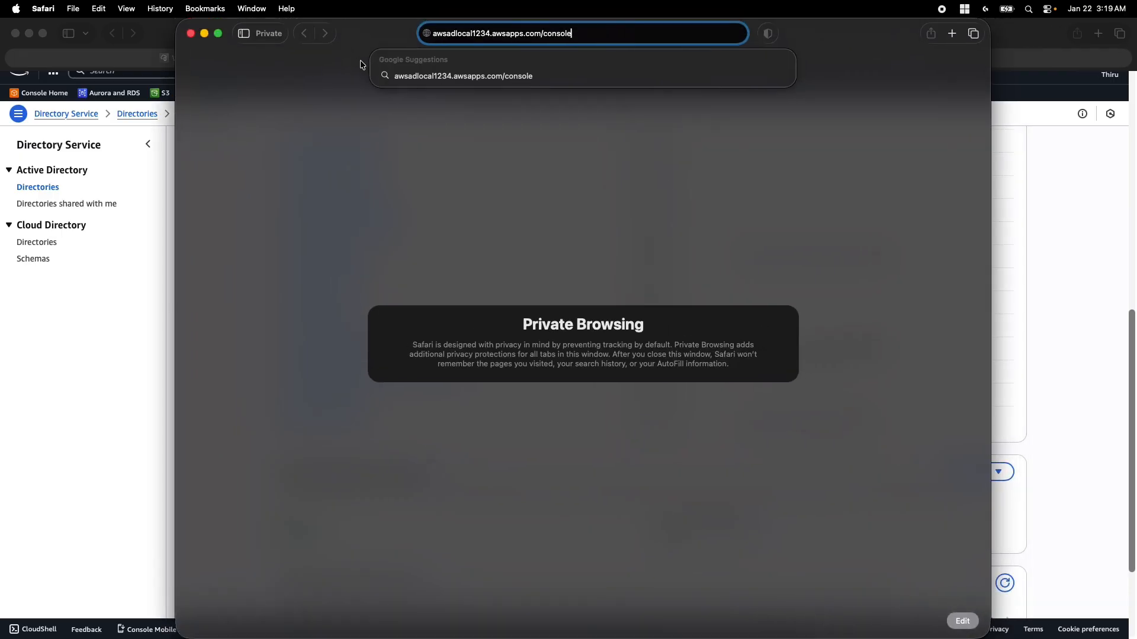
key(Return)
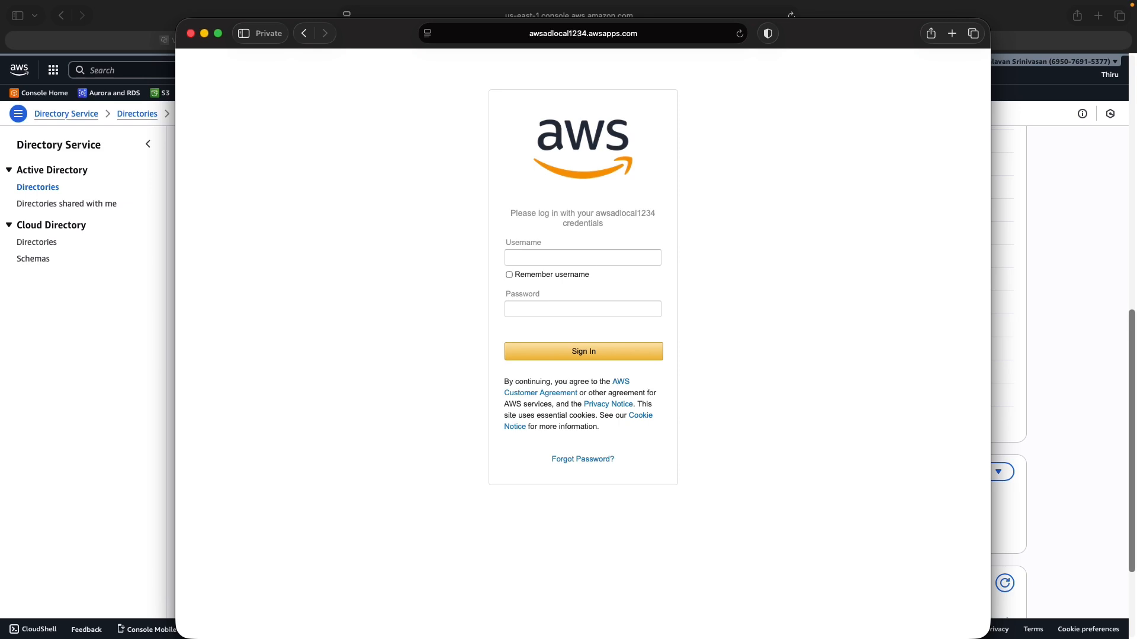
Sign in on the directory access page with the EC2Admin domain user's name and password, declining to save the password
click(550, 259)
text(onpremad.local\alex)
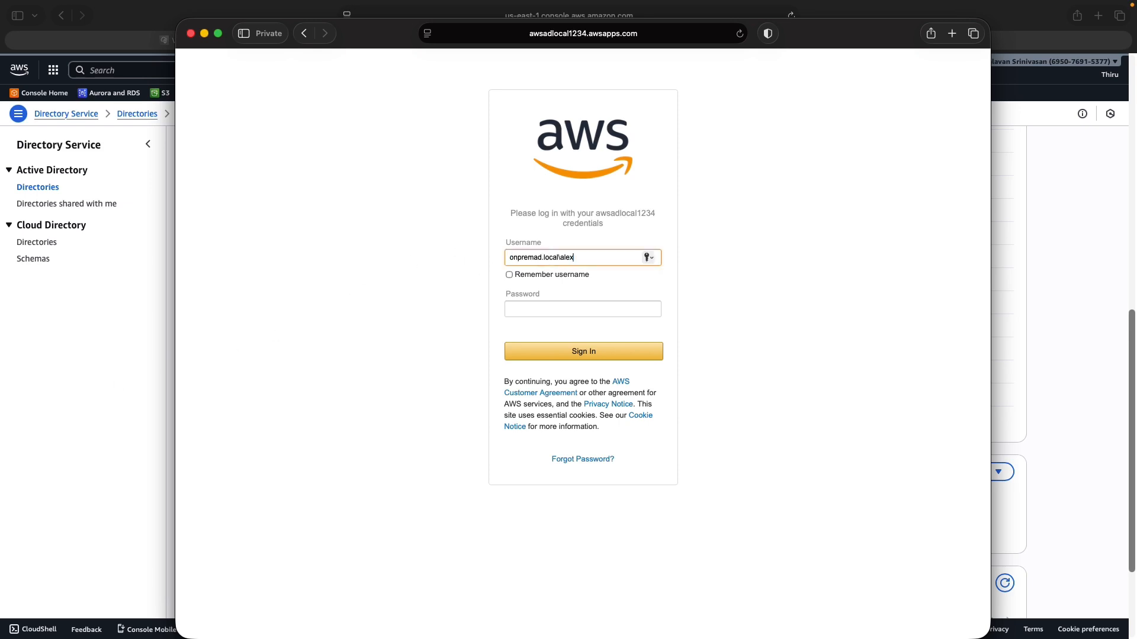
key(super+Tab)
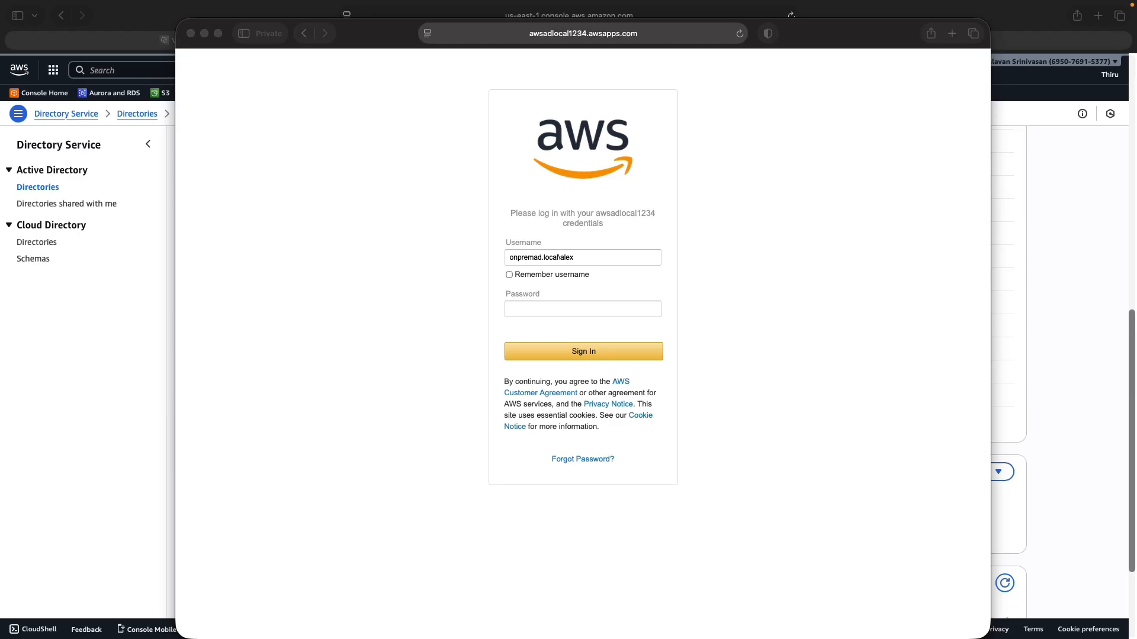
key(super+Tab)
click(547, 308)
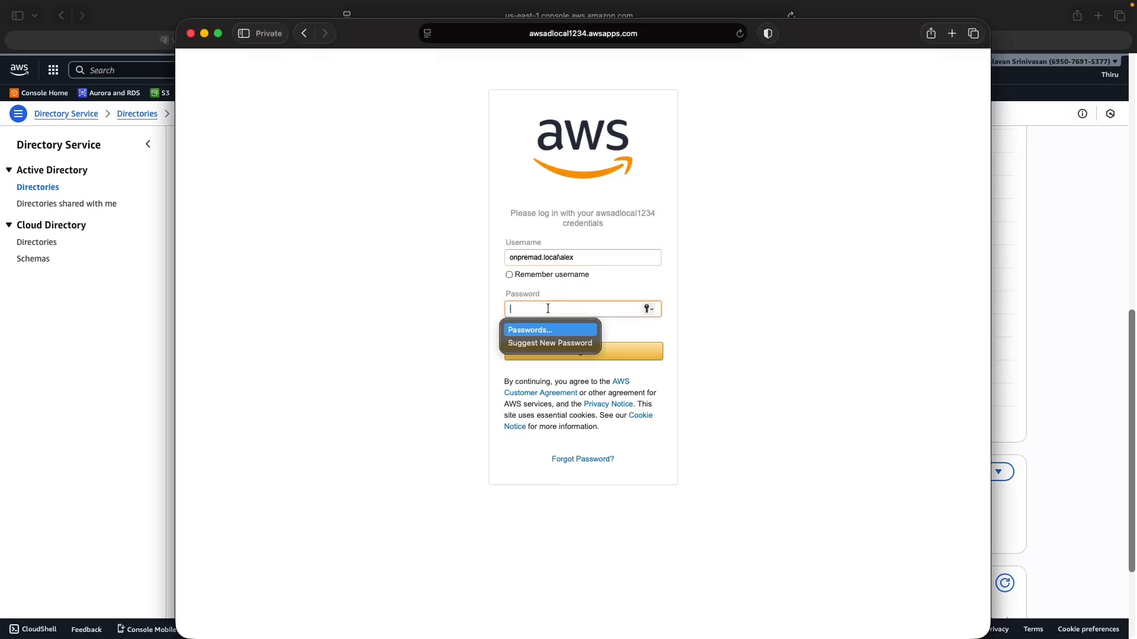
key(super+v)
click(585, 351)
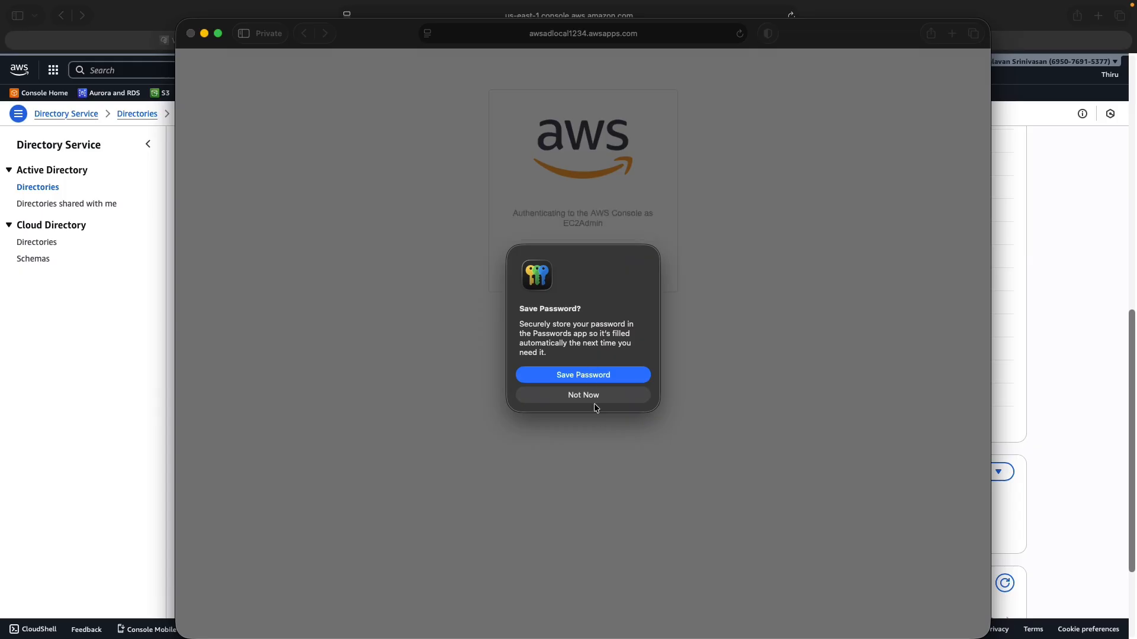
click(595, 396)
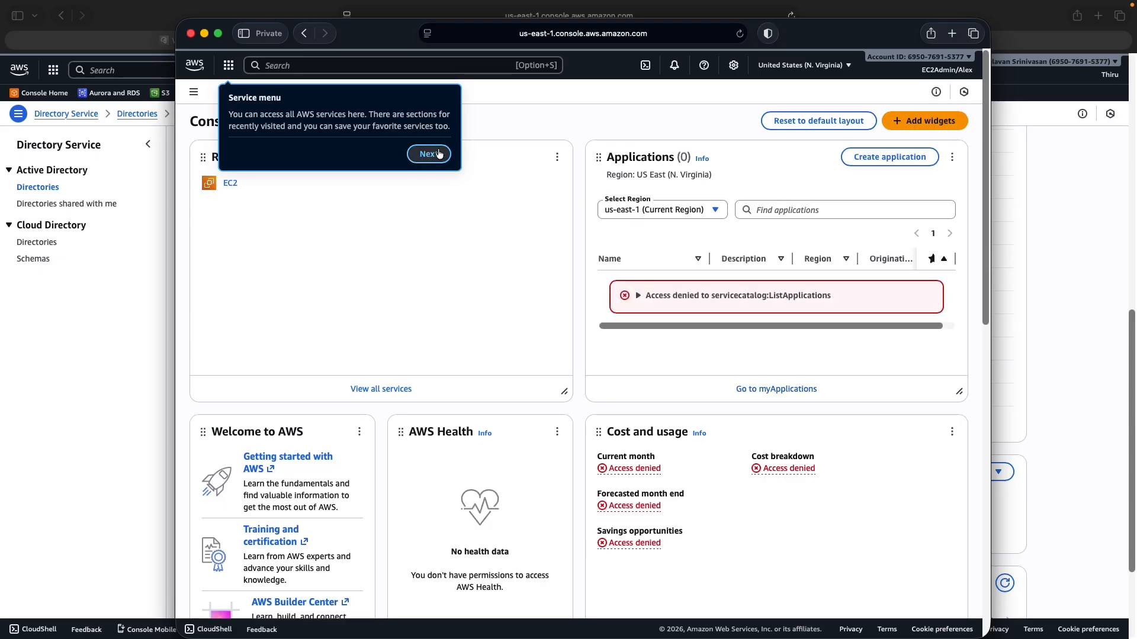
Dismiss the console welcome tour and open the EC2 Instances list from Recently visited
click(430, 154)
click(466, 173)
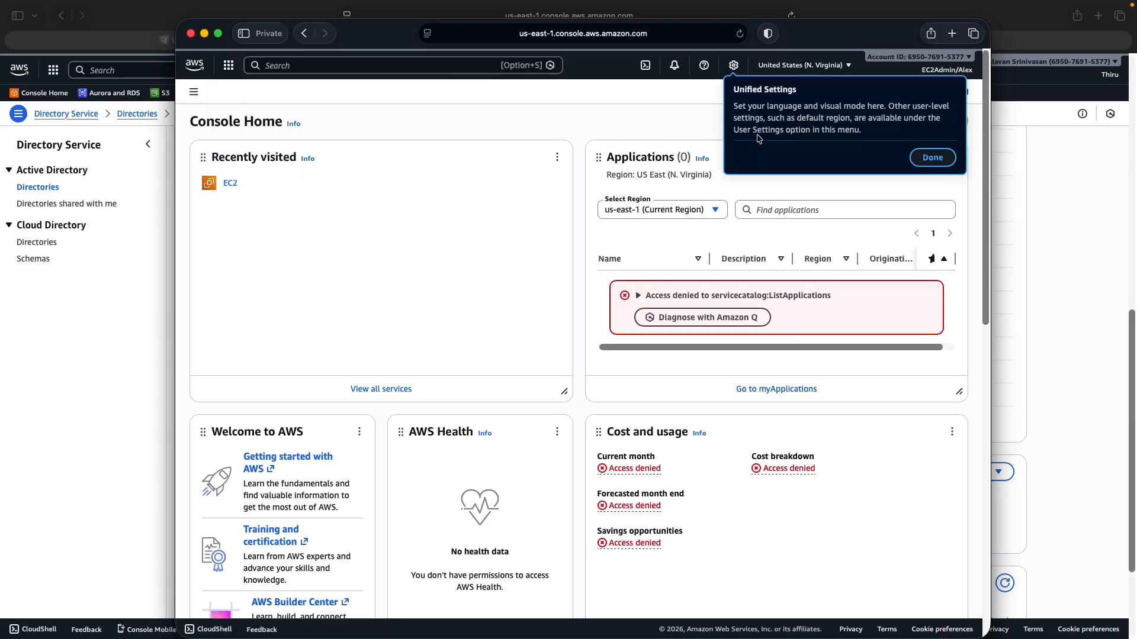
click(916, 158)
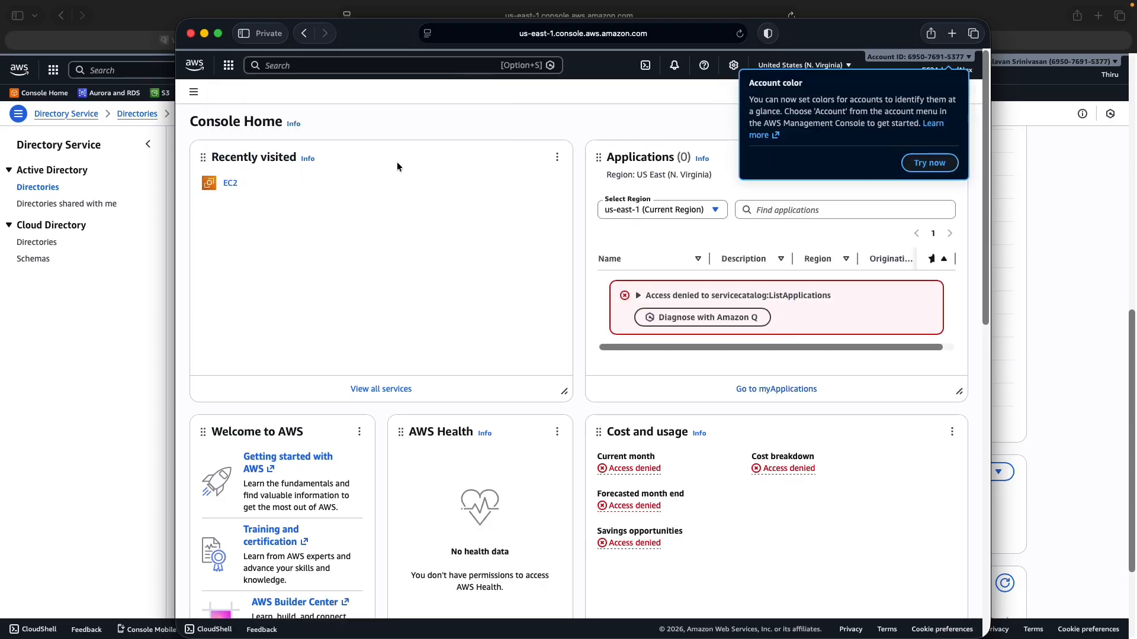
click(607, 135)
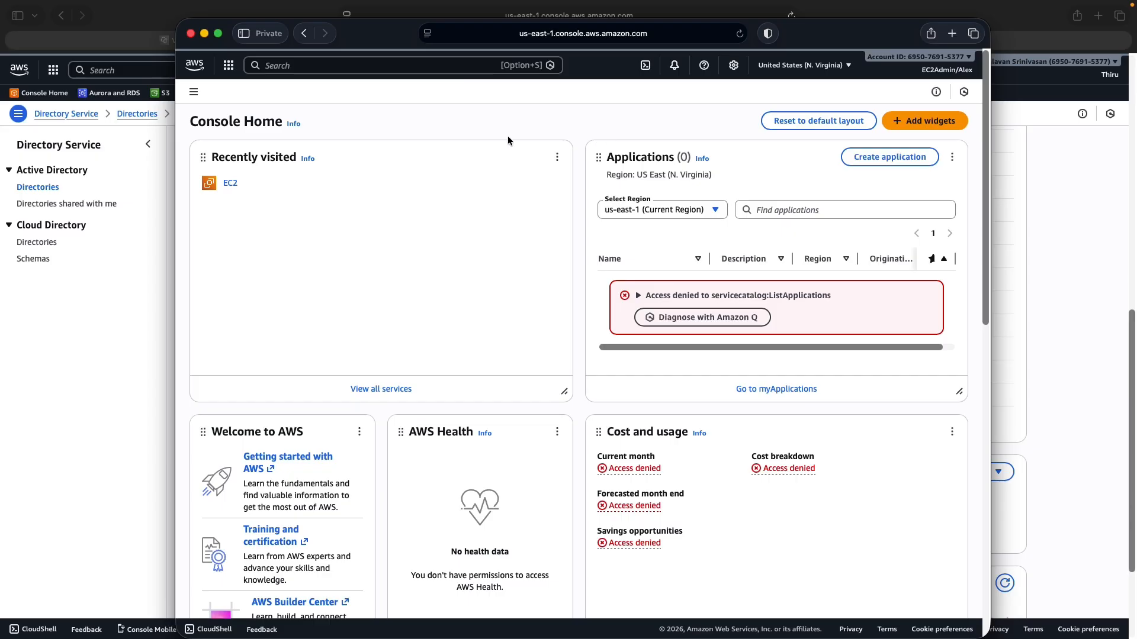
click(231, 184)
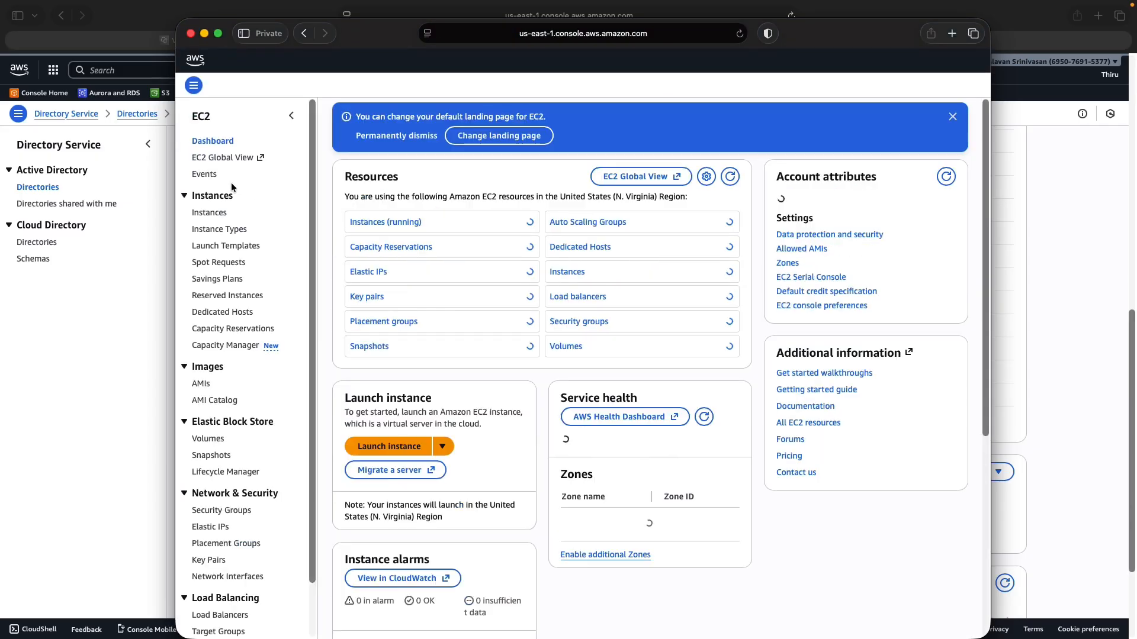
click(210, 219)
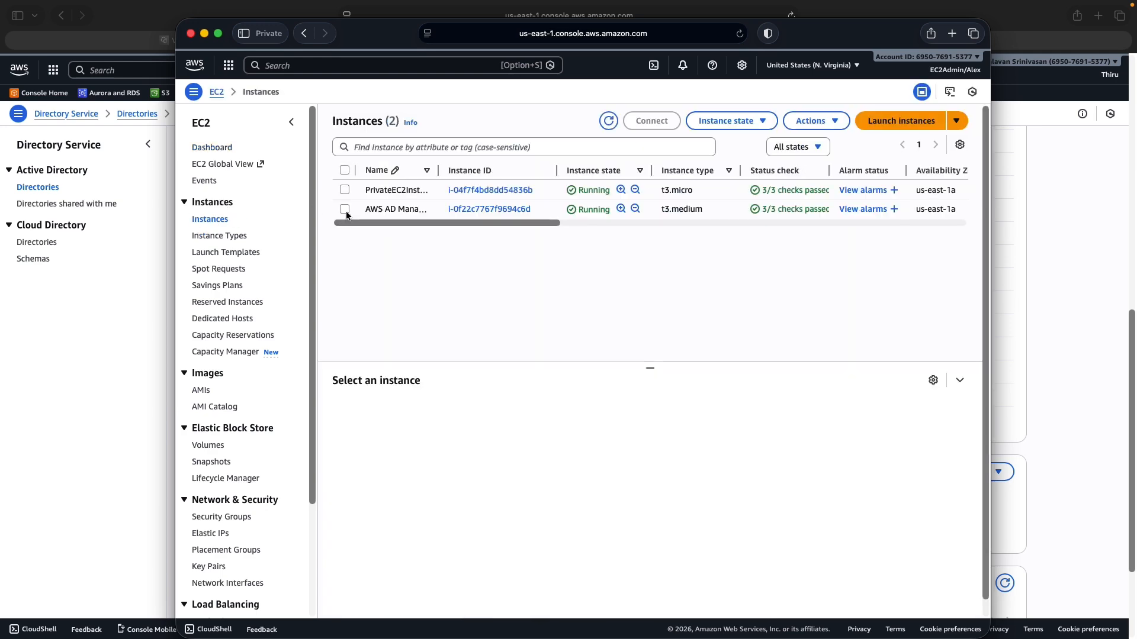
Check and uncheck the AWS AD Management Server and PrivateEC2Instance rows, then start a new instance launch
click(344, 209)
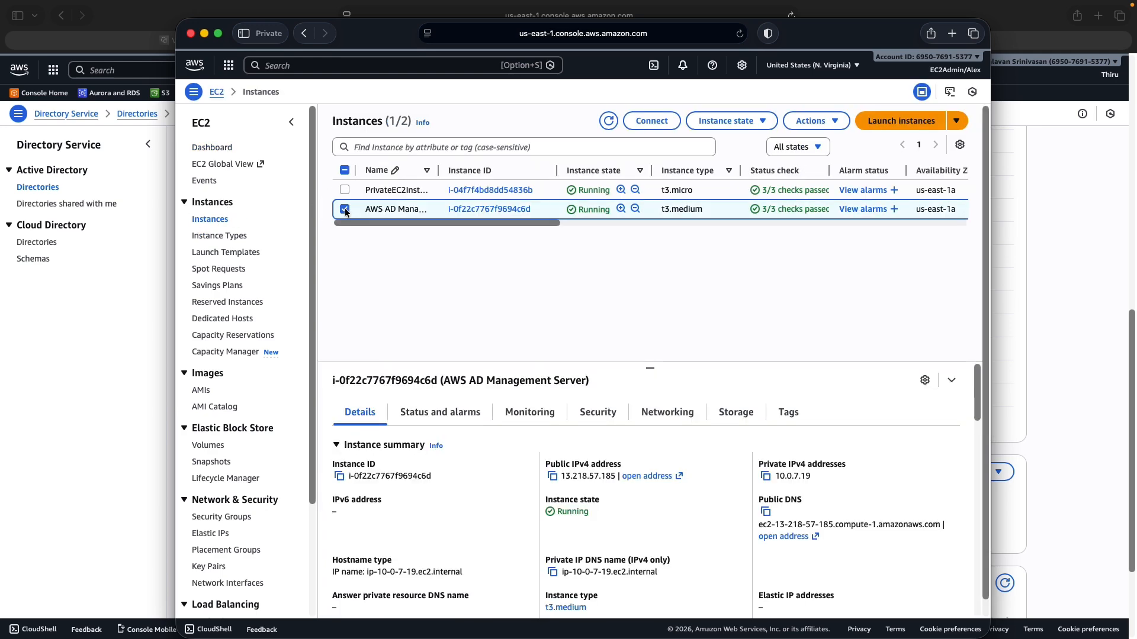
click(345, 209)
click(344, 190)
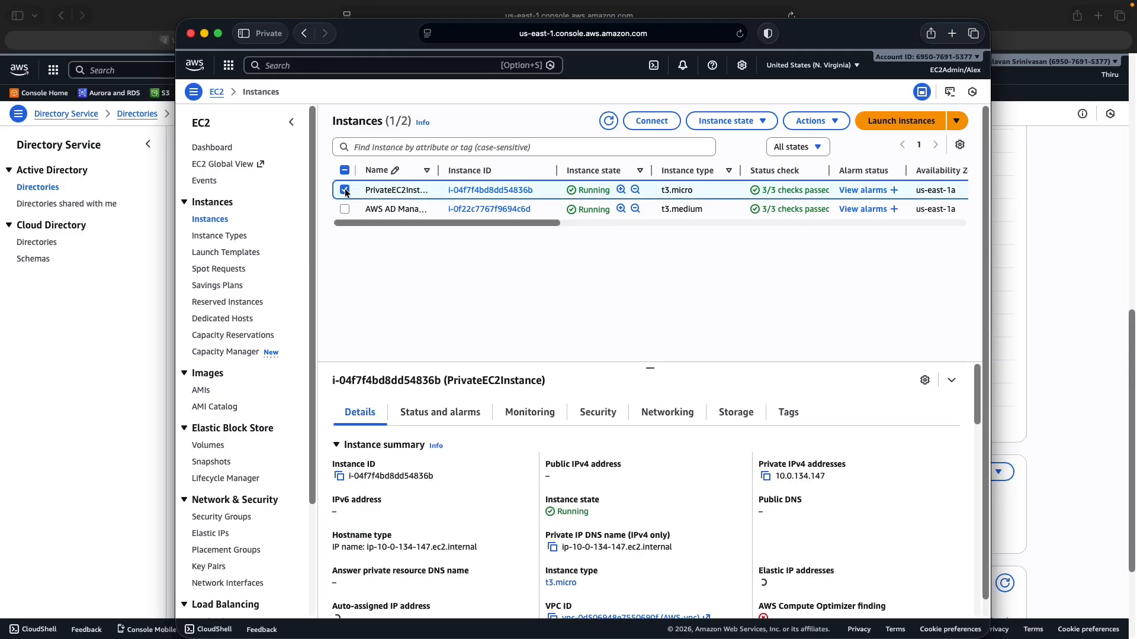
click(344, 189)
click(906, 122)
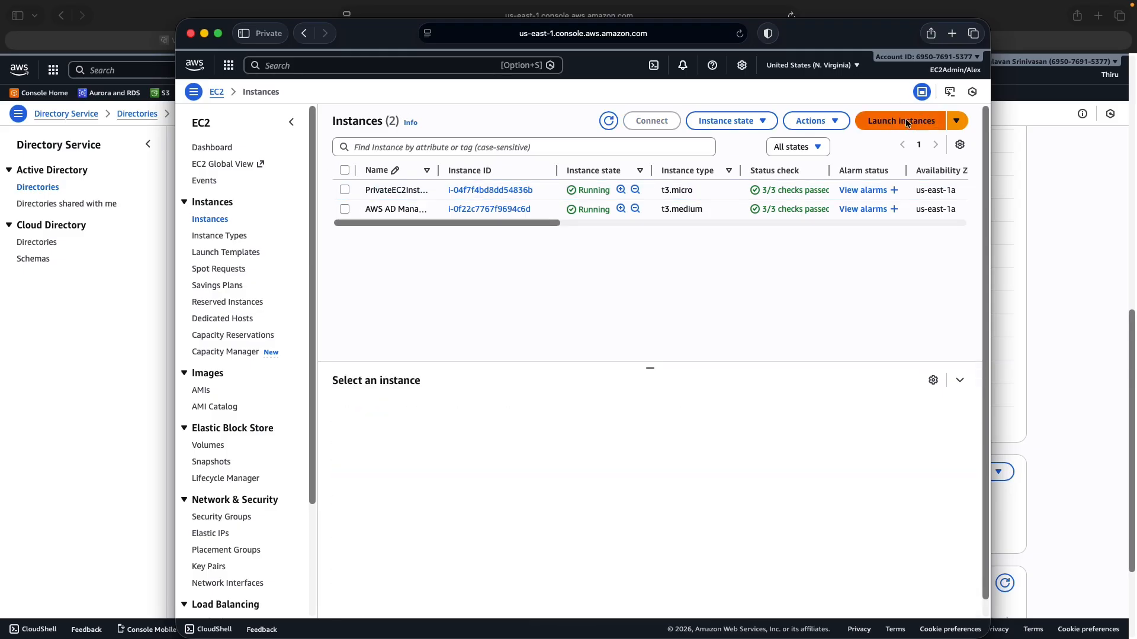
click(256, 220)
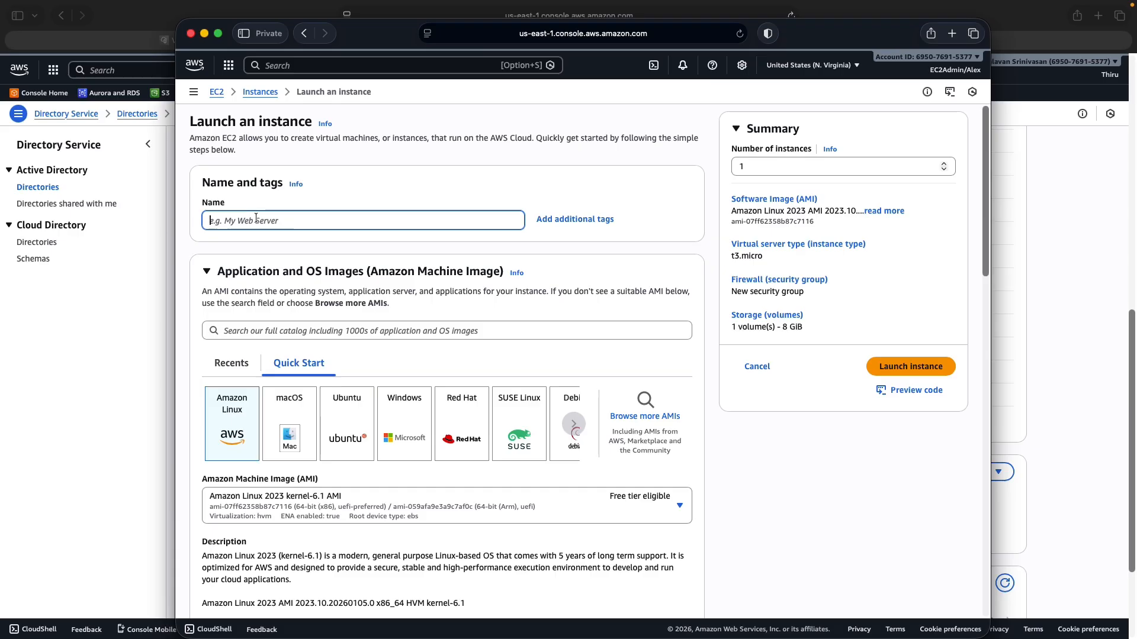
Name the new instance 'testinstance' and select the AWS-KP key pair
text(test)
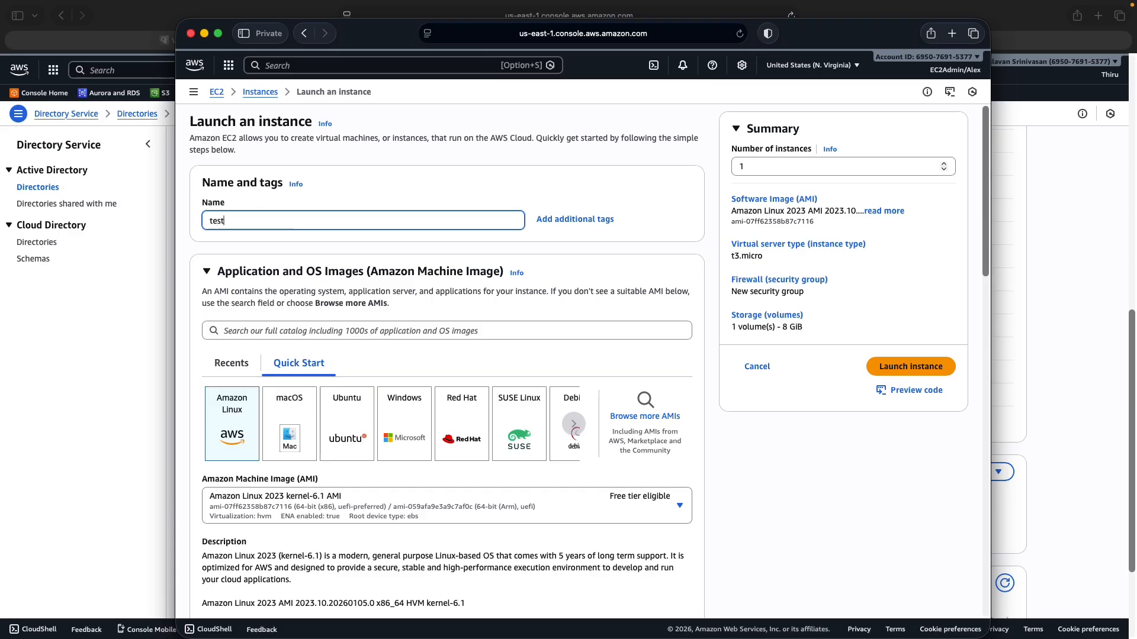
text(instance)
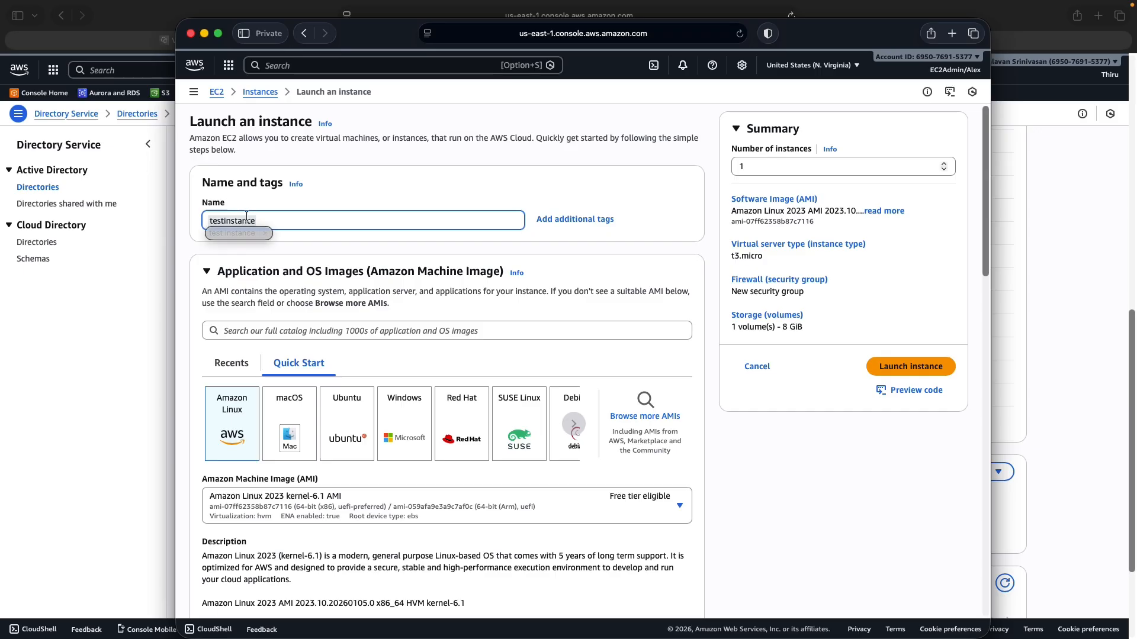
click(265, 233)
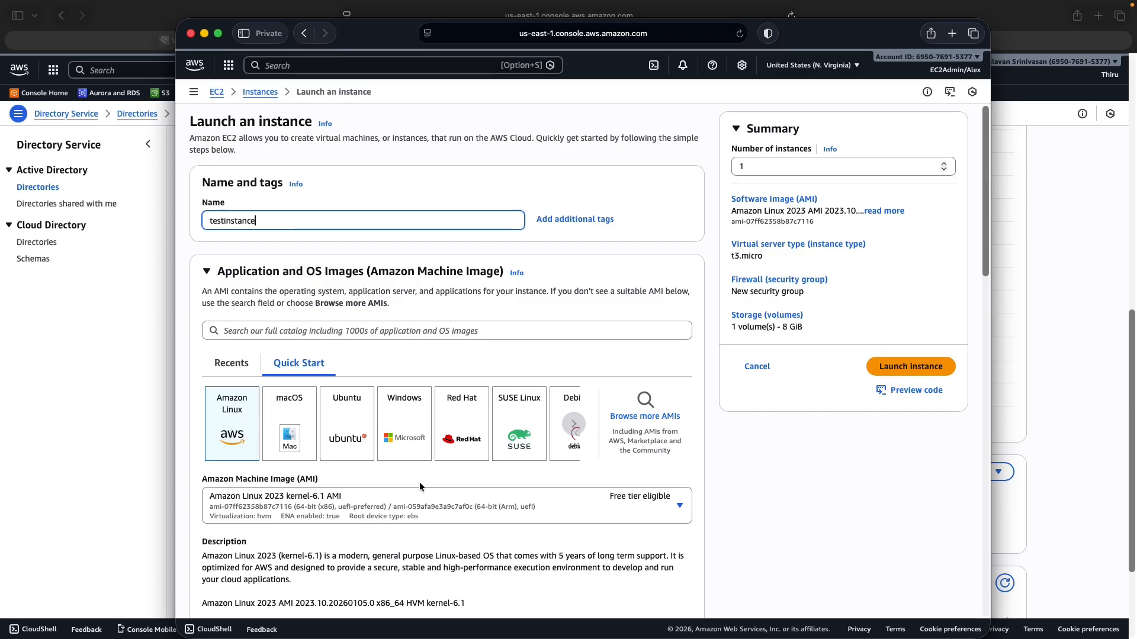
scroll(420, 482, down, 6)
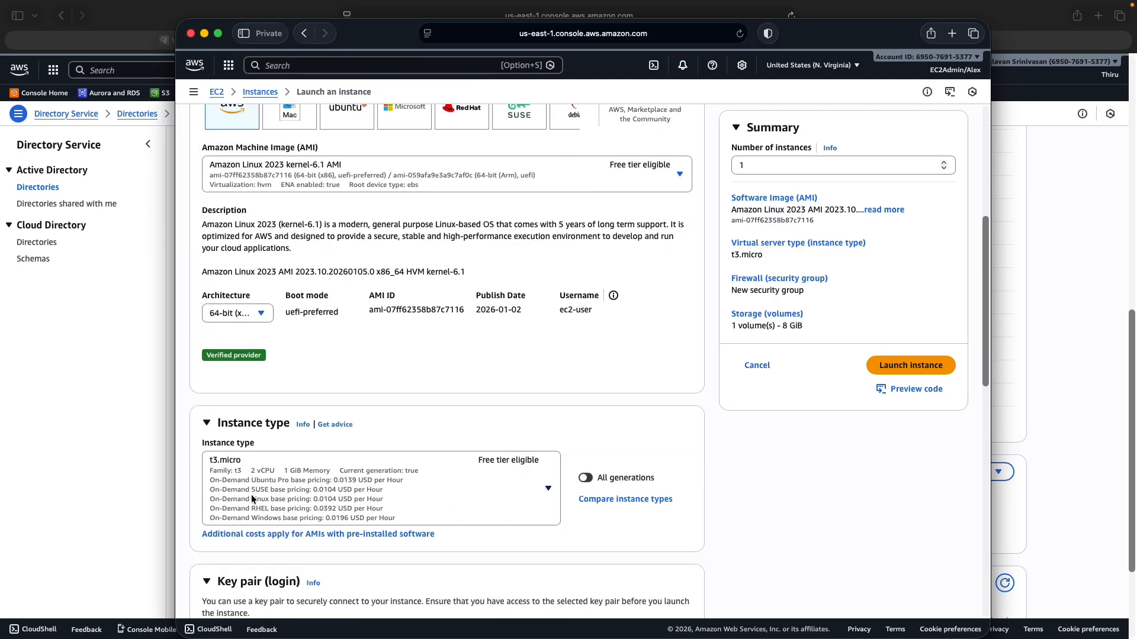
scroll(449, 494, down, 3)
click(489, 473)
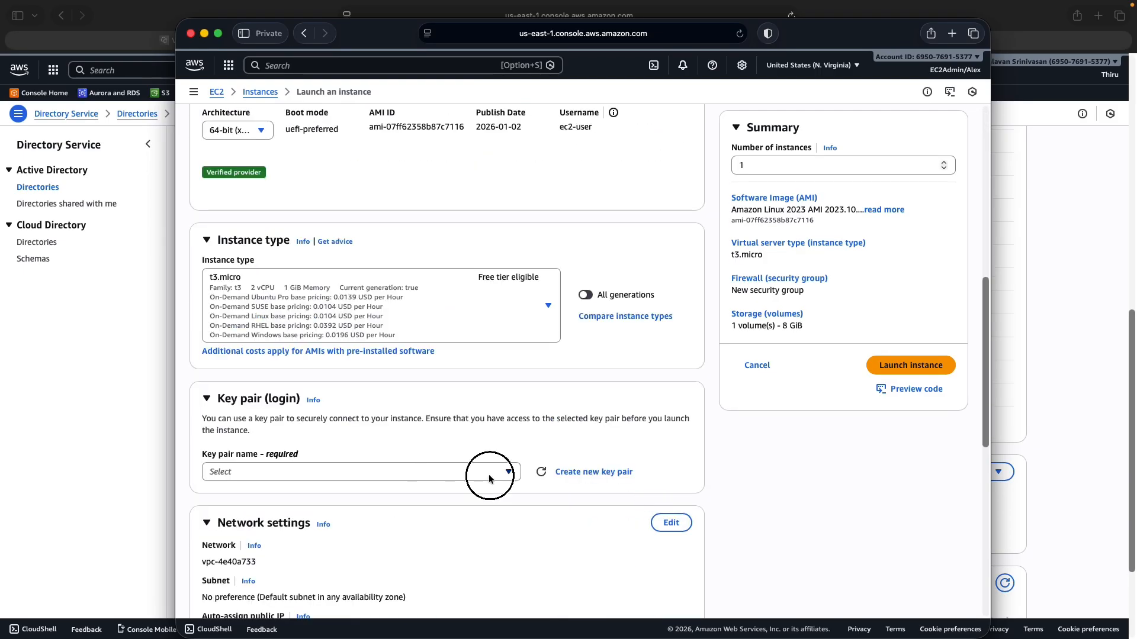
click(253, 567)
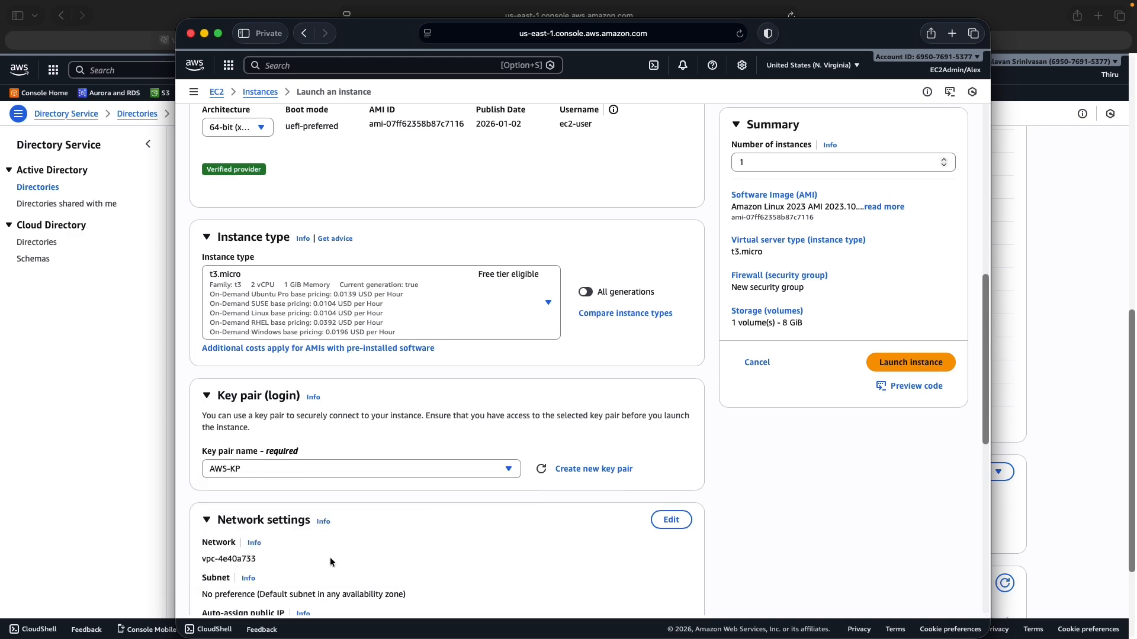
Set the network to AWS-vpc in Network settings and launch the instance
scroll(728, 480, down, 4)
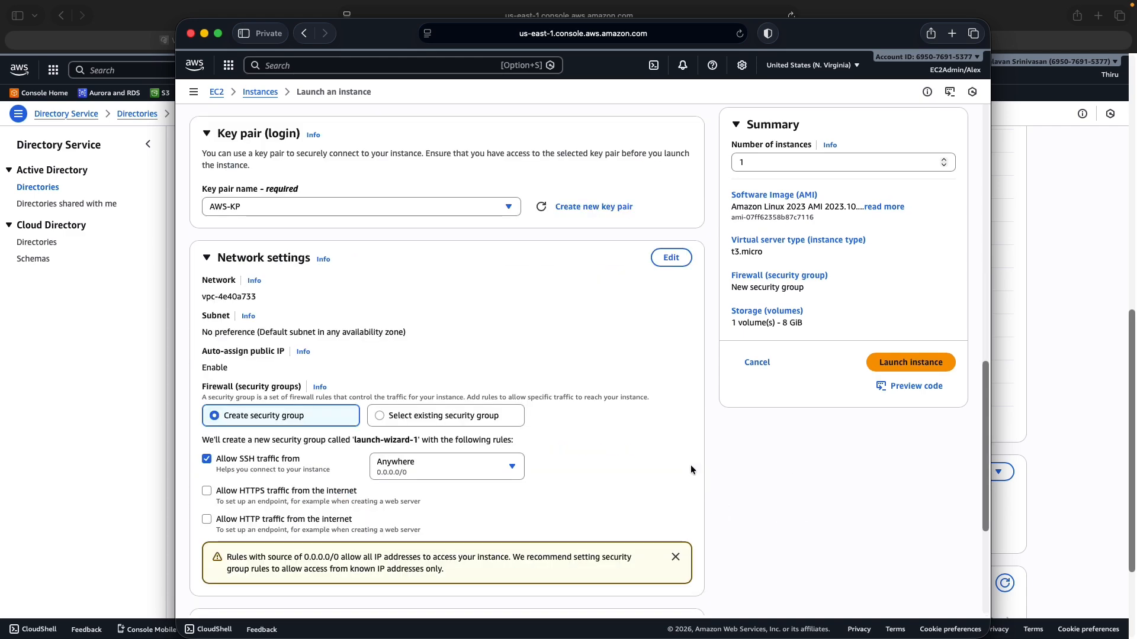
click(671, 257)
click(301, 308)
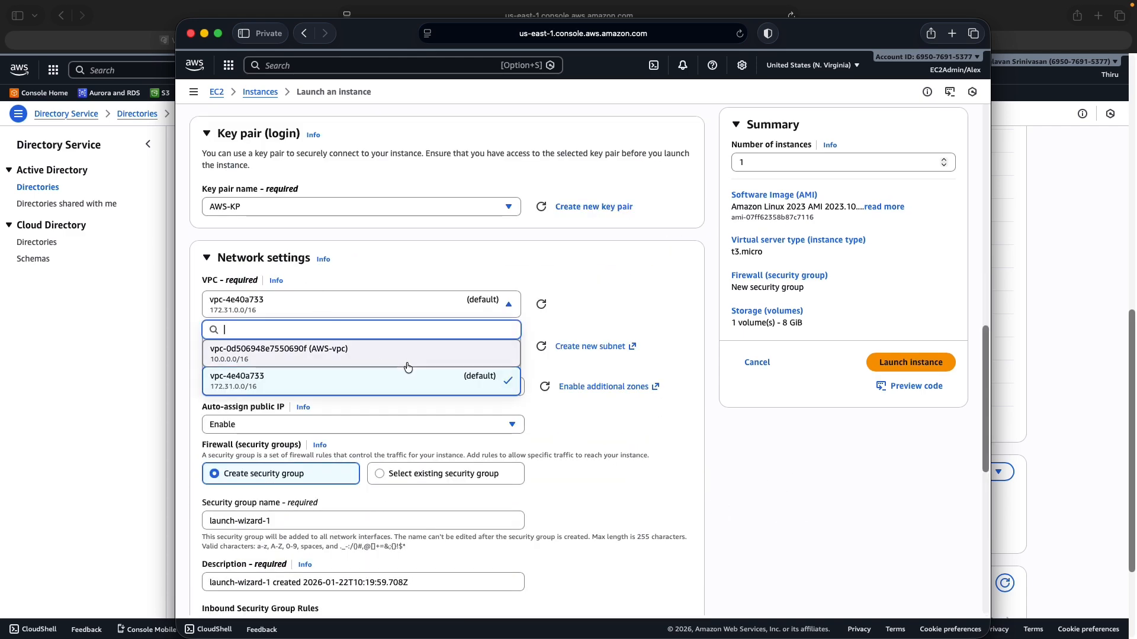
click(354, 354)
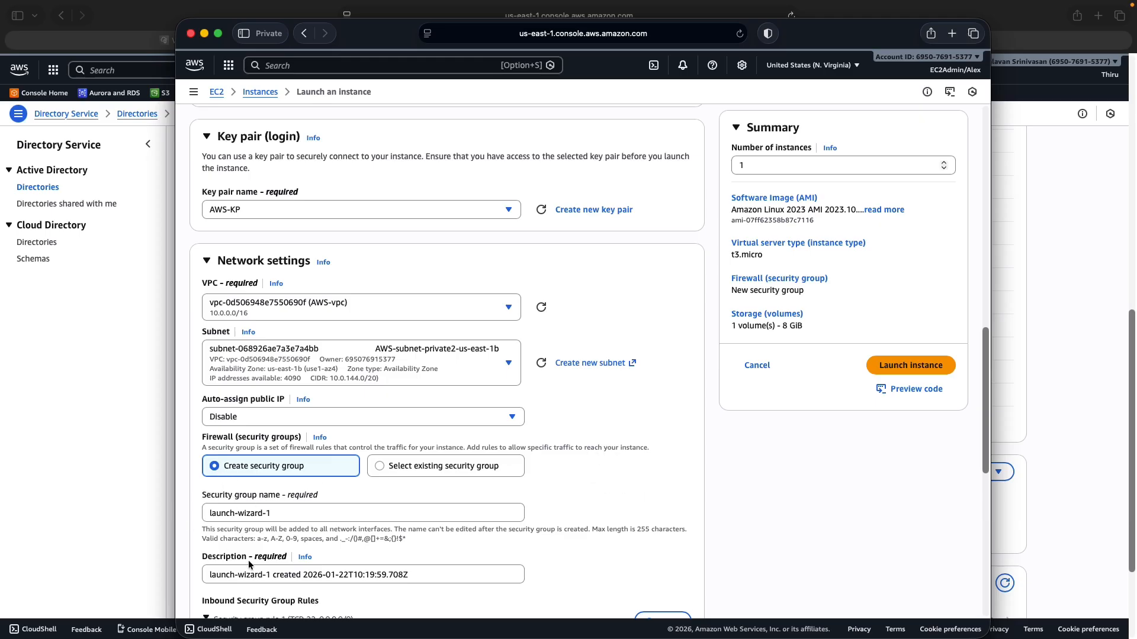
scroll(315, 562, down, 2)
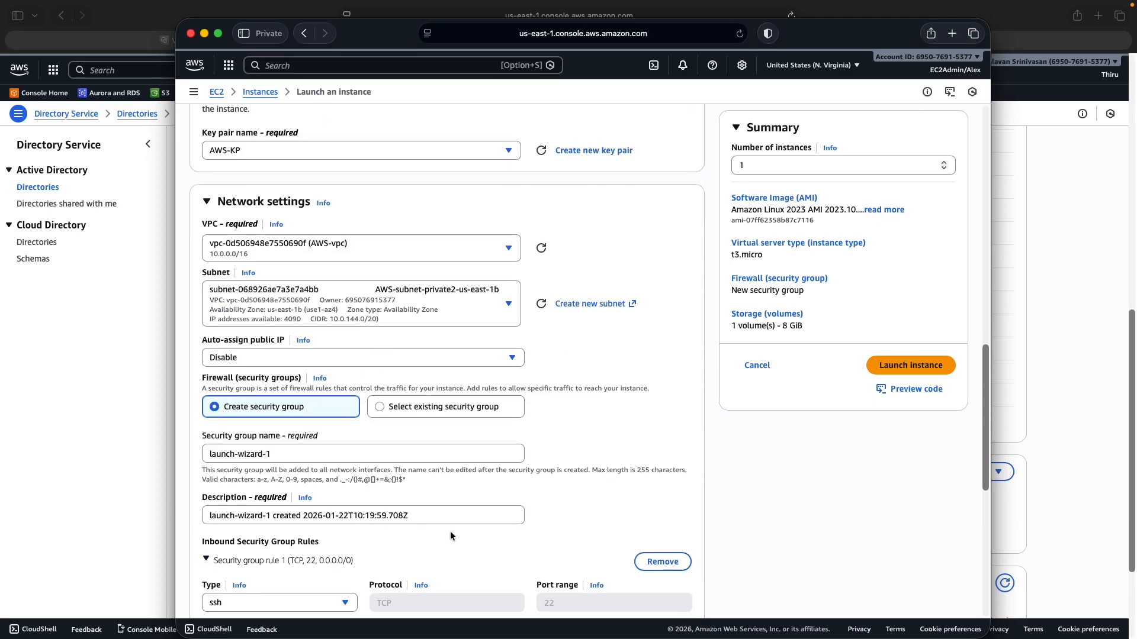
scroll(319, 396, down, 5)
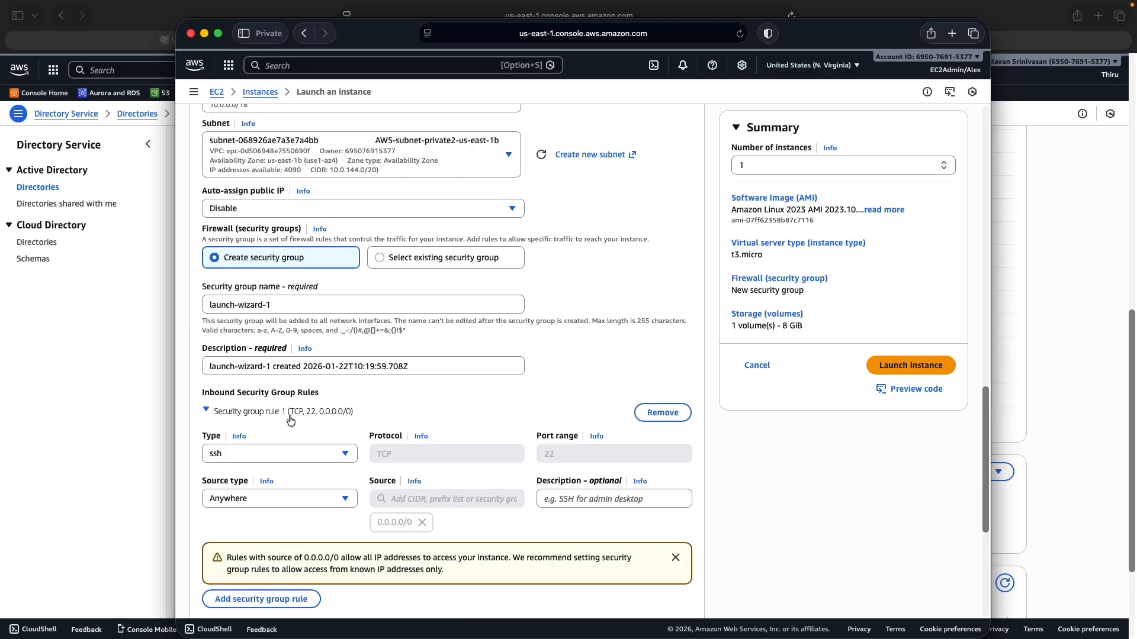
click(922, 366)
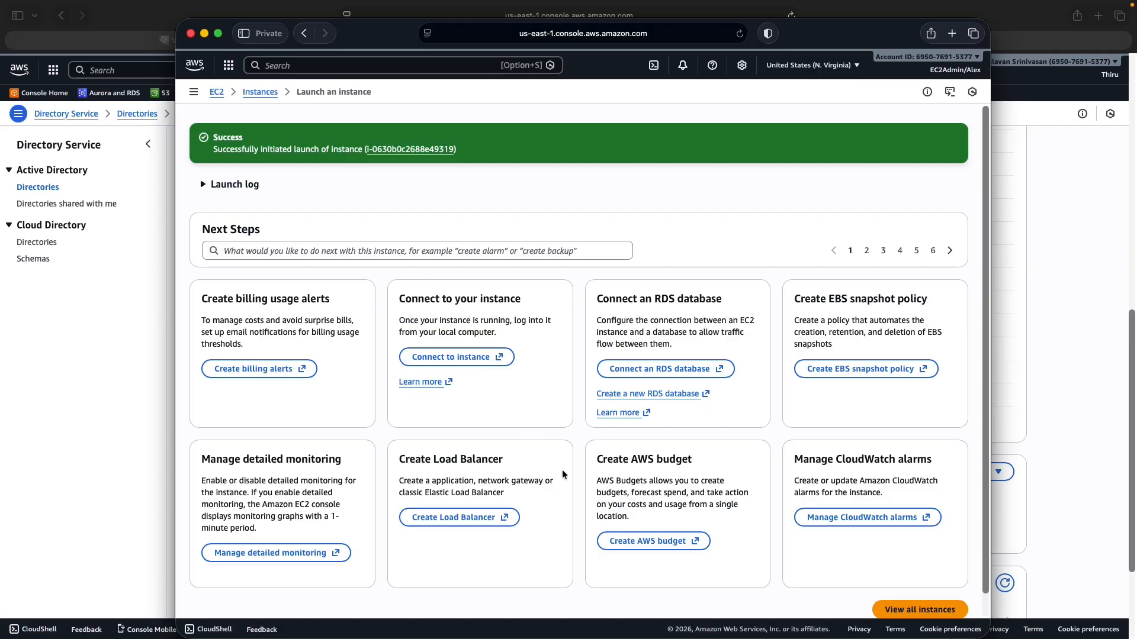
View all instances to confirm testinstance is running, then switch to the architecture diagram desktop
scroll(583, 508, down, 1)
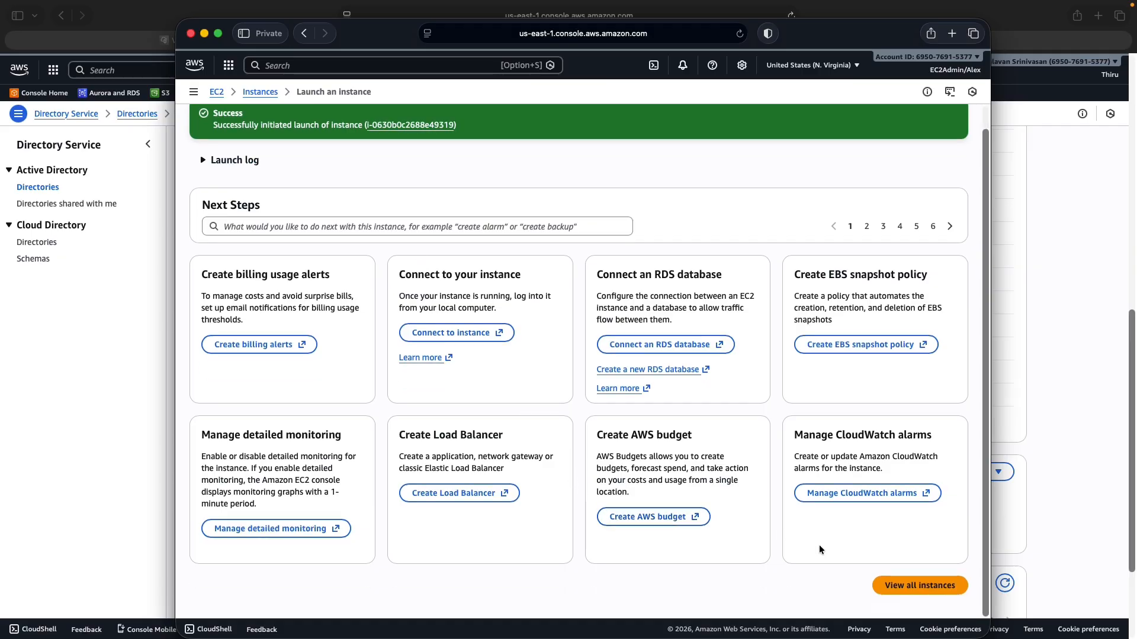
click(923, 587)
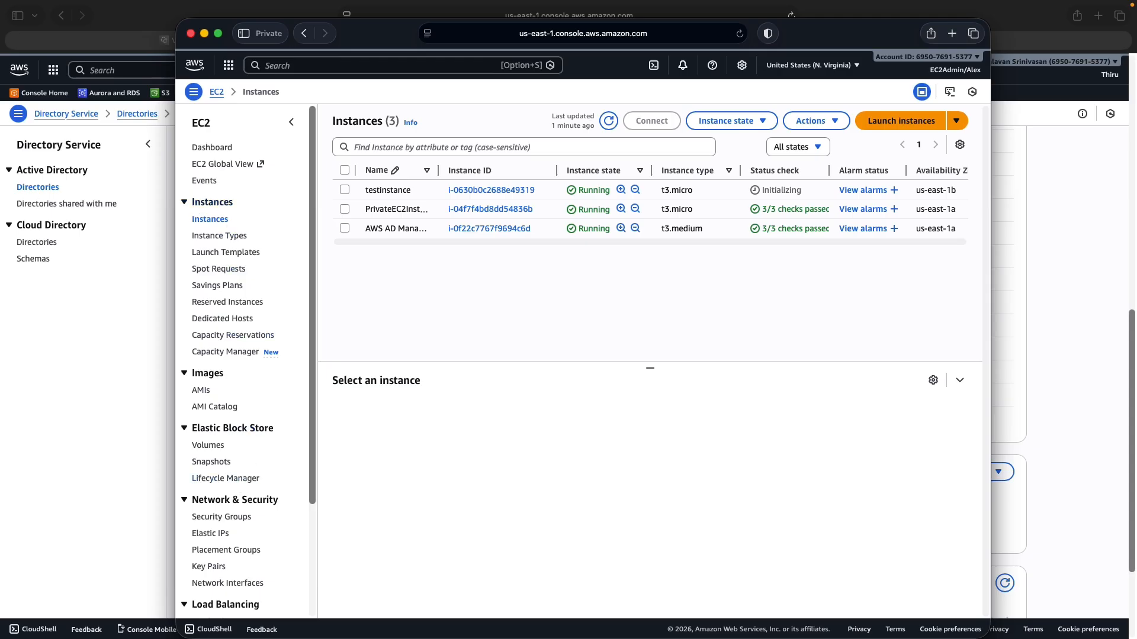
key(ctrl+Left)
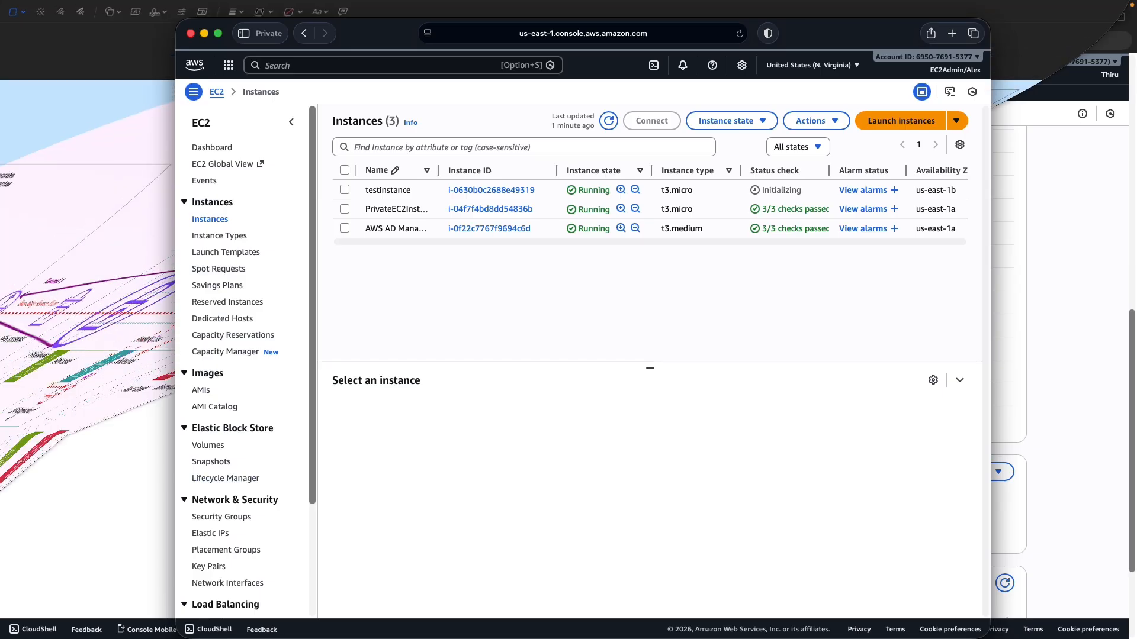